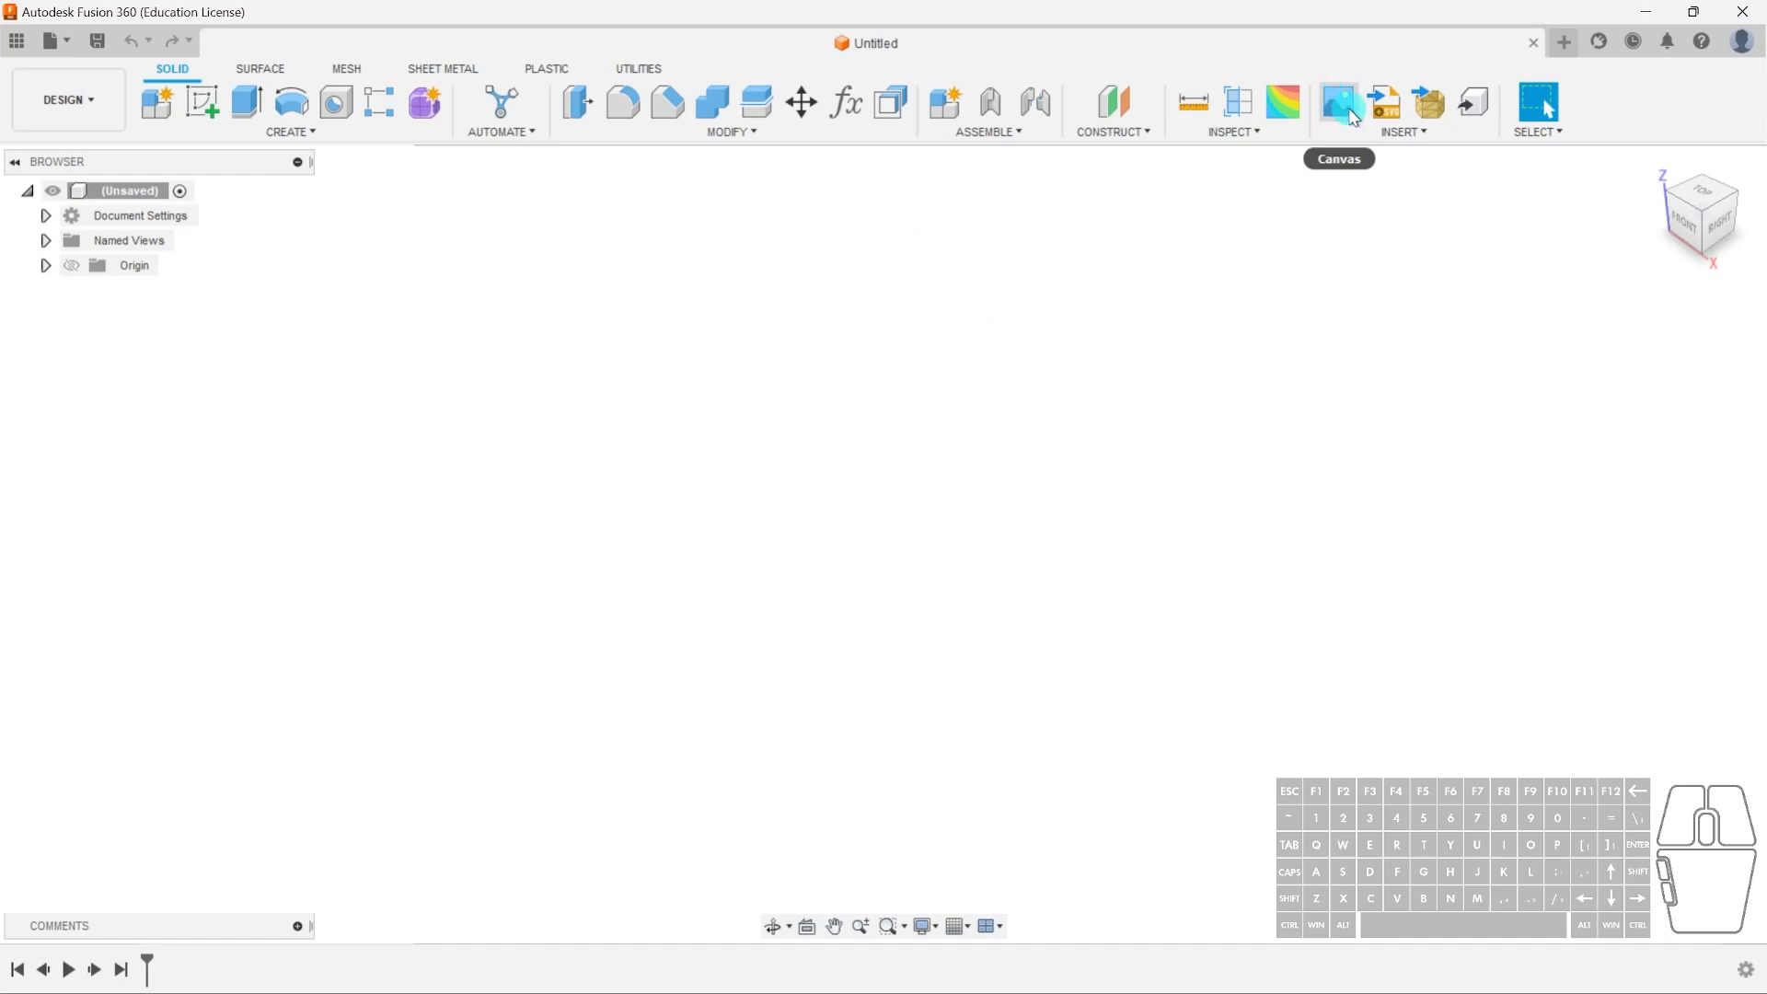
- Insert Beer Bottle.png from the computer's Downloads folder as a canvas on the XZ plane
left_click(1442, 136)
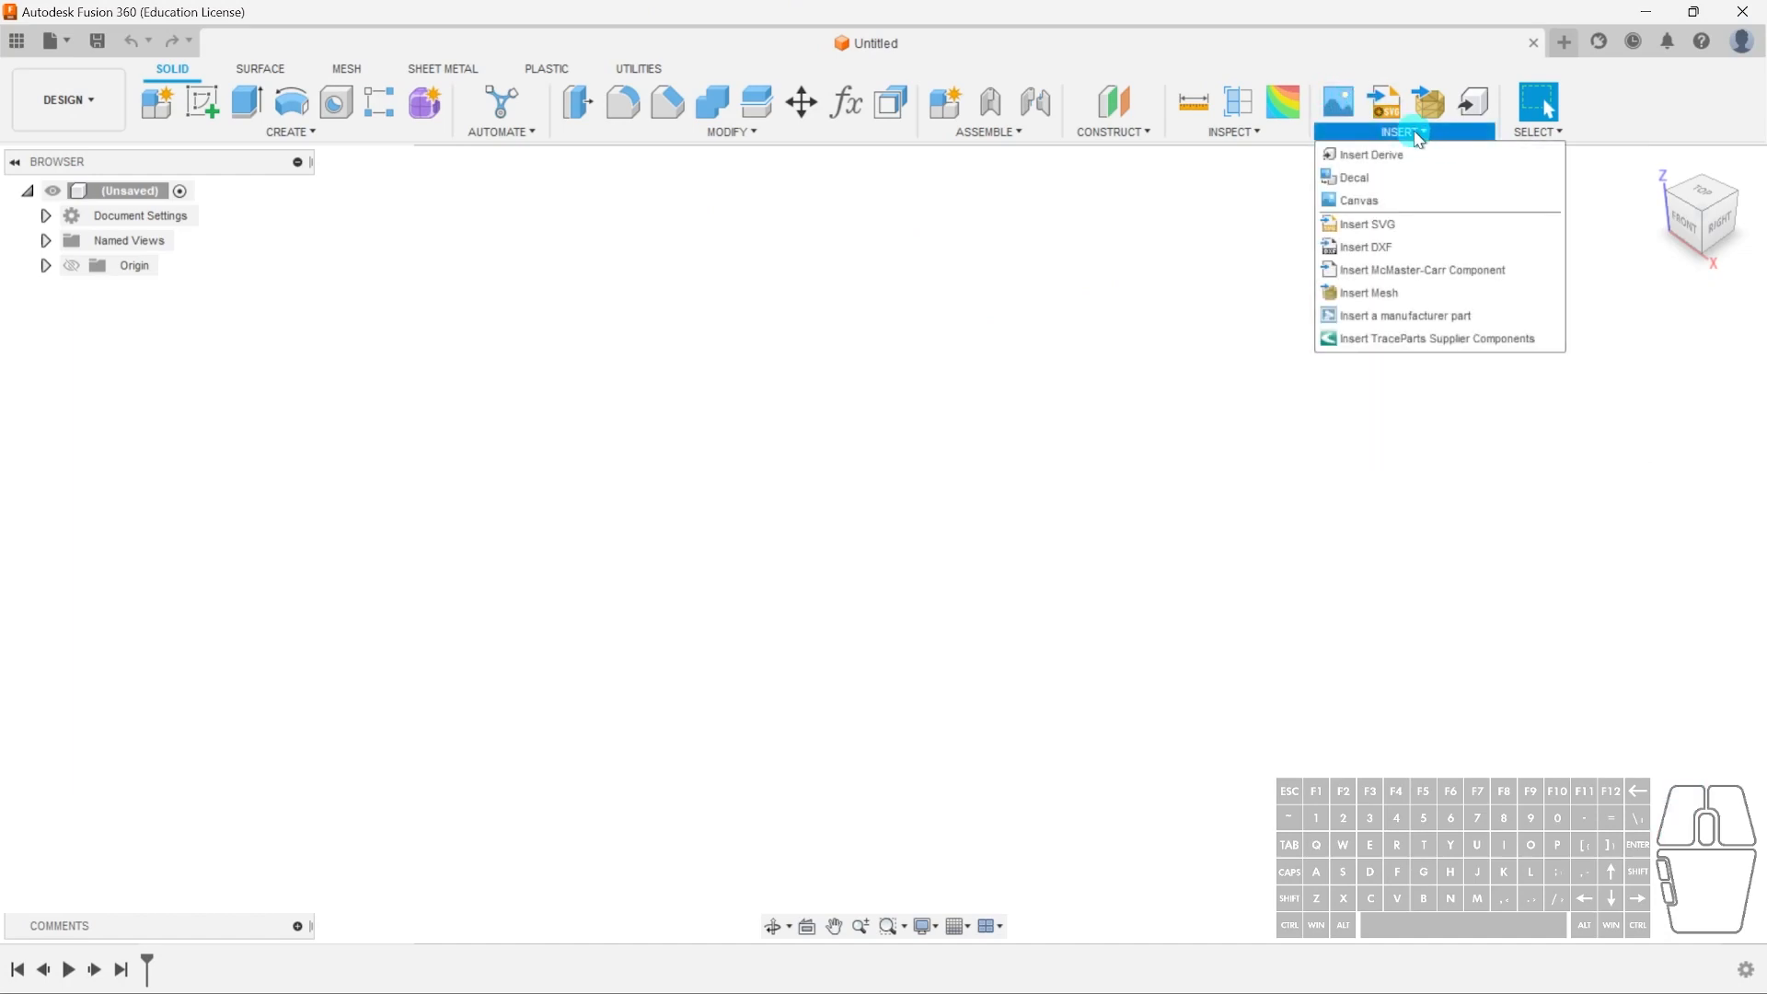
left_click(1385, 202)
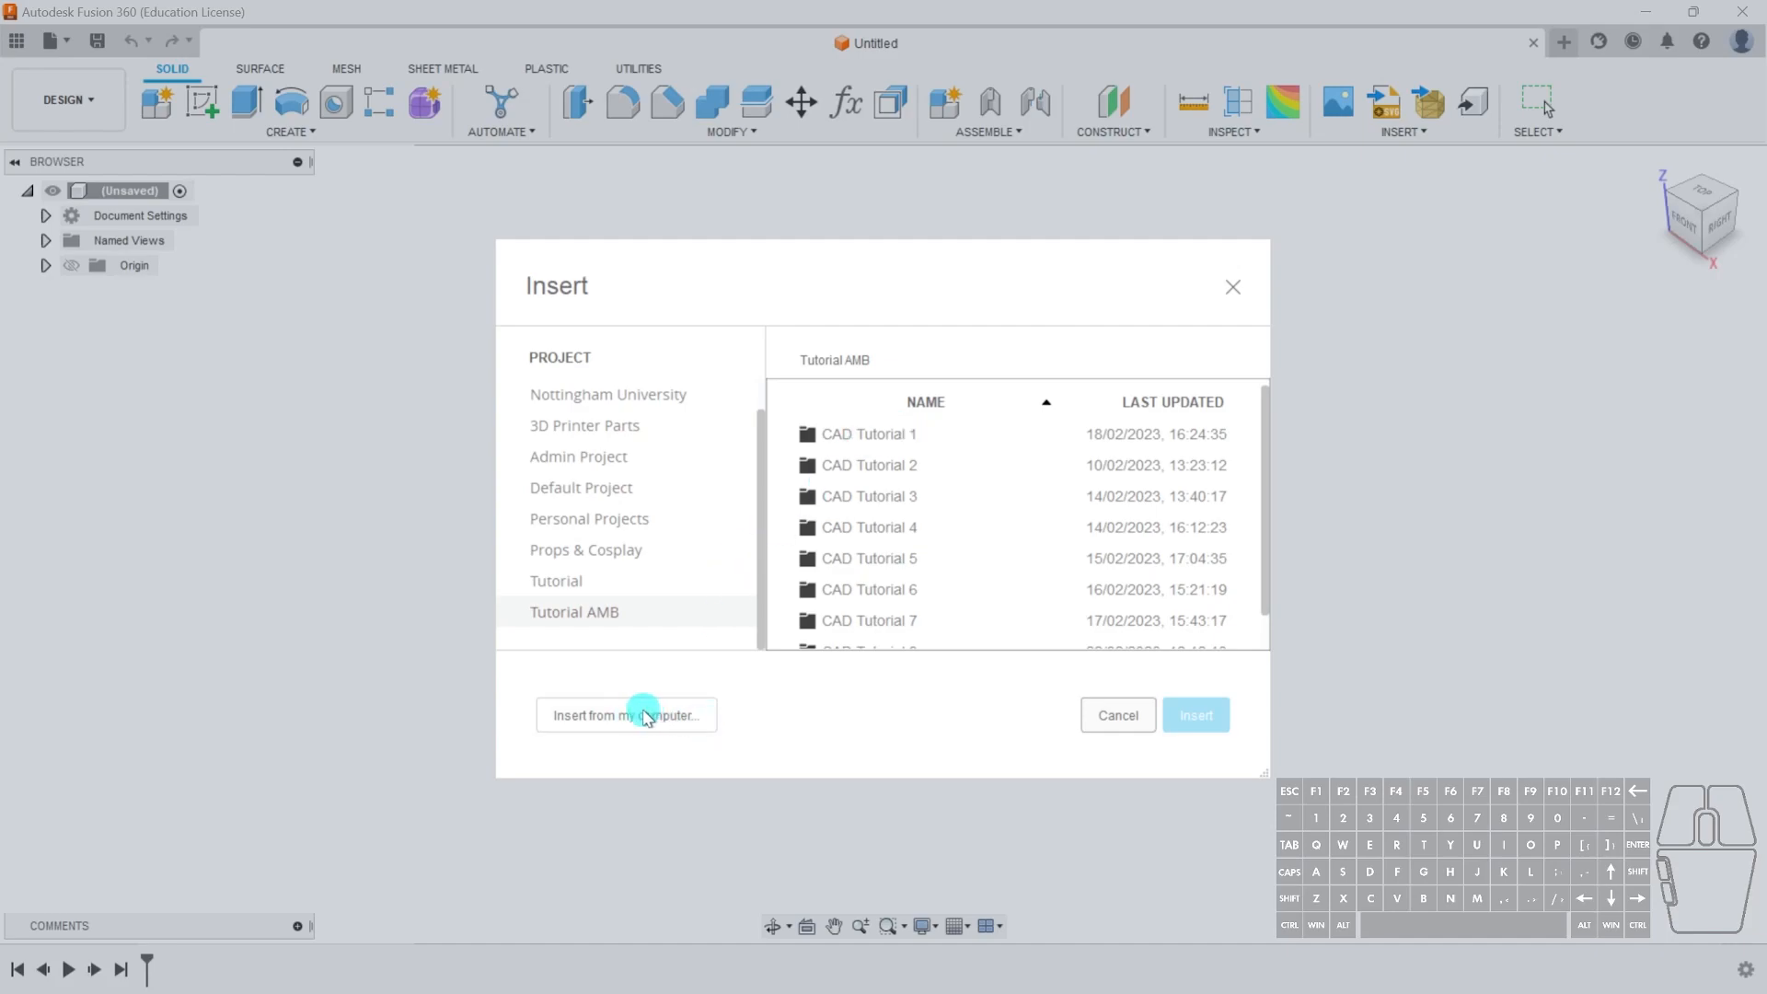
left_click(679, 722)
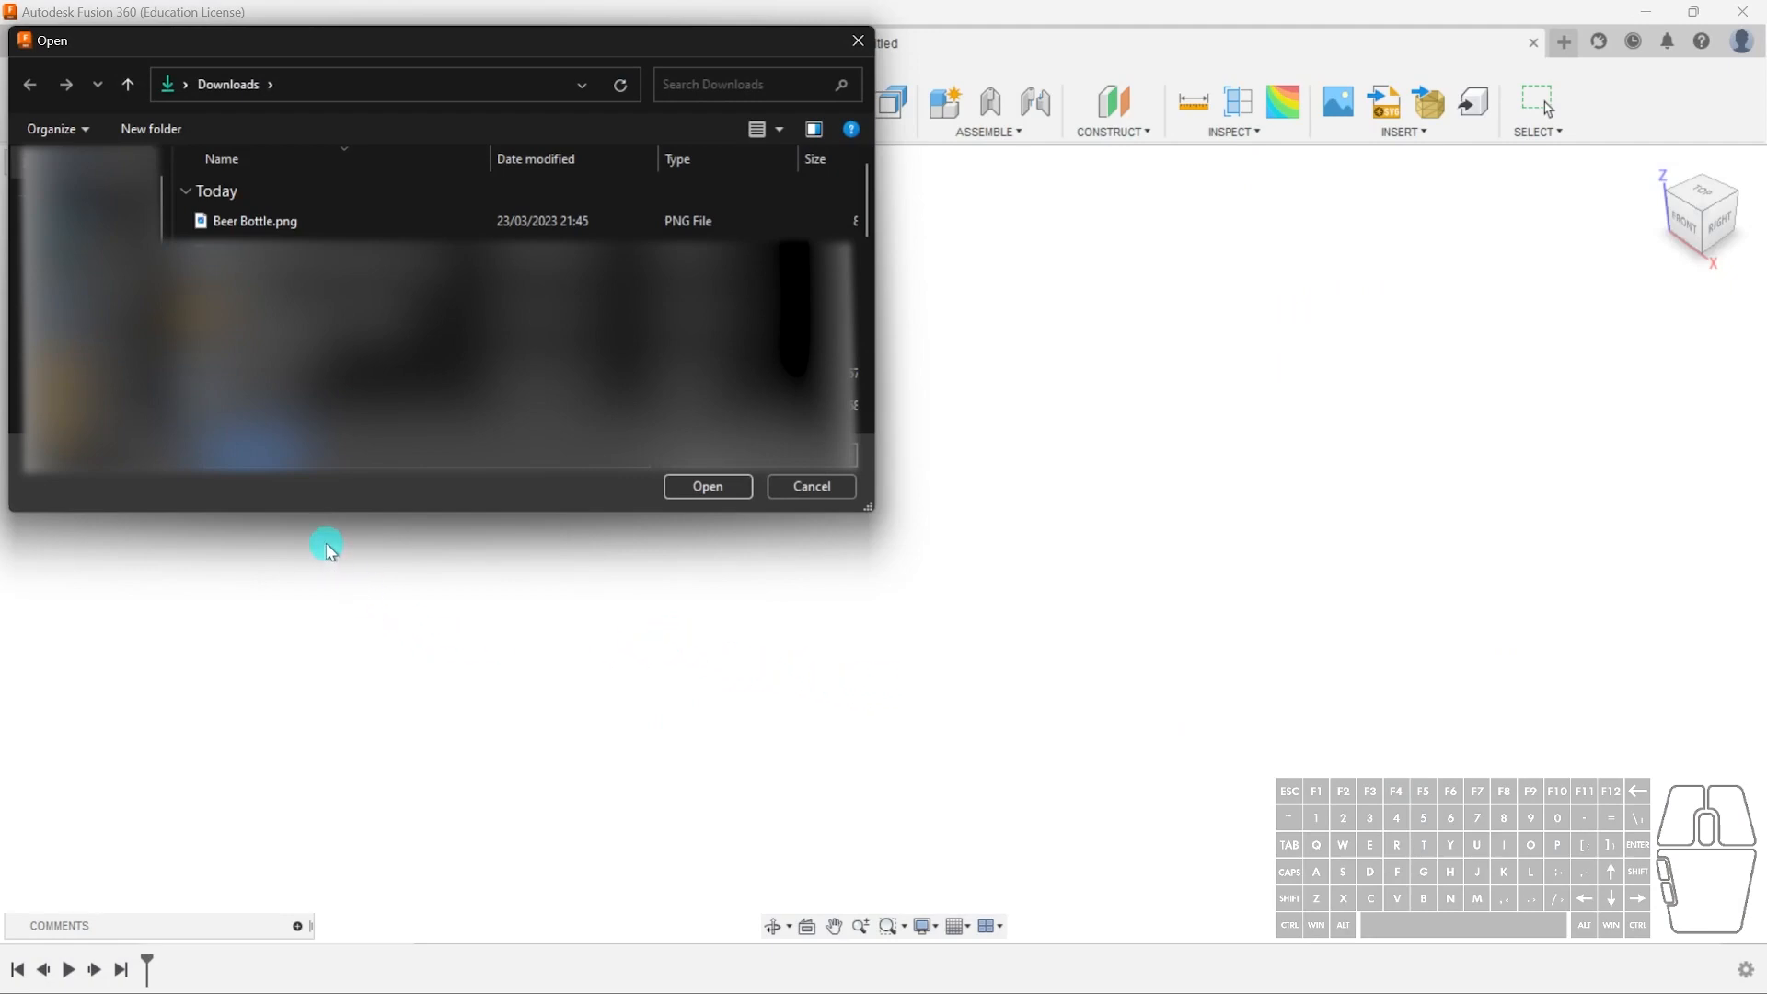
left_click(311, 225)
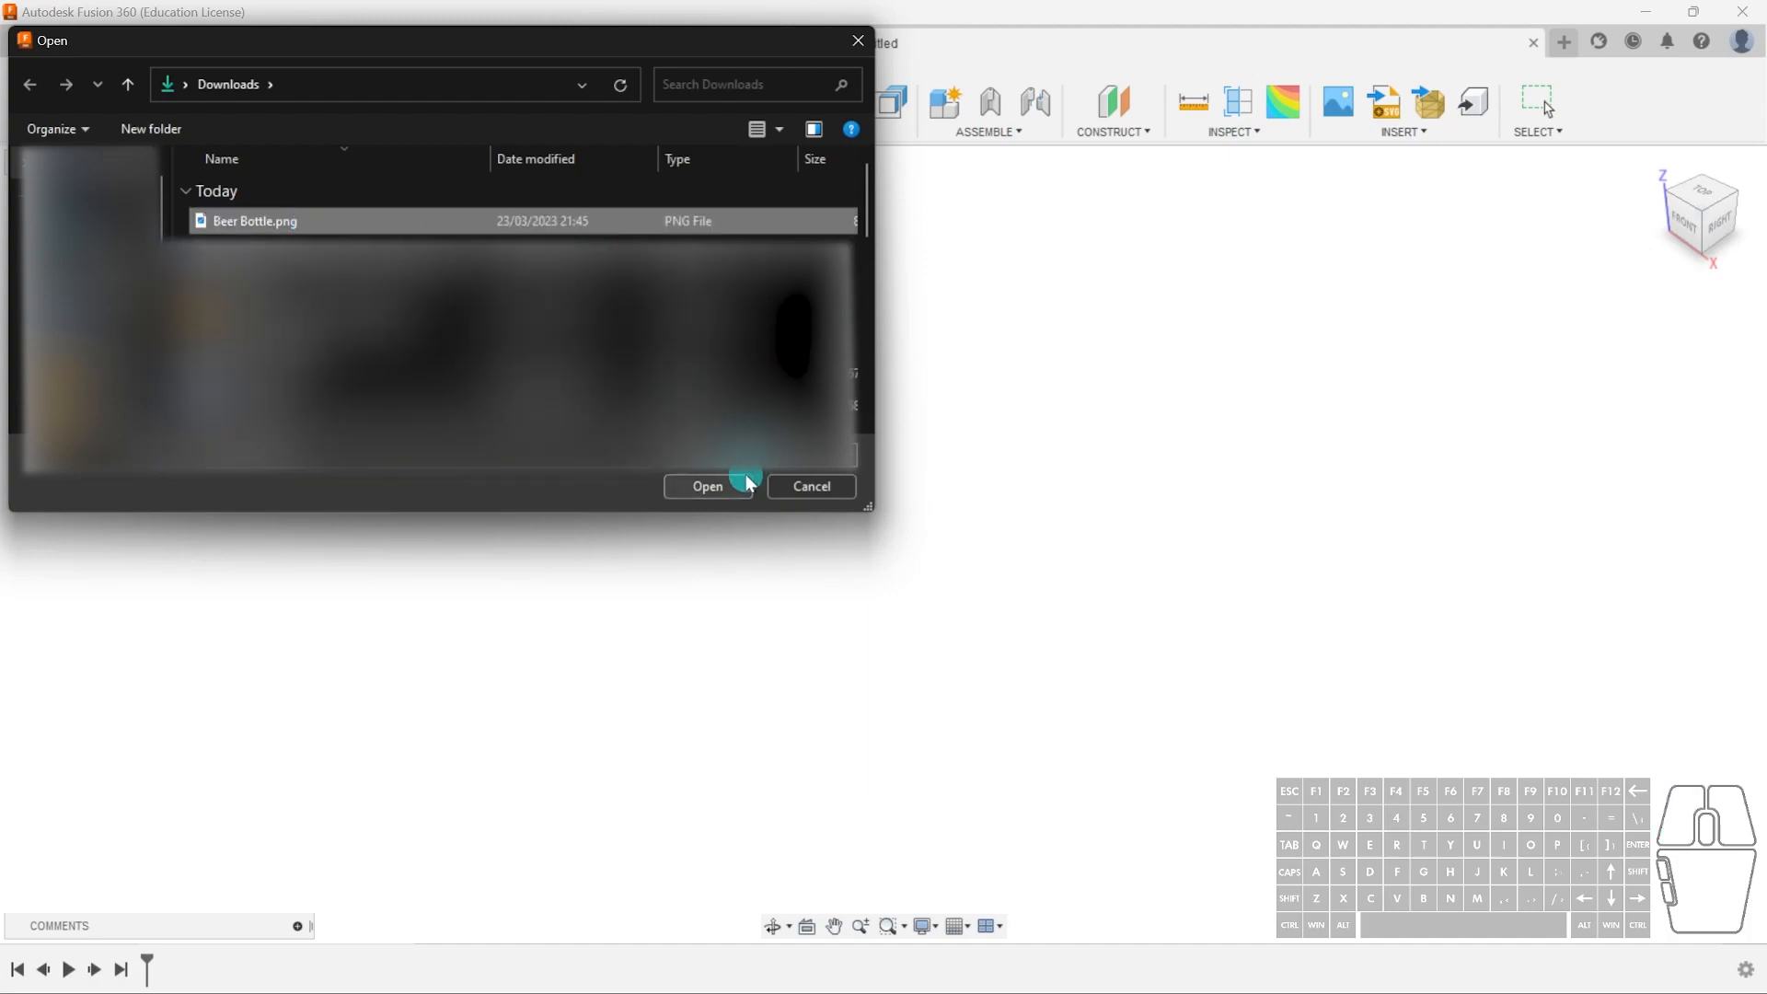
left_click(737, 485)
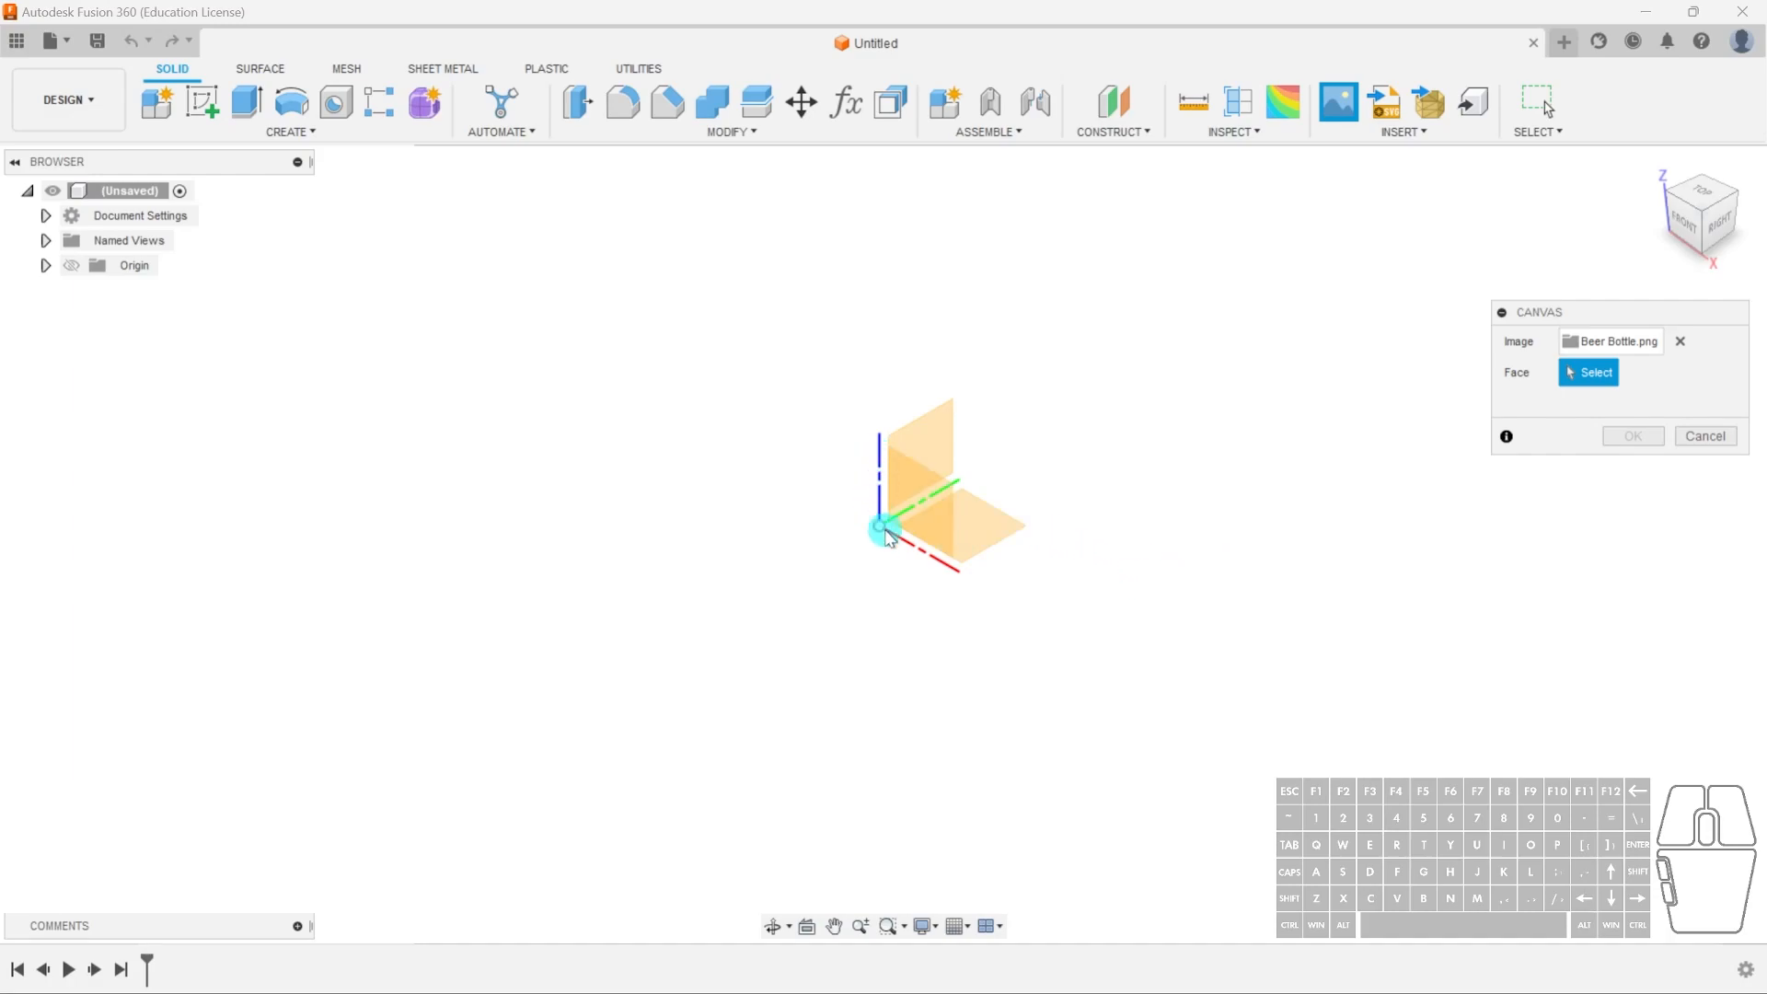
left_click(920, 482)
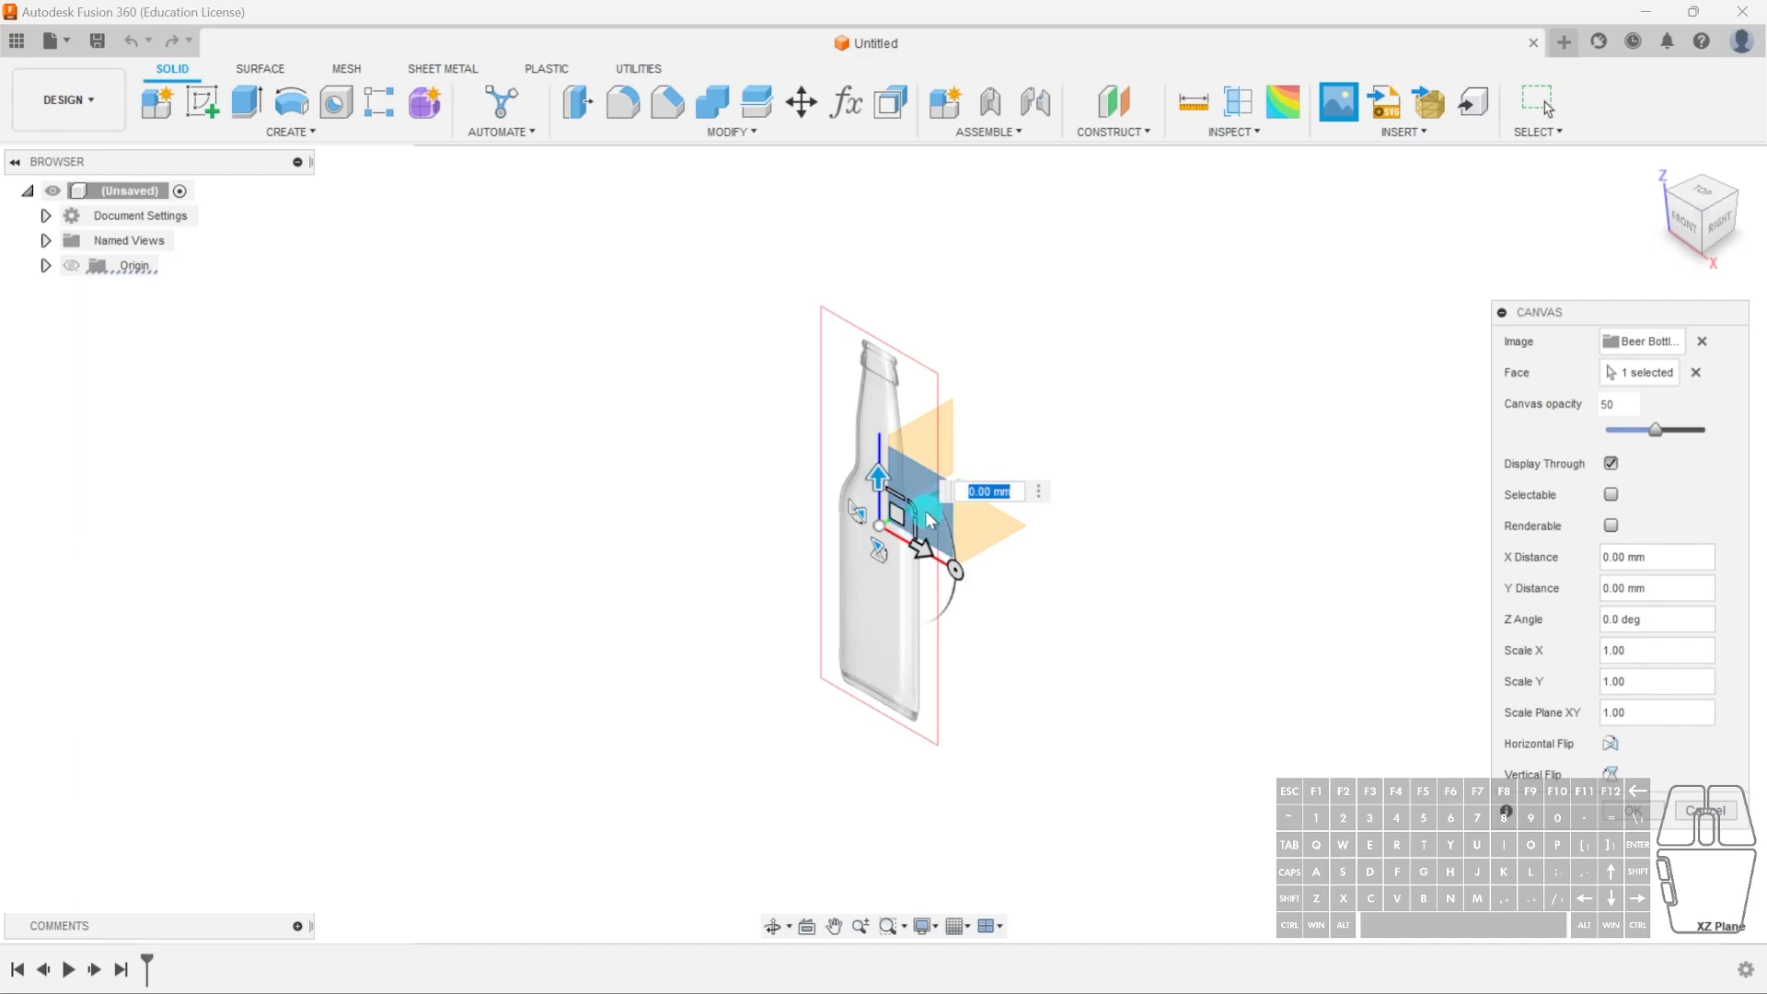
- Scale the bottle canvas uniformly to about 1.94 and shift it 10 mm upward
left_click_drag(917, 509, 952, 489)
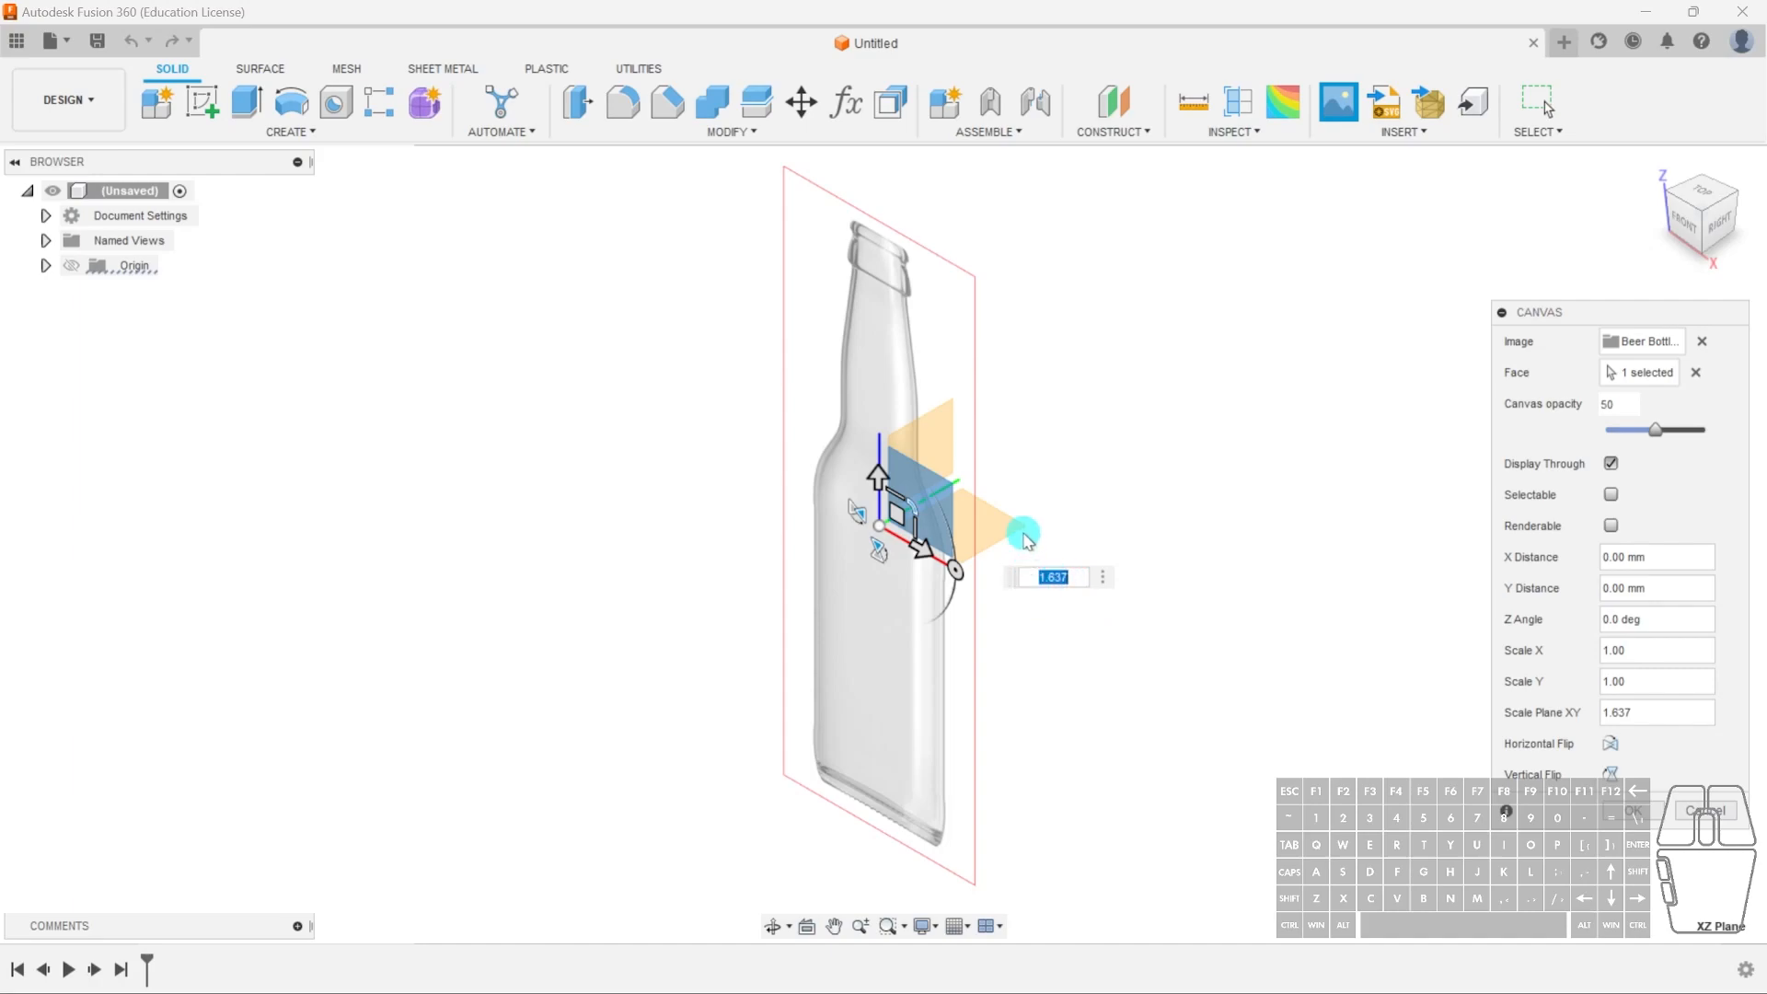
left_click_drag(909, 503, 1208, 362)
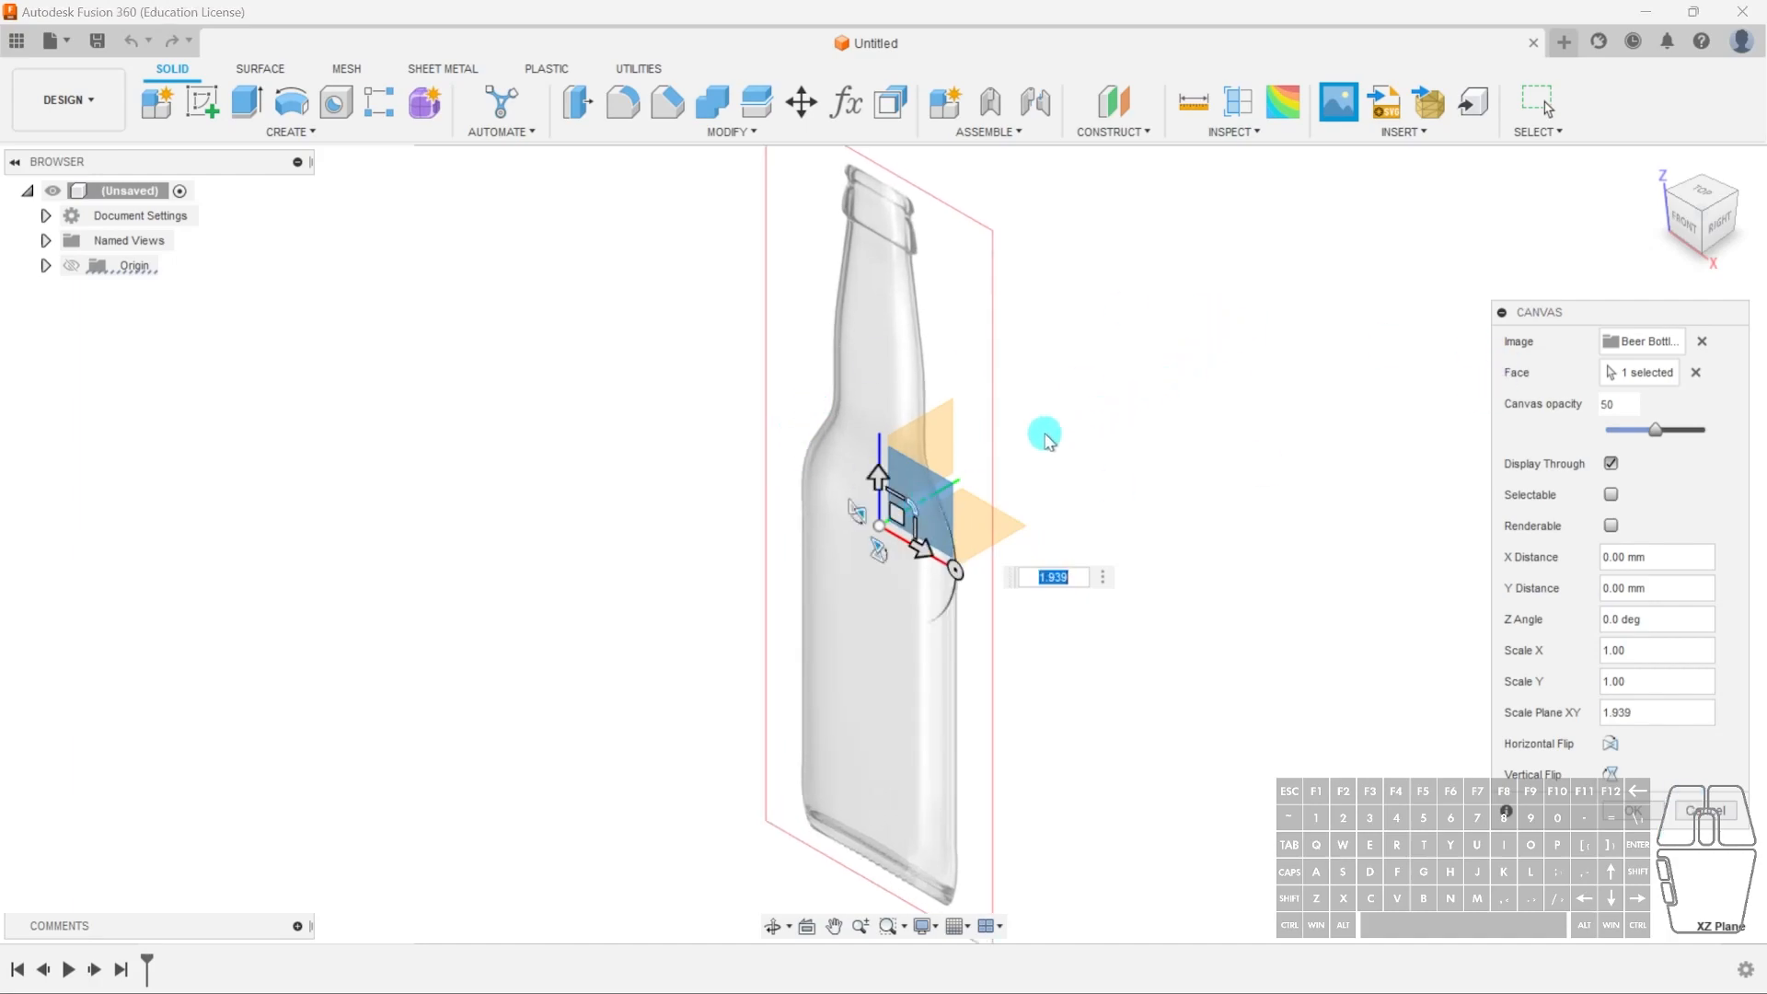
left_click(879, 478)
left_click_drag(879, 477, 893, 394)
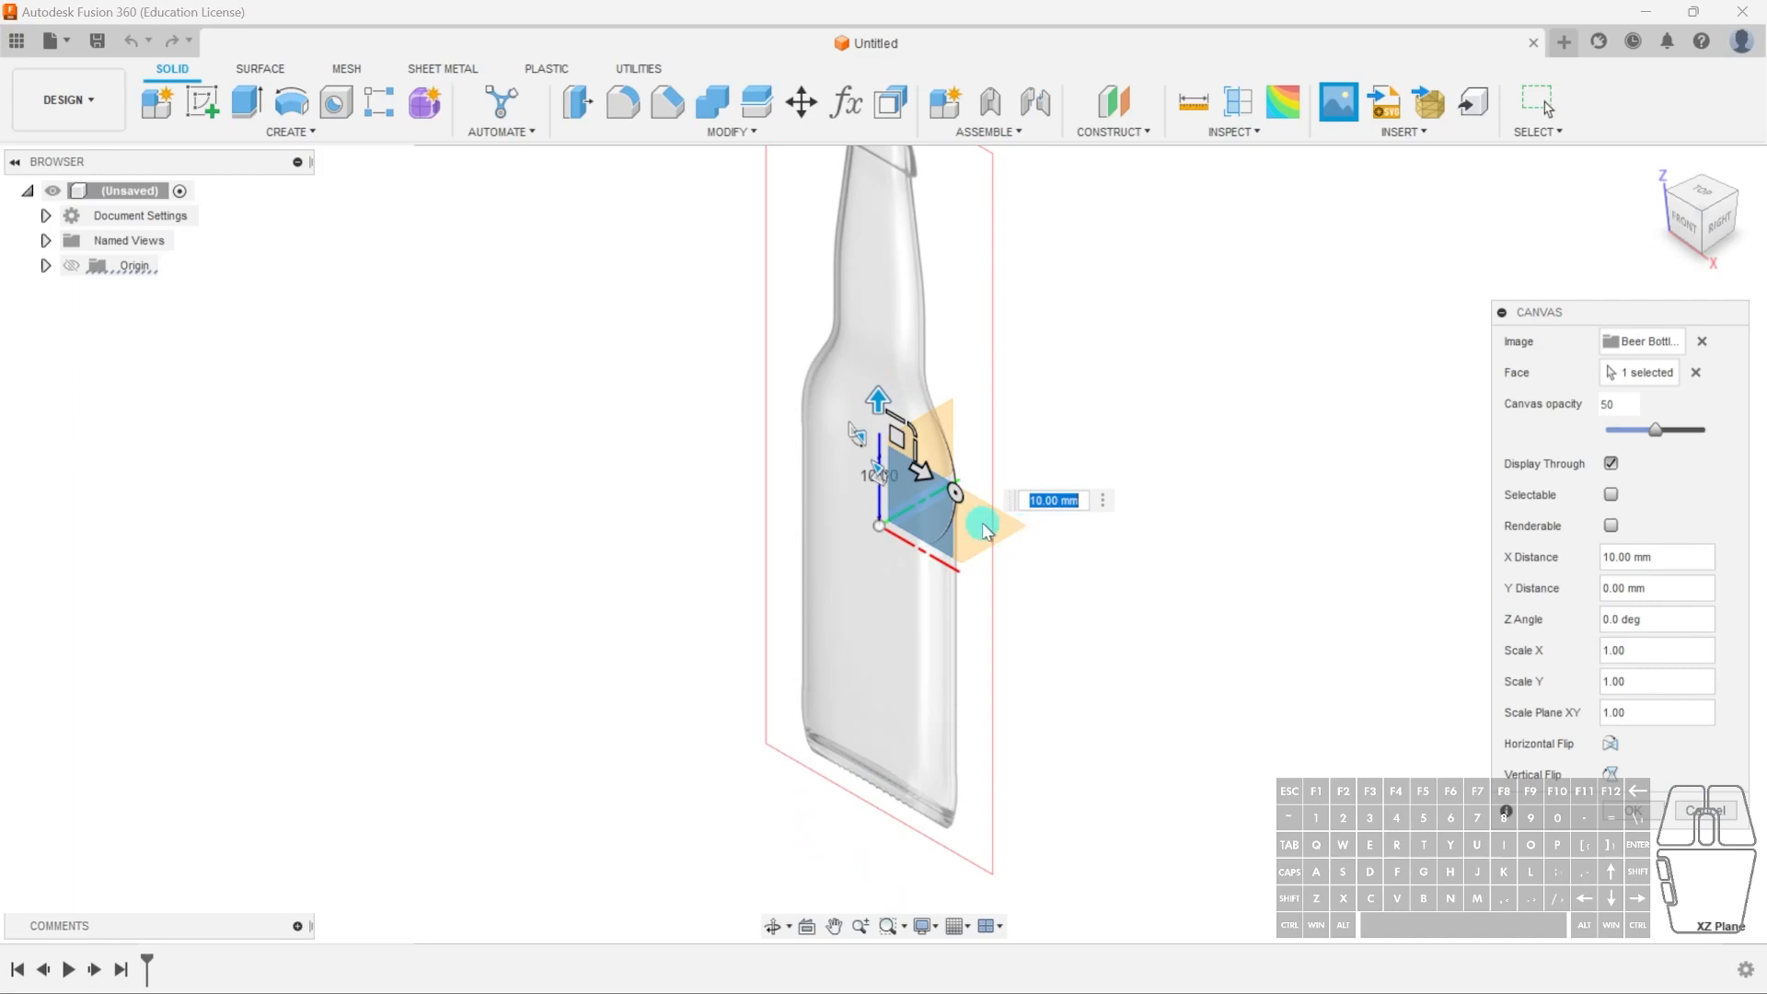
- From the front view, raise the canvas to a 44 mm X distance so the bottle's base sits at the origin
left_click(1683, 228)
left_click(1029, 506)
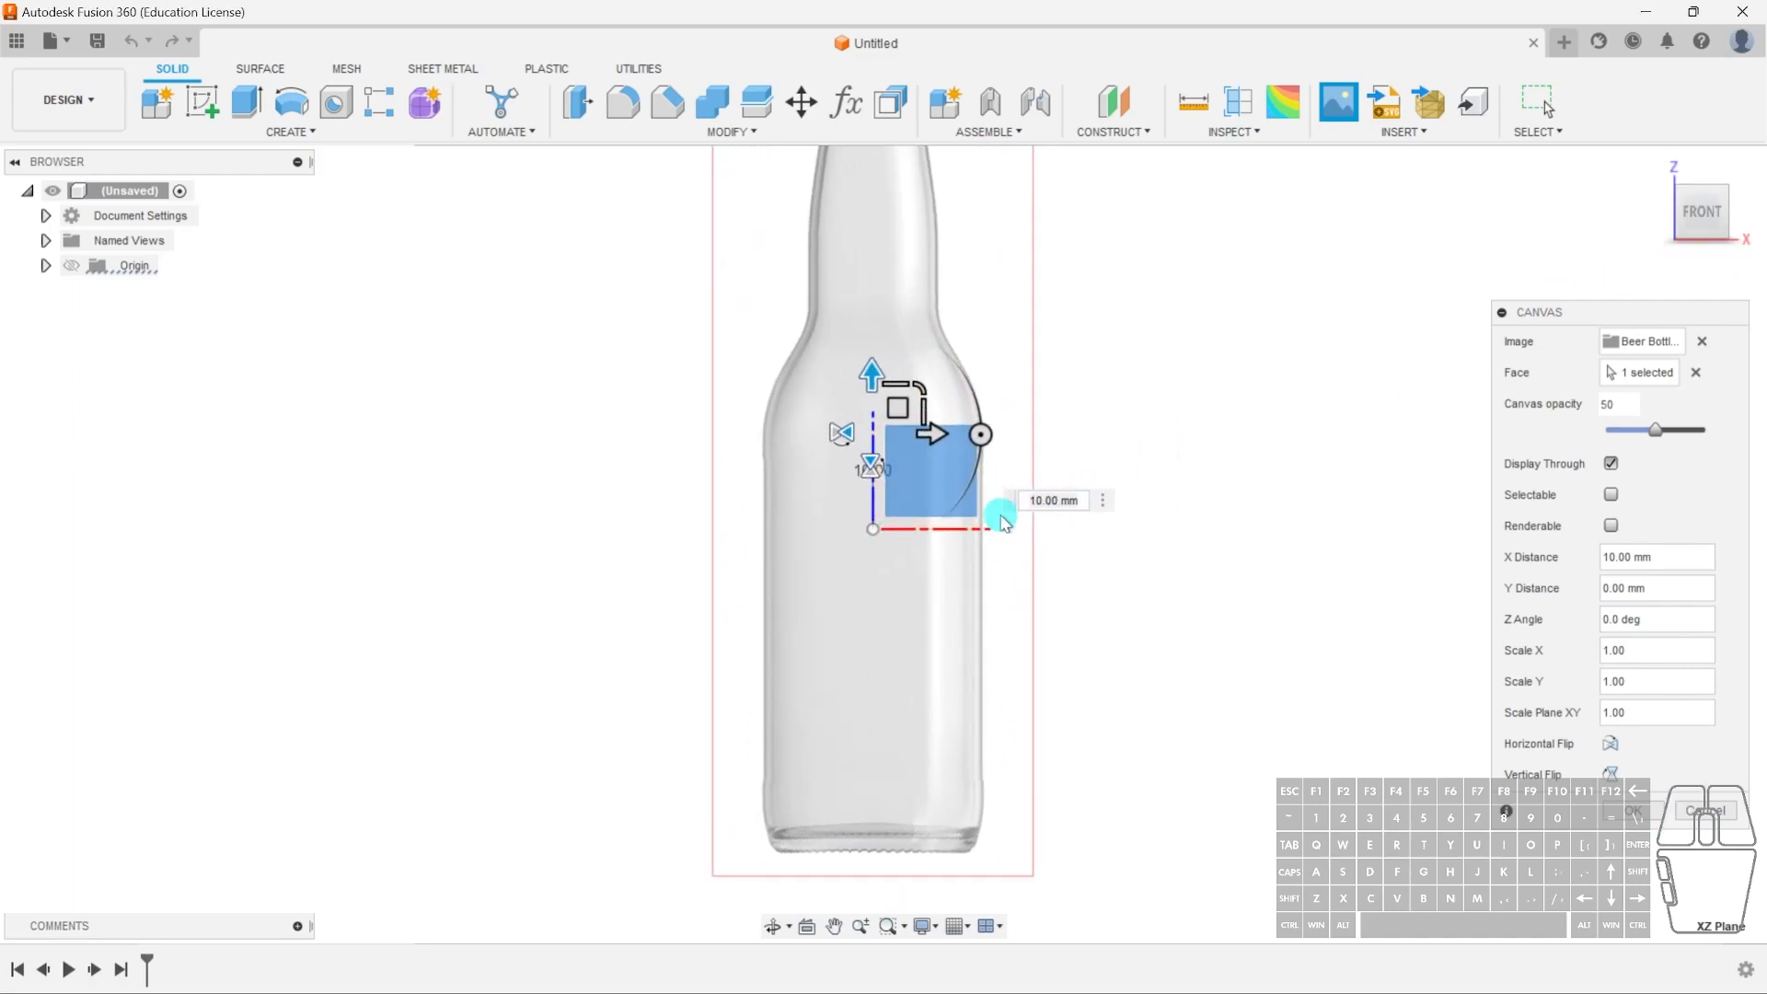
left_click_drag(872, 373, 874, 119)
middle_click_drag(1146, 370, 1157, 591)
left_click_drag(881, 406, 881, 313)
scroll(920, 814, "up", 5)
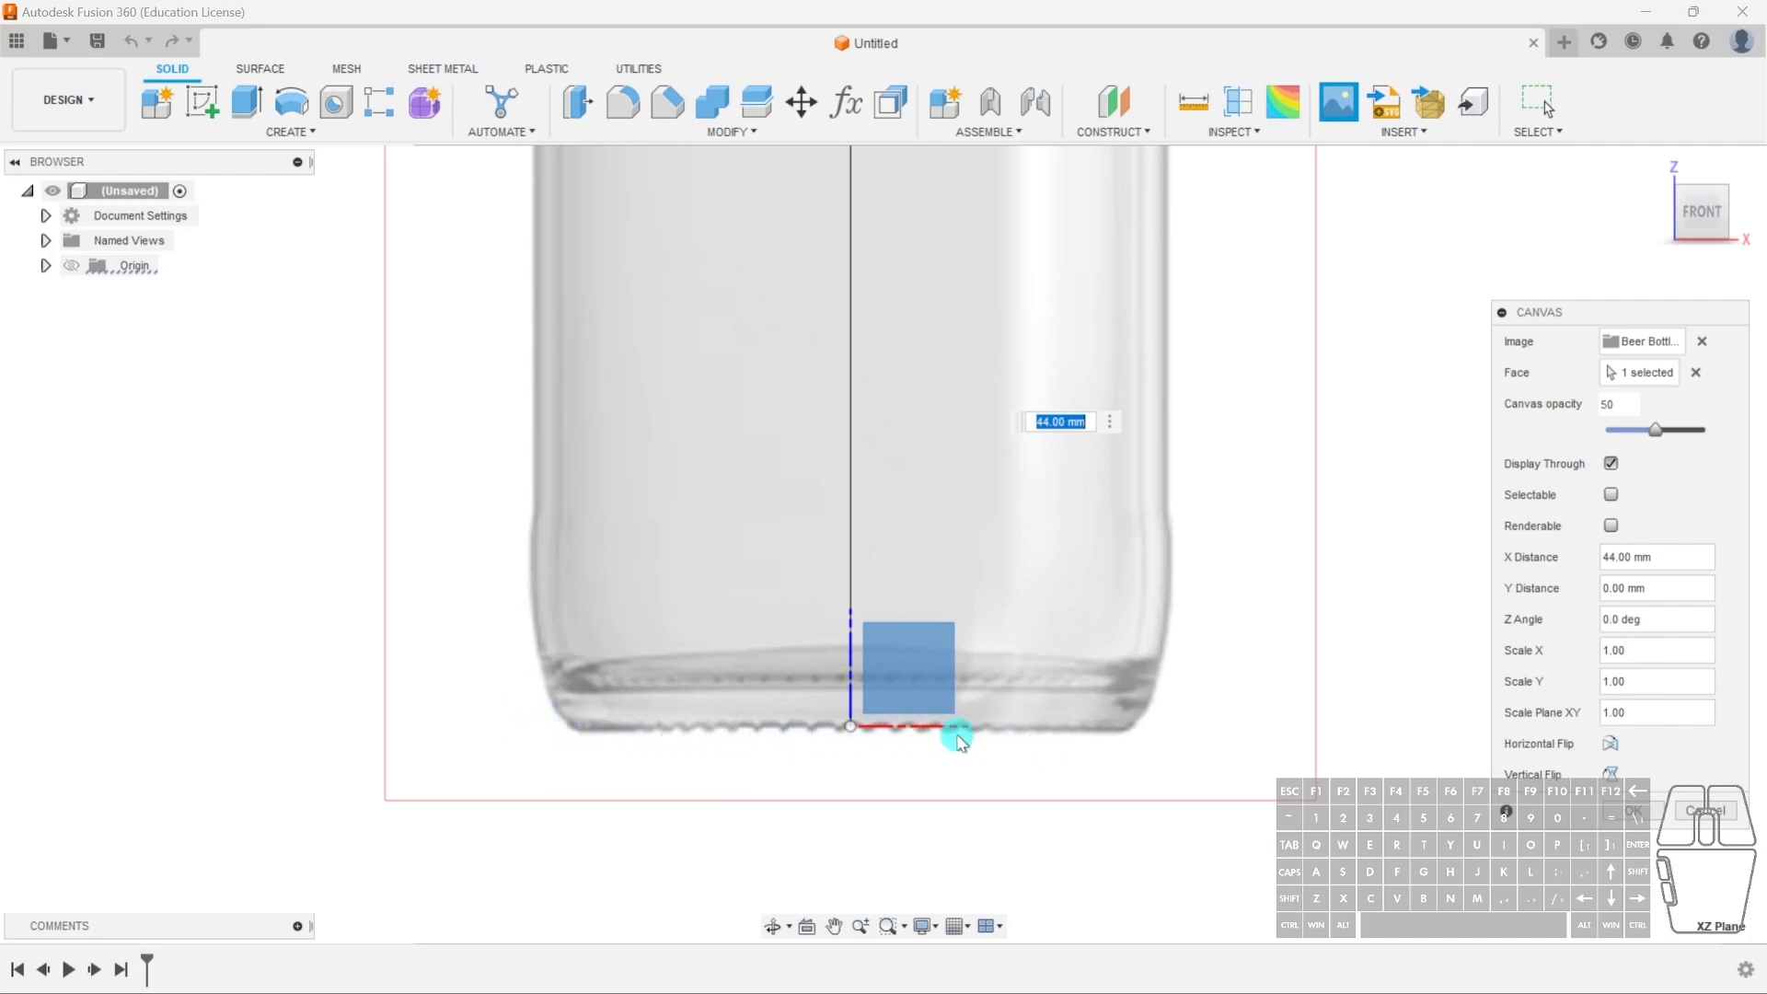
scroll(1156, 751, "down", 6)
middle_click_drag(1257, 597, 1146, 657)
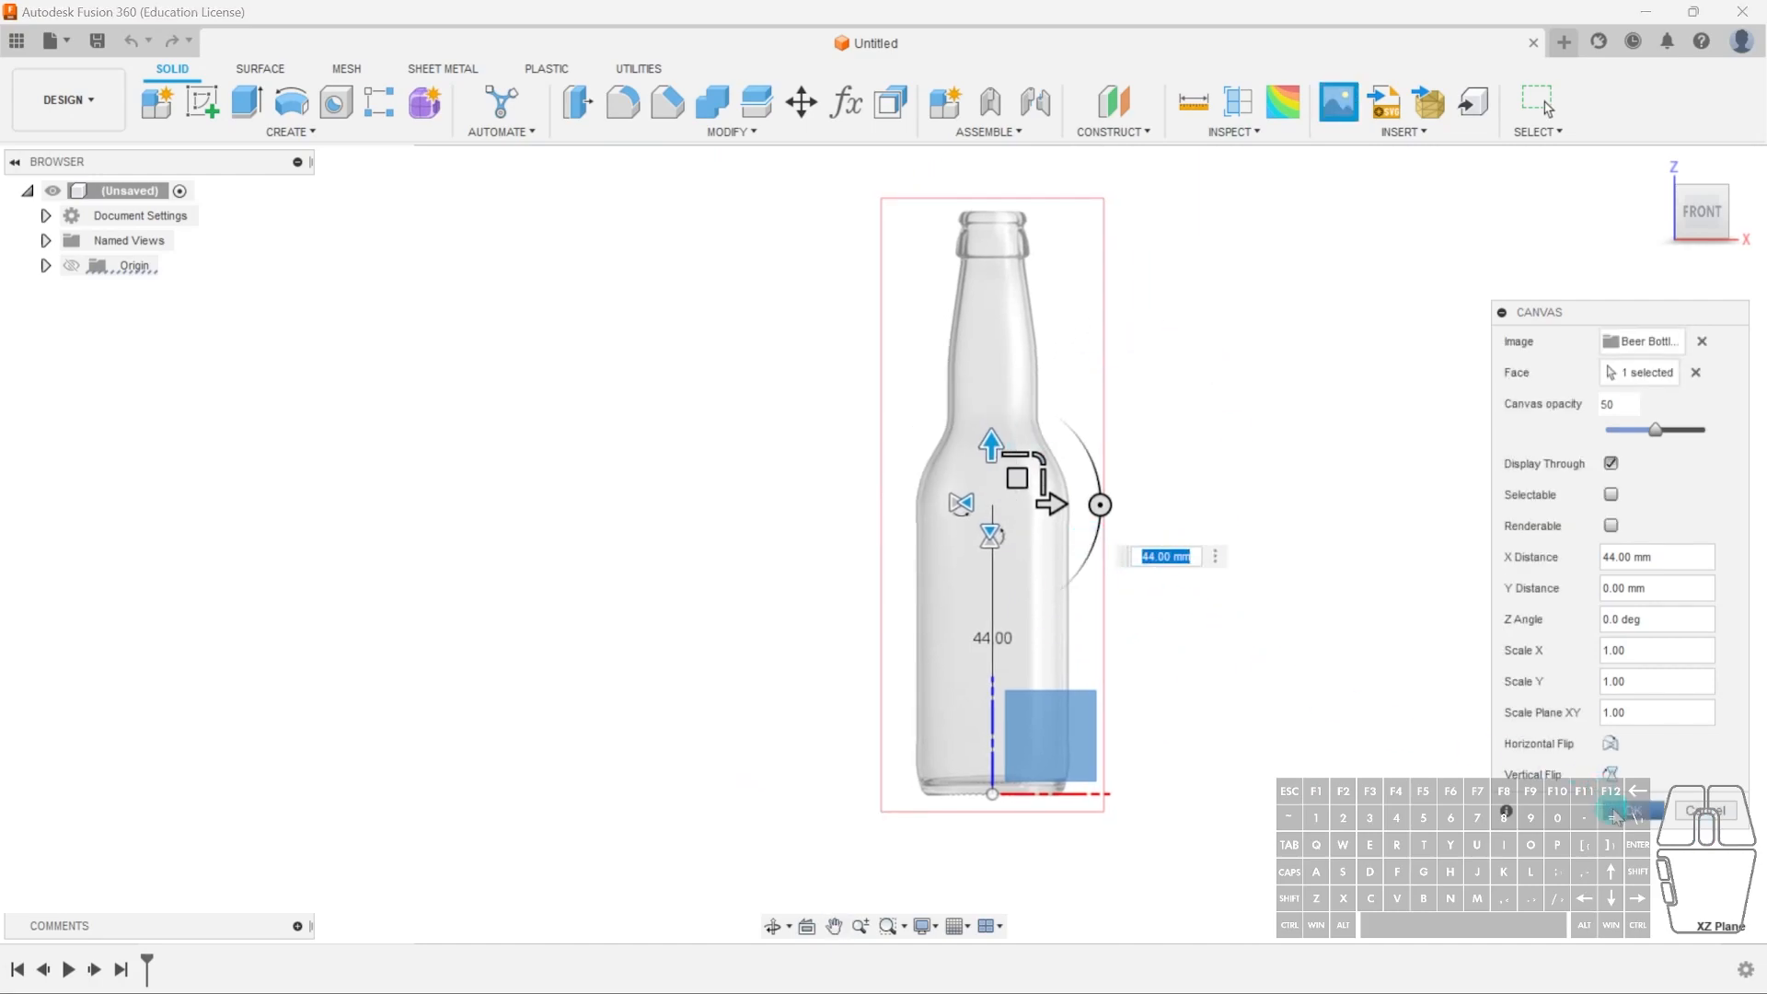
- Test the canvas's horizontal and vertical flips, restore the upright orientation, and accept the canvas
left_click(1608, 747)
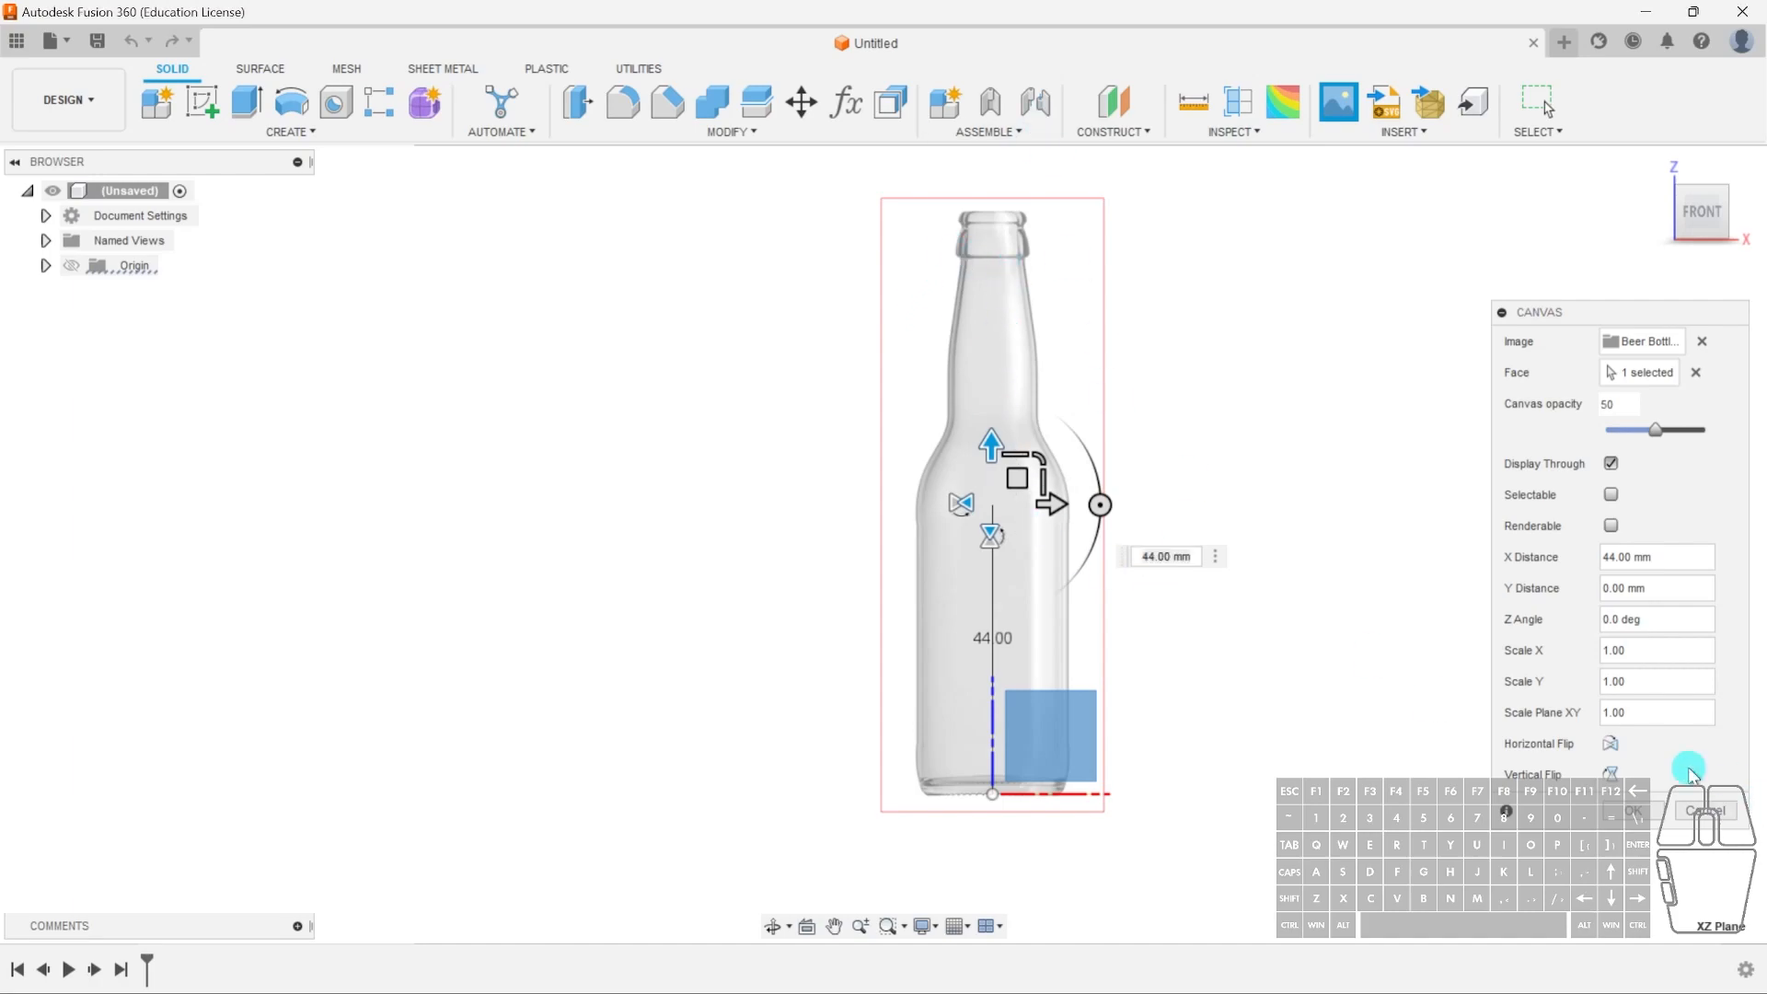
left_click(1610, 746)
left_click(1611, 746)
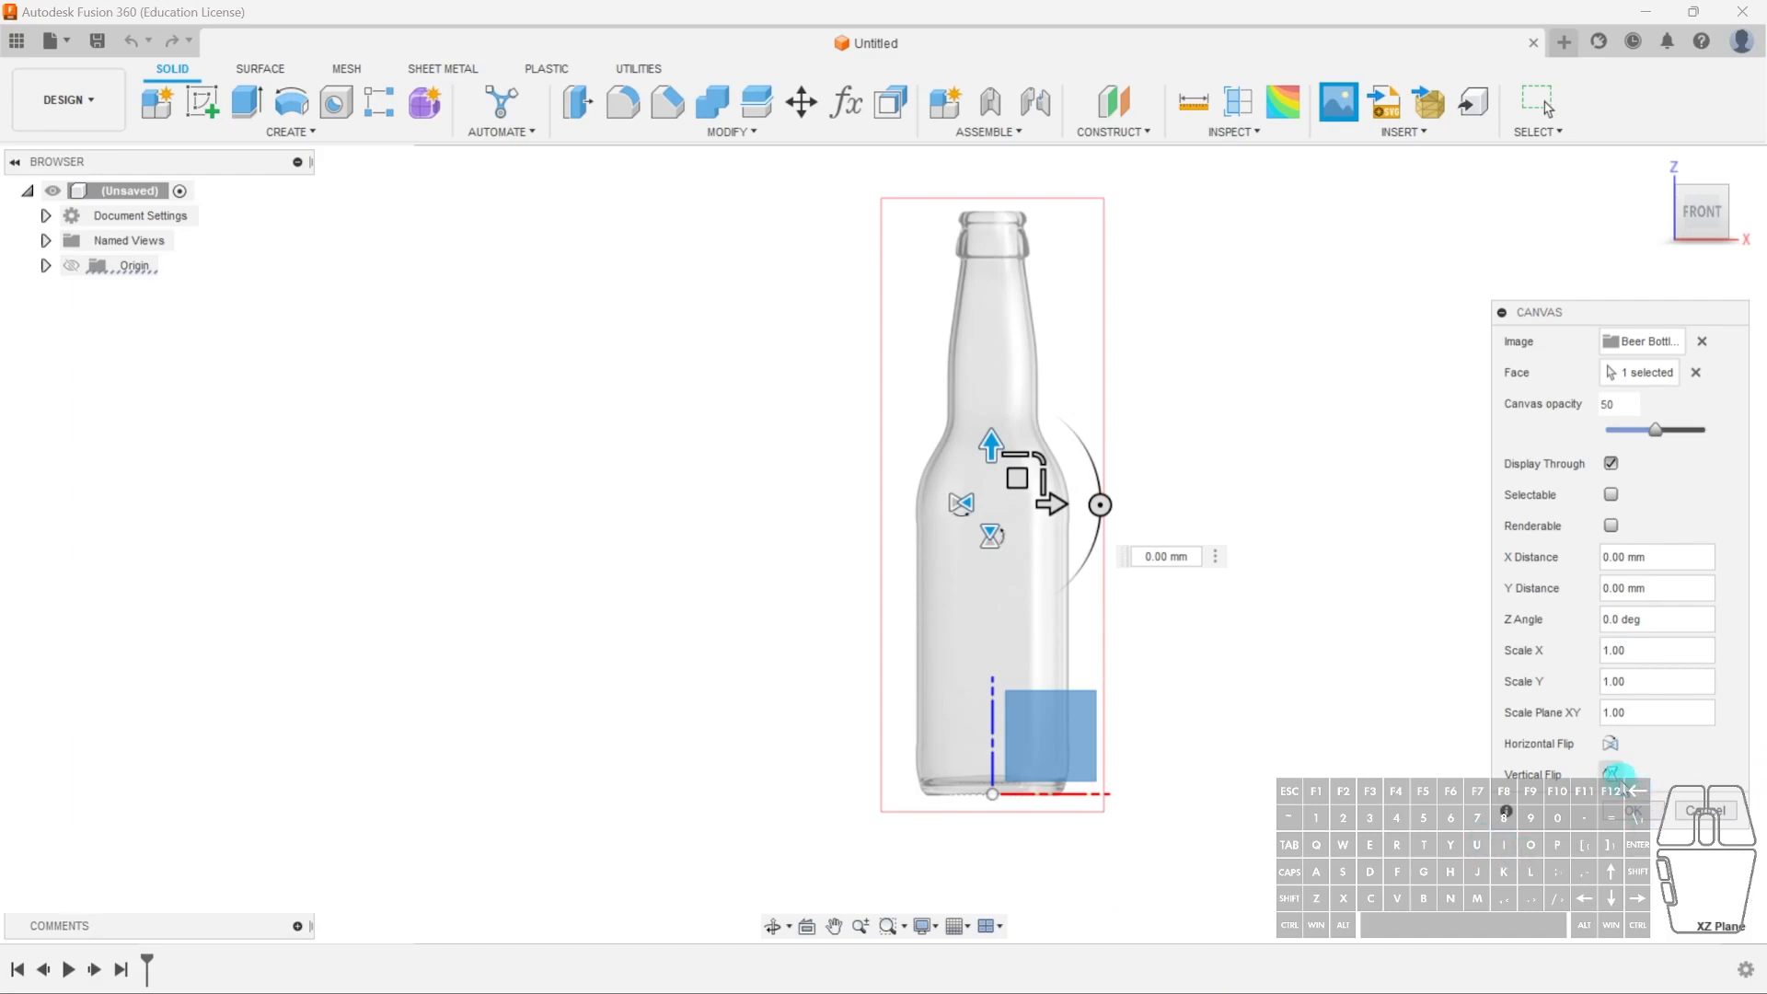
left_click(1612, 773)
left_click(1612, 773)
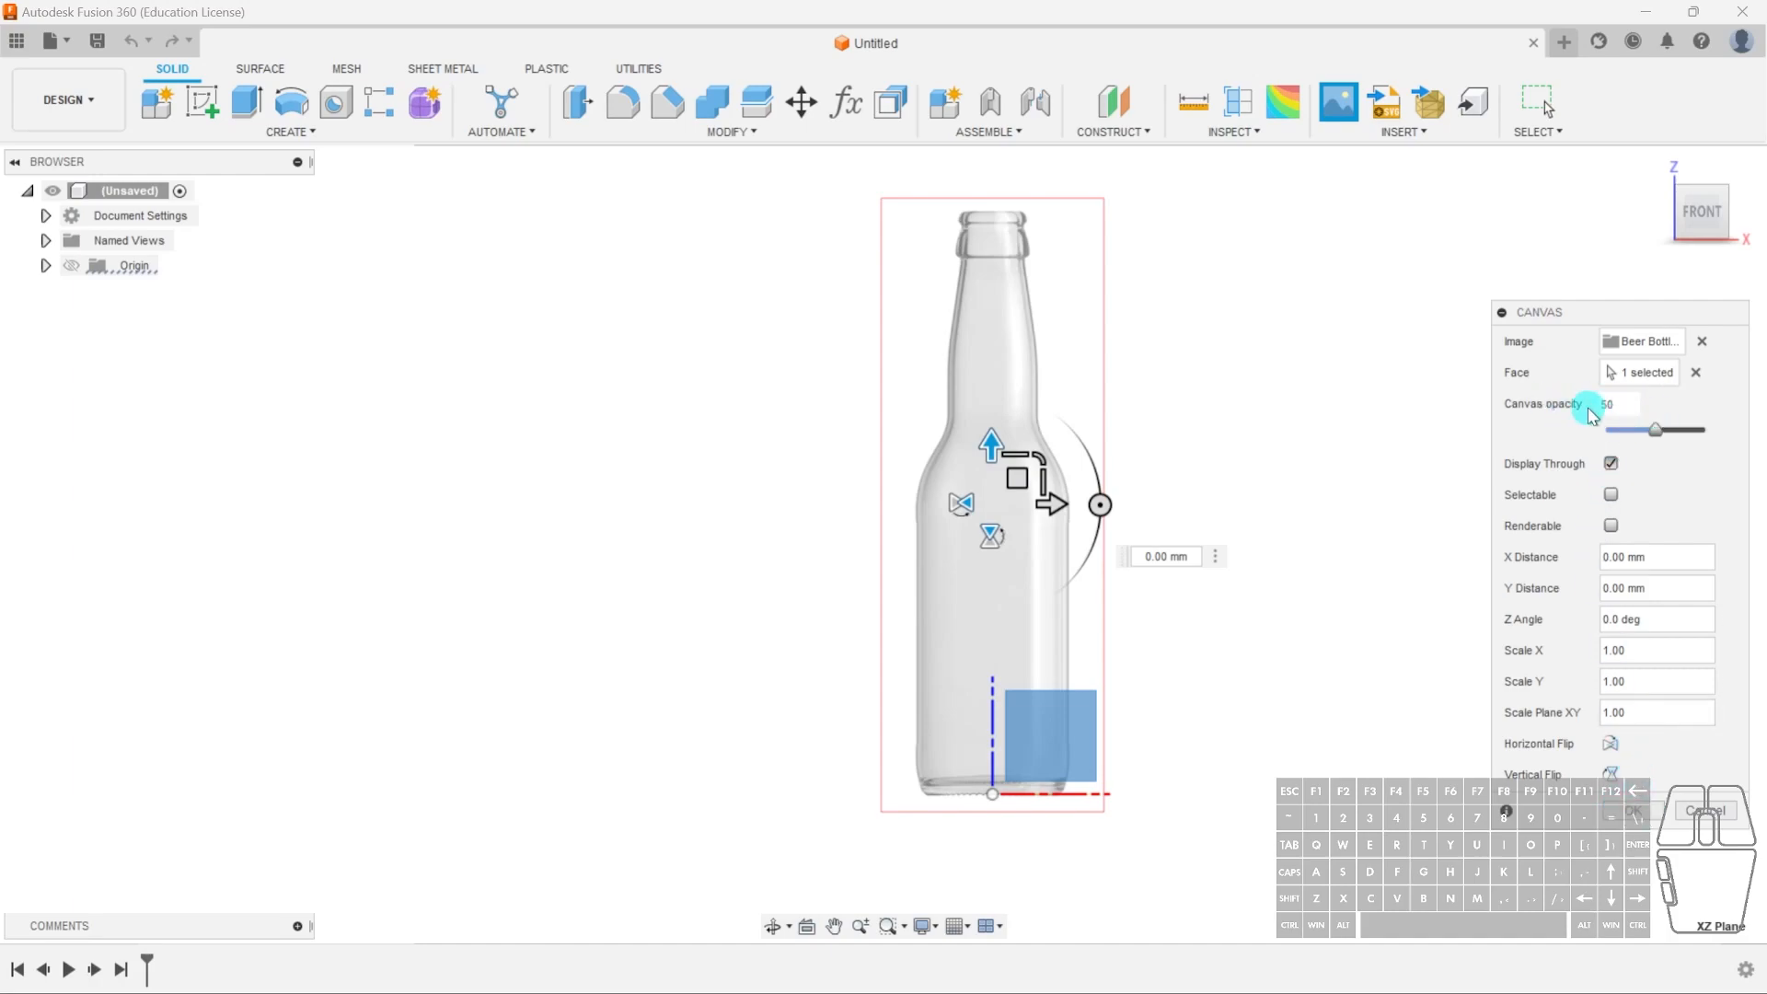
left_click(1651, 819)
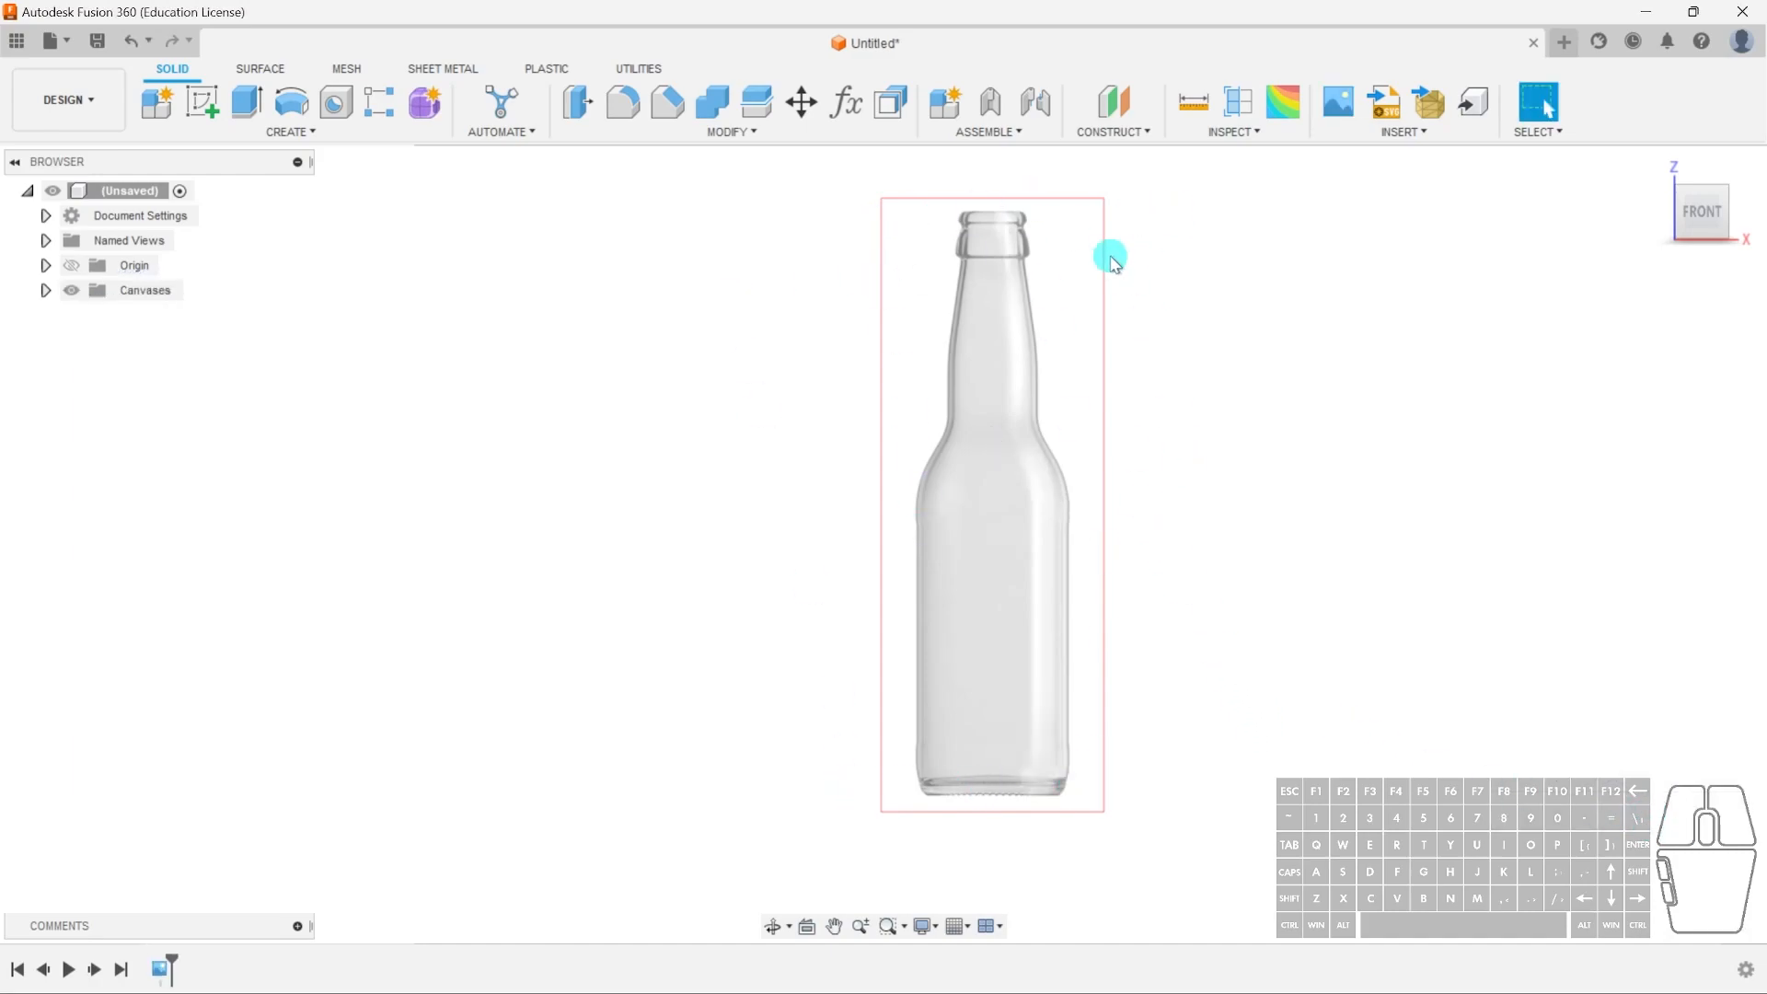
- Start a sketch on the XZ plane, in line with the bottle canvas
middle_click_drag(1309, 507, 1133, 424, "shift")
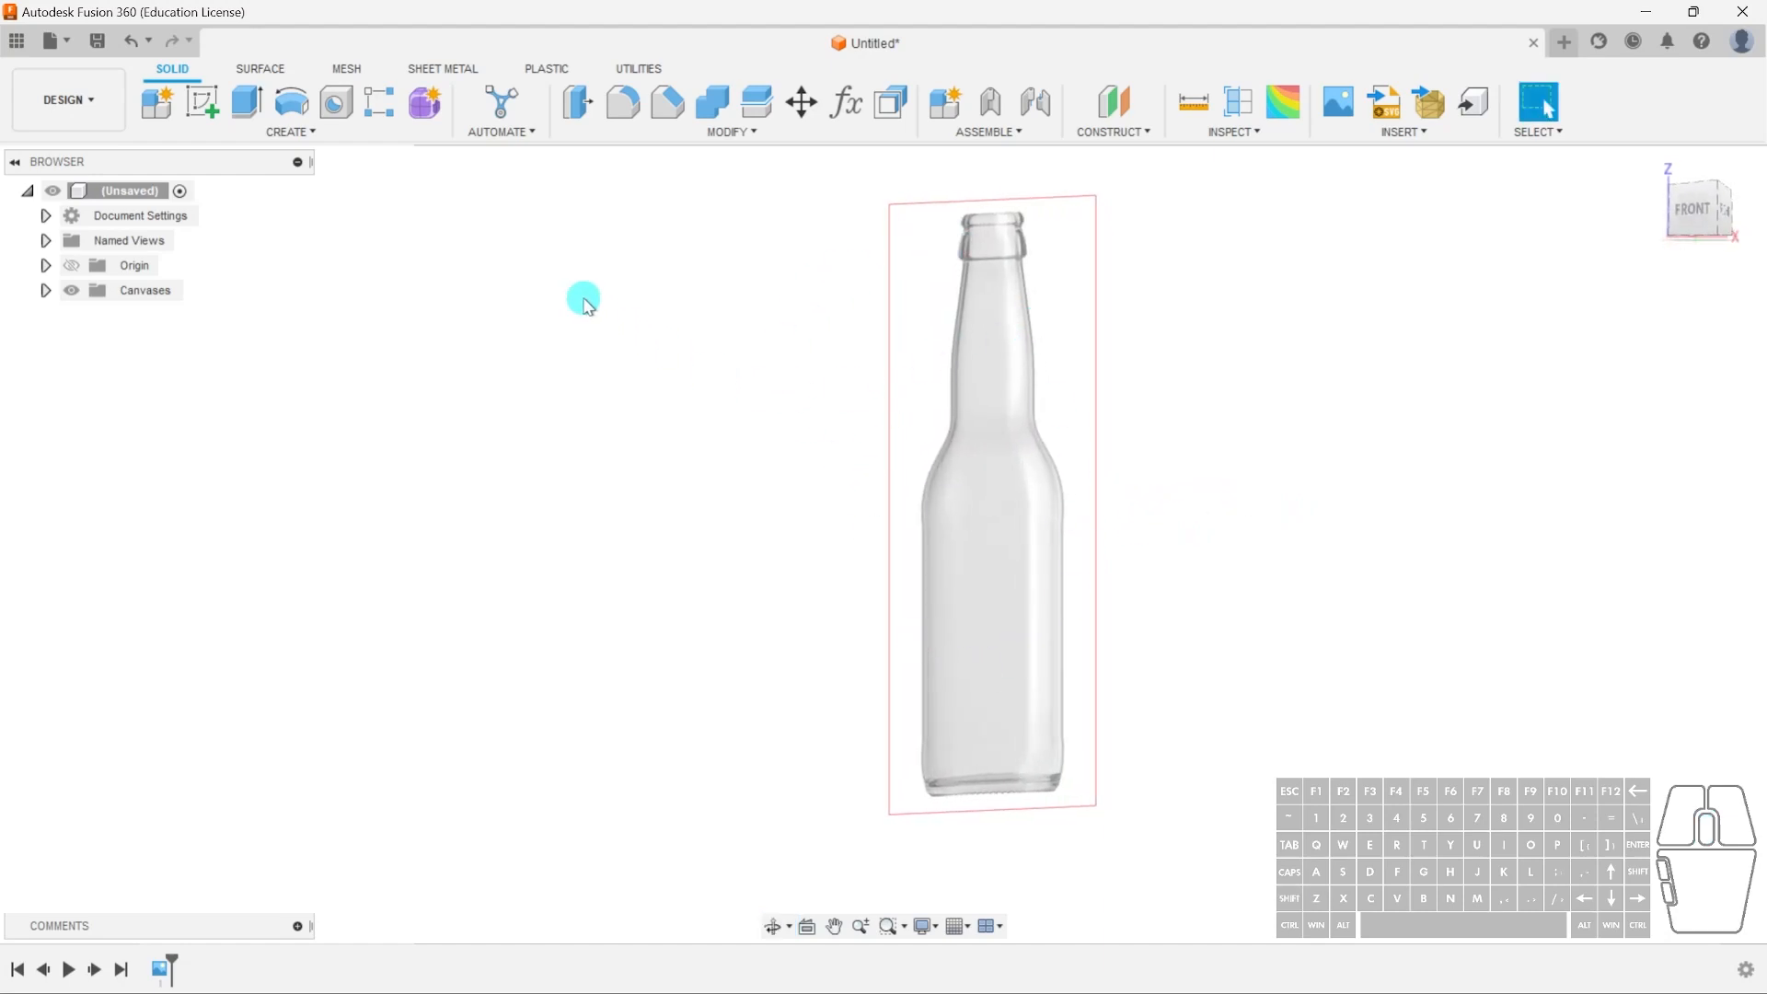
left_click(202, 103)
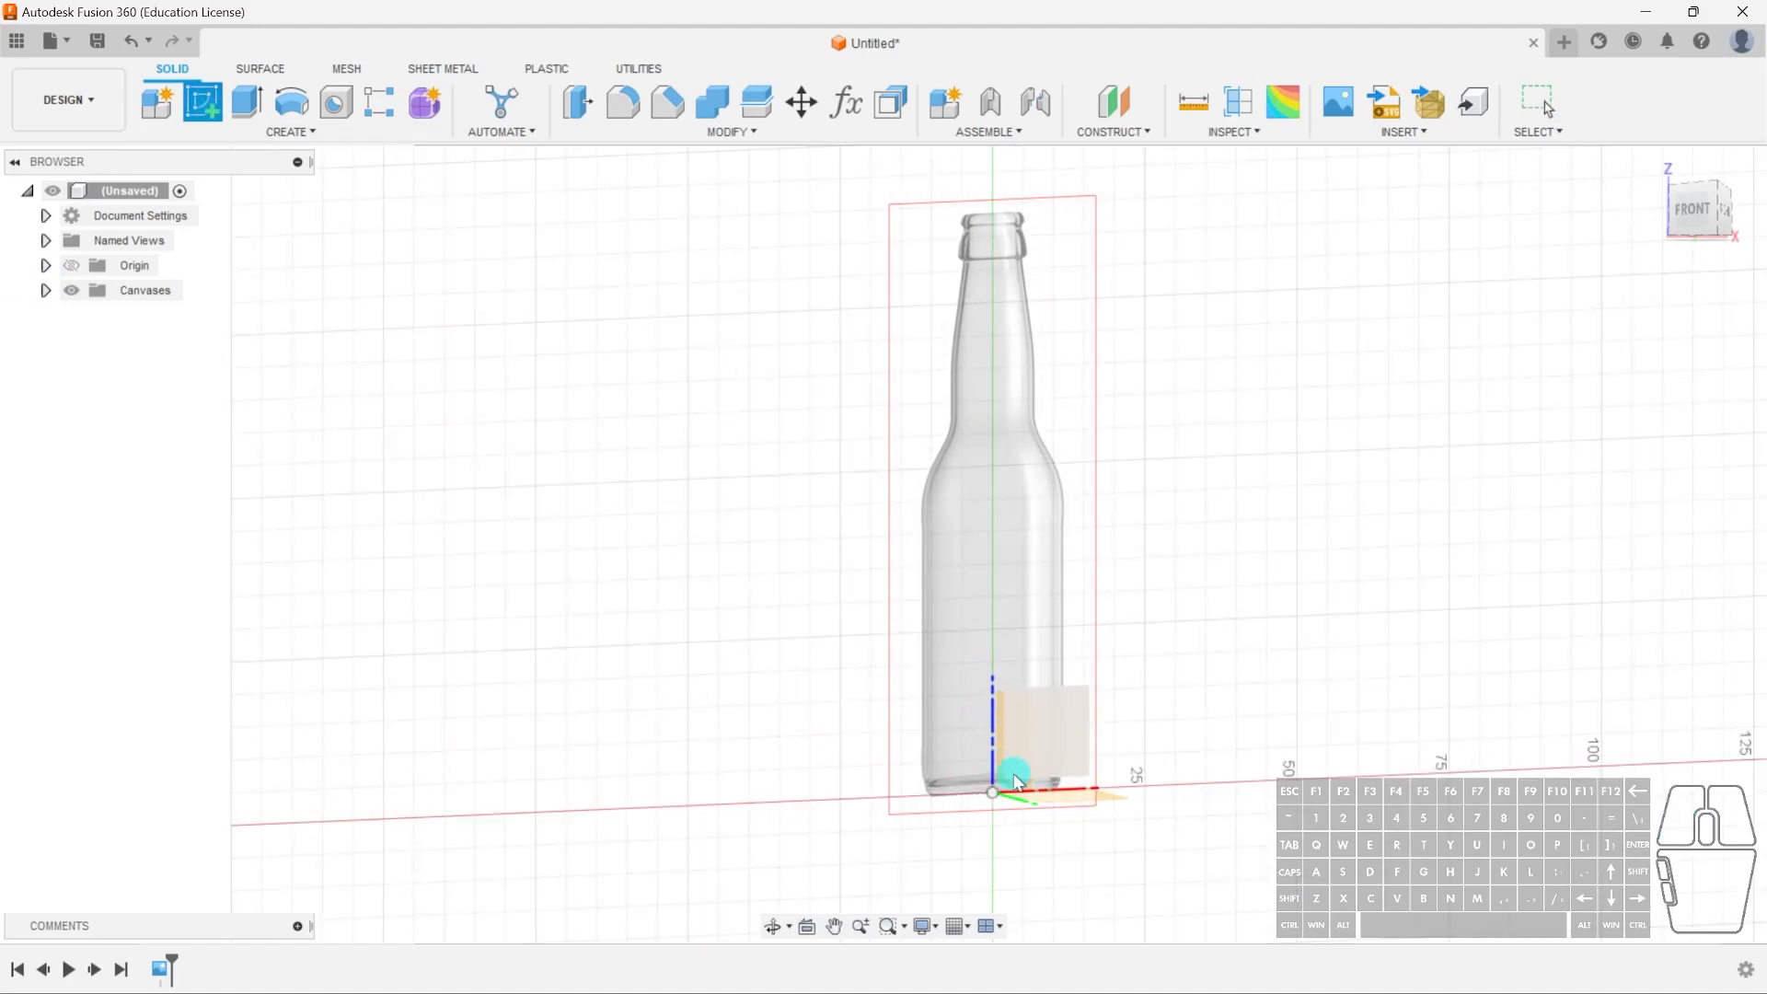
middle_click_drag(1158, 640, 1034, 694, "shift")
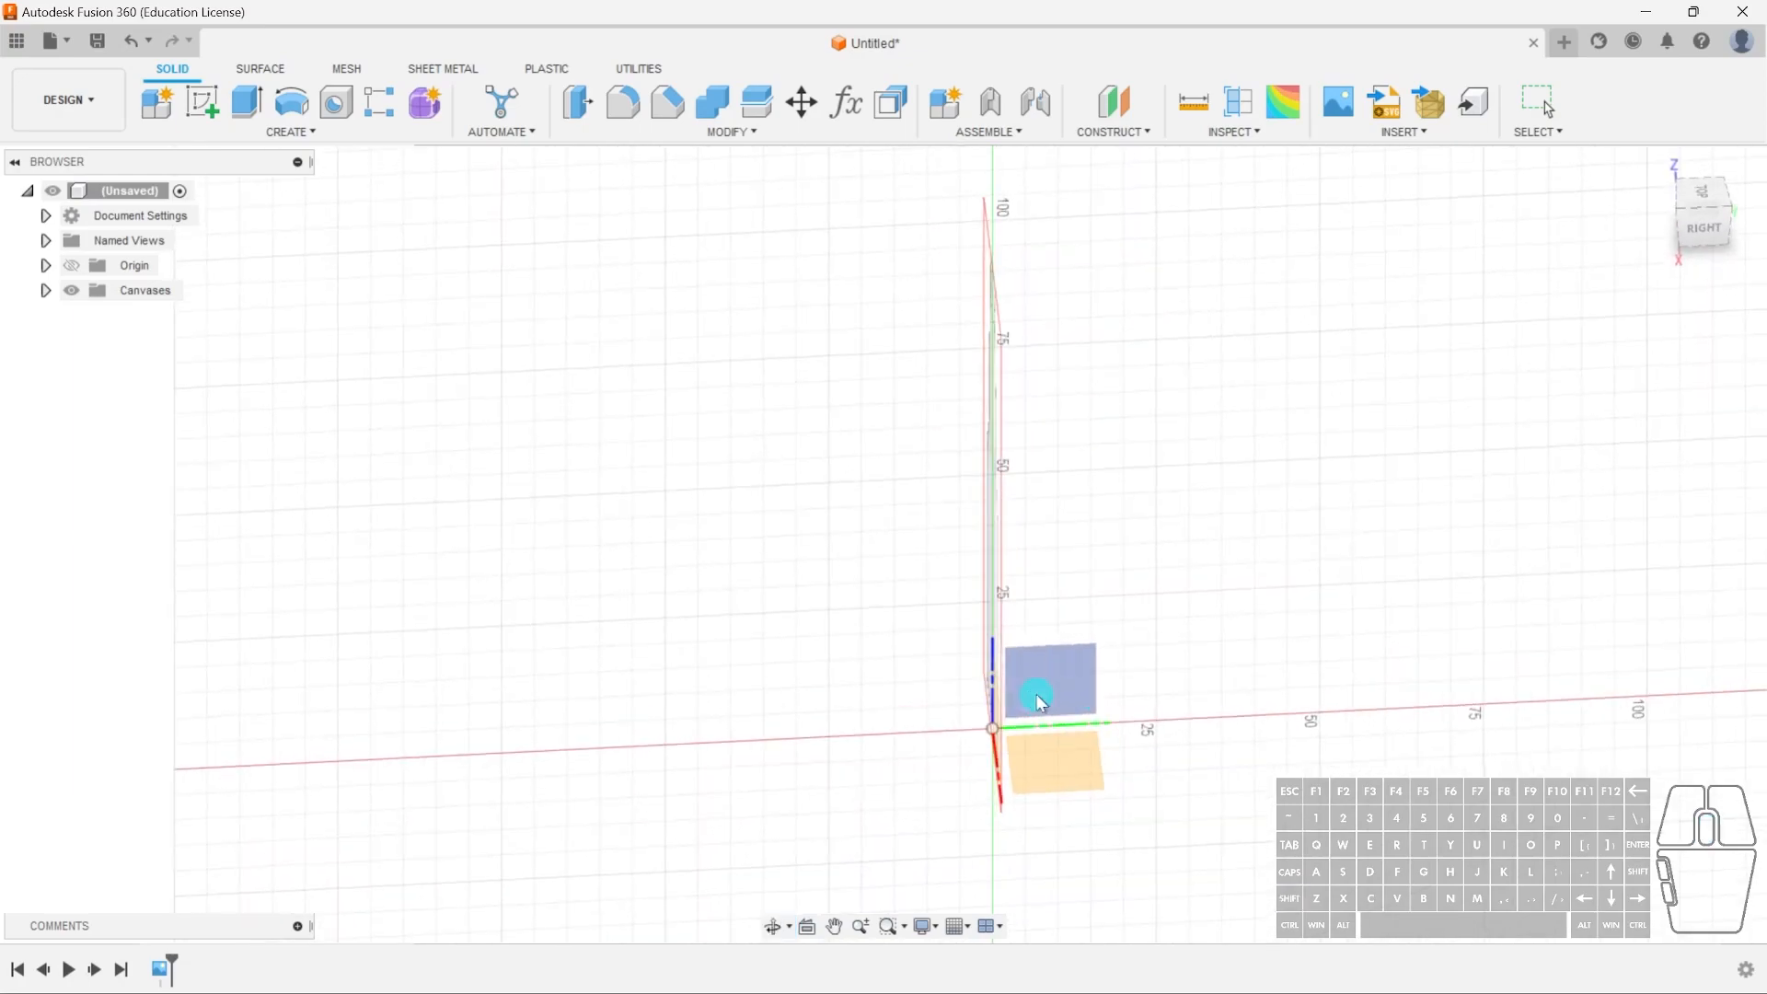
mouse_move(1001, 348)
middle_mouse_down("shift")
mouse_move(1010, 651)
mouse_move(1007, 406)
mouse_move(785, 703)
mouse_move(873, 676)
middle_mouse_up("shift")
left_click(1024, 715)
mouse_move(1030, 374)
middle_mouse_down()
mouse_move(998, 725)
mouse_move(1011, 661)
middle_mouse_up()
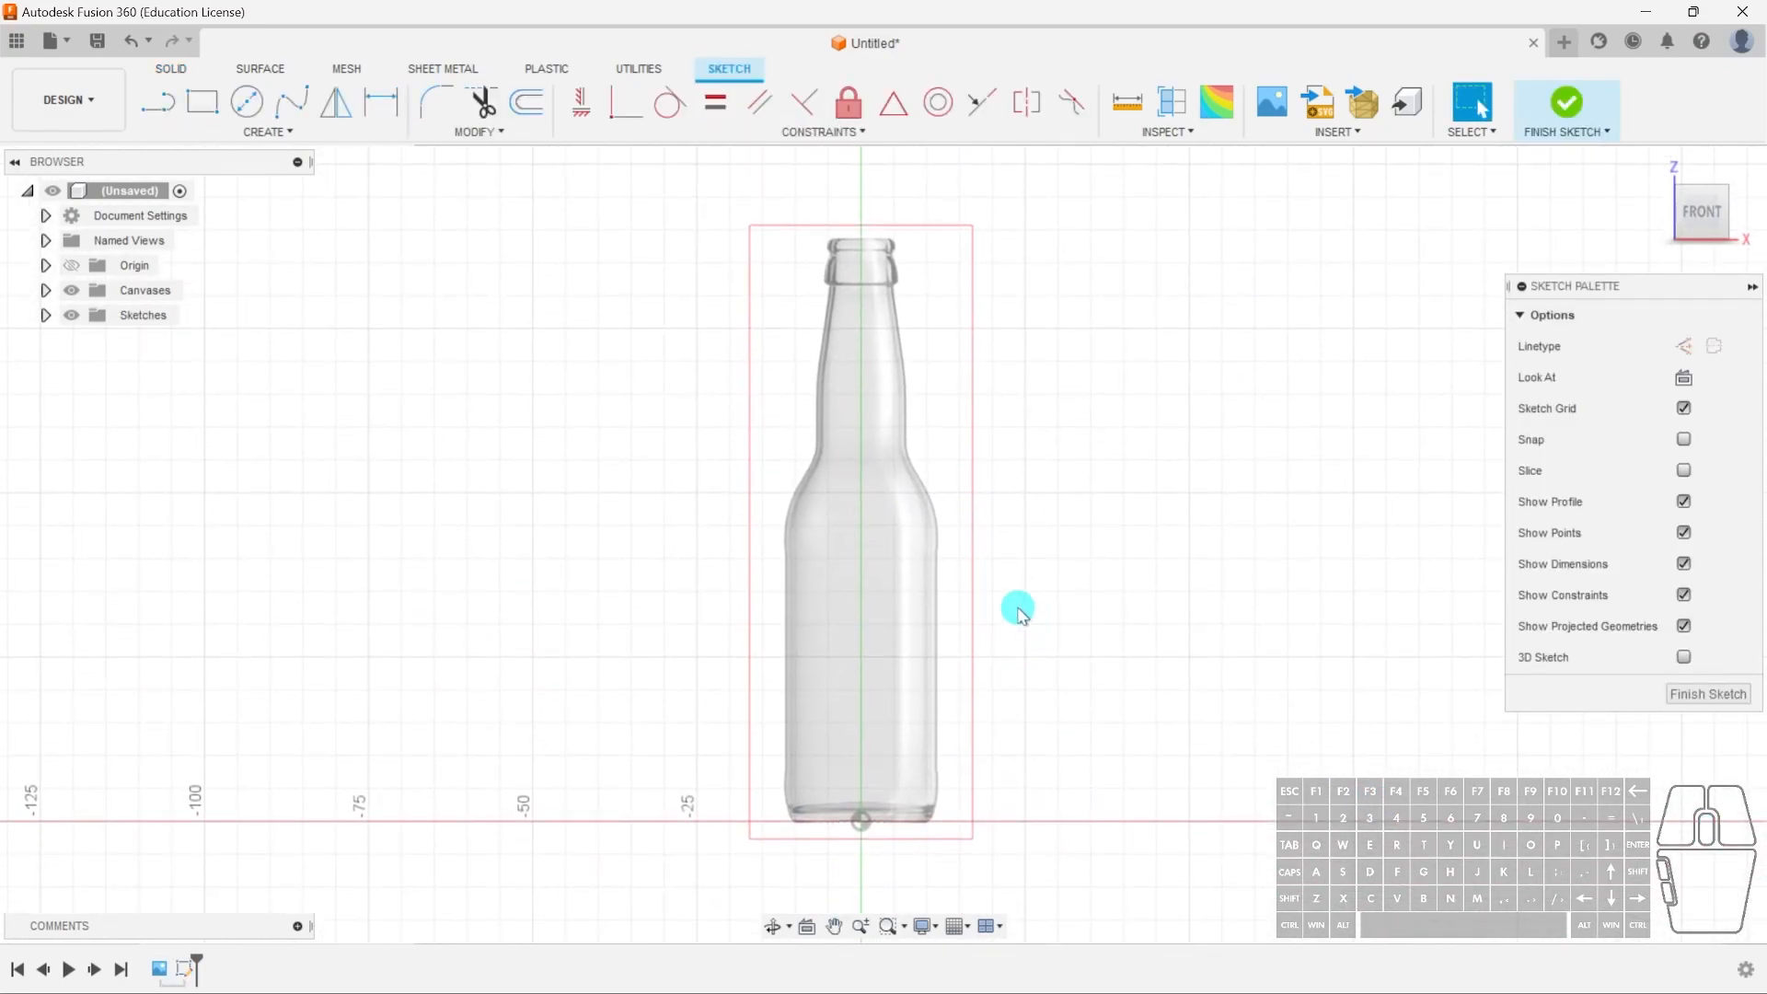
- Sketch a vertical centre line about 88.5 mm long from the top of the bottle's mouth to the origin
left_click(157, 102)
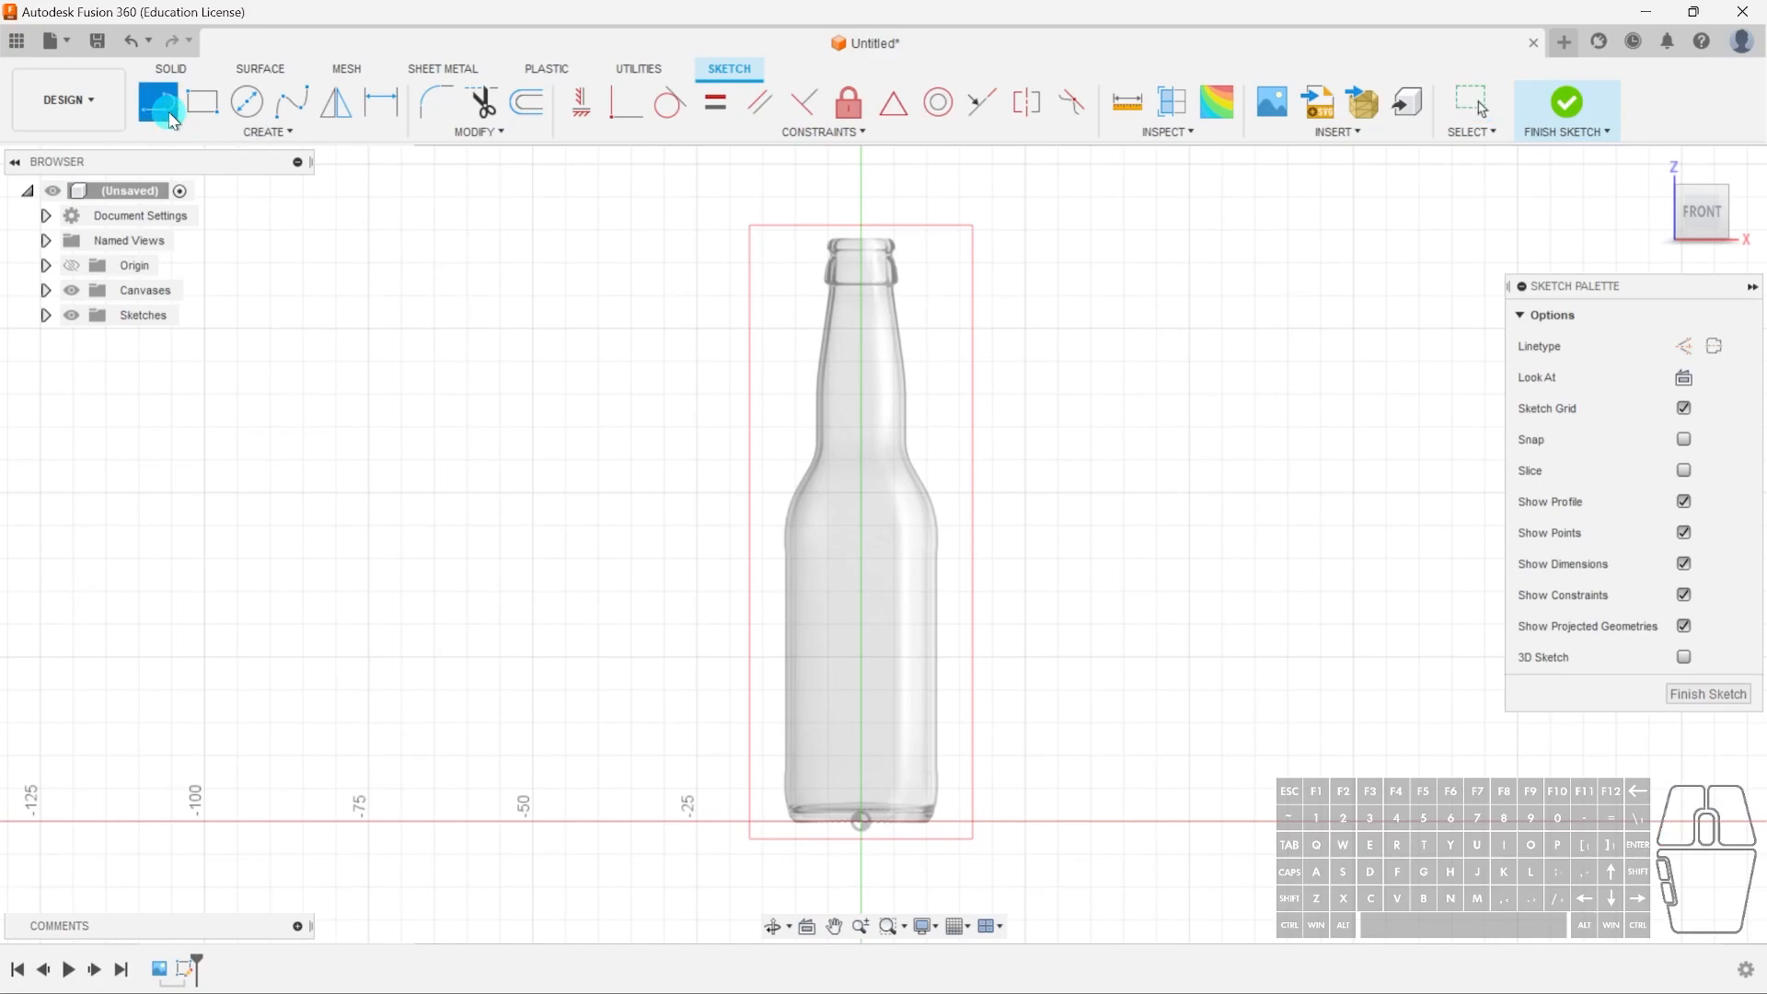
left_click(861, 242)
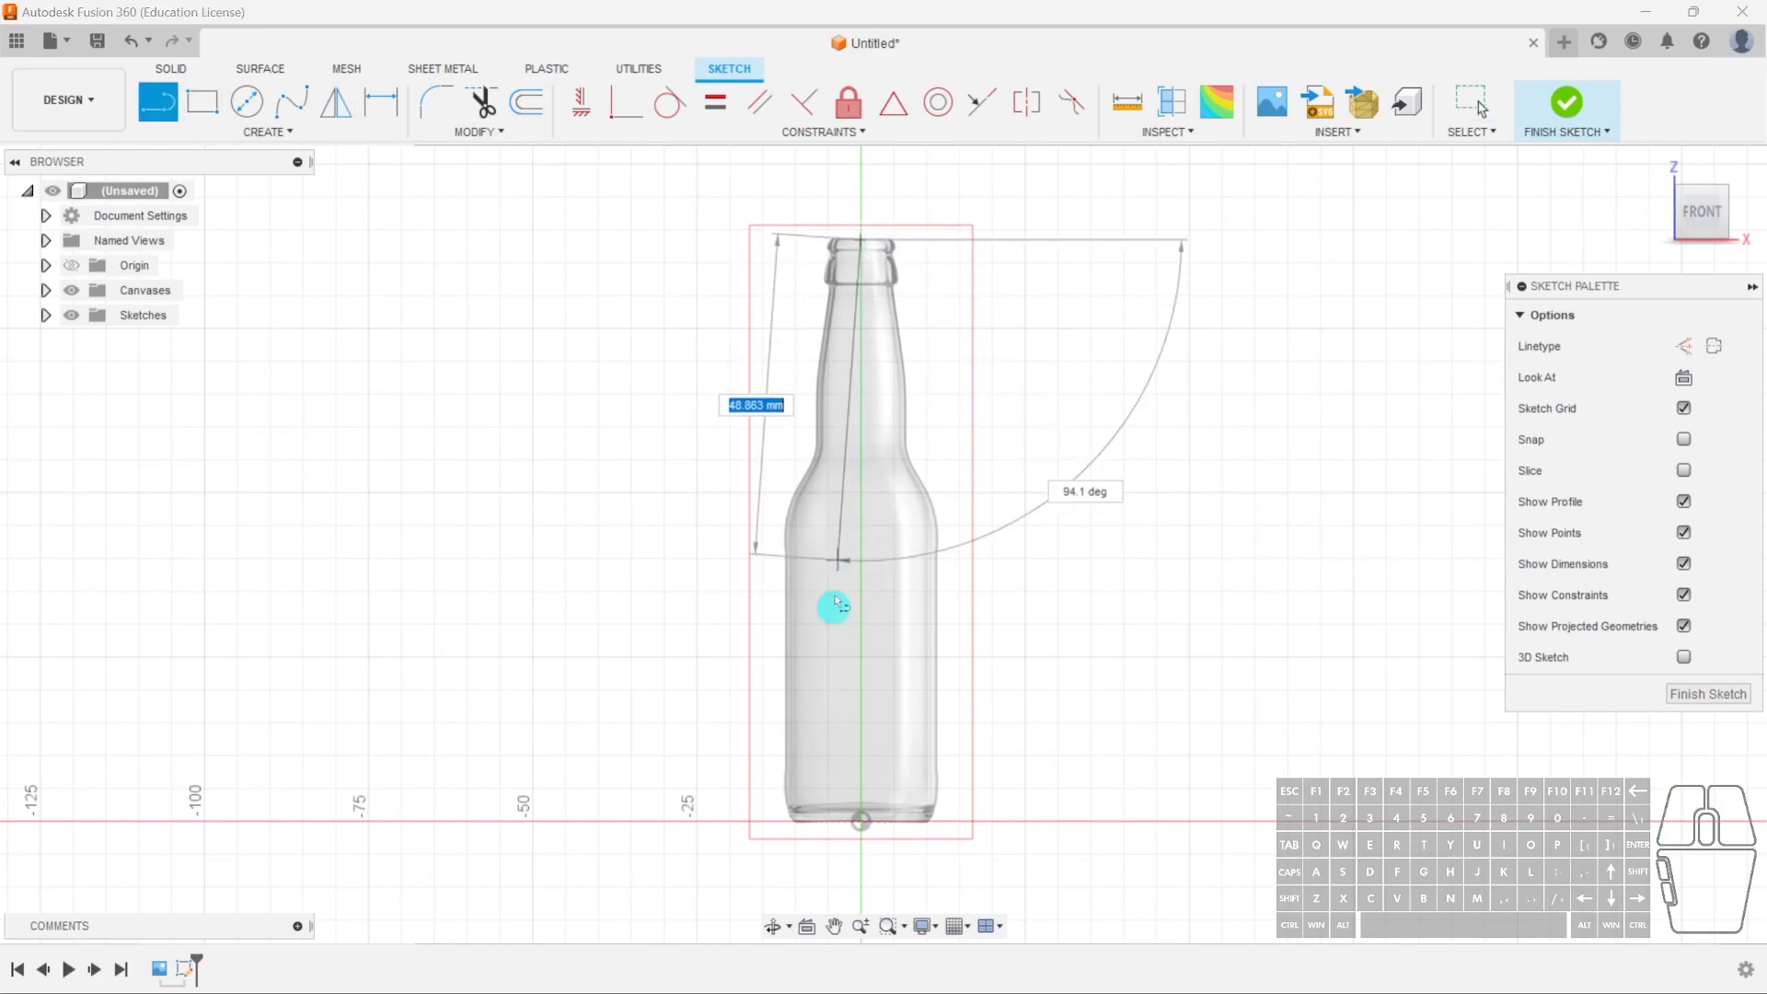
left_click(861, 820)
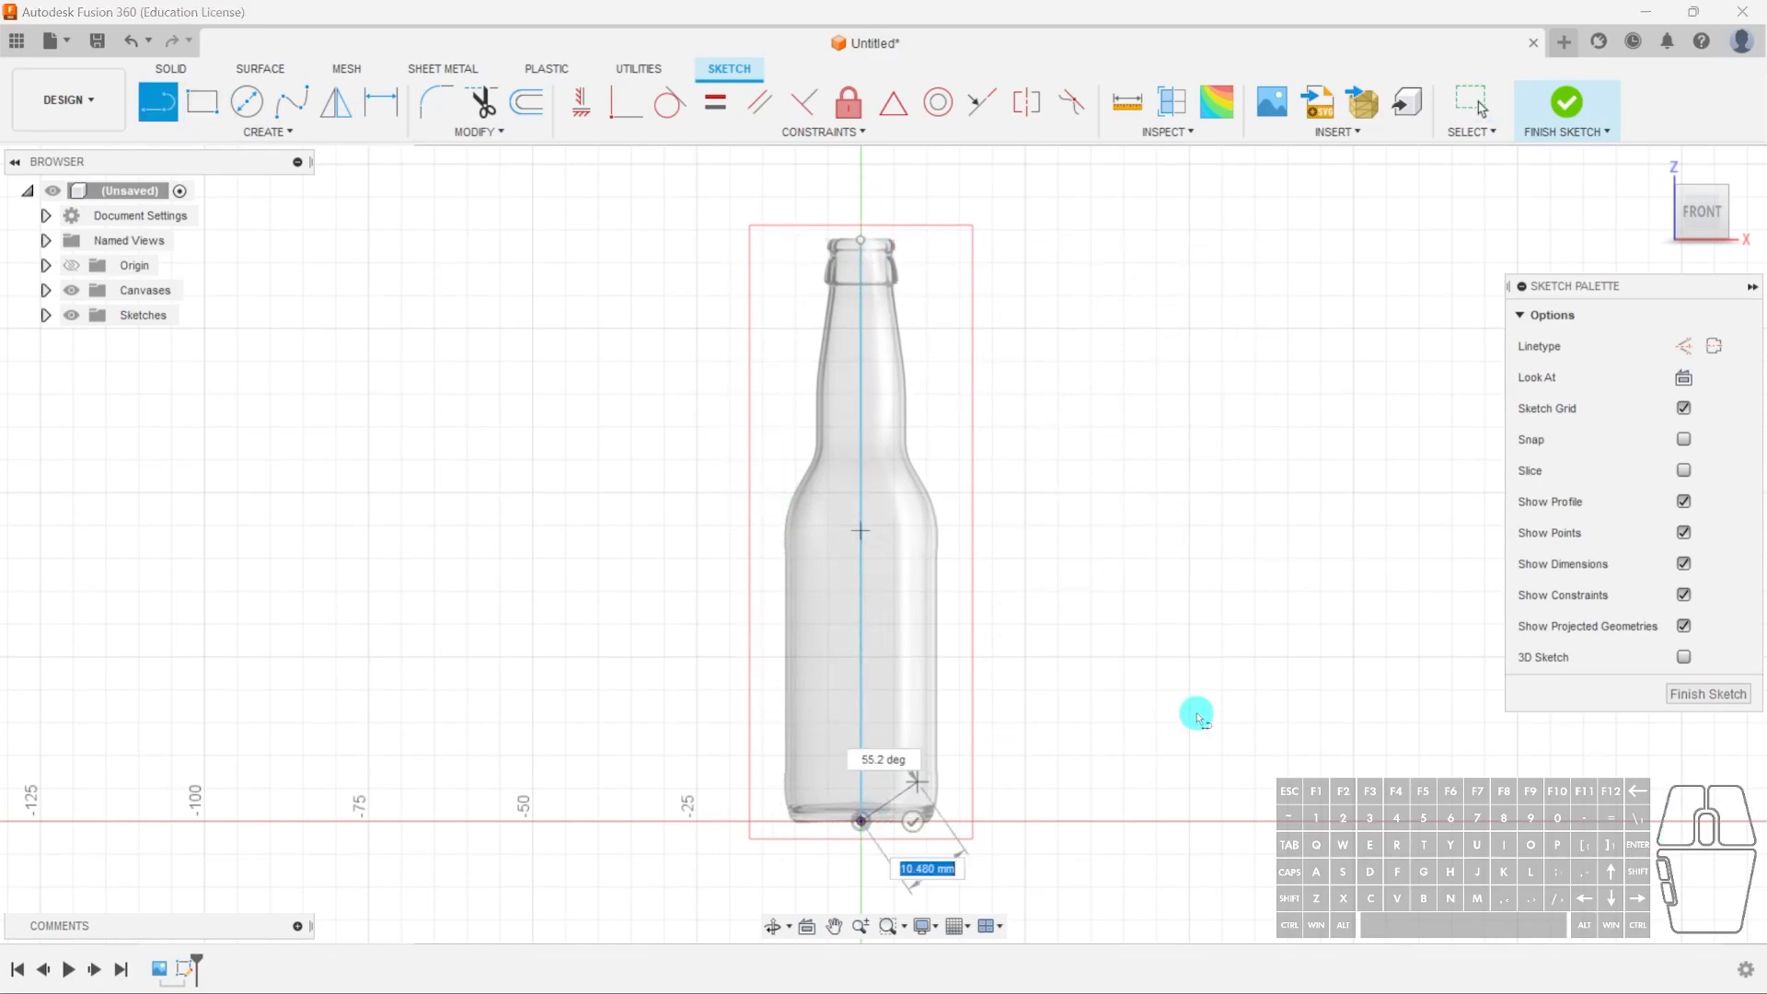
key("Escape")
- Dimension the length of the vertical centre line, placing the dimension beside the bottle
left_click(857, 517)
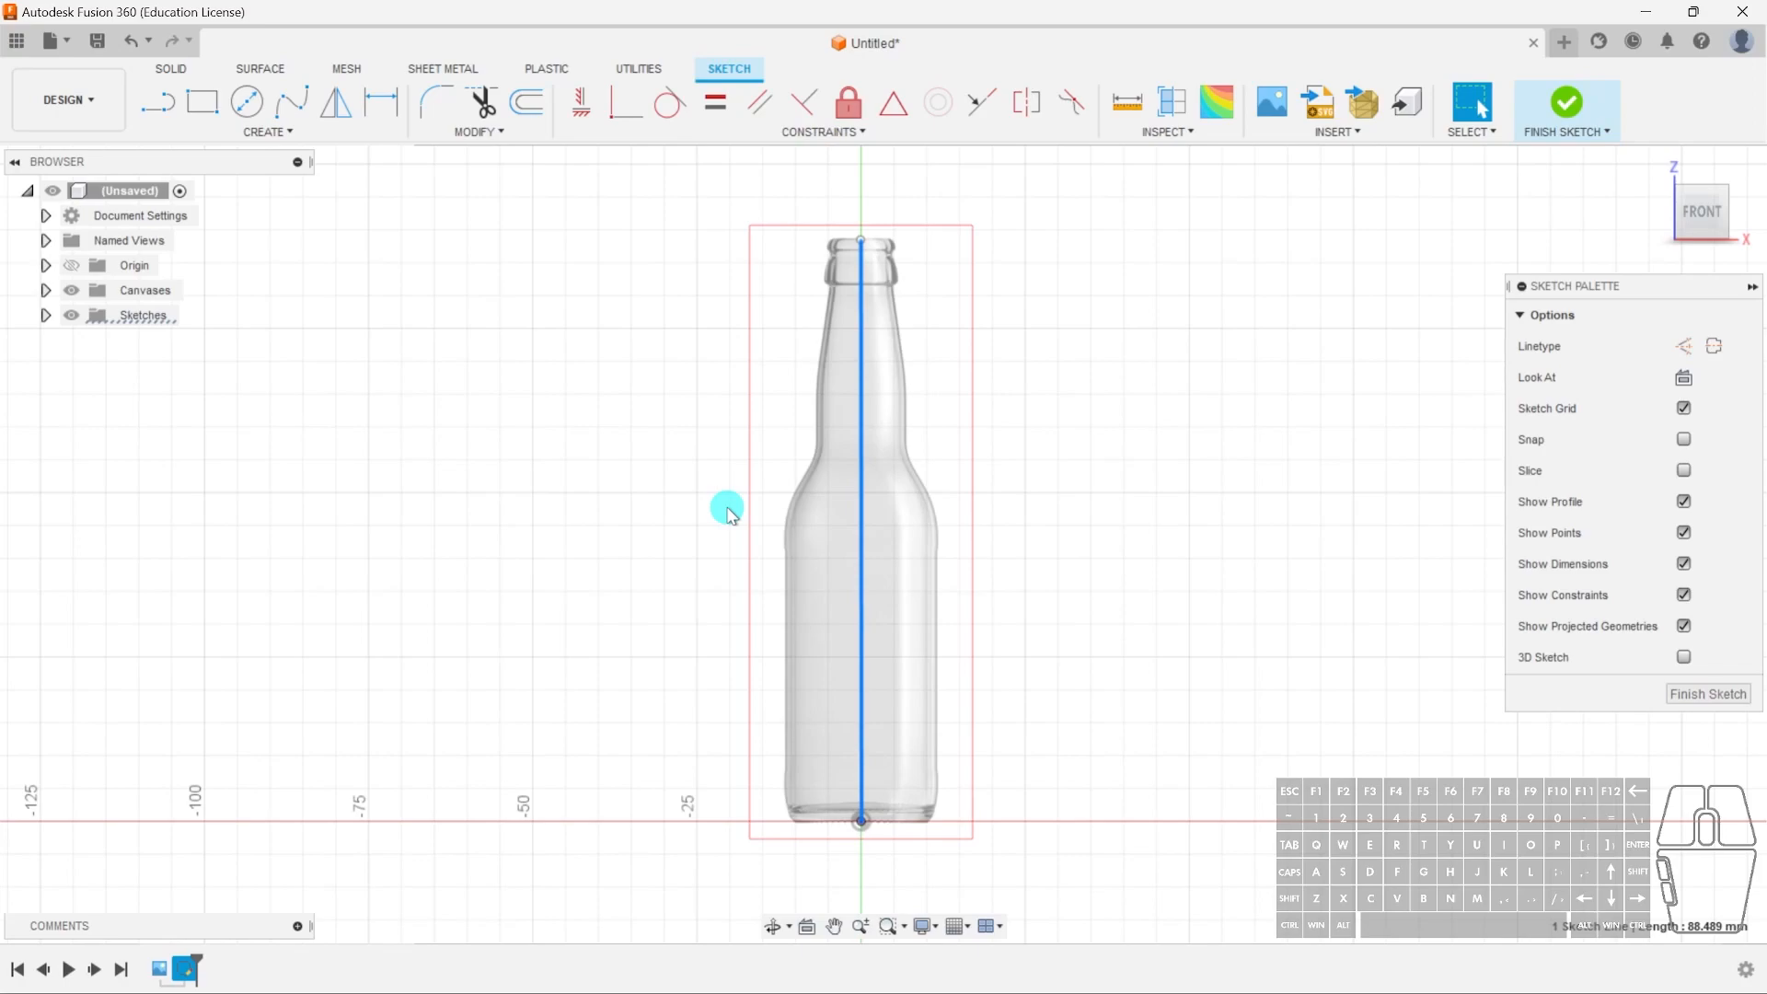
key("d")
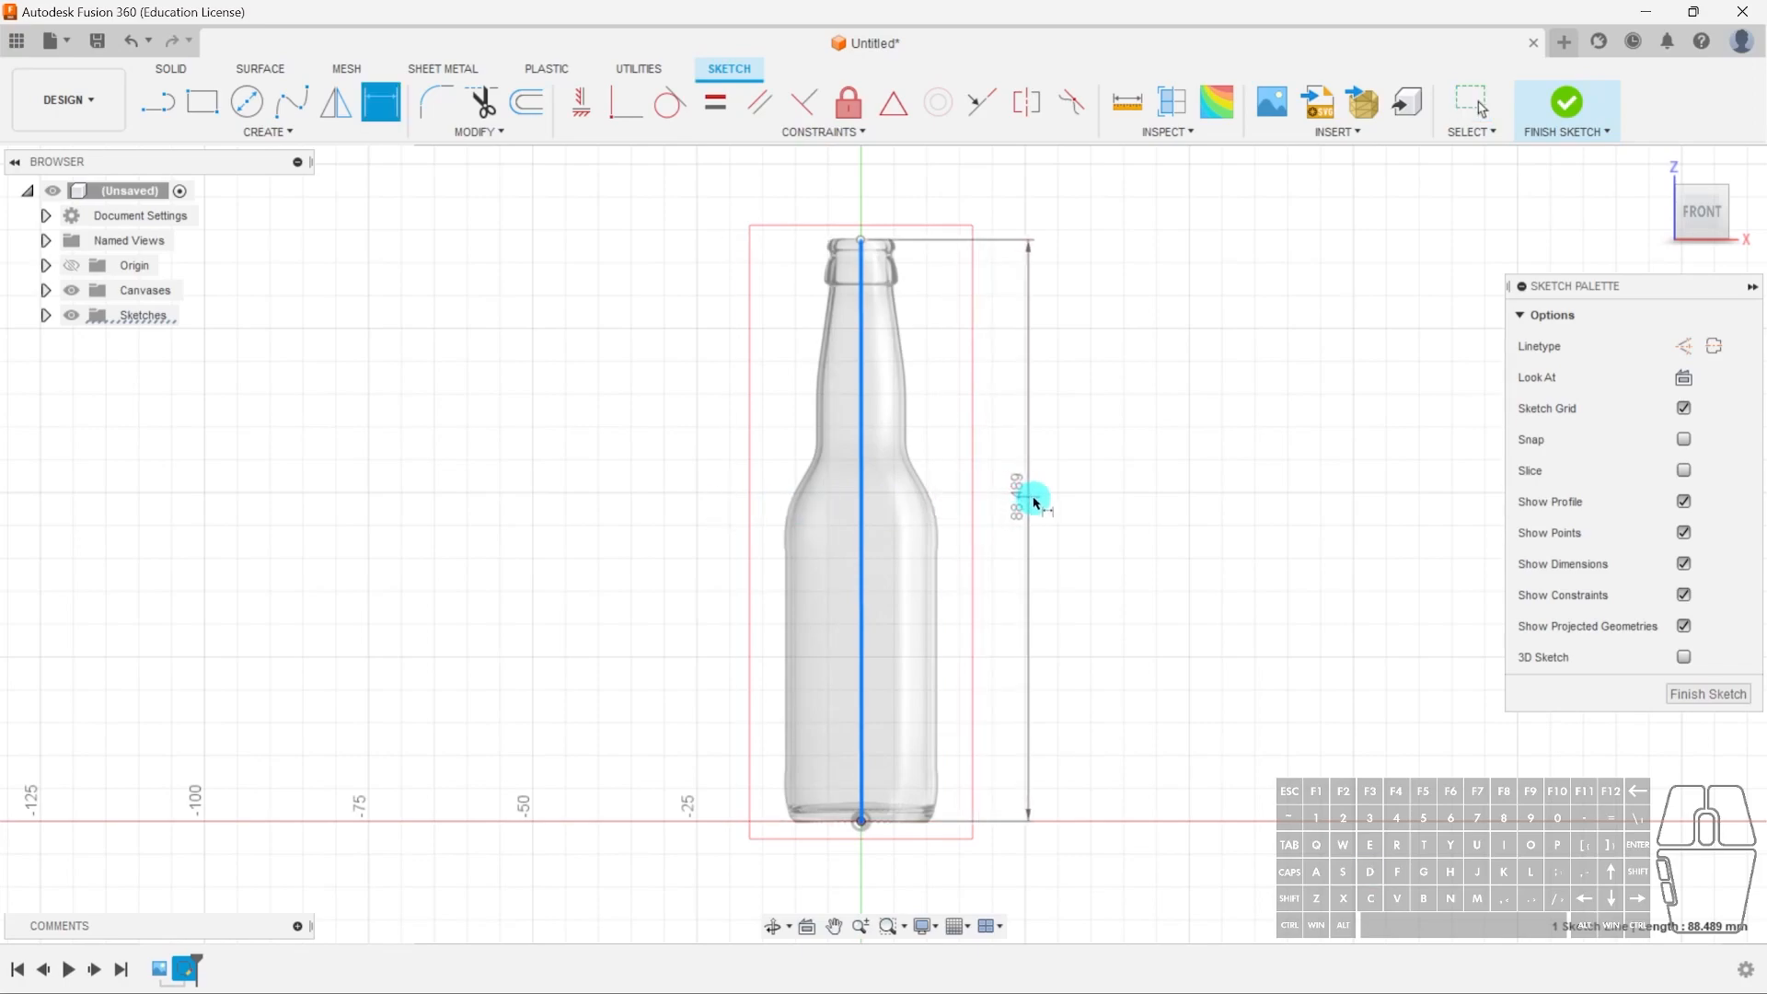
left_click(1047, 497)
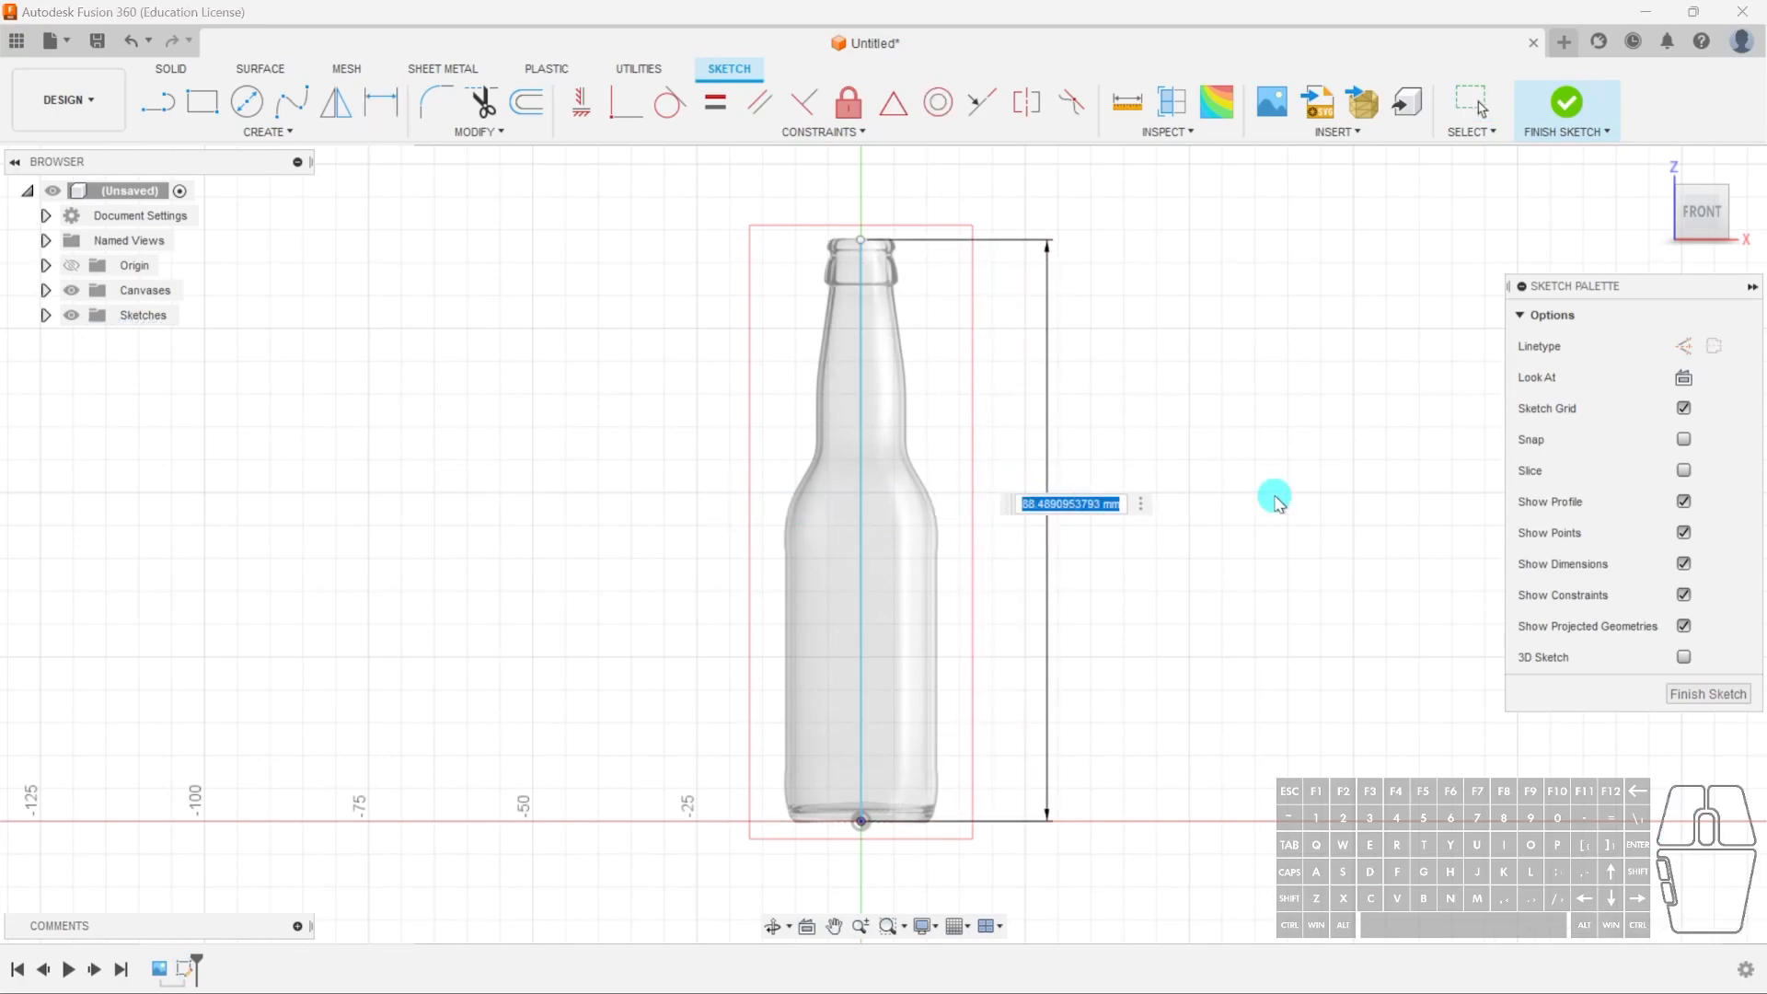
key("Return")
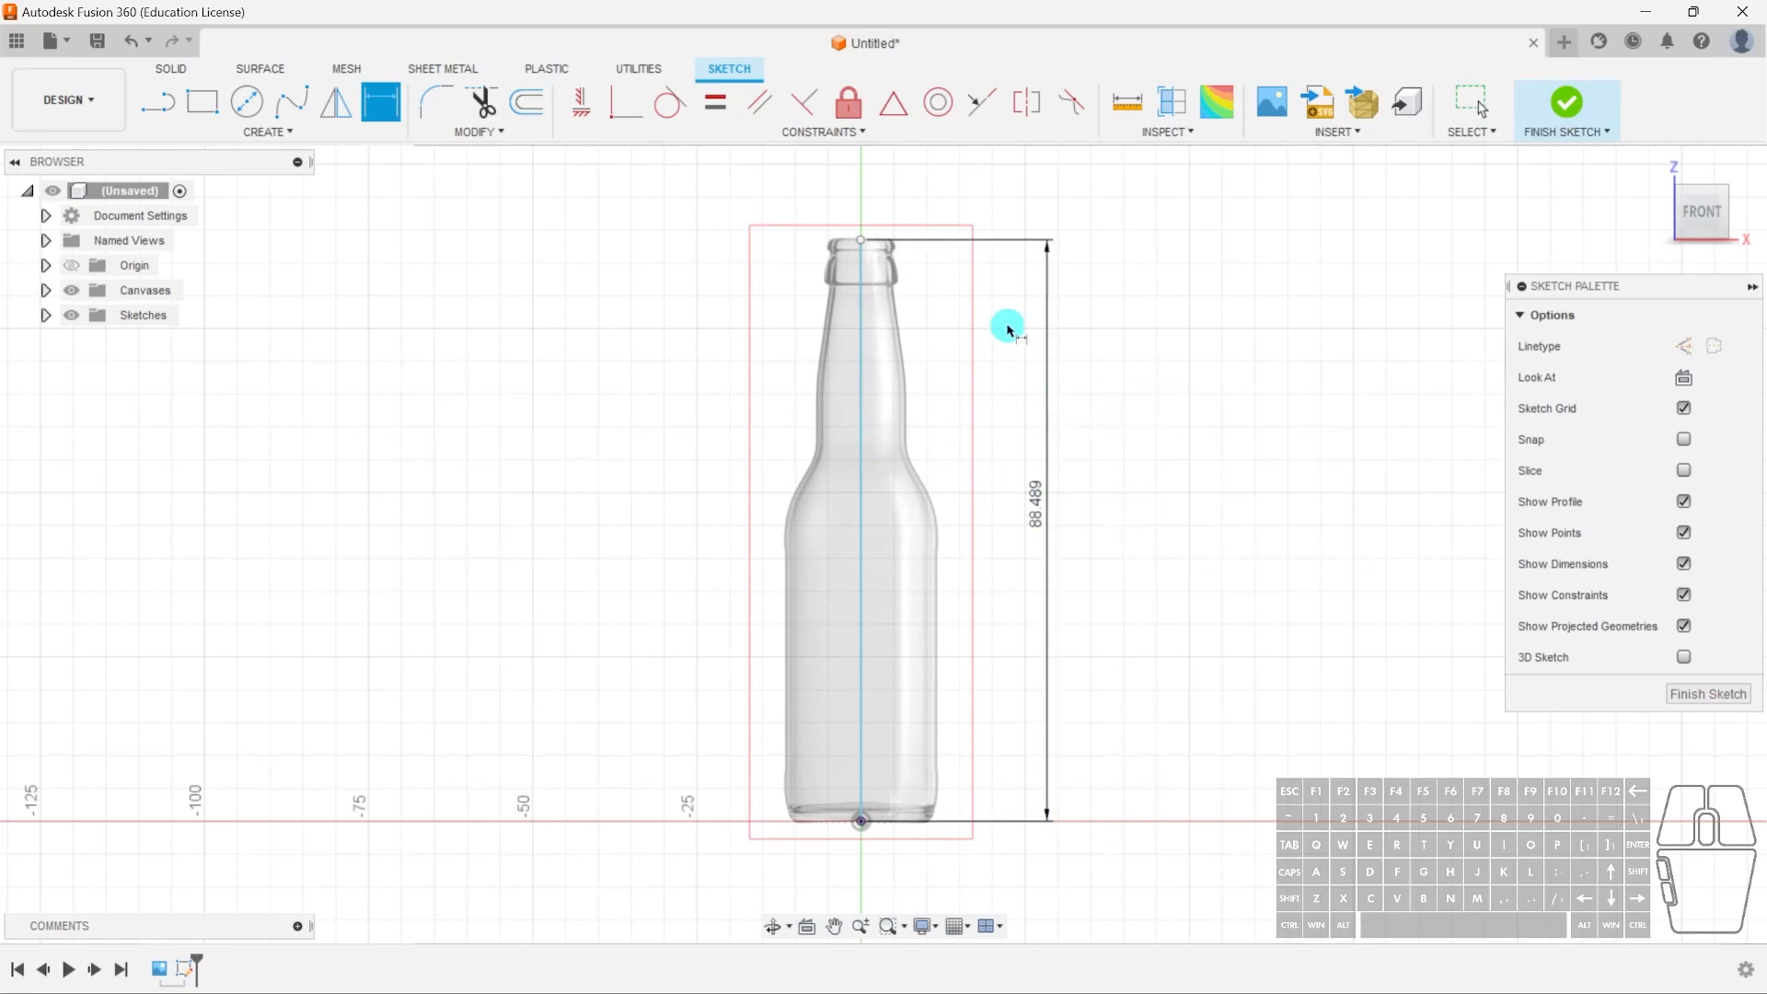
key("Escape")
- Set the centre line's length to 240 mm and compare it with the bottle image
double_click(1037, 504)
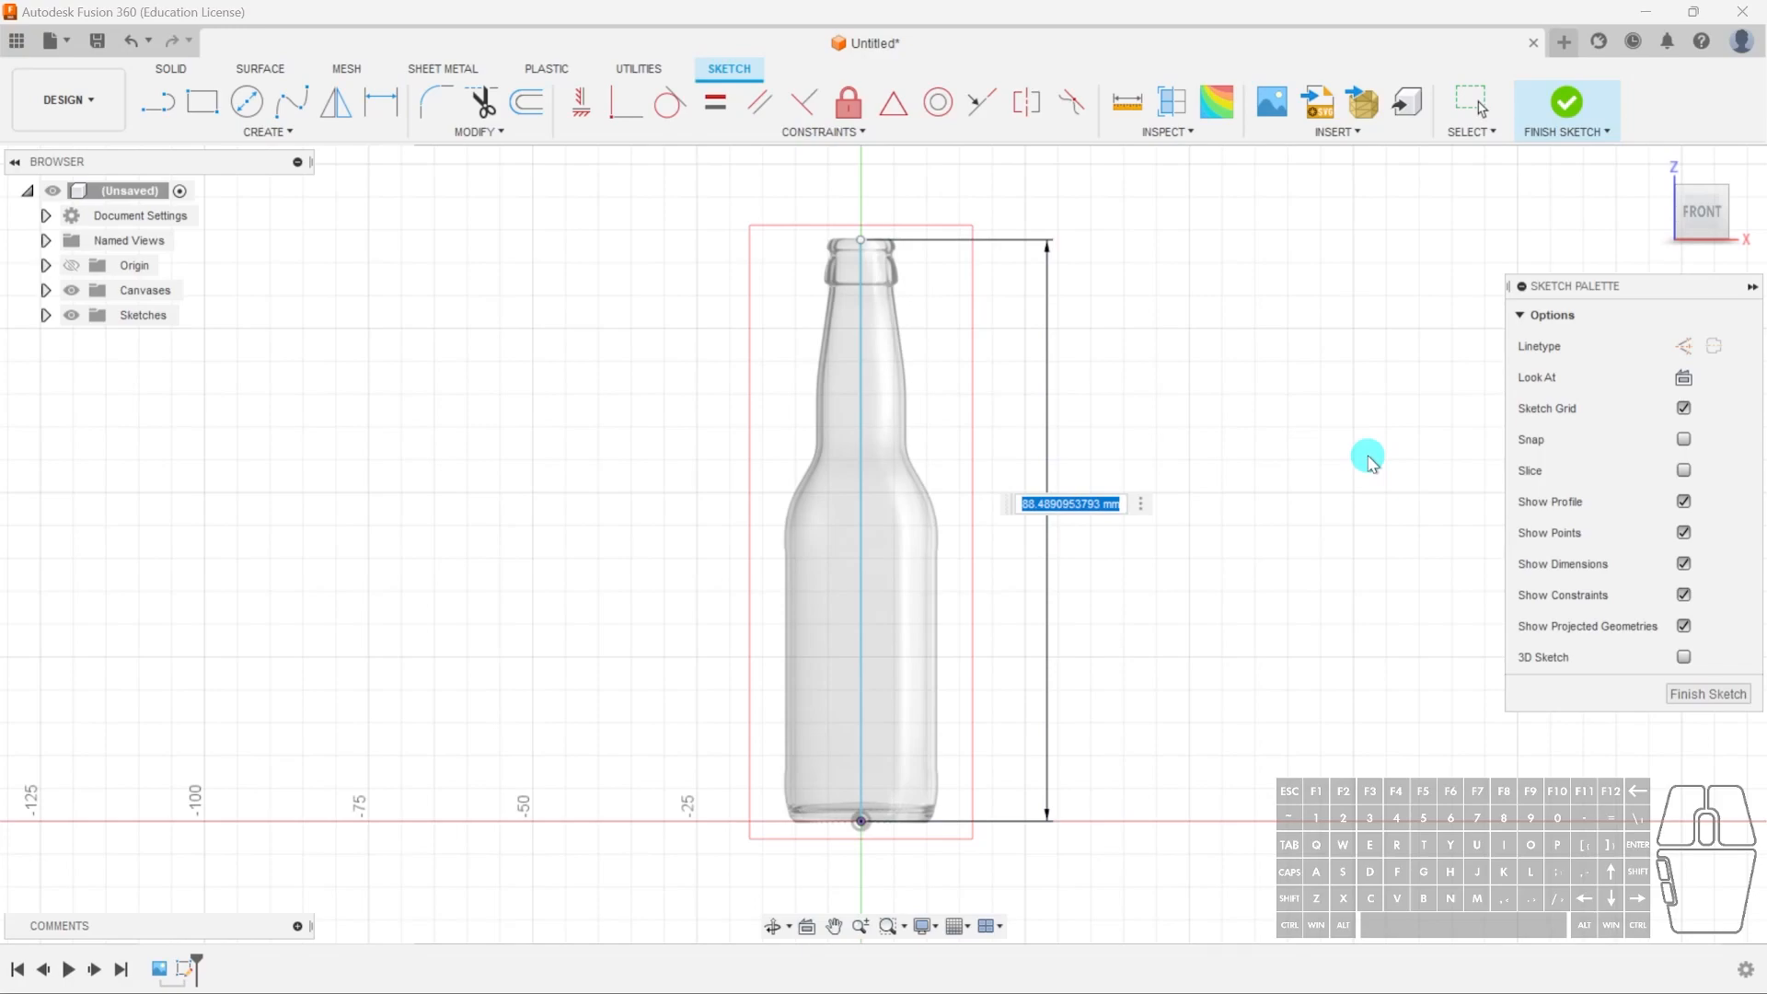
type("240")
key("Return")
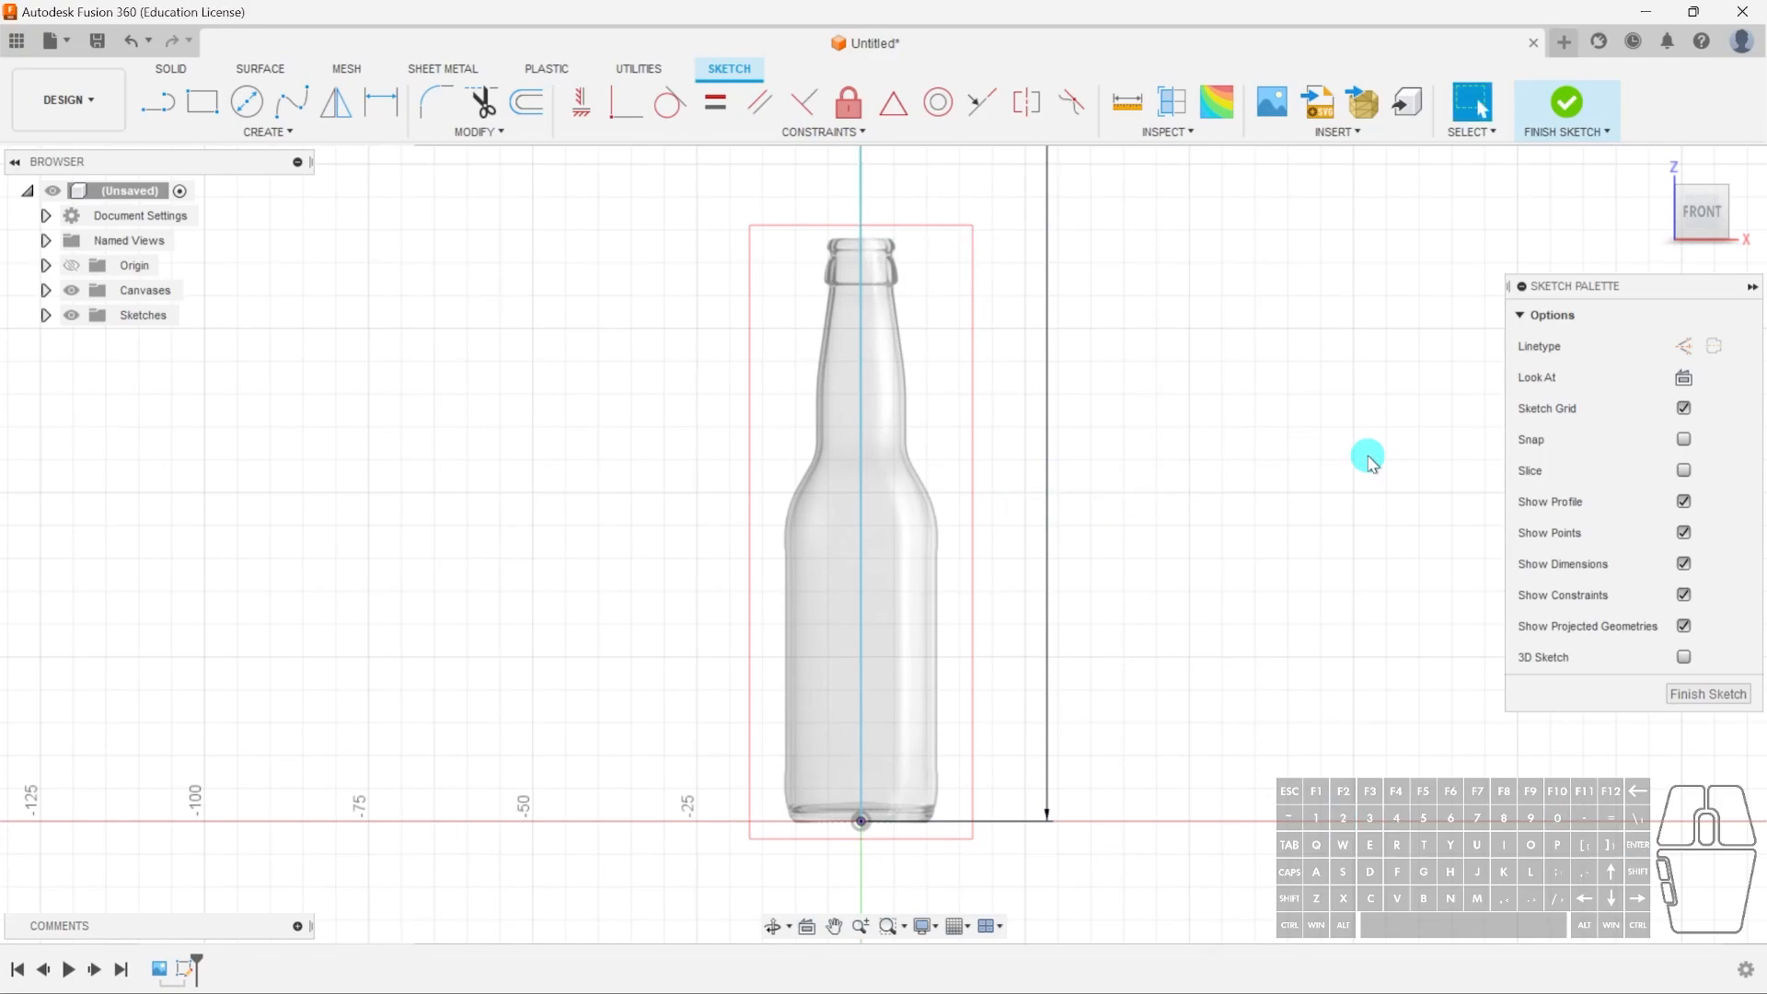
scroll(922, 406, "down", 5)
middle_click_drag(1017, 358, 999, 628)
scroll(1001, 635, "down", 1)
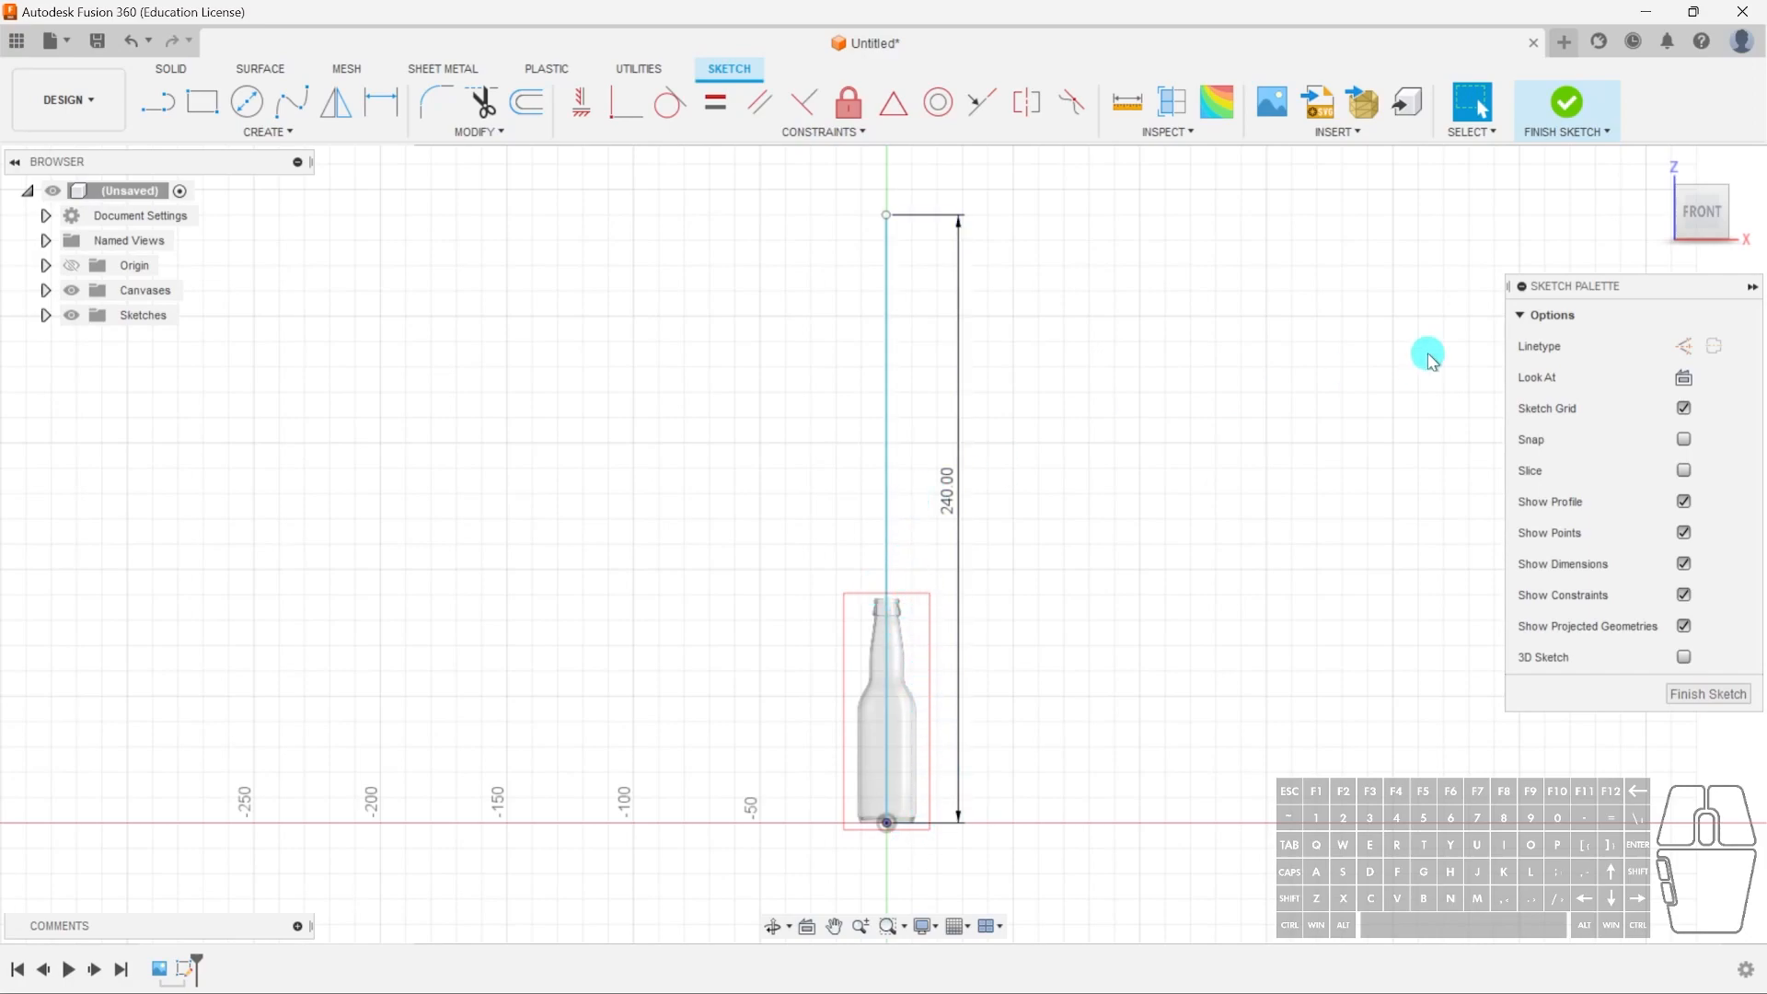
- Undo the length dimension, the centre line and the sketch, leaving only the canvas
key("ctrl+z")
key("ctrl+z")
key("ctrl+z")
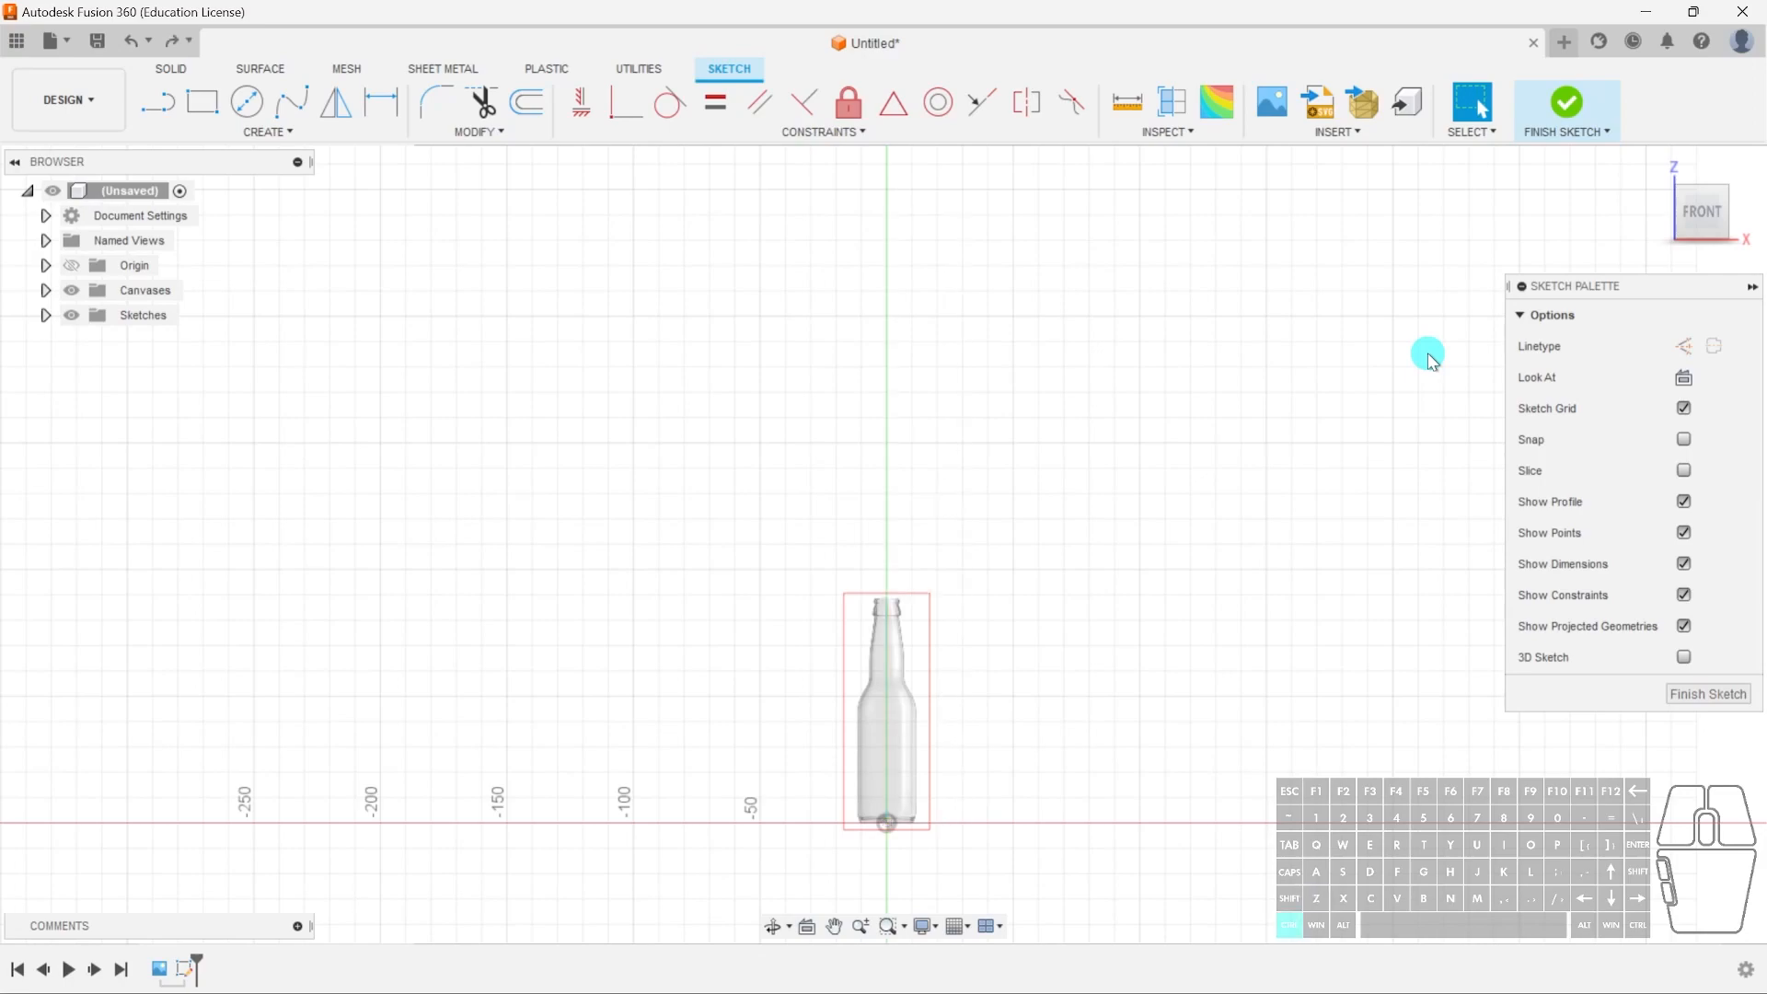
key("ctrl+z")
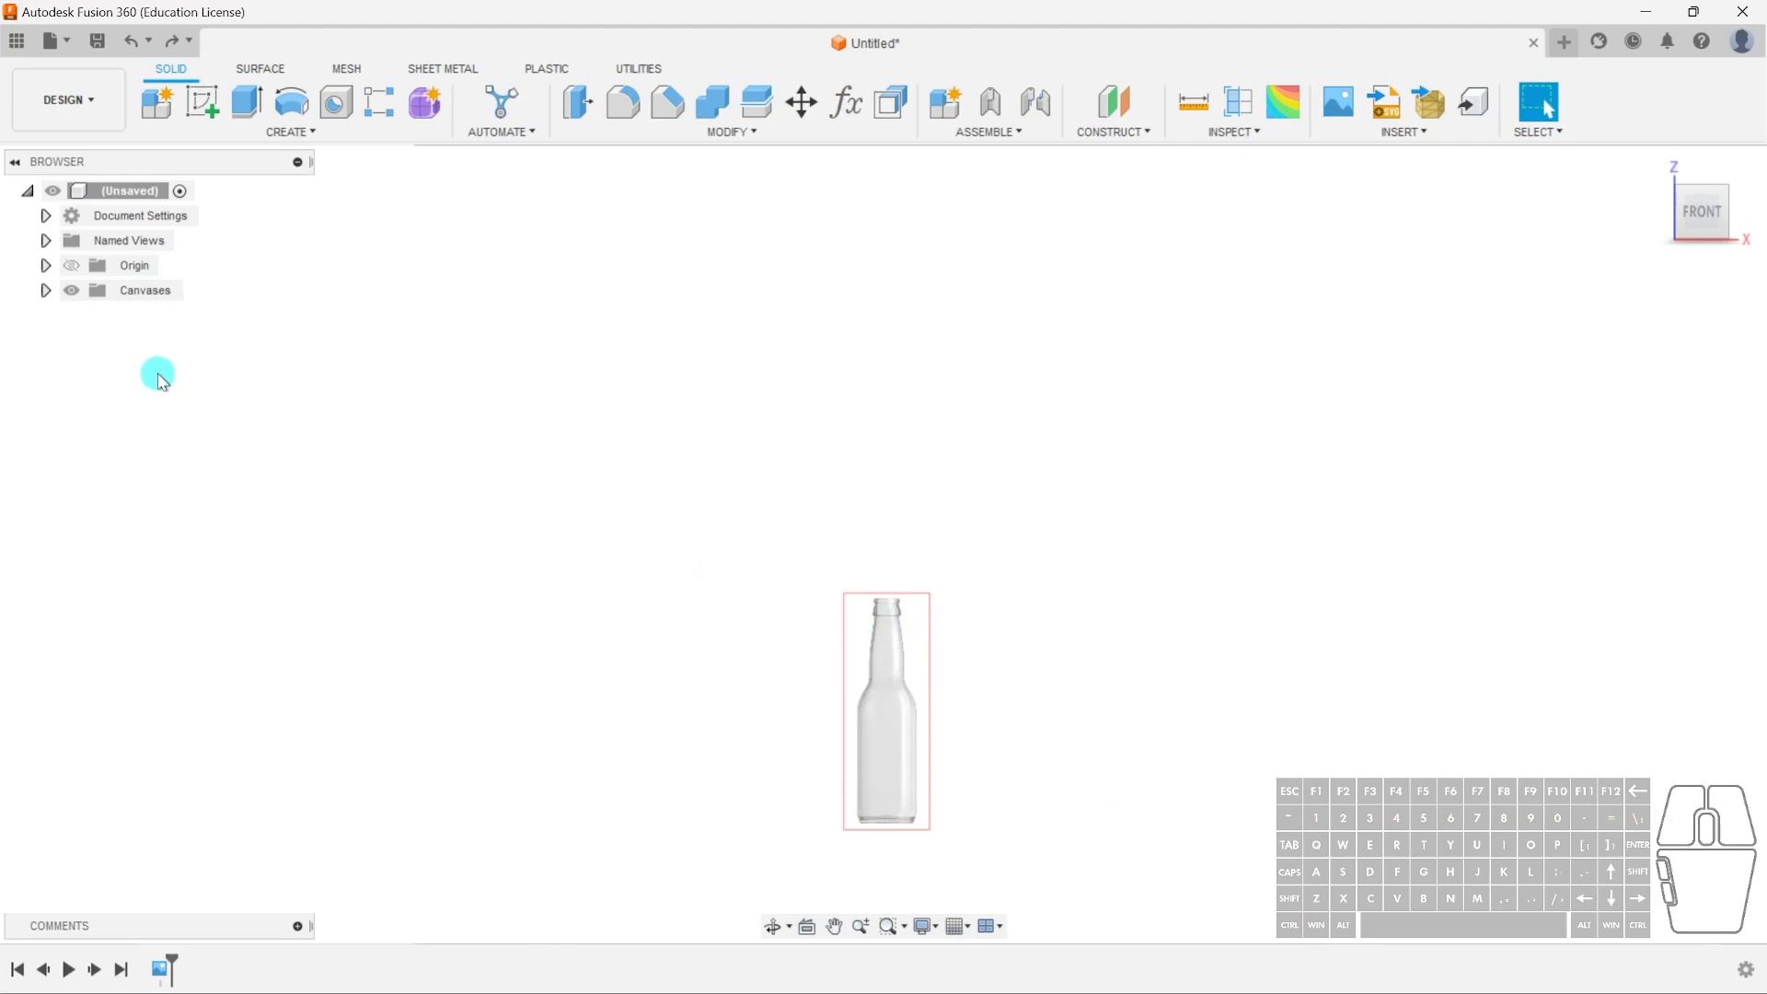
- Start calibrating the Beer Bottle canvas, picking the middle of the bottle's base and the middle of the mouth's top edge as reference points
left_click(43, 291)
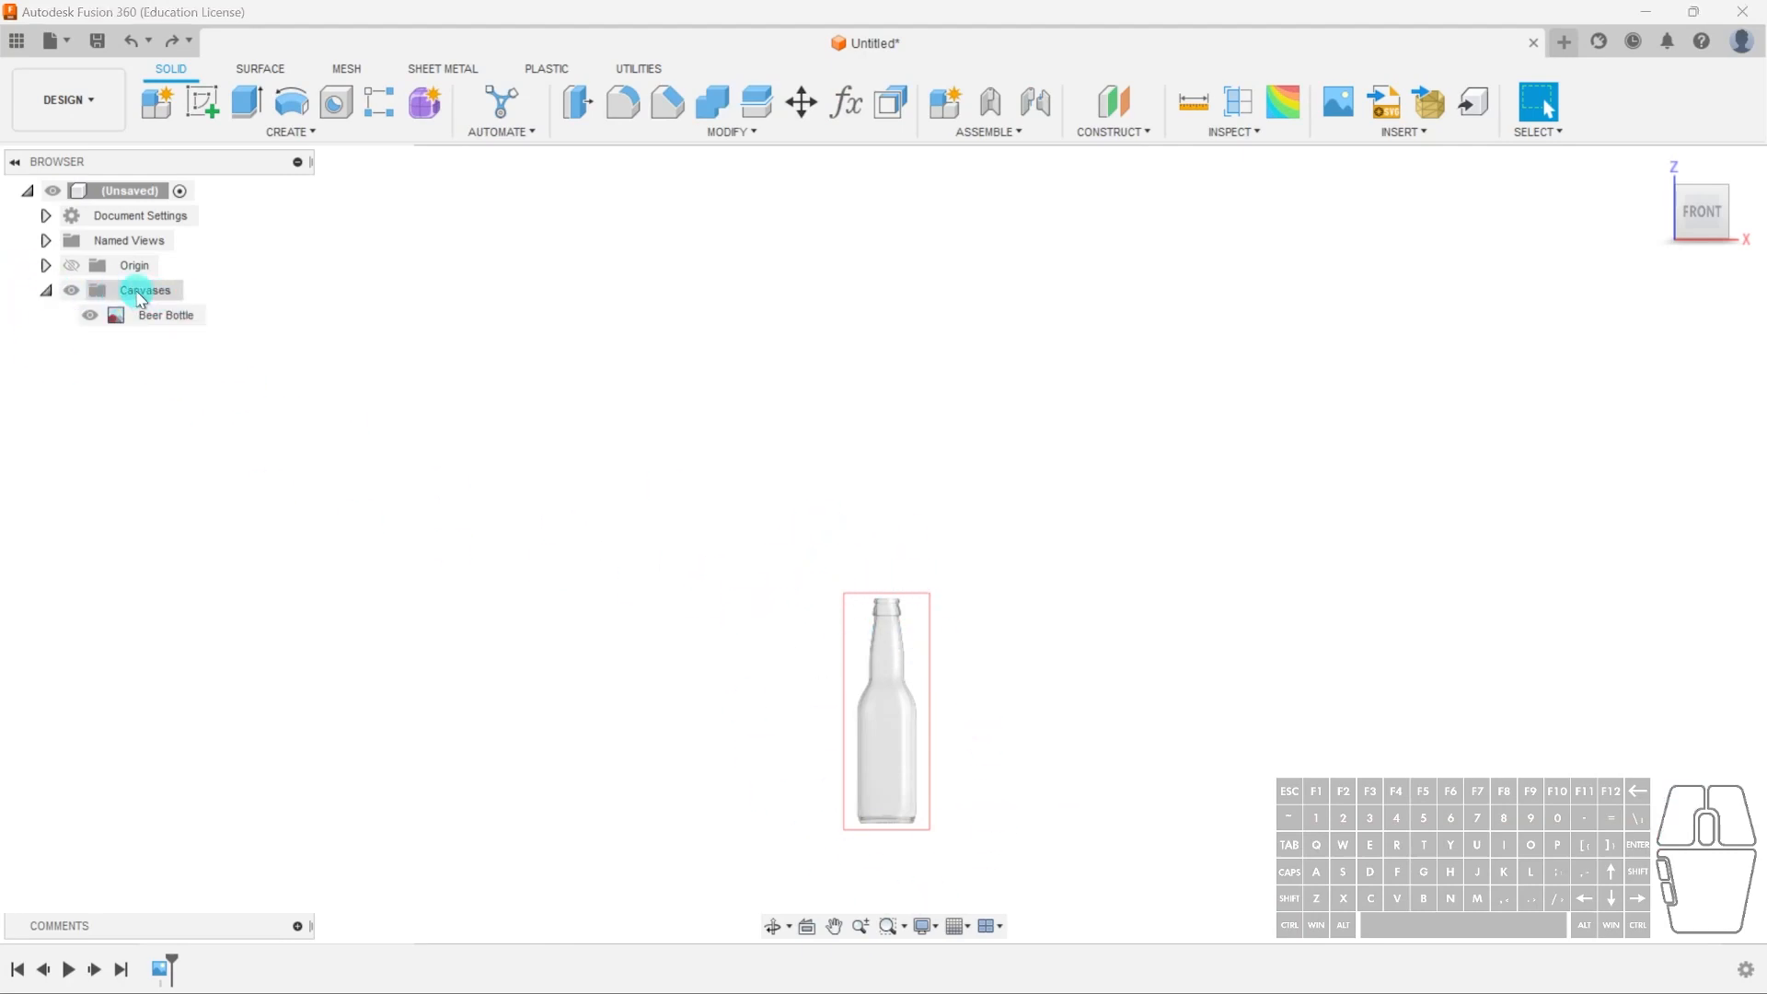
right_click(188, 315)
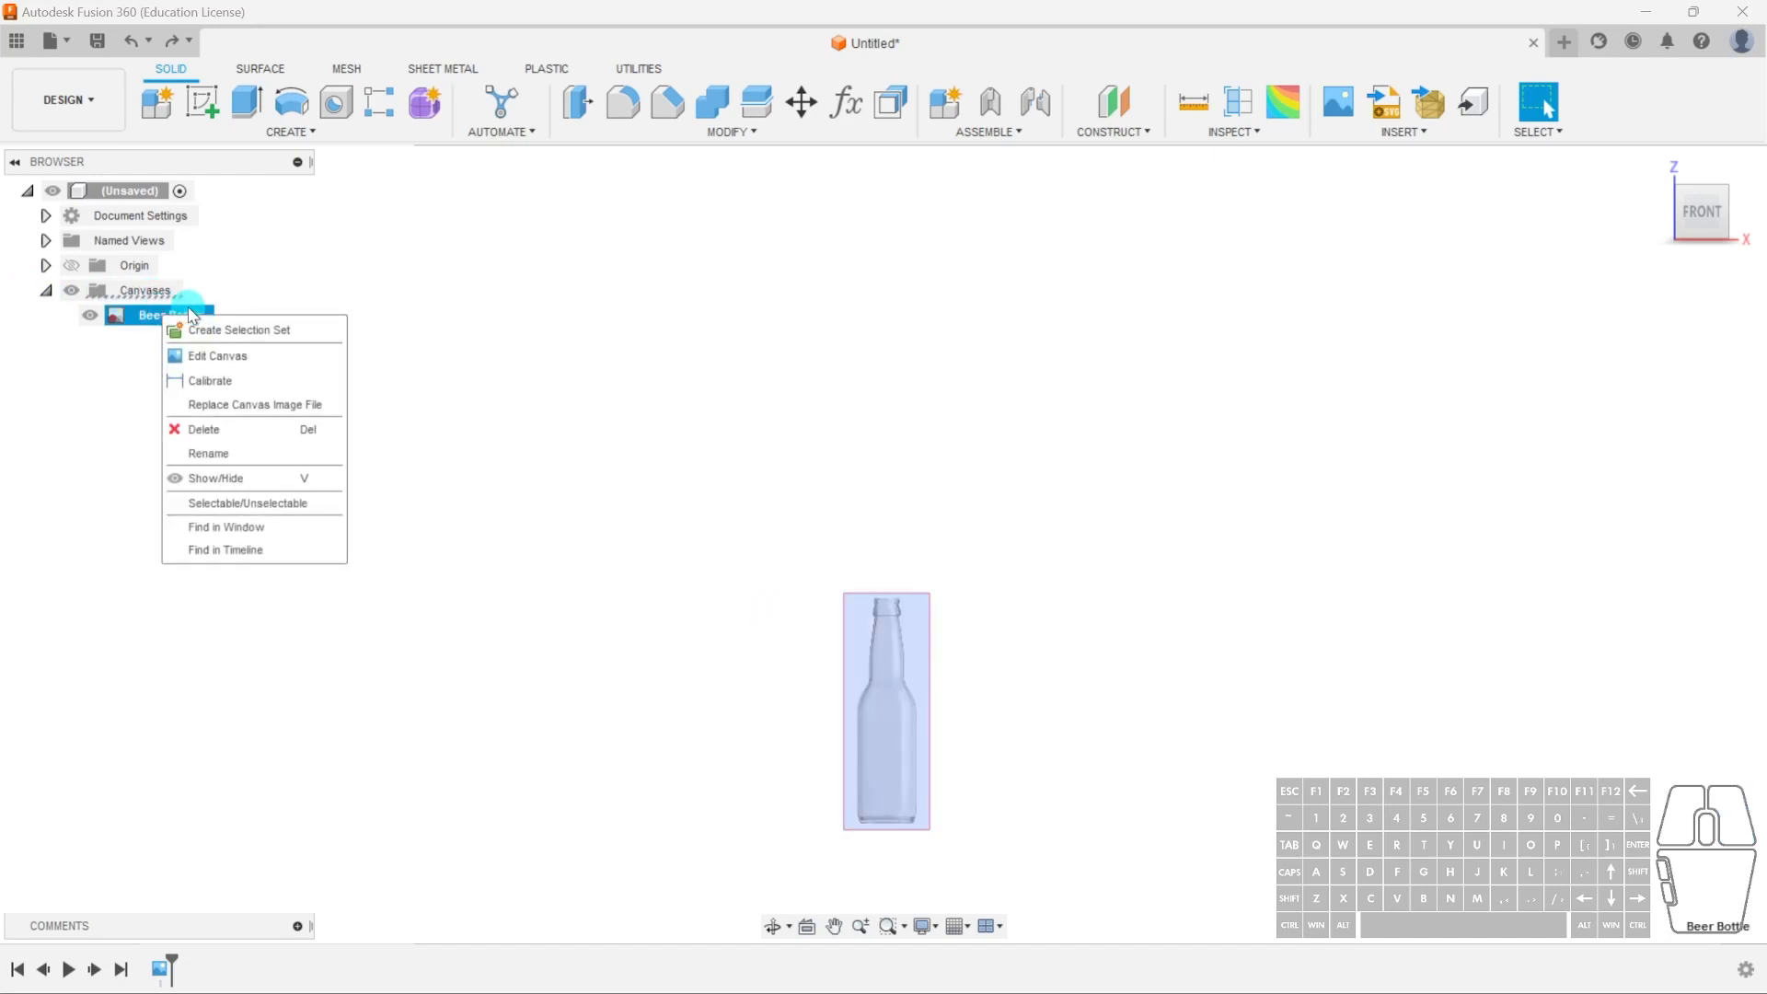
left_click(228, 381)
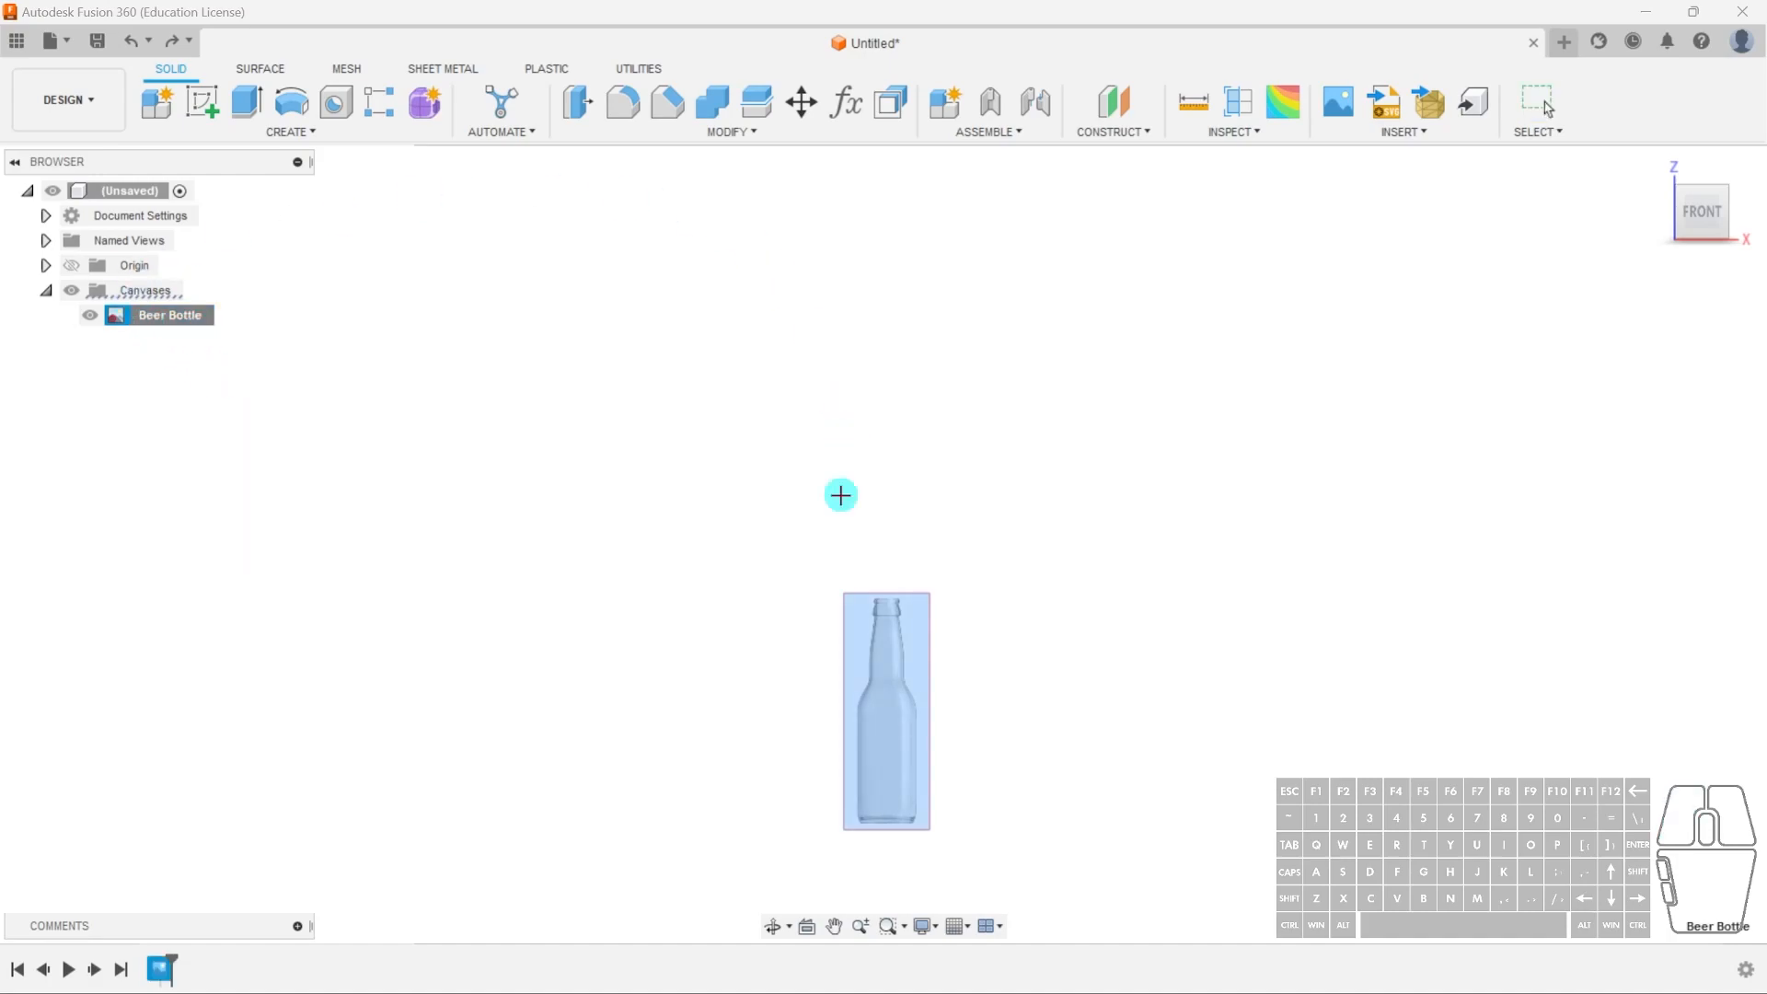
scroll(854, 768, "up", 8)
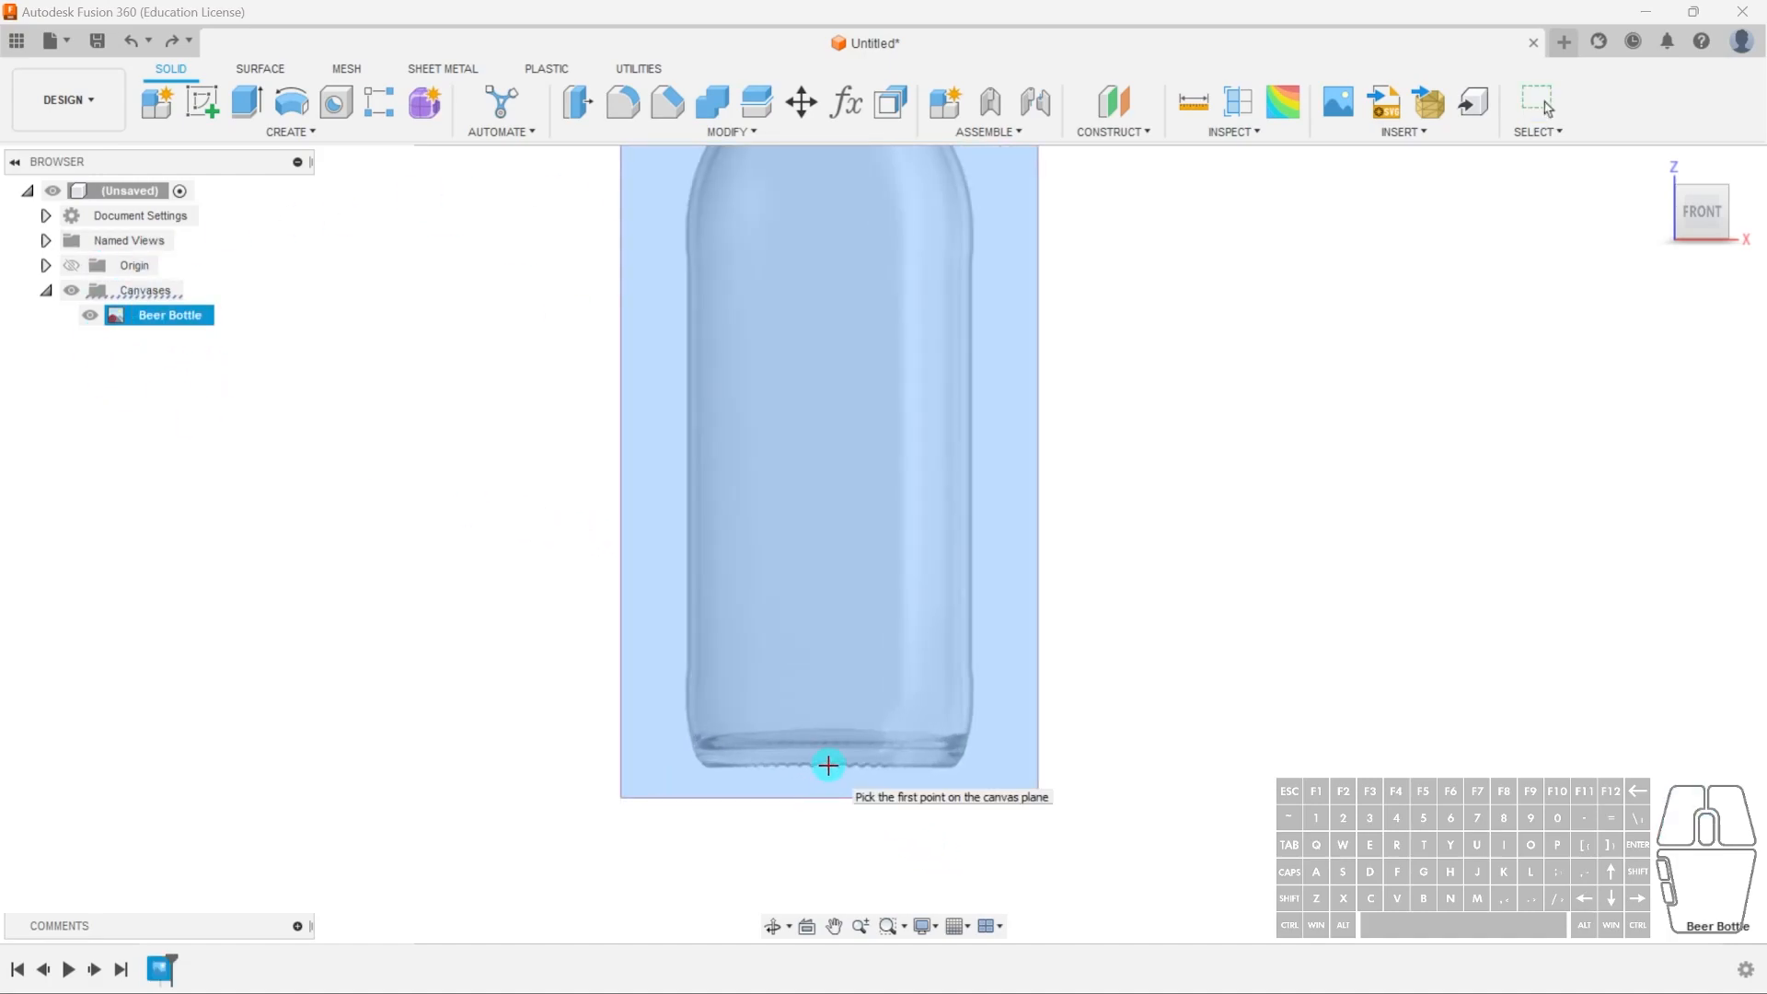
left_click(828, 766)
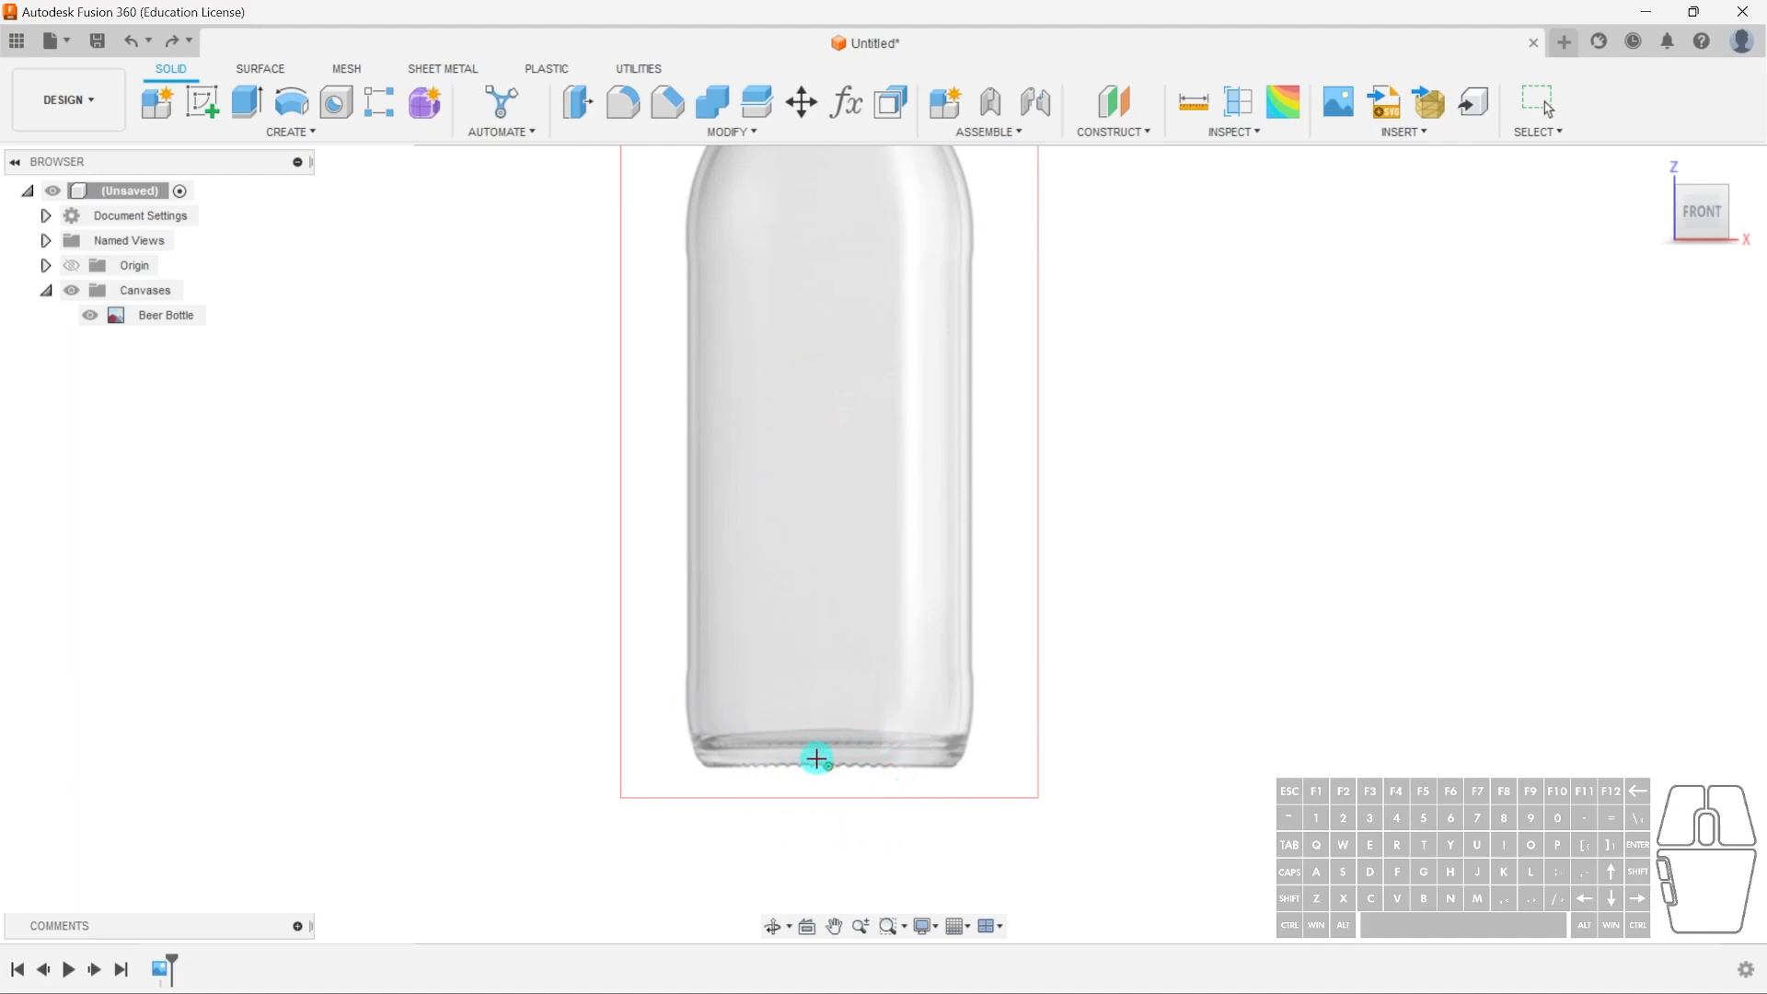
middle_click_drag(844, 425, 845, 884)
middle_click_drag(836, 344, 833, 709)
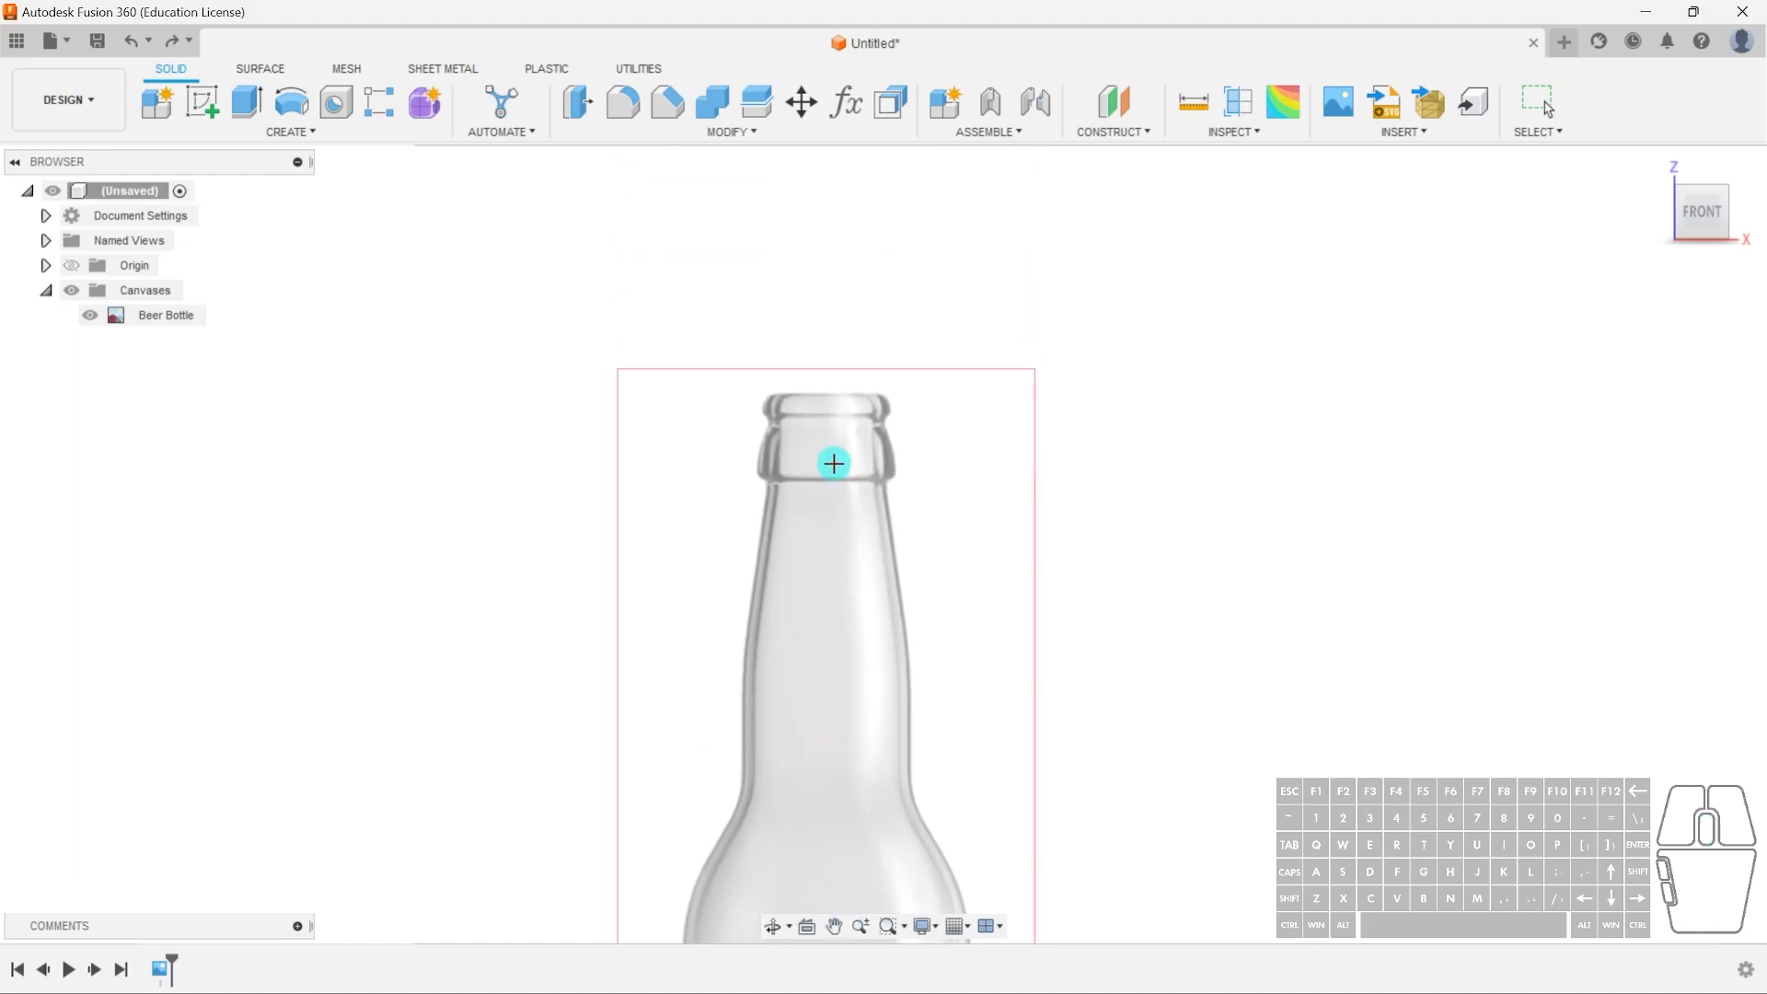
left_click(825, 394)
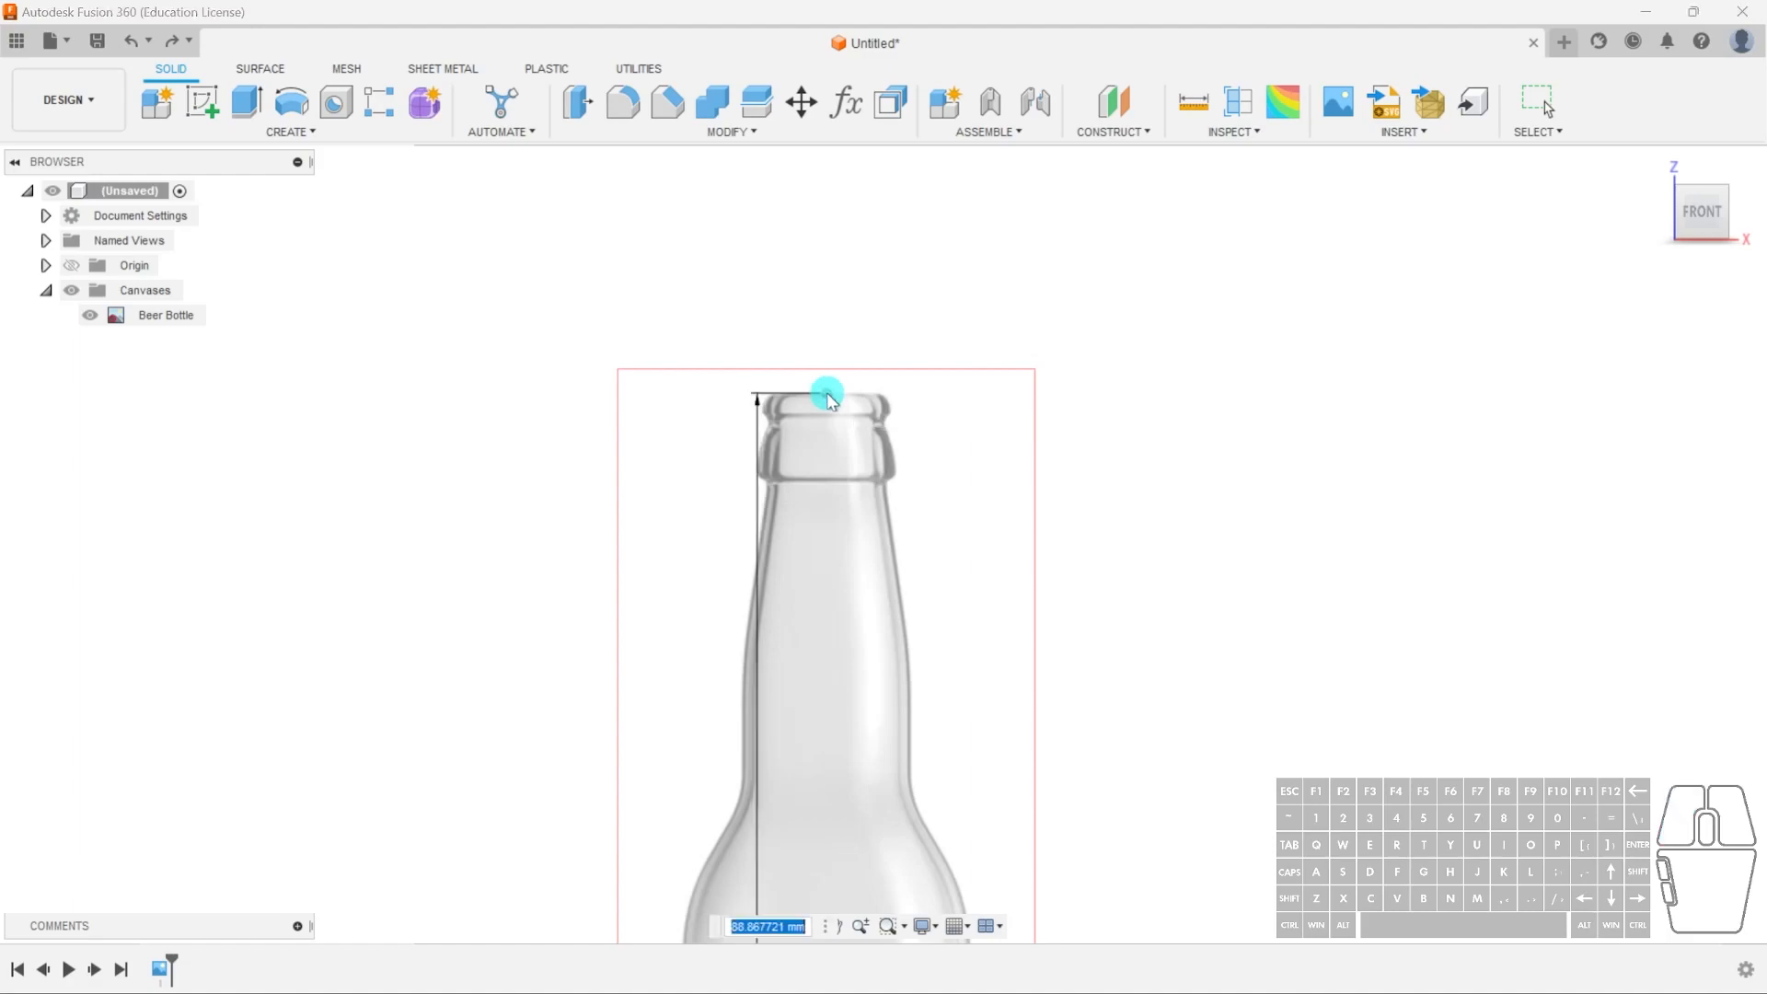
- Set the calibration distance between the bottle's base and mouth to 240 mm
scroll(915, 749, "down", 3)
middle_click_drag(915, 749, 912, 497)
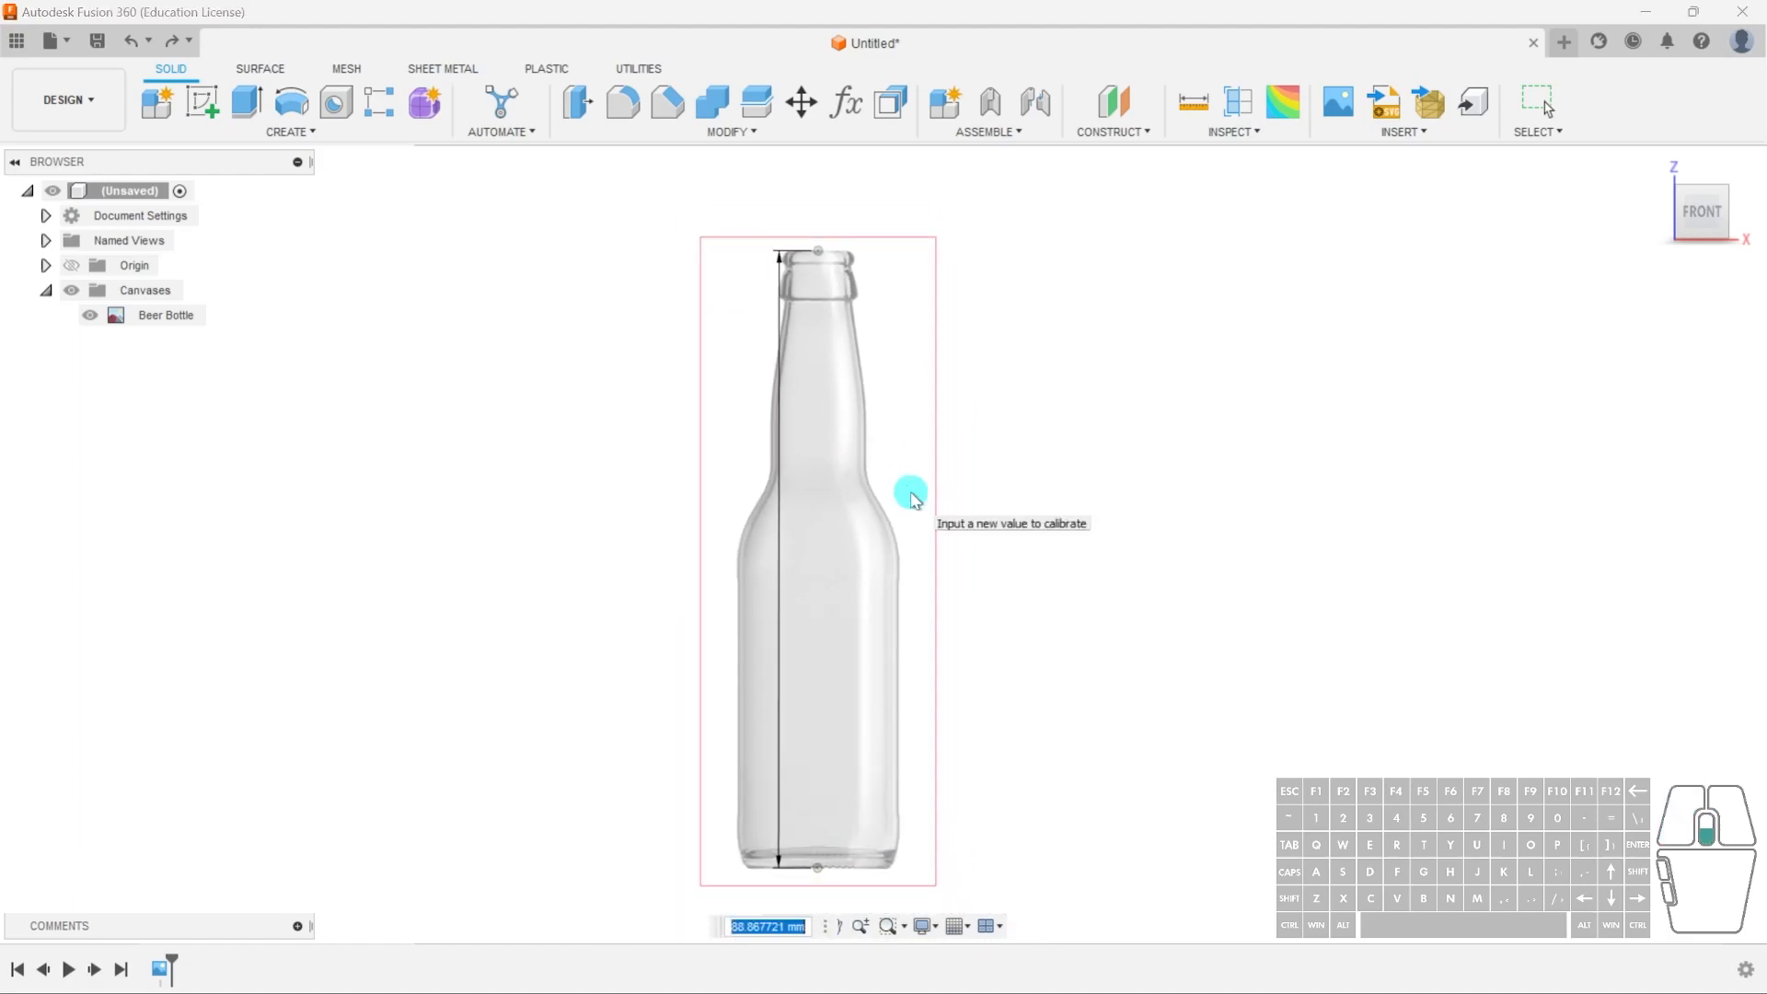
scroll(915, 500, "down", 2)
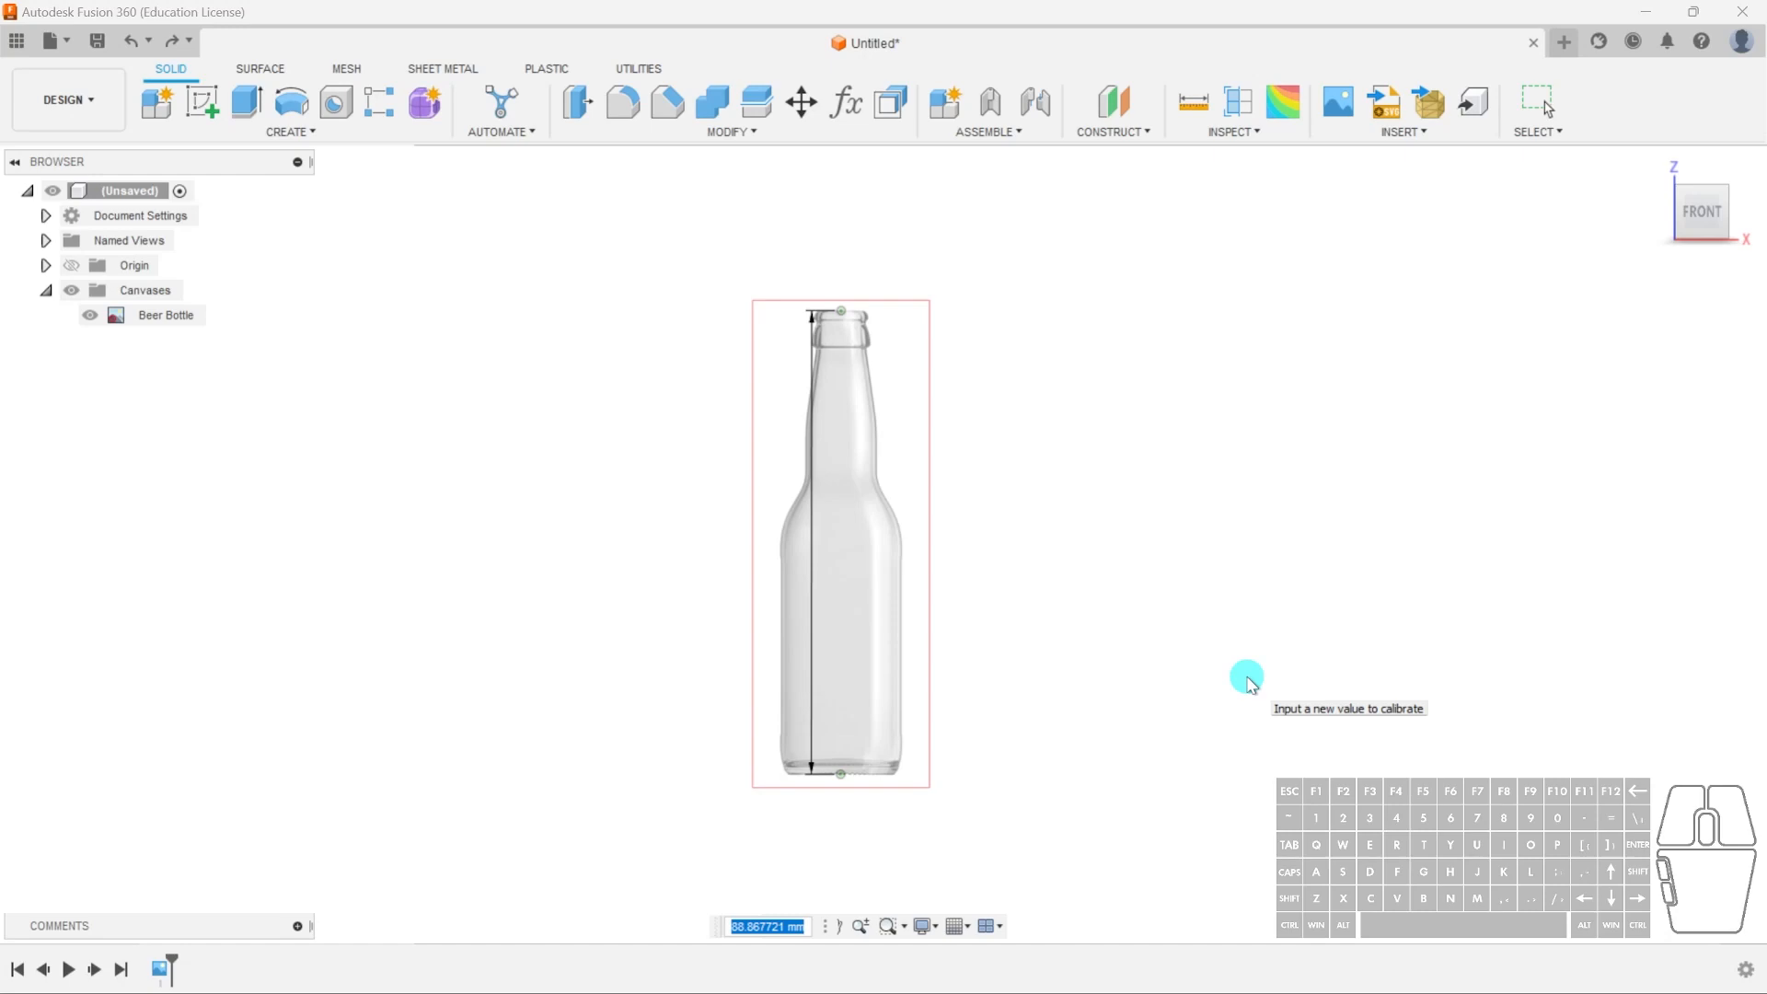
type("240")
key("Return")
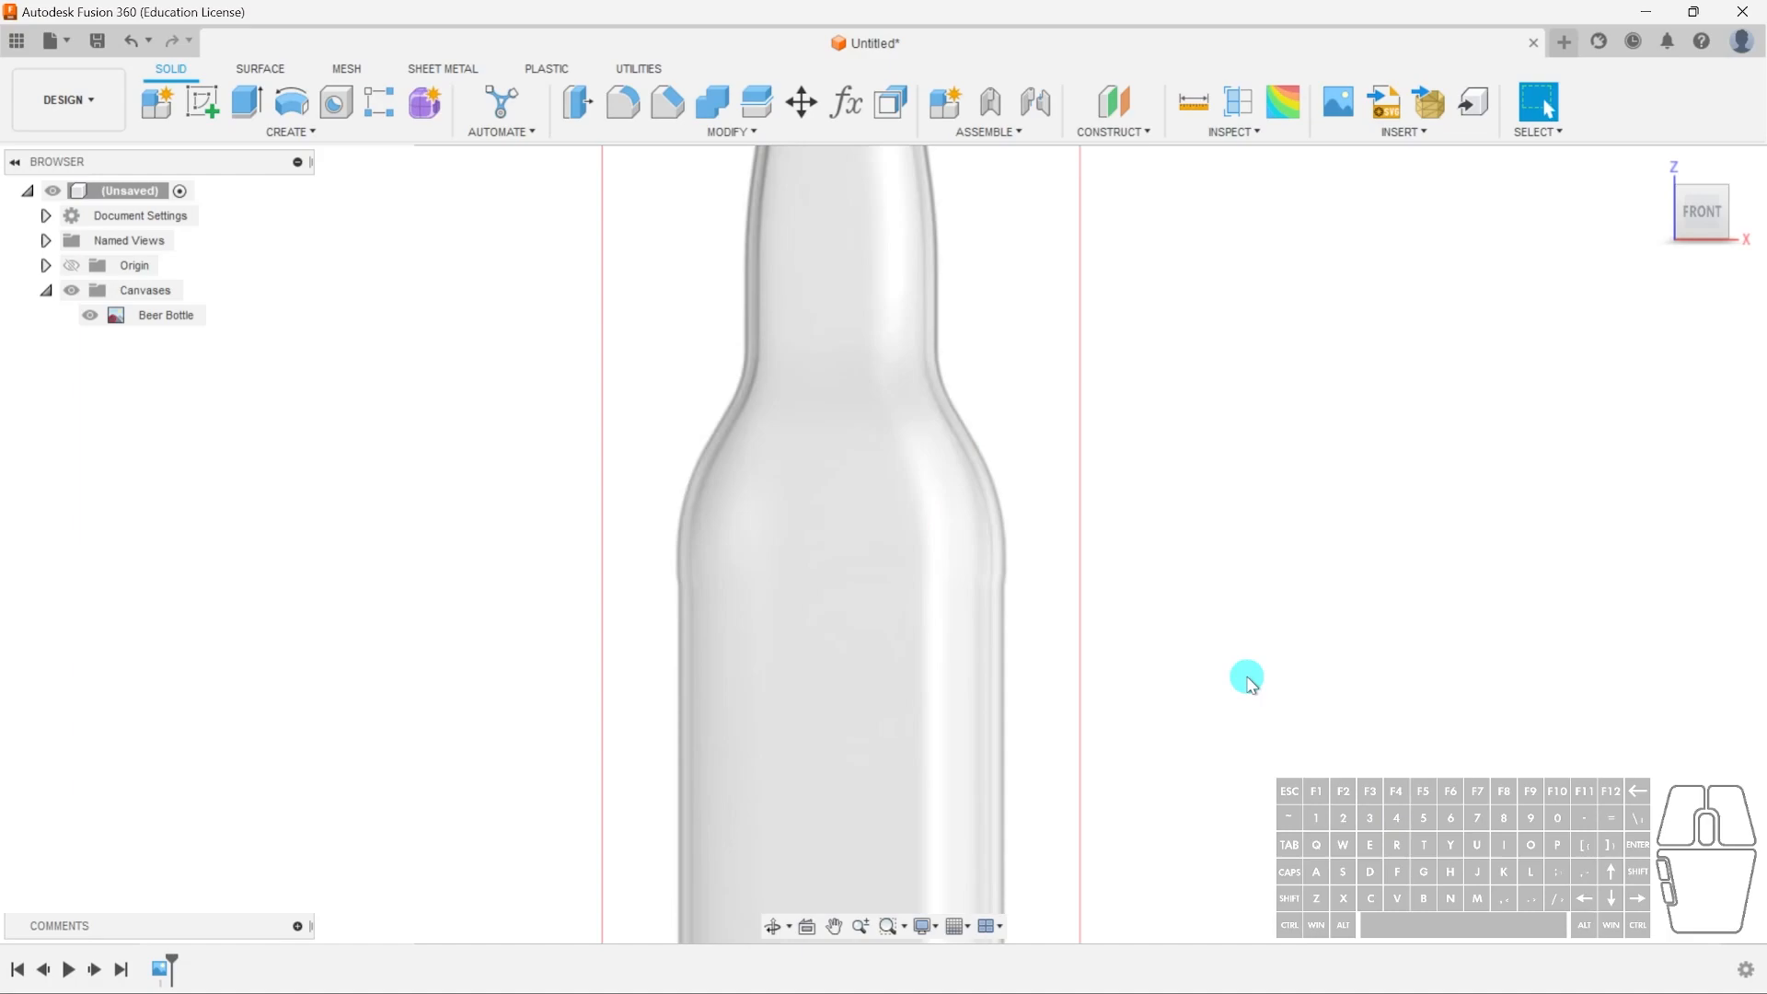
scroll(1167, 578, "down", 3)
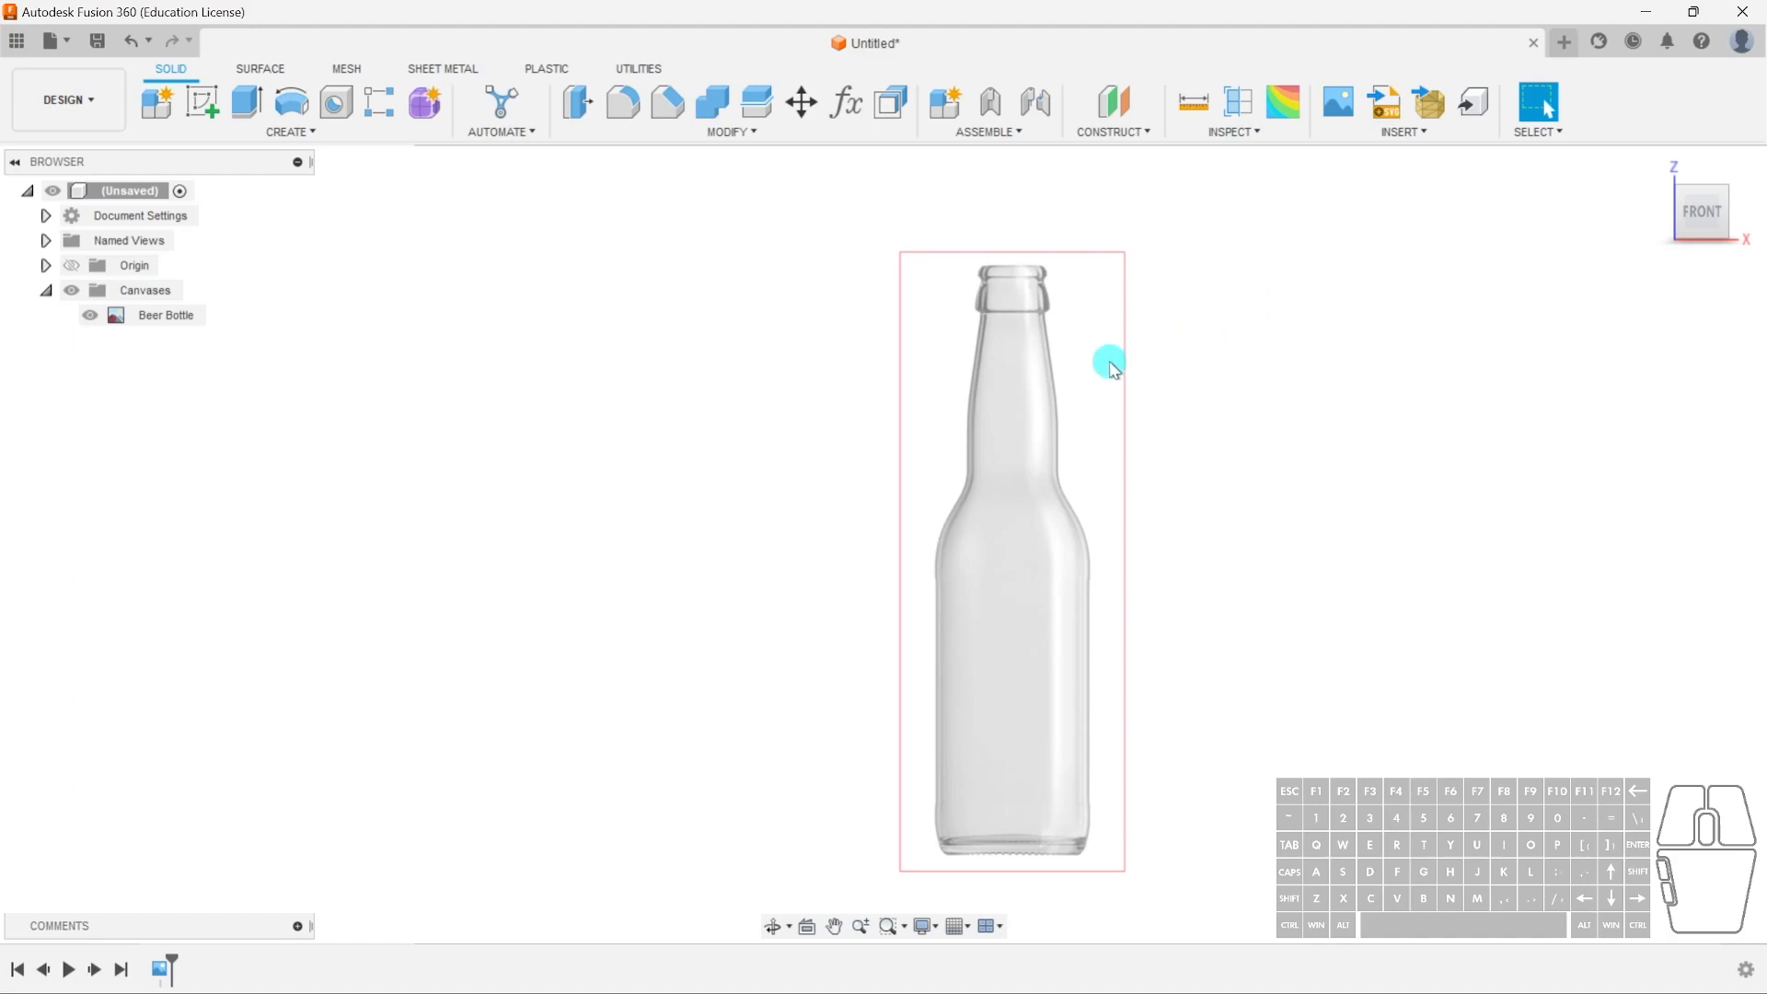
- Show the origin and edit the Beer Bottle canvas, moving it upward by about 80 mm
left_click(72, 269)
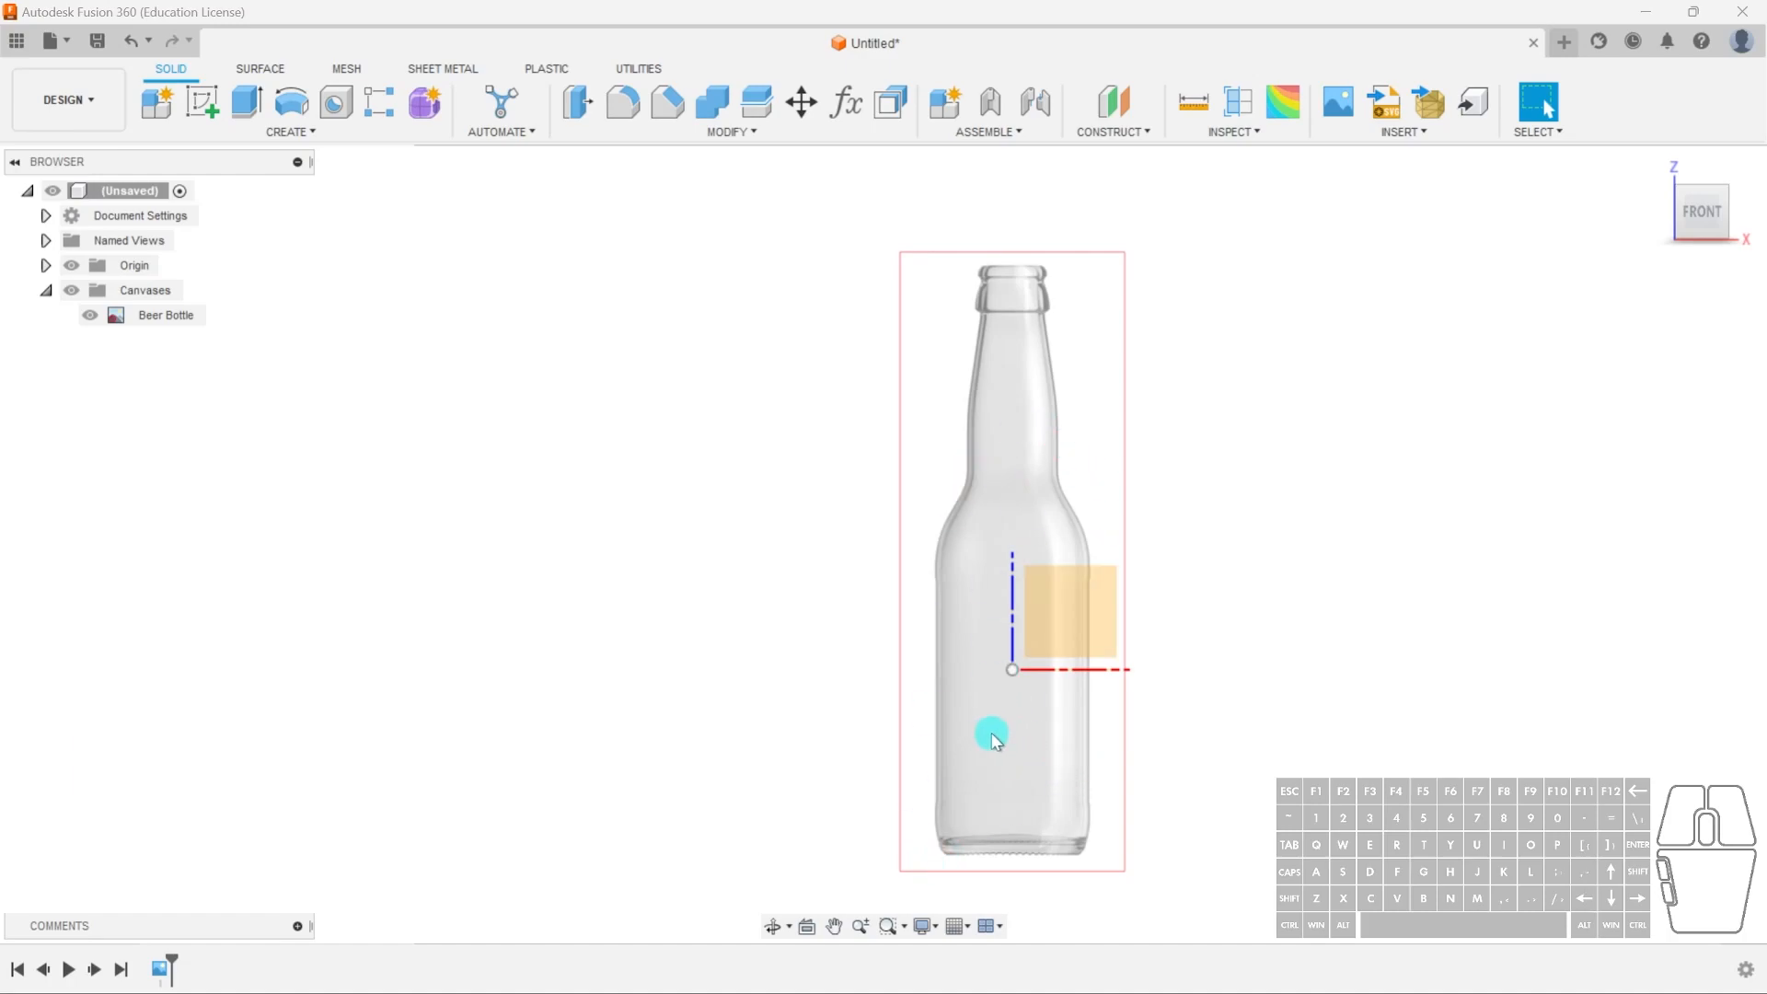
right_click(147, 315)
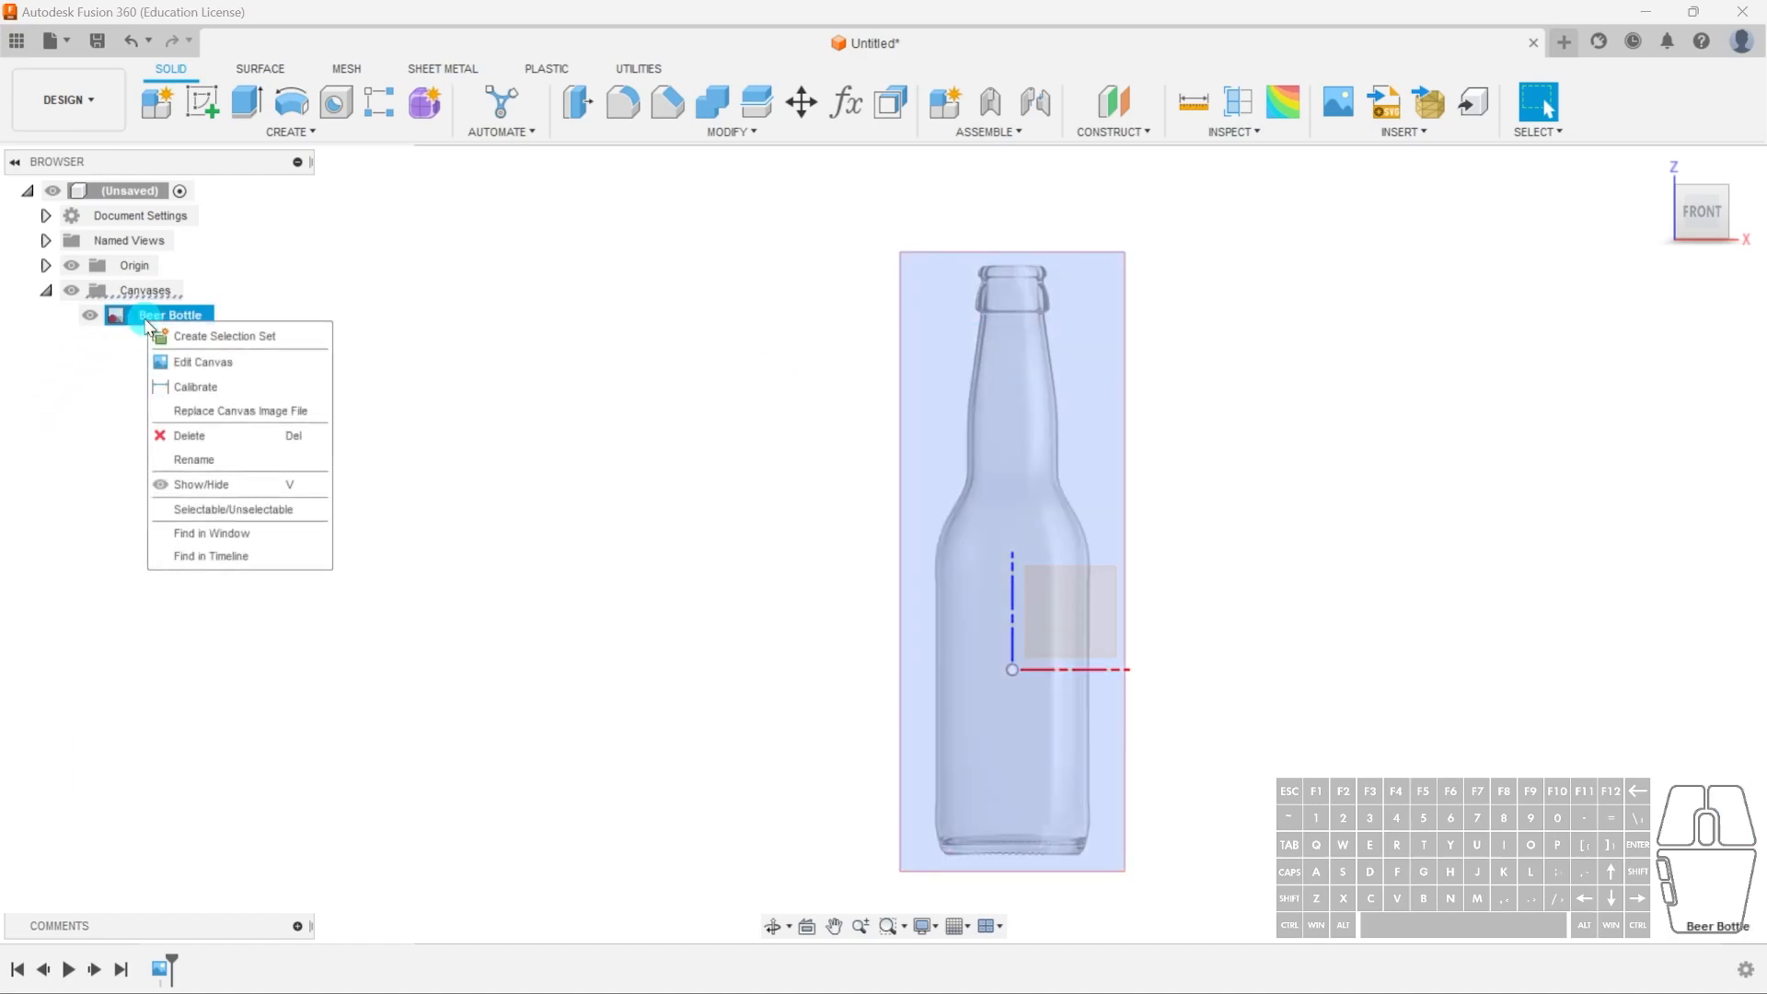
left_click(204, 362)
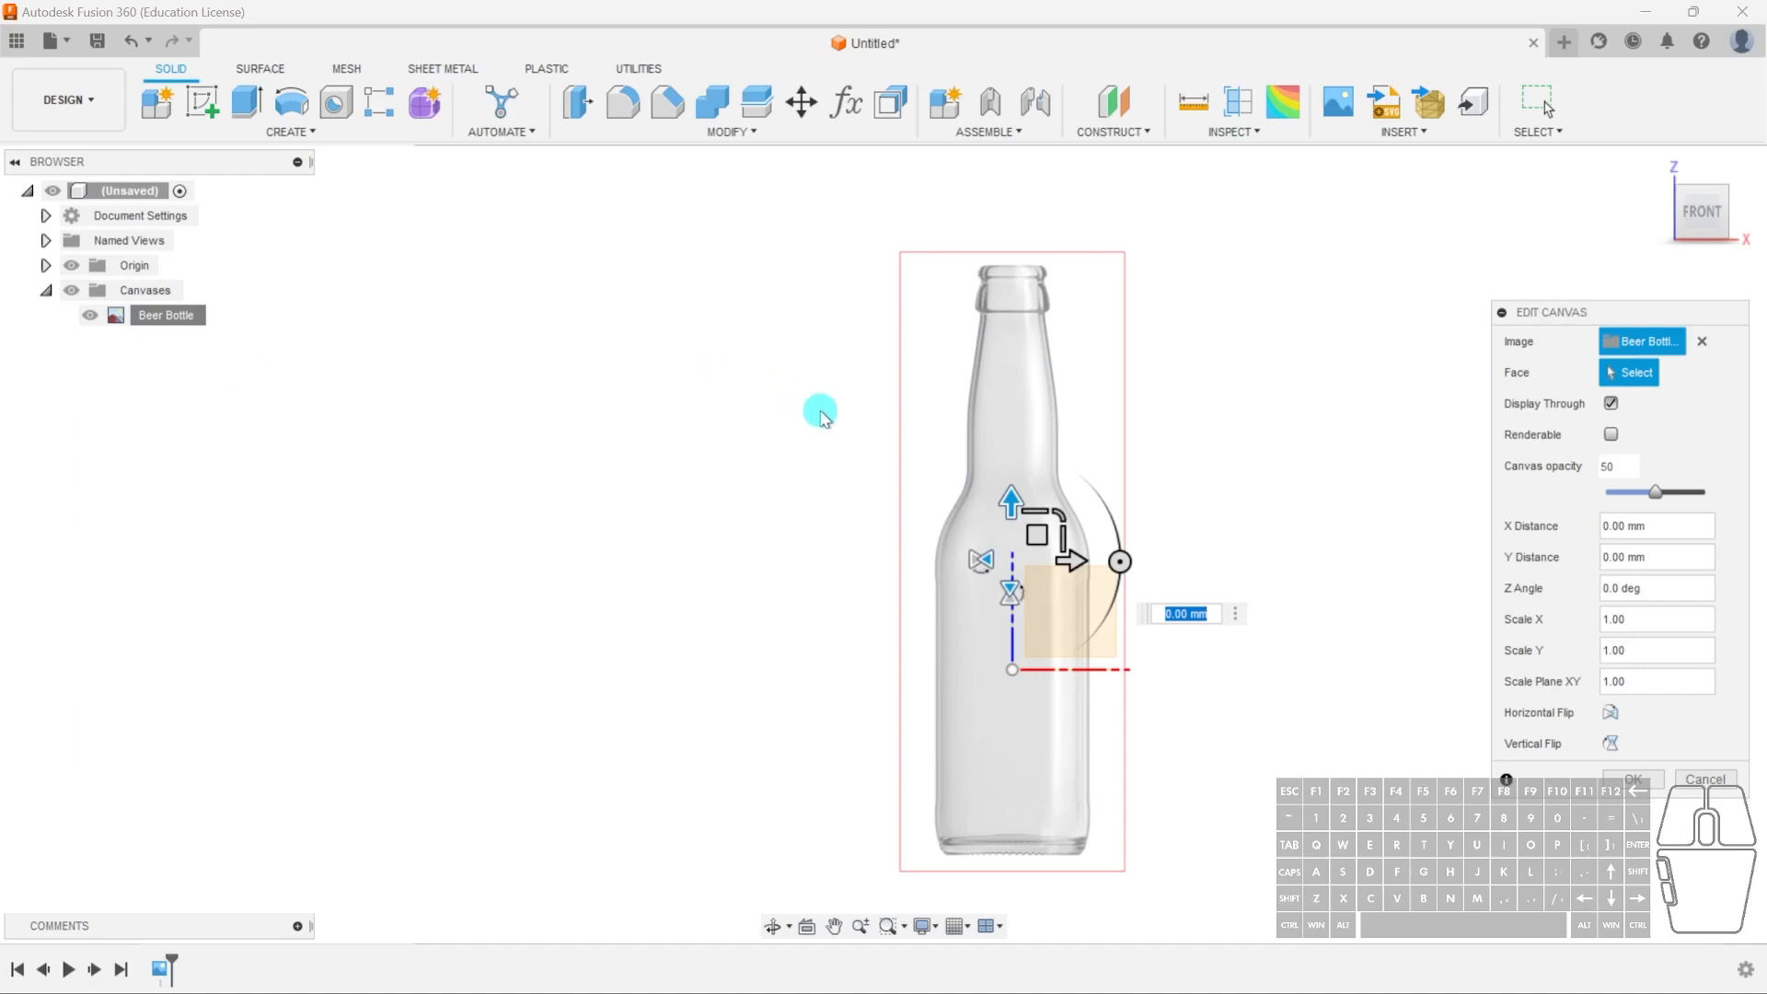
left_click_drag(1011, 502, 1011, 309)
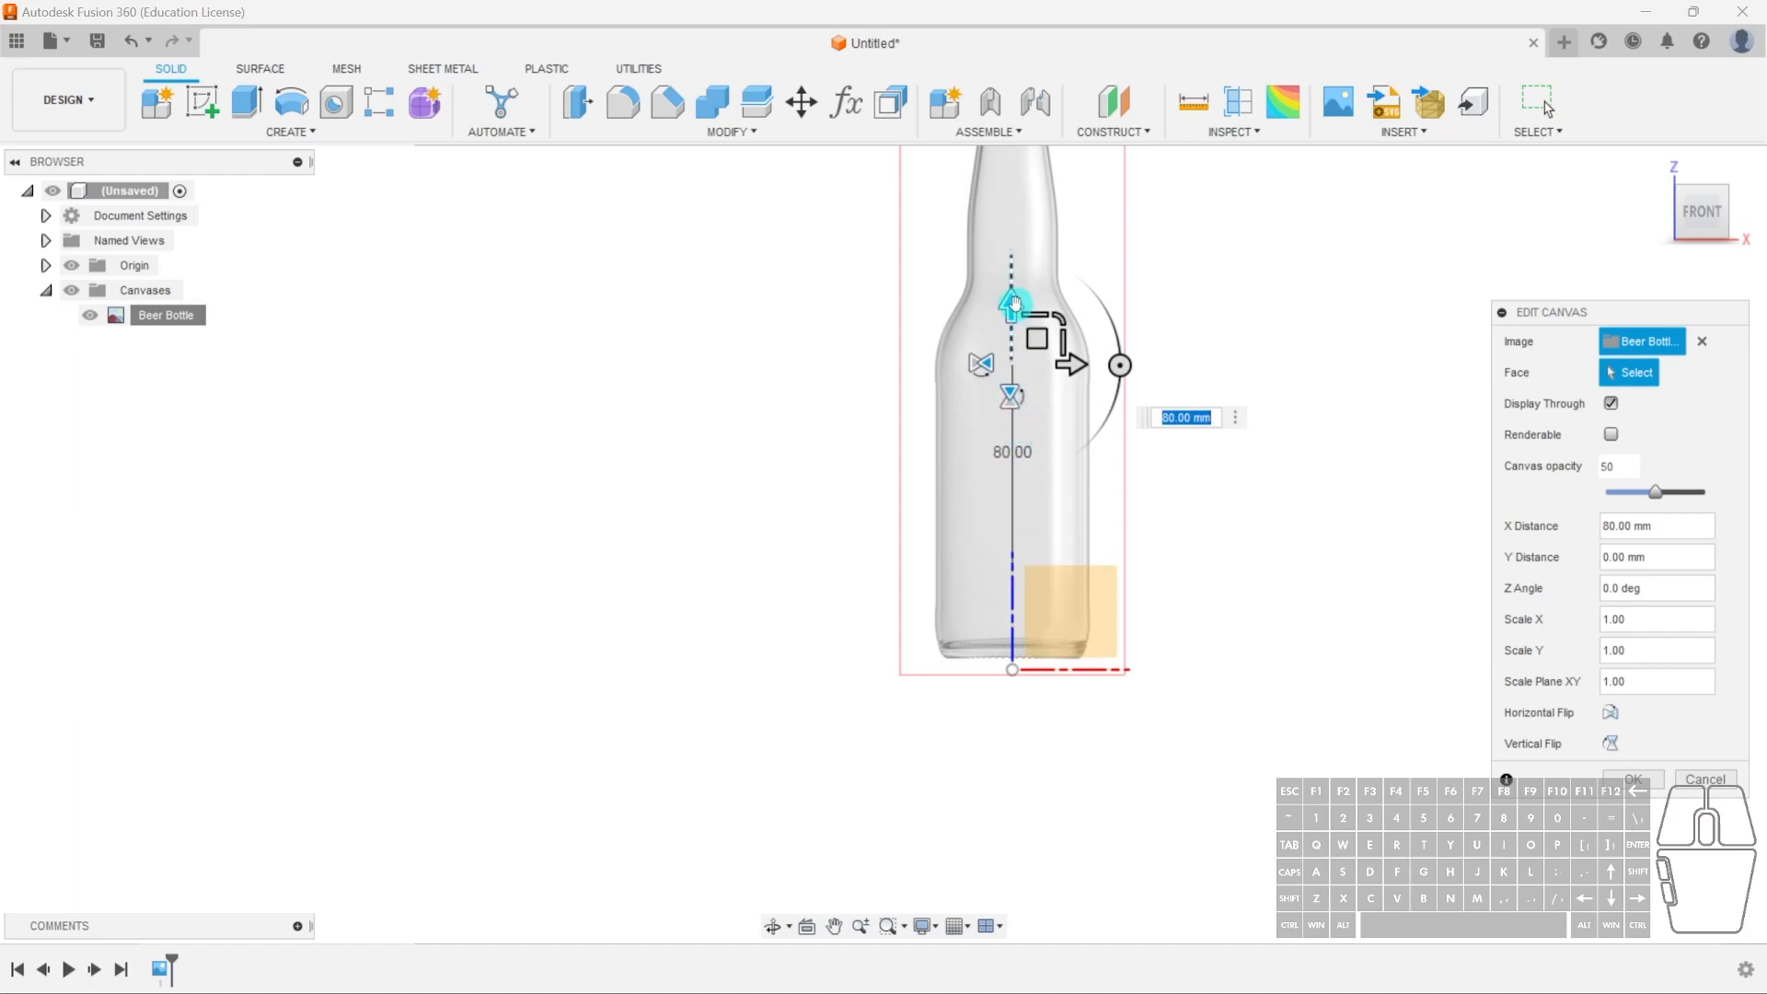
mouse_move(1014, 303)
left_mouse_down()
mouse_move(1021, 339)
mouse_move(1026, 310)
left_mouse_up()
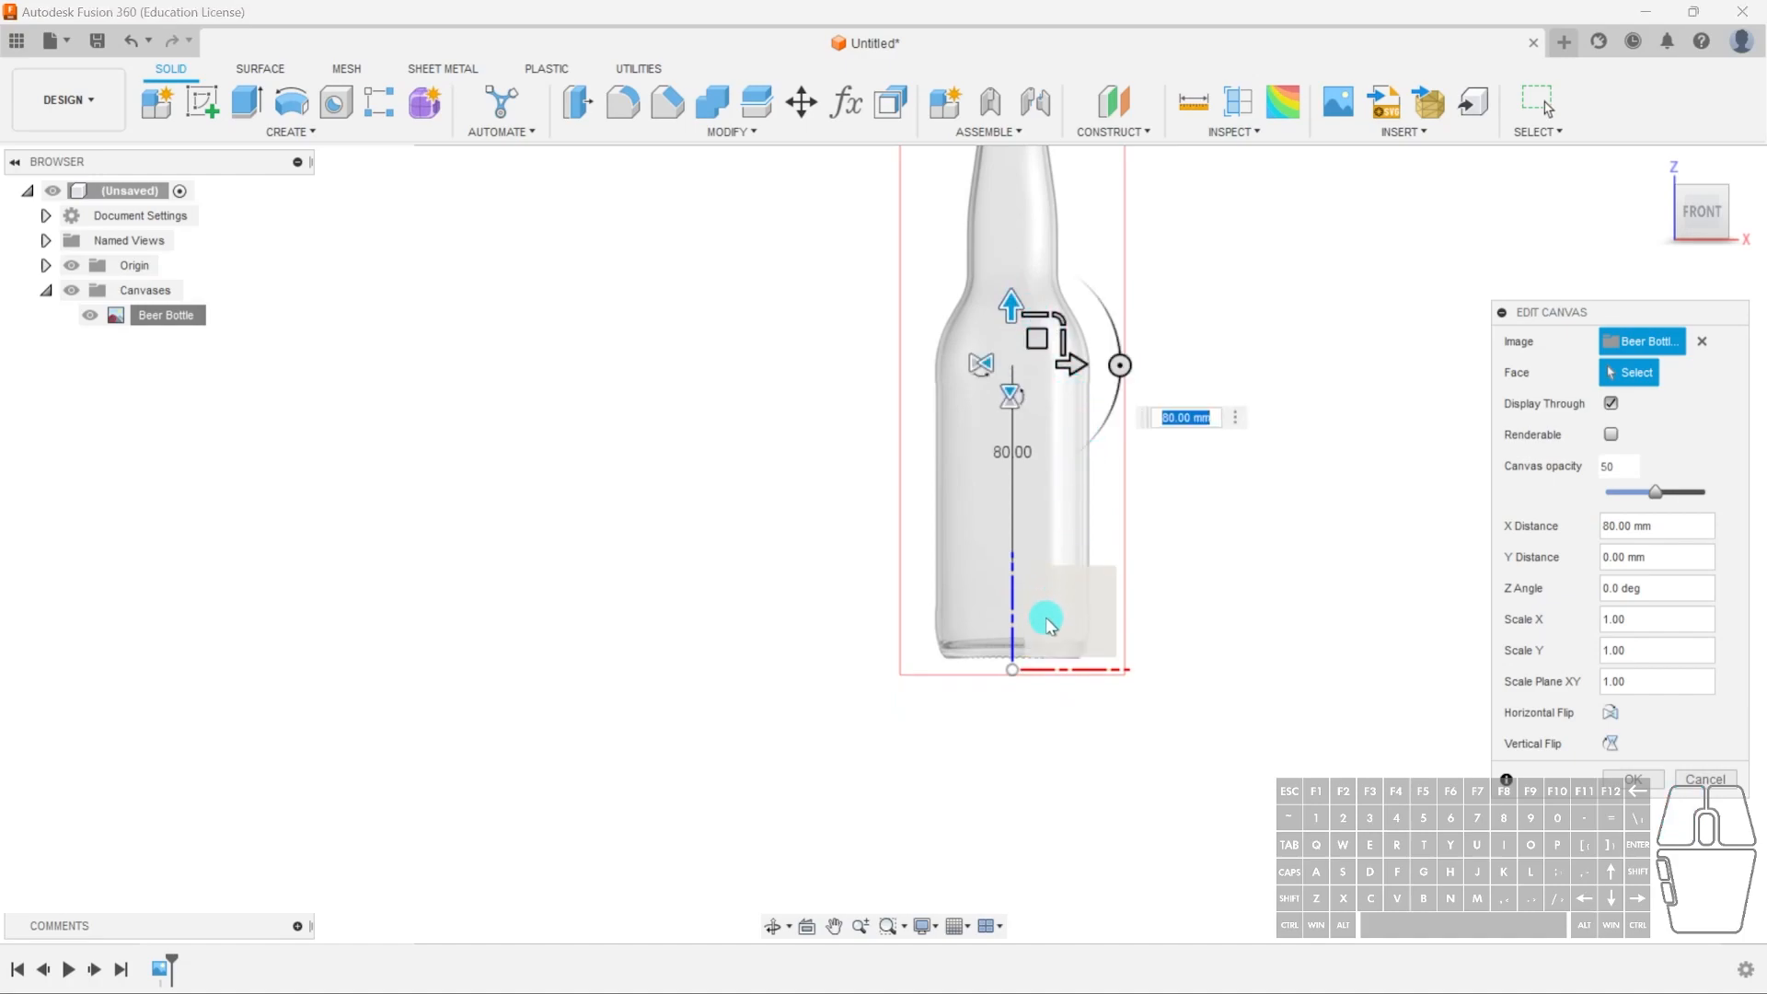
- Adjust the canvas's X Distance to 75 mm so the bottle's base sits on the origin, accept the edit and hide the origin
scroll(1047, 623, "up", 3)
scroll(1053, 615, "down", 1)
middle_click_drag(1035, 378, 1031, 558)
left_click_drag(939, 160, 940, 181)
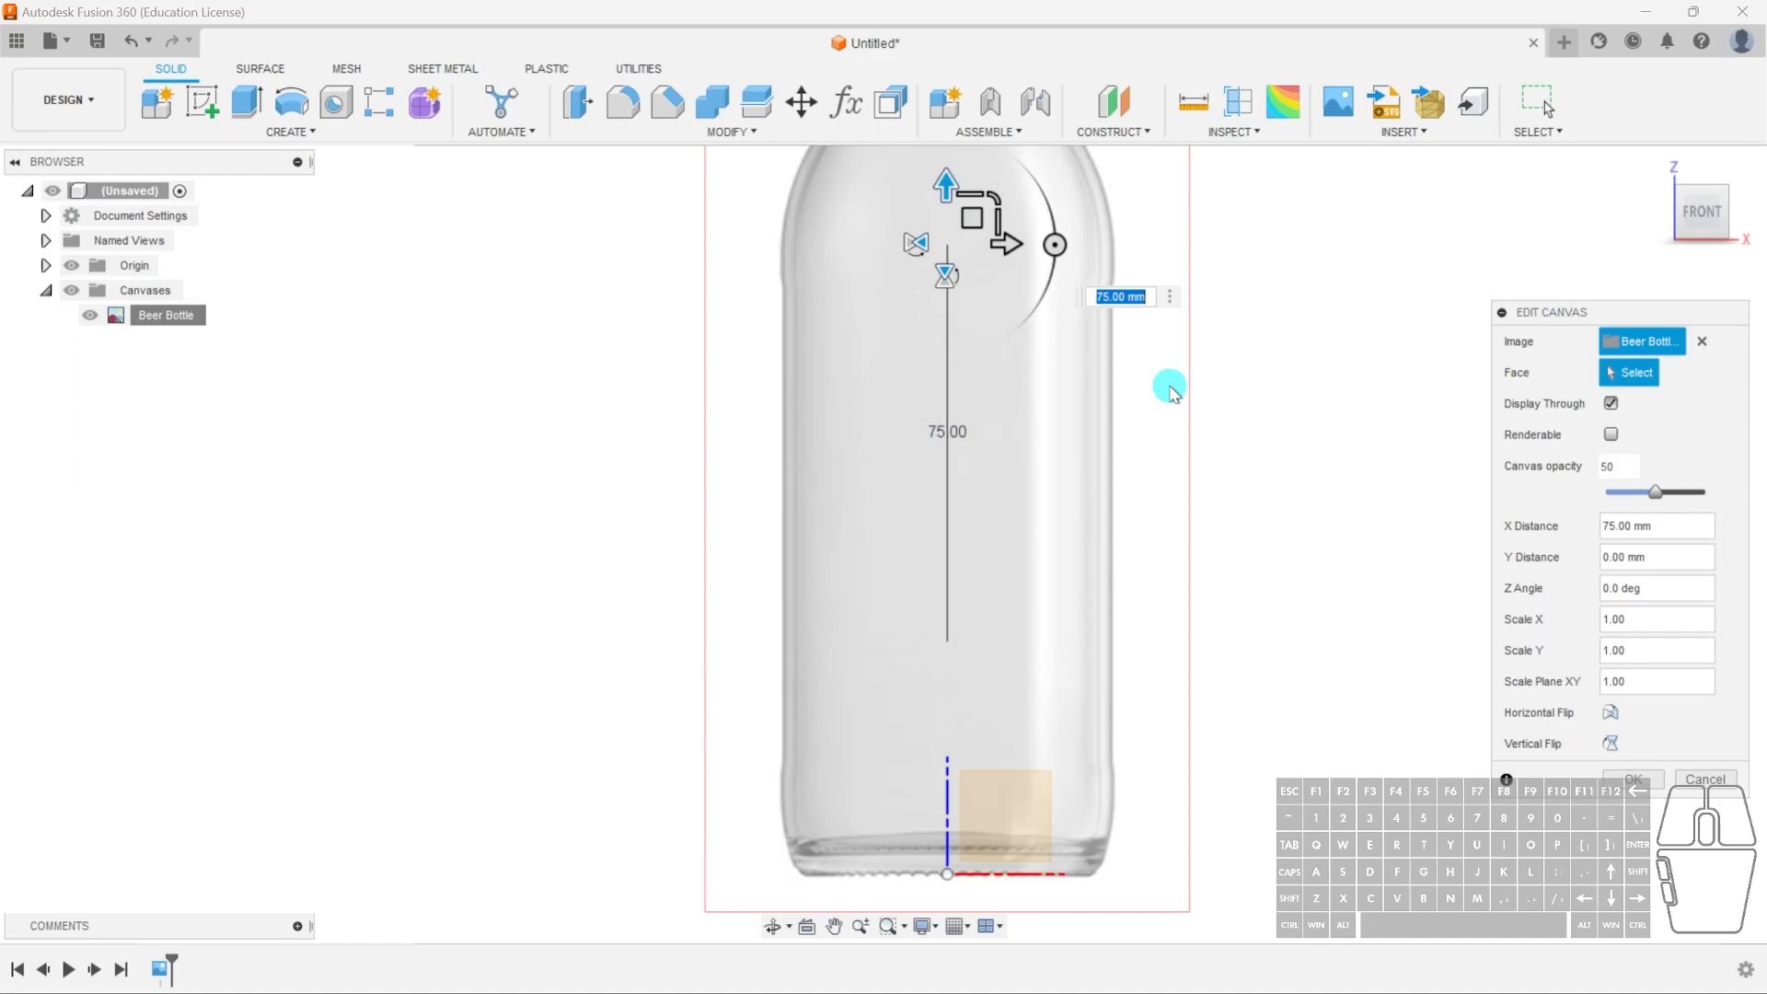
left_click(1625, 783)
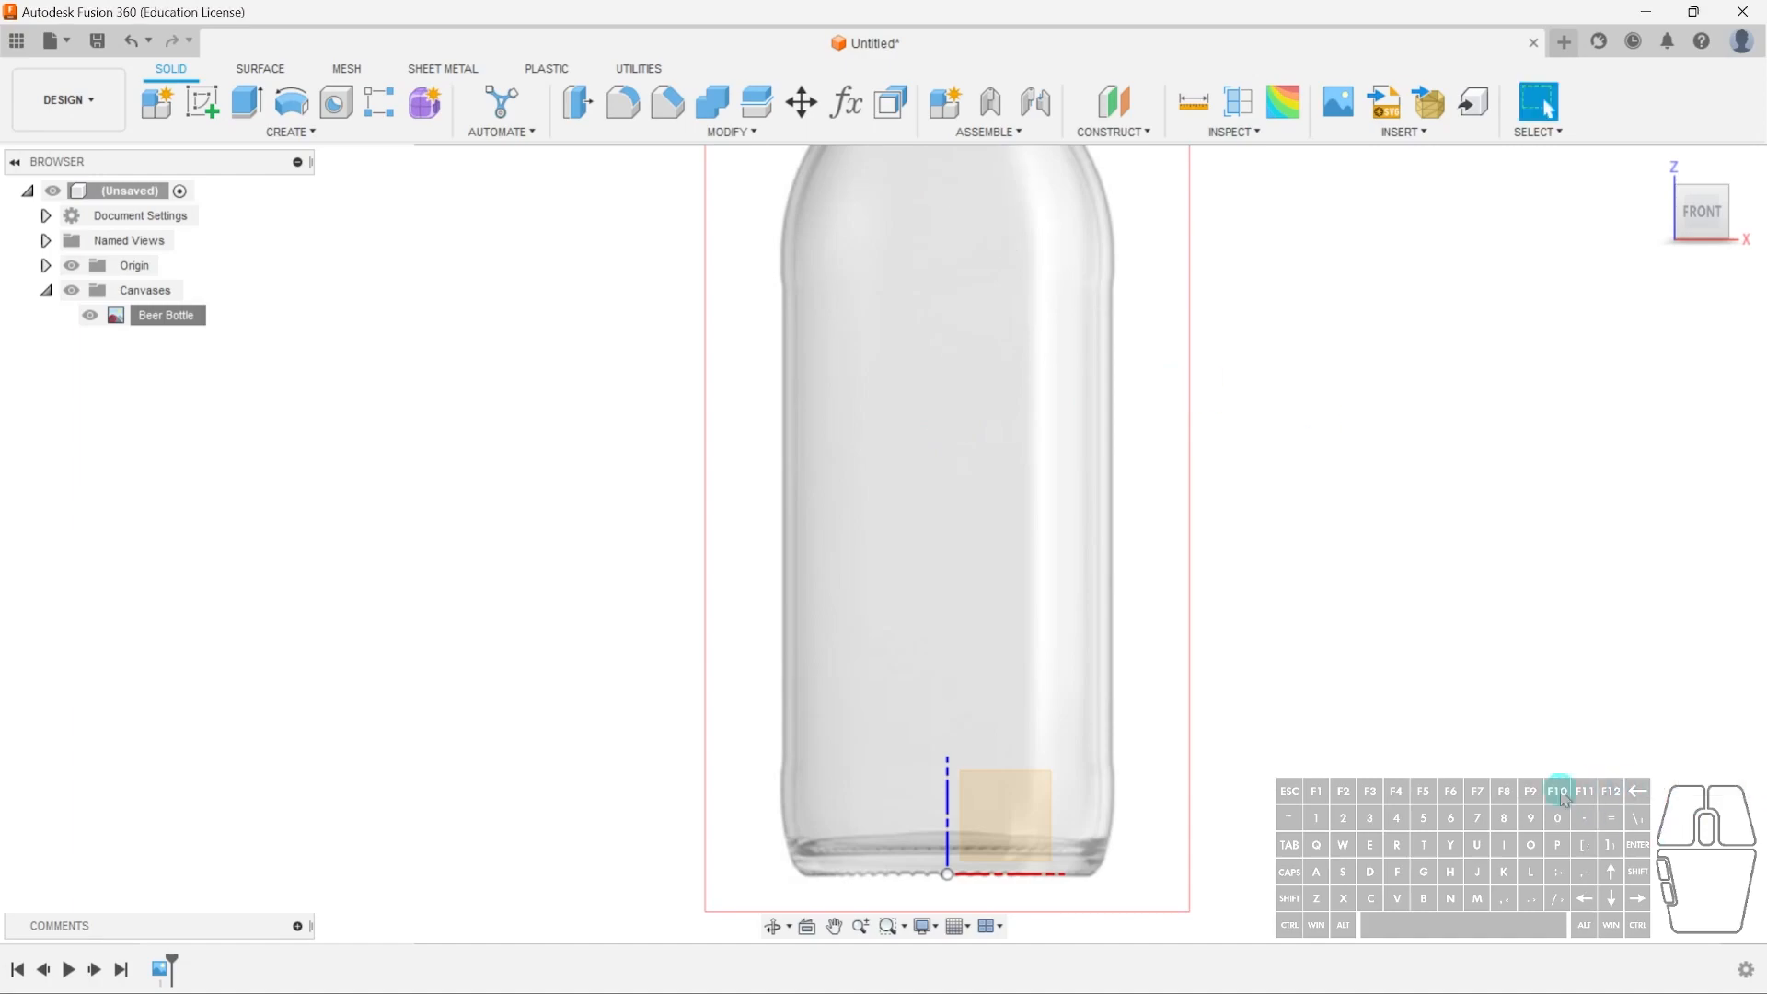
scroll(1080, 871, "down", 4)
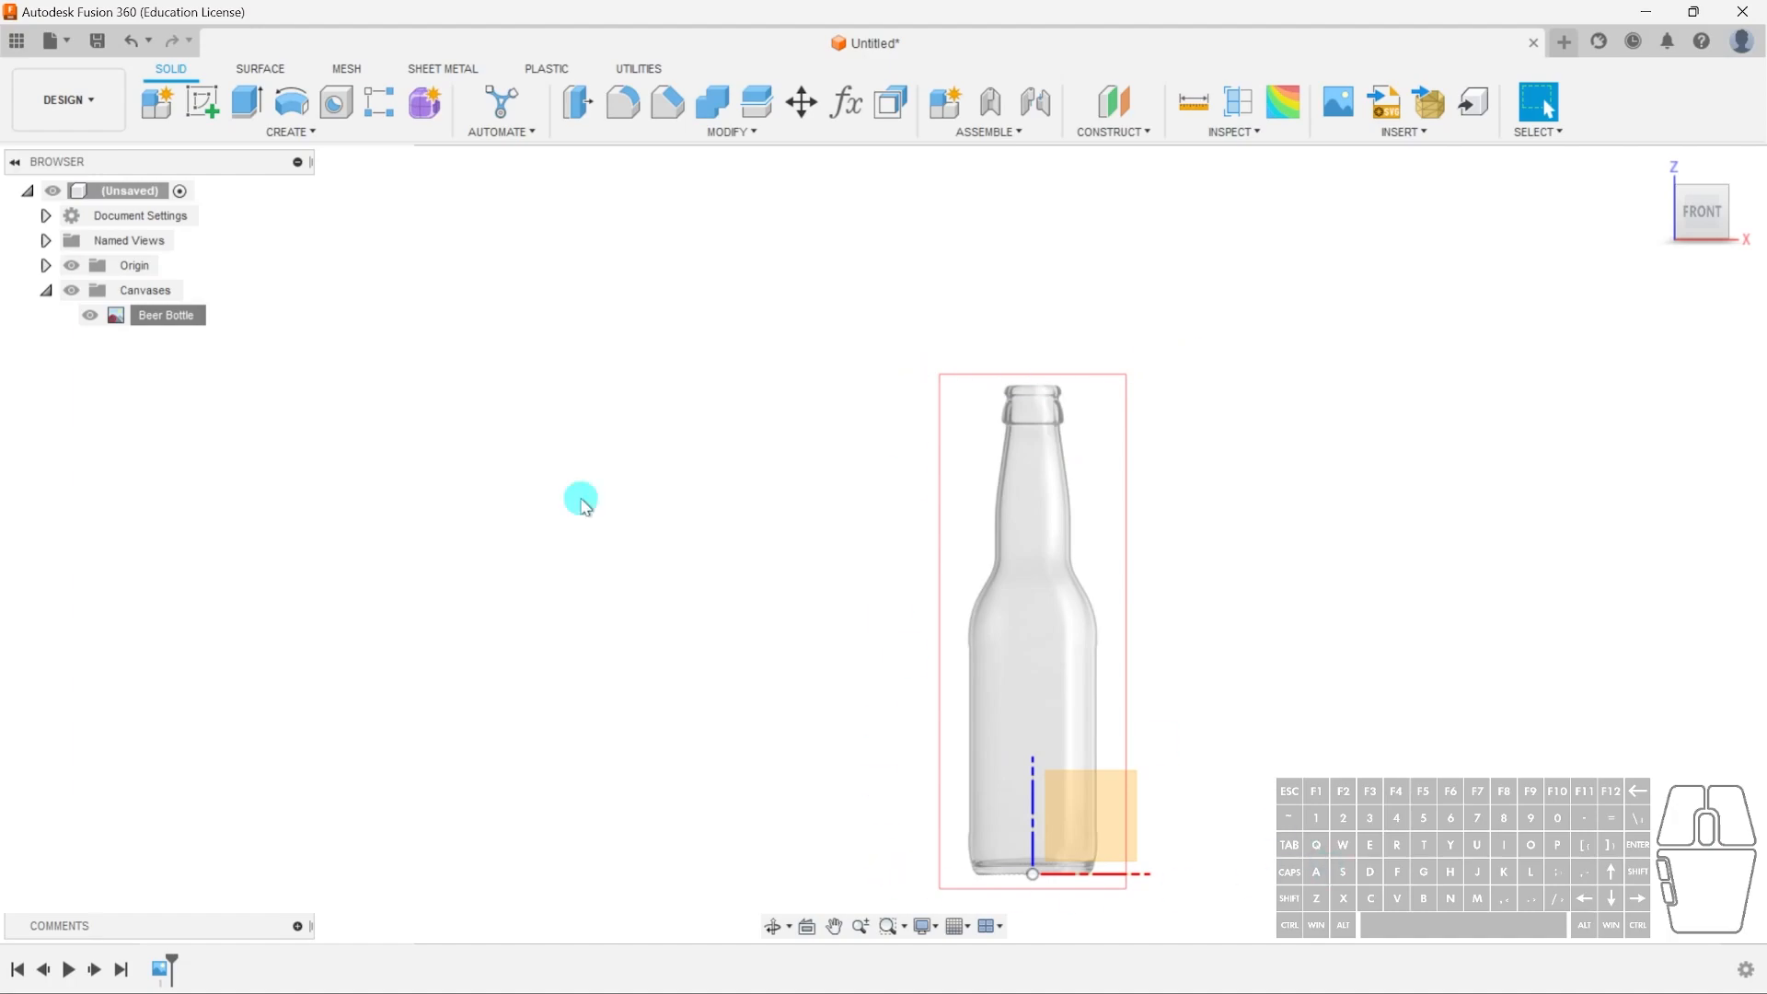
left_click(72, 266)
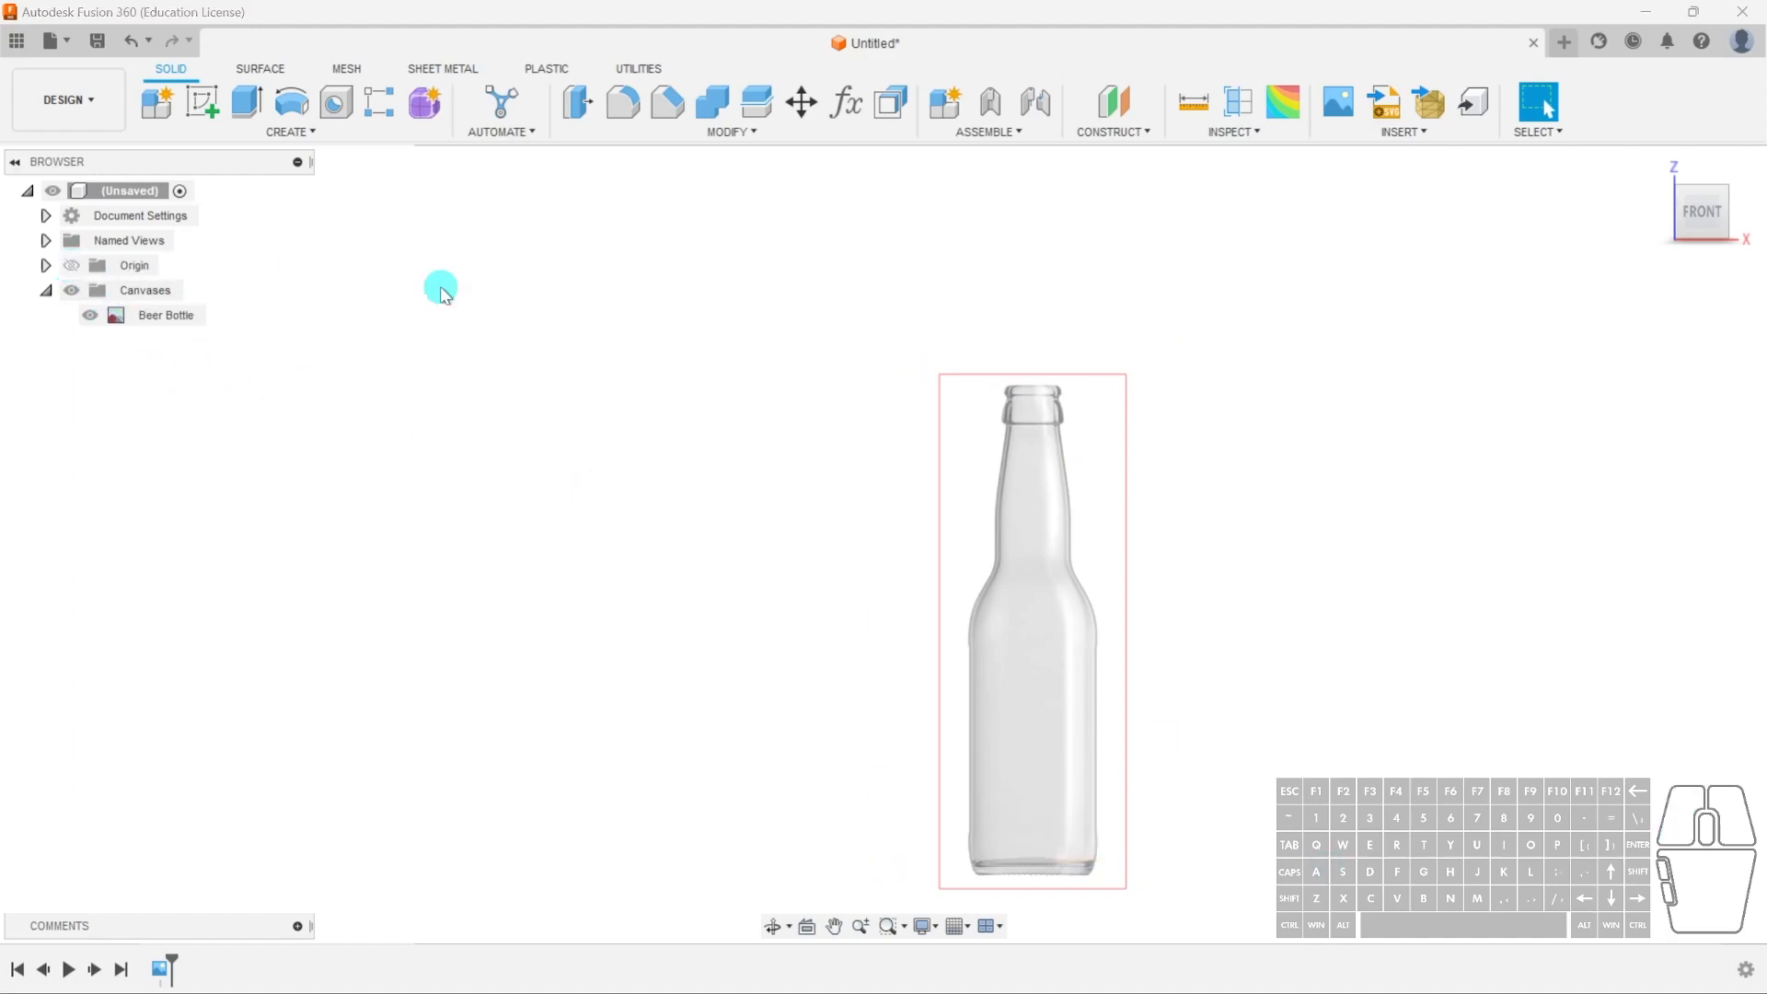
- Create a new sketch on the front XZ plane
left_click(203, 100)
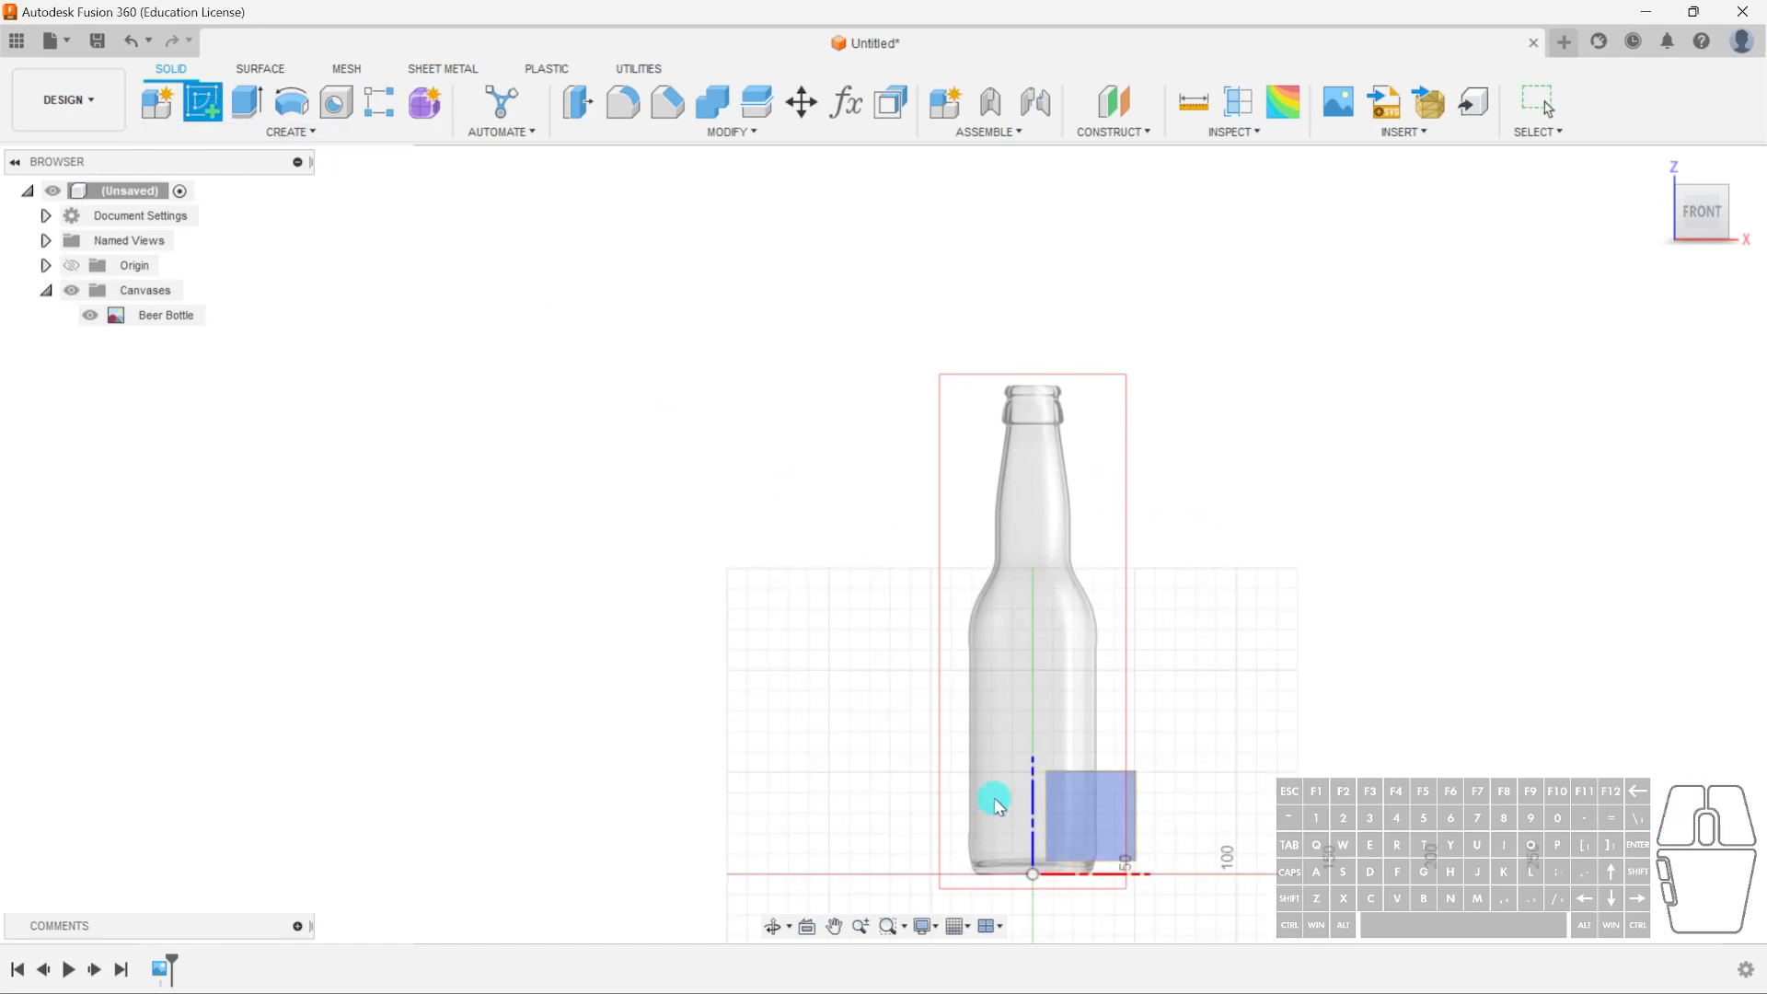
mouse_move(1220, 755)
middle_mouse_down("shift")
mouse_move(1058, 788)
mouse_move(971, 841)
mouse_move(1024, 744)
mouse_move(1116, 799)
middle_mouse_up("shift")
left_click(1116, 799)
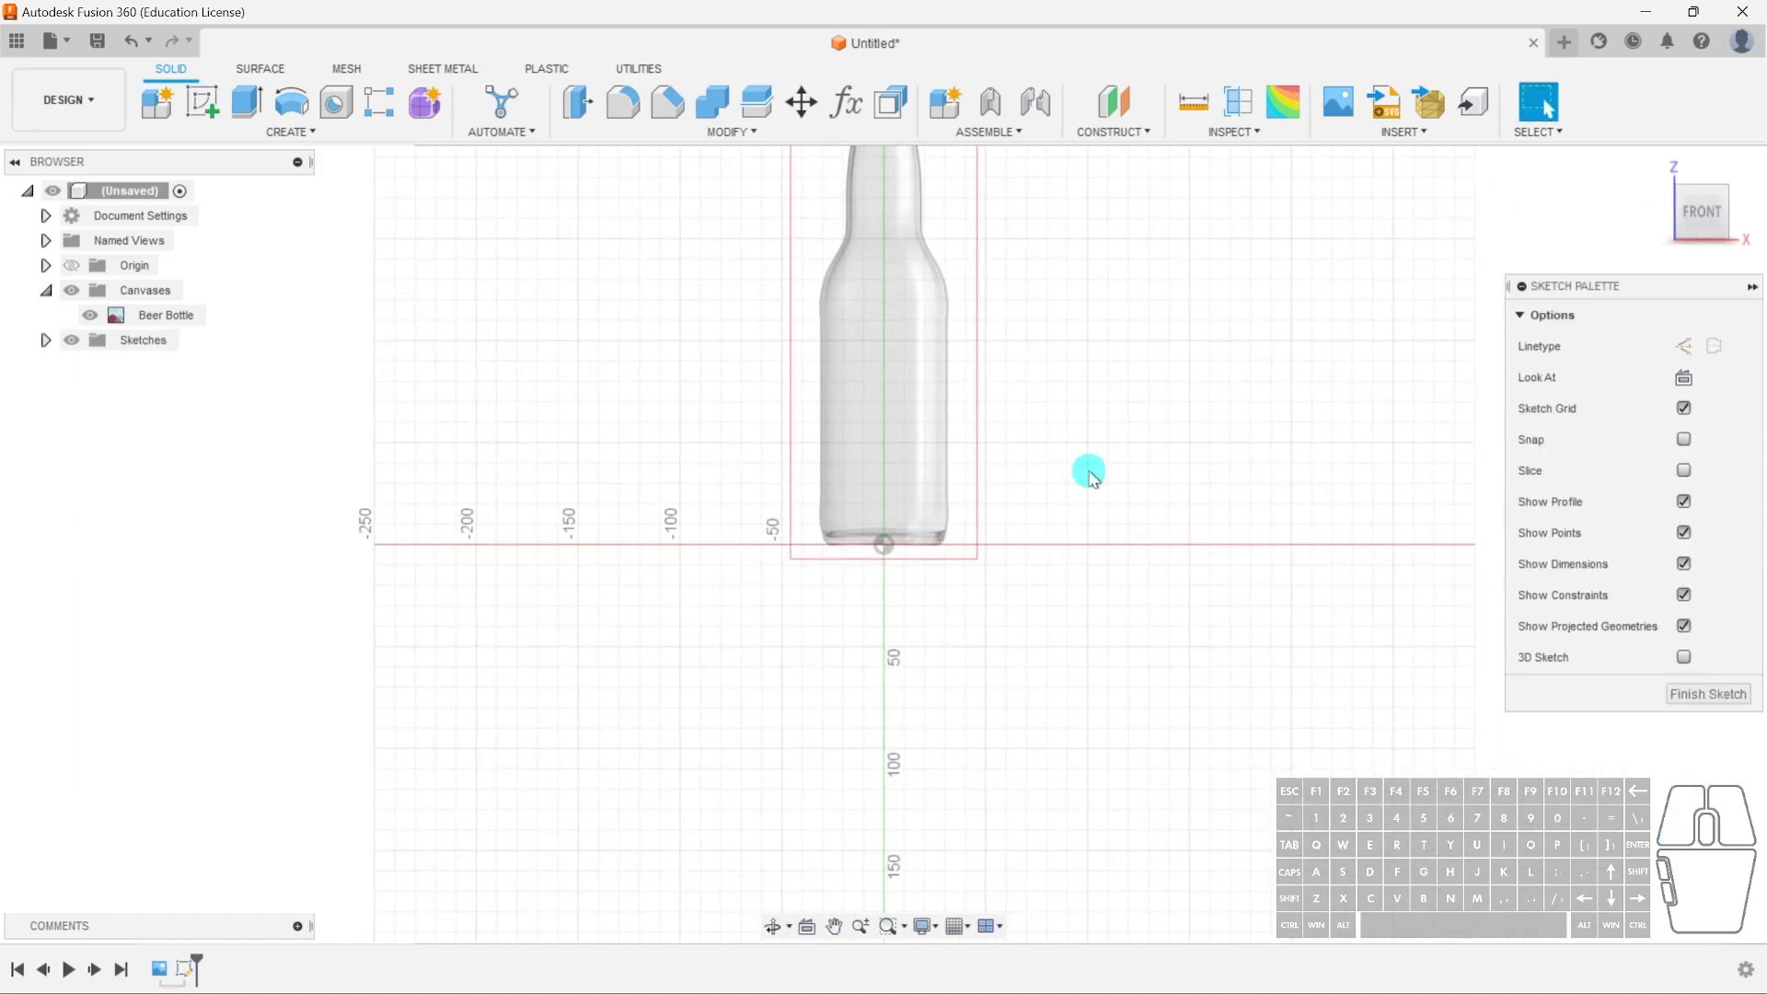
- Sketch a vertical centre line 240 mm long from the origin up to the top of the bottle's mouth
scroll(898, 543, "up", 3)
left_click(158, 101)
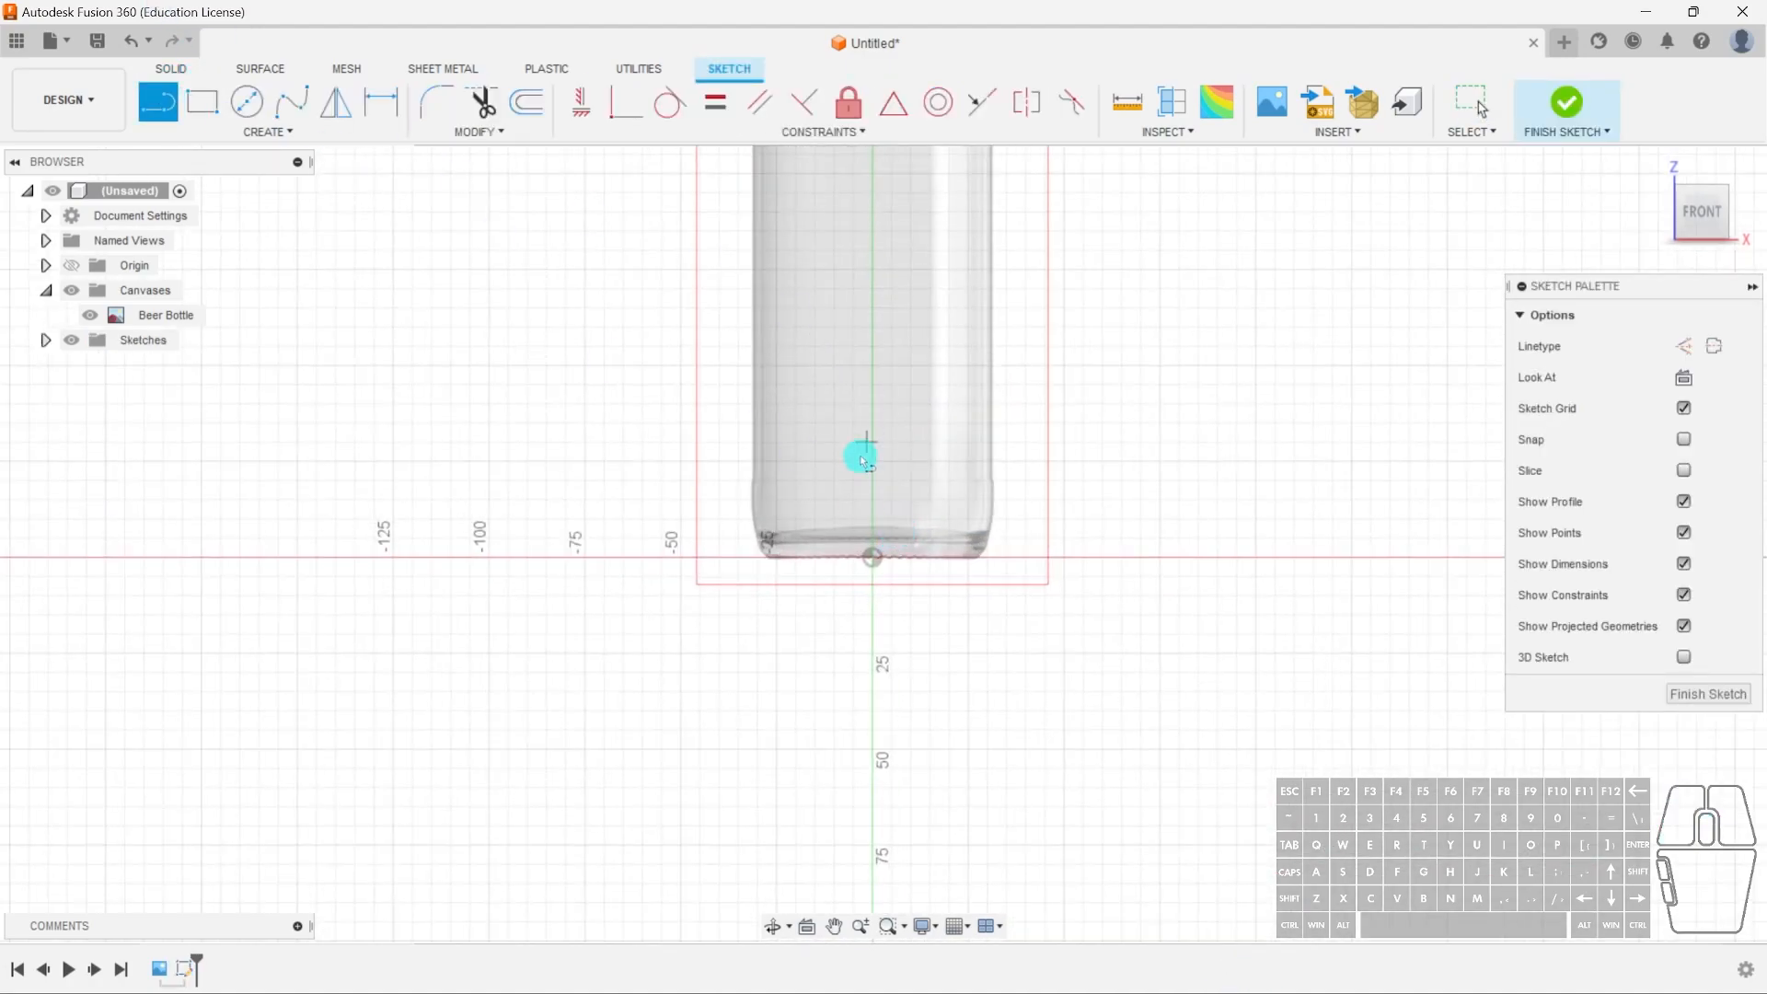
left_click(872, 557)
middle_click_drag(918, 244, 953, 711)
middle_click_drag(932, 333, 900, 375)
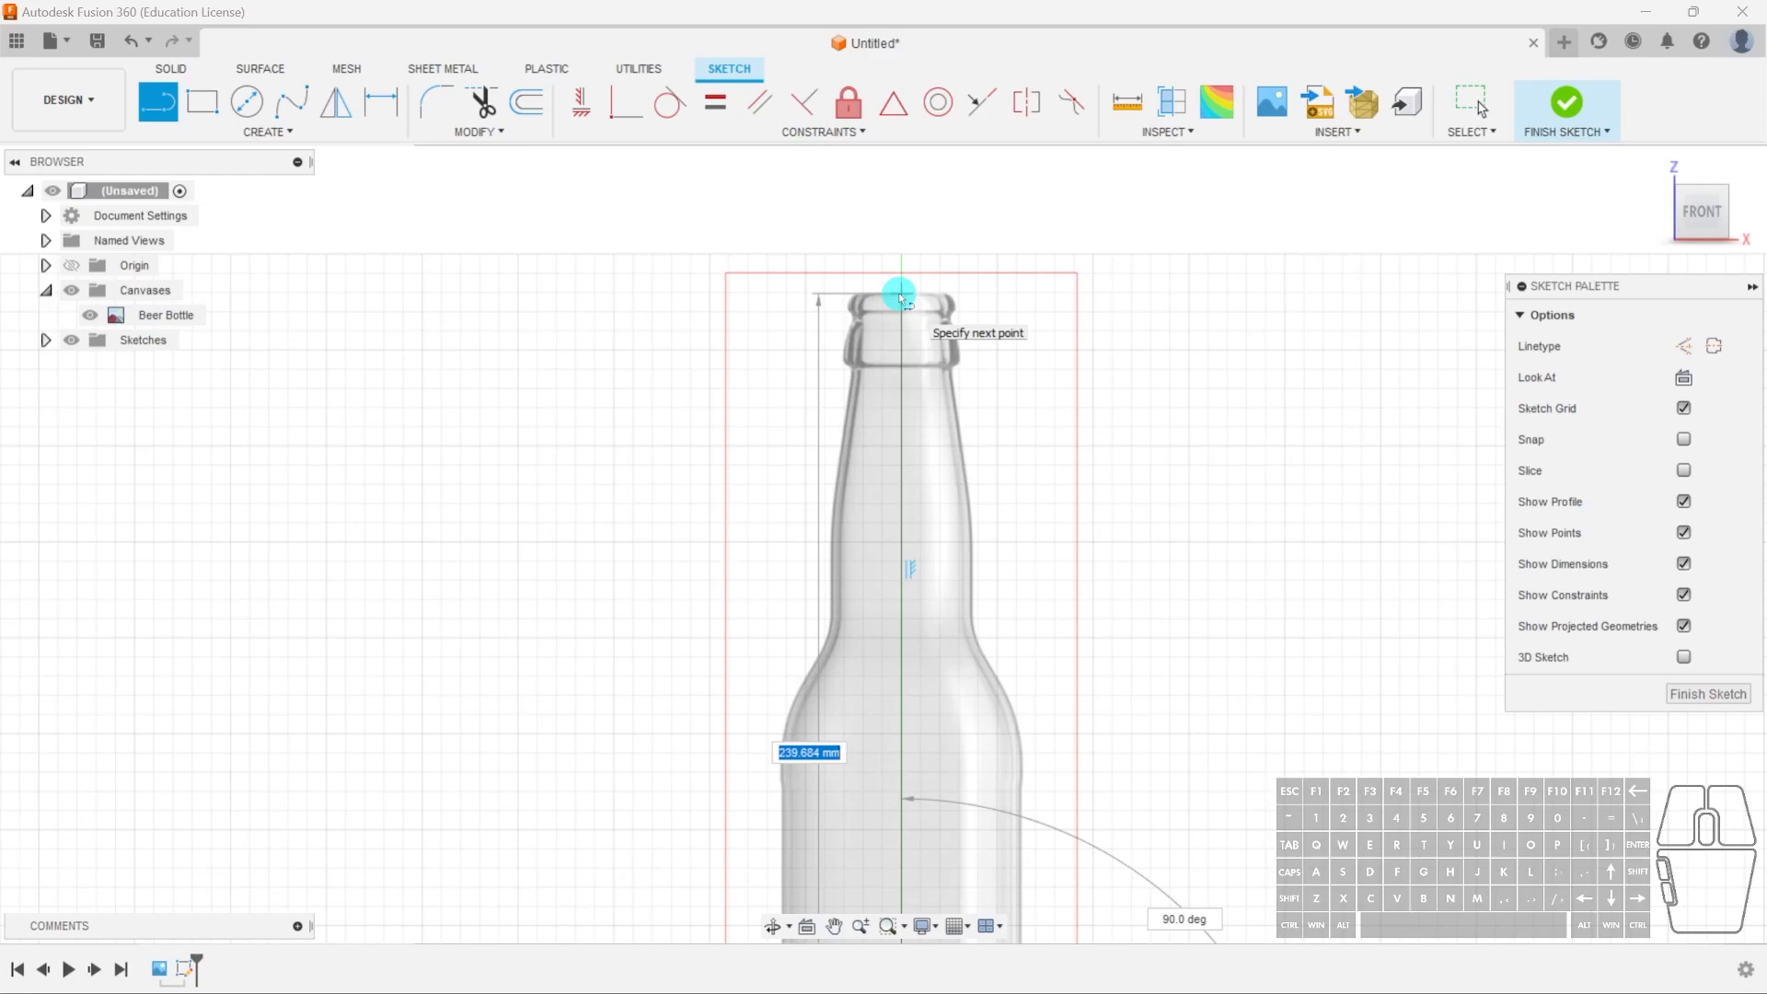
type("240")
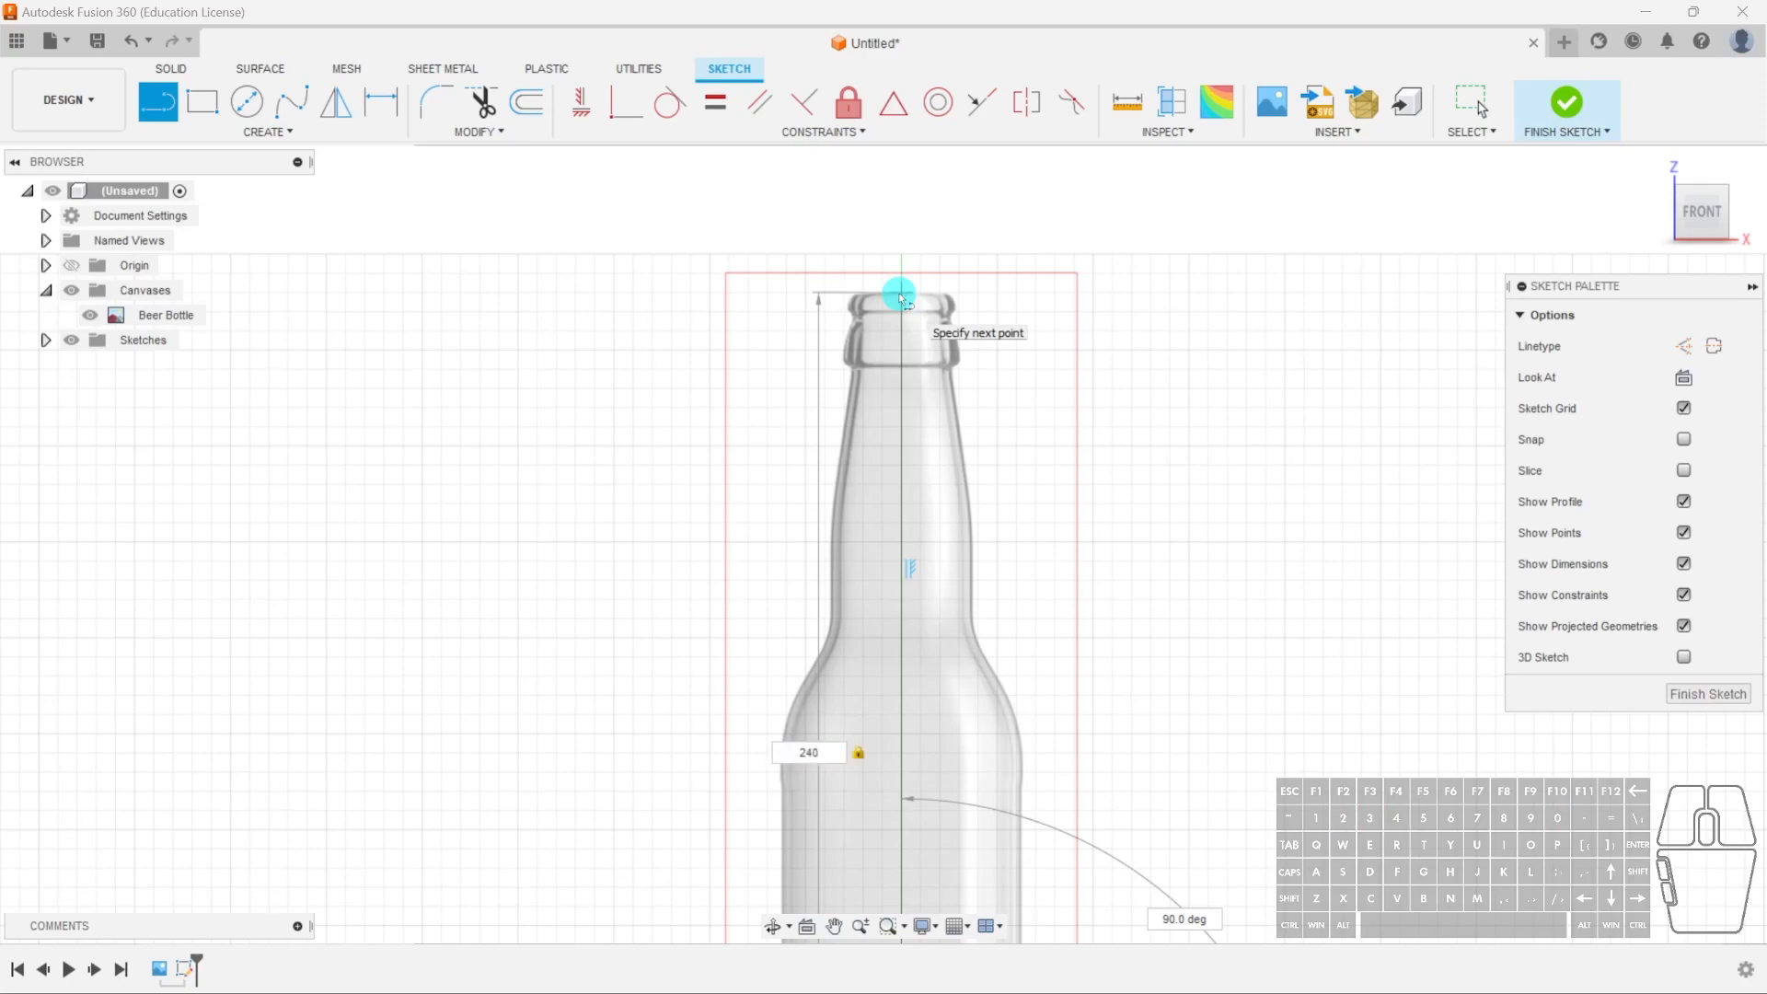
key("Return")
key("Escape")
scroll(1178, 644, "down", 5)
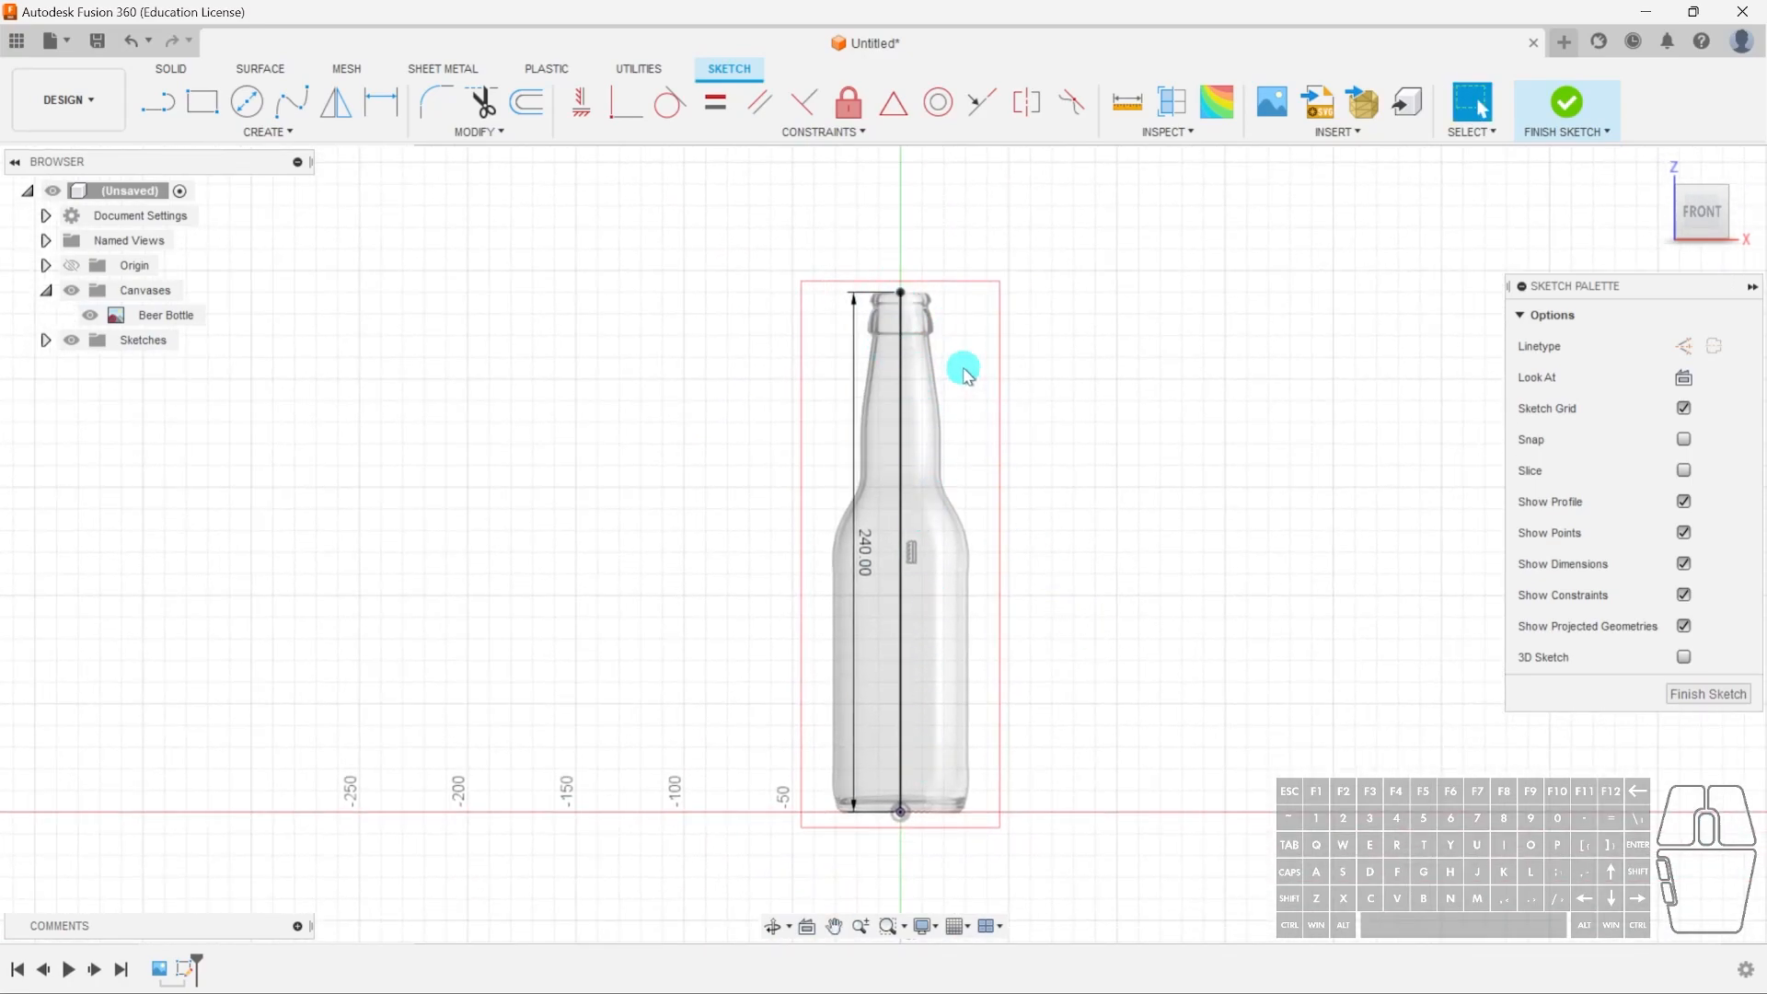
- Sketch a 10.5 mm horizontal line from the centre line's upper end toward the mouth's right edge and place its dimension above the bottle
left_click(158, 104)
scroll(911, 293, "up", 5)
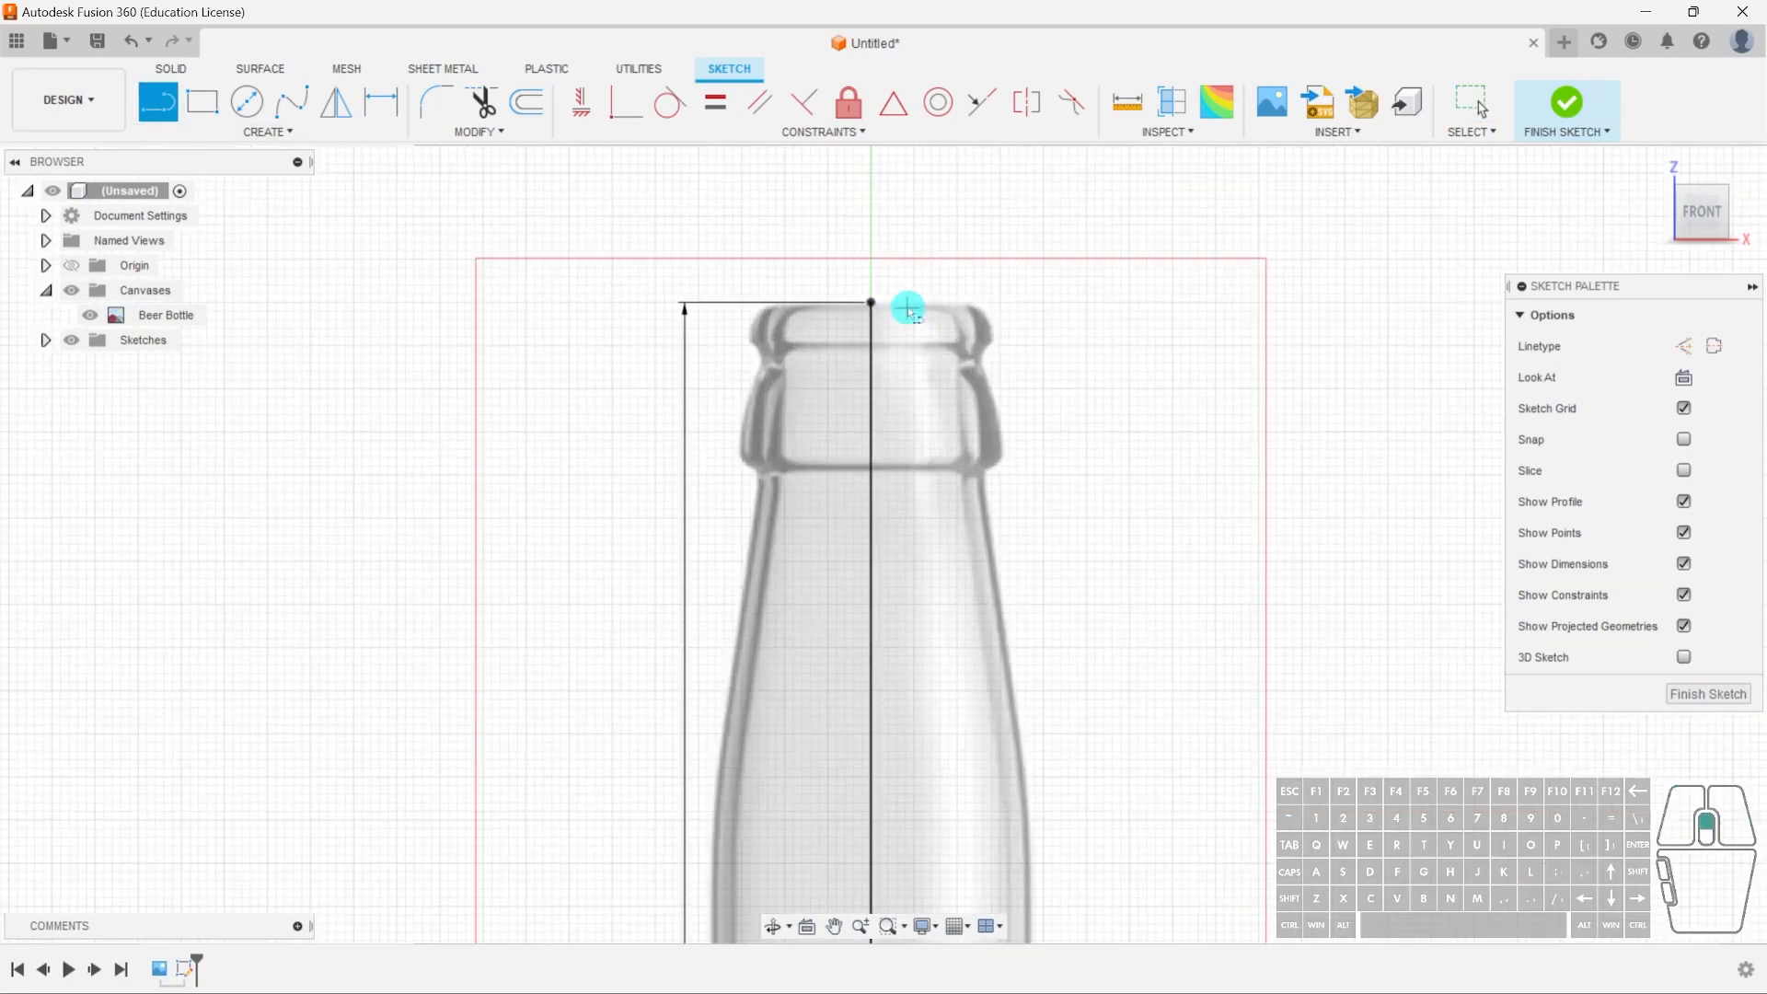
left_click(870, 304)
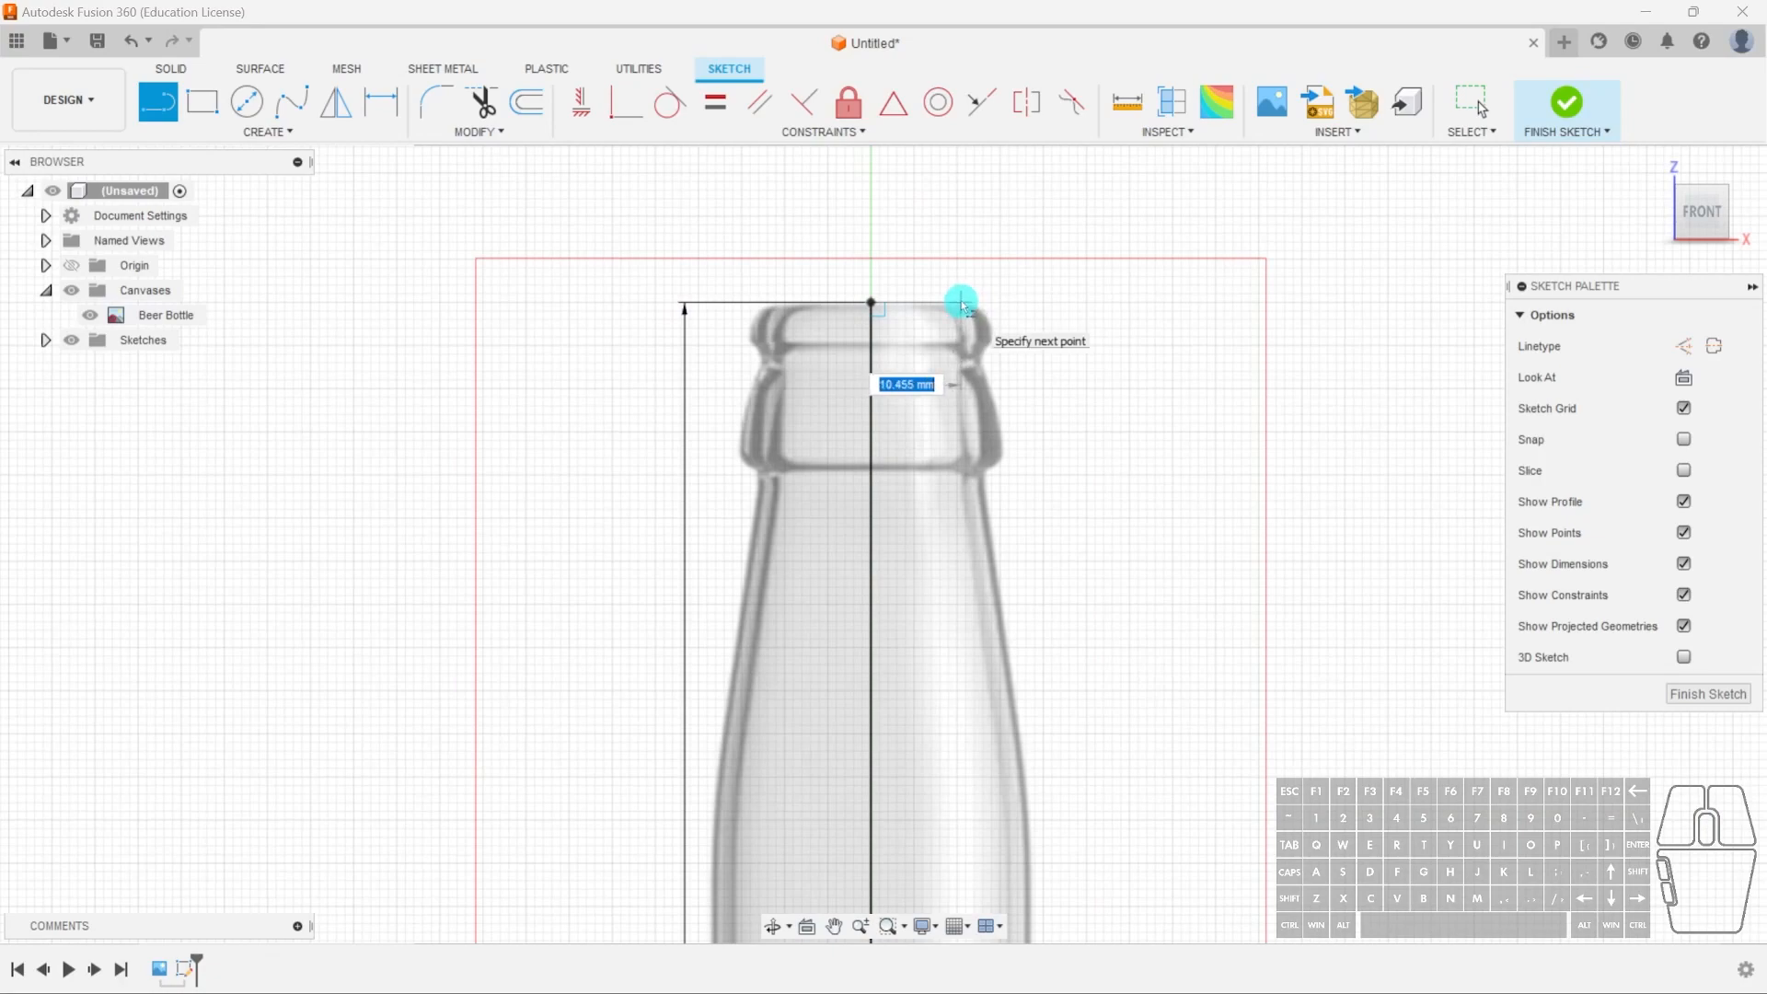
type("10.5")
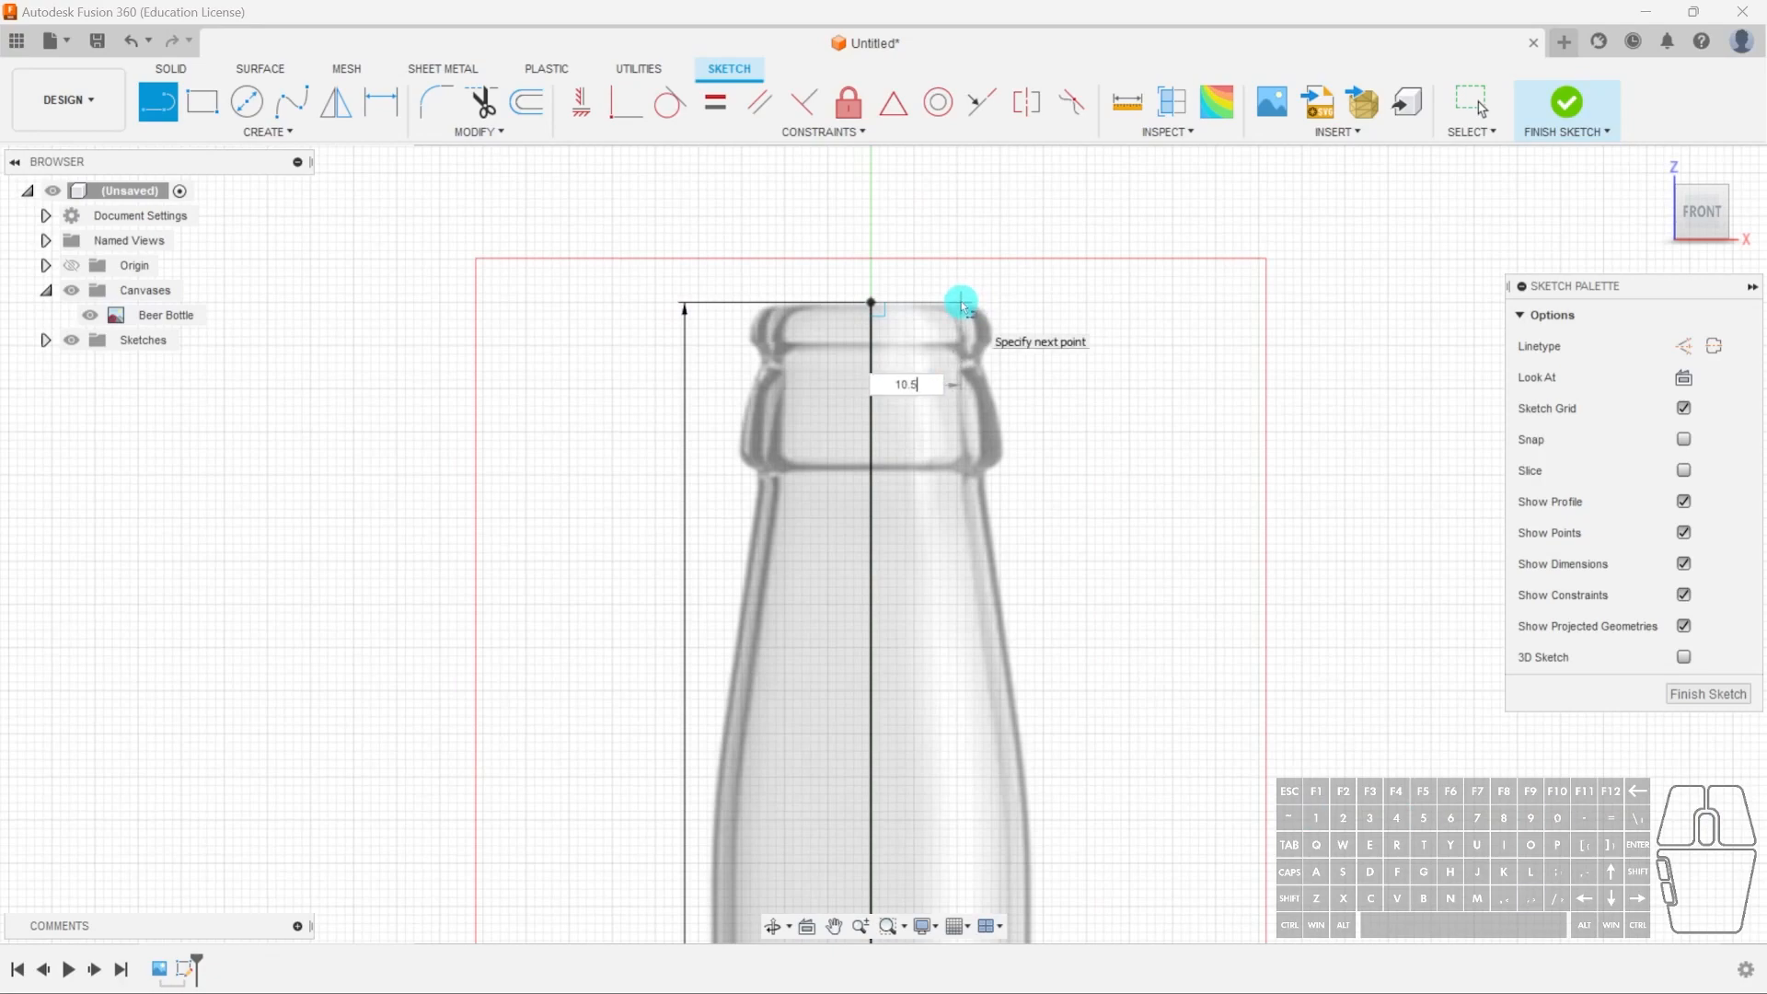
key("Tab")
left_click(963, 305)
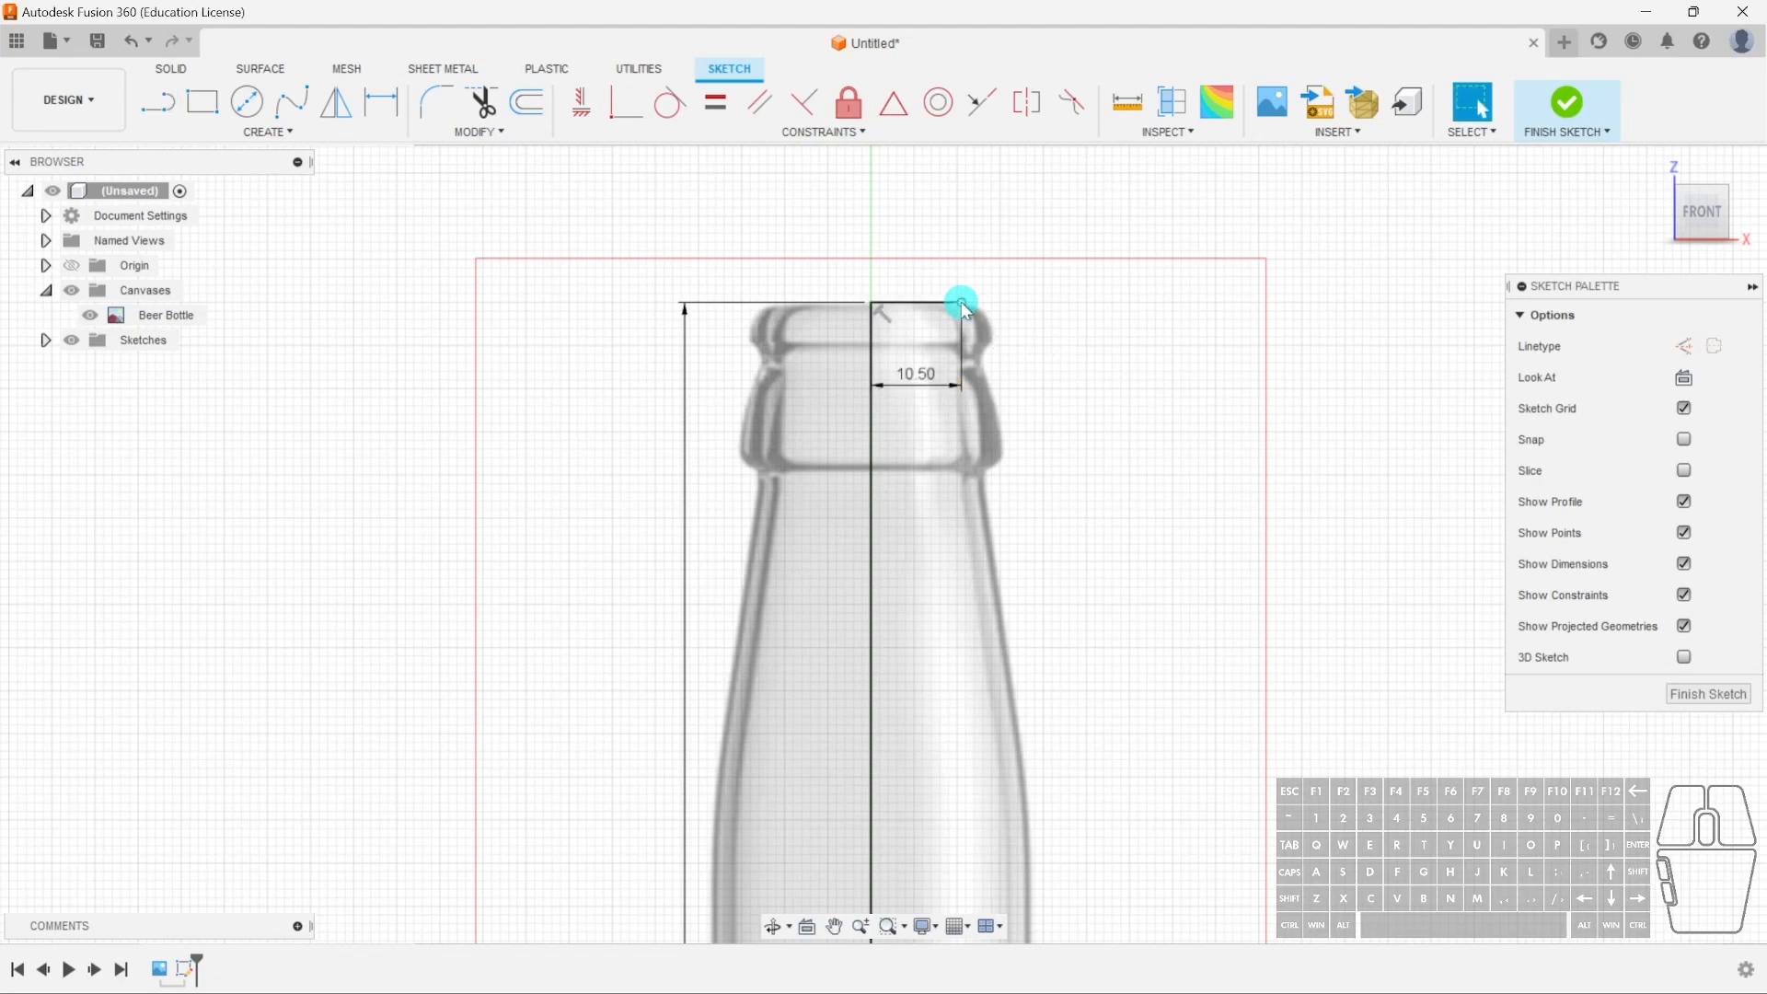
key("Escape")
left_click_drag(961, 378, 923, 272)
- Sketch a 31 mm horizontal line from the origin along the bottle's base toward its right edge
scroll(1092, 688, "down", 1)
scroll(1093, 686, "down", 2)
middle_click_drag(1144, 783, 1093, 362)
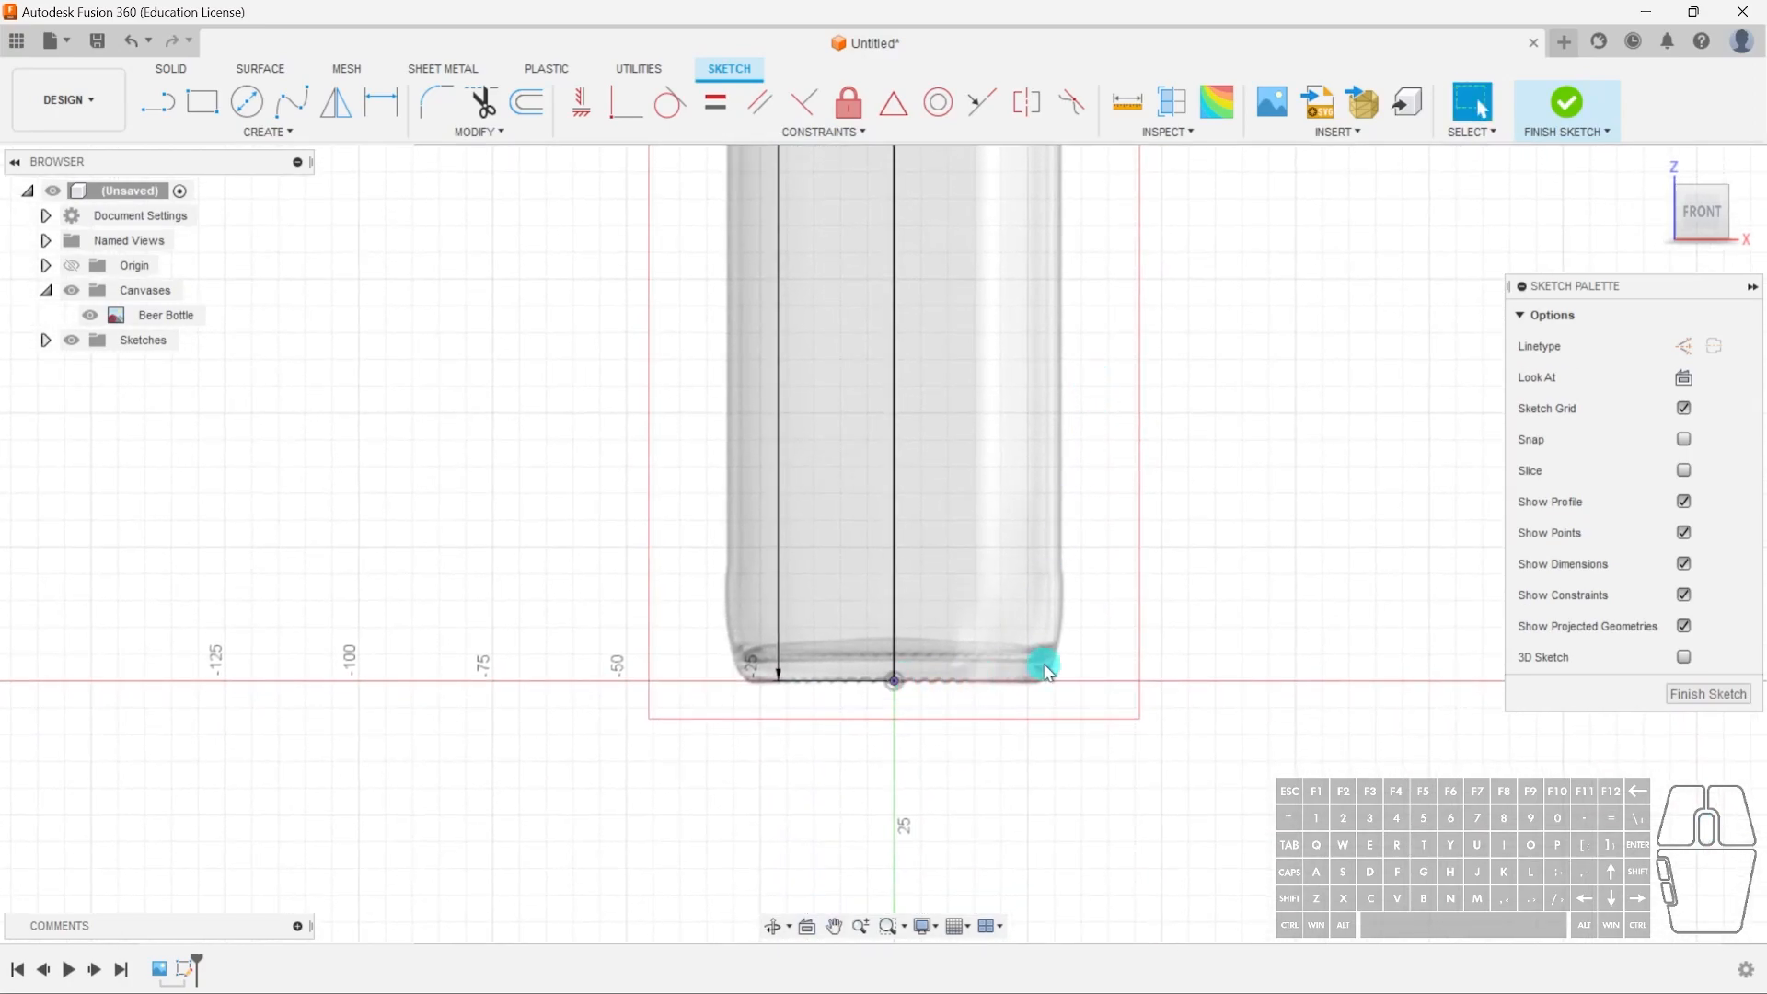
left_click(158, 102)
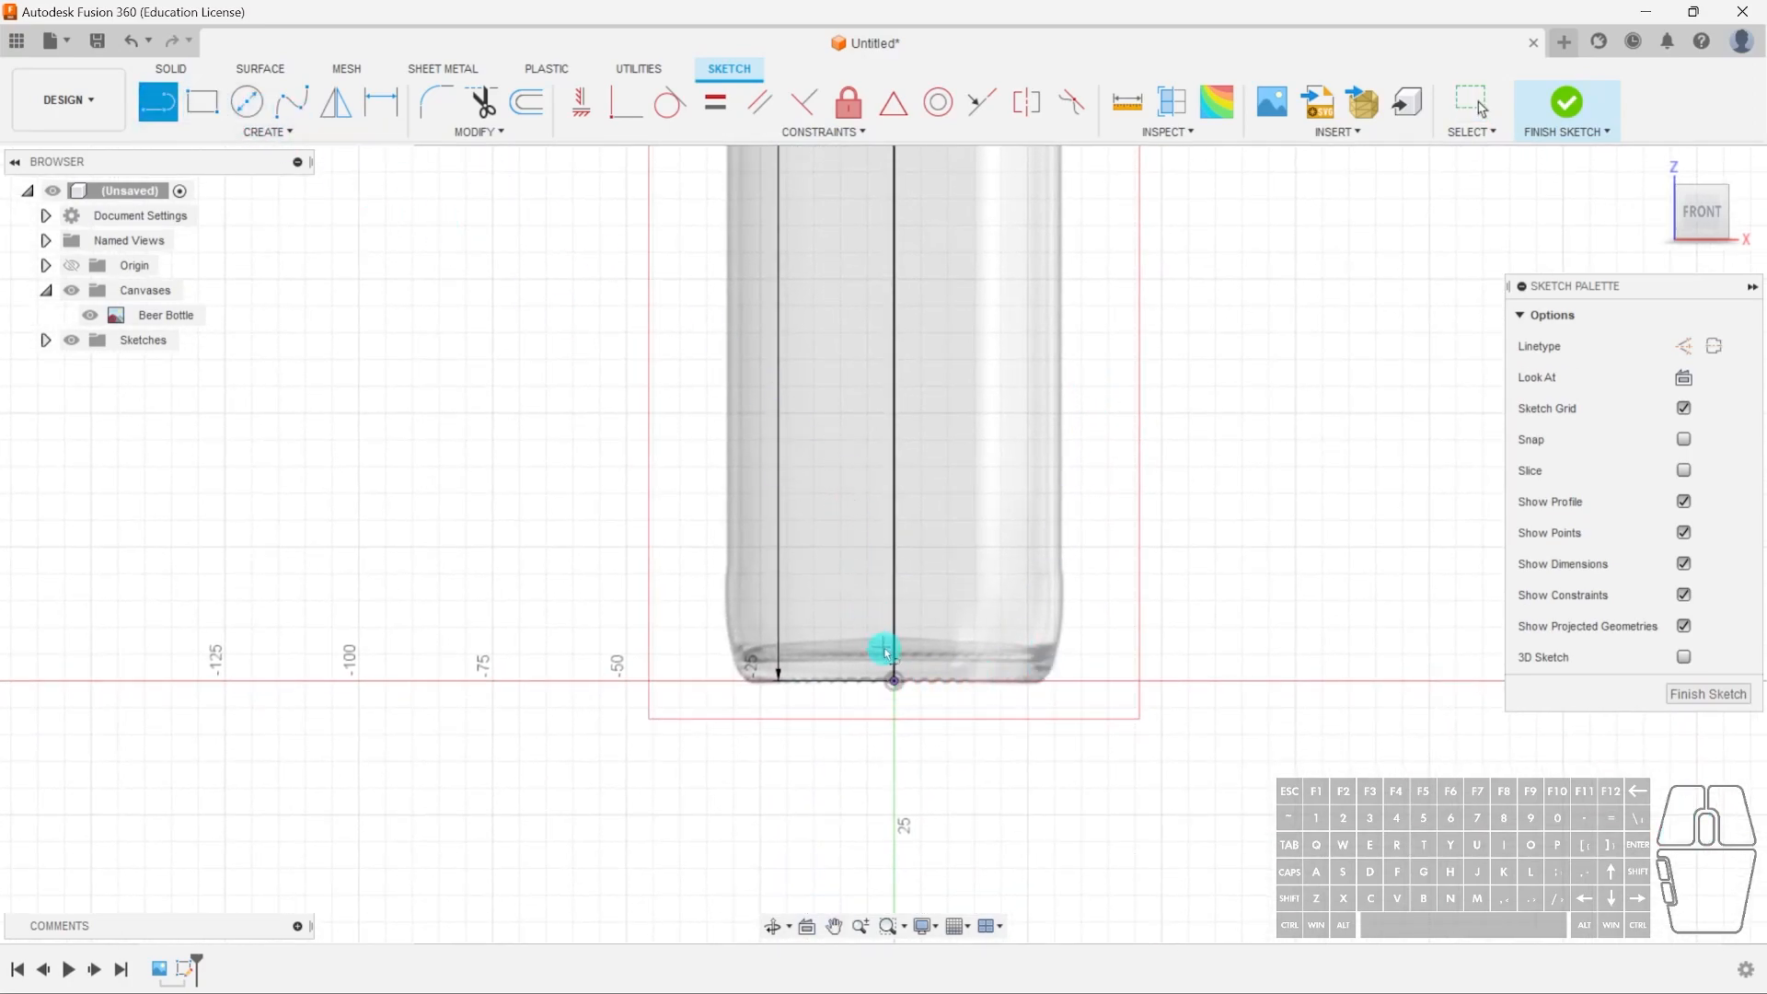
left_click(894, 681)
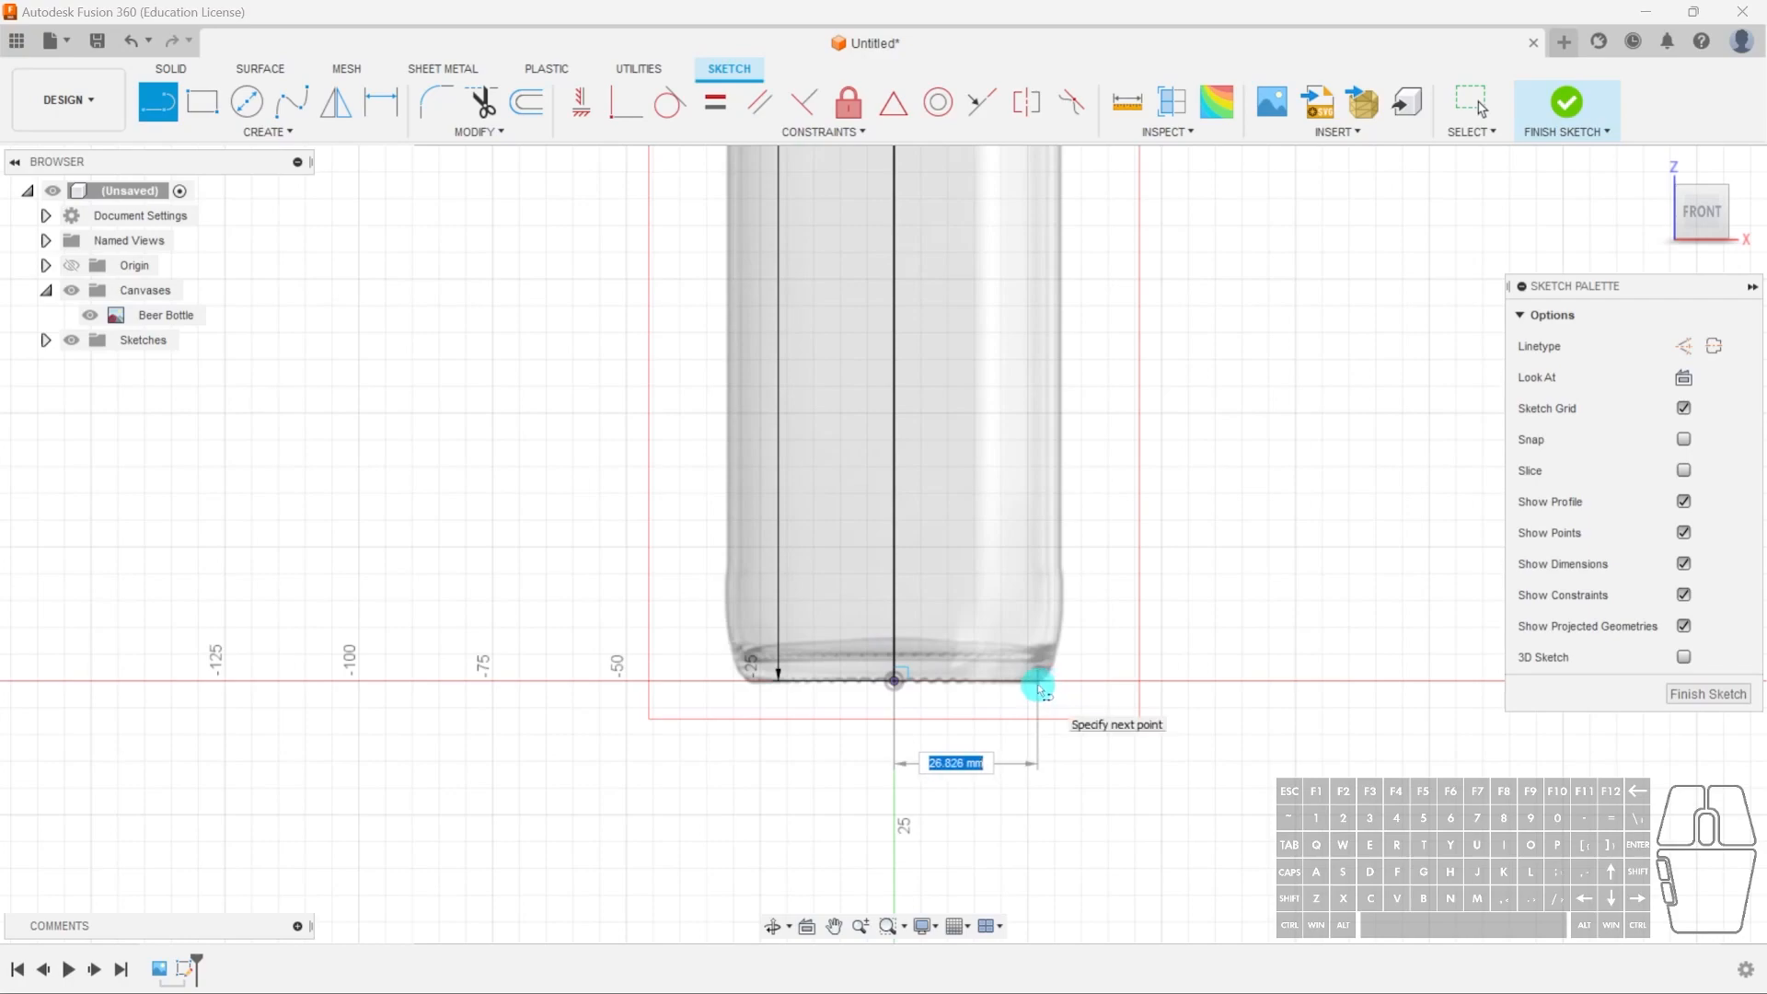
type("27")
key("Tab")
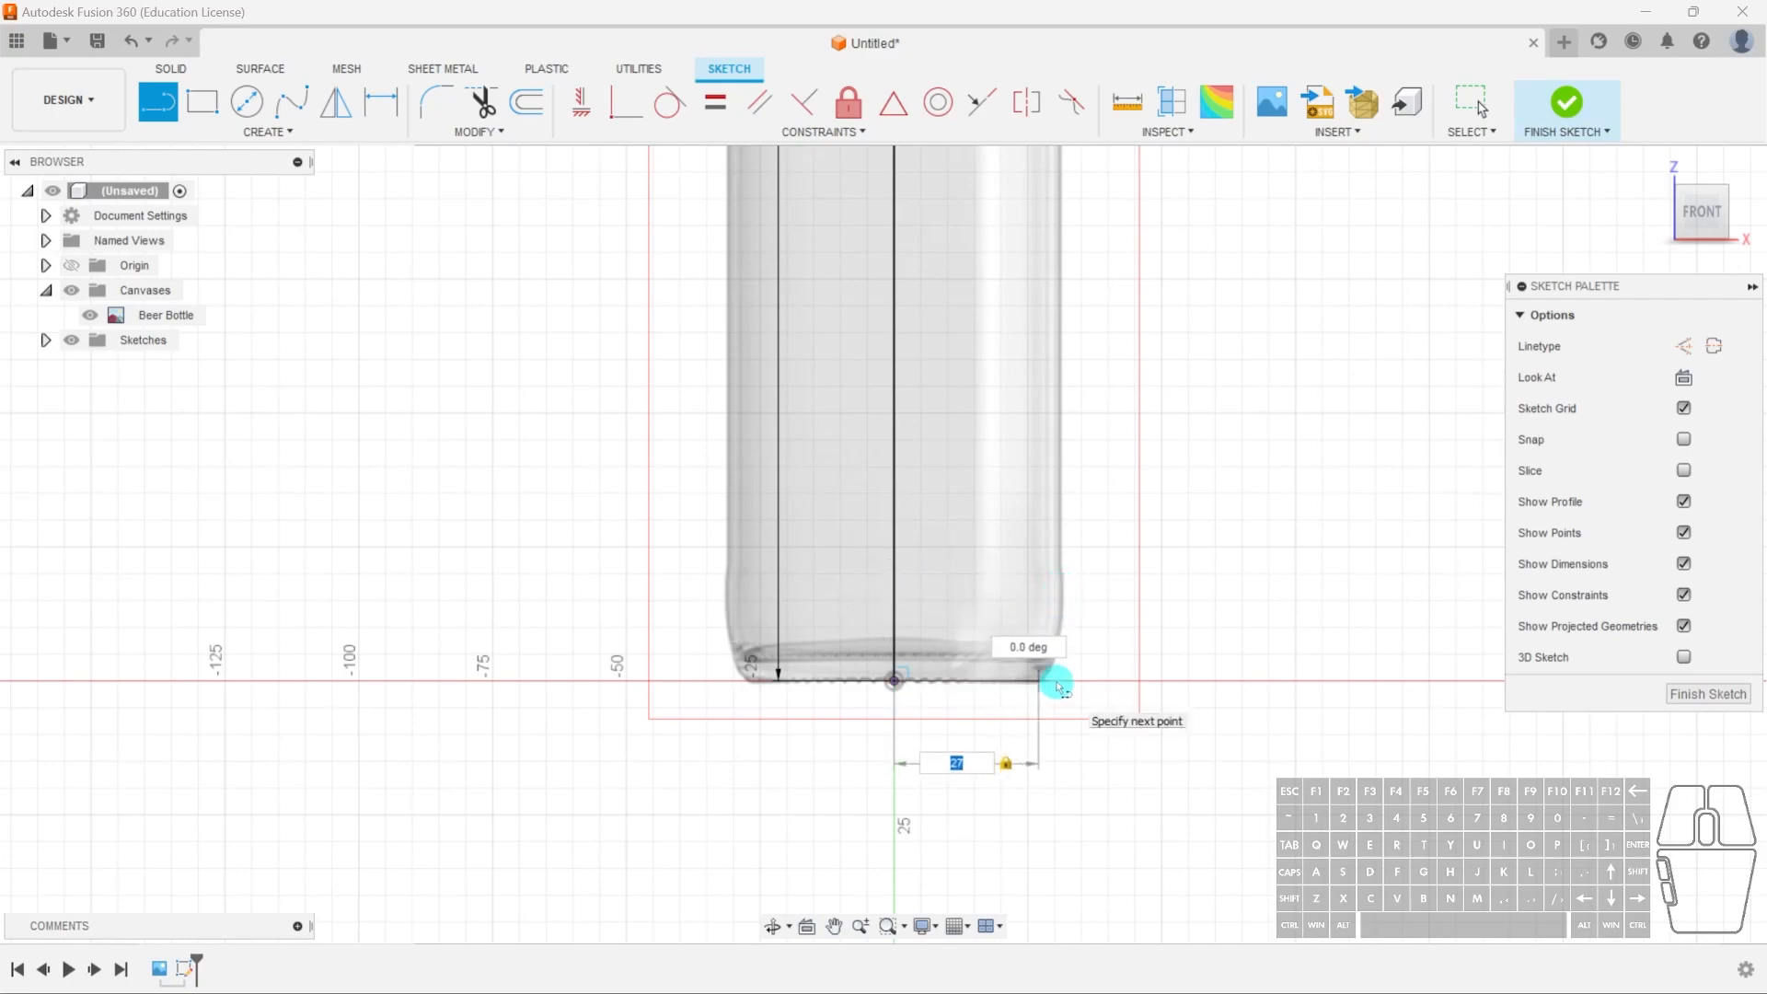
key("Escape")
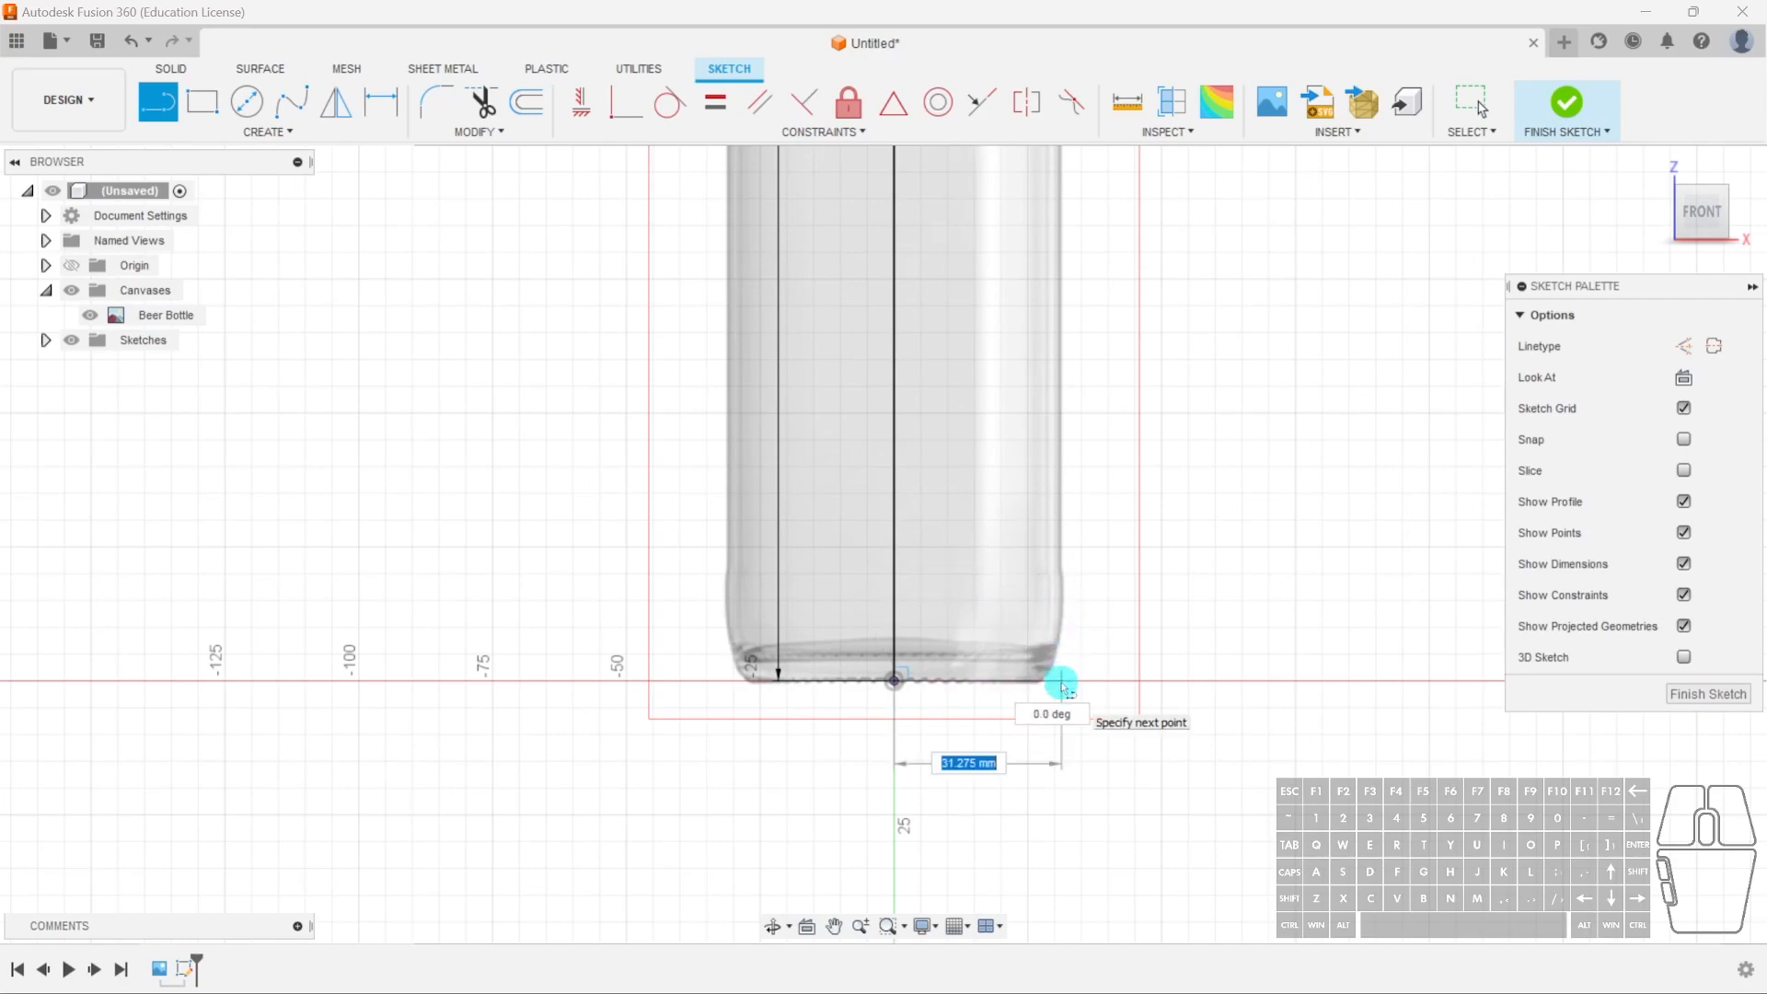
key("Tab")
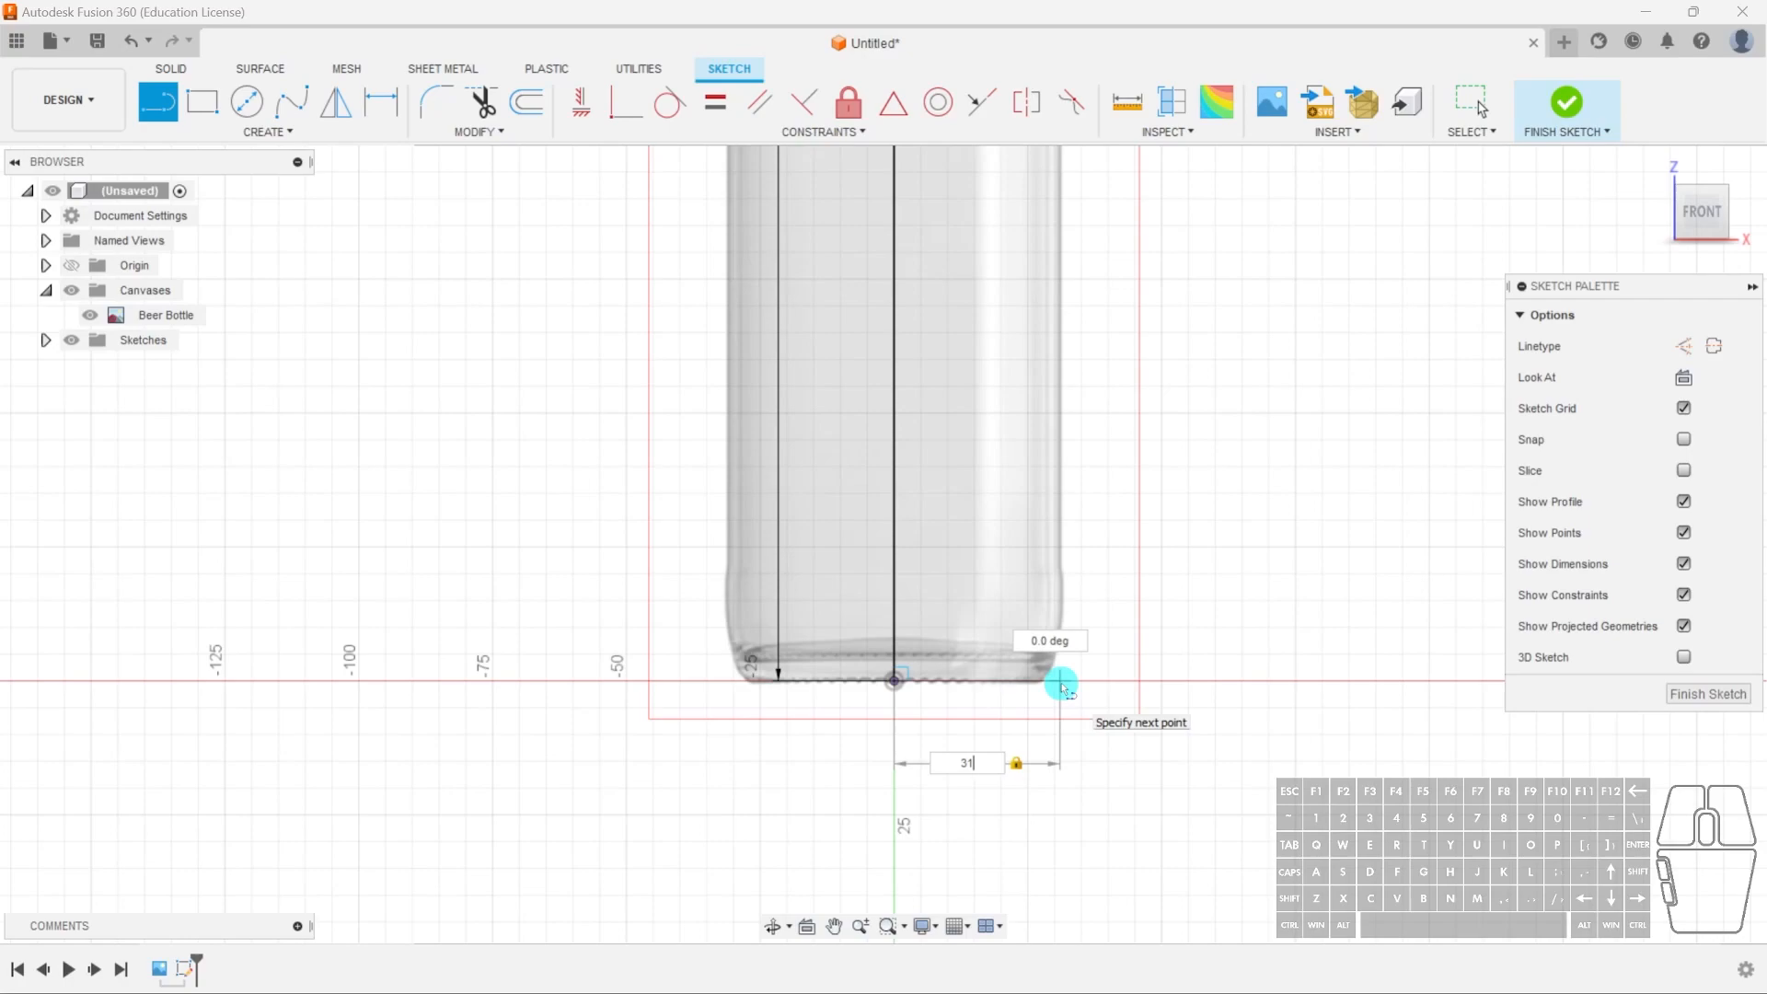
key("Return")
key("Escape")
- Sketch a vertical line about 120 mm long from the base line's outer end up the bottle's straight side to the shoulder
scroll(1135, 630, "down", 5)
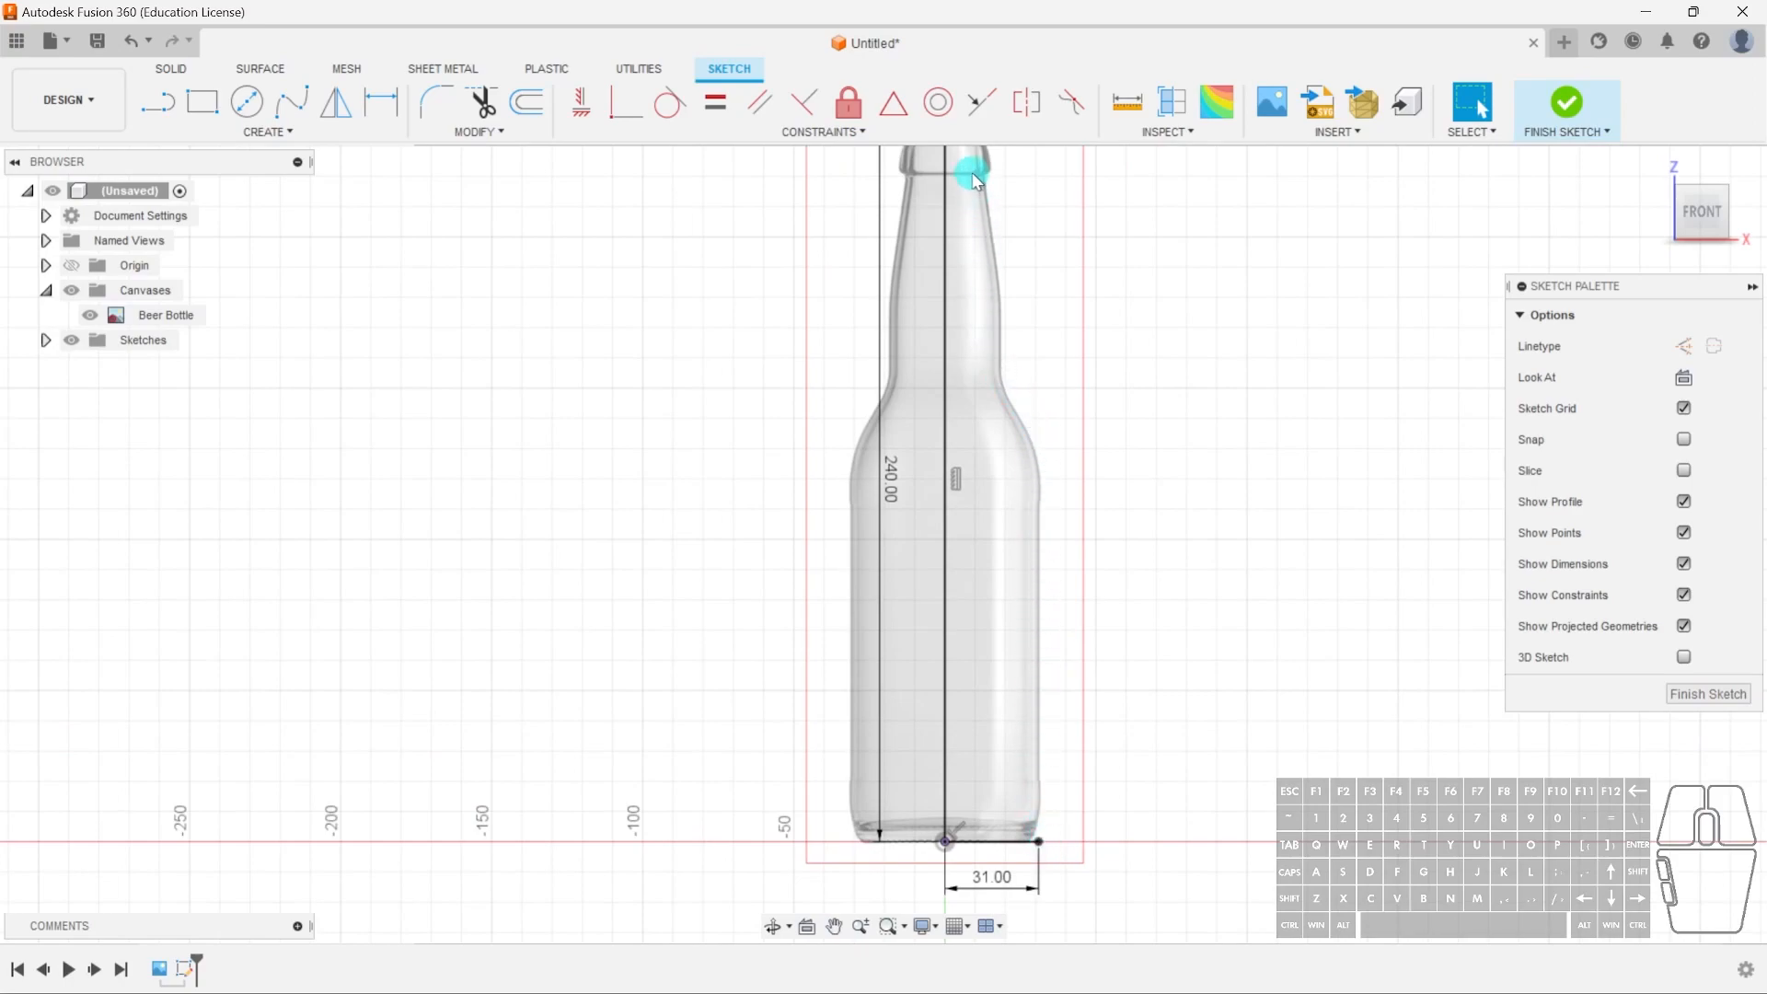
left_click(158, 102)
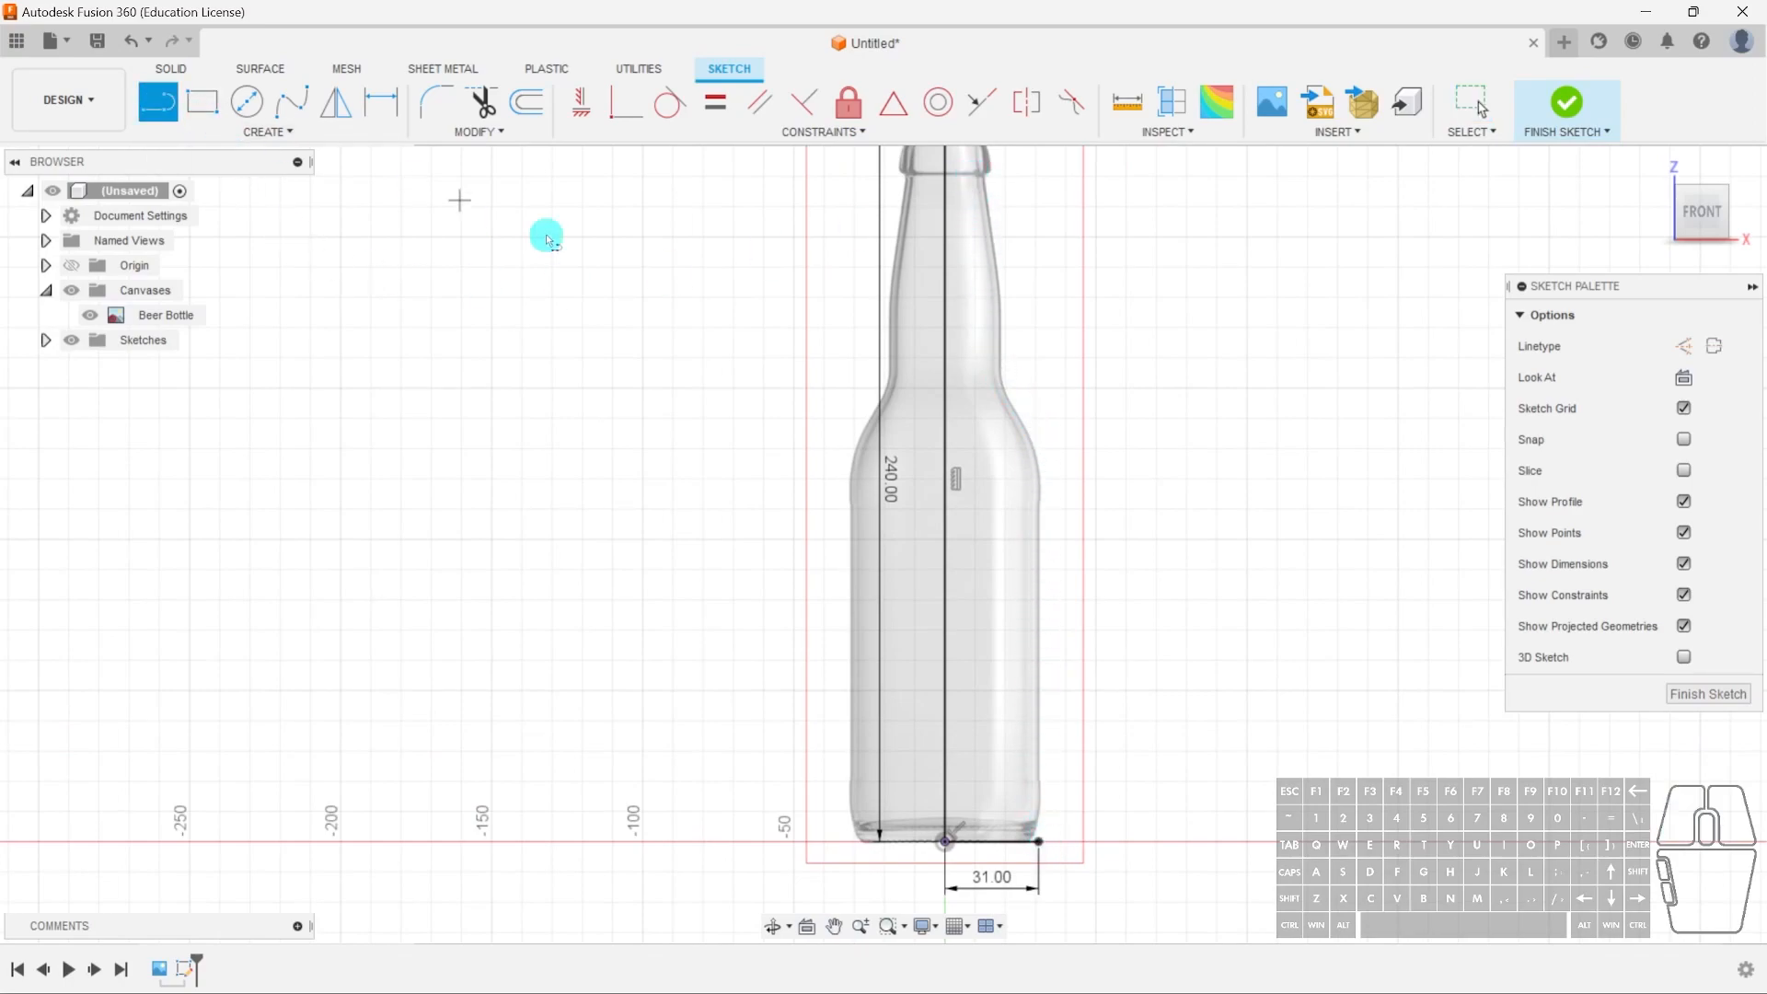
left_click(1039, 837)
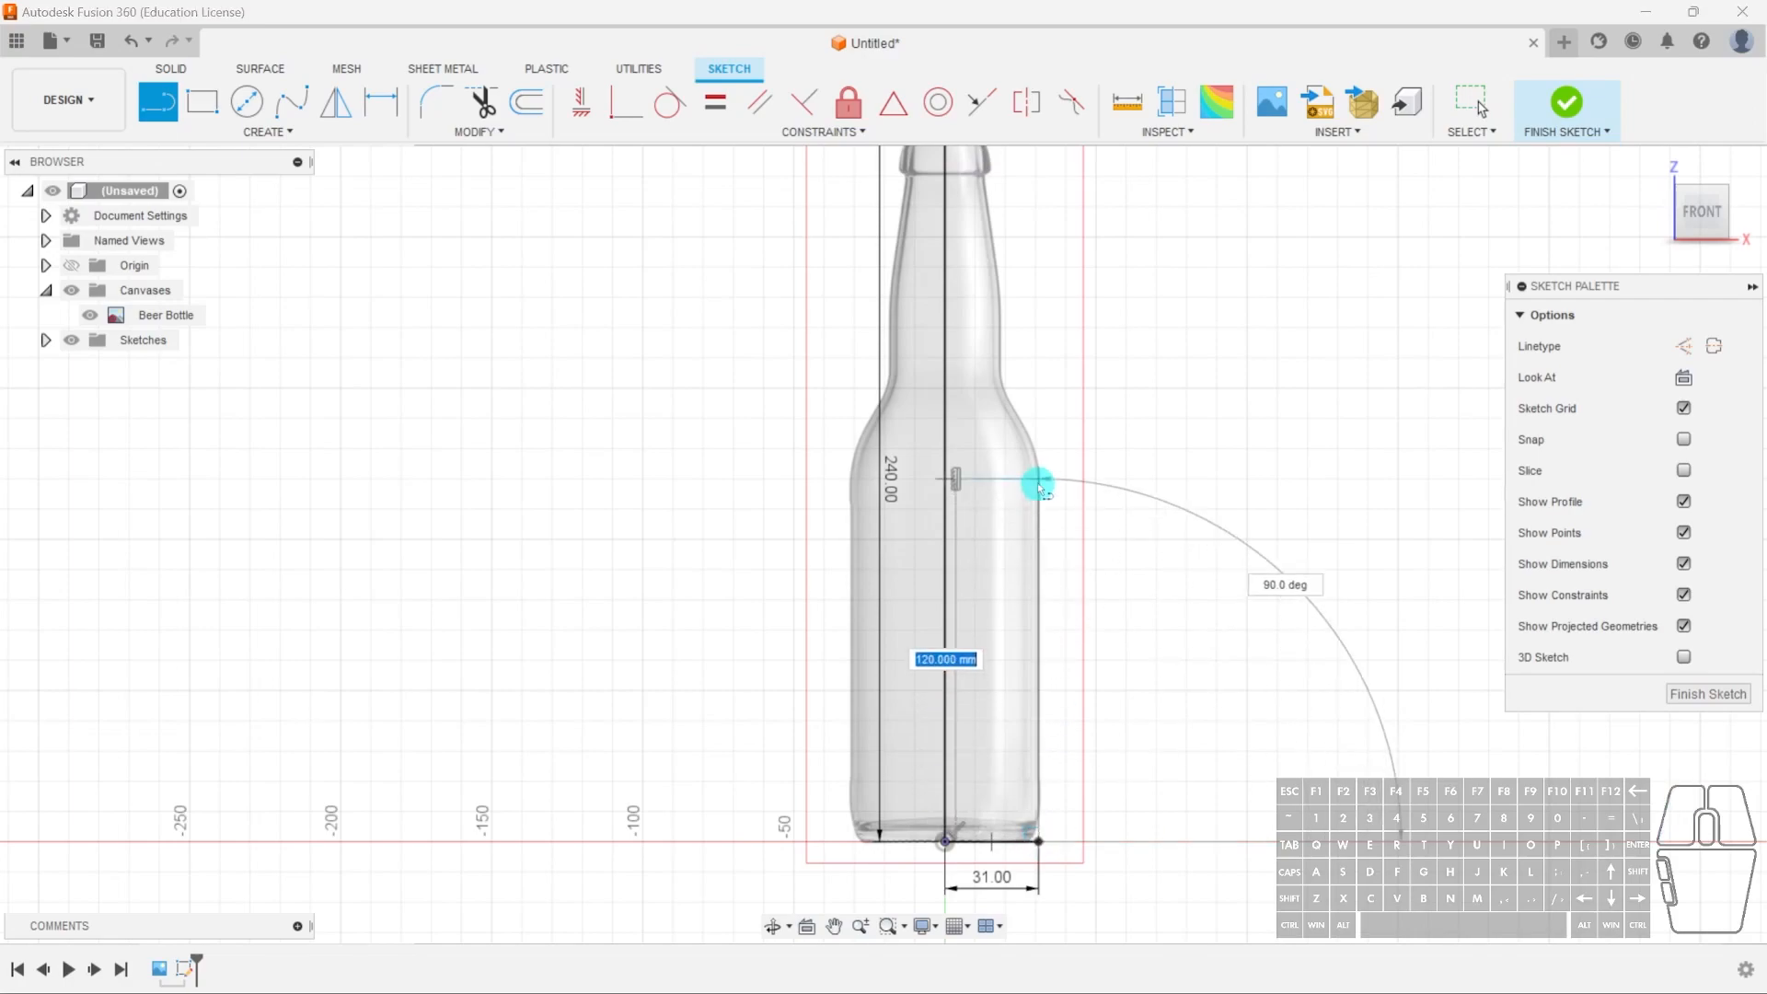
left_click(1038, 477)
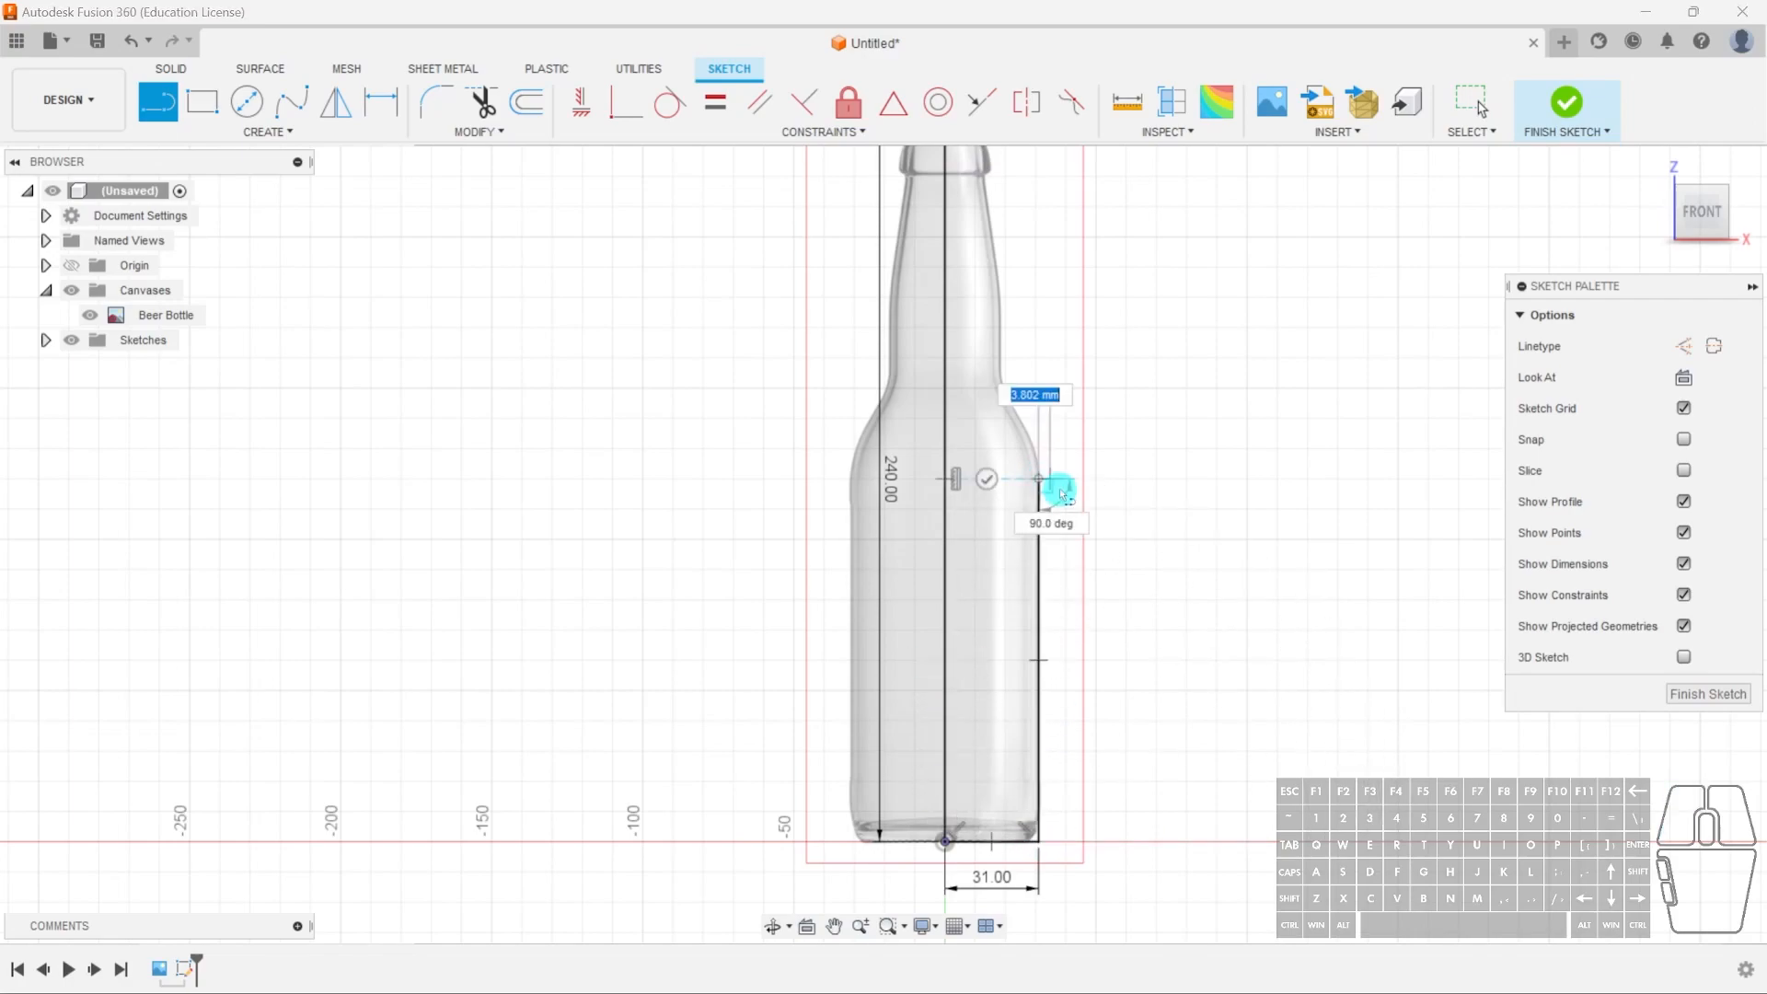
- Try to trace the bottle's shoulder with an arc from the vertical side line's upper end, and undo it
scroll(1038, 474, "up", 5)
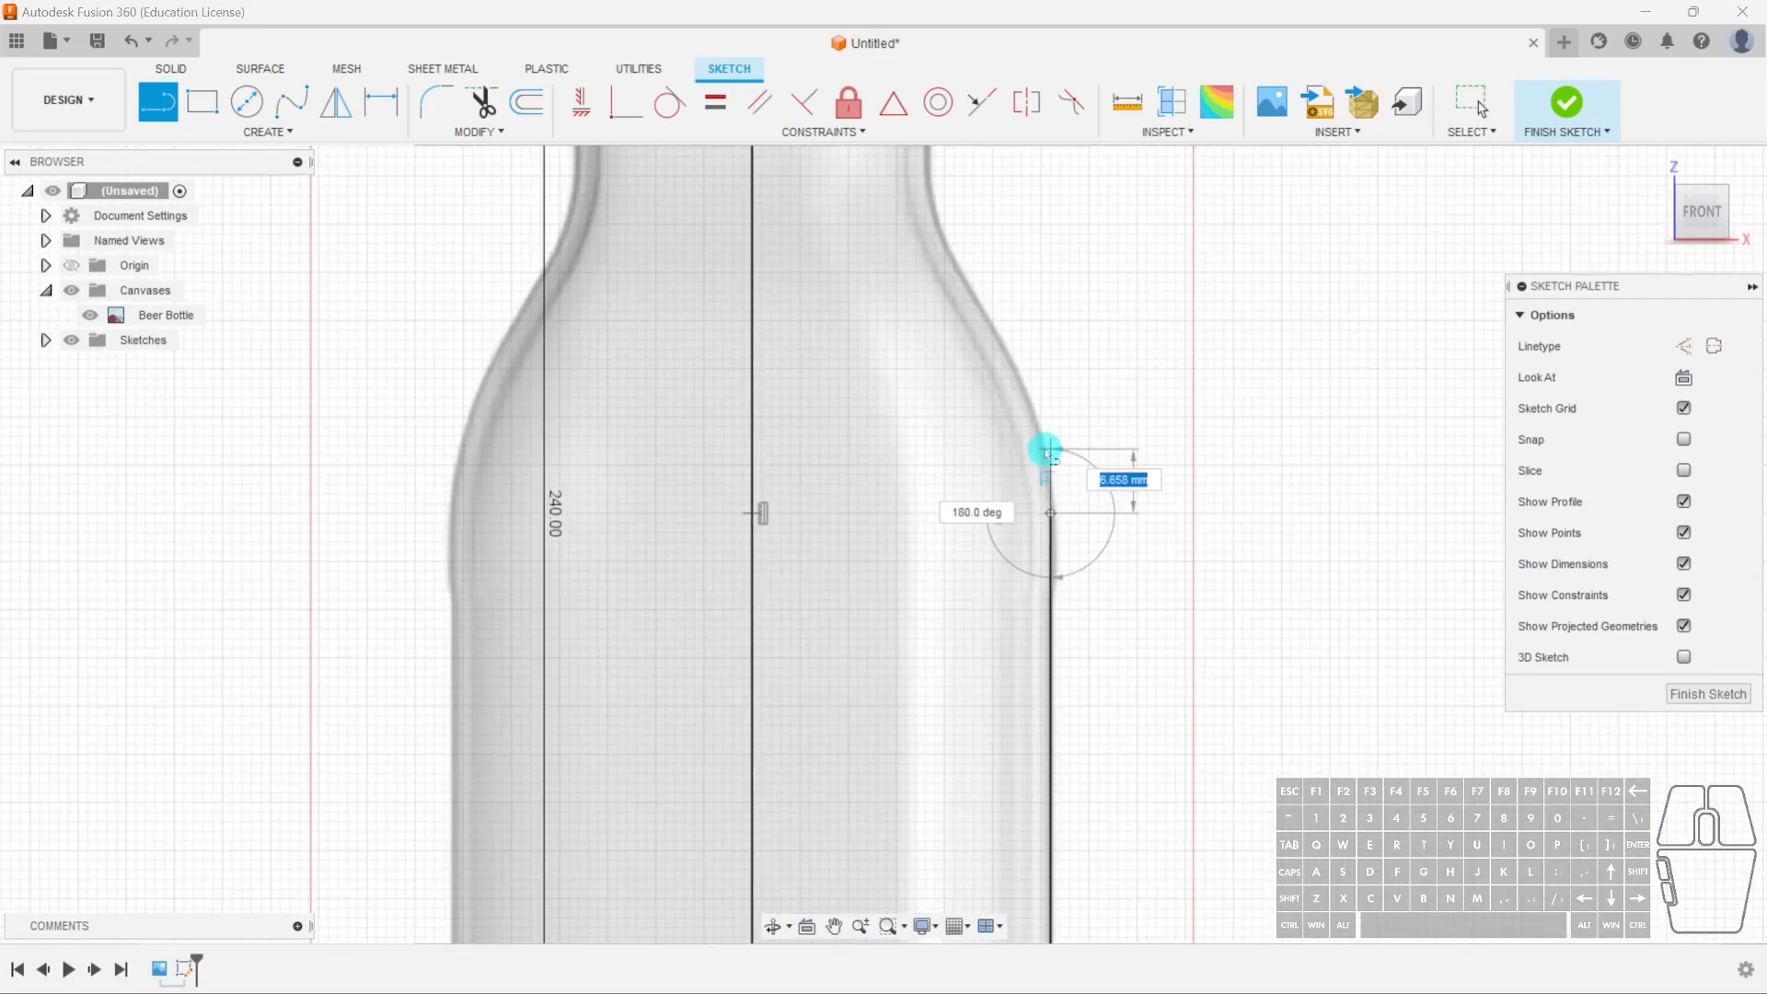
left_click(1039, 435)
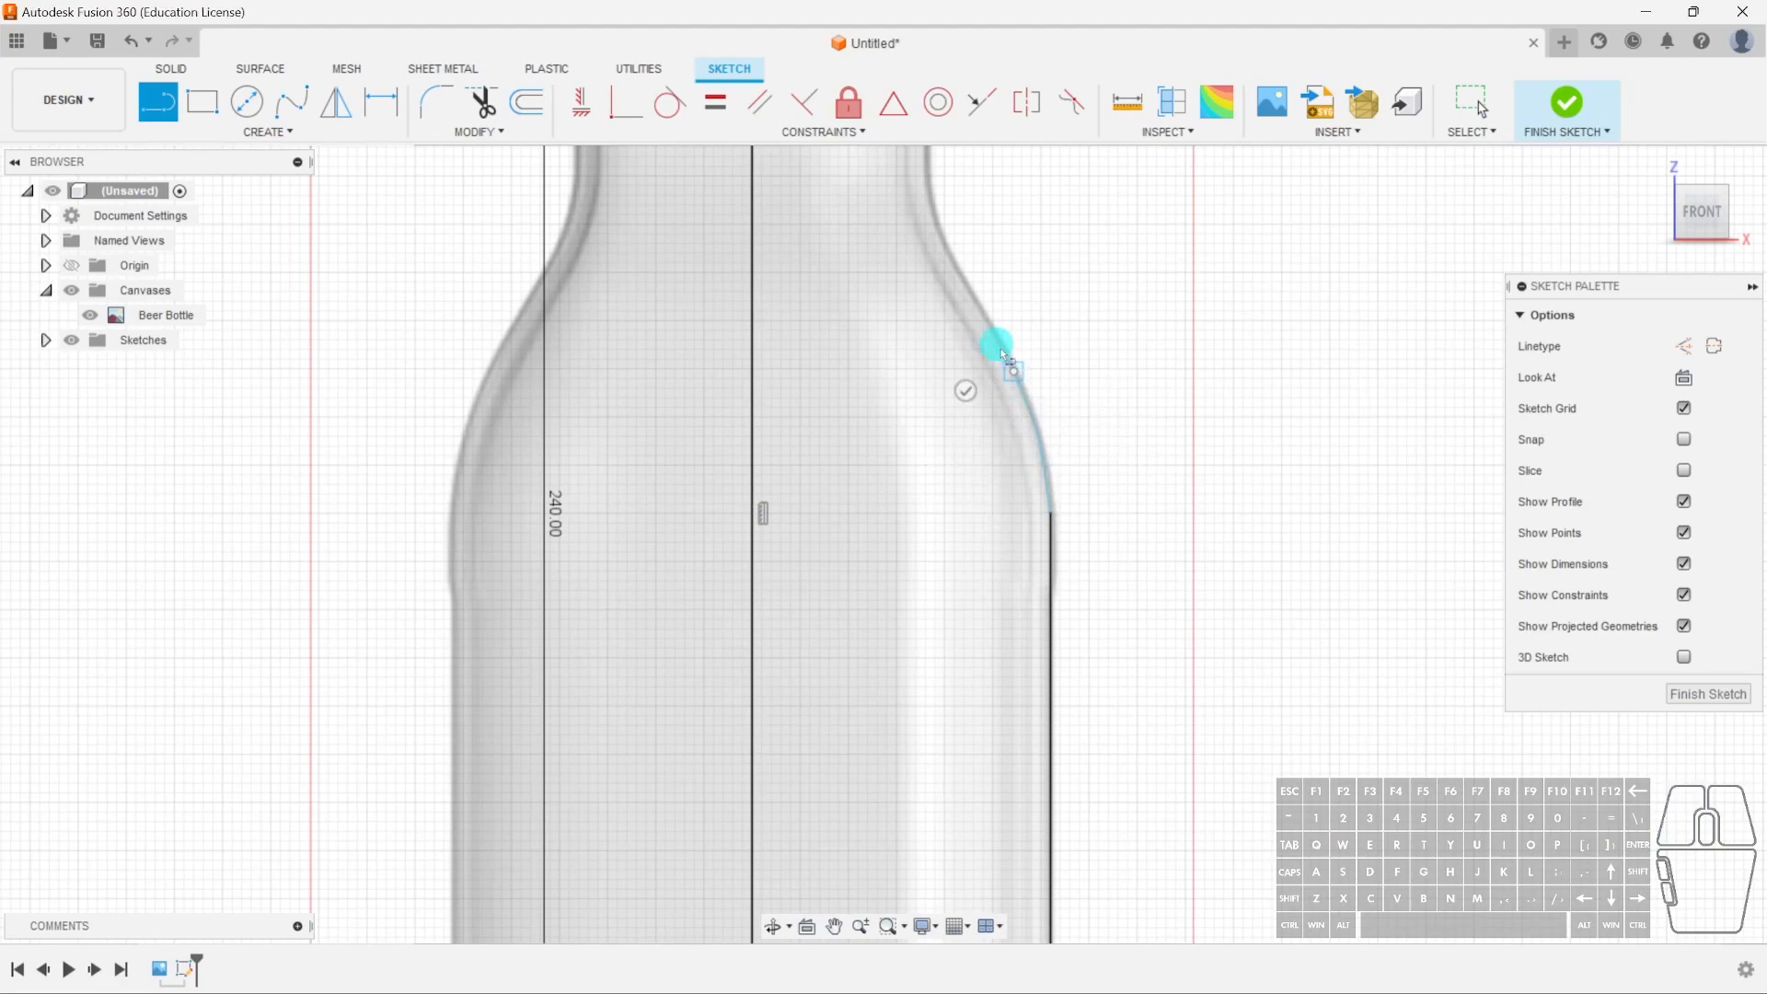
left_click(979, 316)
key("ctrl+z")
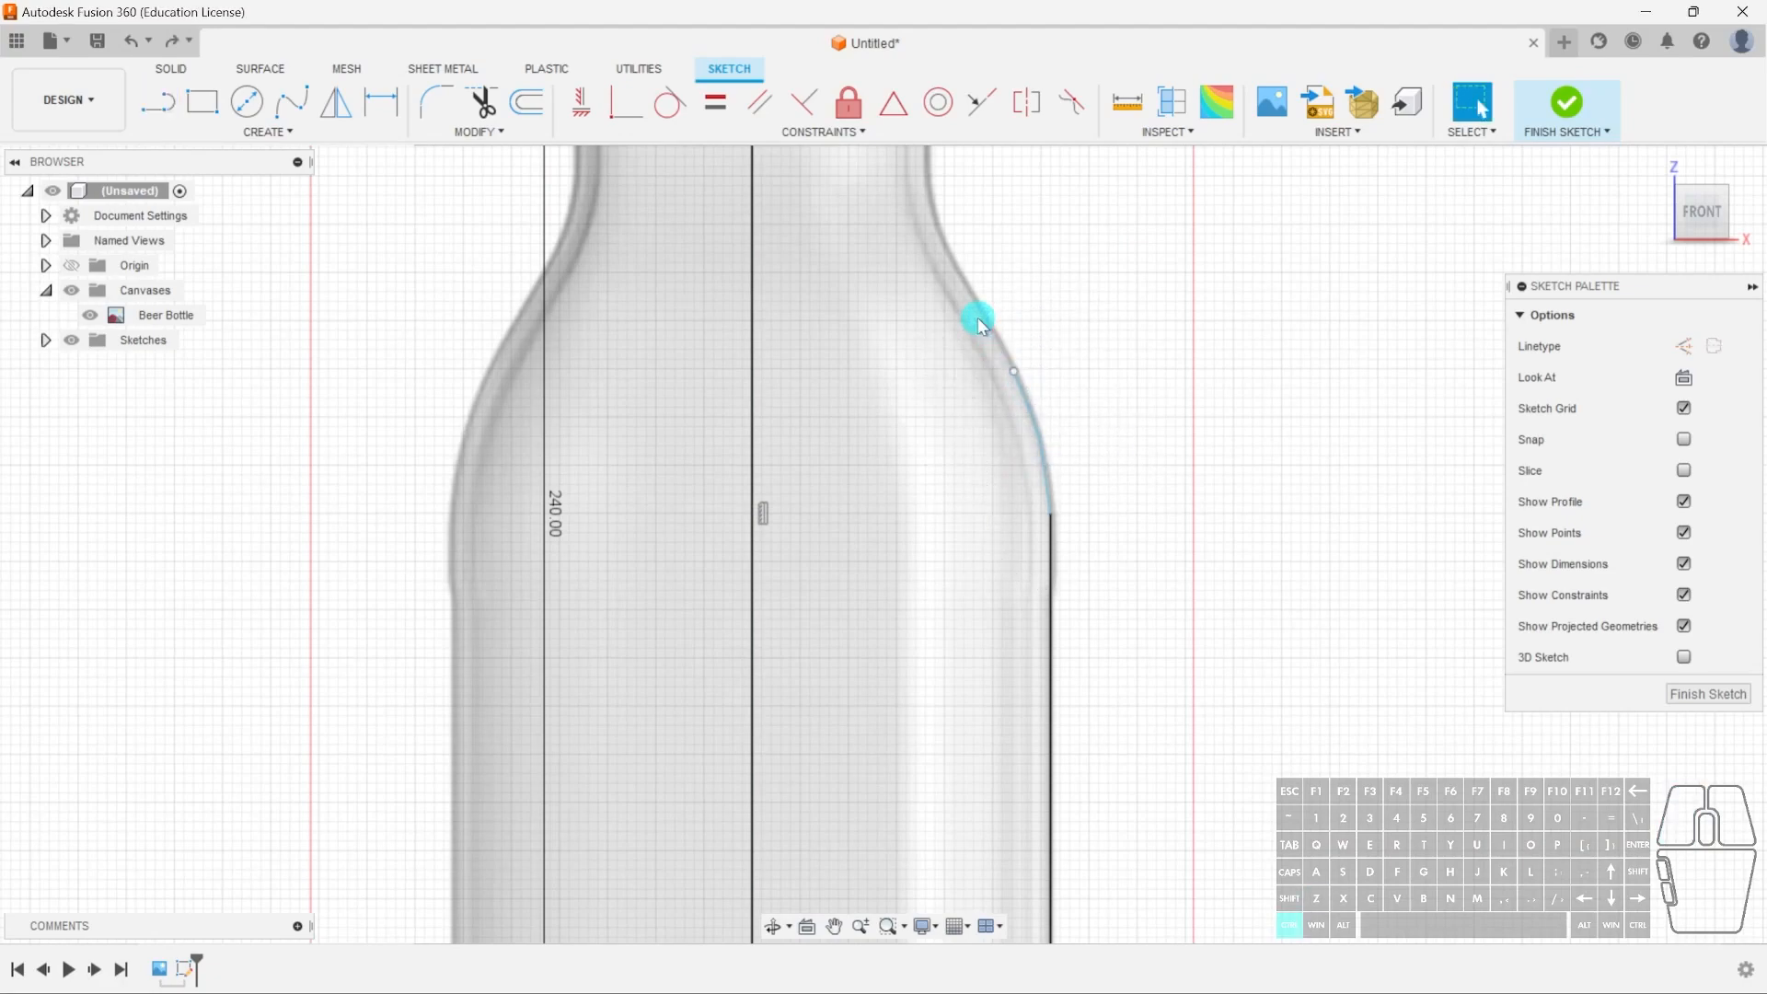
- Start a fit point spline at the vertical side line's upper end and place points along the shoulder and neck to just below the collar
scroll(1152, 594, "down", 6)
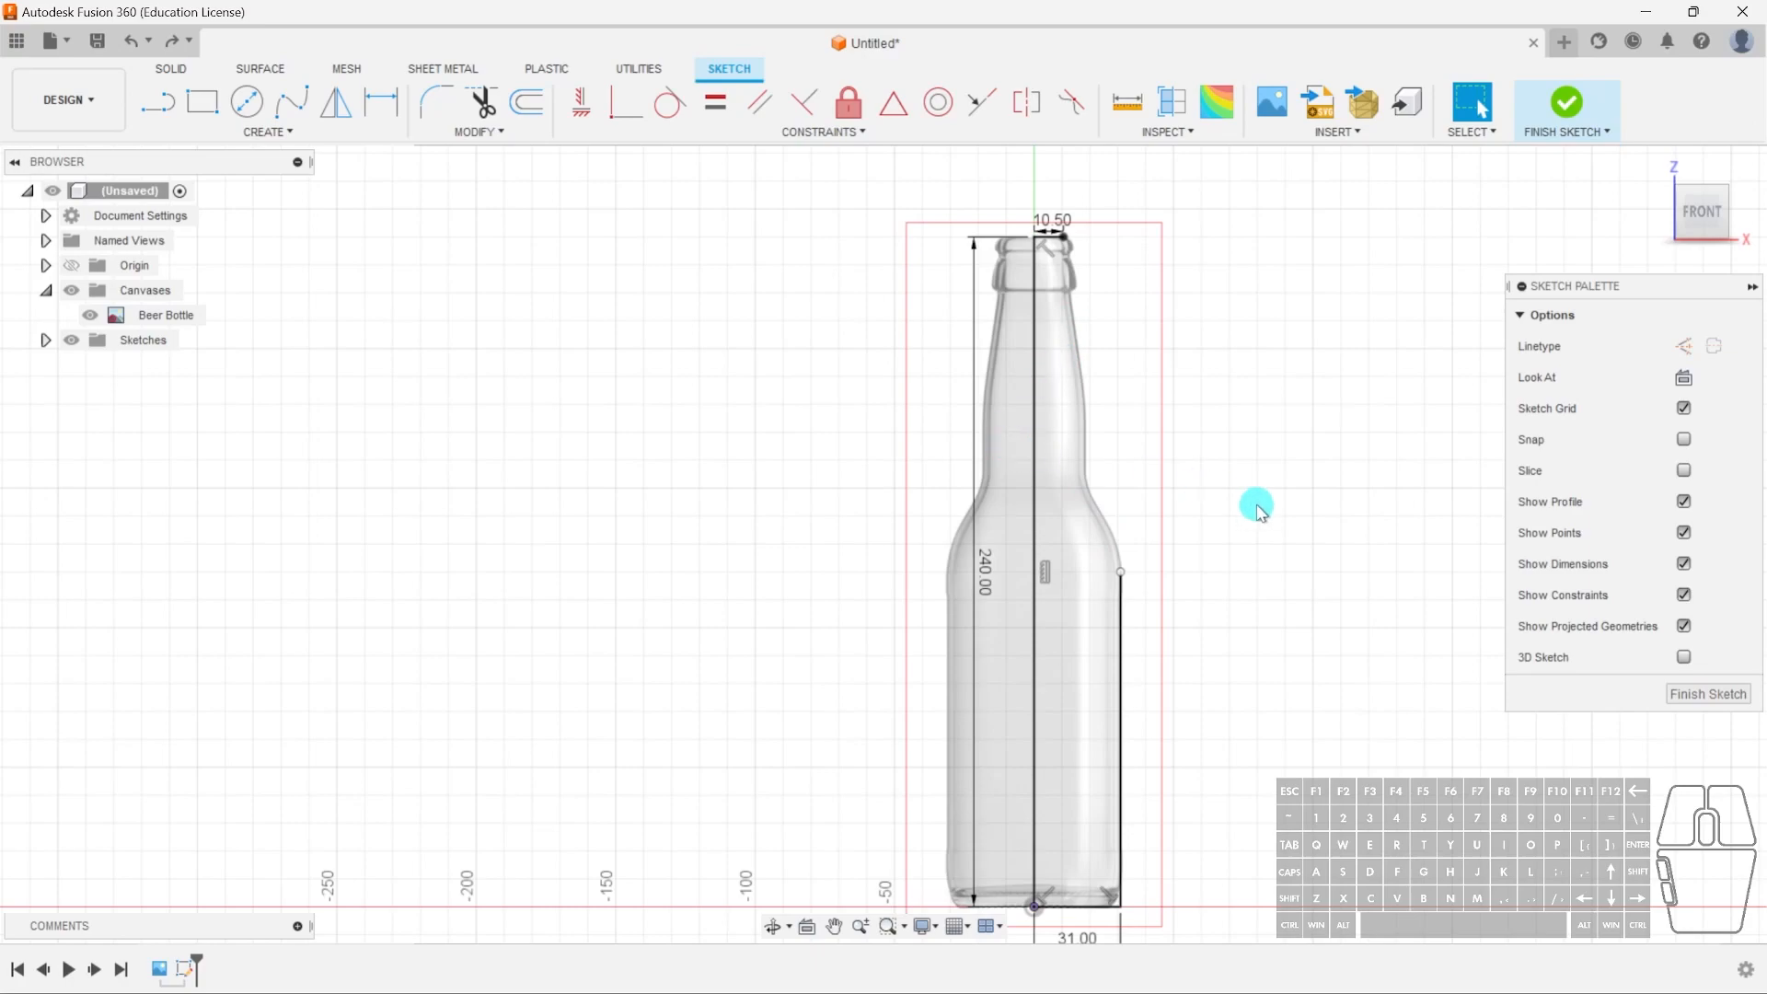
left_click(293, 105)
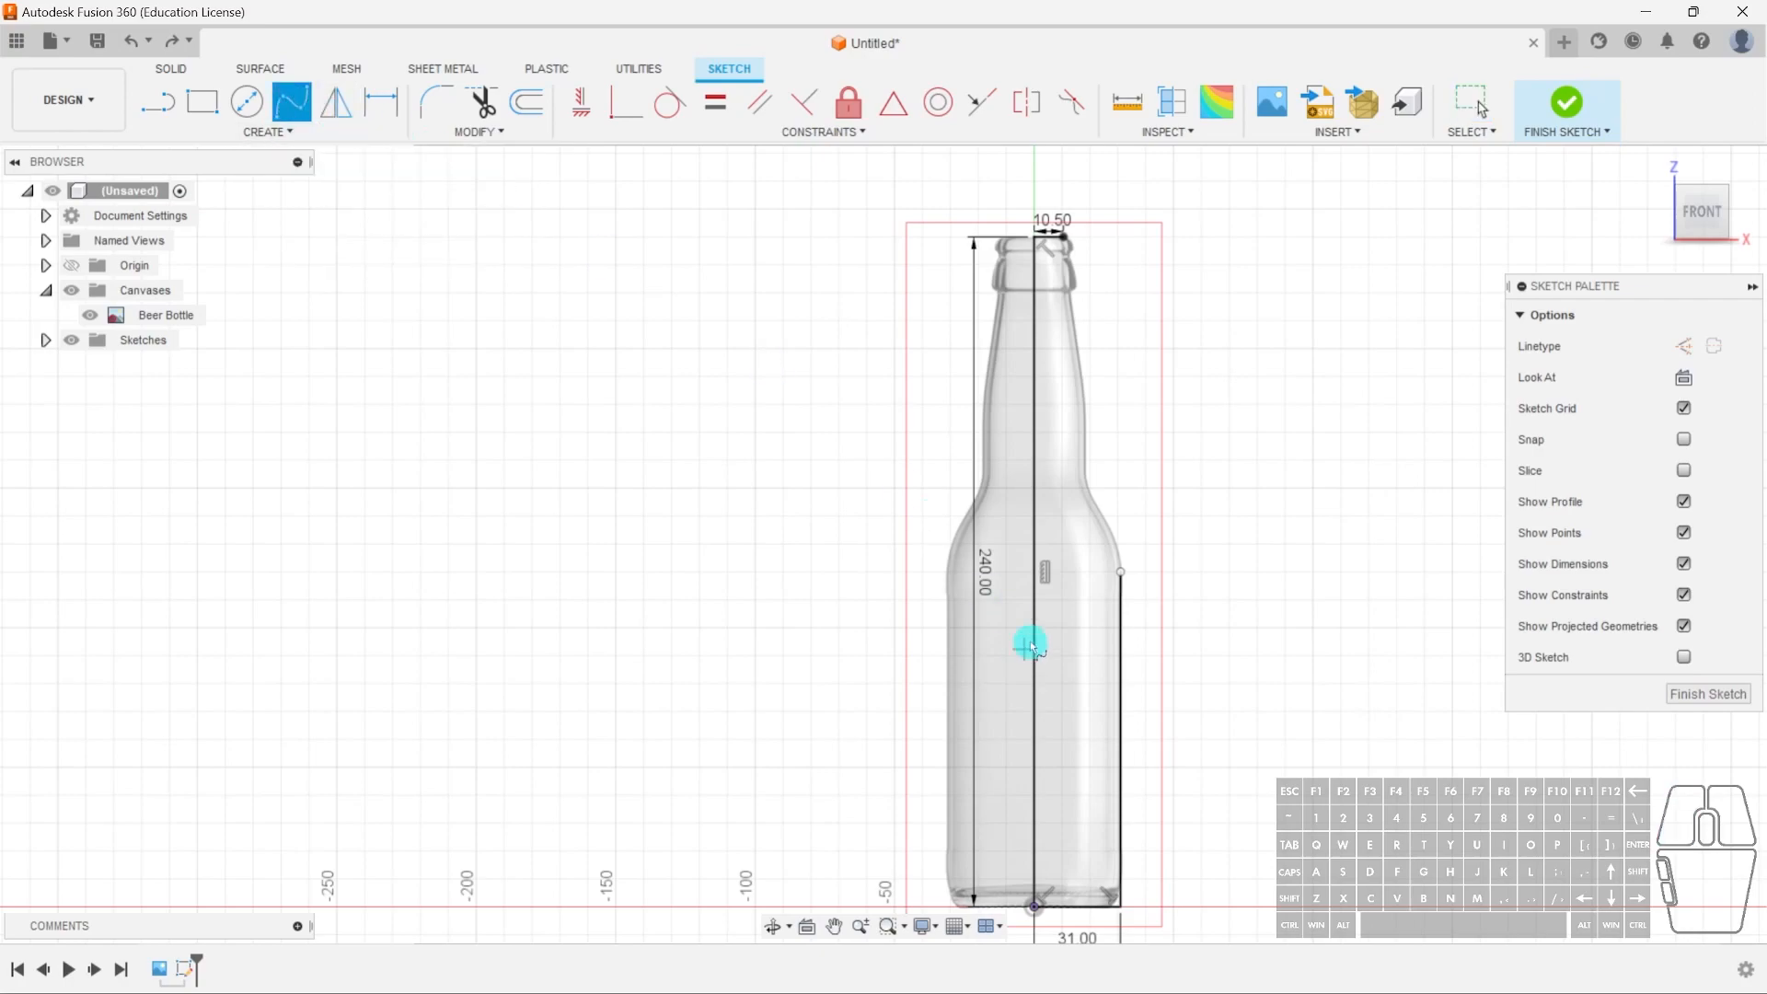
scroll(1141, 589, "up", 5)
left_click(1073, 537)
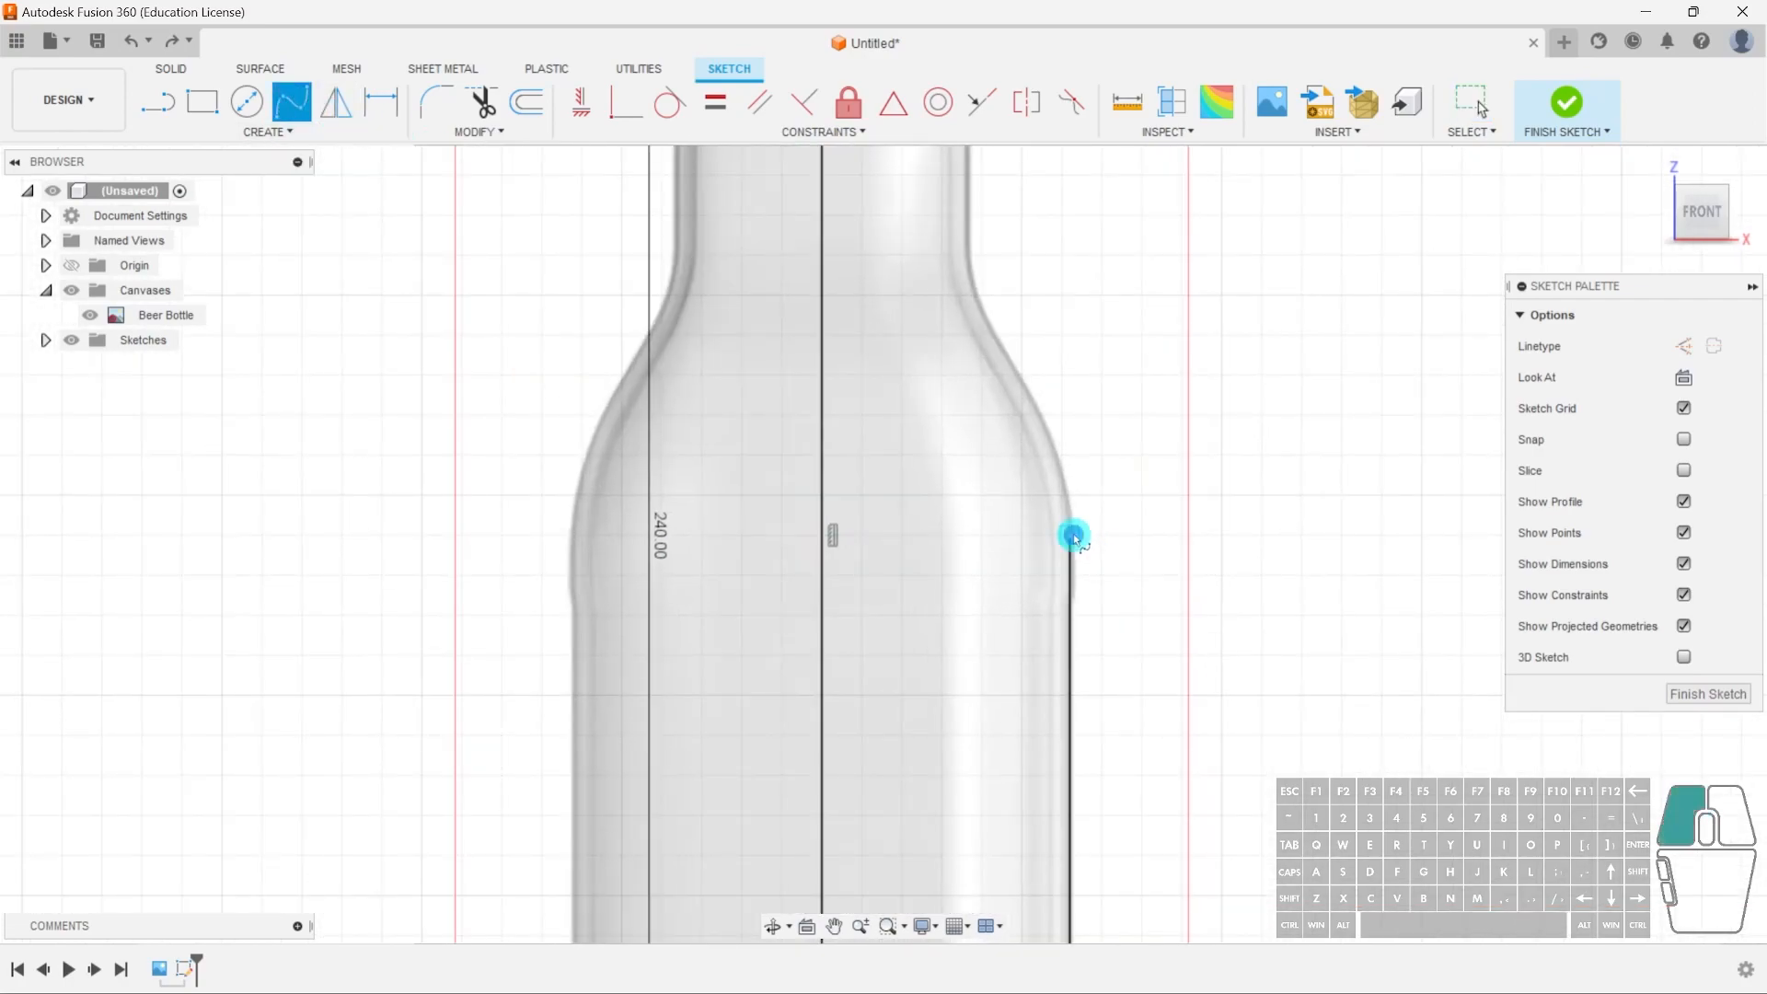
left_click(1035, 399)
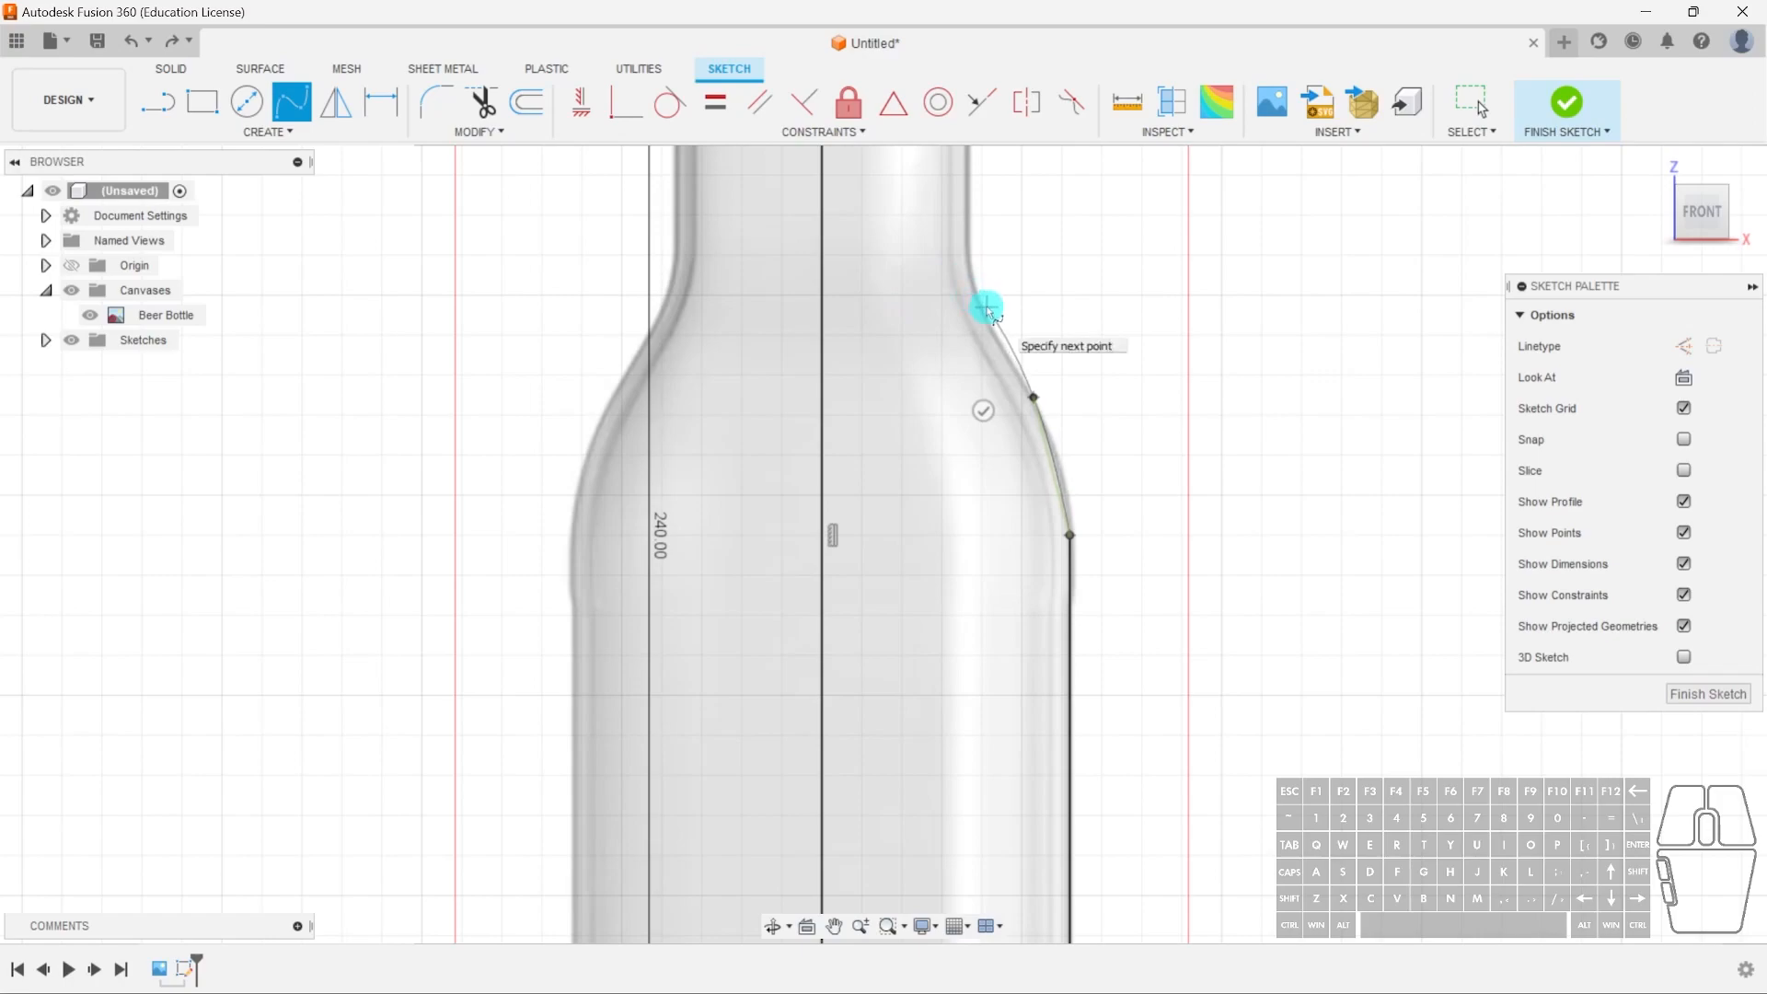
left_click(968, 265)
middle_click_drag(968, 222, 982, 545)
scroll(982, 547, "down", 2)
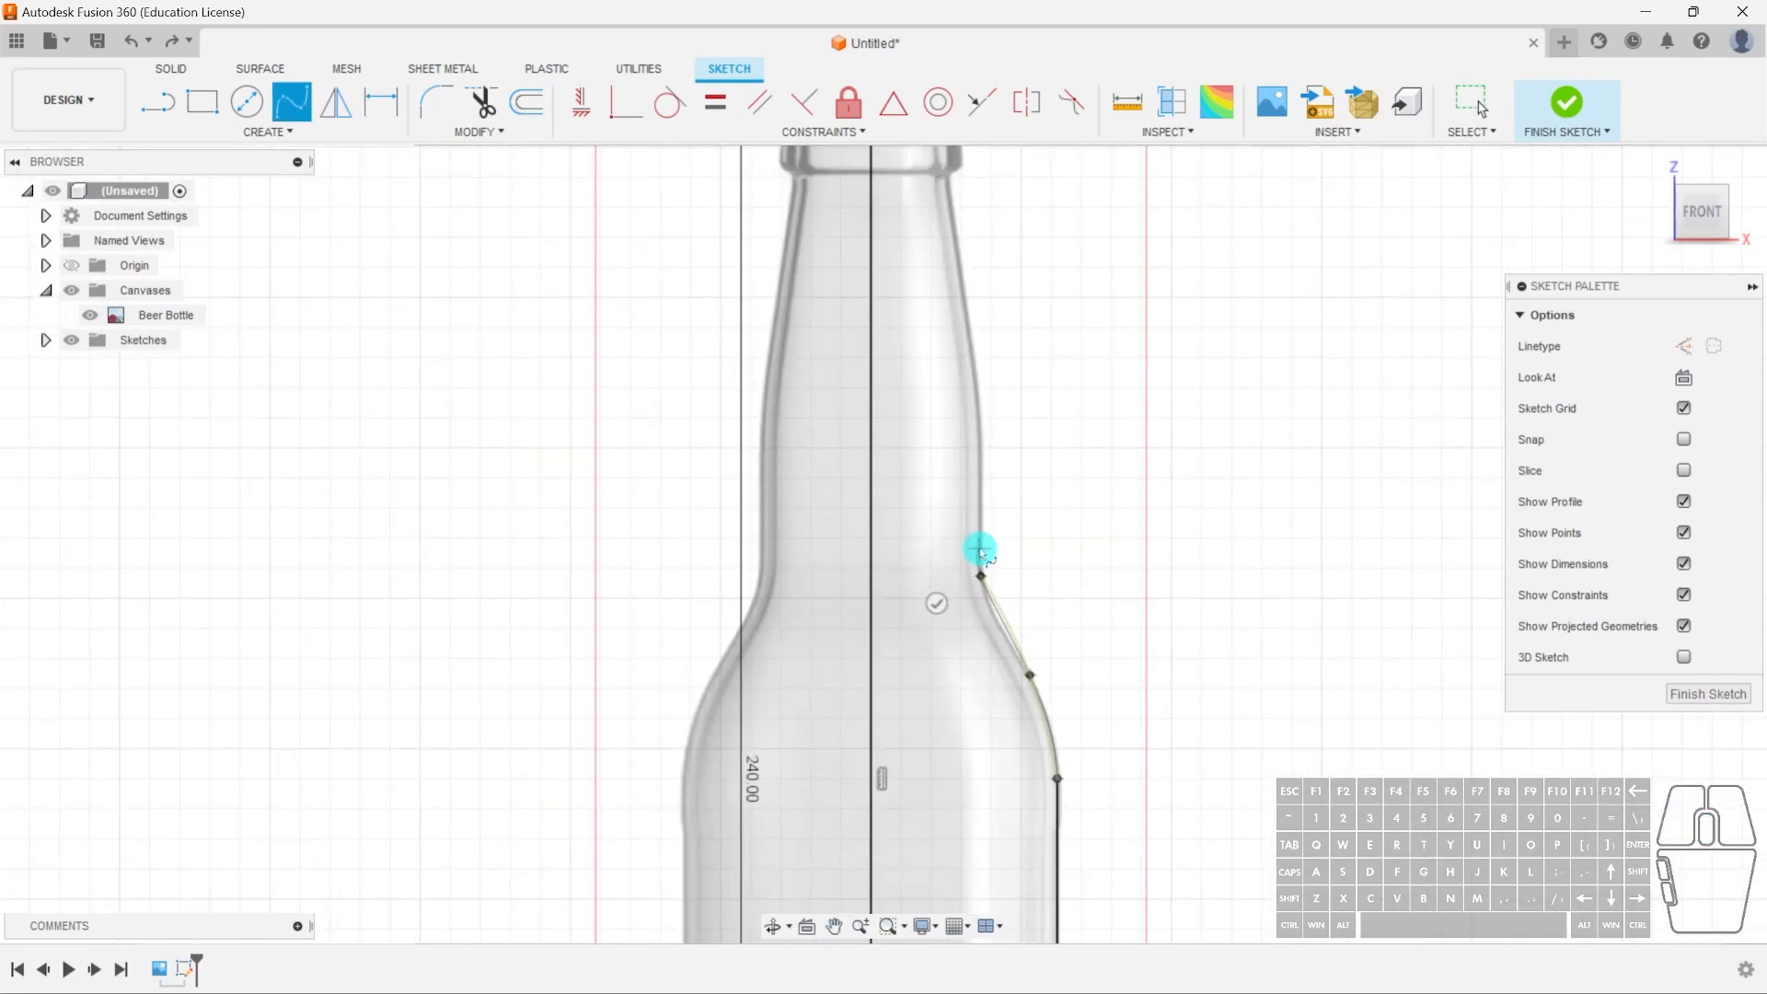
left_click(981, 408)
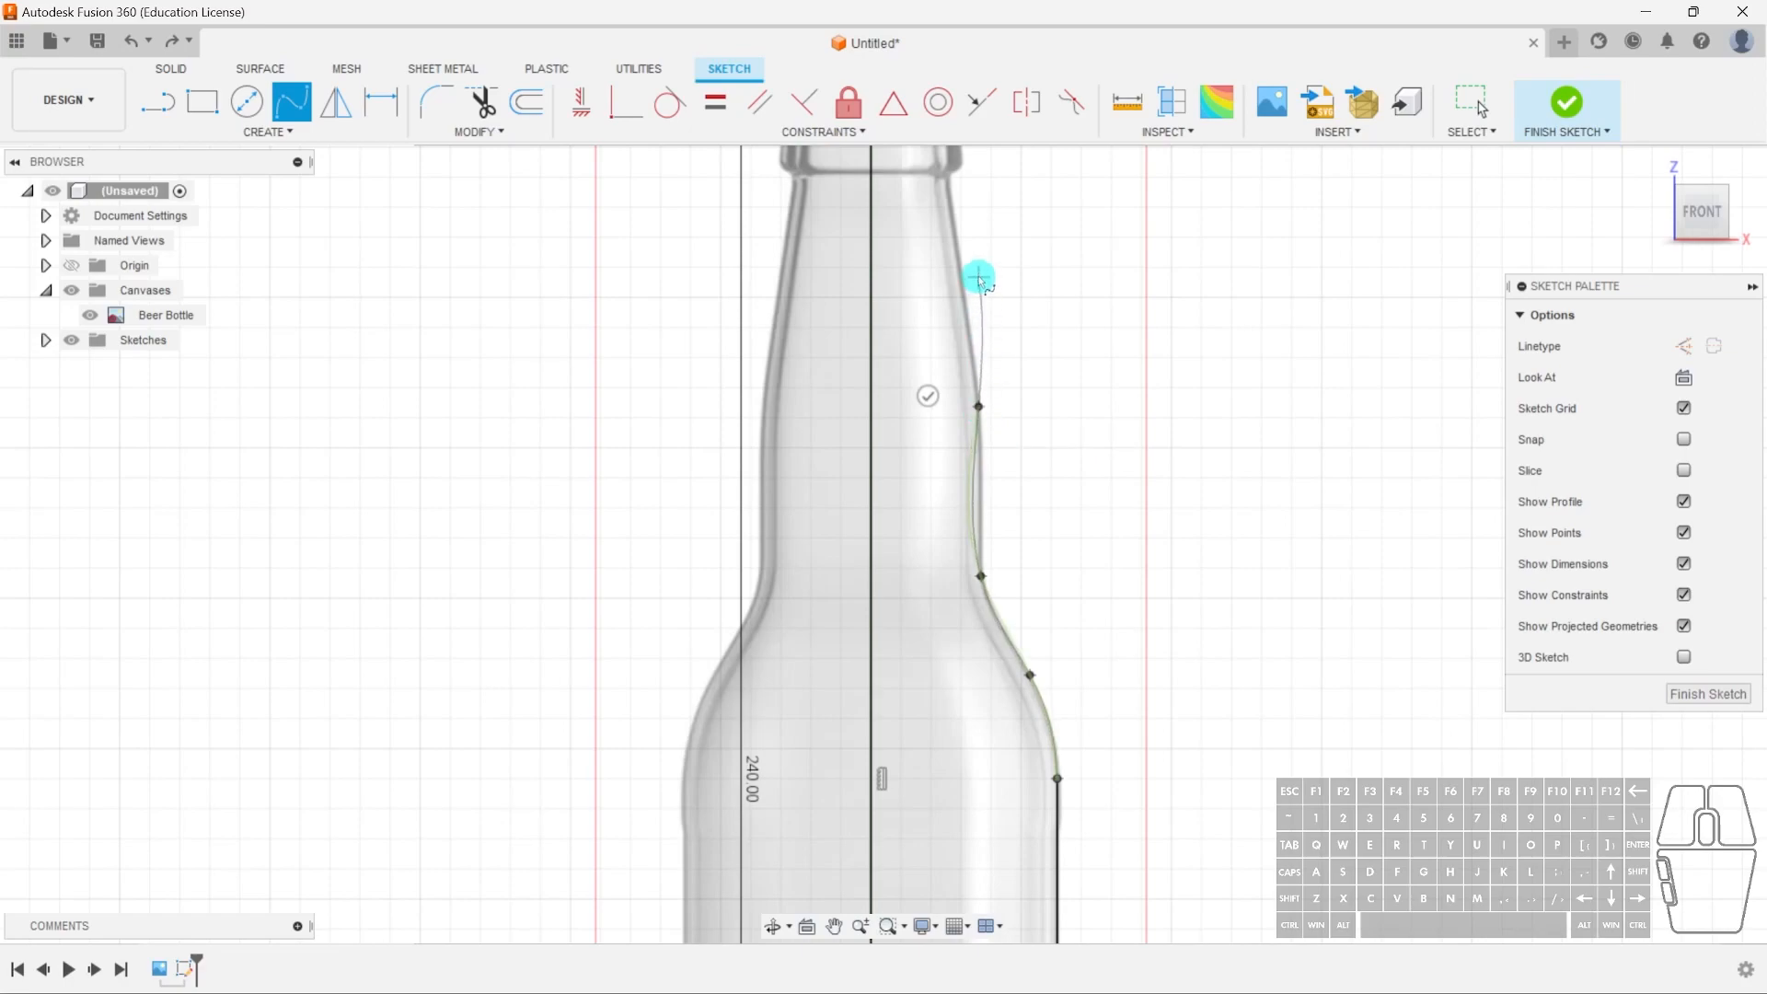
middle_click_drag(984, 249, 956, 342)
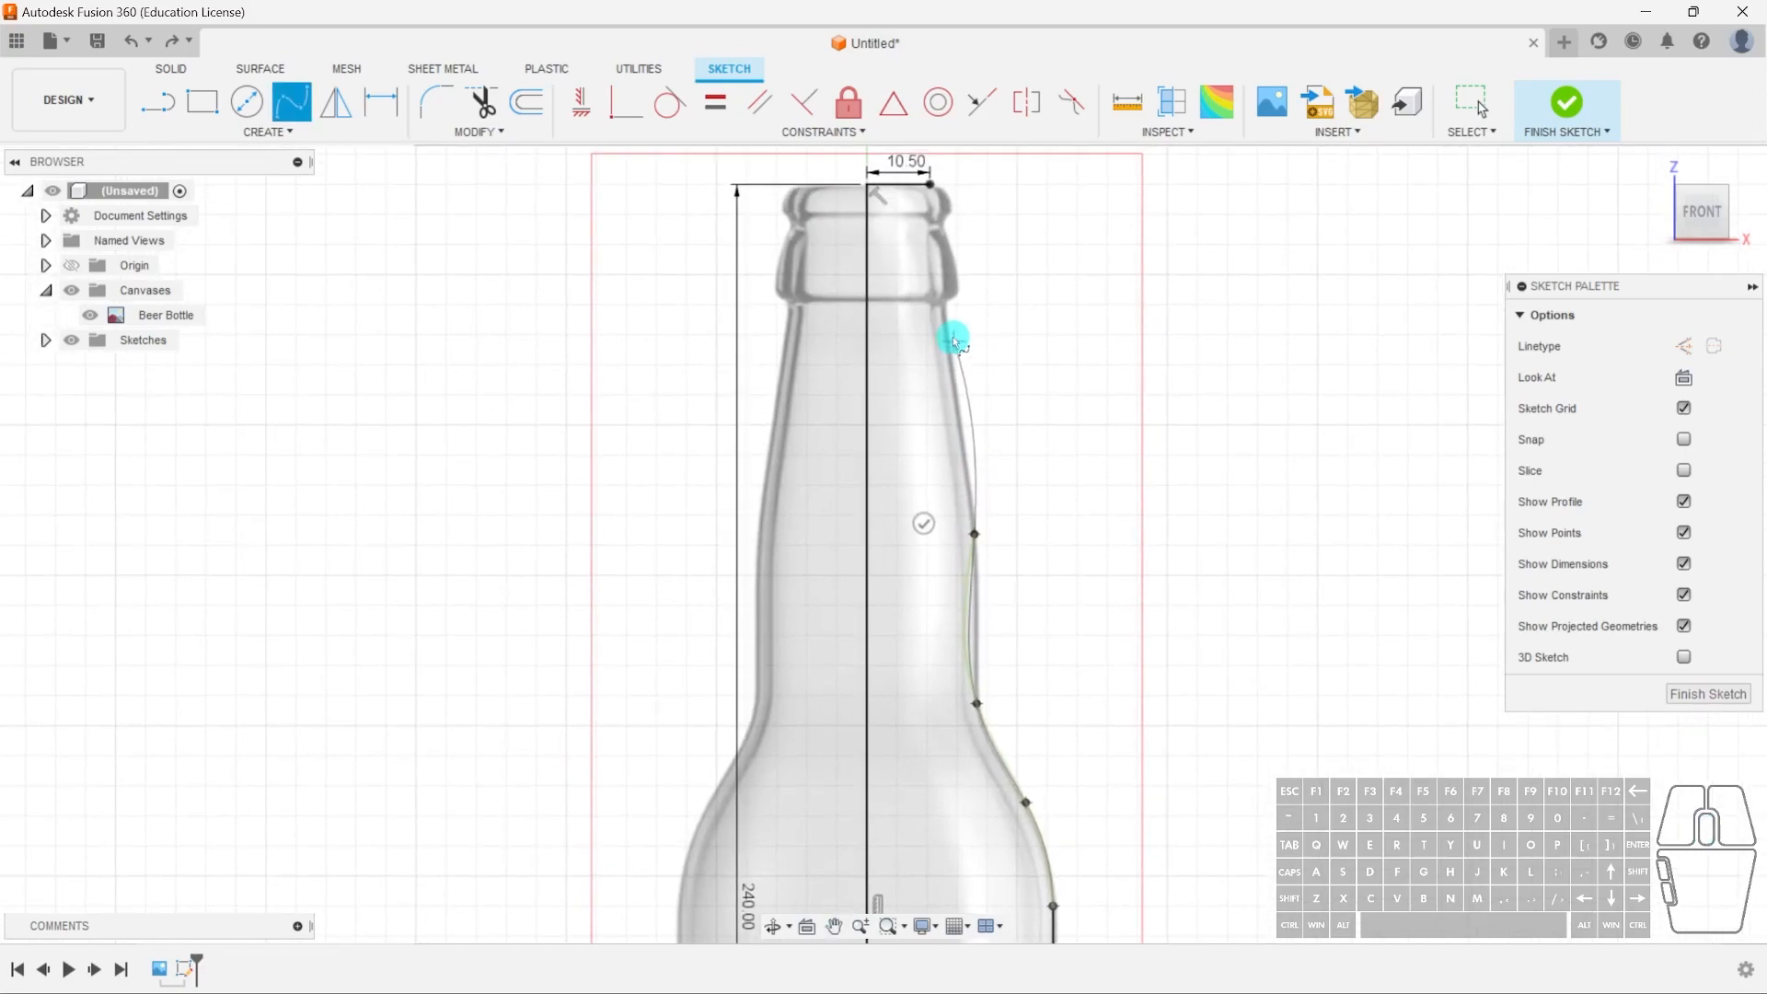
left_click(946, 326)
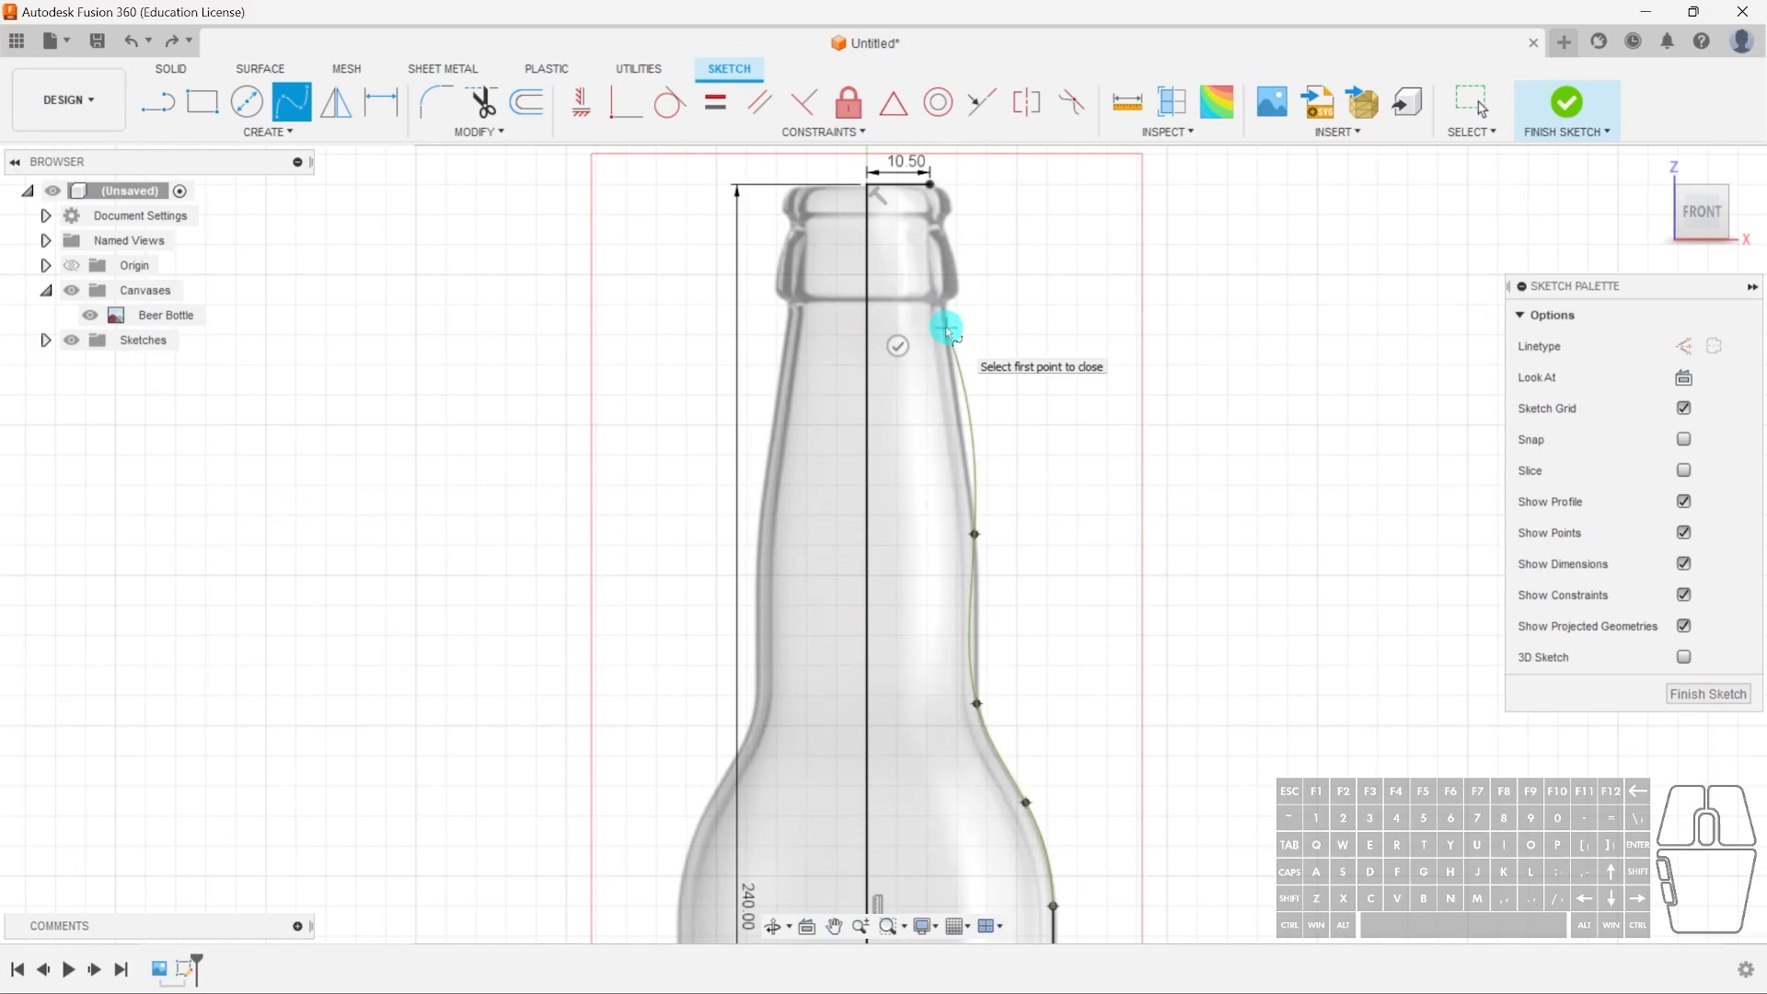
- Continue the spline around the collar and lip, ending it on the outer end of the 10.5 mm mouth line
scroll(948, 330, "up", 5)
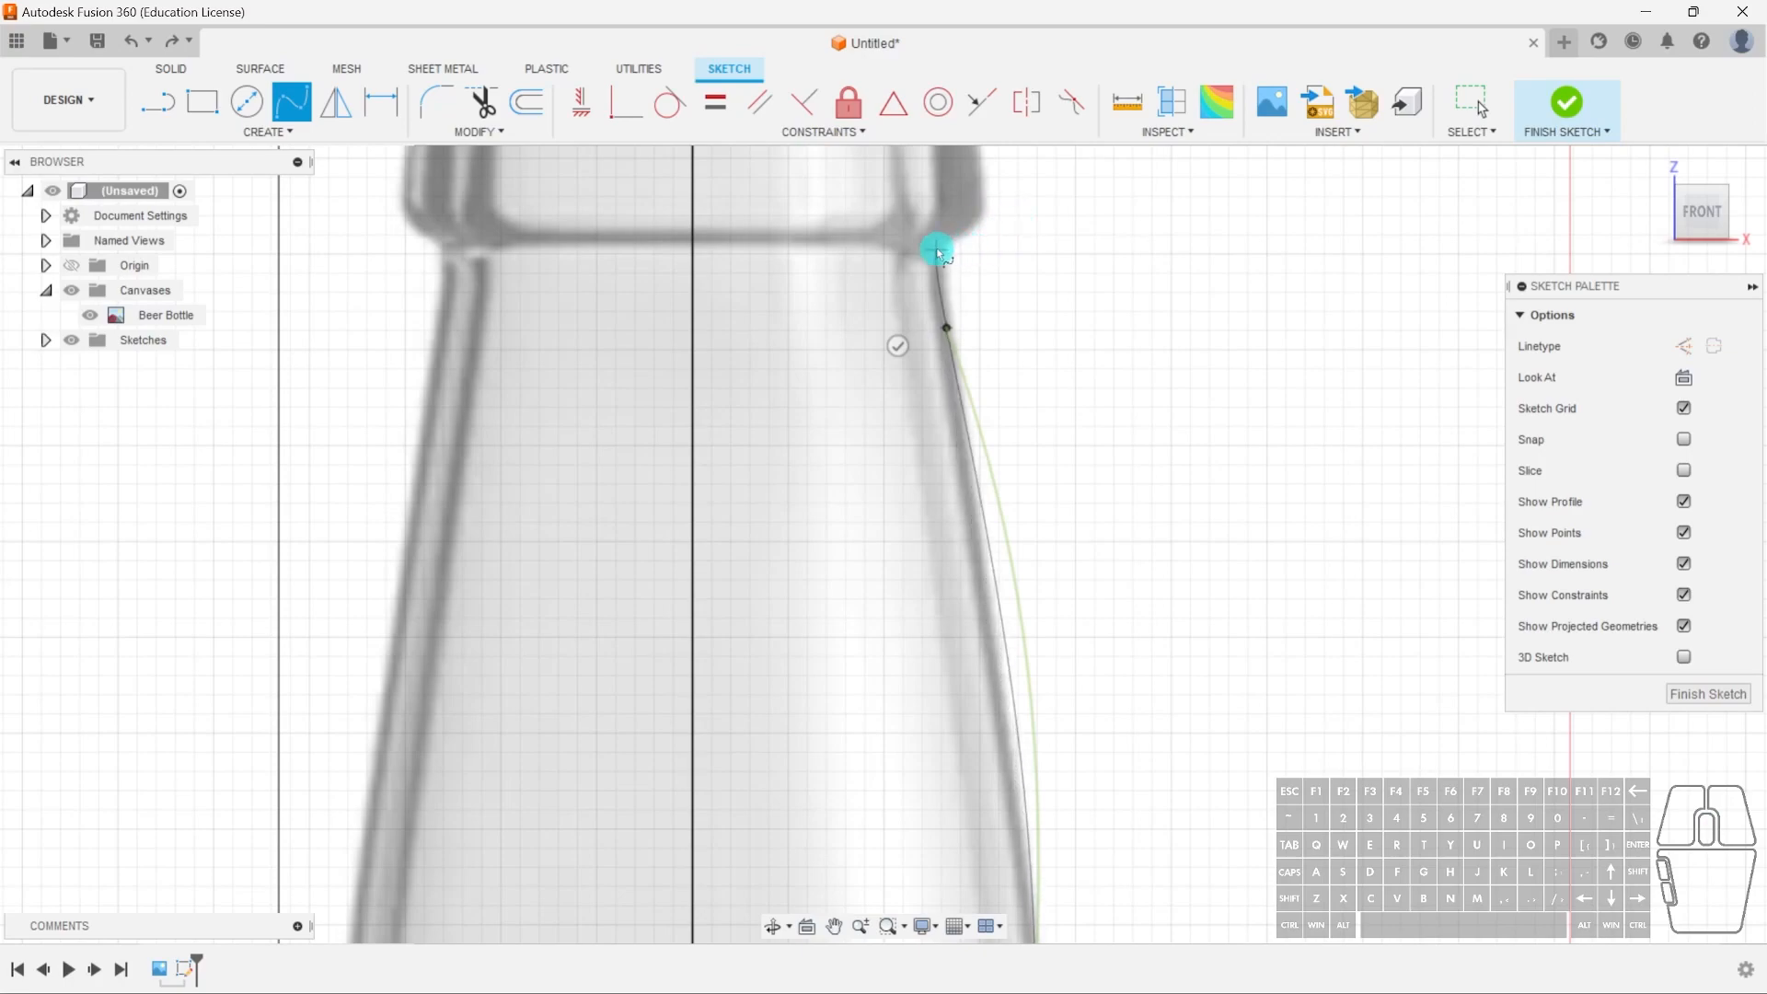
left_click(941, 253)
left_click(982, 223)
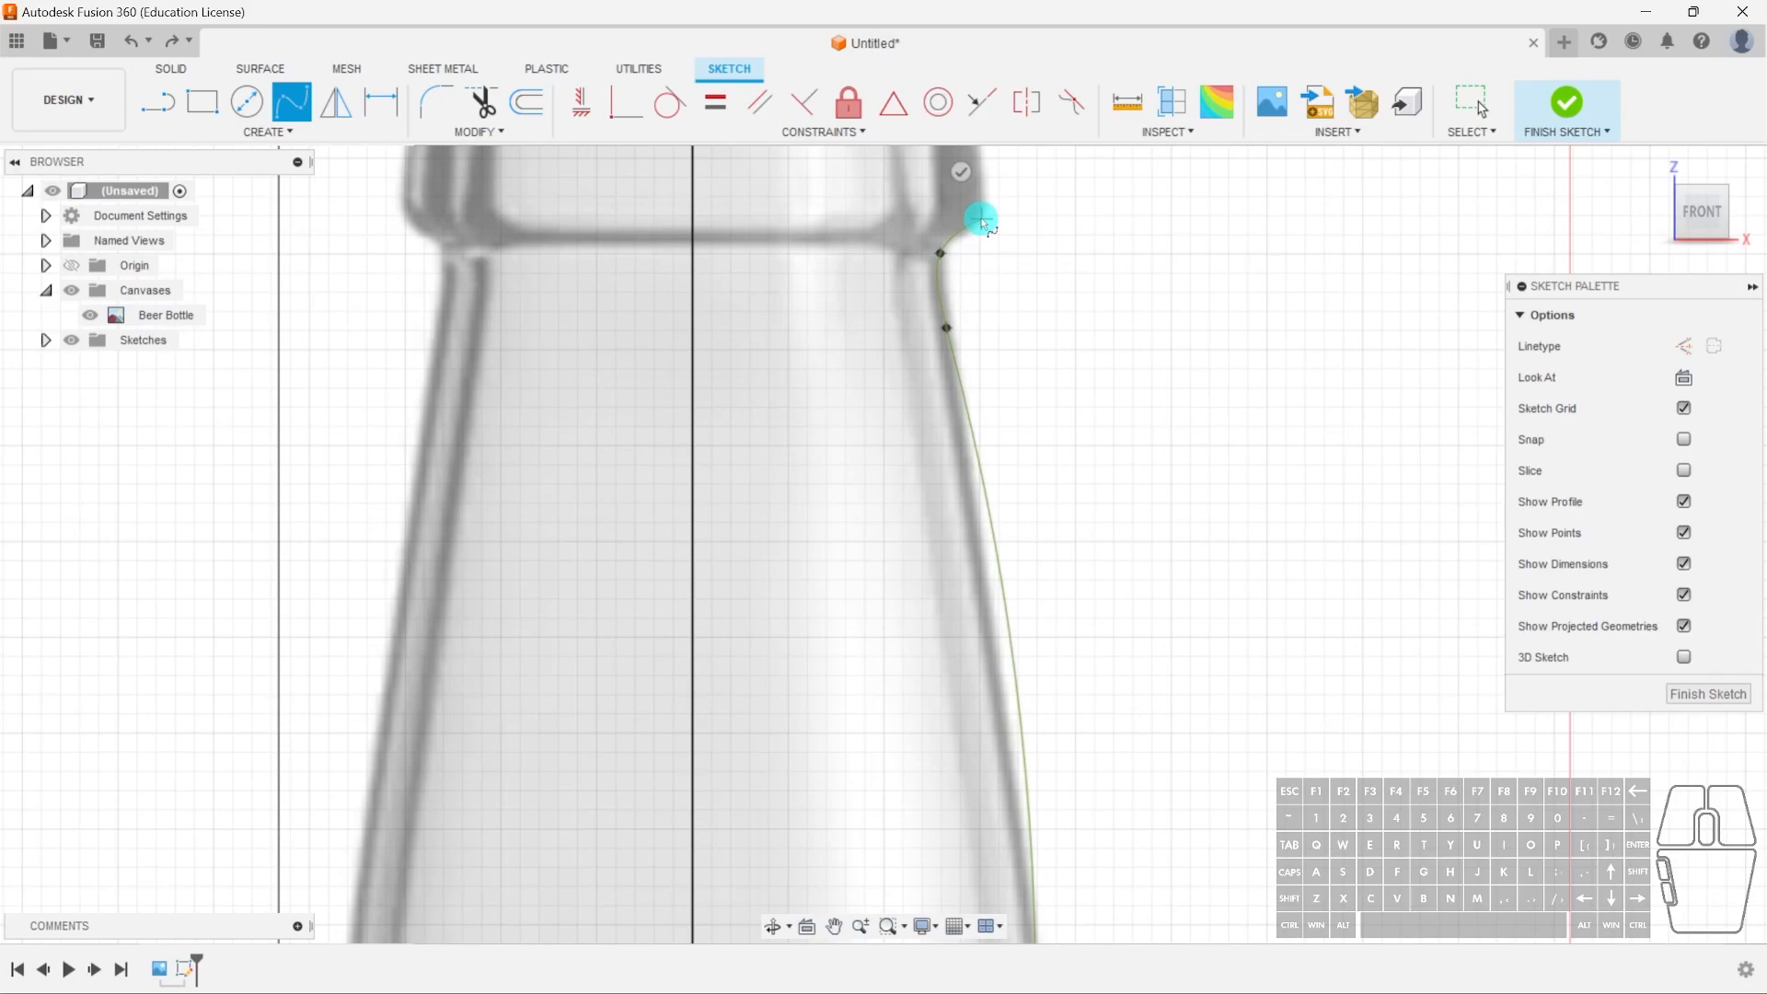
middle_click_drag(986, 178, 1010, 501)
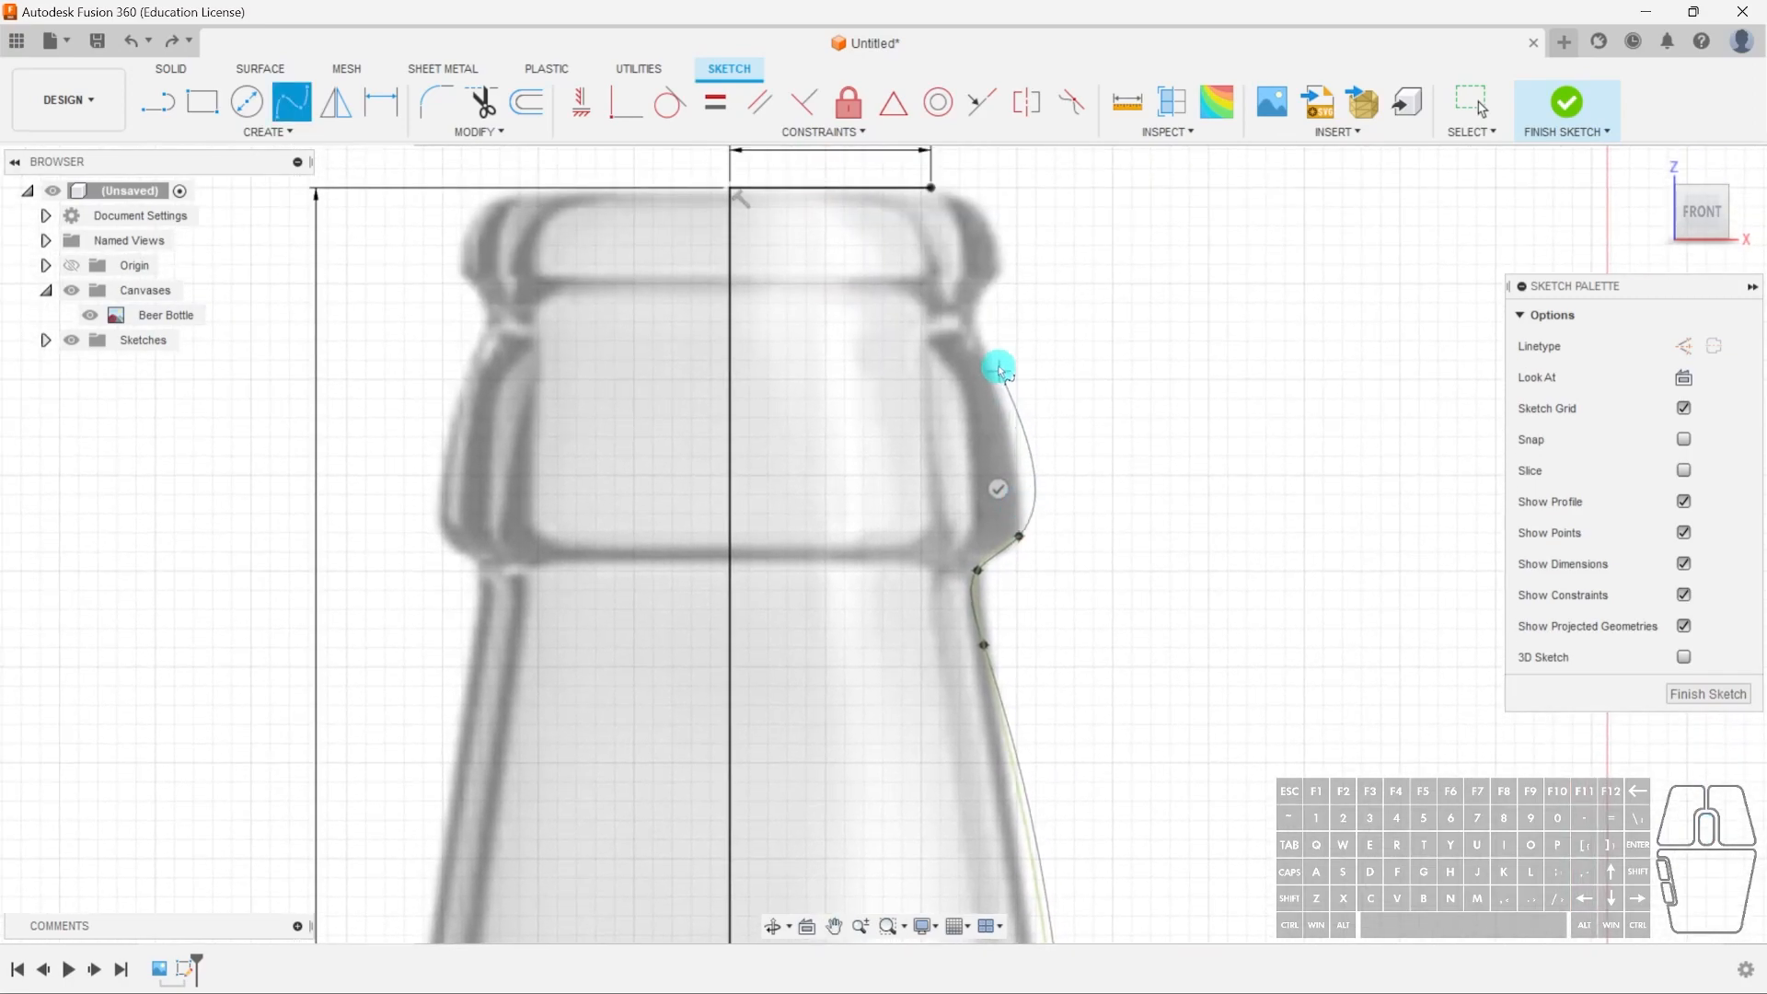
left_click(972, 324)
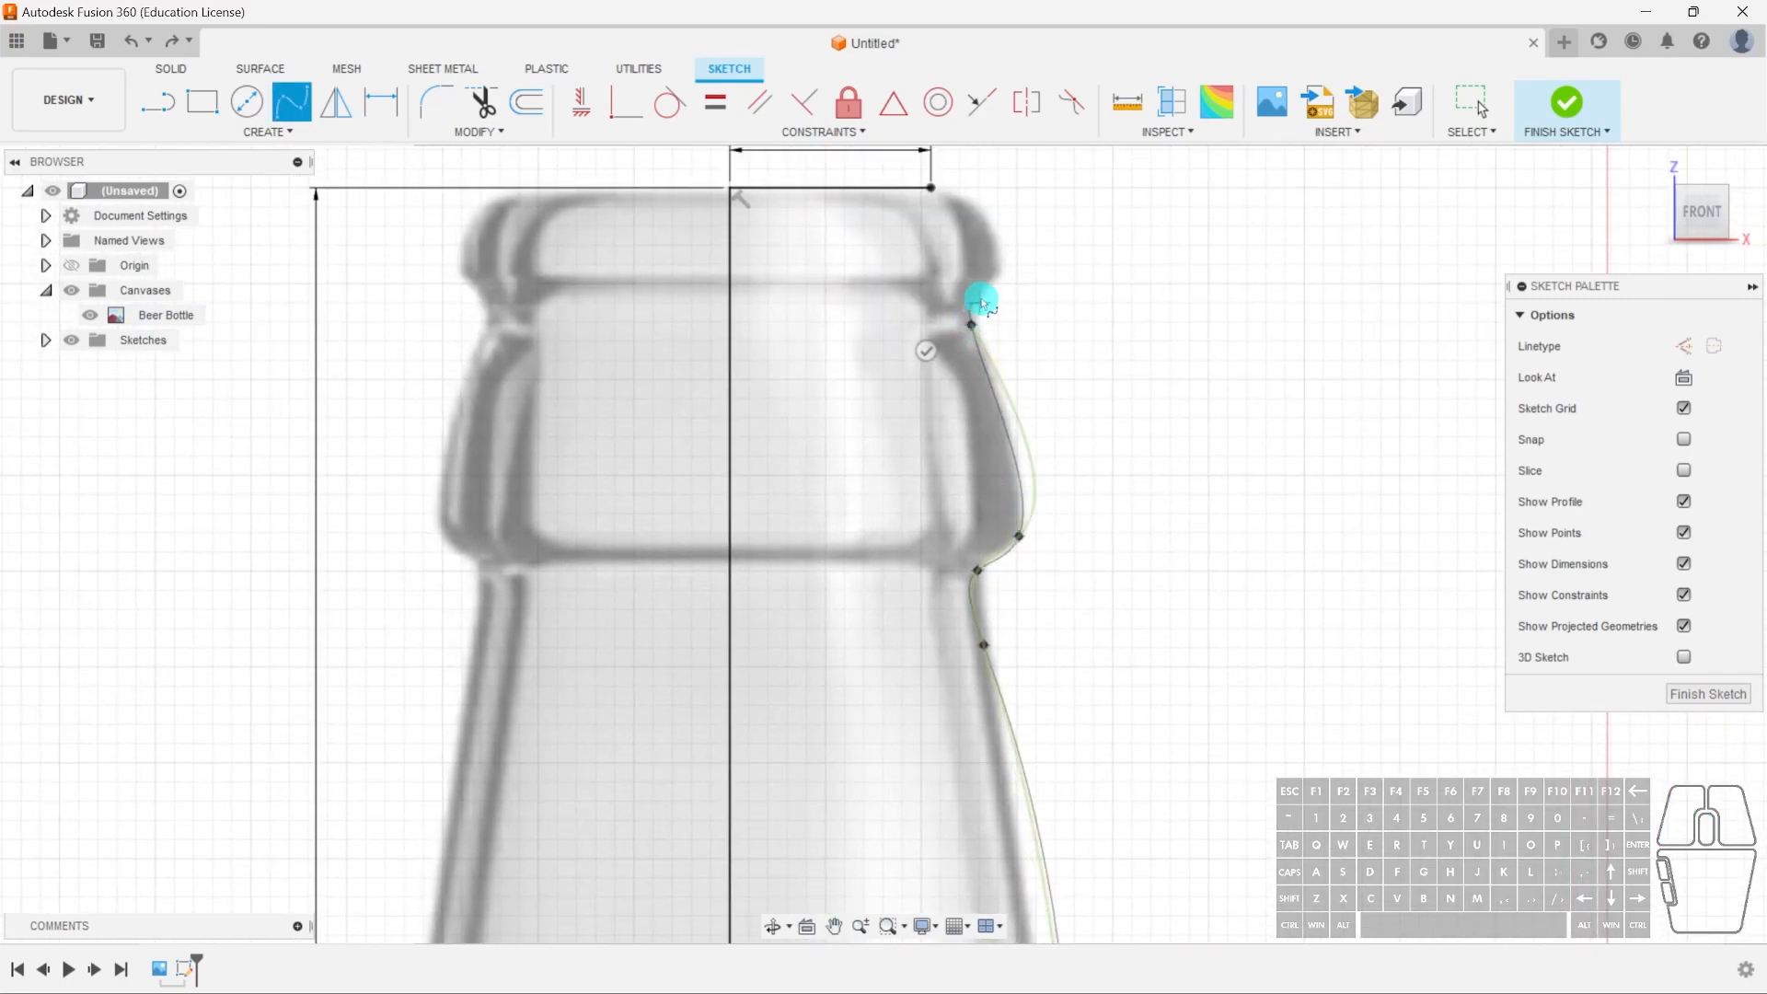
left_click(1000, 272)
left_click(932, 188)
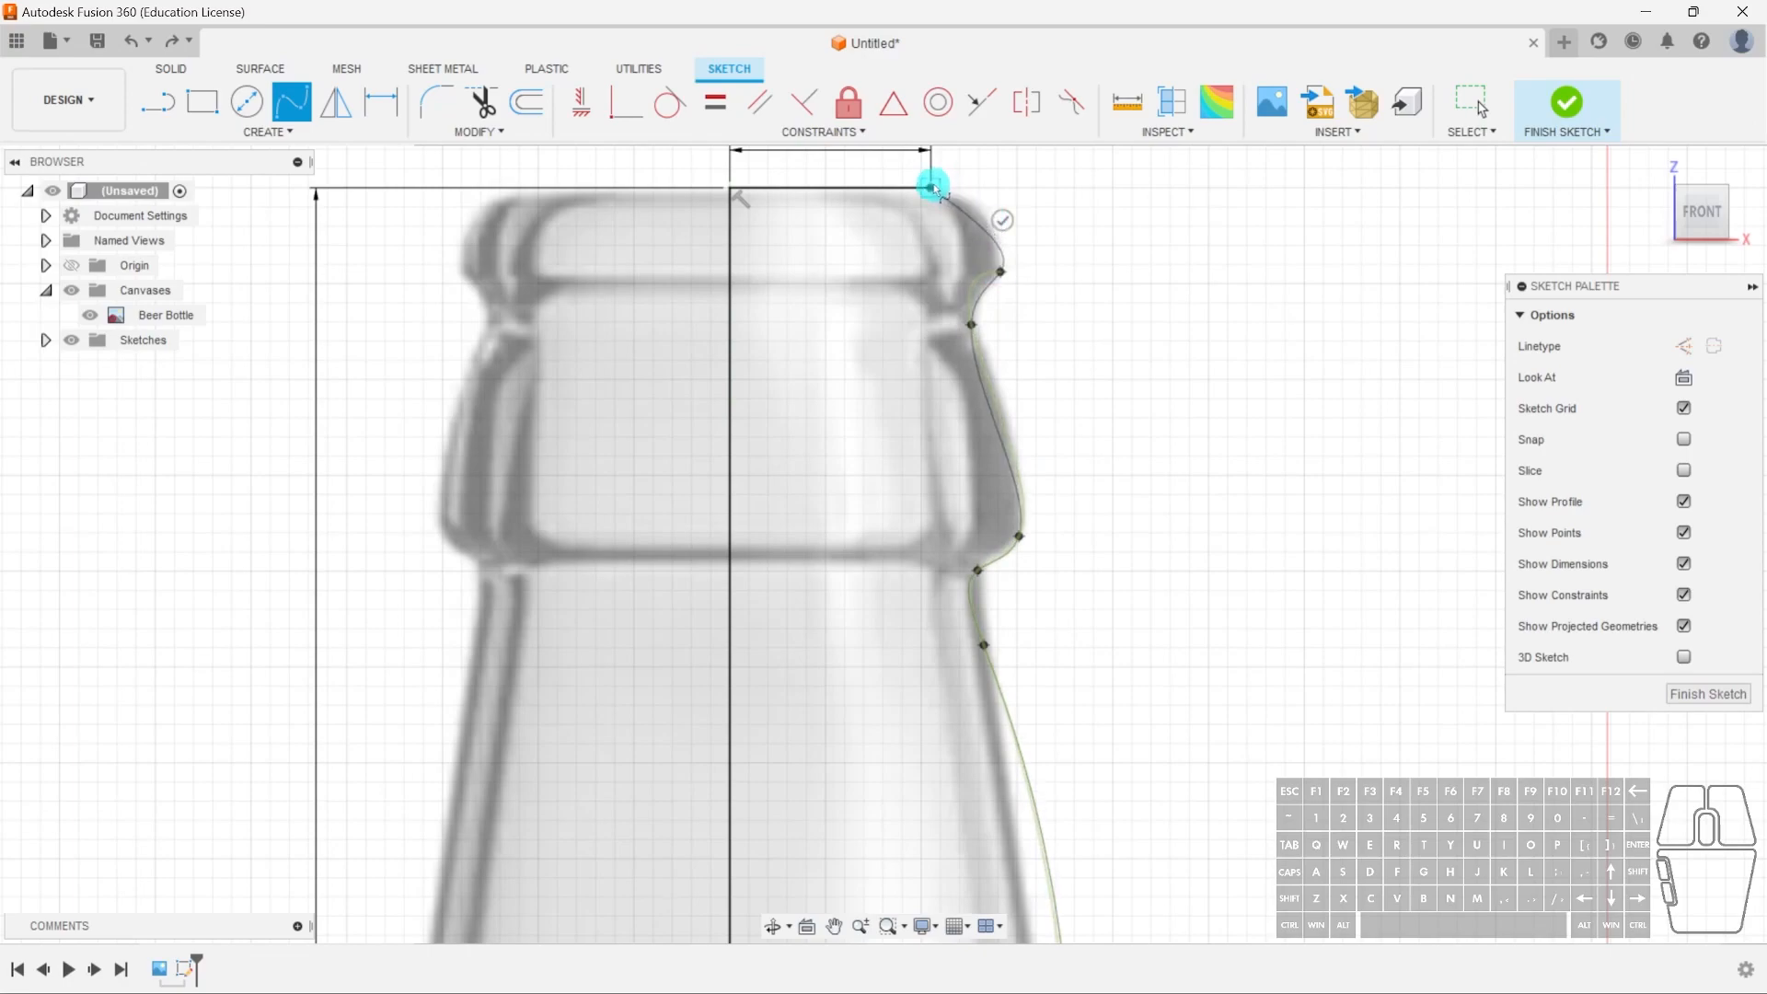
left_click(933, 187)
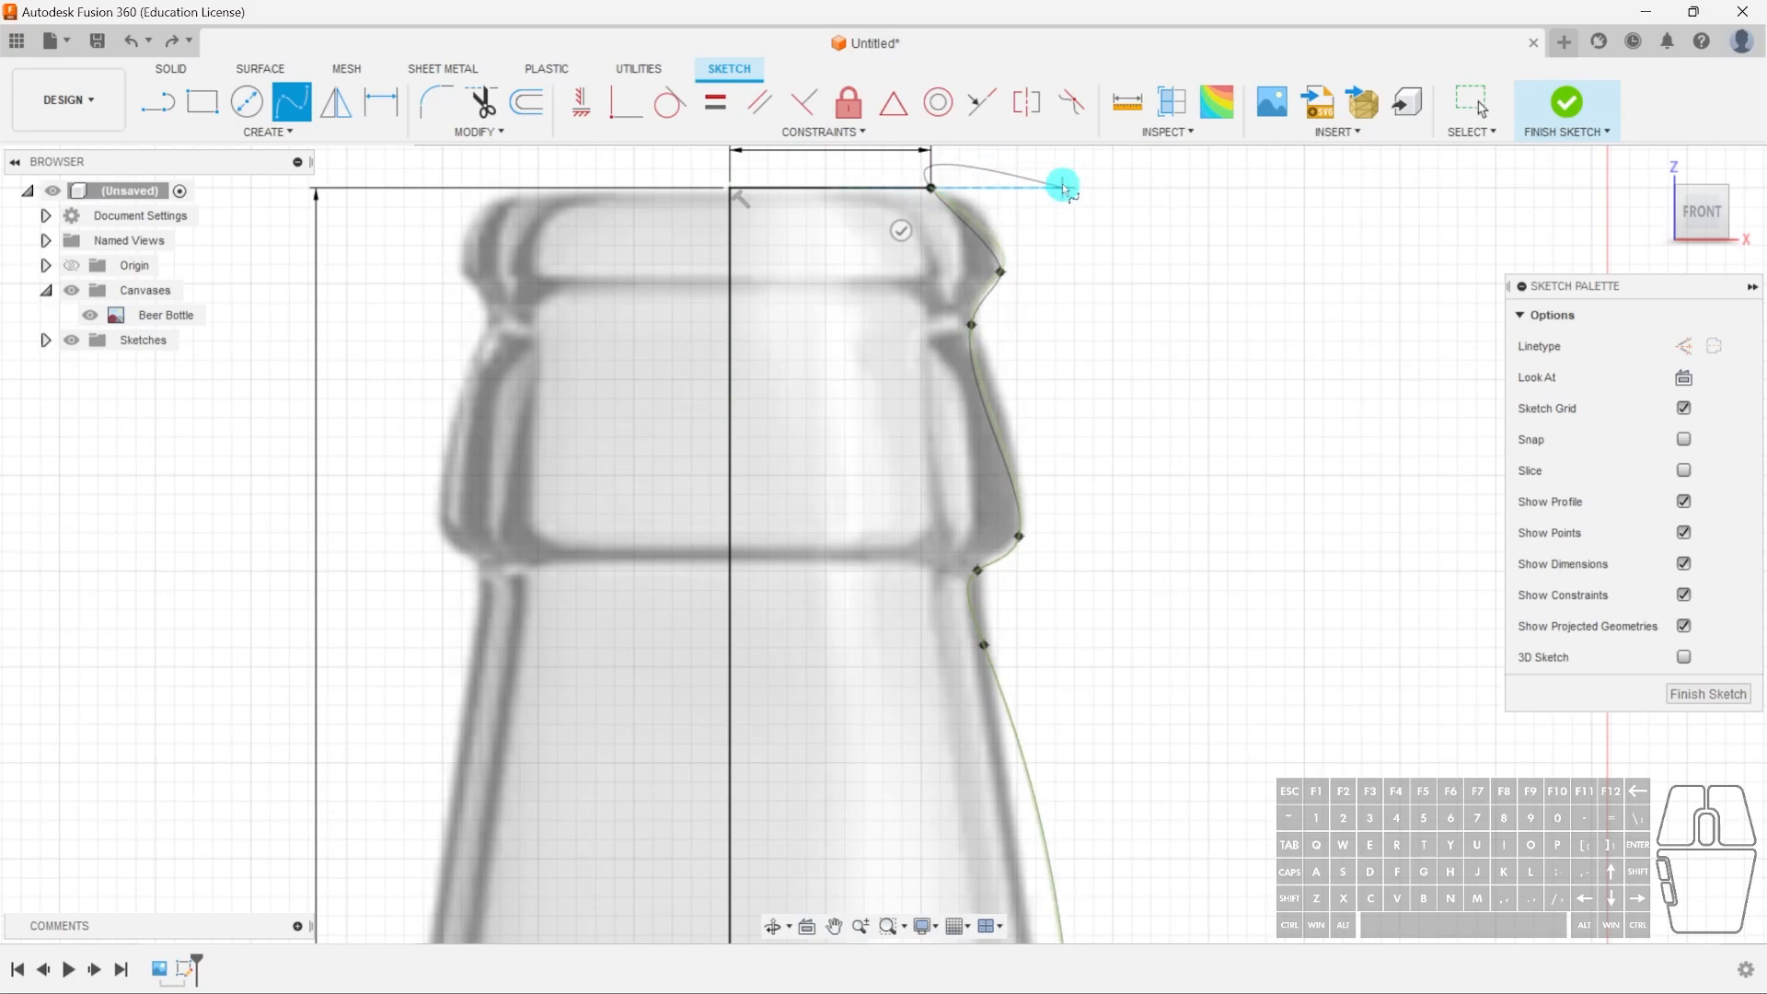
left_click(761, 479)
left_click_drag(762, 481, 827, 310)
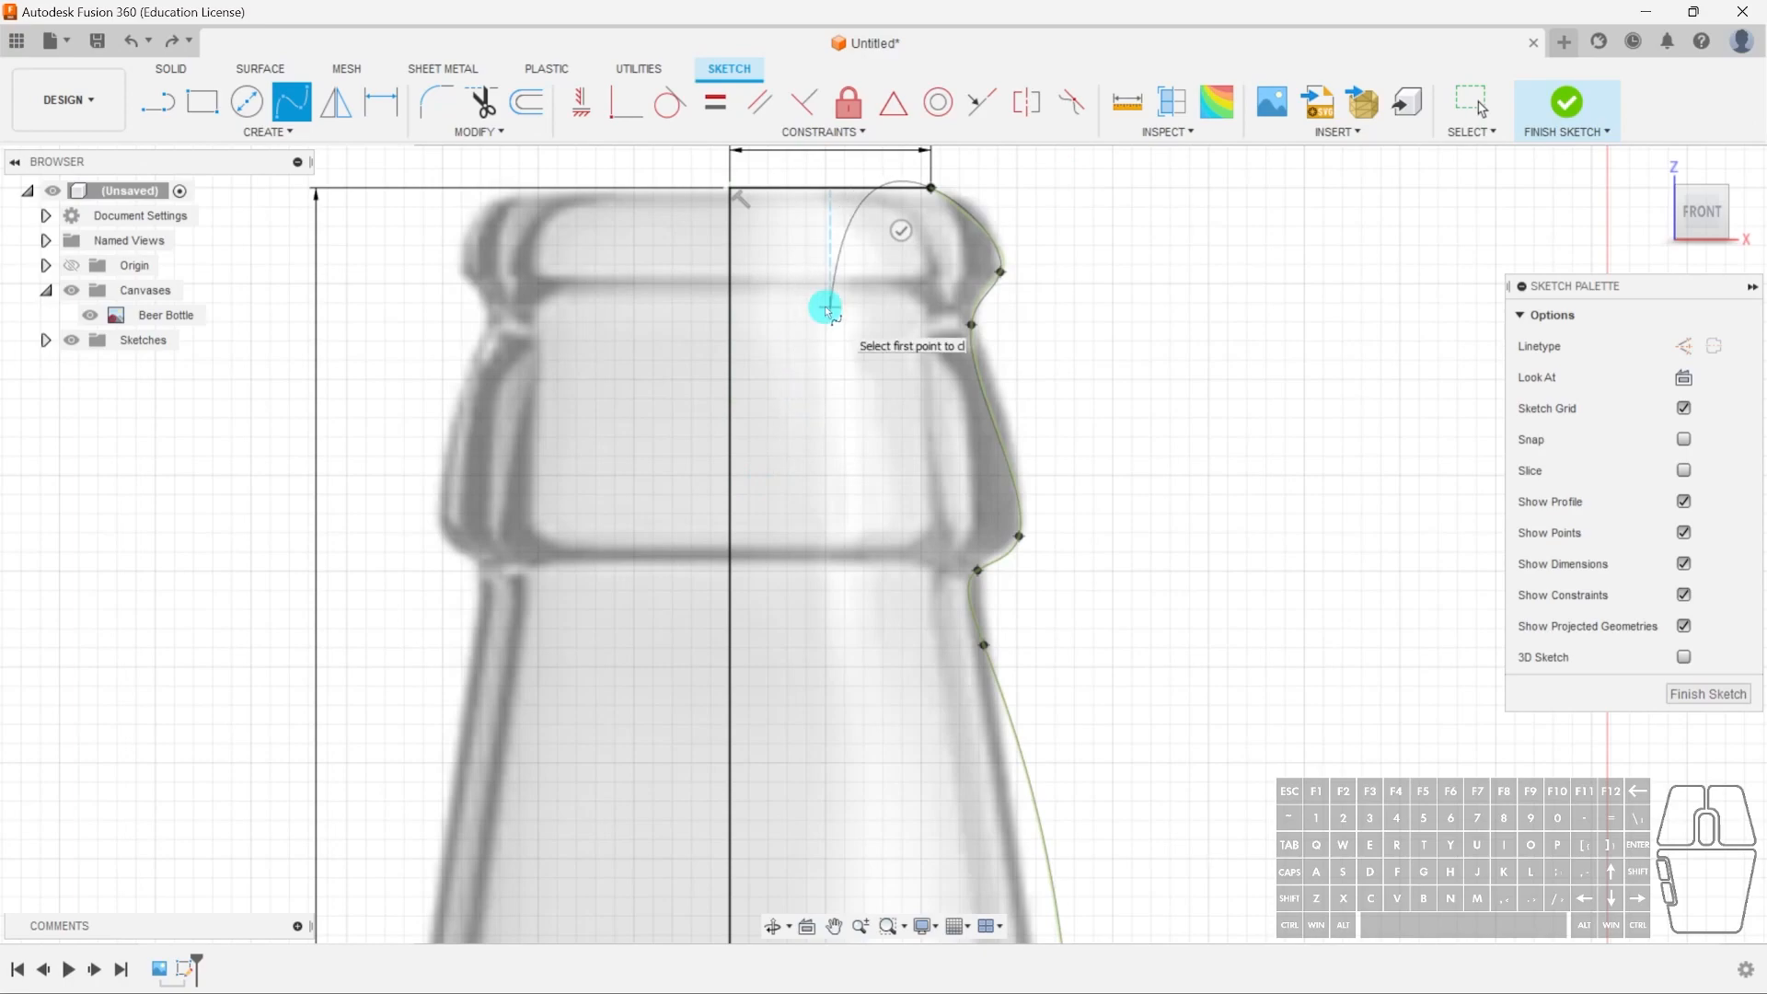
key("Escape")
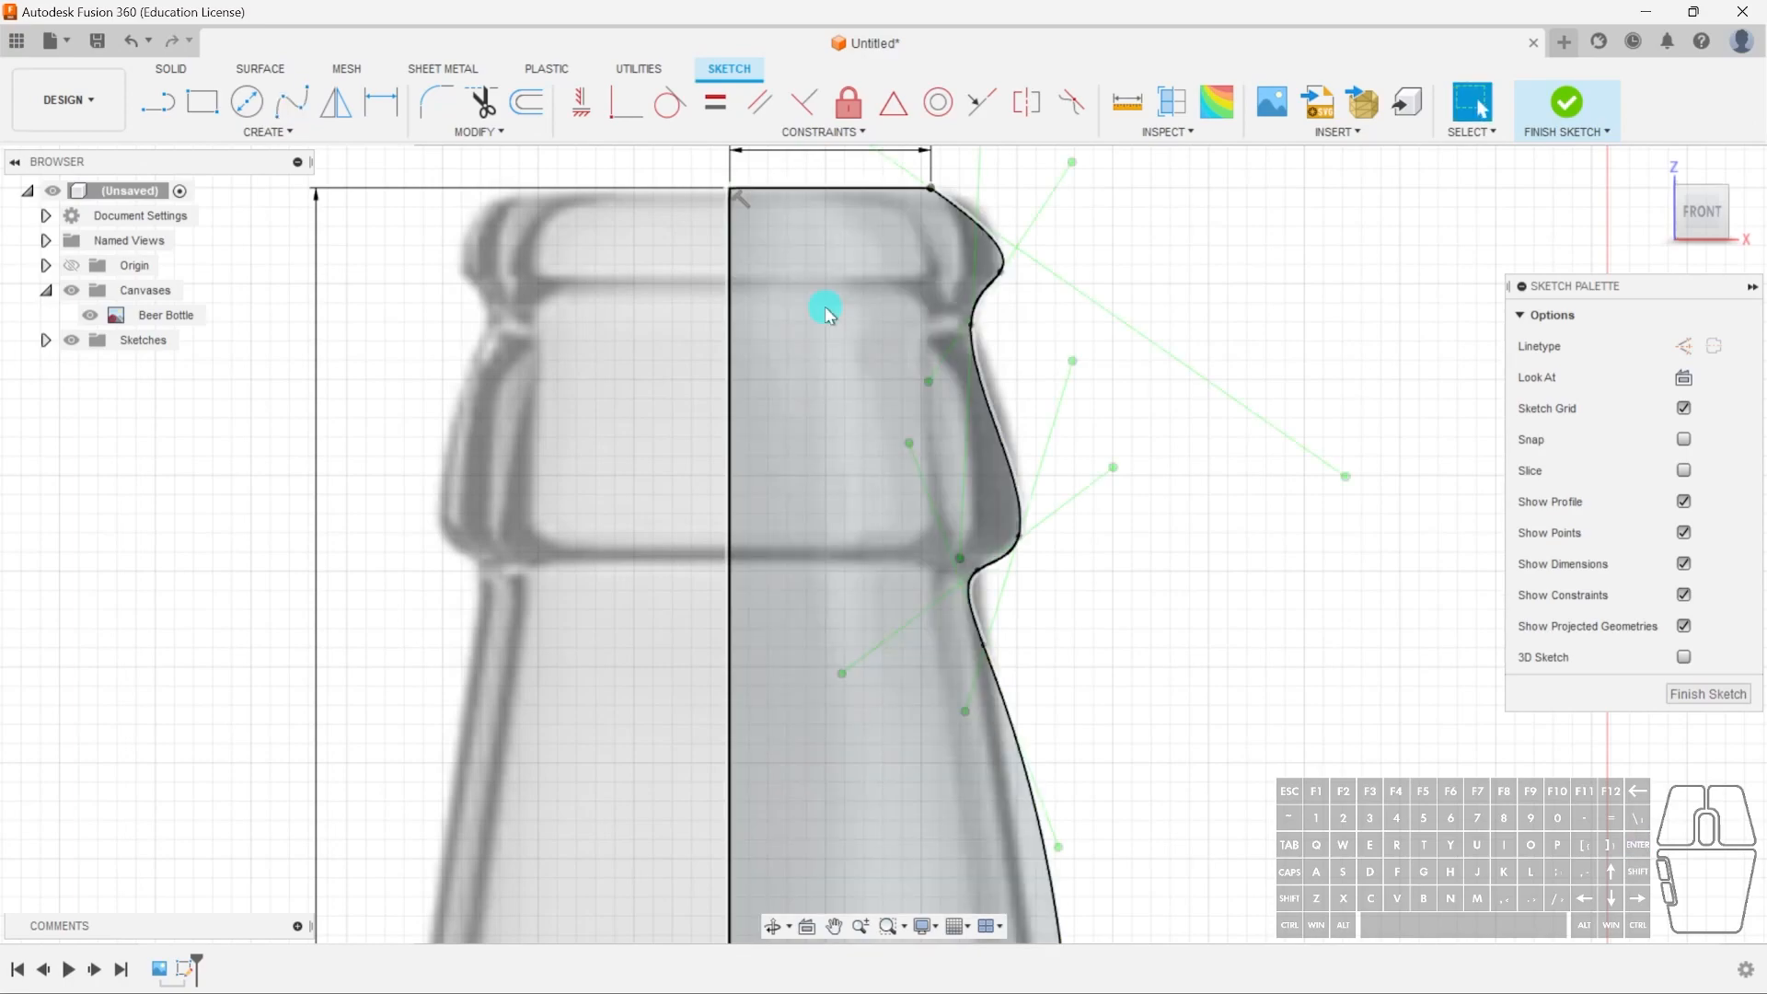
- Try a three-point spline in the empty area beside the bottle and discard it
scroll(819, 412, "down", 5)
left_click(292, 102)
left_click(1159, 658)
left_click(1090, 527)
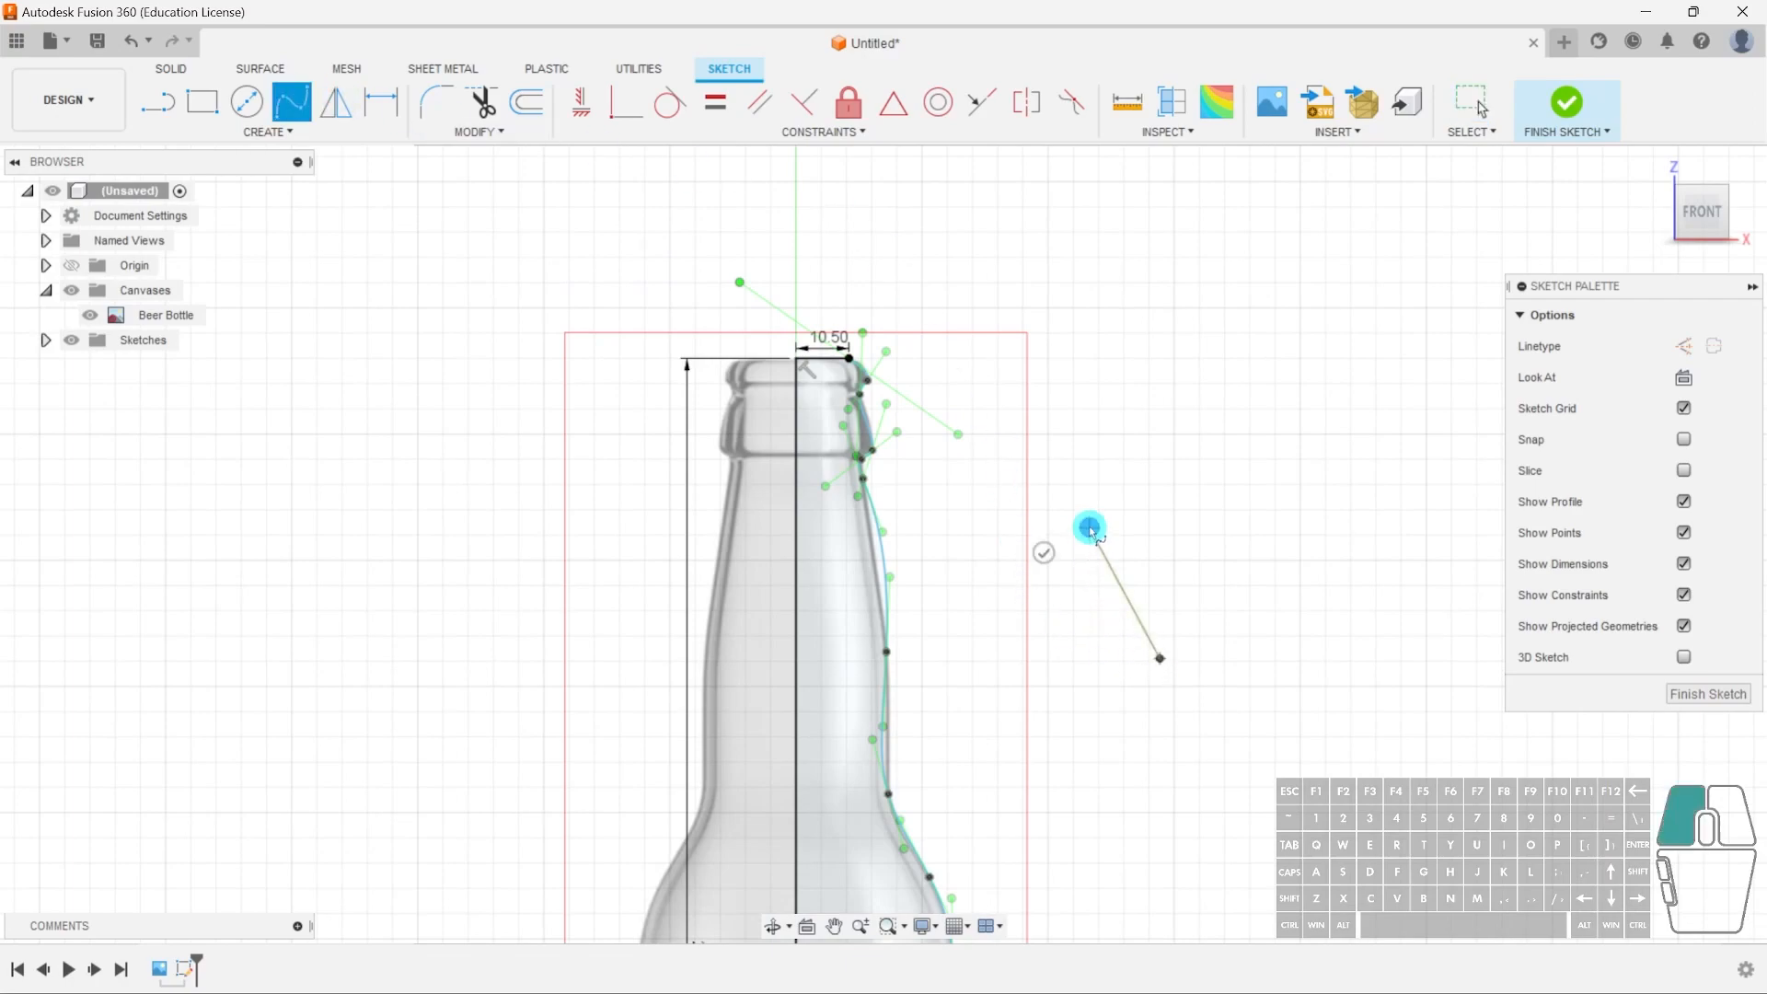
left_click(1216, 395)
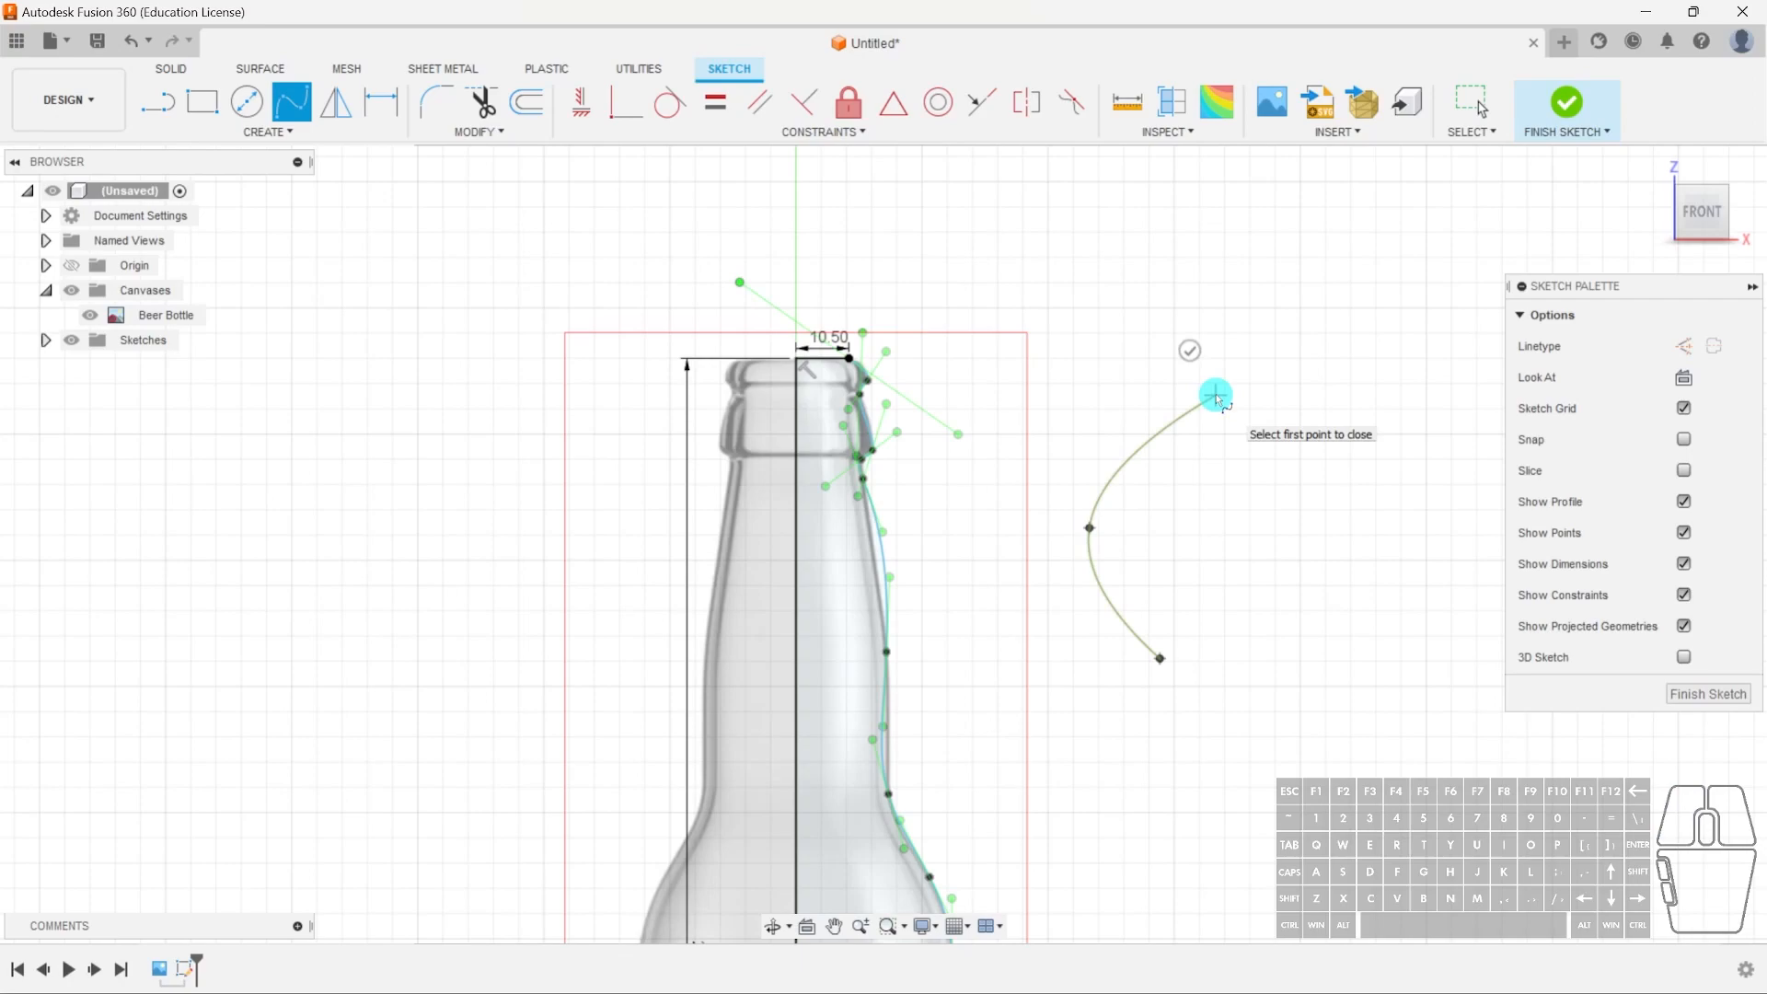
key("Escape")
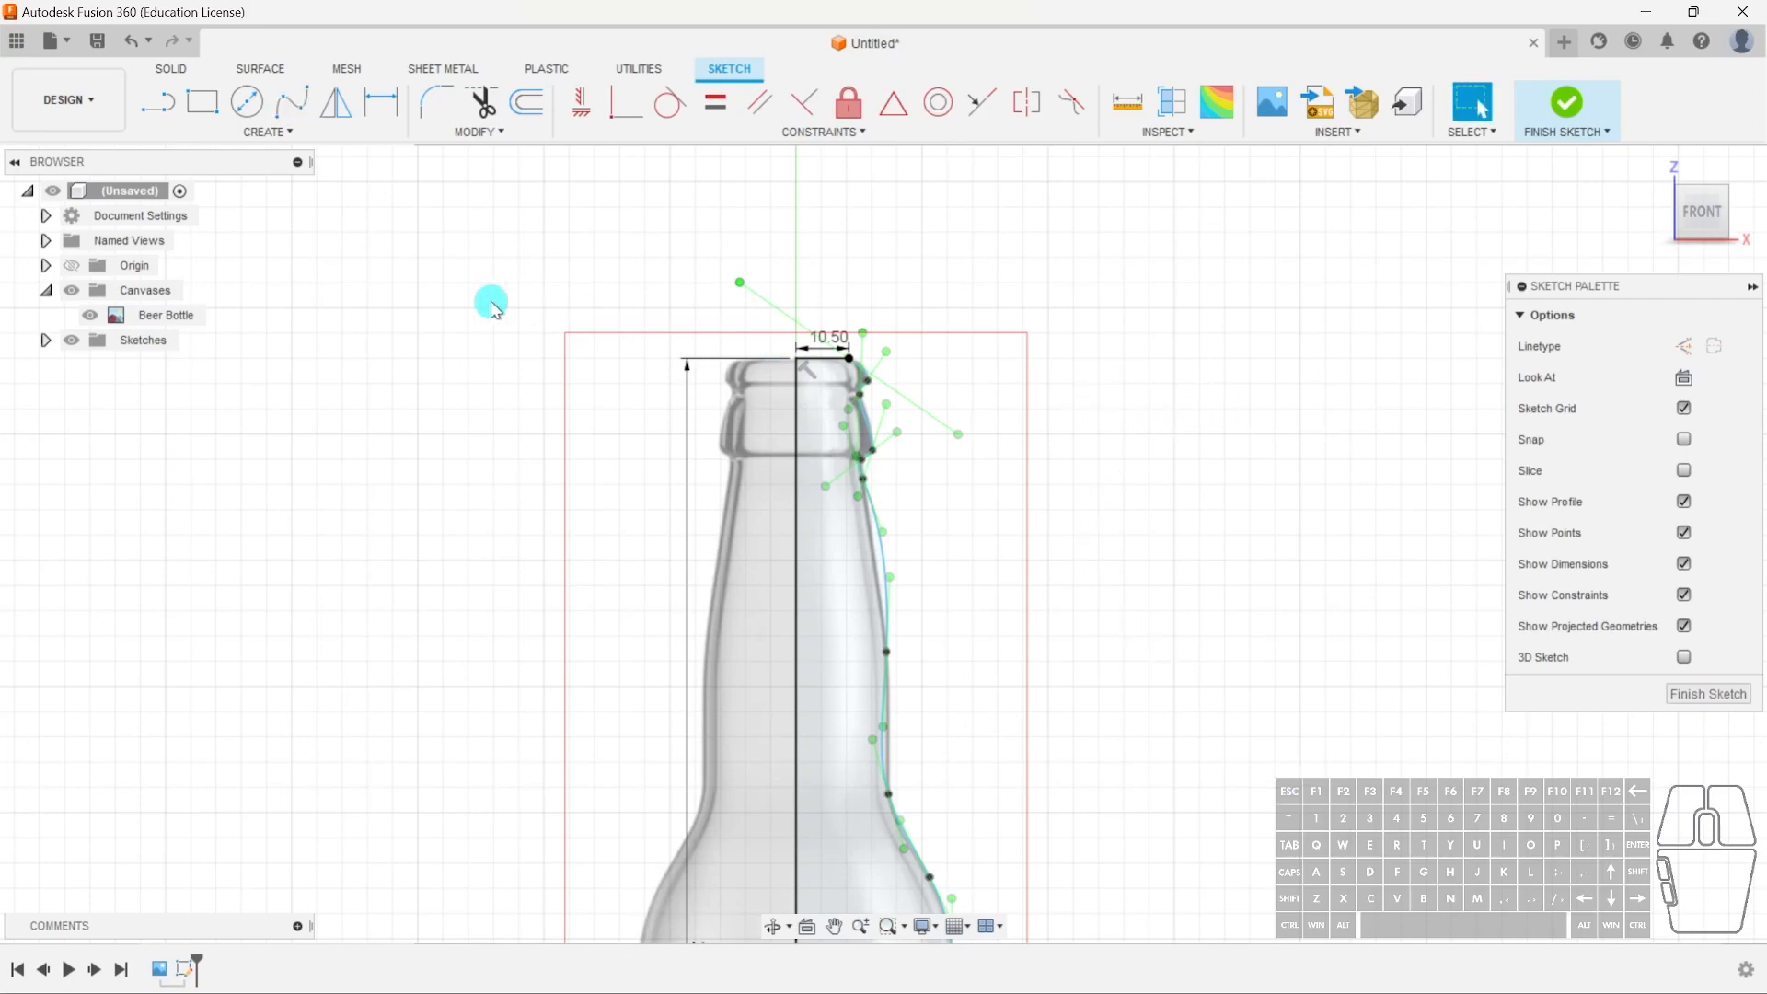
- Sketch two connected lines in the empty area beside the bottle, the first about 57 mm long at about 53 degrees
left_click(158, 101)
left_click(1125, 611)
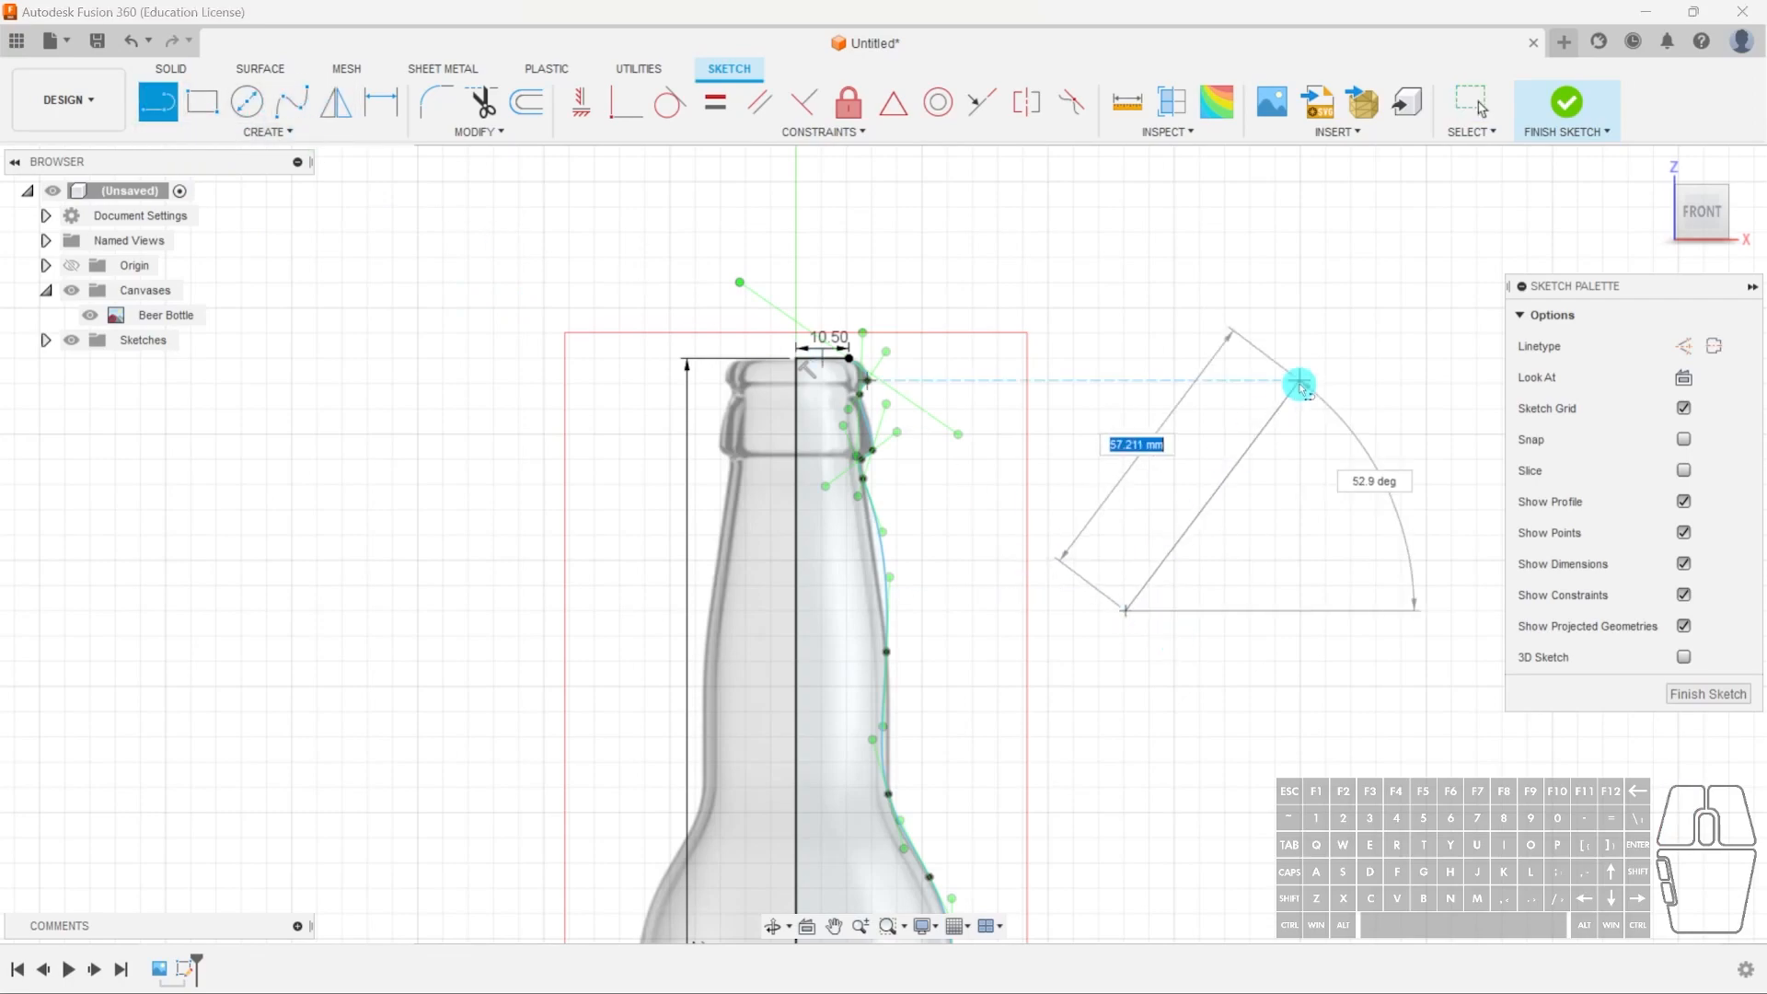
left_click(1310, 524)
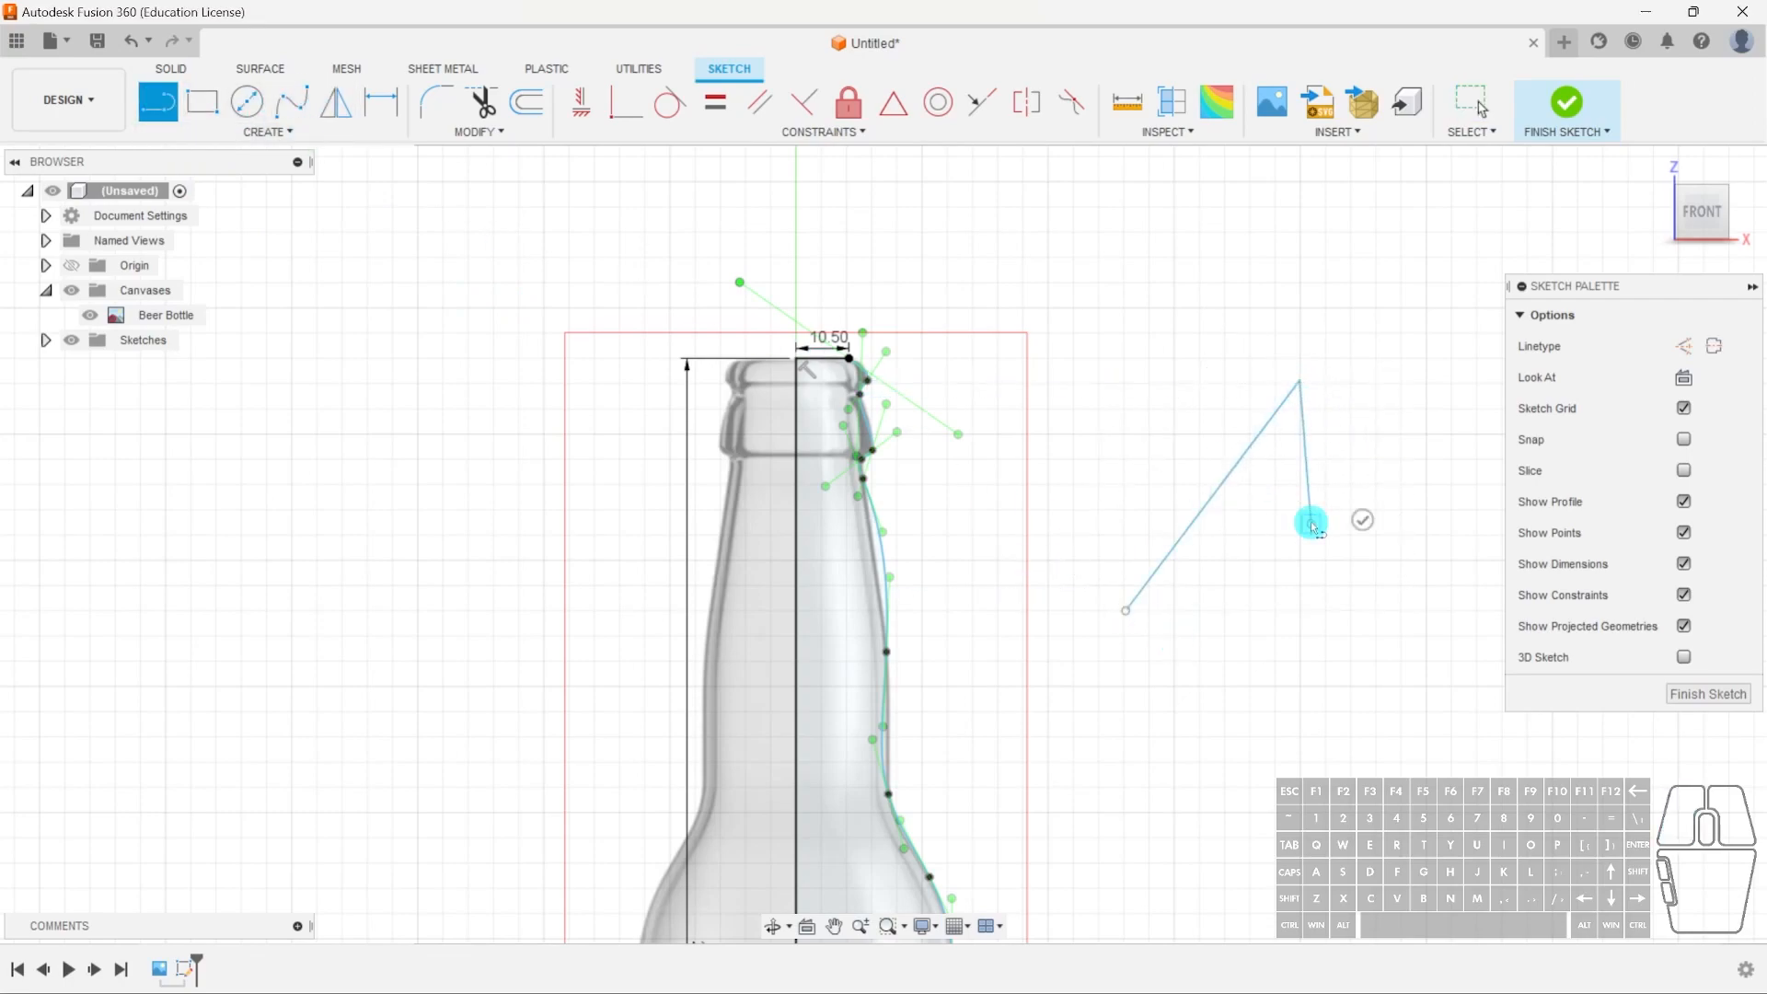
key("Escape")
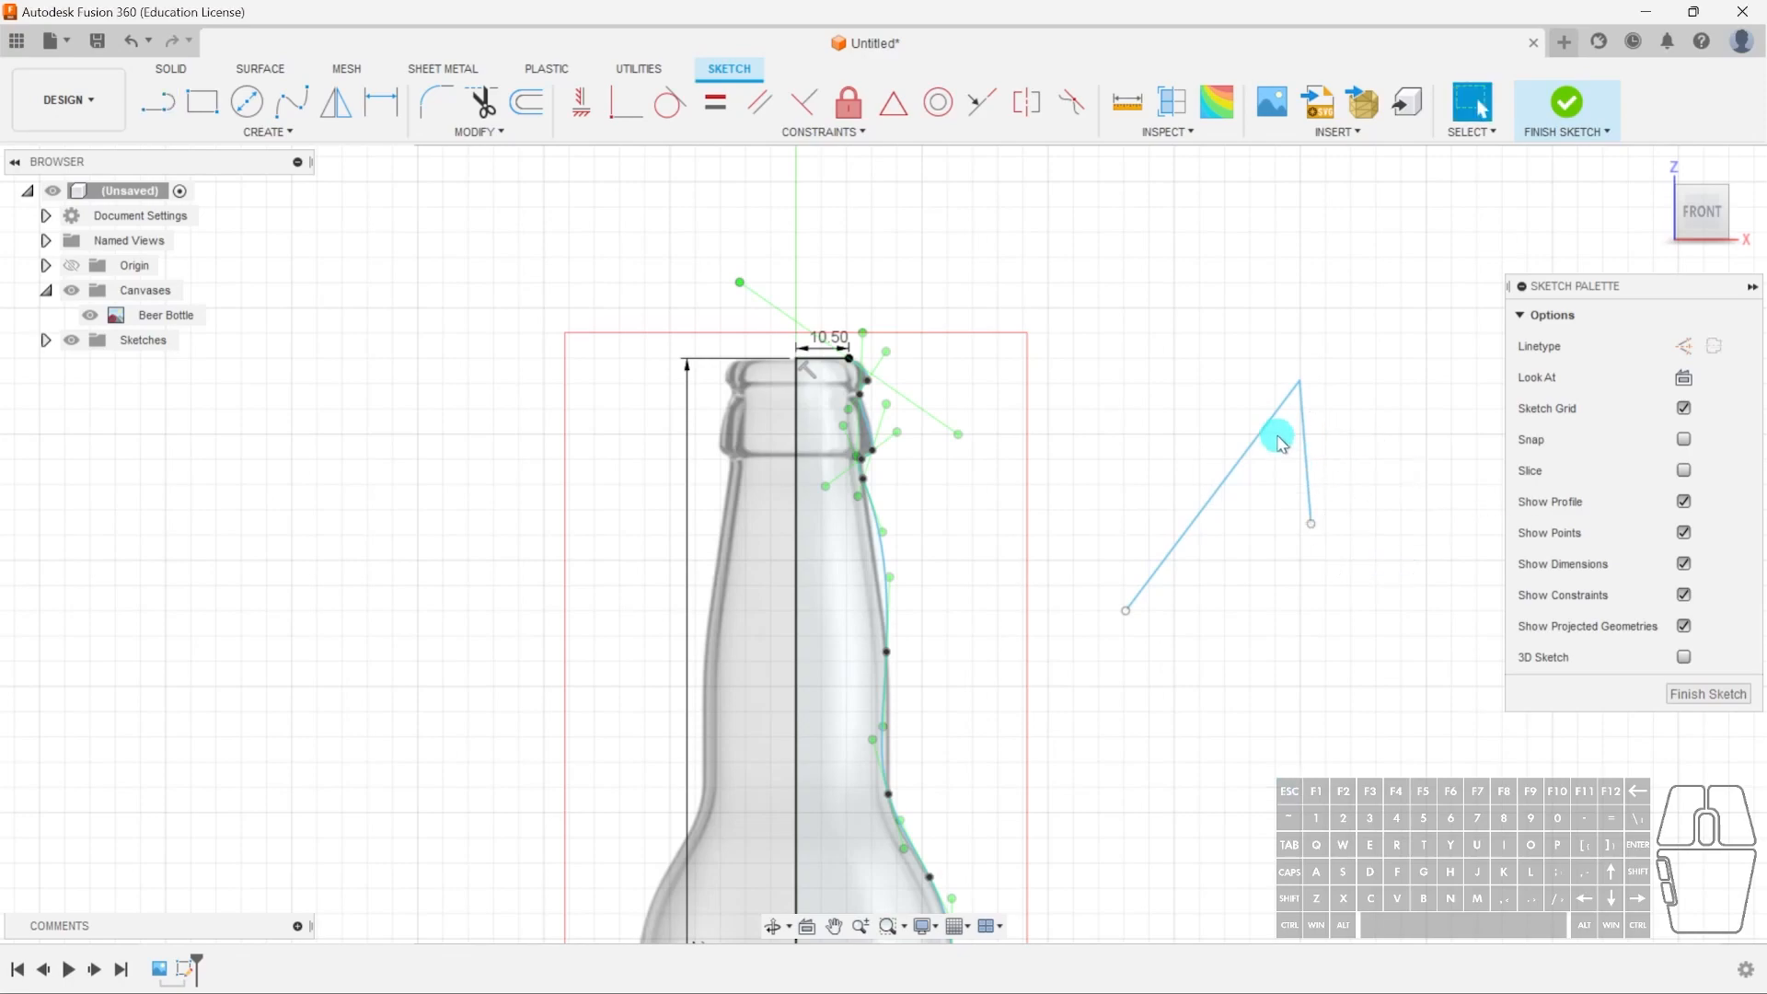
left_click(291, 101)
left_click(1151, 451)
left_click(1255, 578)
key("Escape")
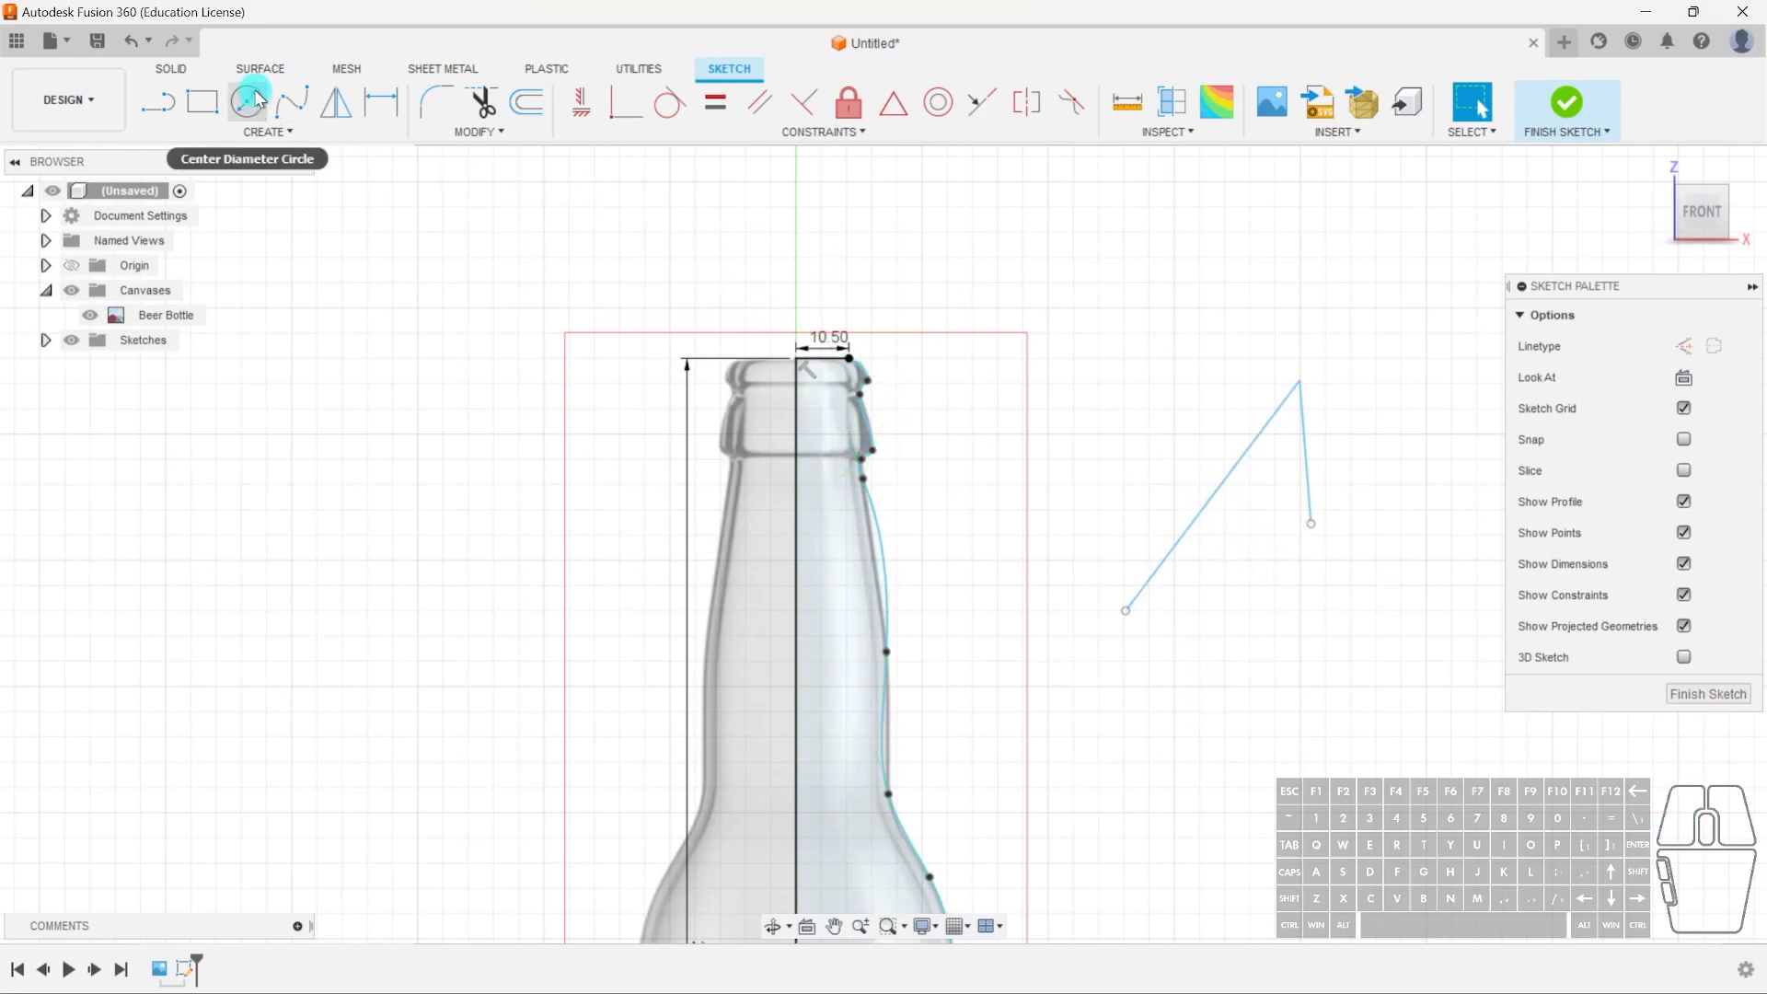
- Sketch a three-point fit point spline in the empty area beside the bottle, bulging away from it
left_click(291, 101)
left_click(1157, 436)
left_click(1271, 584)
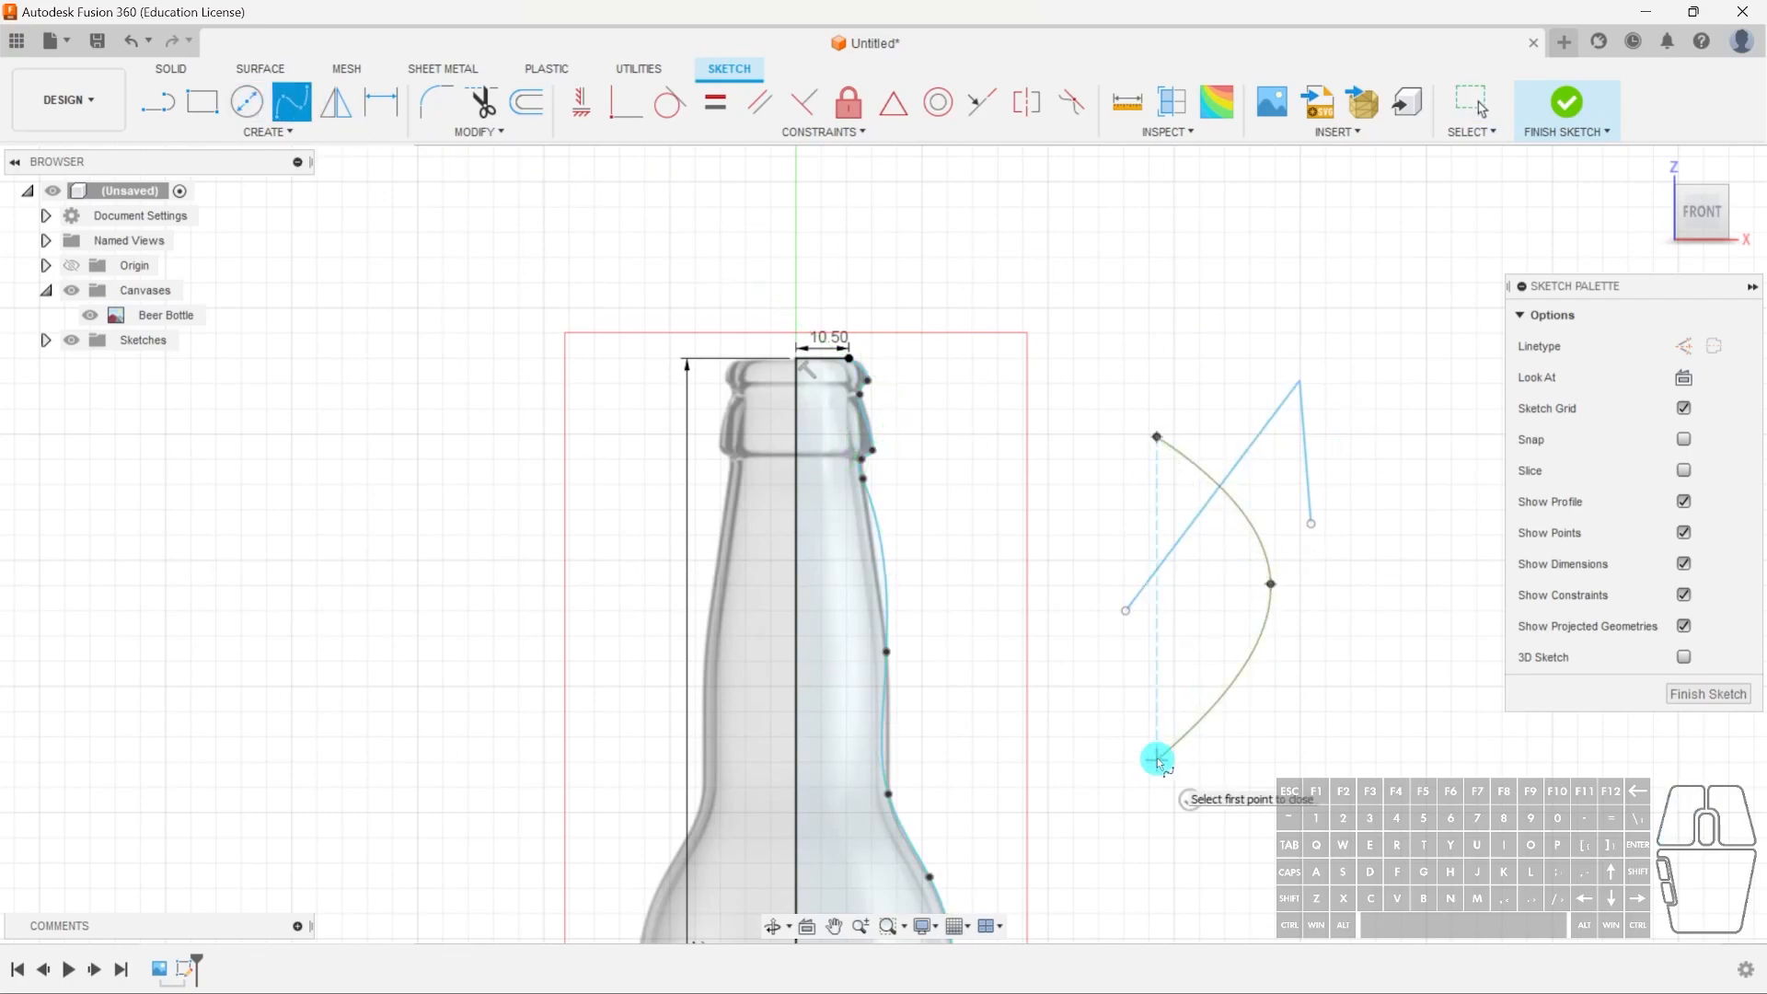
double_click(1157, 760)
left_click(1254, 617)
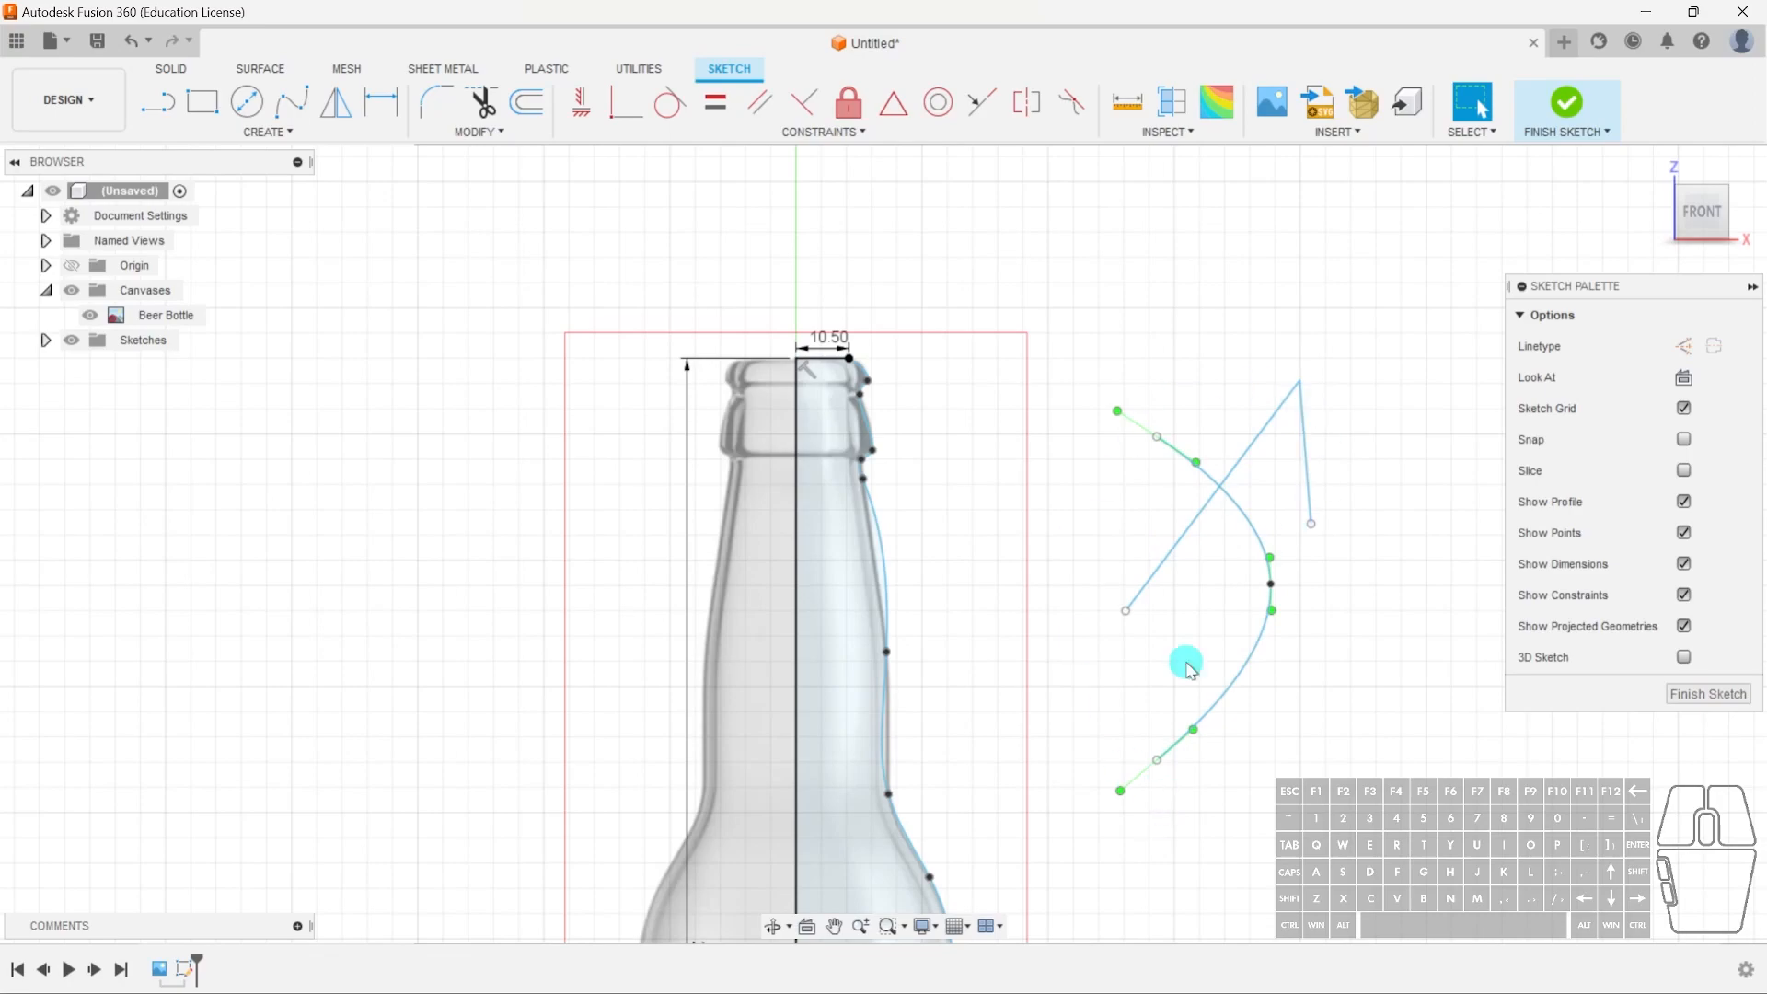
- Delete the practice spline and the two connected practice lines beside the bottle
left_click_drag(1072, 324, 1271, 819)
key("Delete")
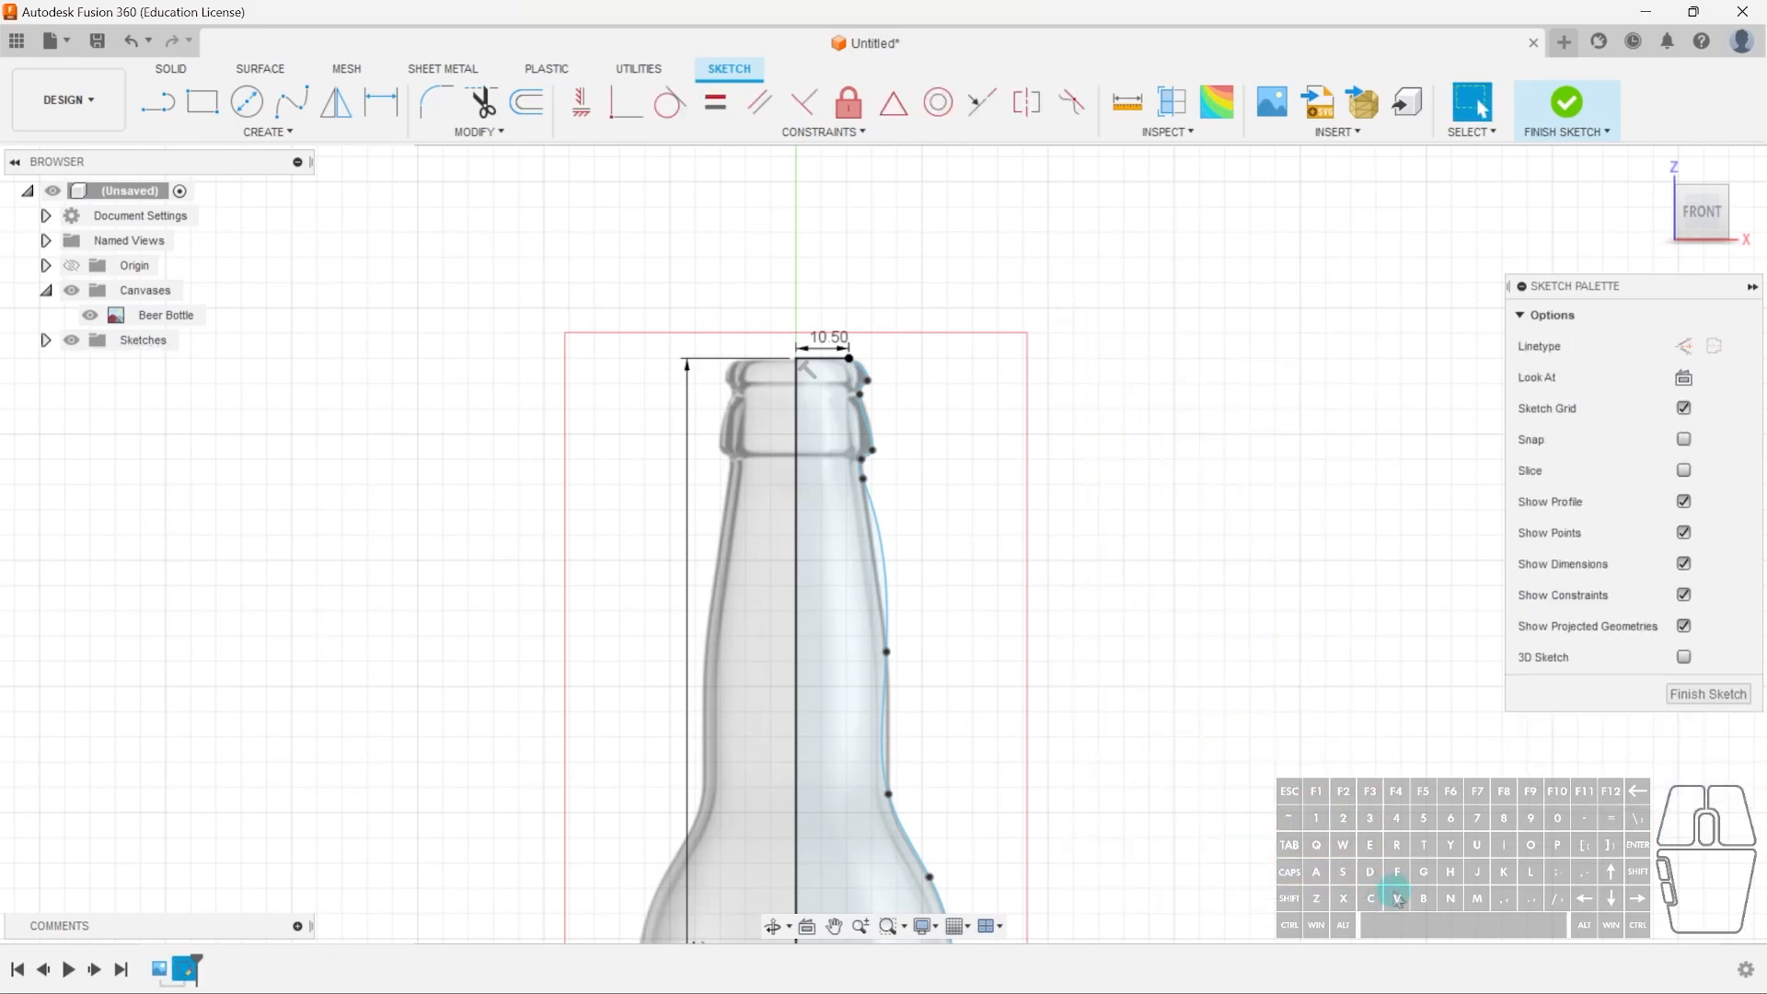
- Adjust the profile spline's tangent handles at the neck-base point and the shoulder point to follow the bottle's outer edge
middle_click_drag(878, 802, 876, 619)
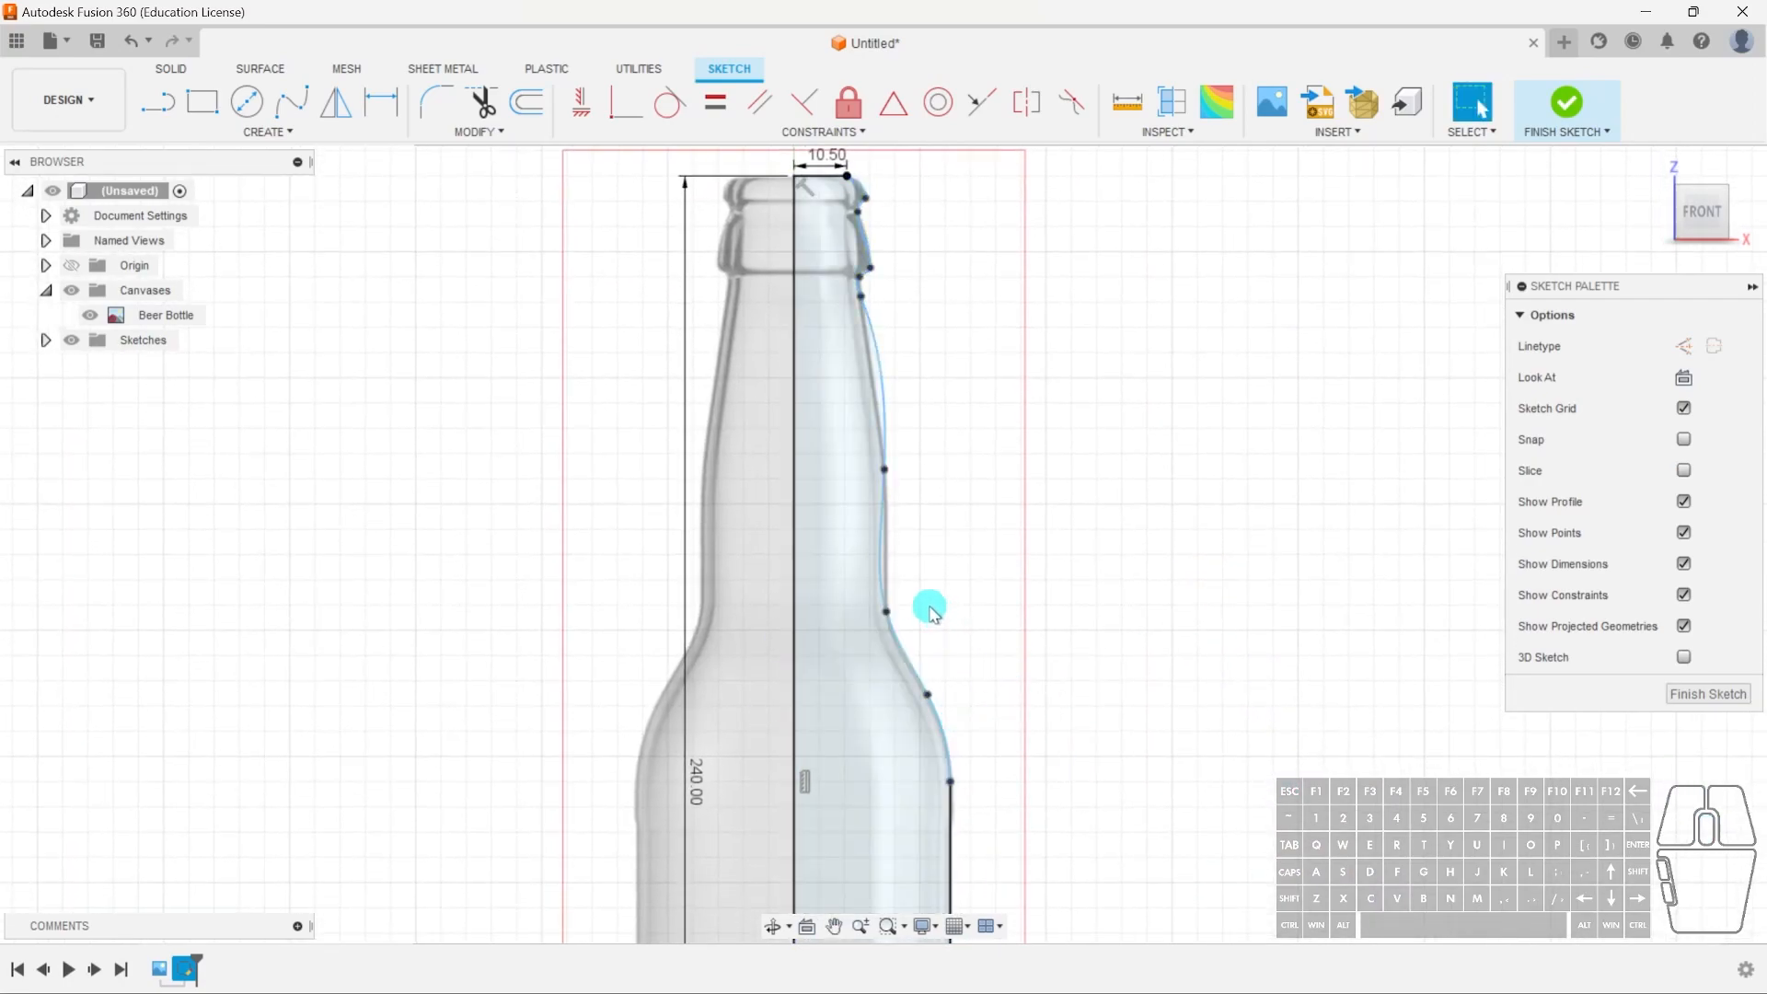
scroll(870, 508, "up", 4)
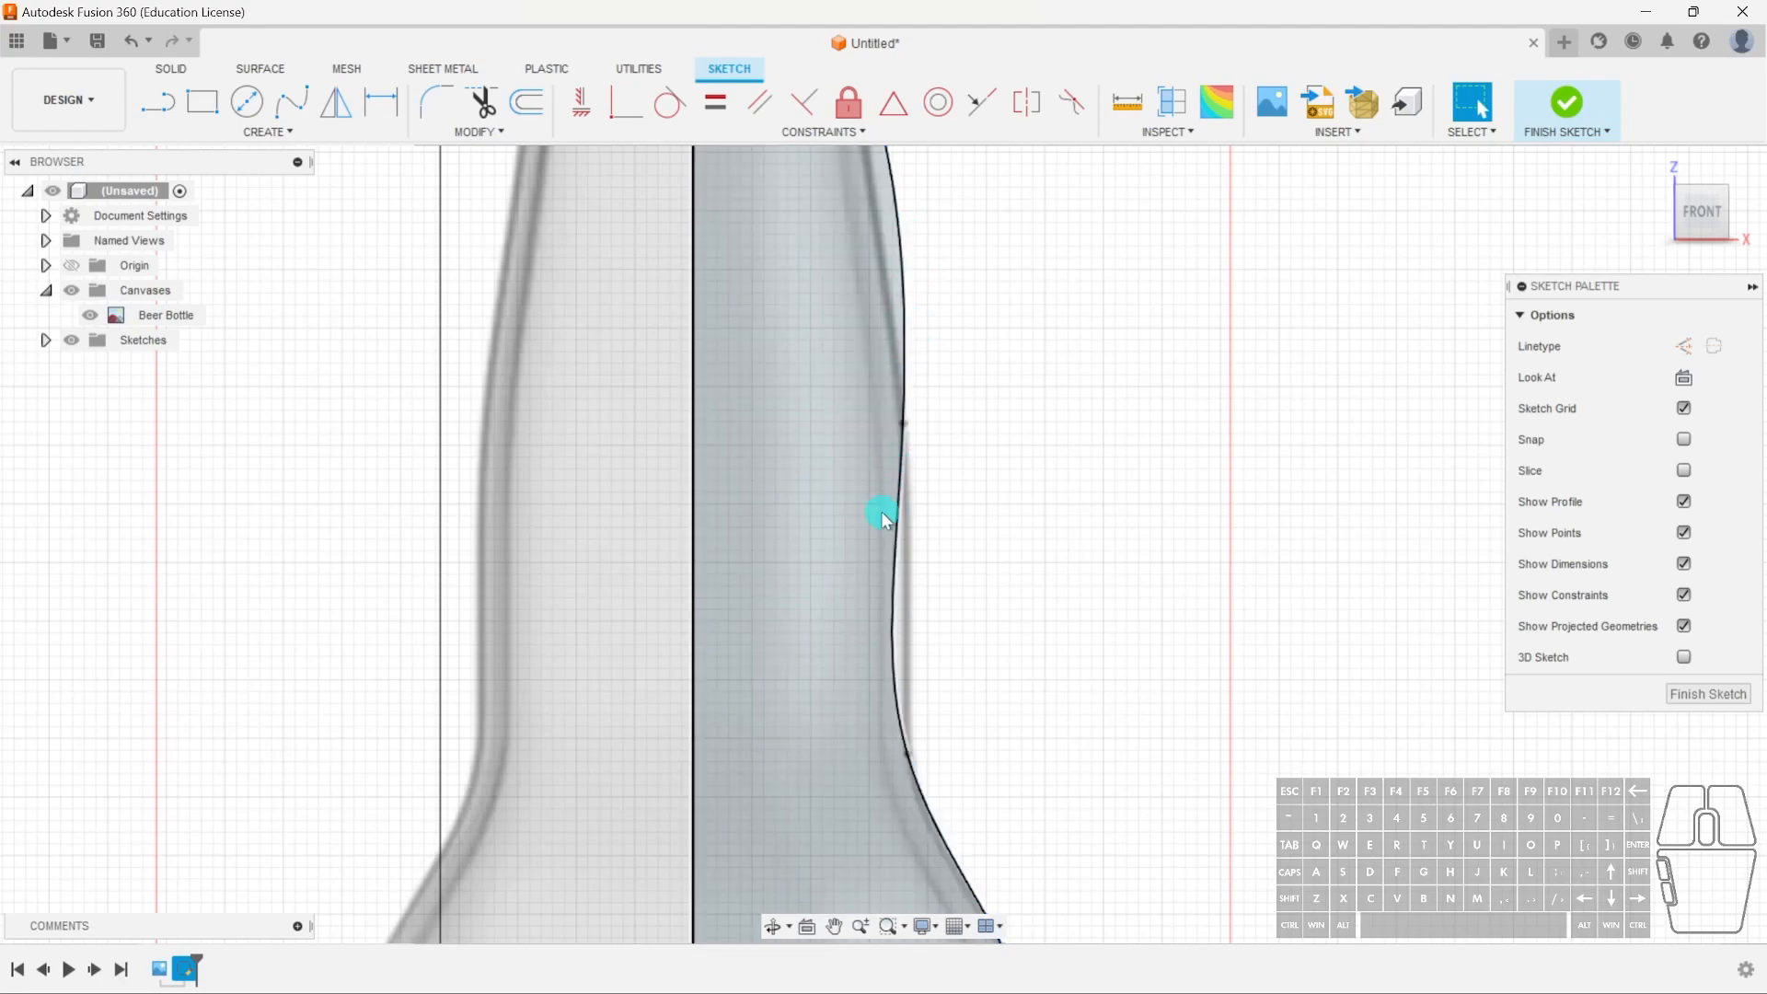
scroll(900, 518, "down", 2)
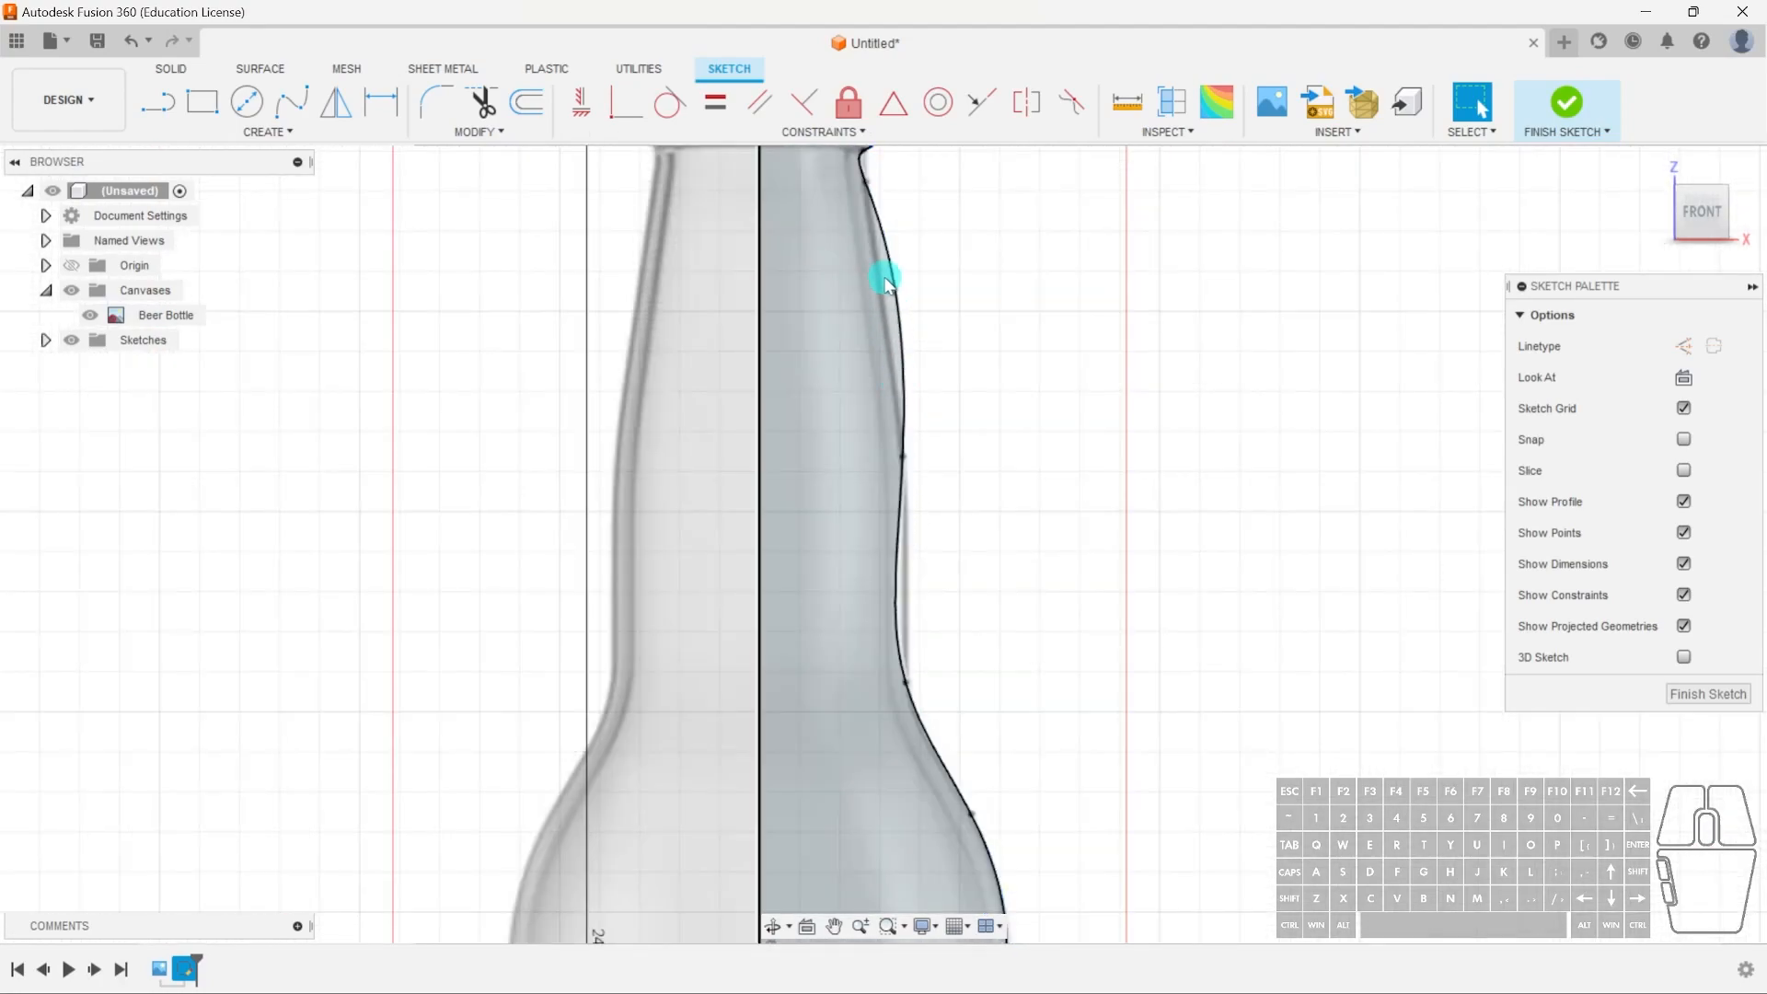
middle_click_drag(1208, 615, 1165, 405)
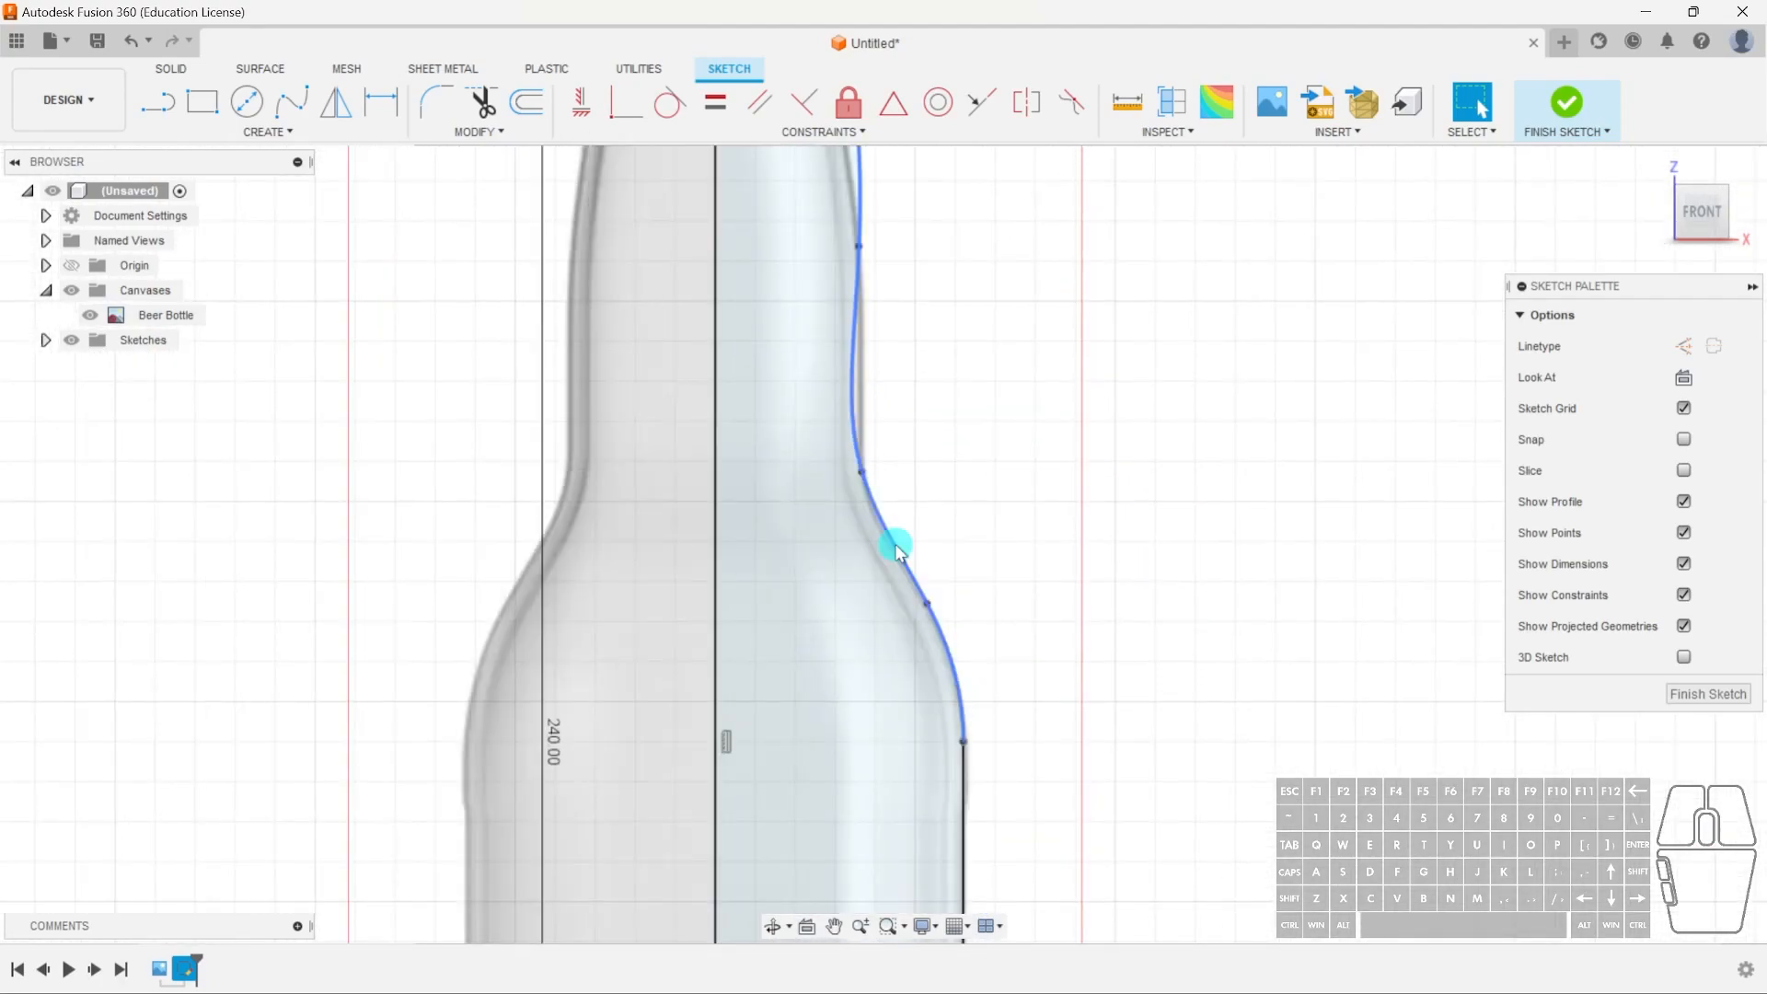
left_click(895, 546)
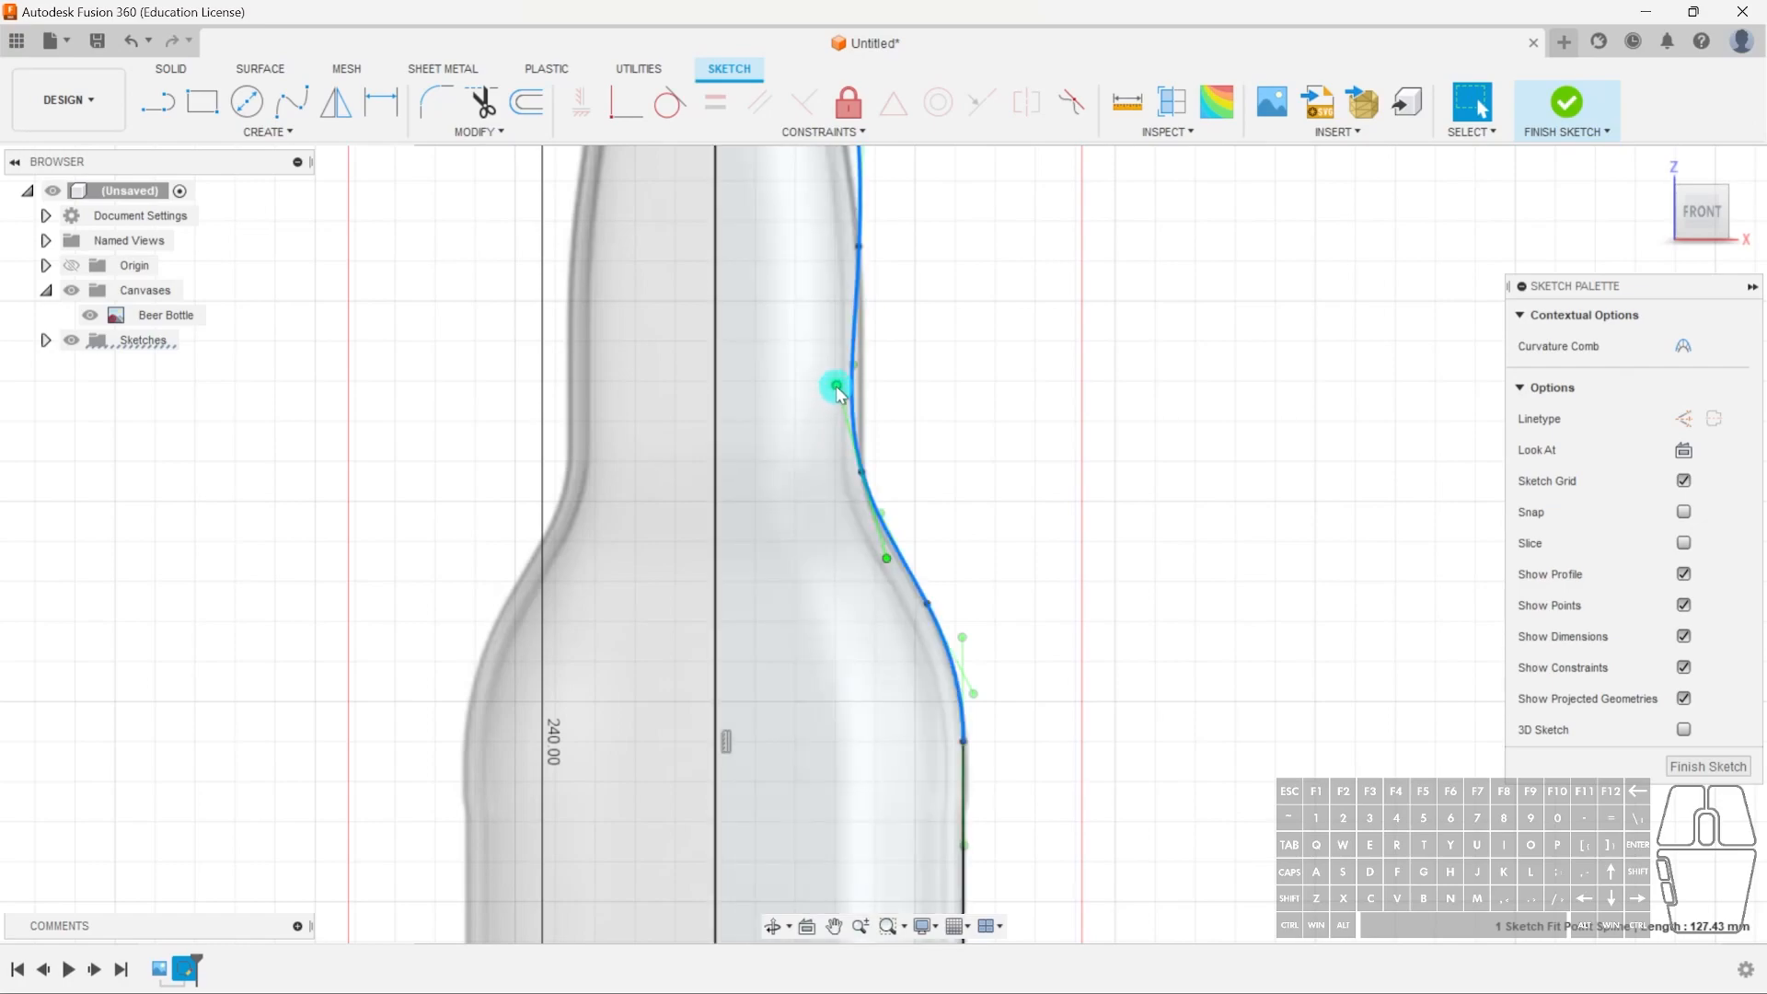
left_click_drag(837, 387, 851, 396)
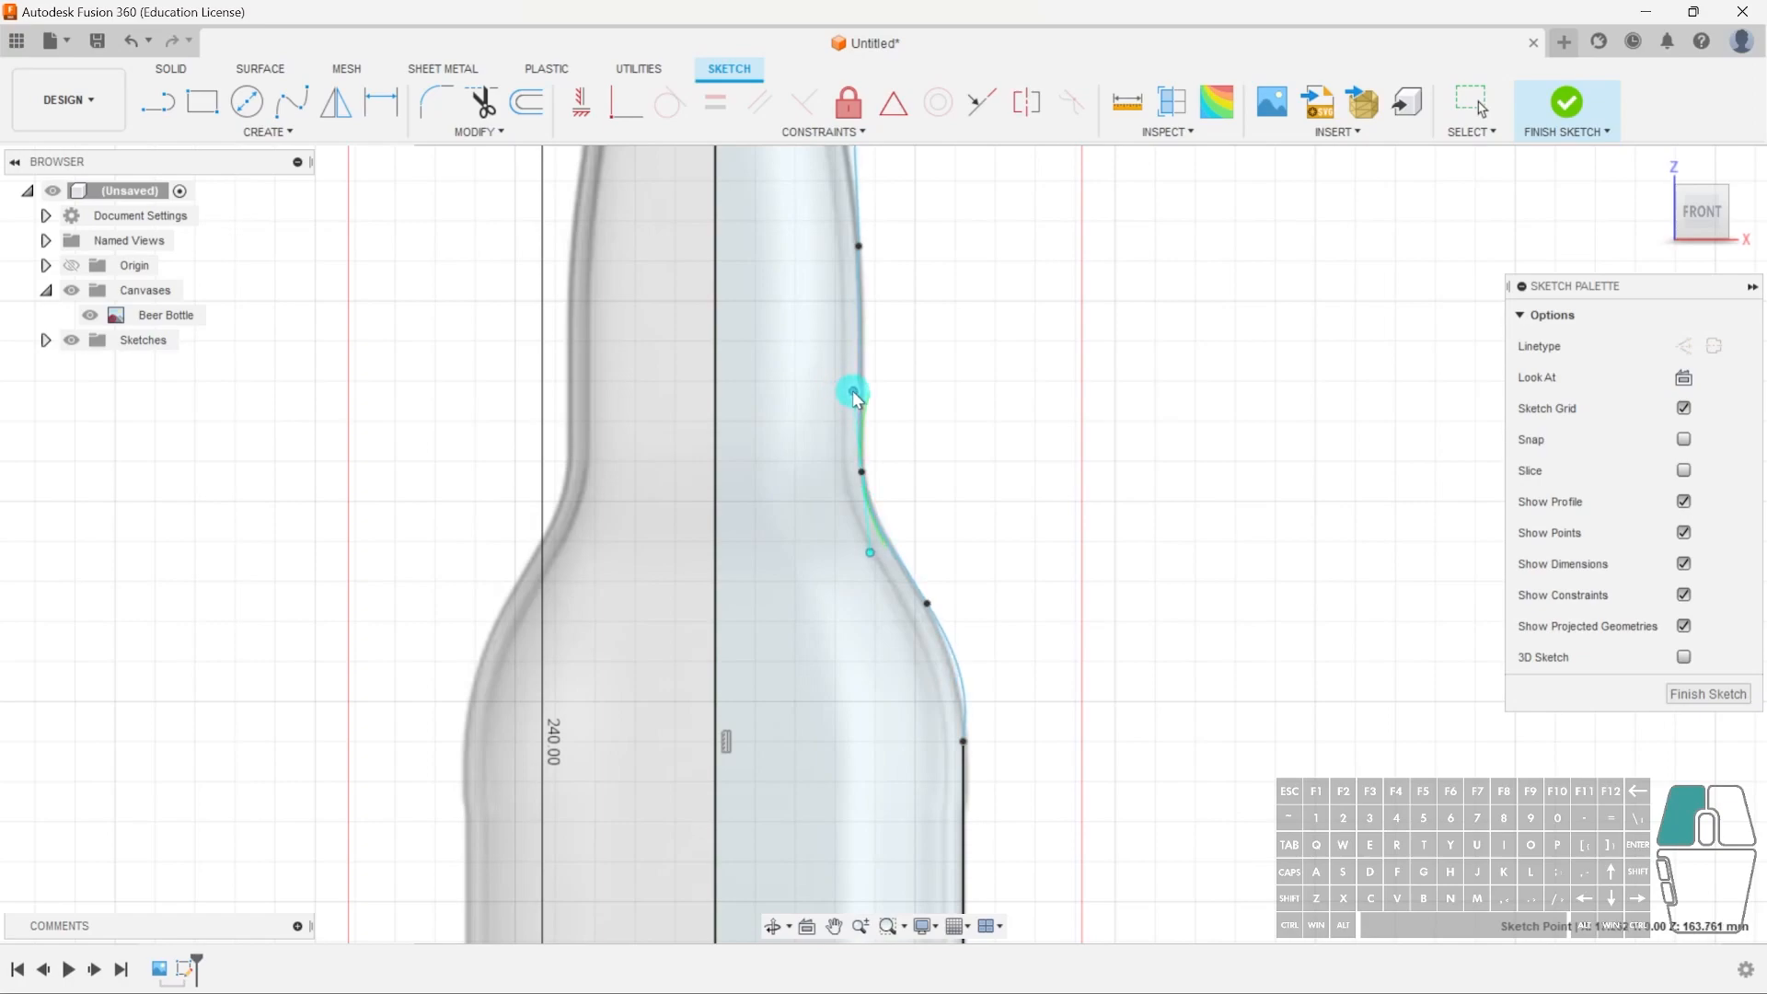
mouse_move(852, 390)
left_mouse_down()
mouse_move(825, 442)
mouse_move(825, 514)
mouse_move(844, 252)
mouse_move(827, 429)
mouse_move(829, 376)
mouse_move(854, 420)
mouse_move(854, 403)
left_mouse_up()
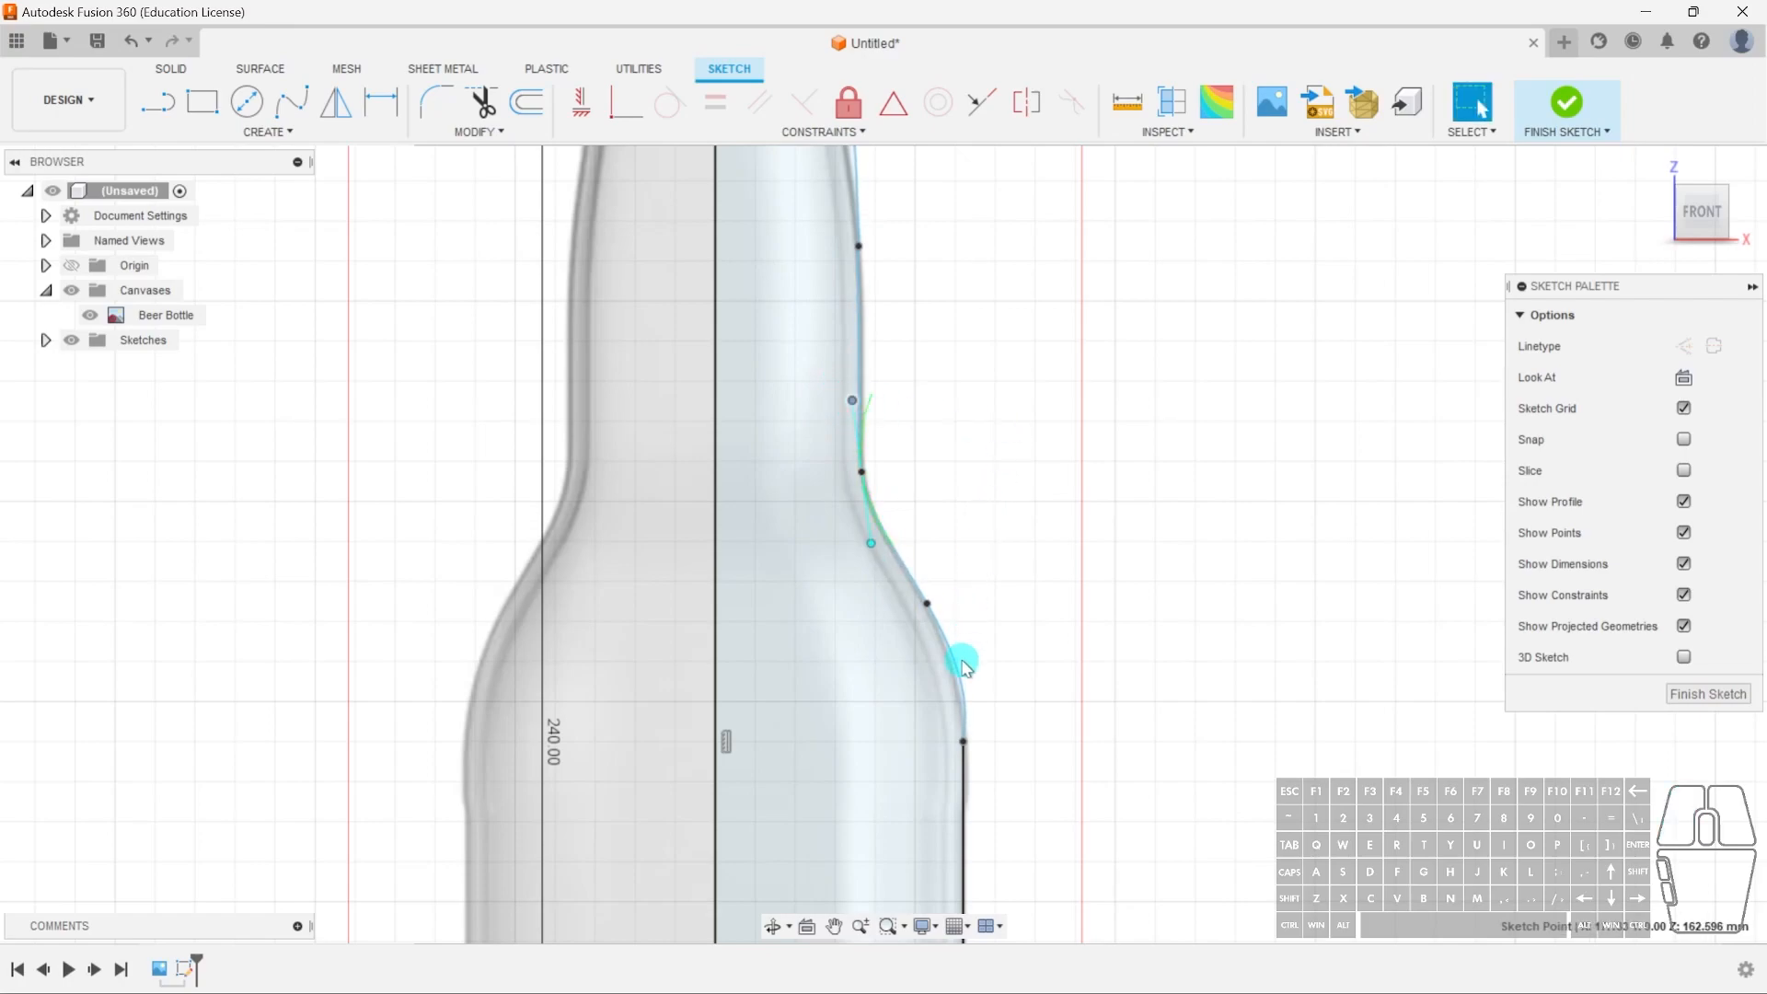
left_click(930, 606)
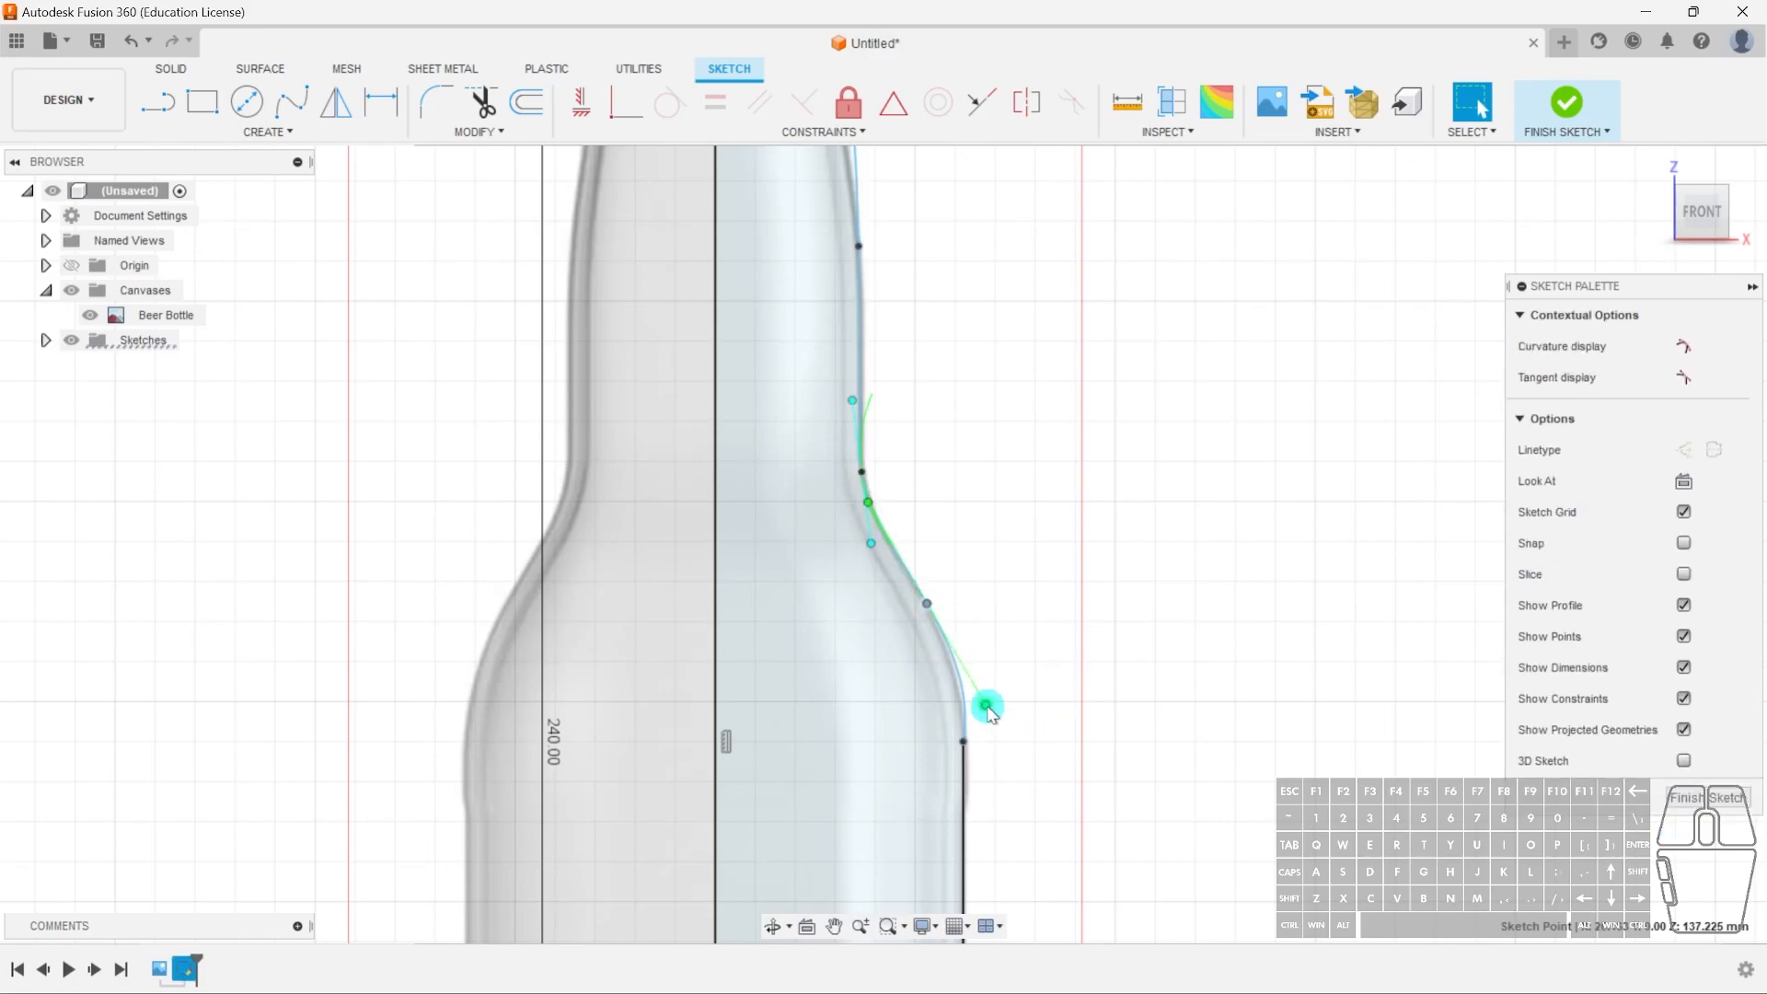
left_click_drag(988, 714, 978, 689)
- Adjust the tangent handle of the spline point just below the collar so the upper neck curve follows the bottle edge
middle_click_drag(943, 218, 918, 489)
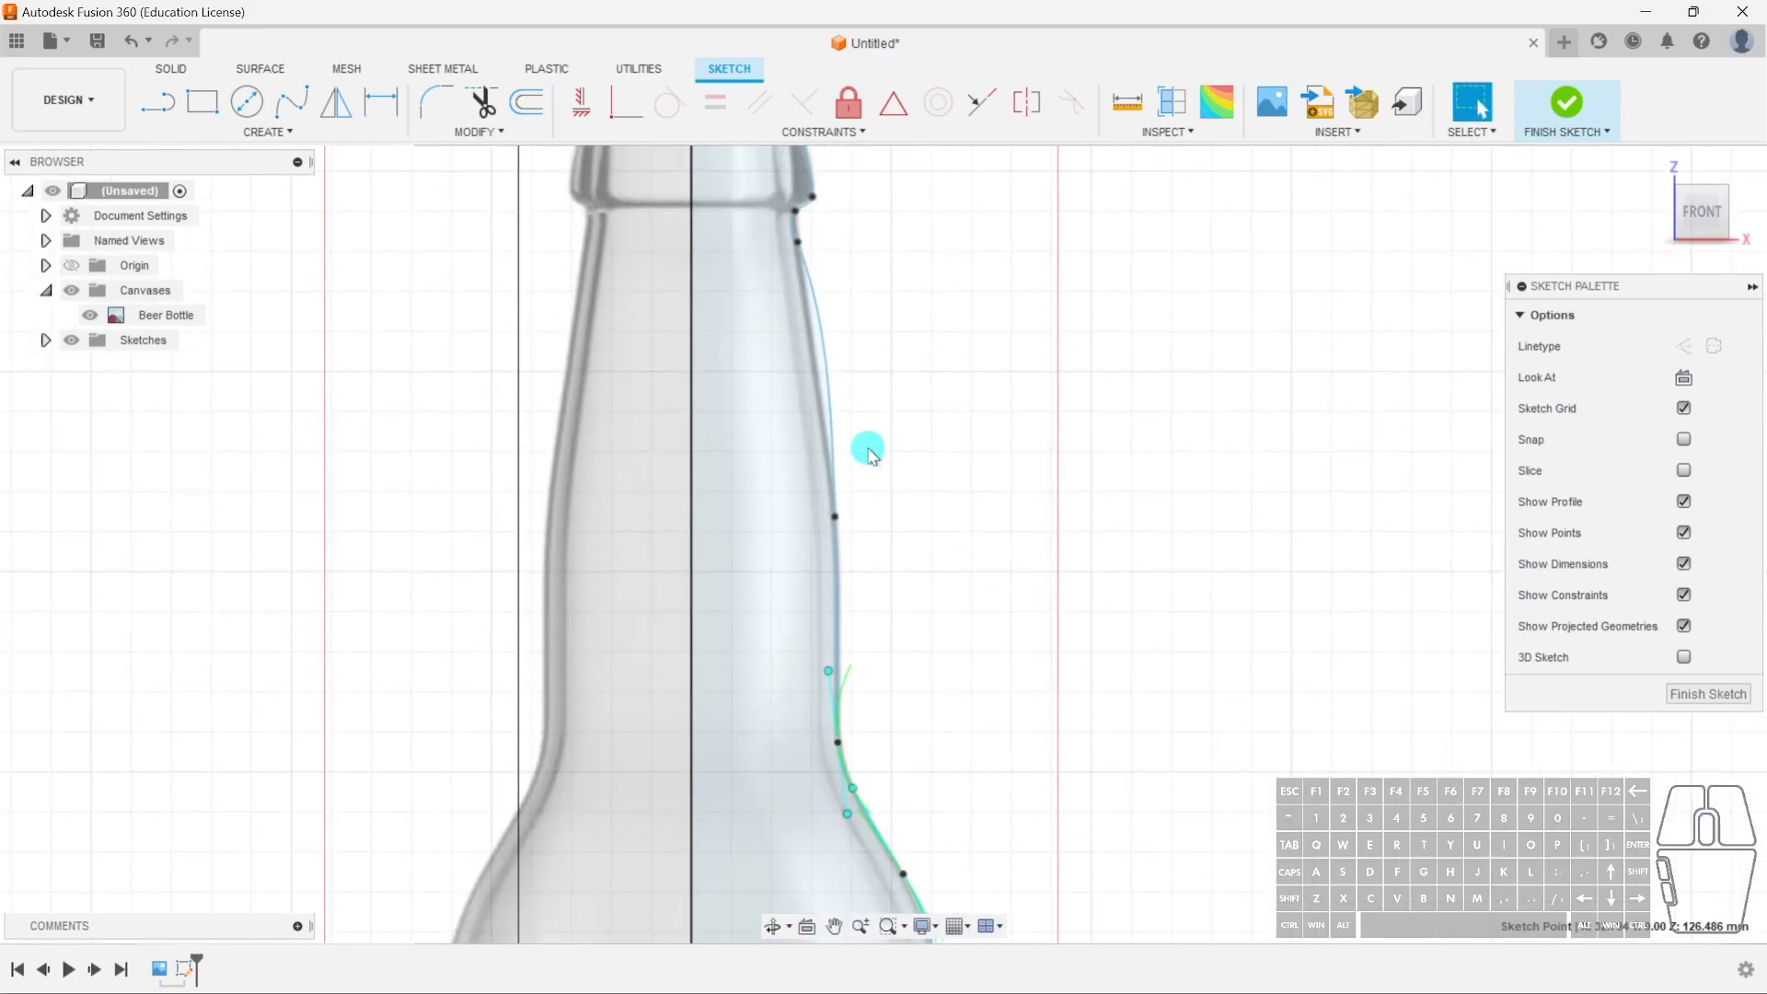
middle_click_drag(863, 393, 880, 539)
left_click(819, 412)
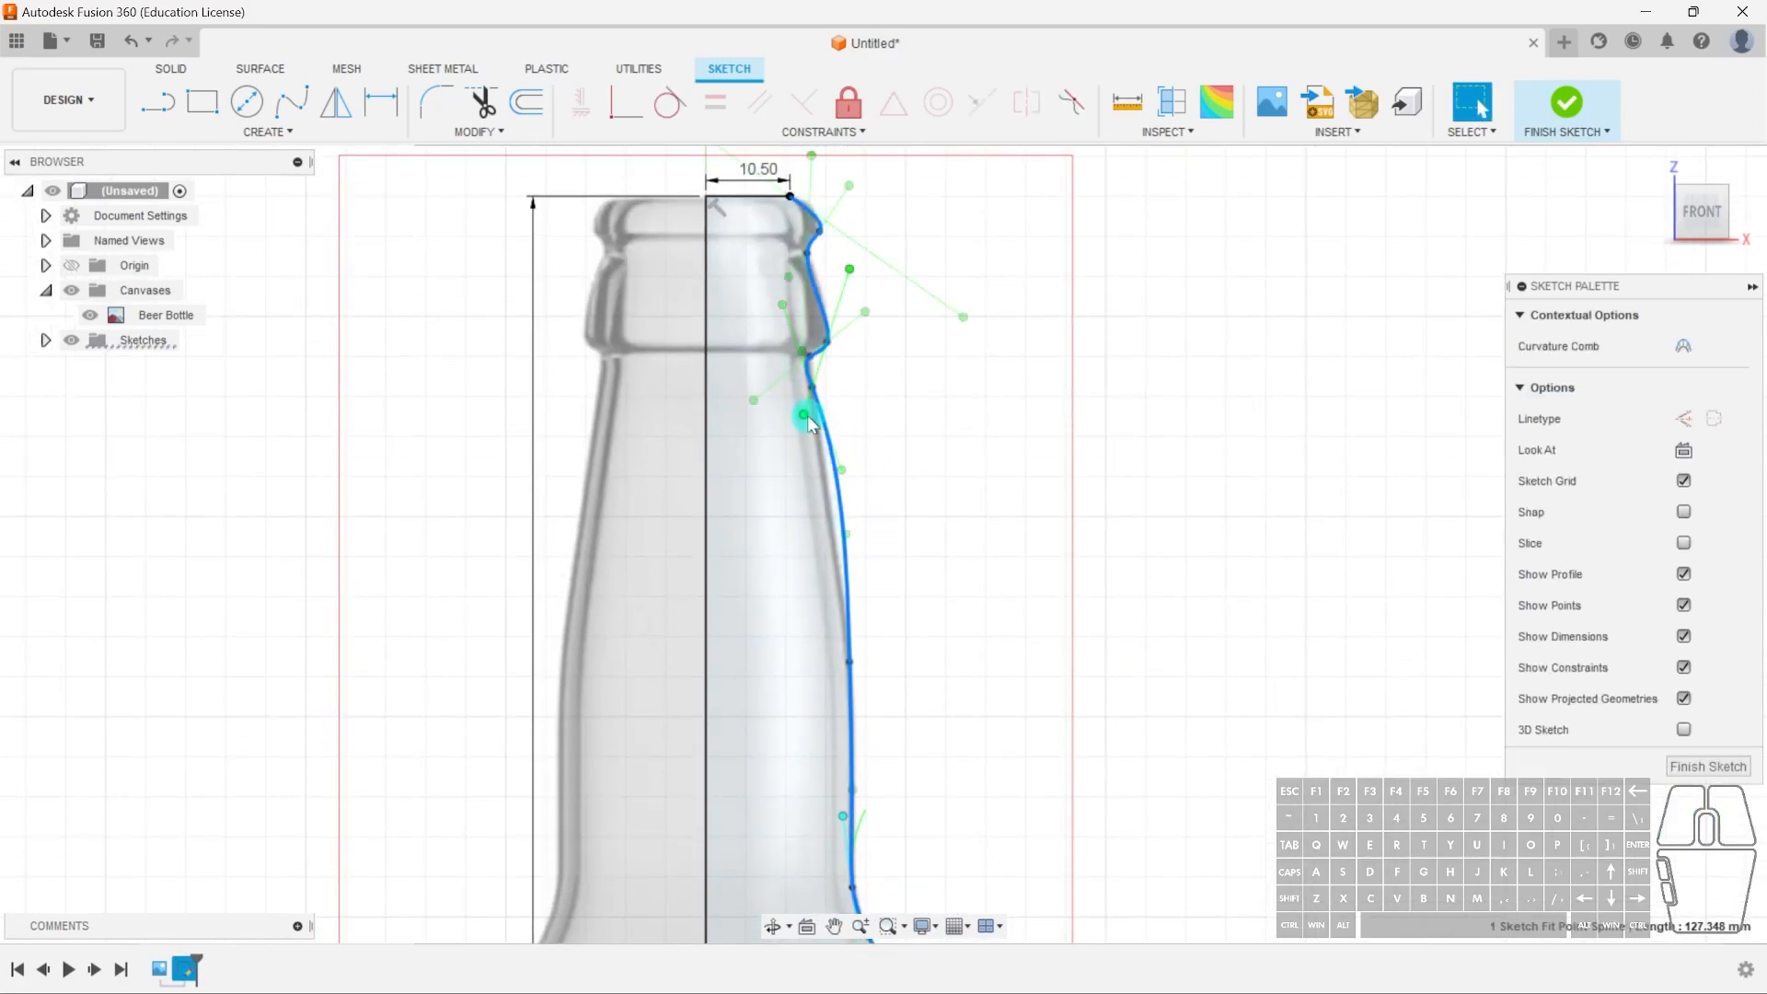
left_click(815, 394)
left_click(812, 389)
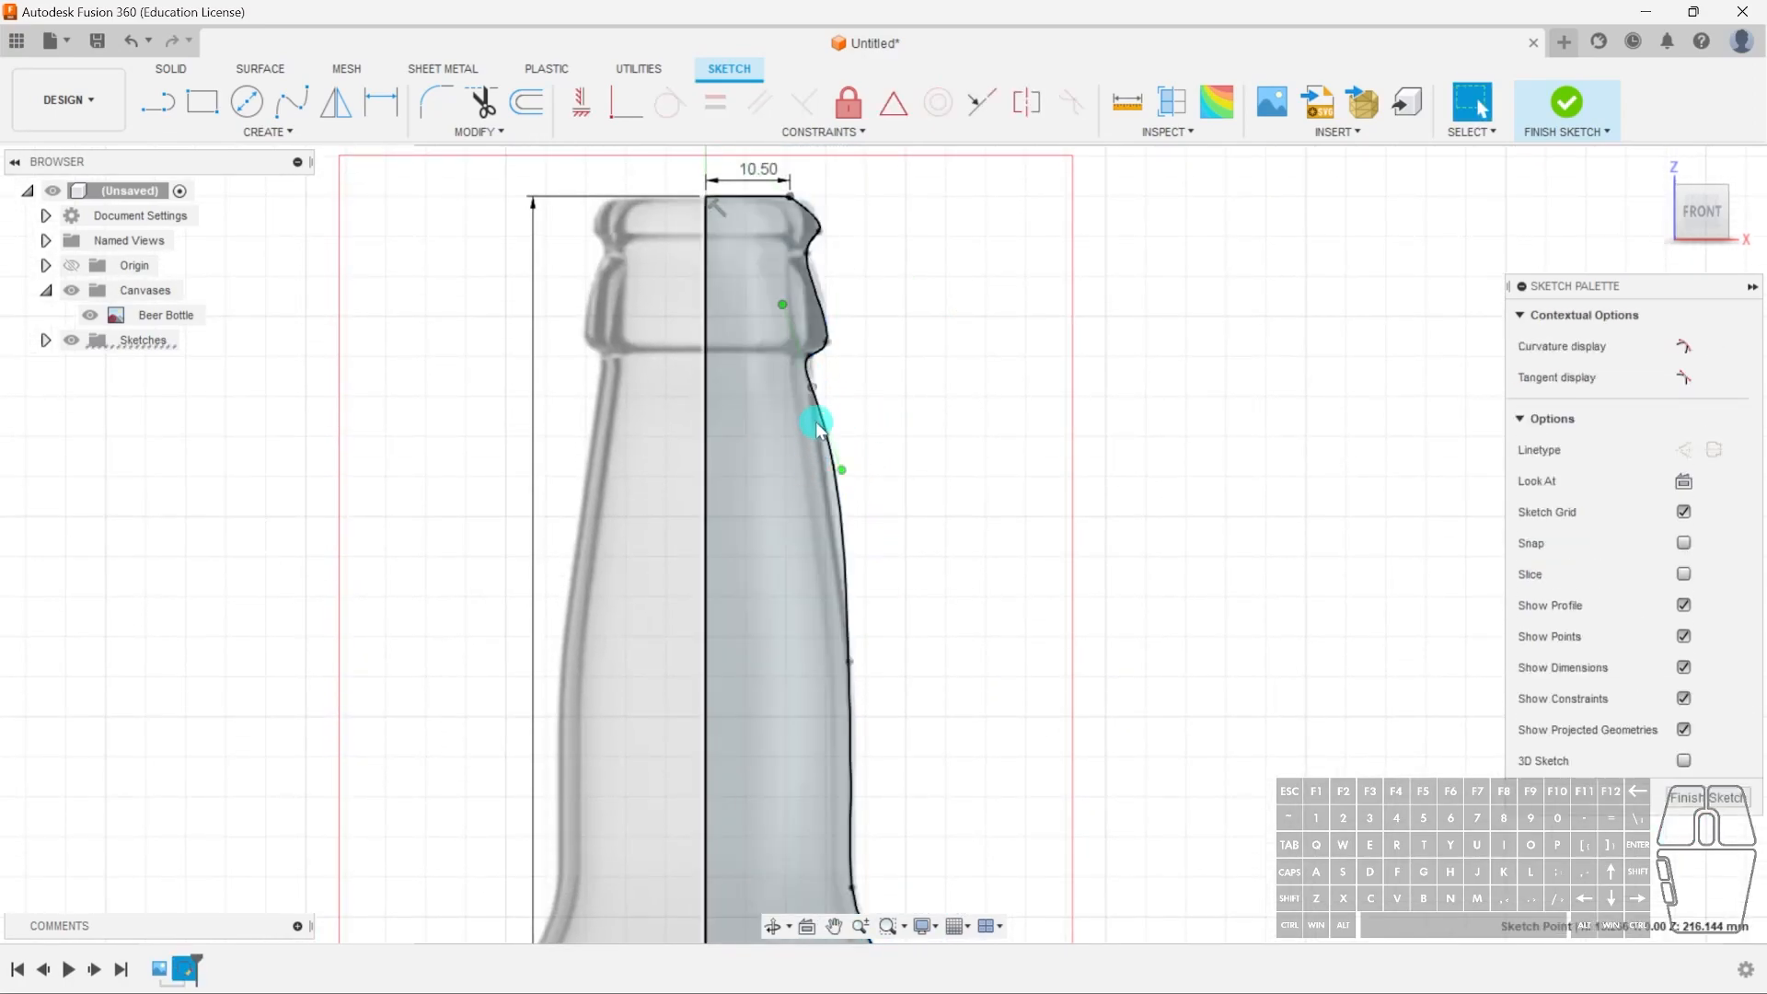
left_click_drag(783, 302, 797, 304)
- Reshape the spline at the groove between collar and lip by adjusting that point's tangent handle to match the reference image
scroll(774, 393, "up", 6)
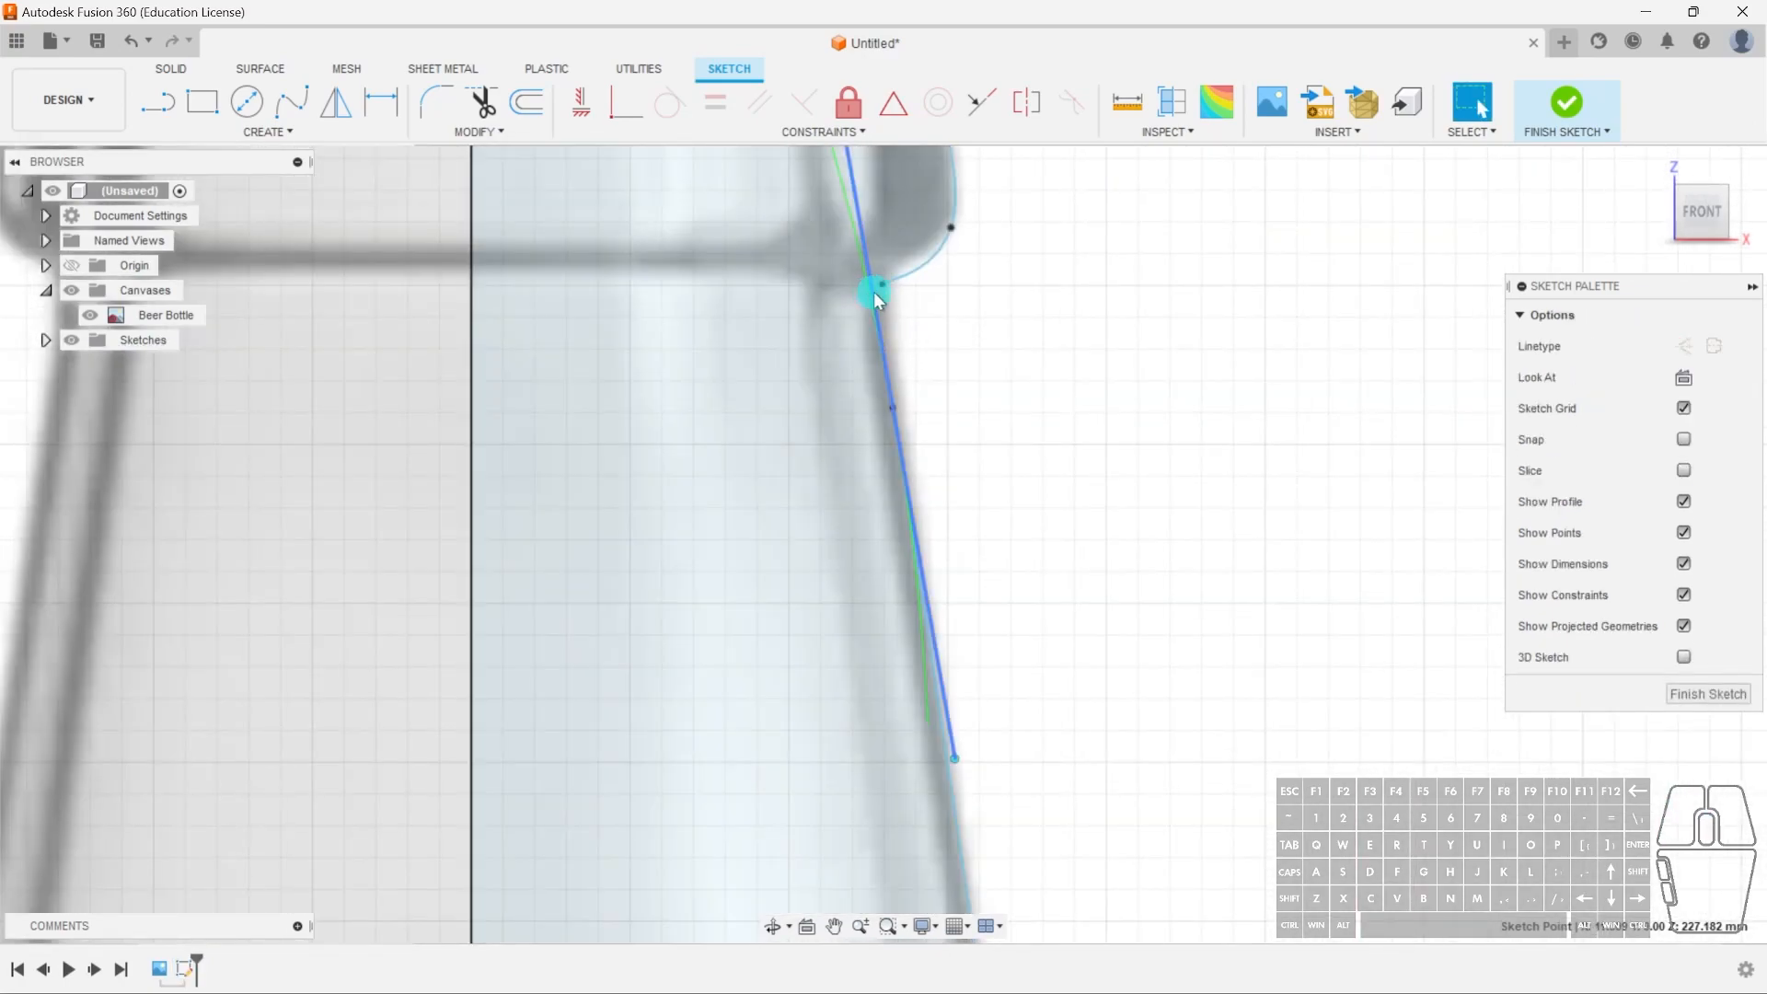
middle_click_drag(966, 232, 995, 621)
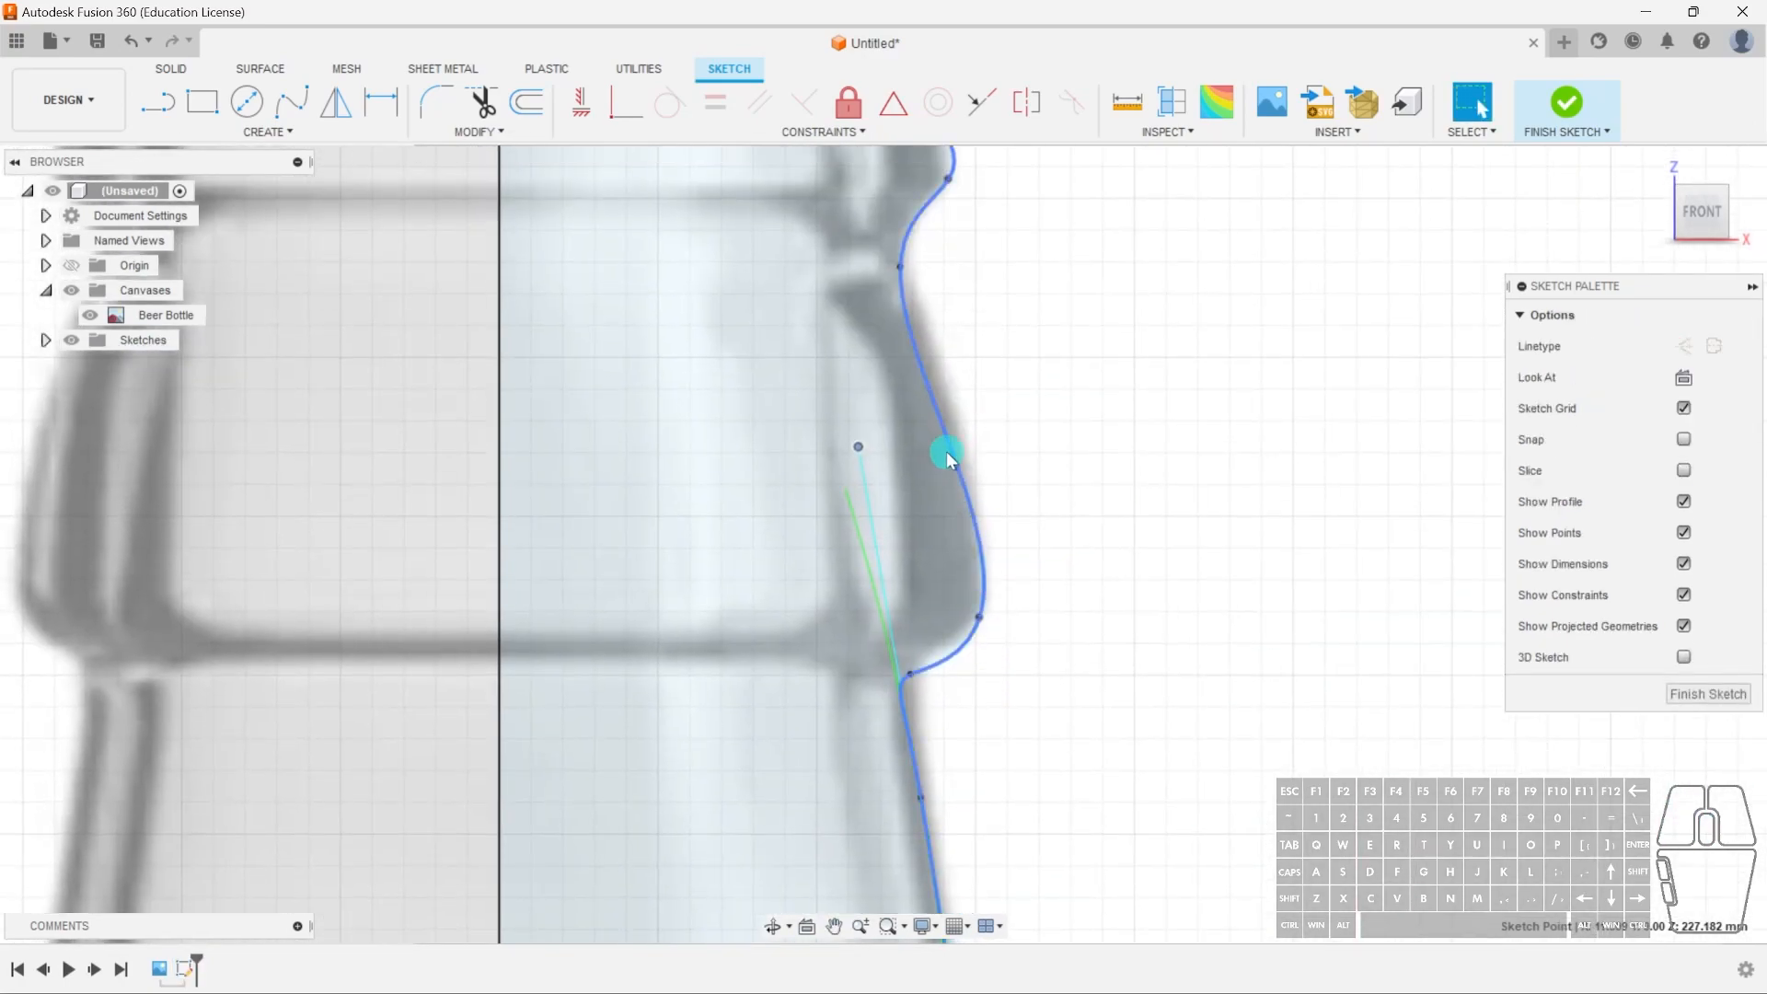
left_click(897, 272)
scroll(914, 544, "down", 3)
left_click(904, 188)
left_click_drag(904, 187, 882, 235)
scroll(852, 283, "up", 4)
scroll(997, 374, "down", 4)
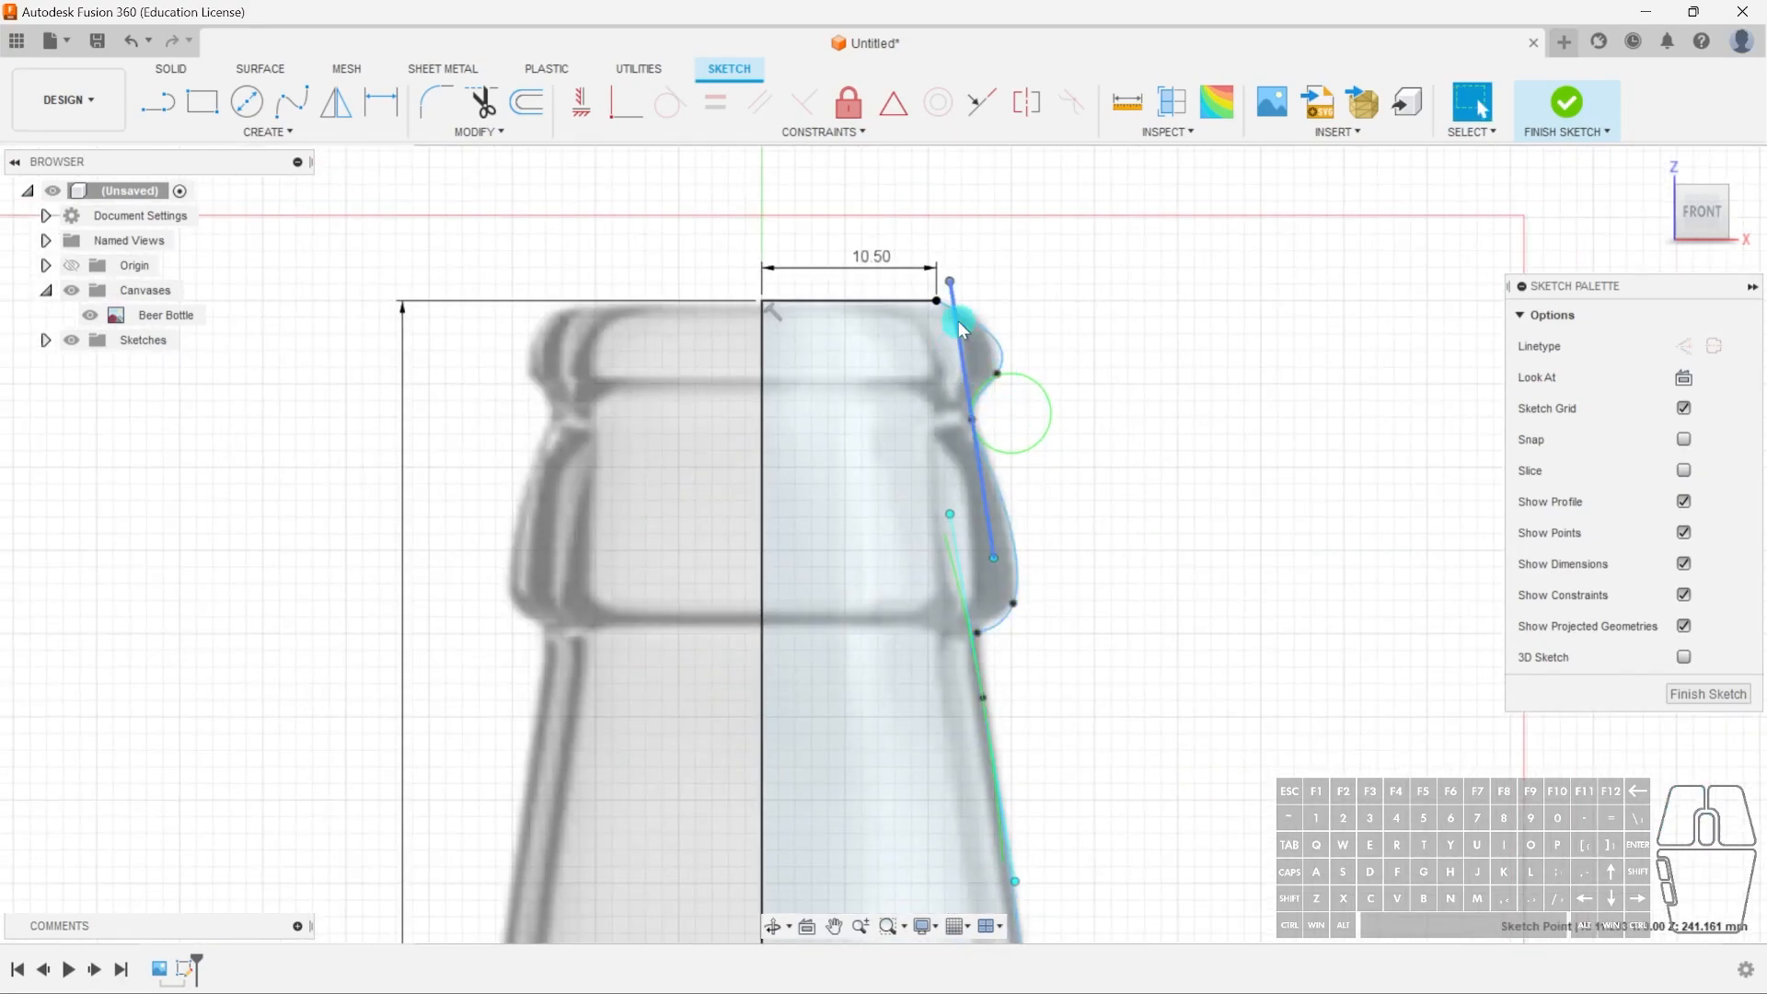
scroll(1032, 493, "down", 3)
scroll(1035, 498, "down", 1)
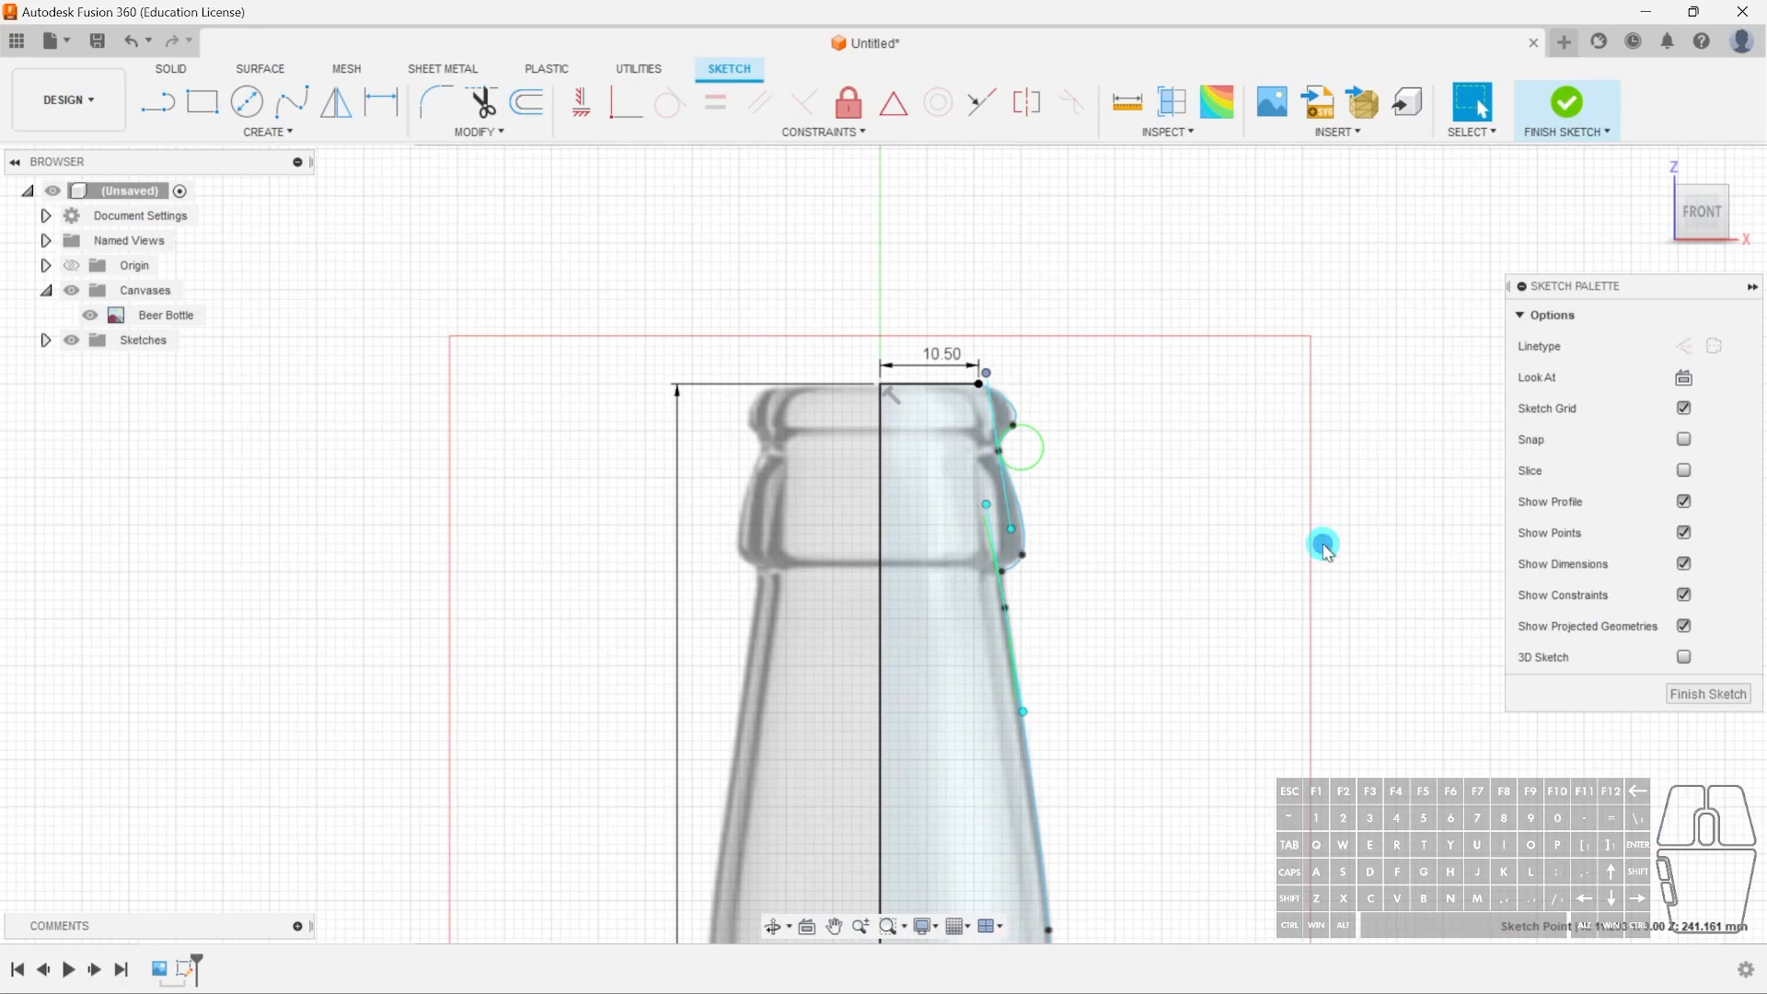
- Apply a Tangent constraint between the profile spline and the 10.5 mm mouth line
scroll(1011, 419, "up", 3)
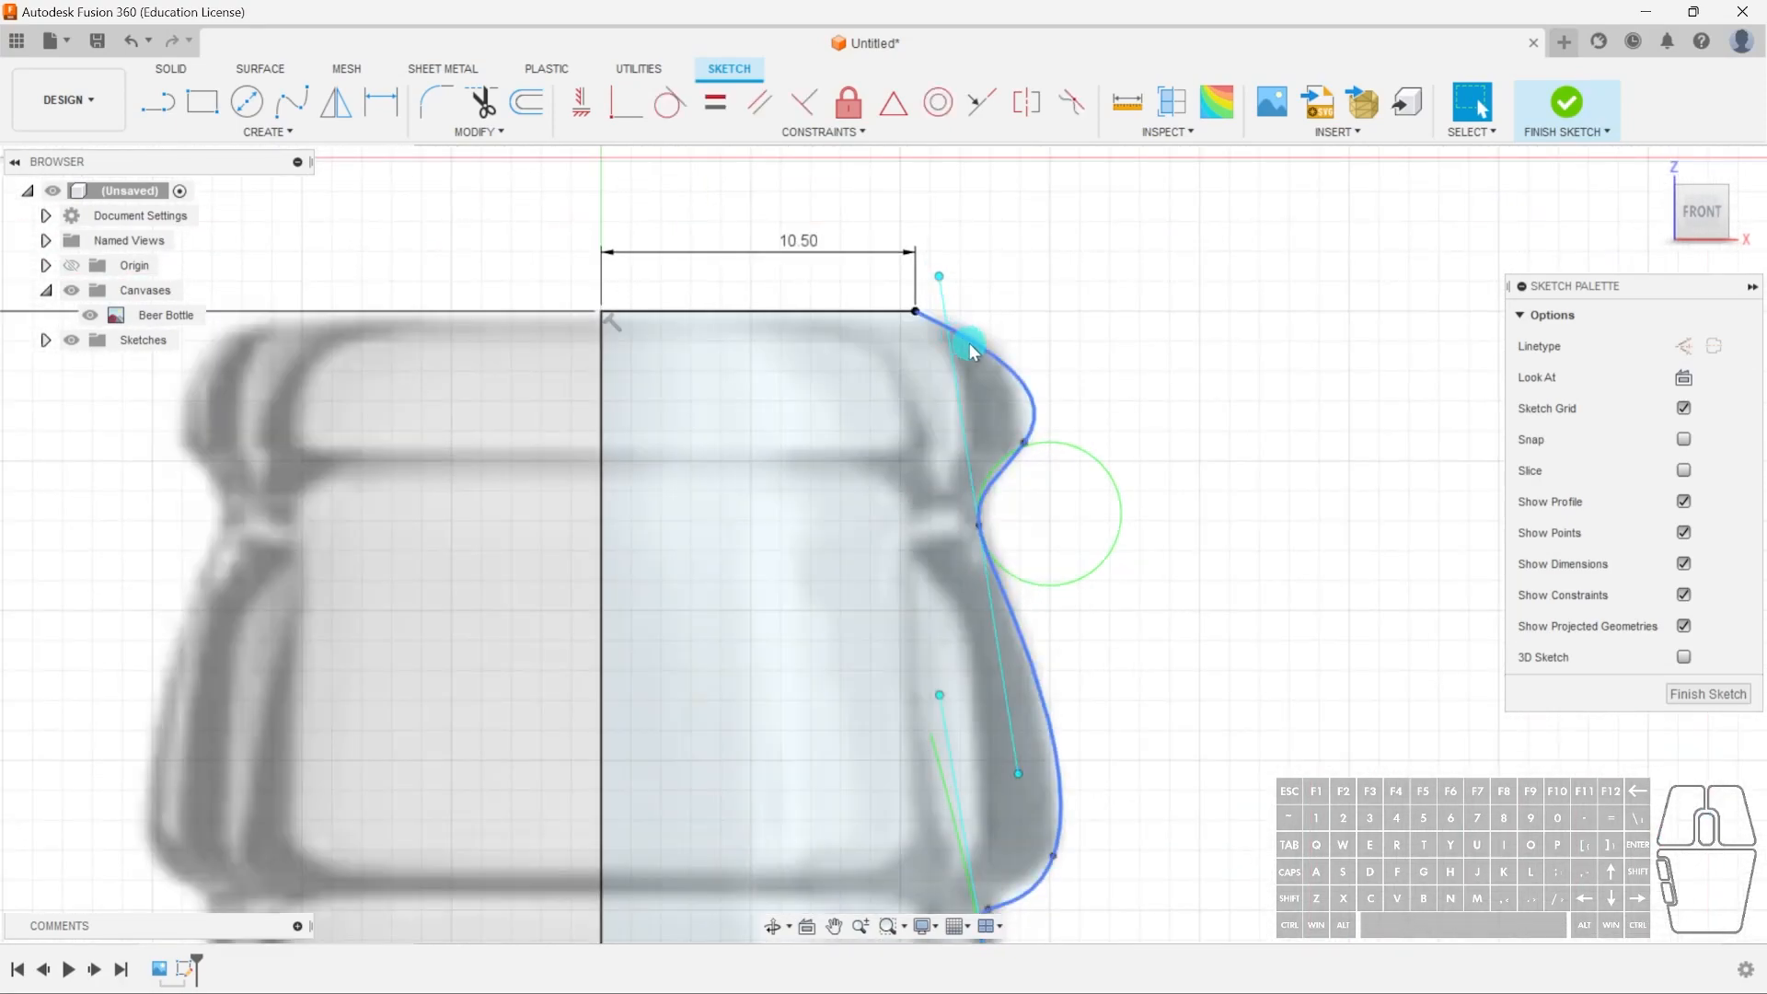
left_click(969, 344)
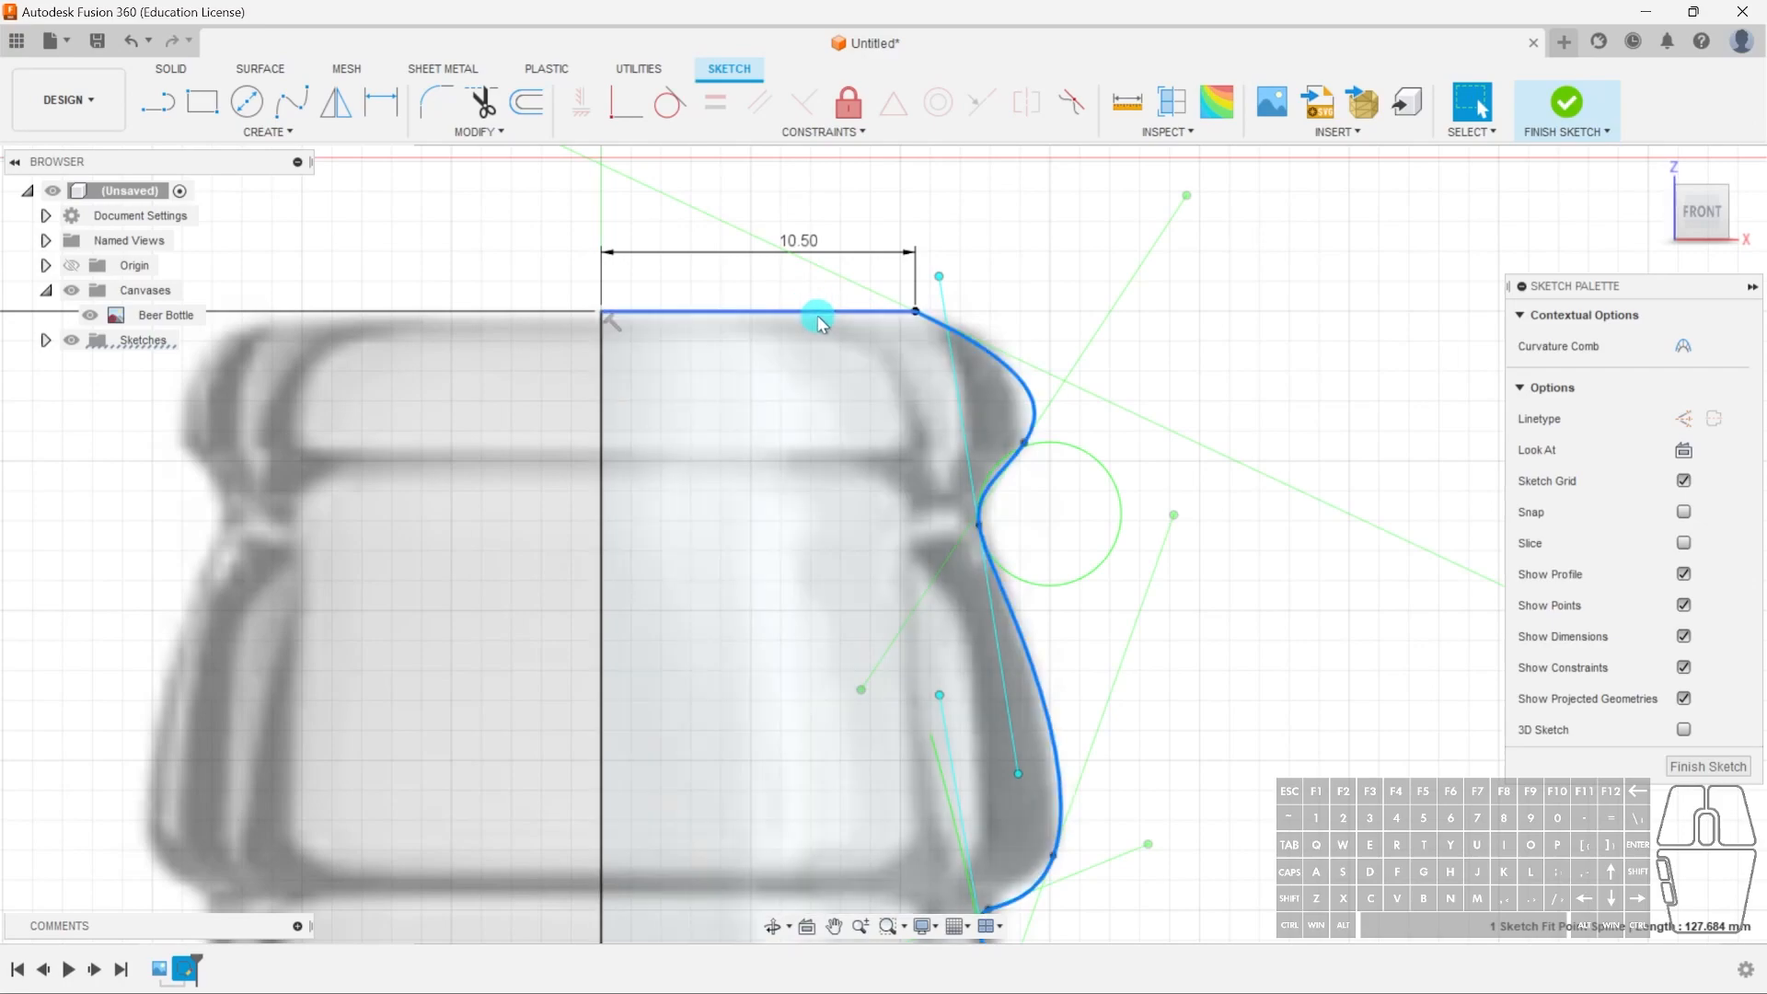
left_click(1312, 377)
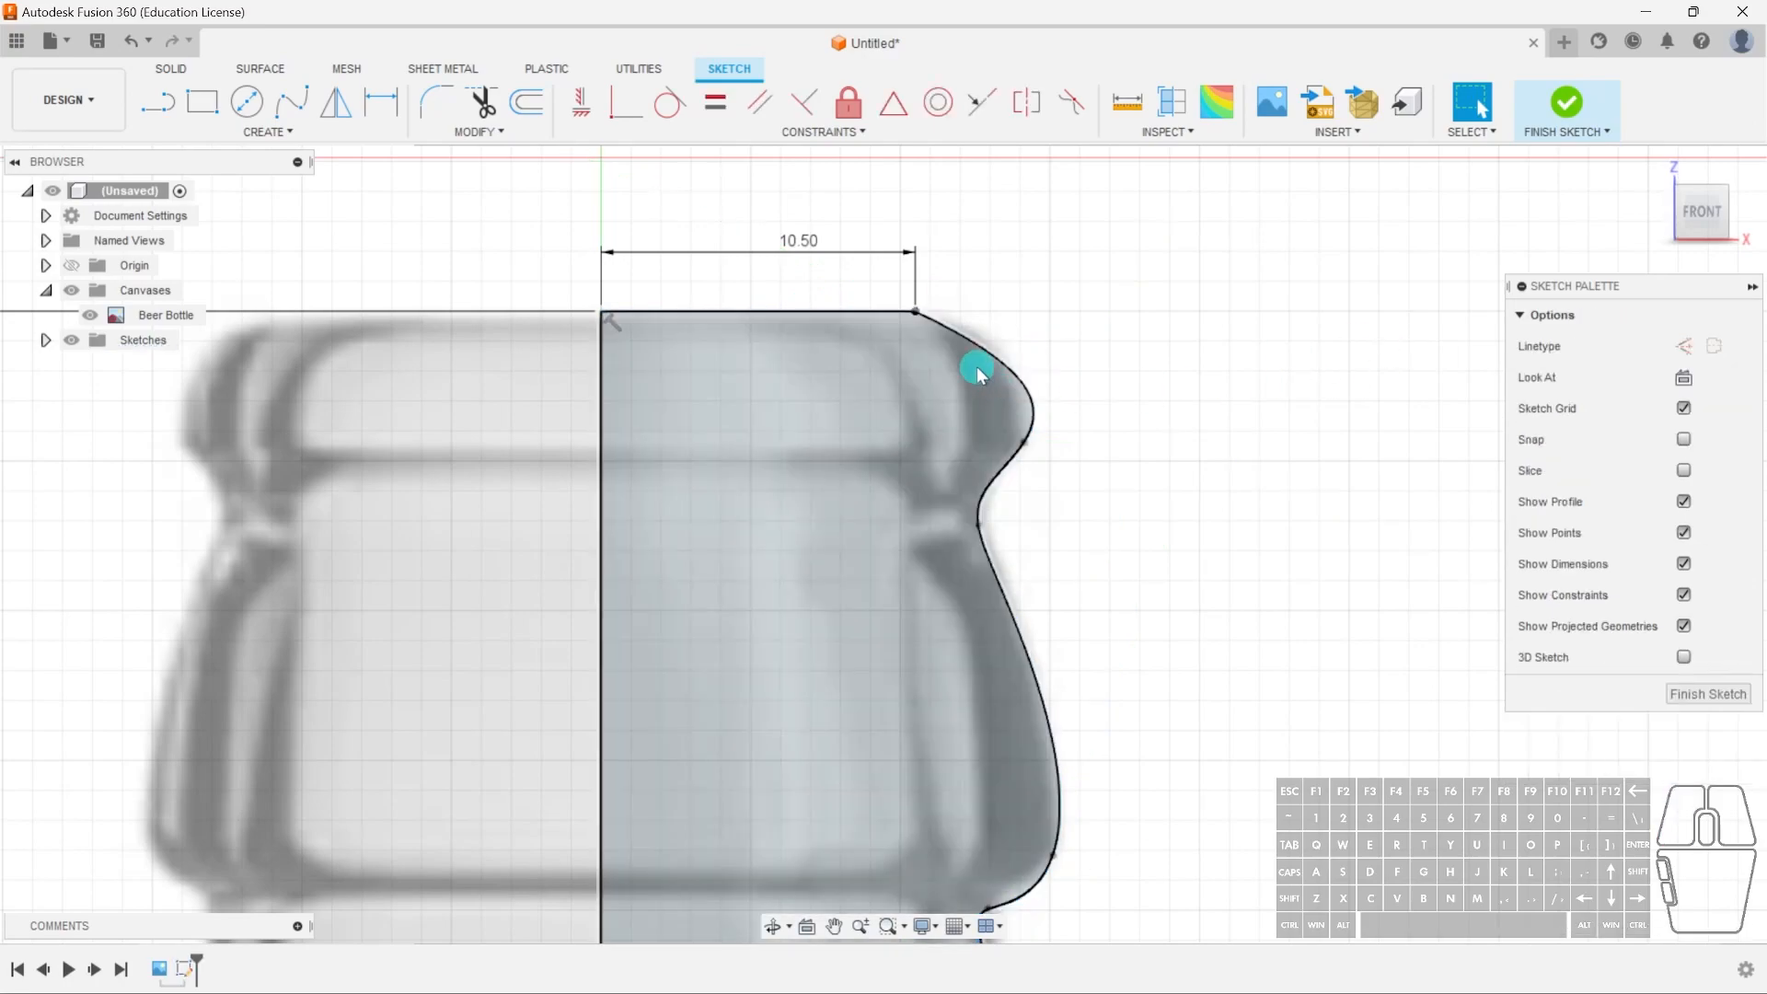
left_click(979, 342)
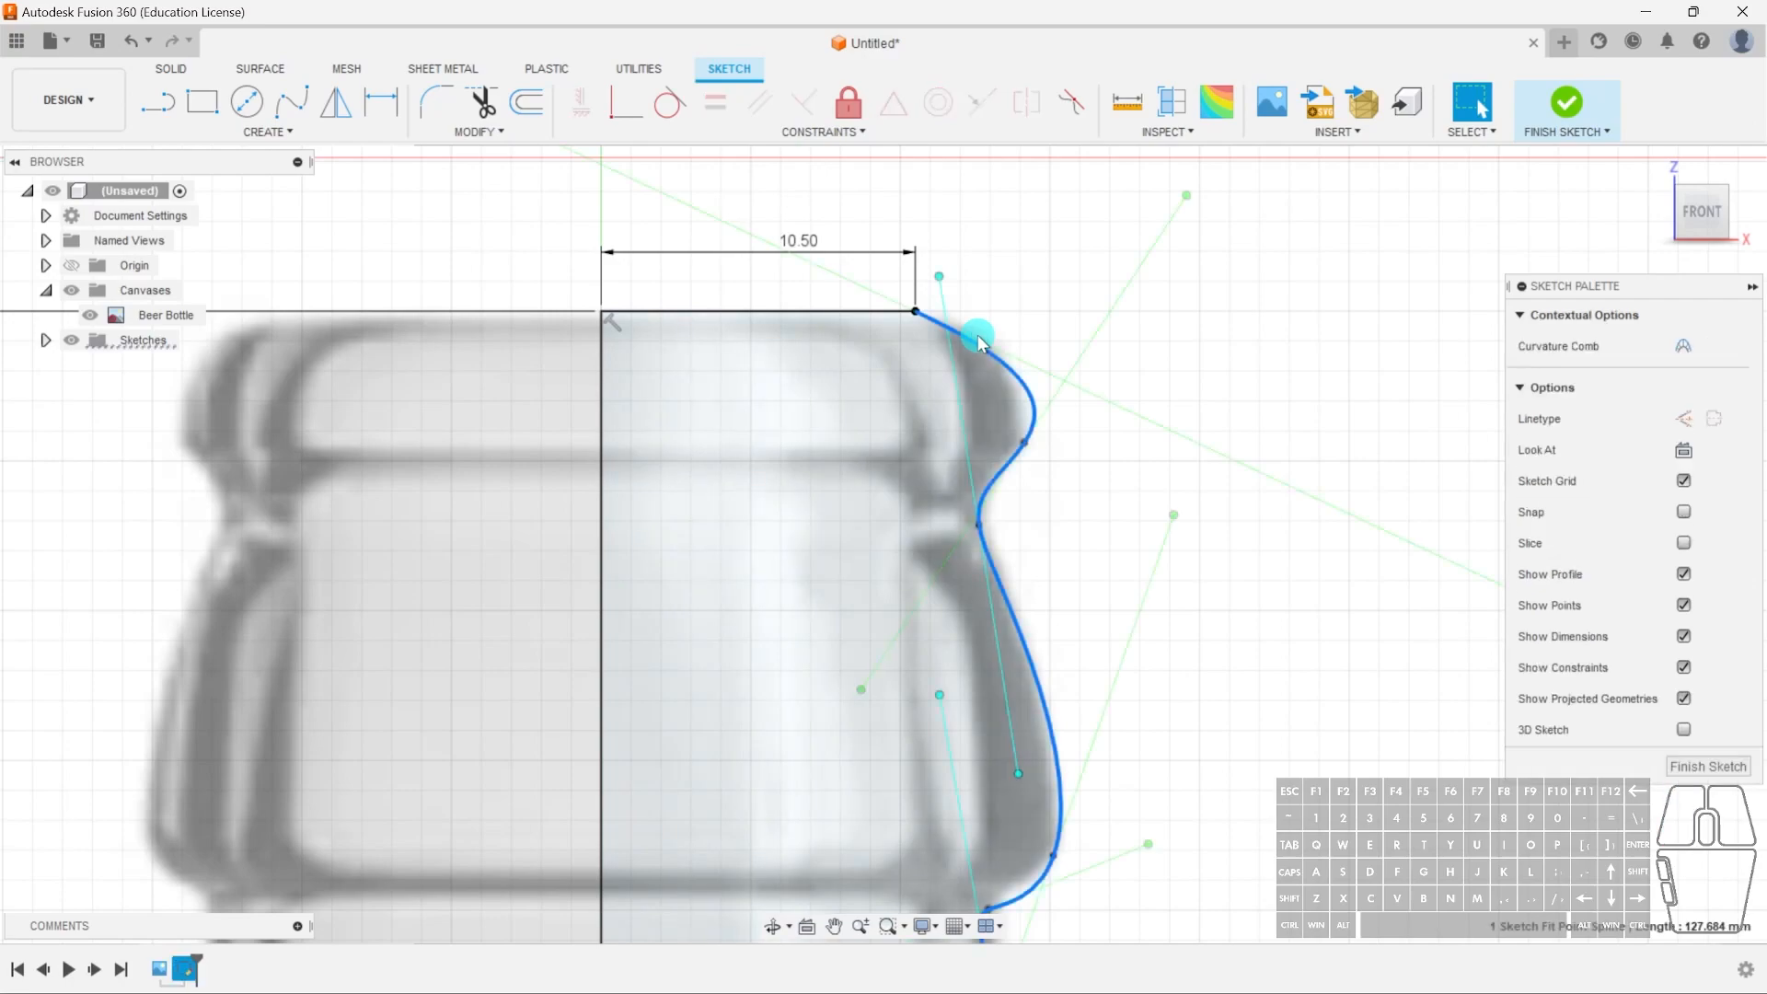
left_click(679, 105)
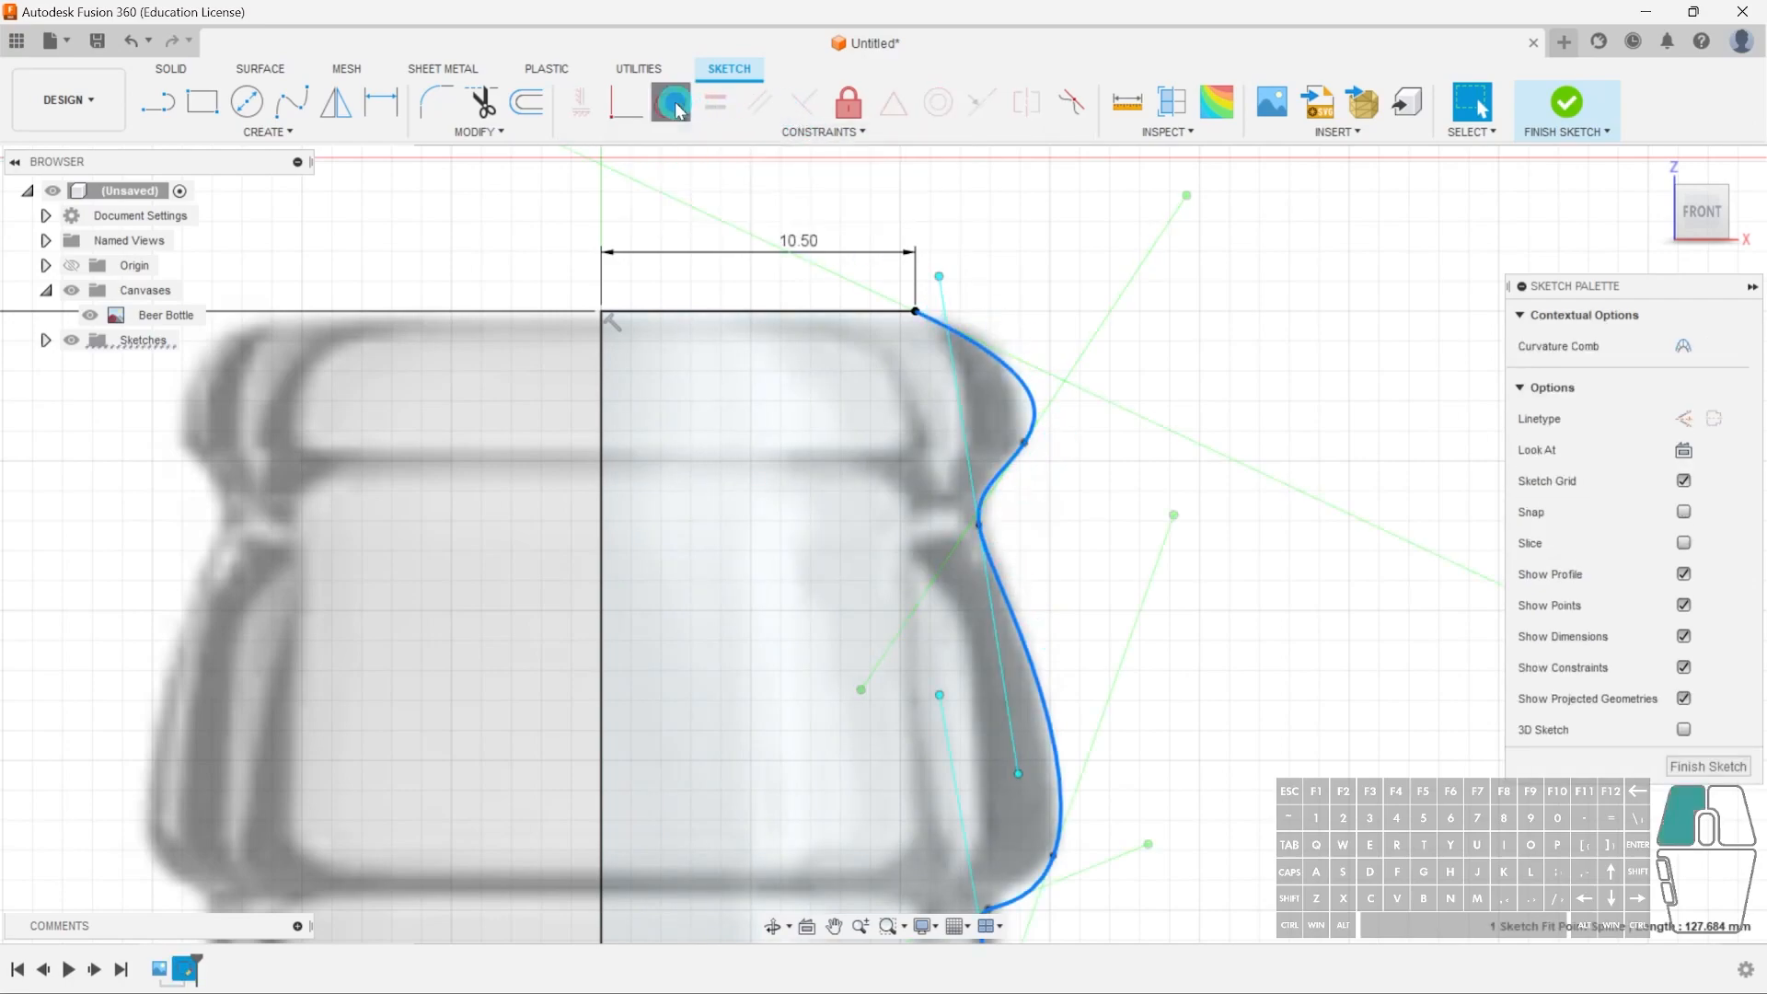
left_click(908, 252)
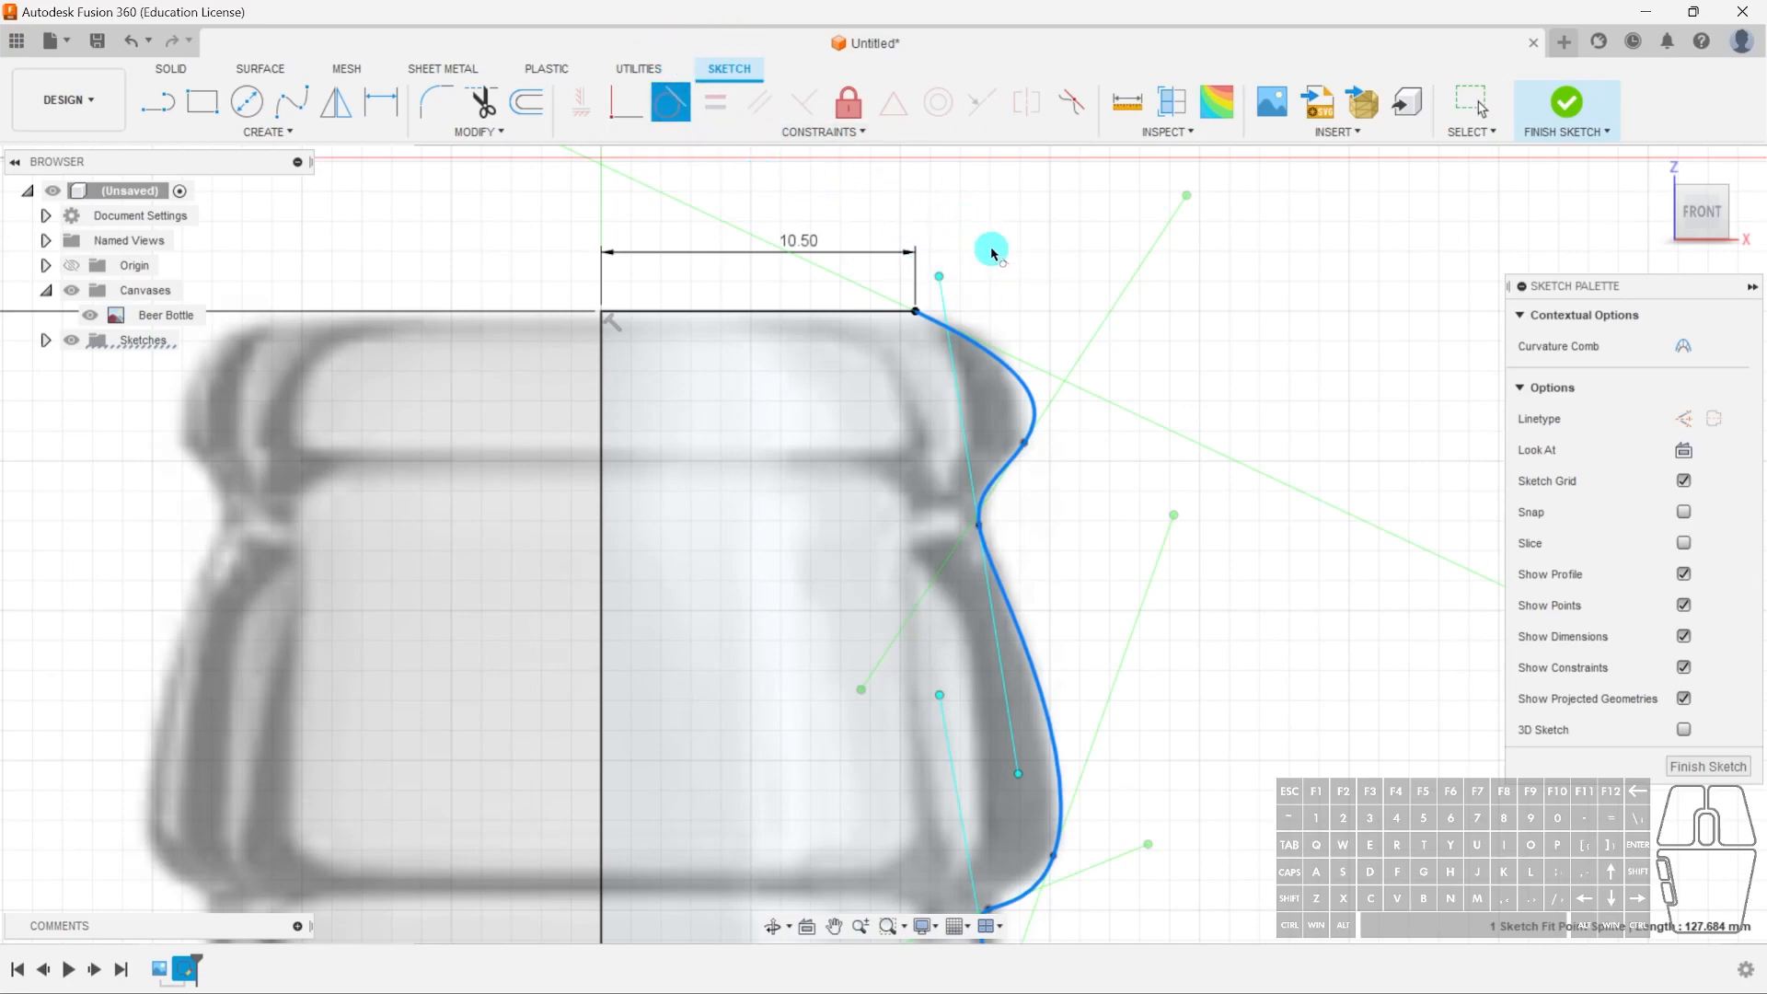
left_click(845, 312)
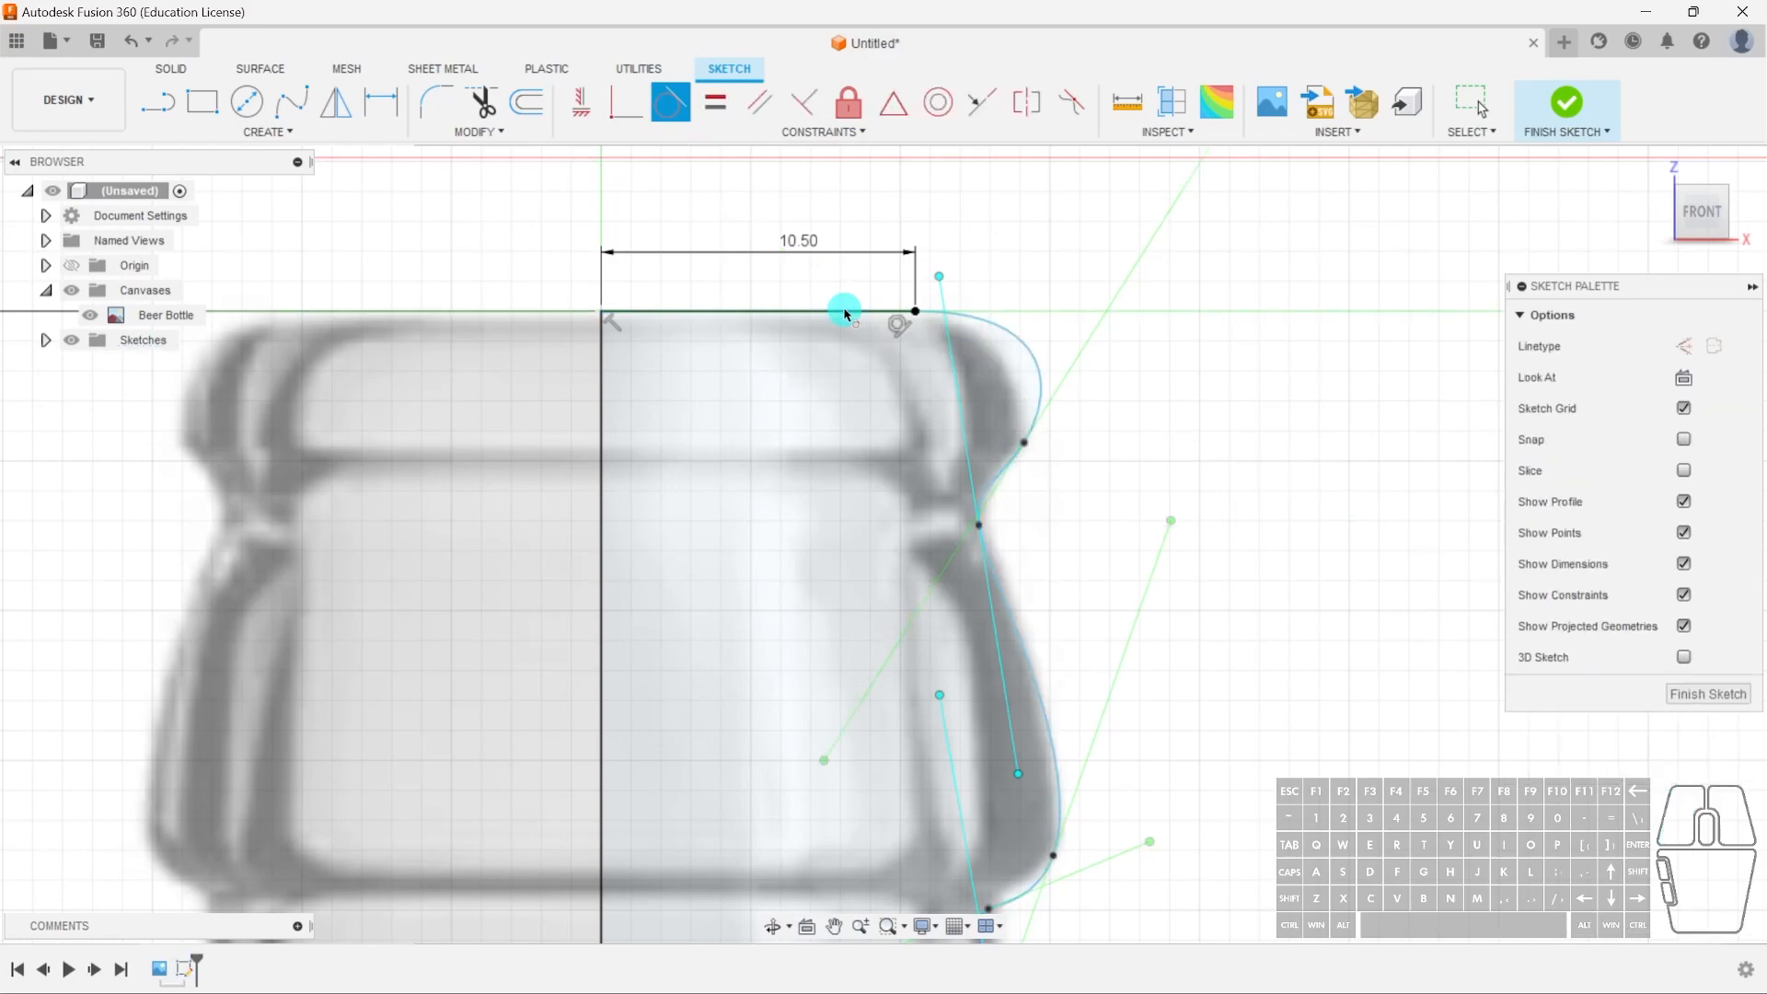
left_click(953, 327)
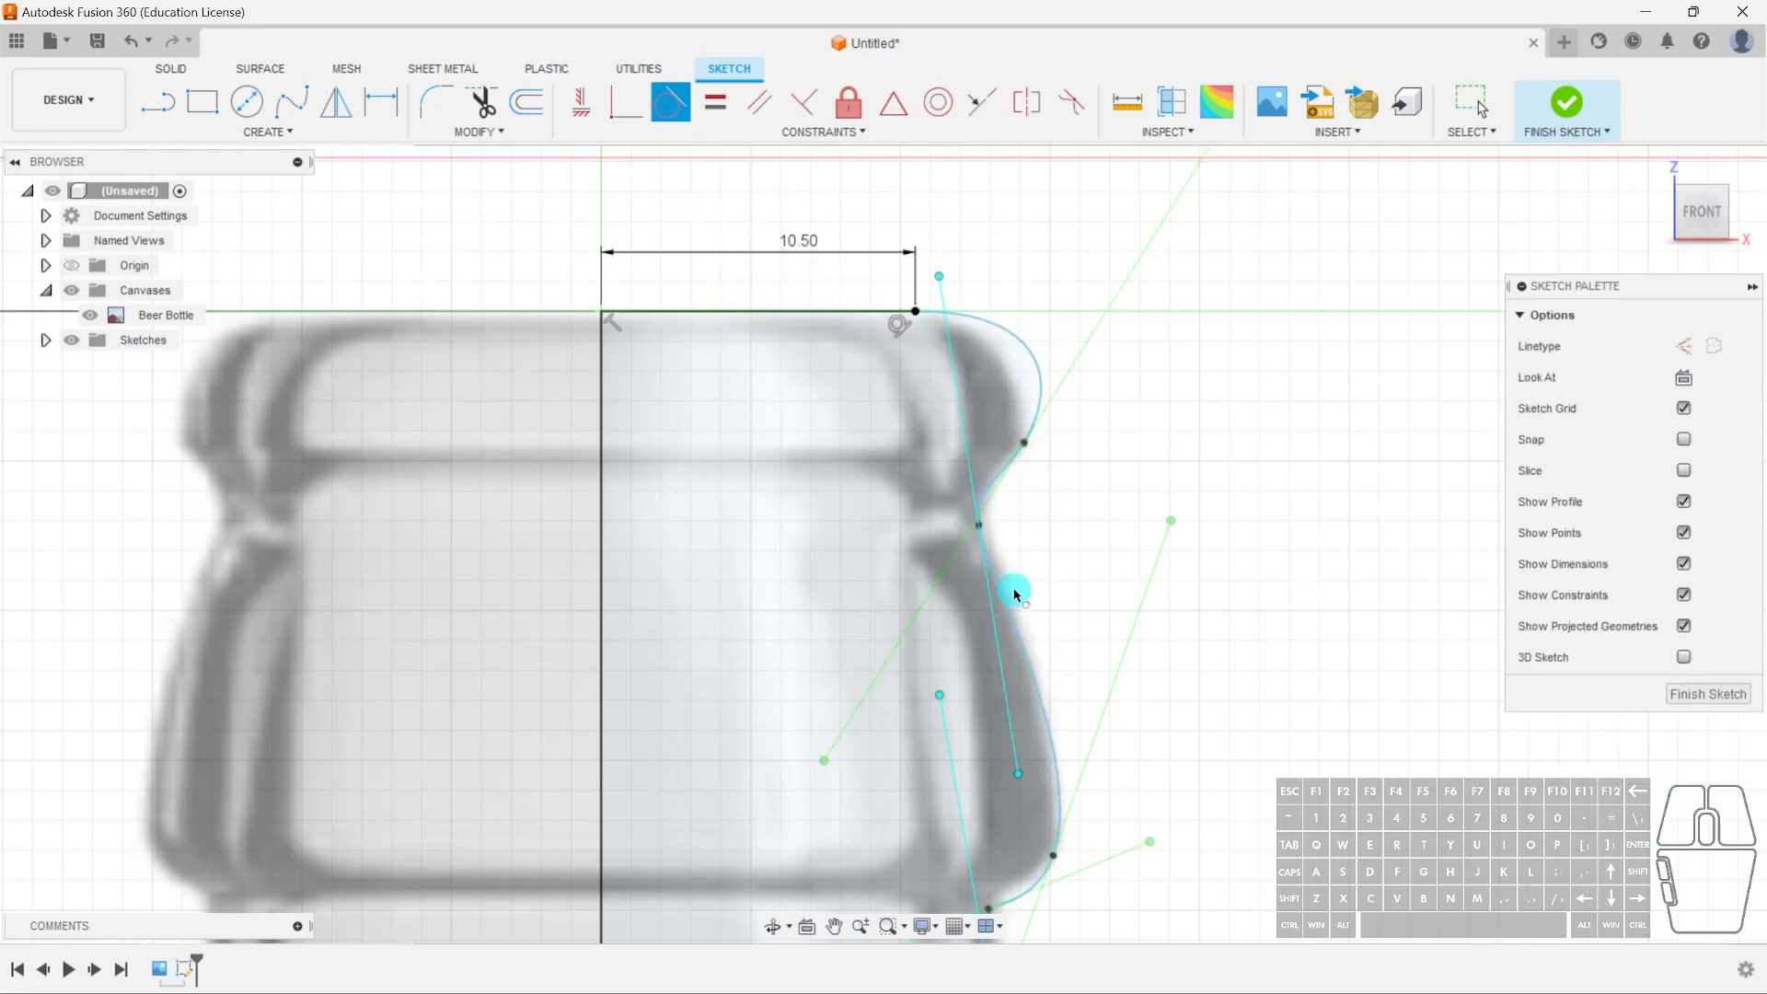
left_click(874, 313)
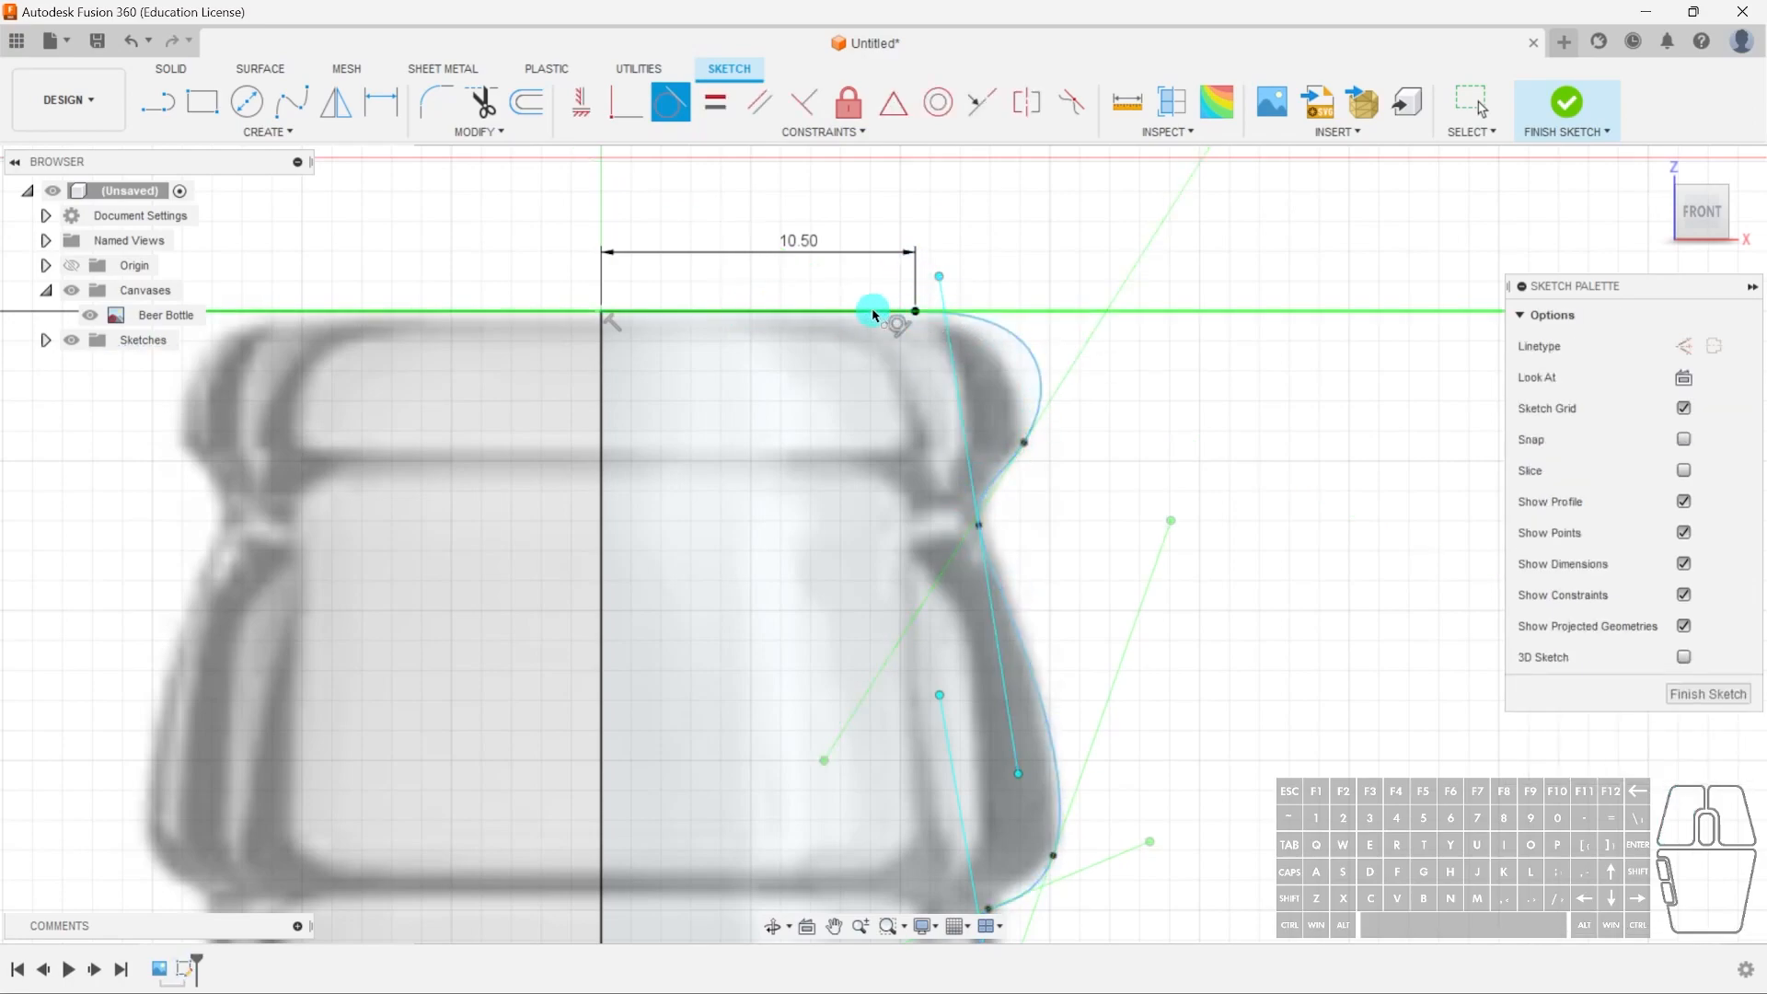
left_click(975, 329)
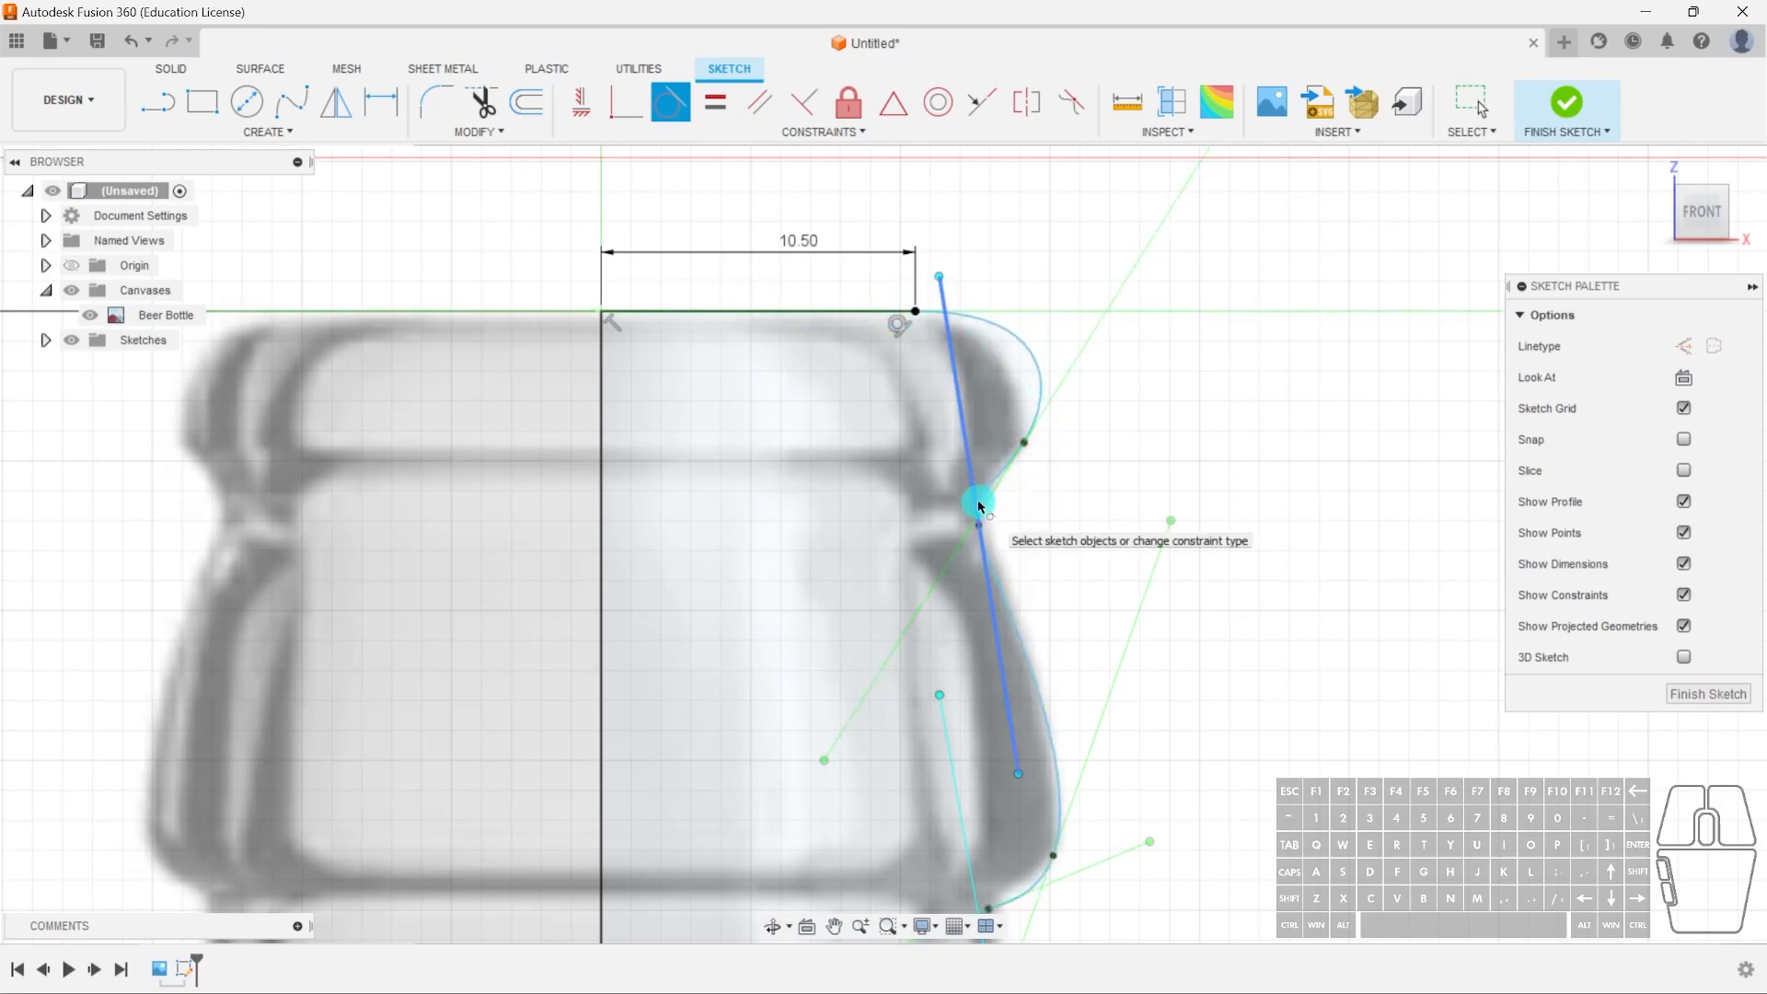
scroll(1141, 384, "down", 4)
key("Escape")
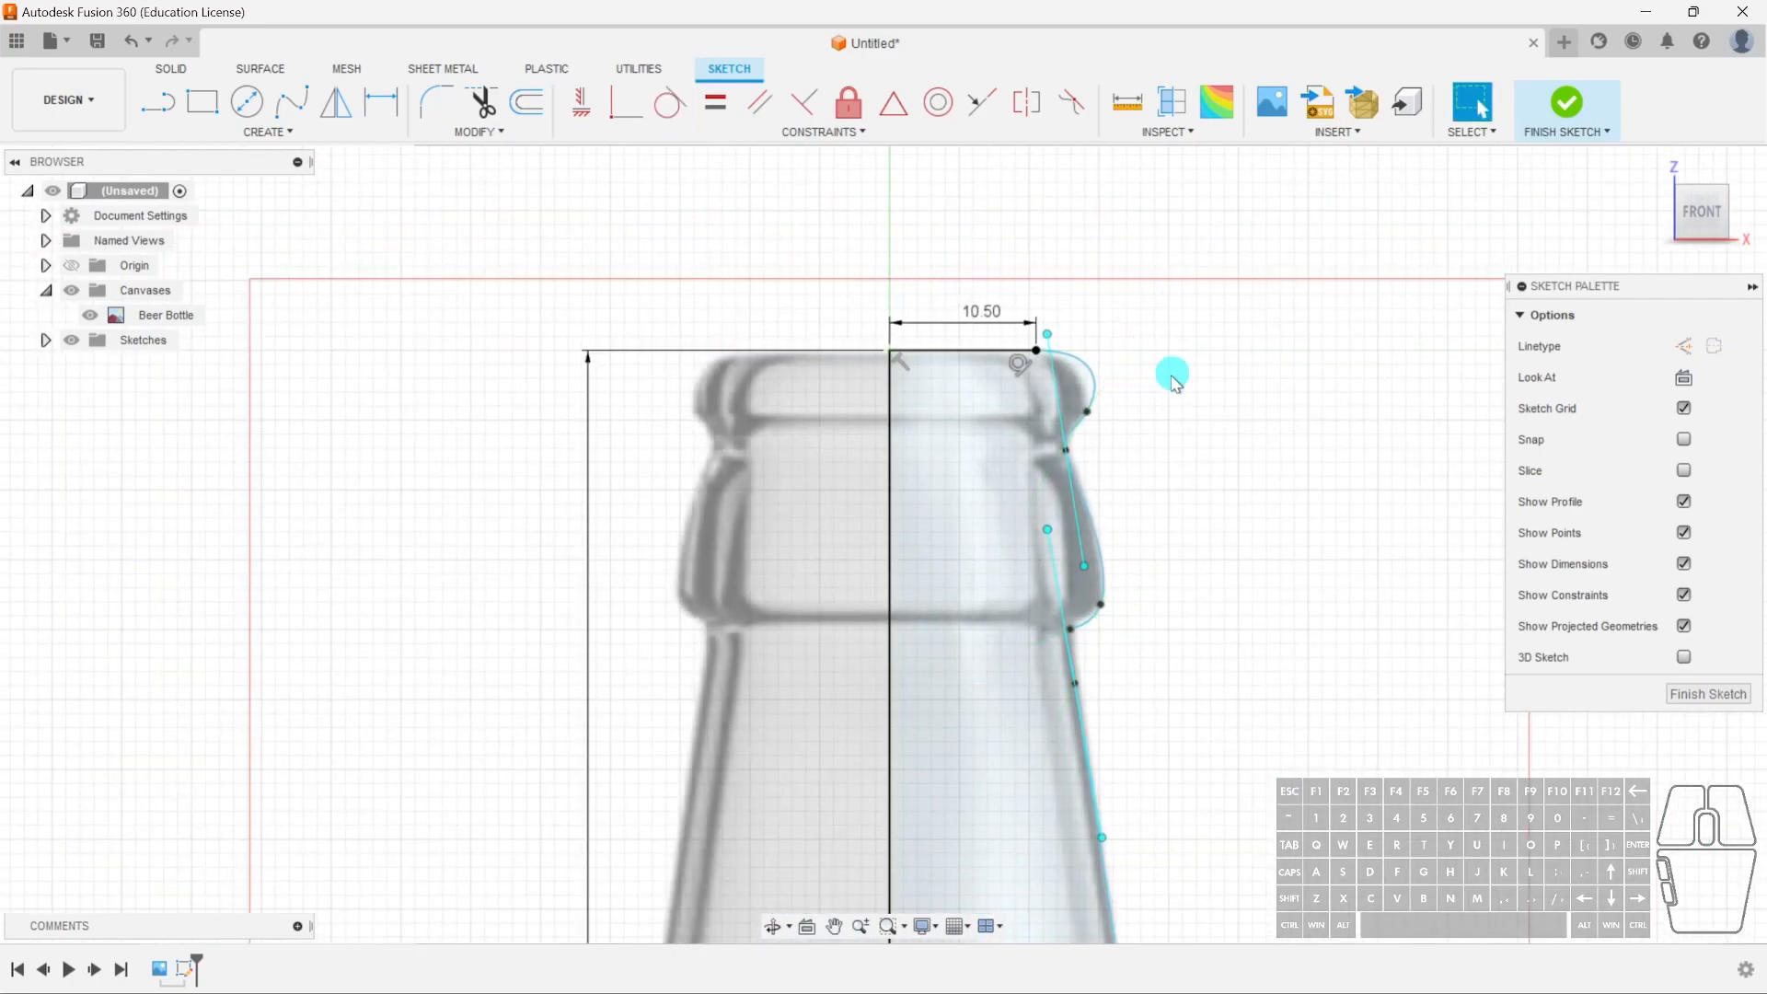
- Adjust the tangent handle of the spline point at the lower edge of the lip to match the lip's rounded outline
scroll(1155, 382, "up", 3)
left_click(1114, 339)
mouse_move(1225, 198)
left_mouse_down()
mouse_move(1142, 342)
mouse_move(1164, 346)
mouse_move(1165, 296)
left_mouse_up()
left_click(921, 501)
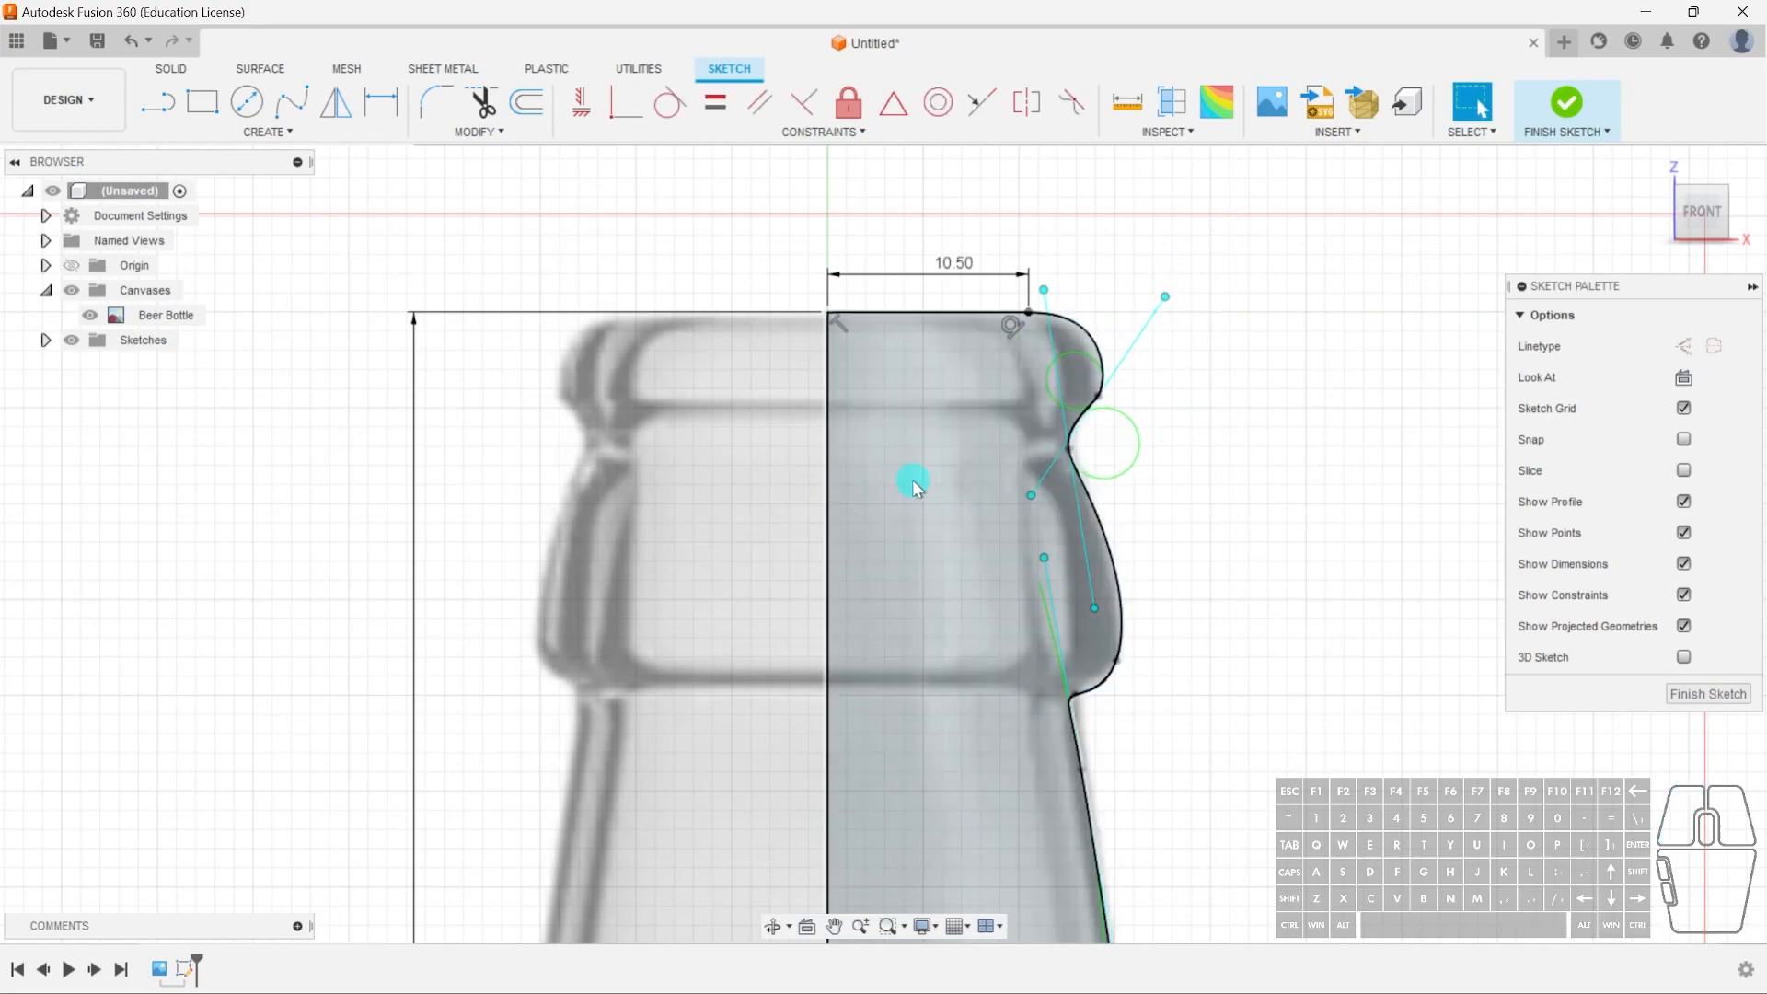
- Swing the tangent handle of the spline's lower endpoint, where the shoulder meets the straight body line, outward from the bottle
scroll(1270, 442, "down", 3)
scroll(1081, 383, "down", 2)
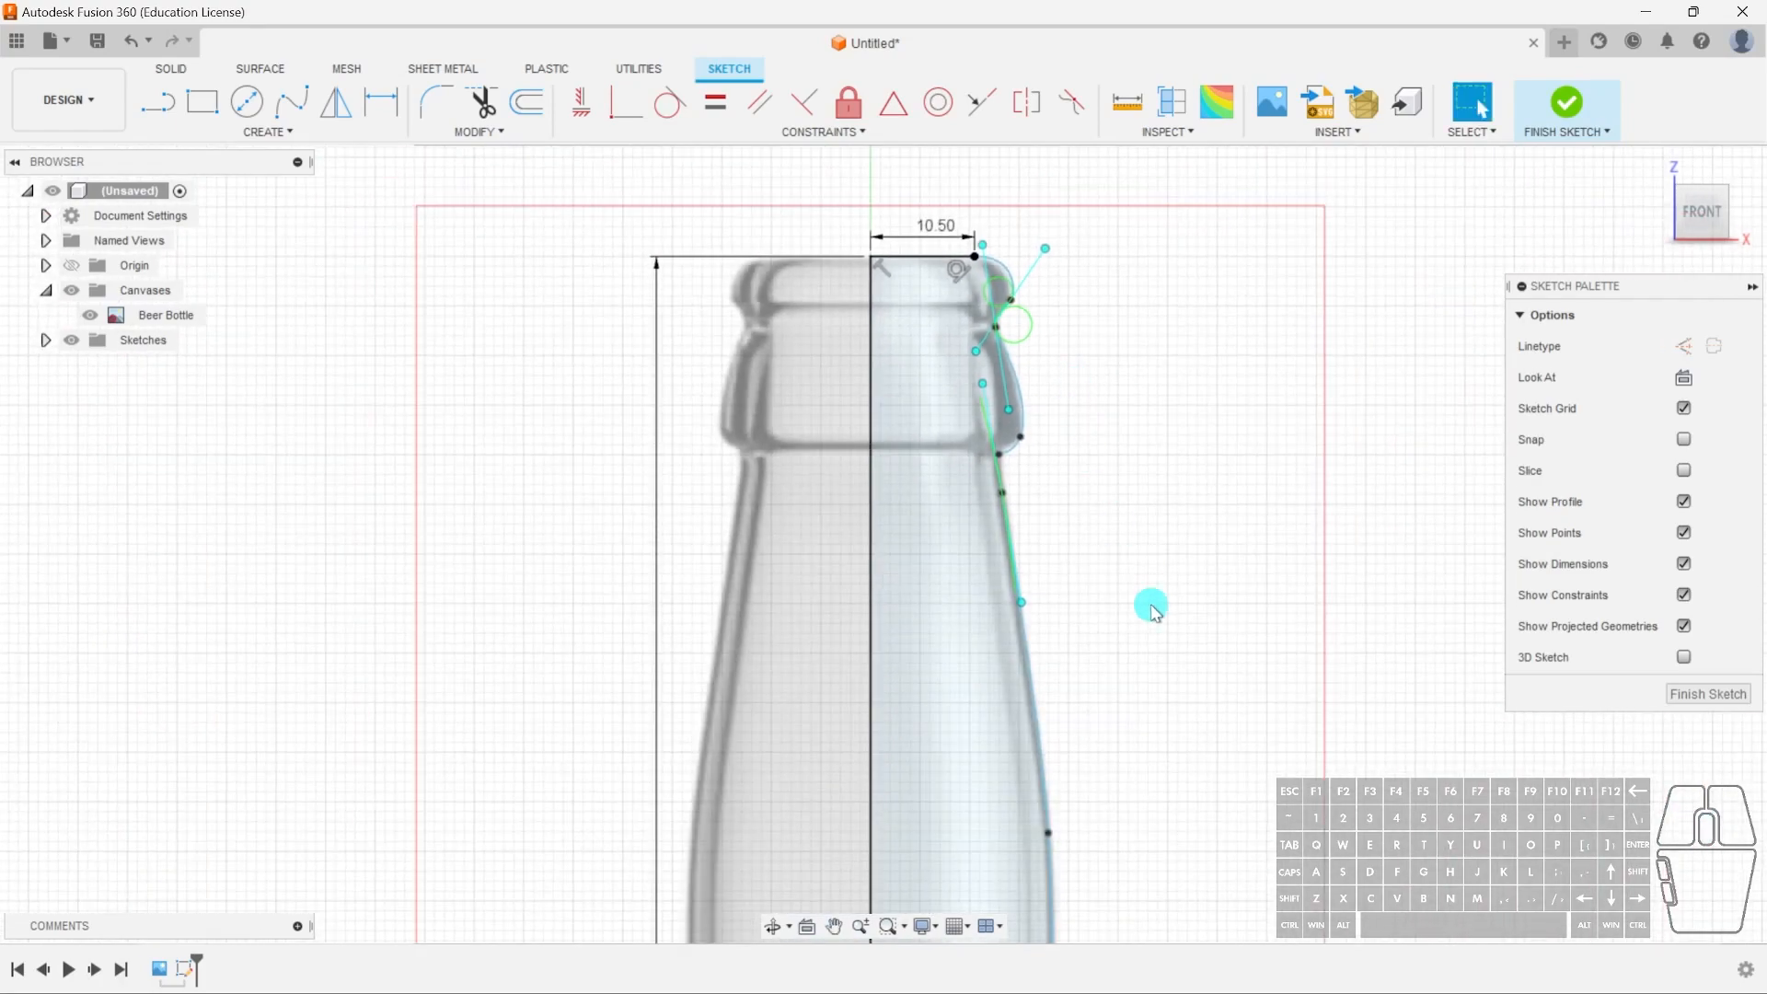
middle_click_drag(1168, 811, 964, 250)
middle_click_drag(1046, 713, 987, 375)
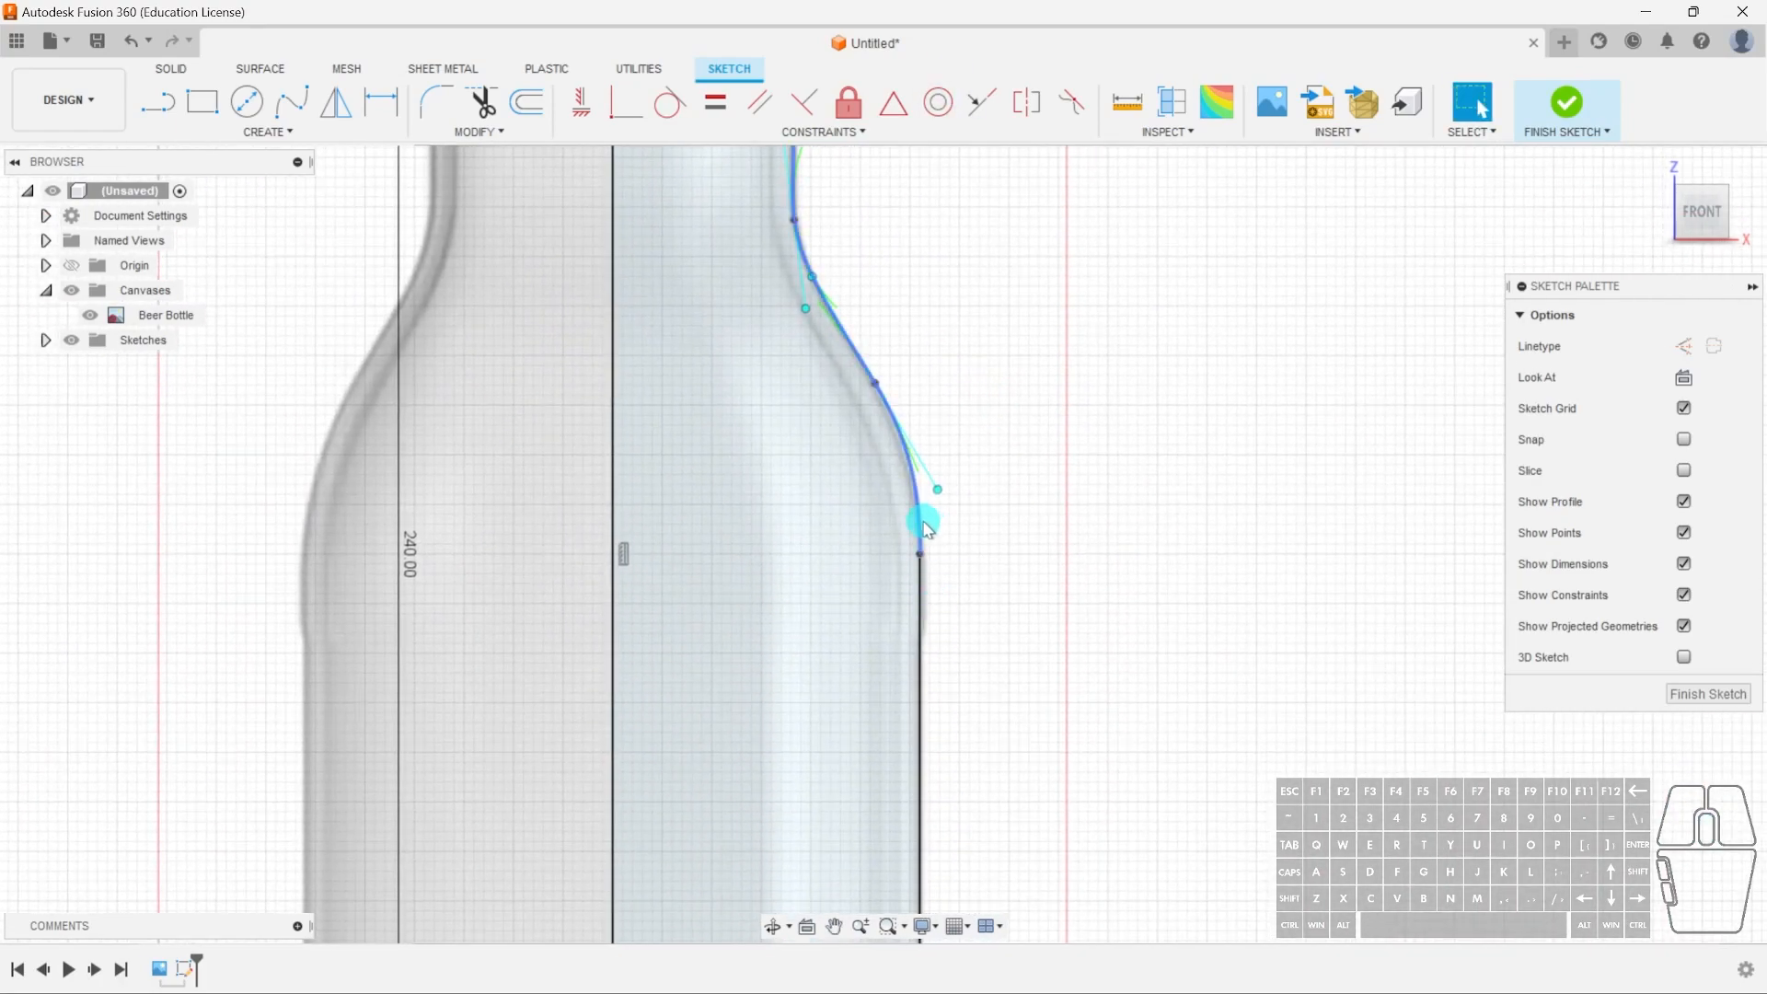
left_click(923, 523)
scroll(953, 571, "up", 4)
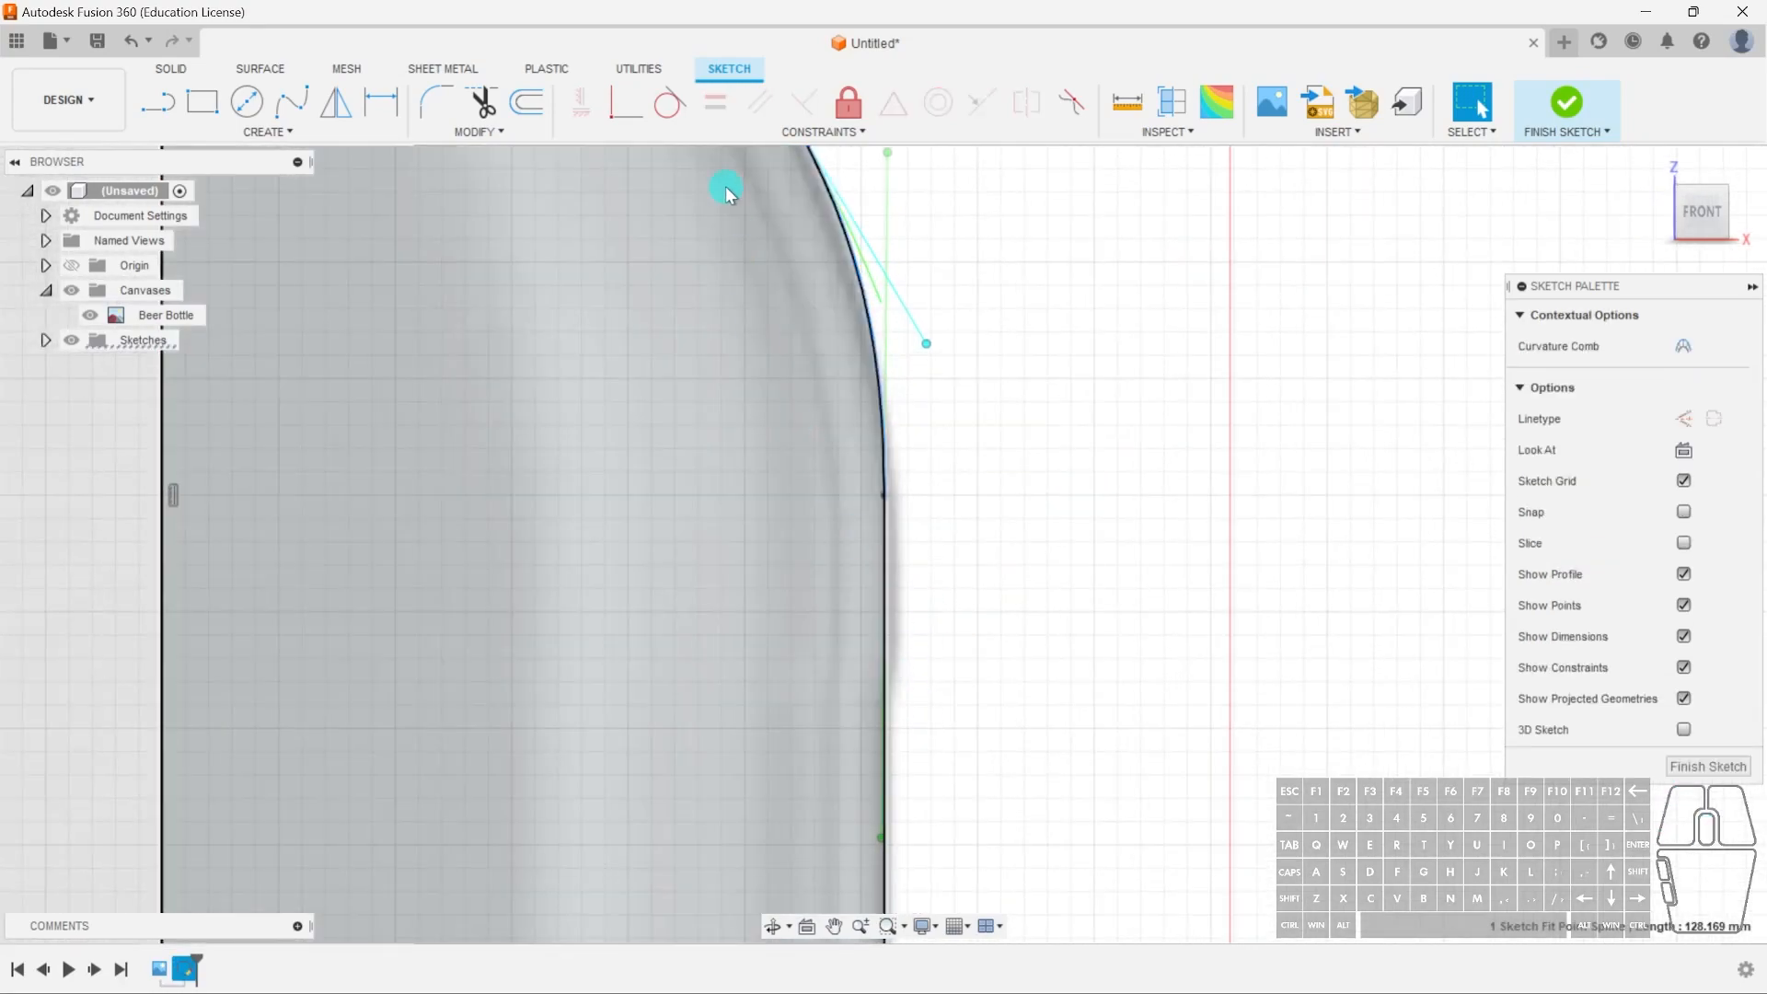
scroll(972, 235, "down", 2)
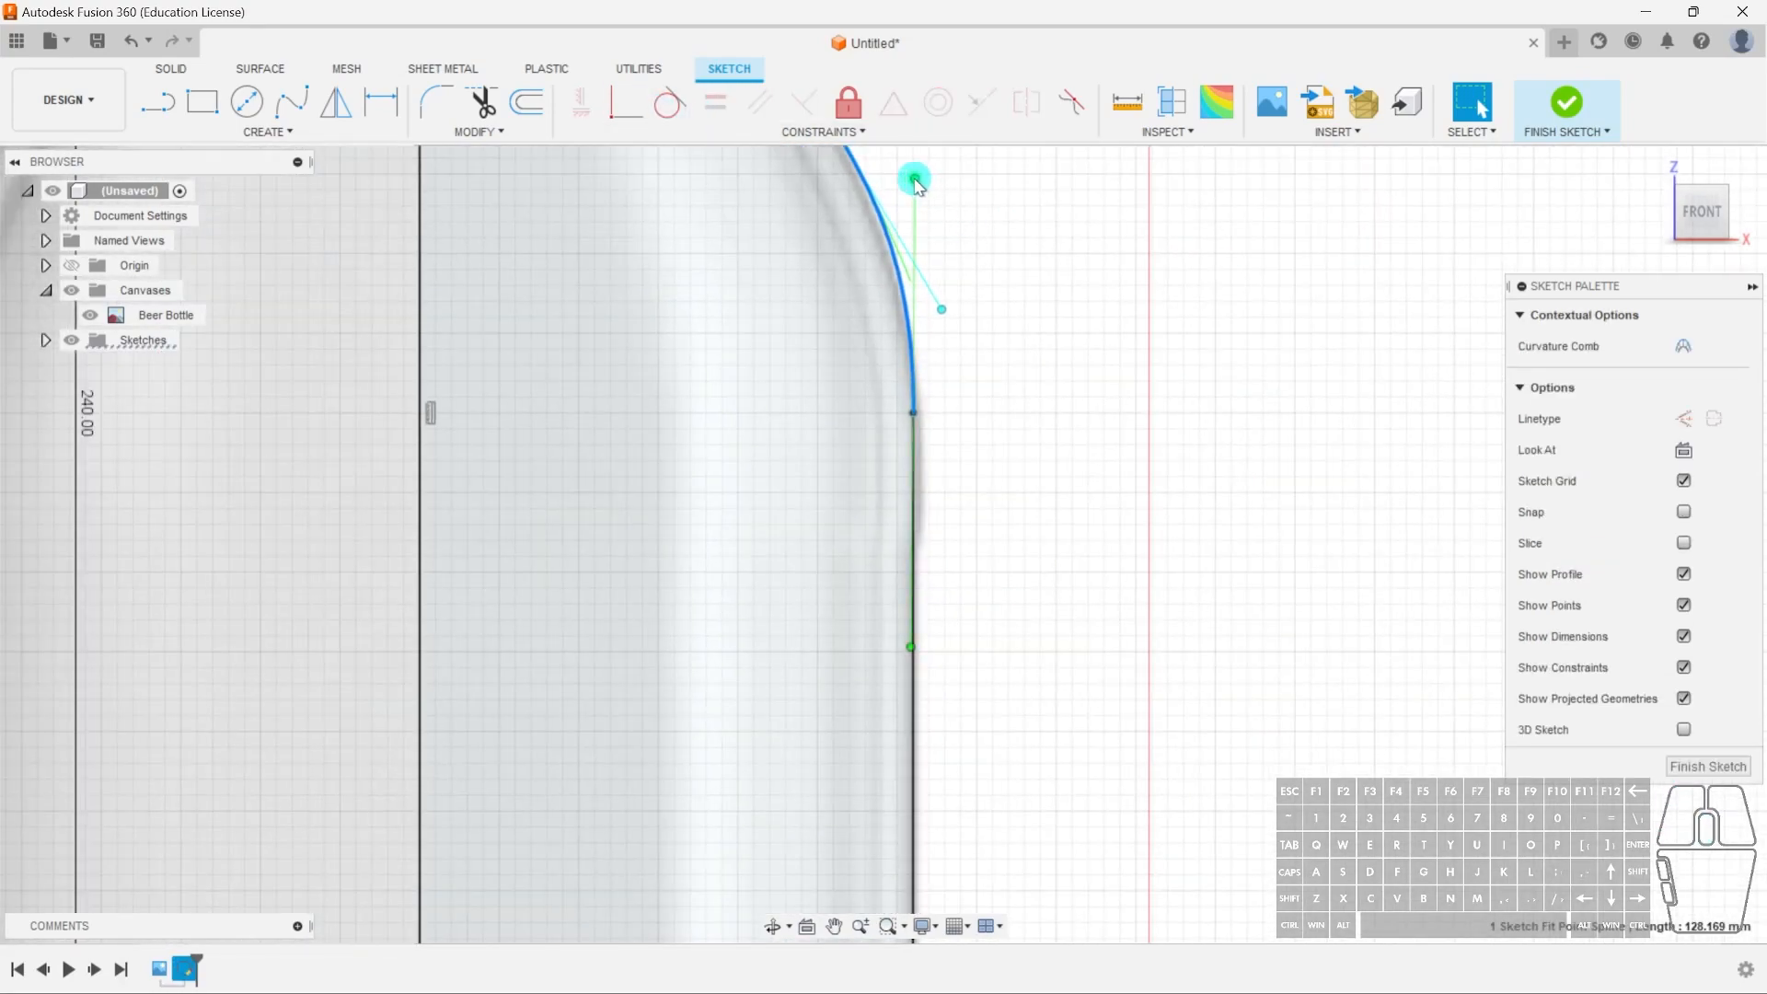
left_click_drag(918, 180, 1021, 256)
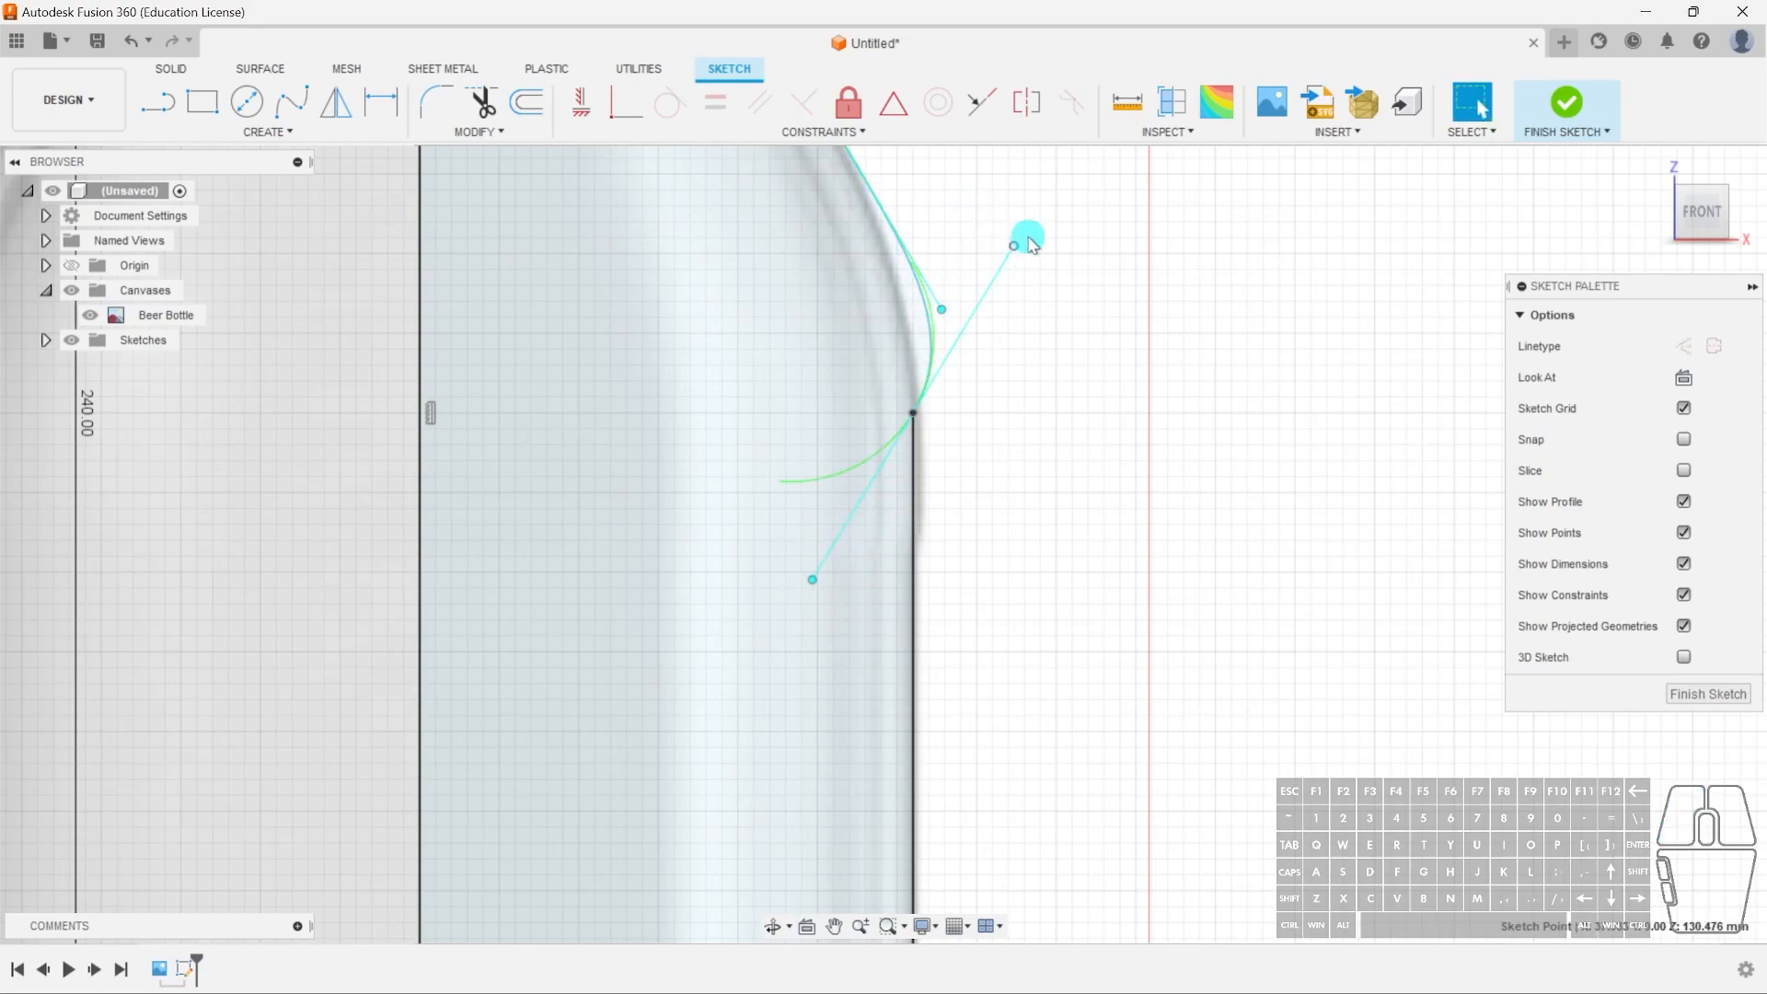
- Apply a vertical constraint to the tangent handle at the spline's lower endpoint
left_click(979, 304)
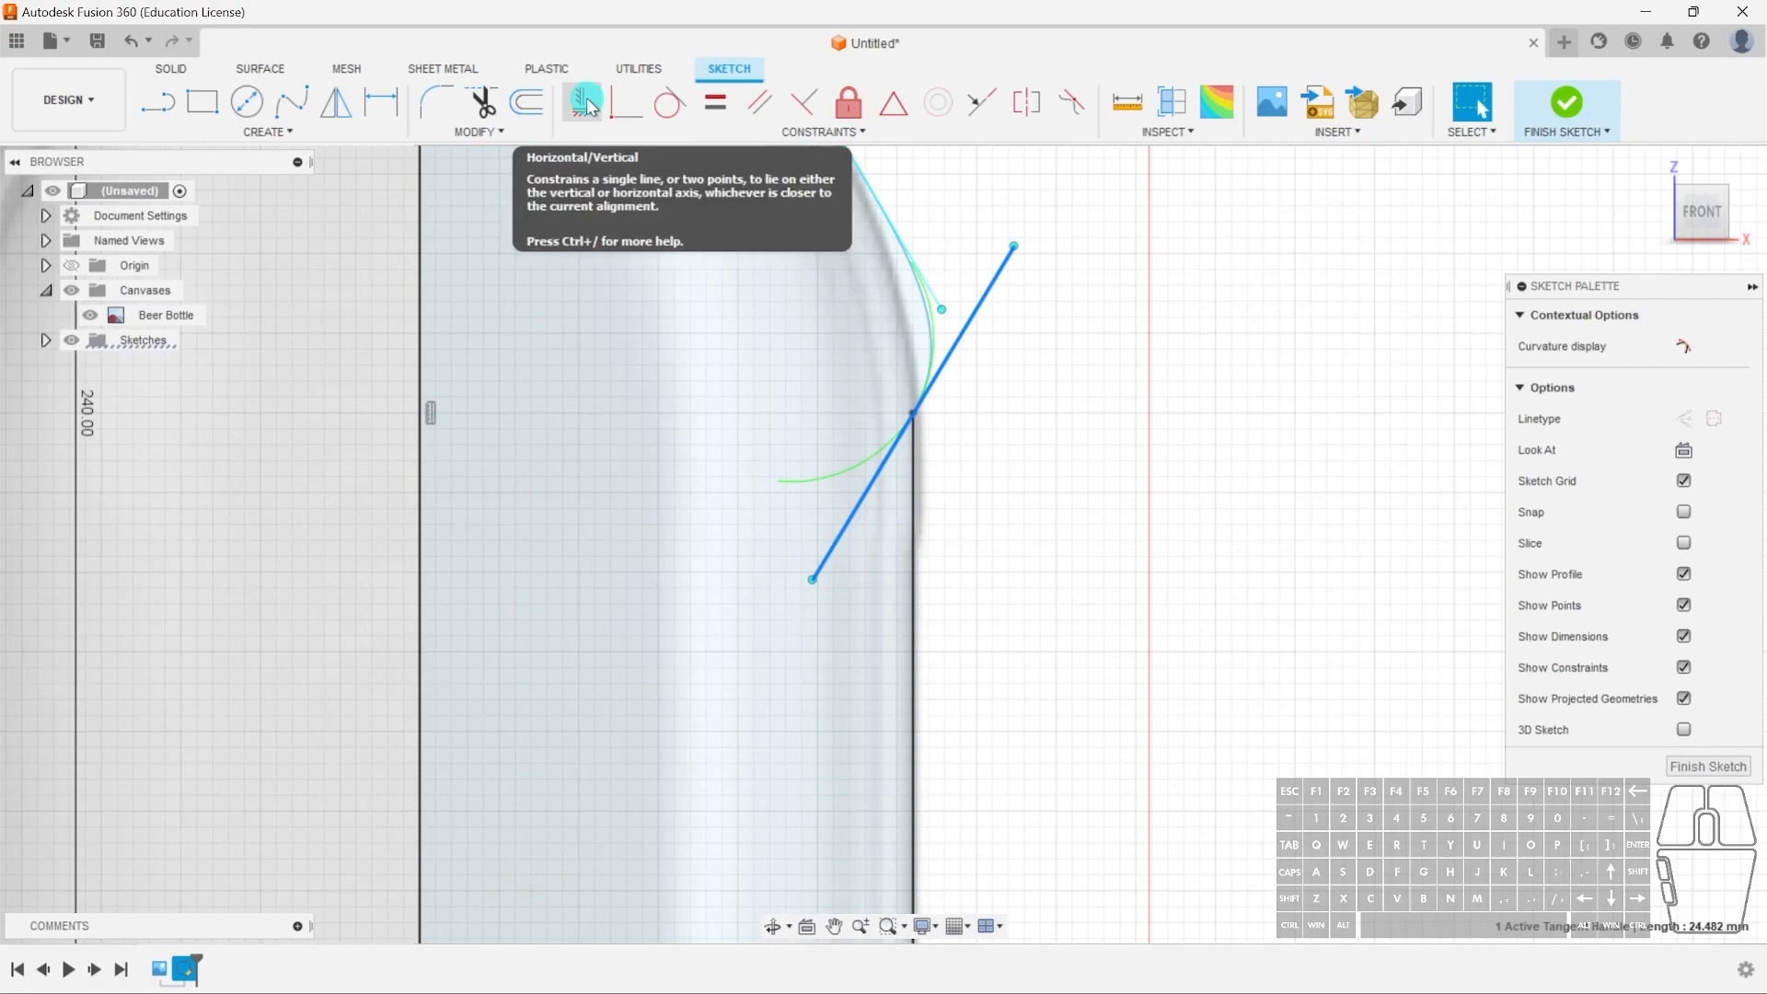
left_click(585, 104)
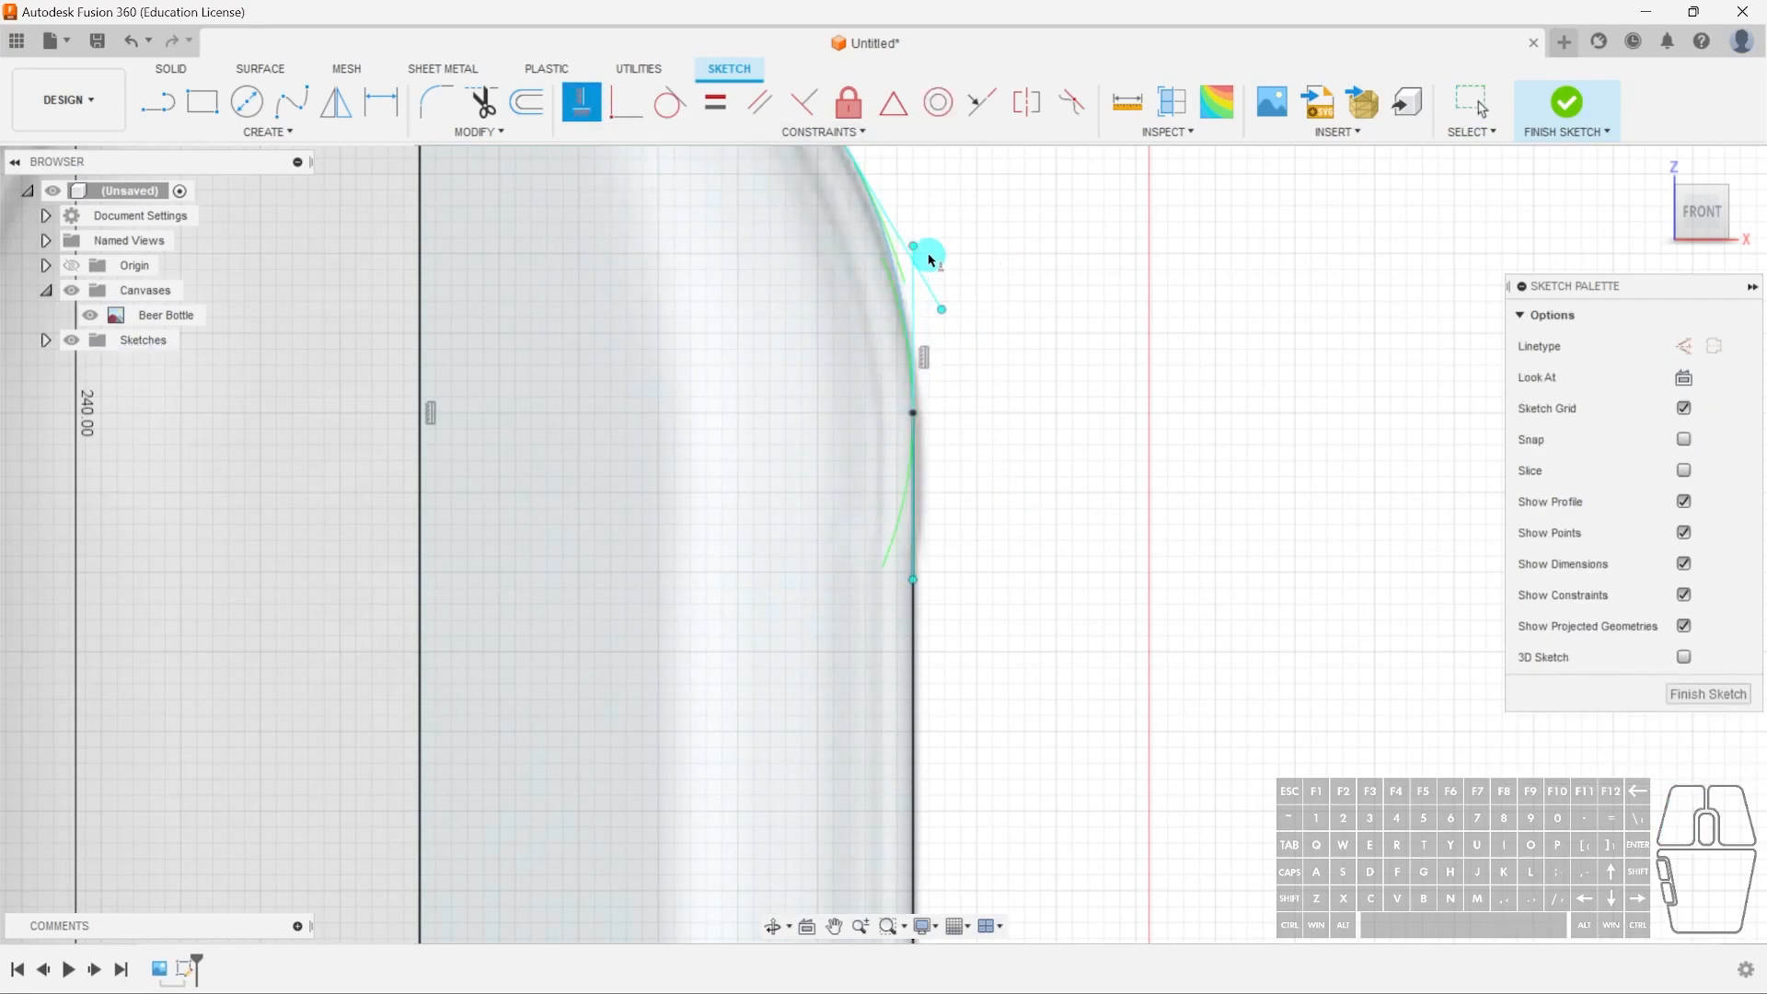
key("Escape")
- Examine the transition between the spline and the straight body line, including the constraint marker on the tangent handle
left_click(899, 286)
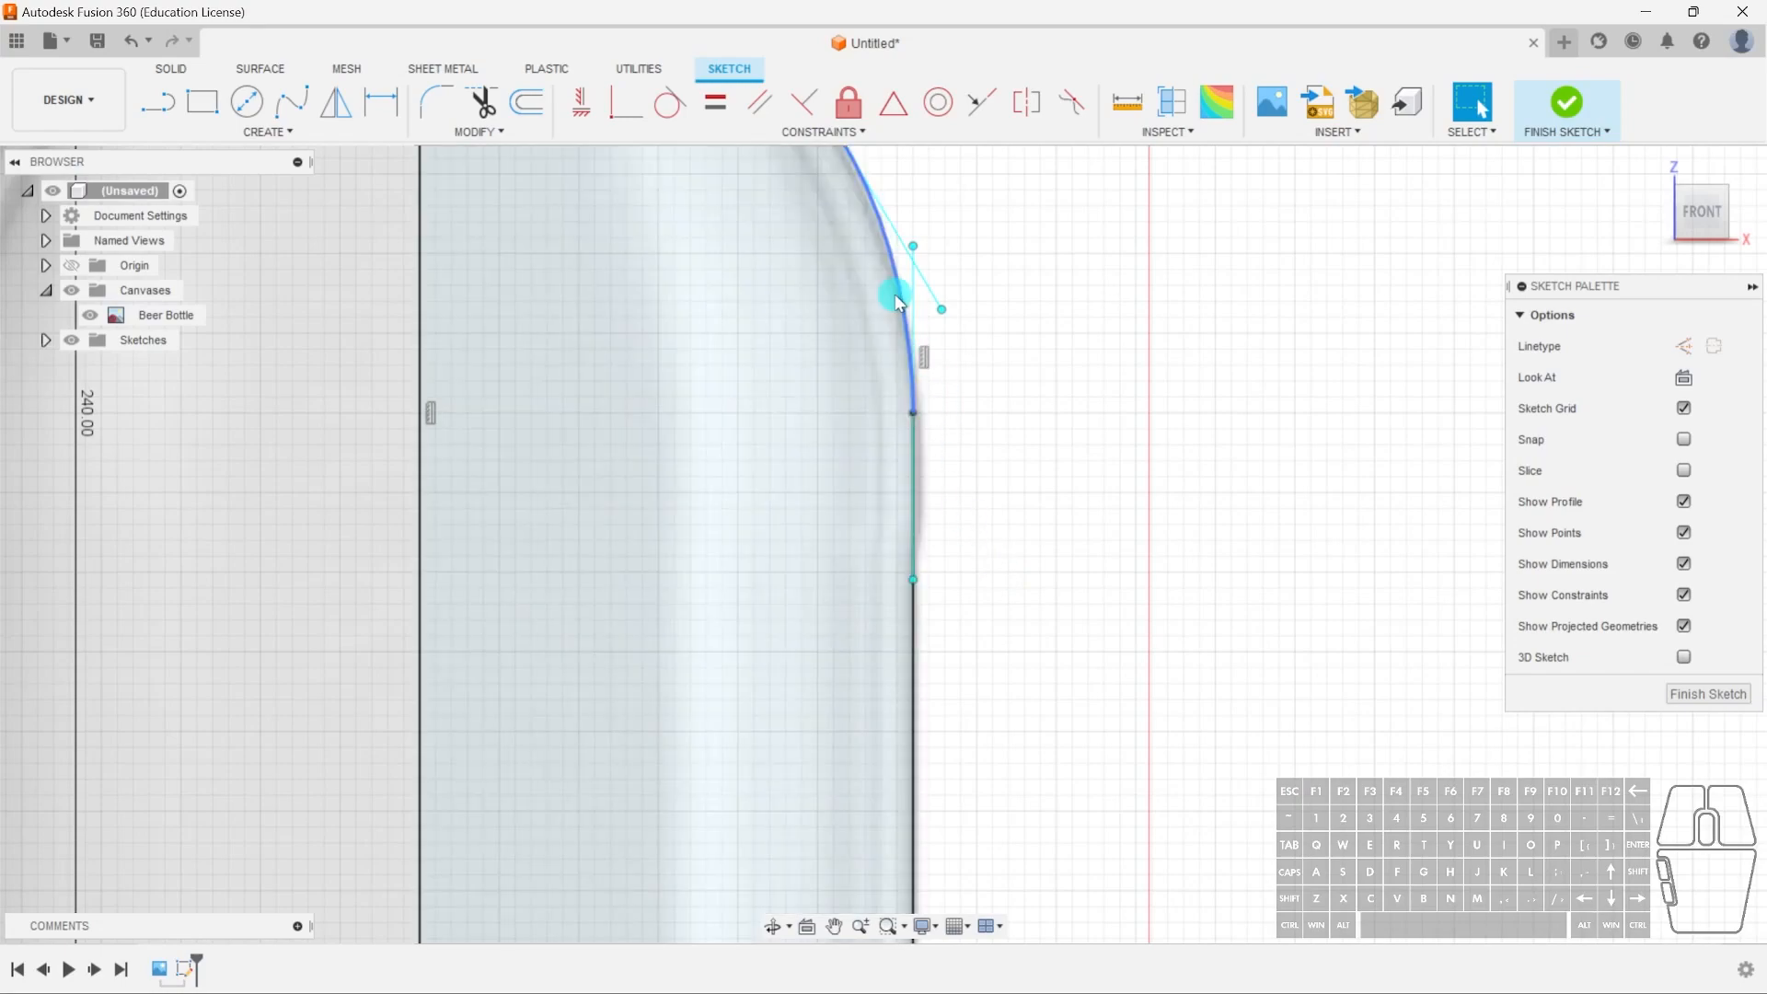
left_click(916, 650)
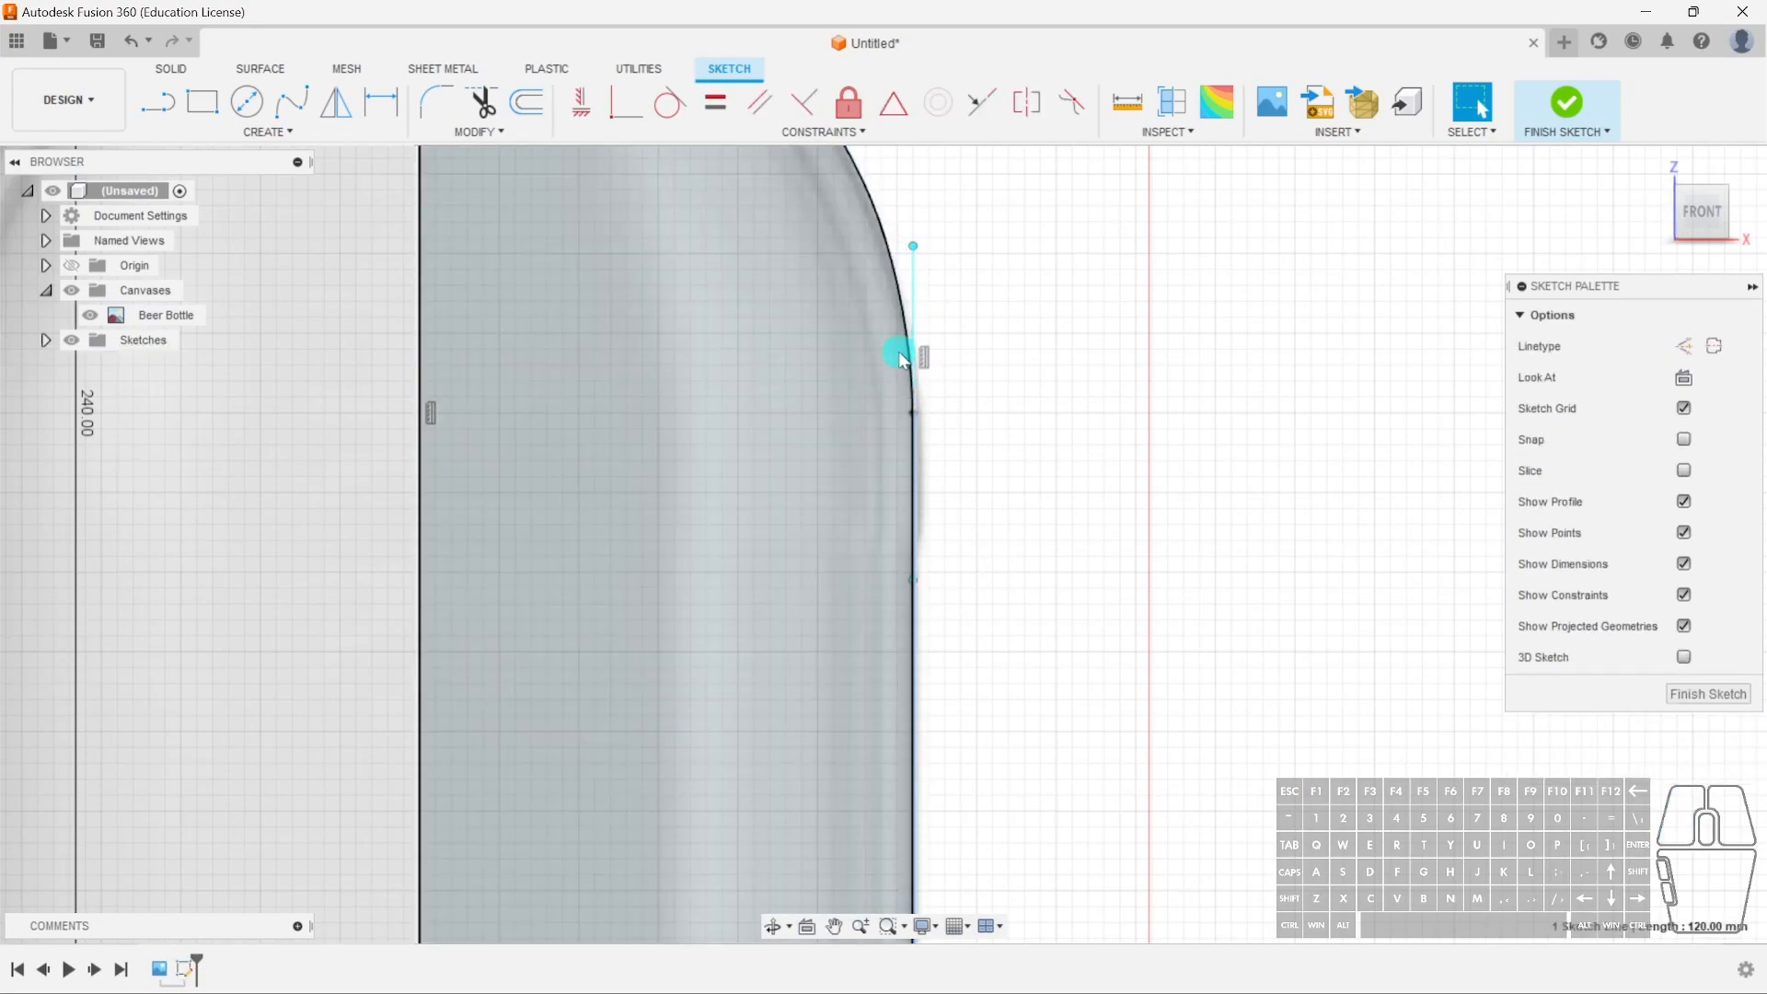
left_click(904, 286)
left_click(913, 633)
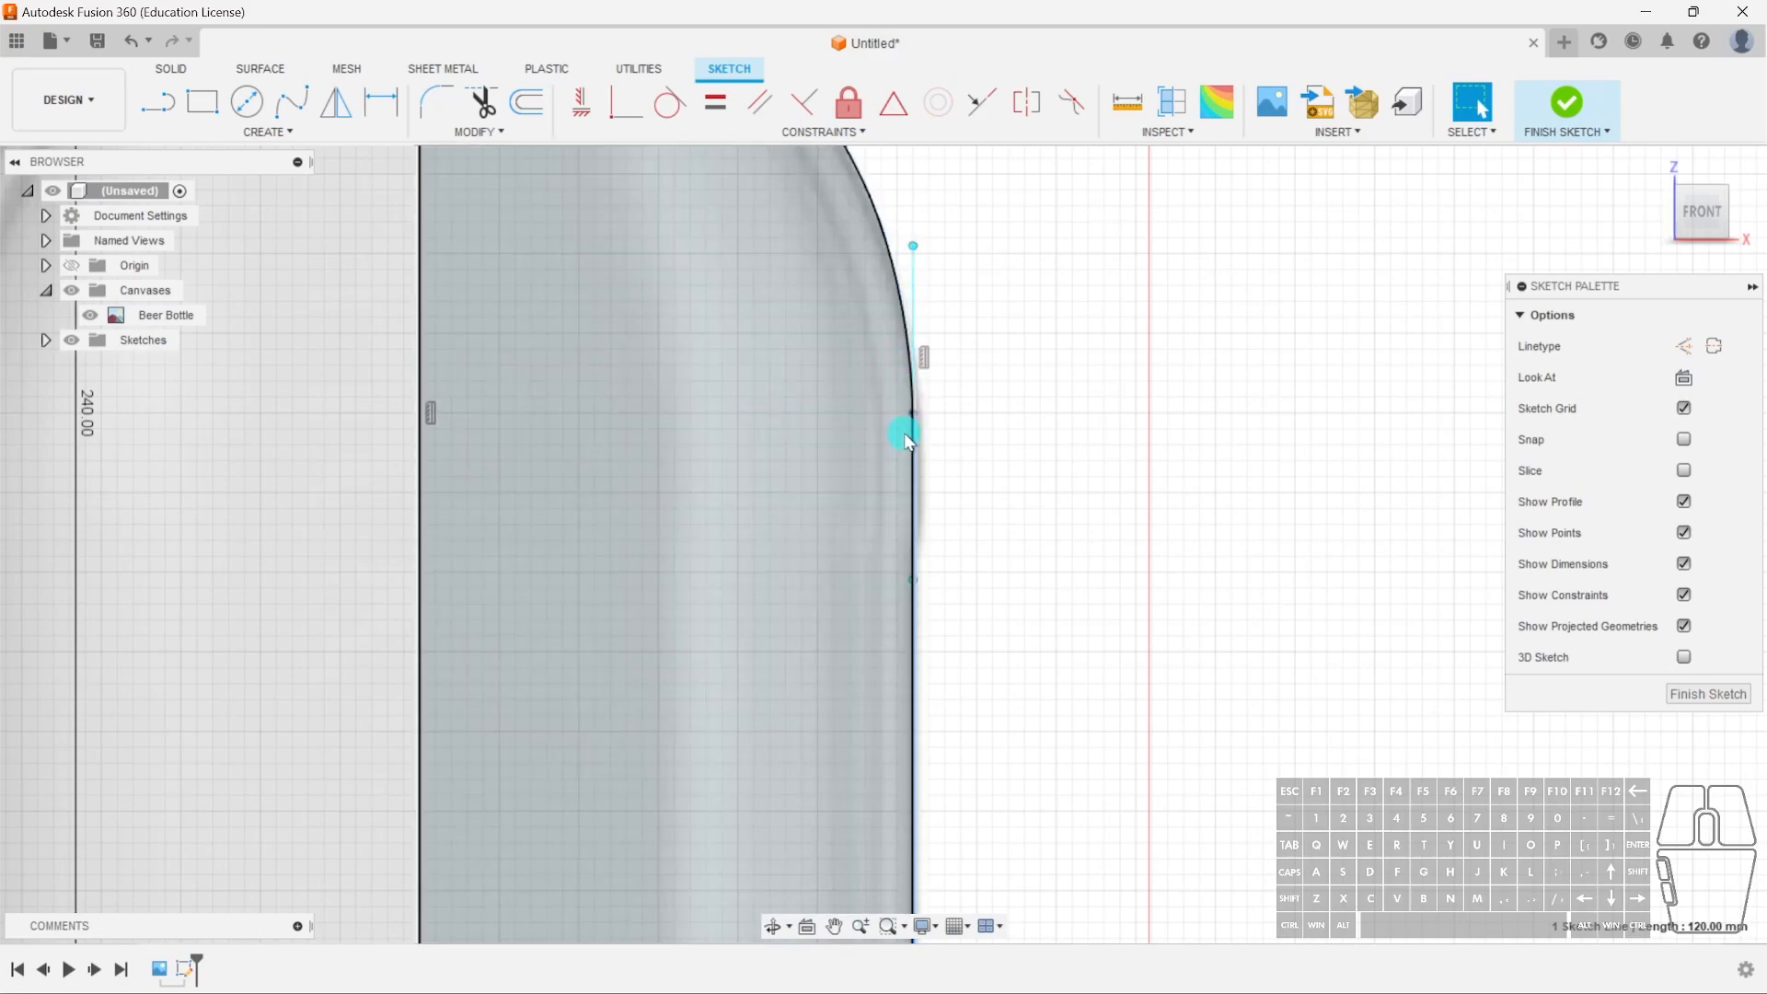
scroll(829, 169, "down", 4)
middle_click_drag(953, 283, 967, 472)
scroll(967, 476, "down", 5)
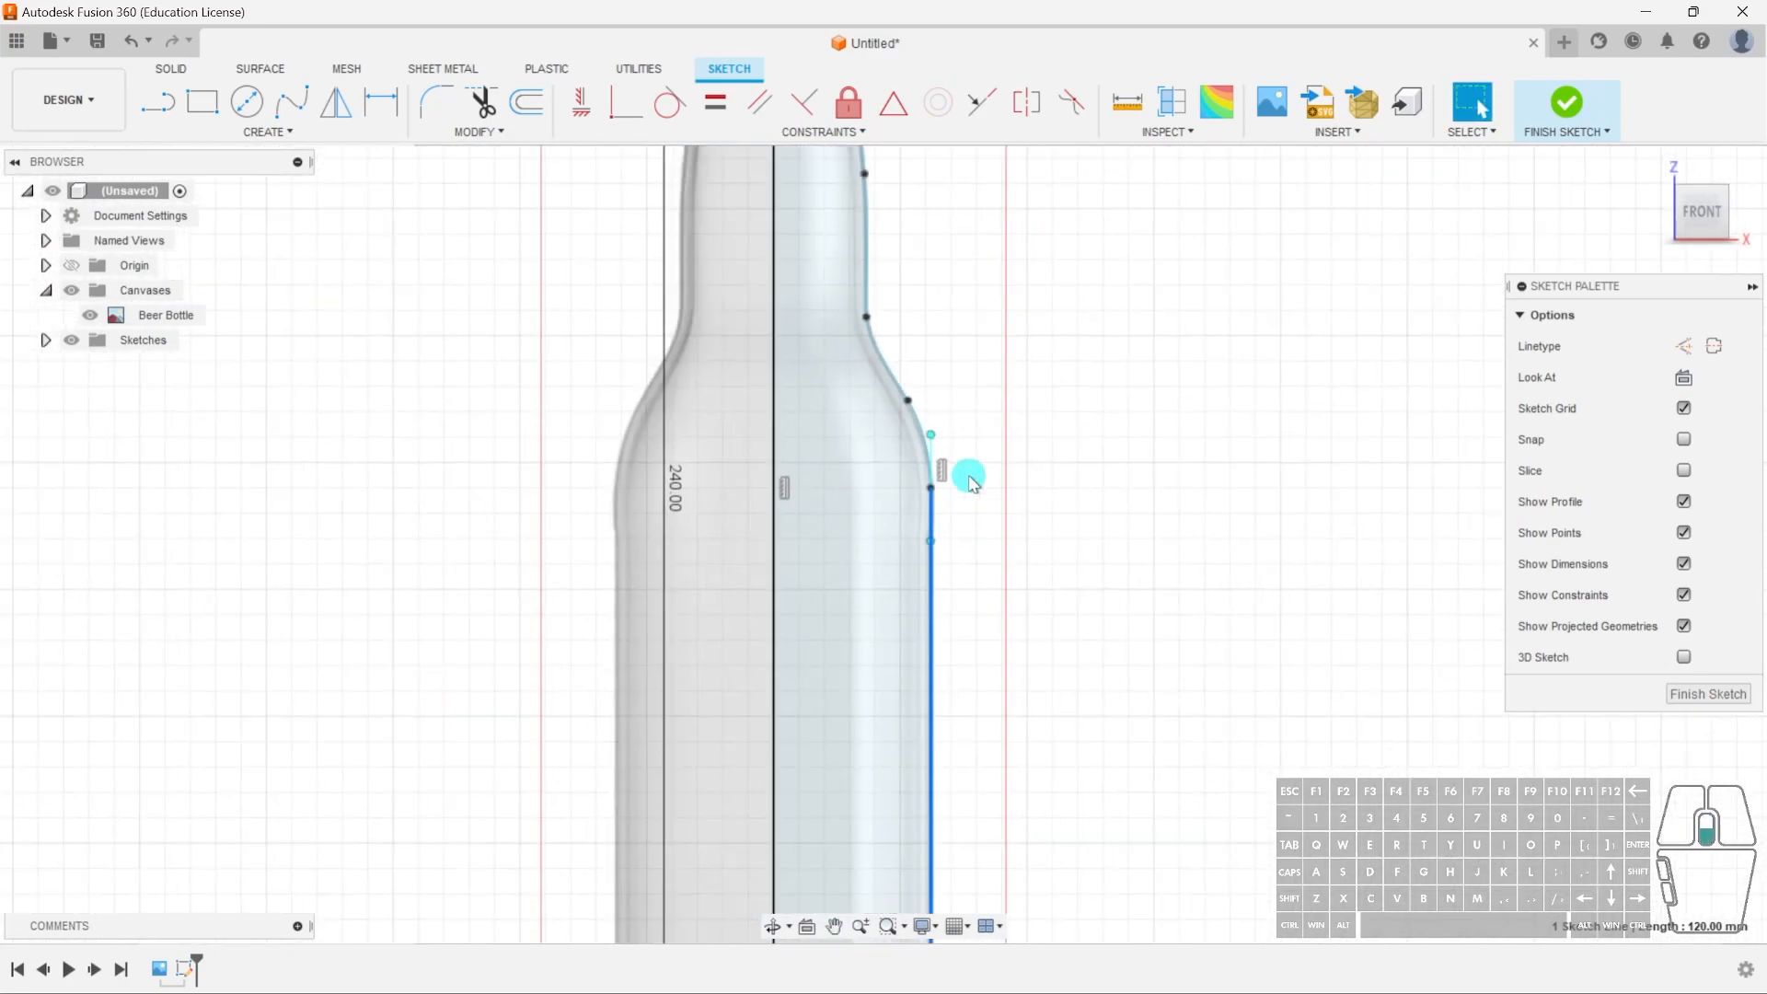
middle_click_drag(908, 219, 918, 468)
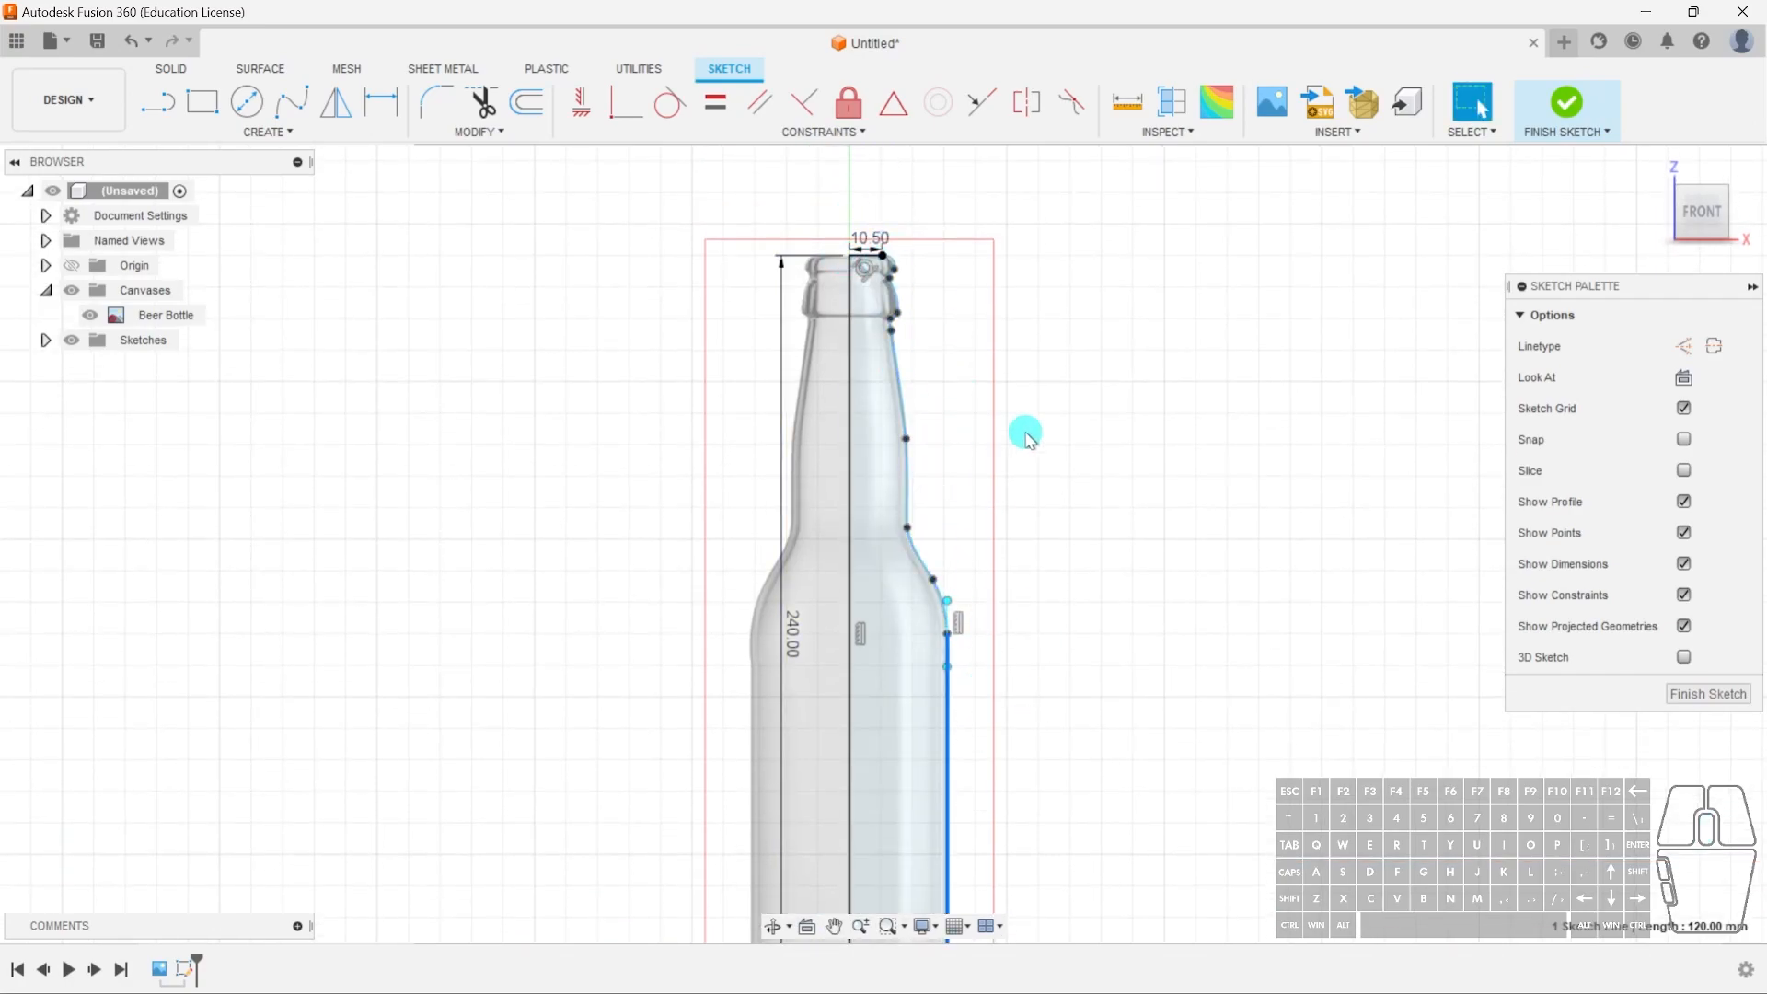
scroll(947, 611, "up", 5)
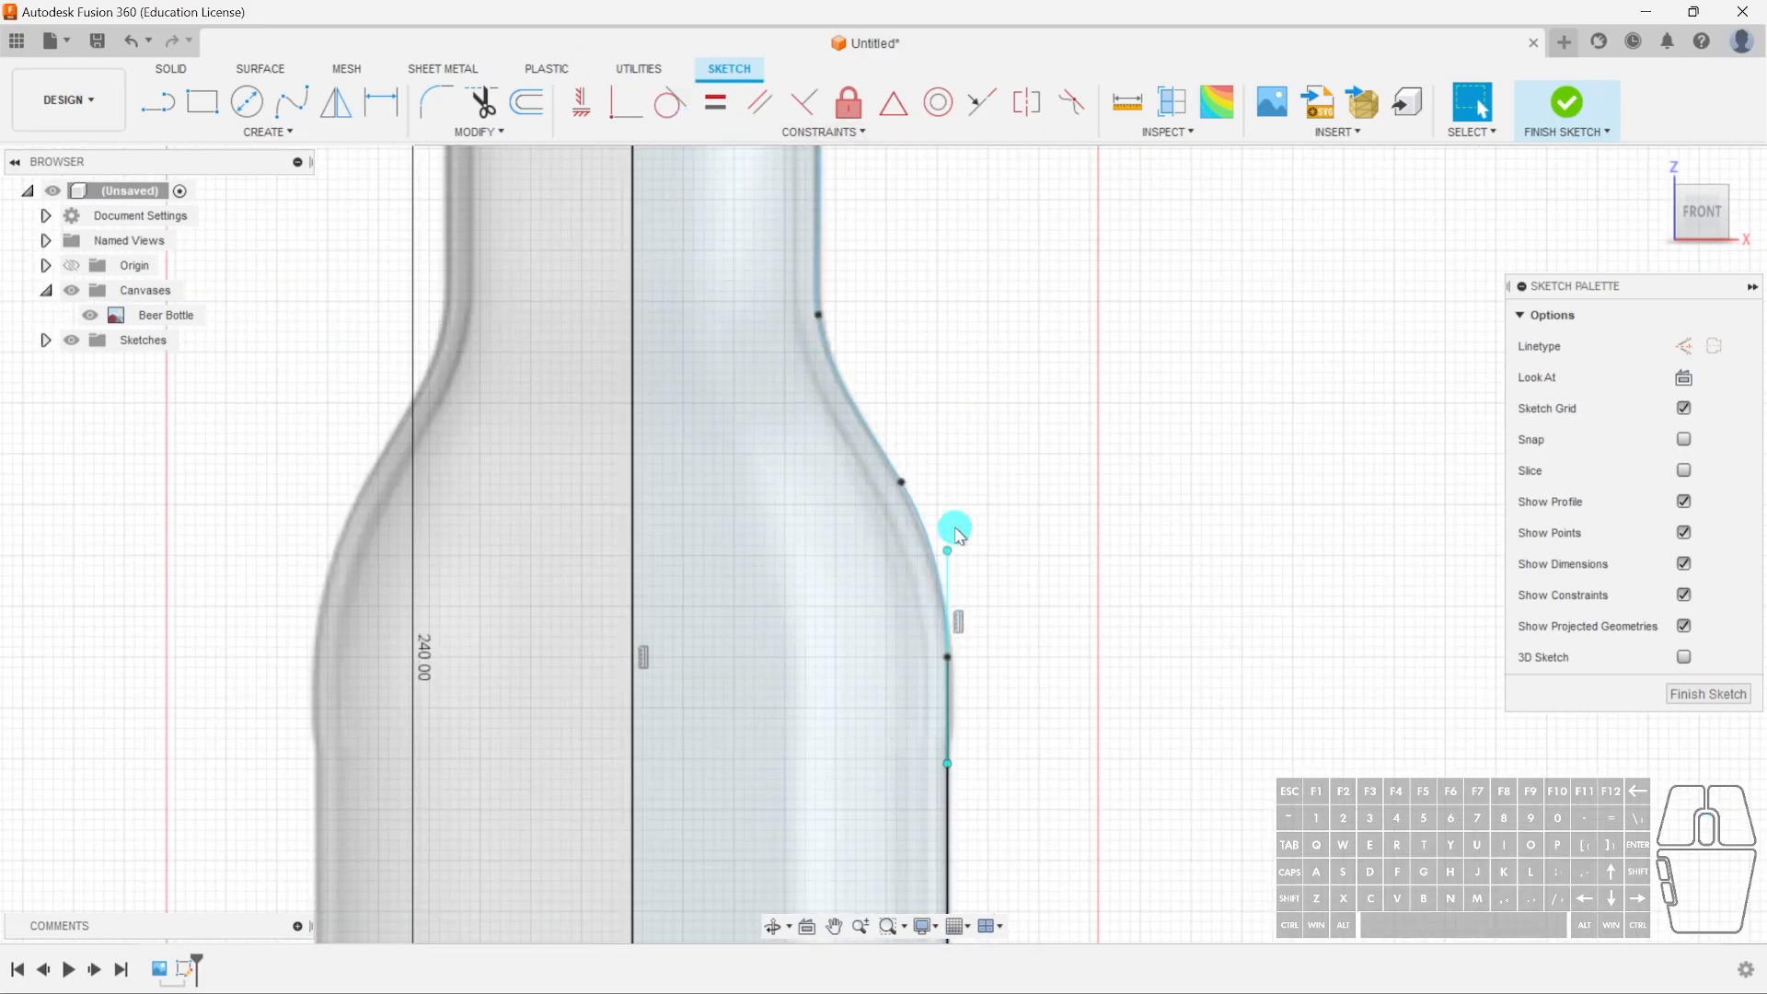
left_click(960, 630)
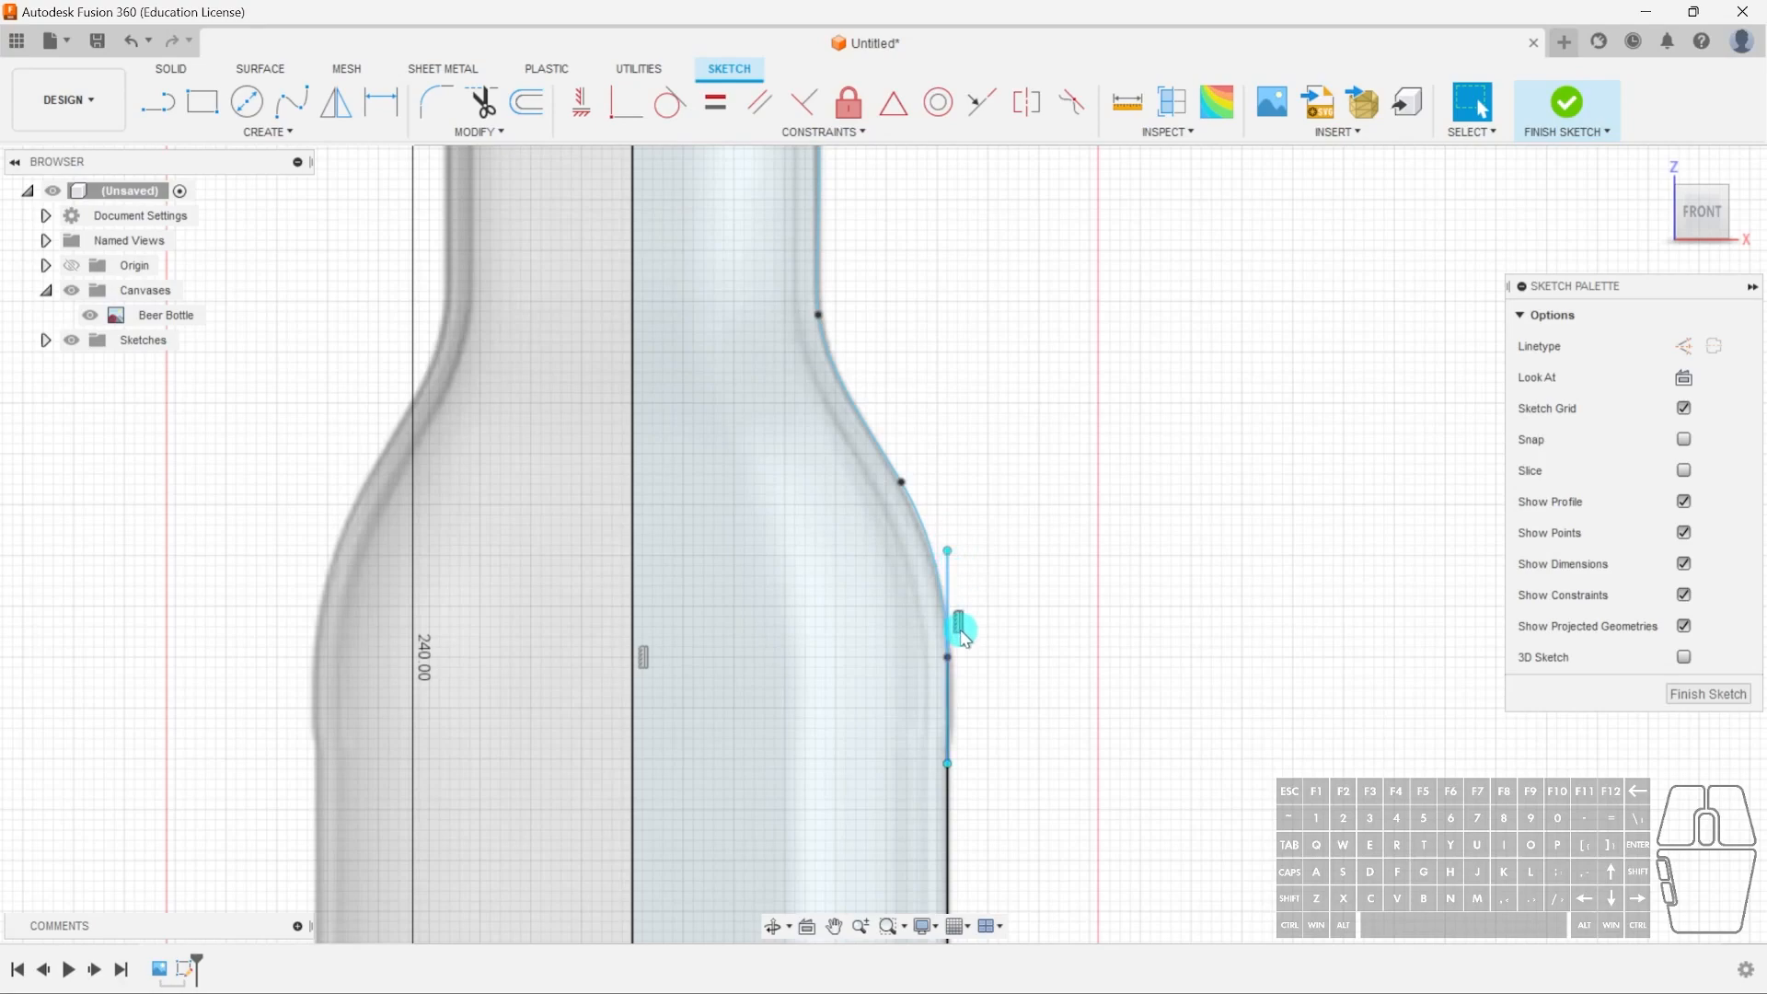
left_click(960, 627)
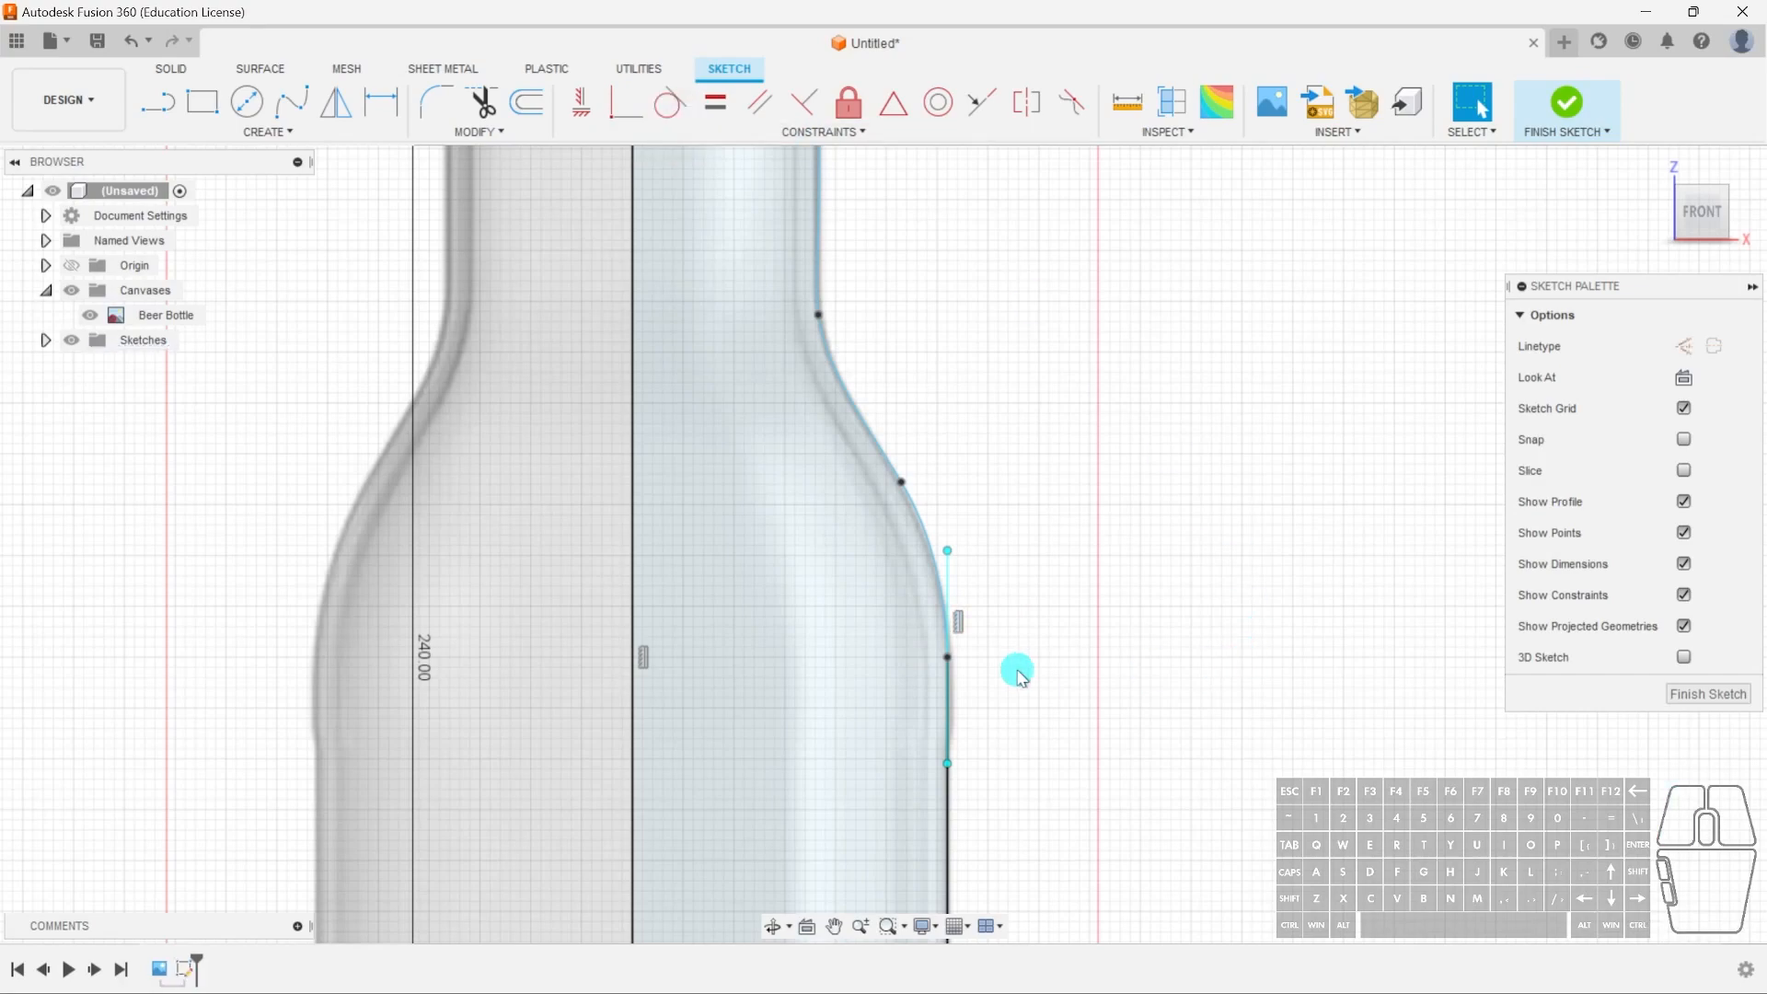
scroll(915, 556, "down", 5)
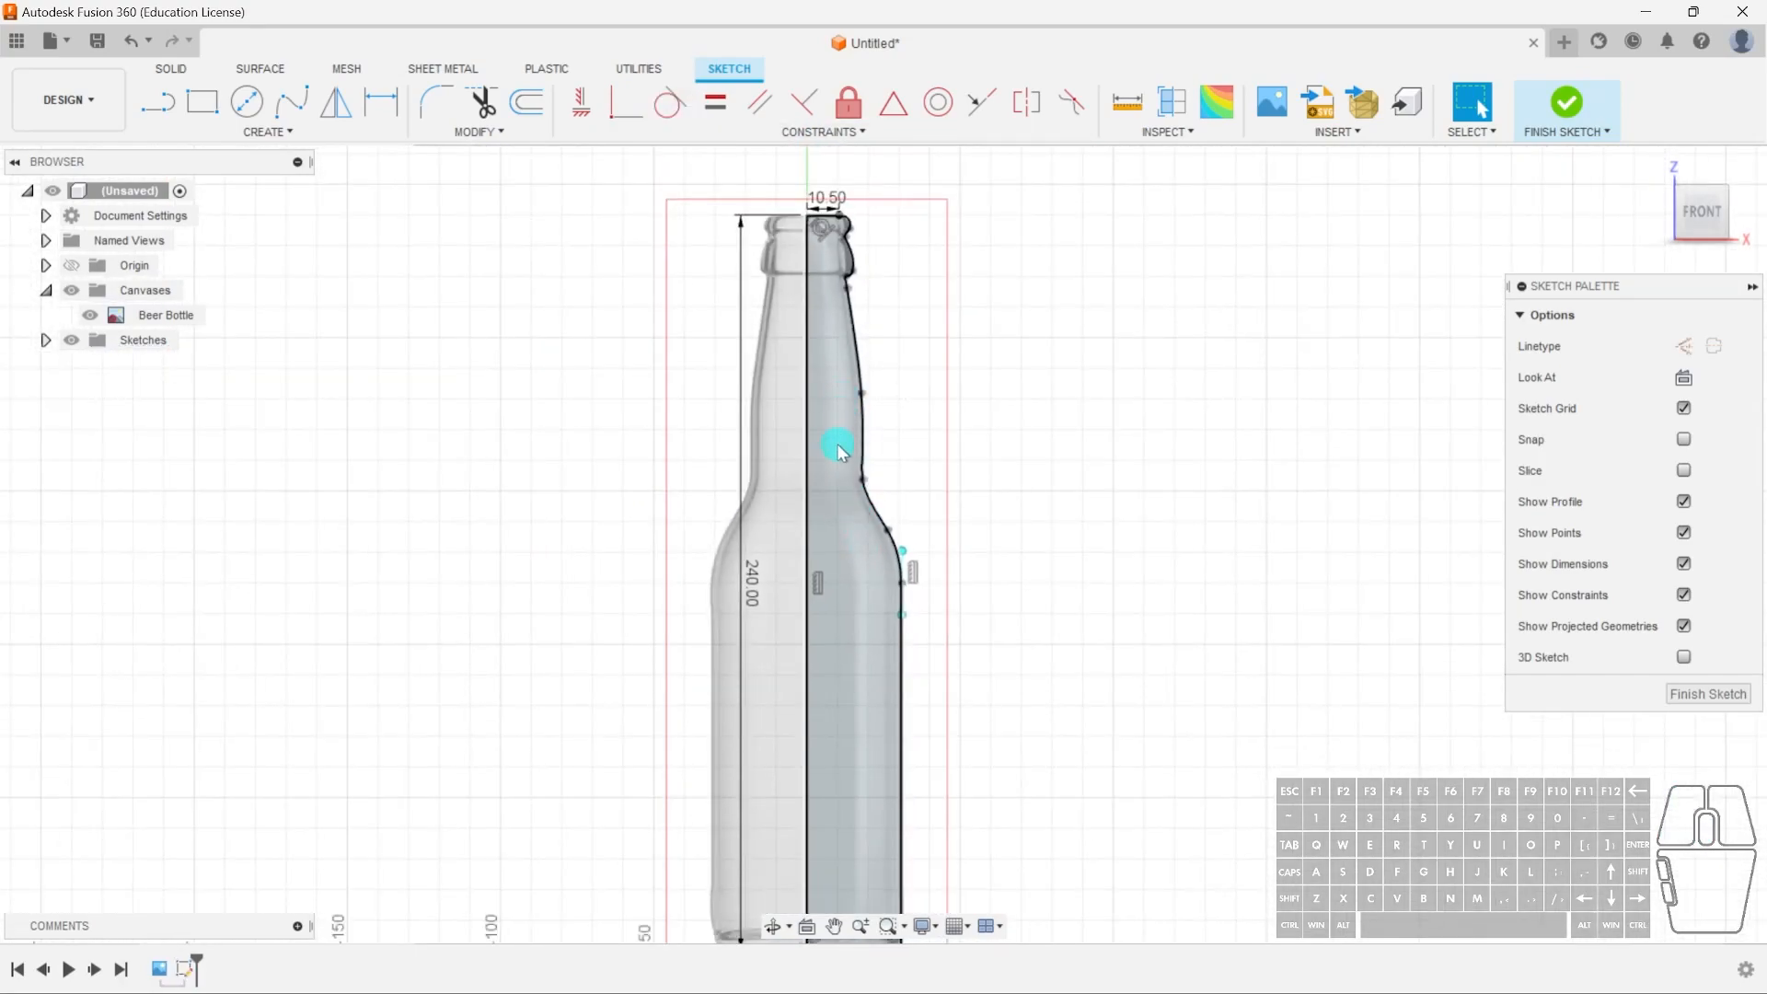
- Check that the half-bottle profile is one closed region and finish the sketch
left_click(827, 425)
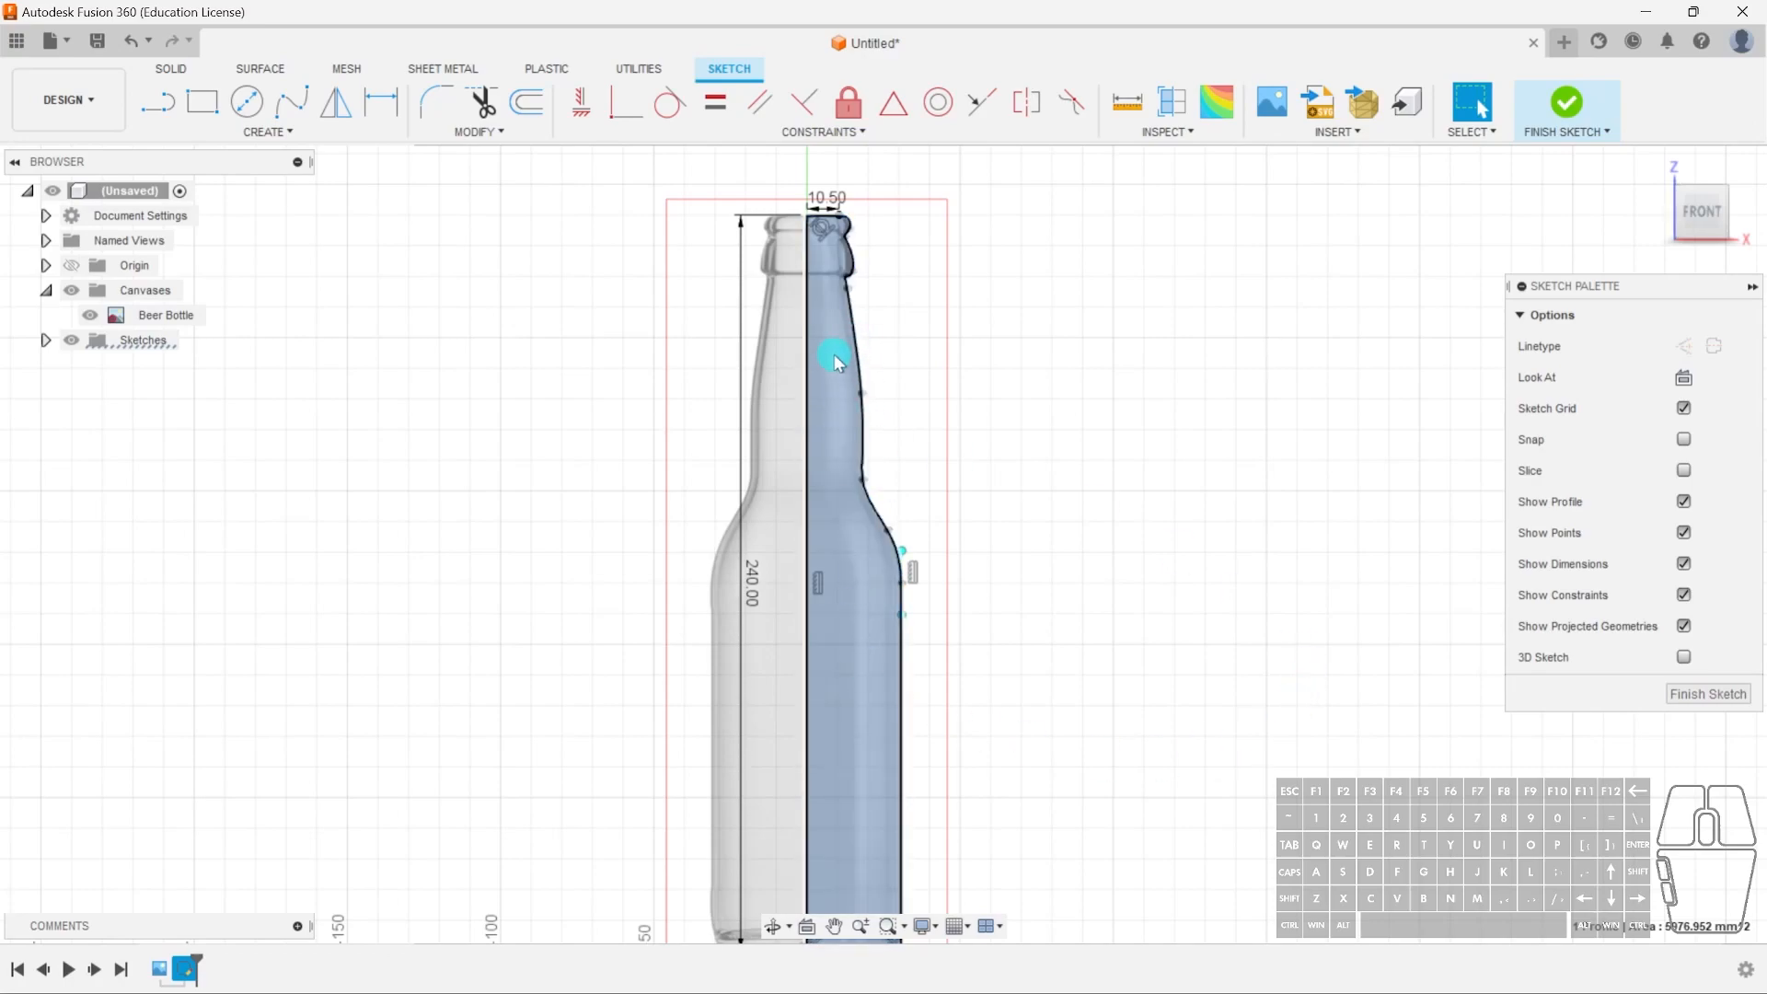
scroll(899, 560, "up", 3)
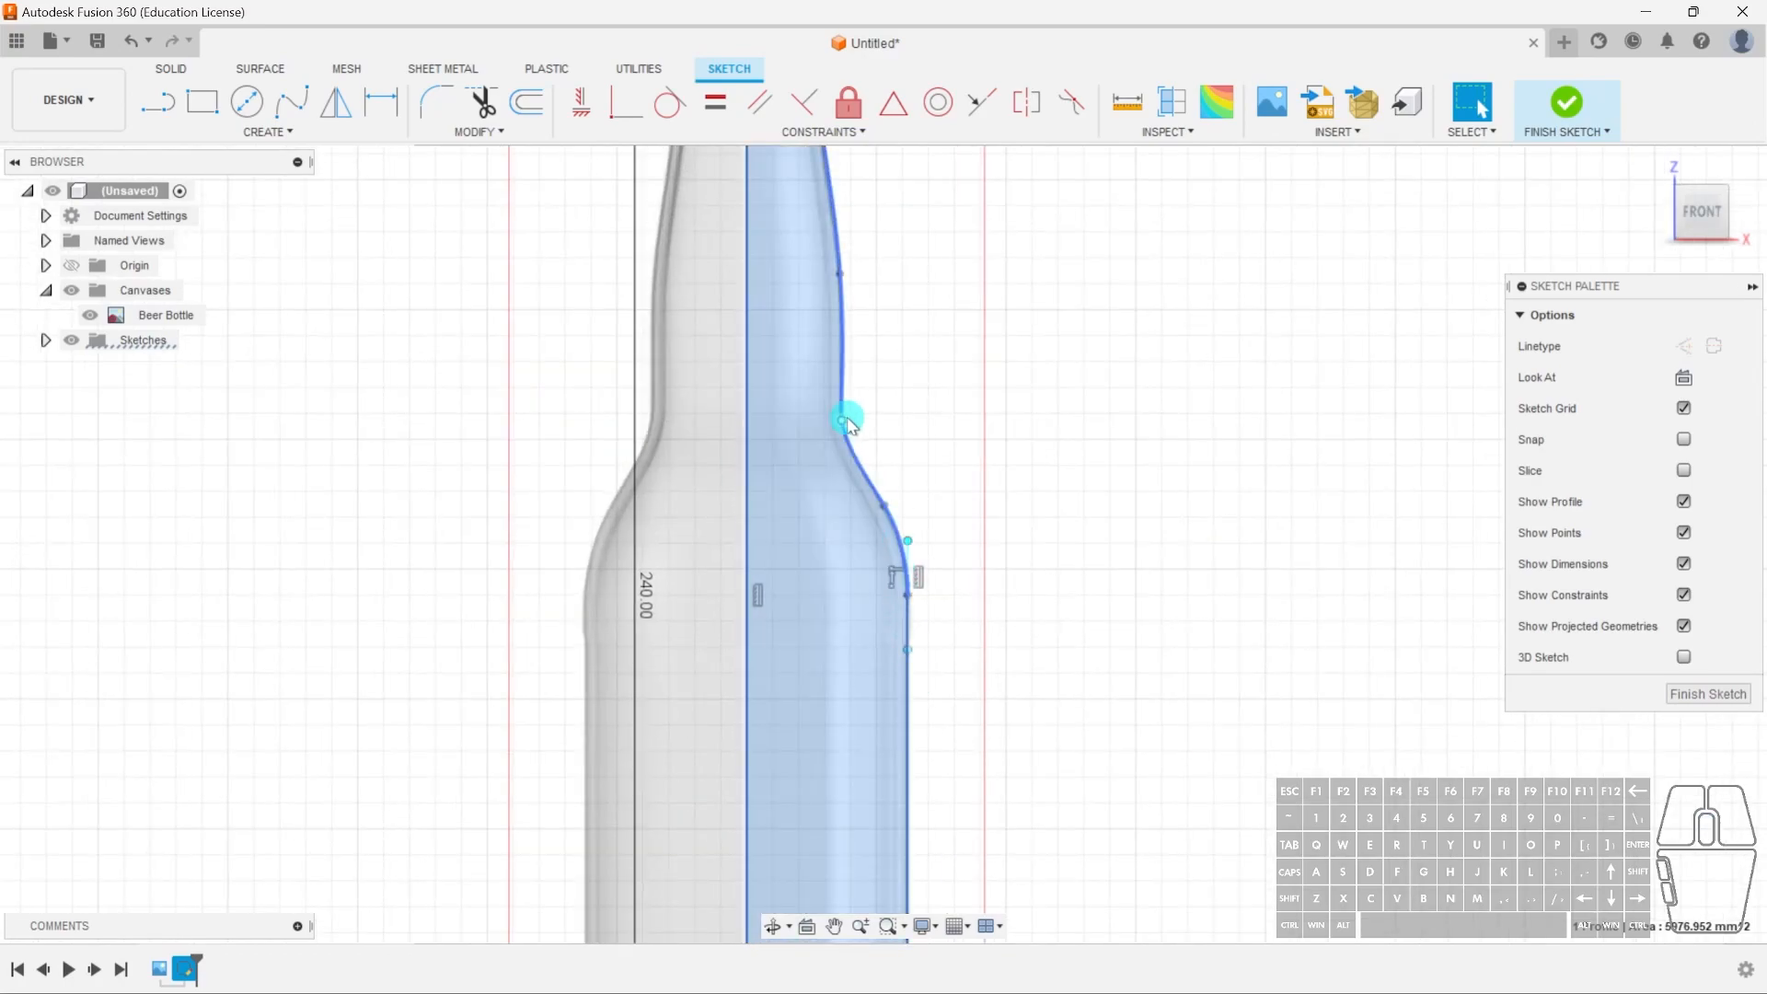
scroll(839, 246, "down", 5)
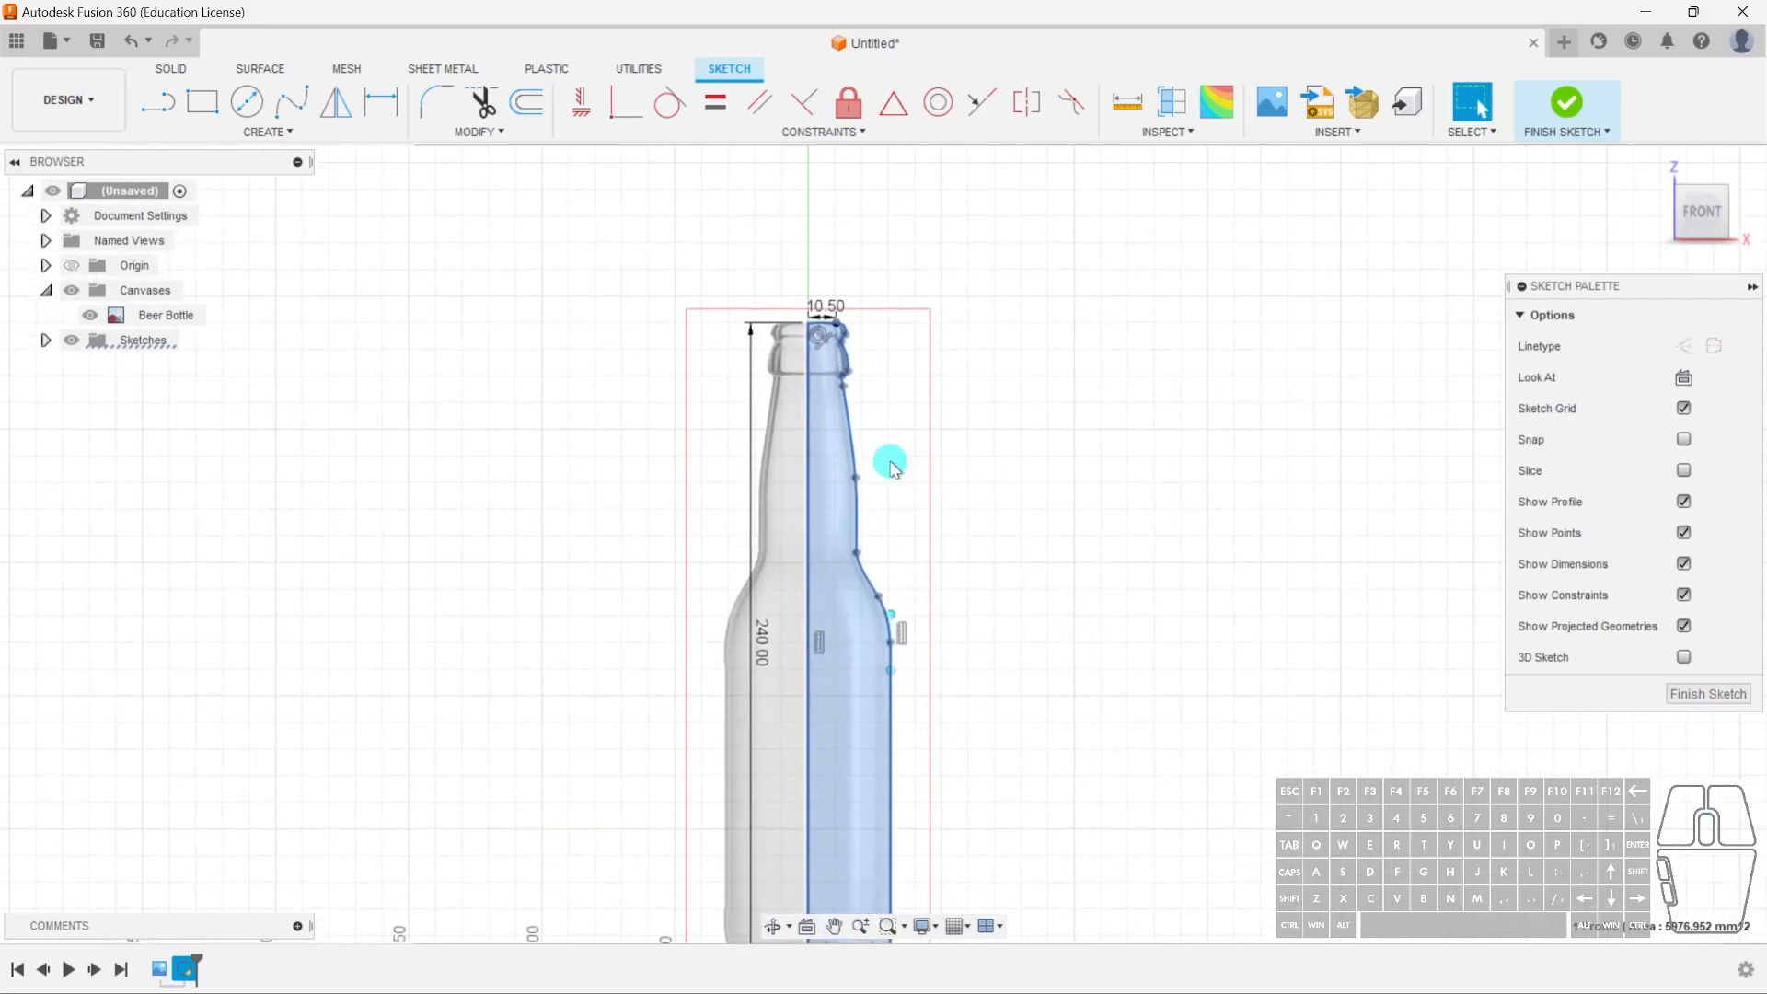
left_click(1708, 694)
middle_click_drag(1113, 621, 1141, 456)
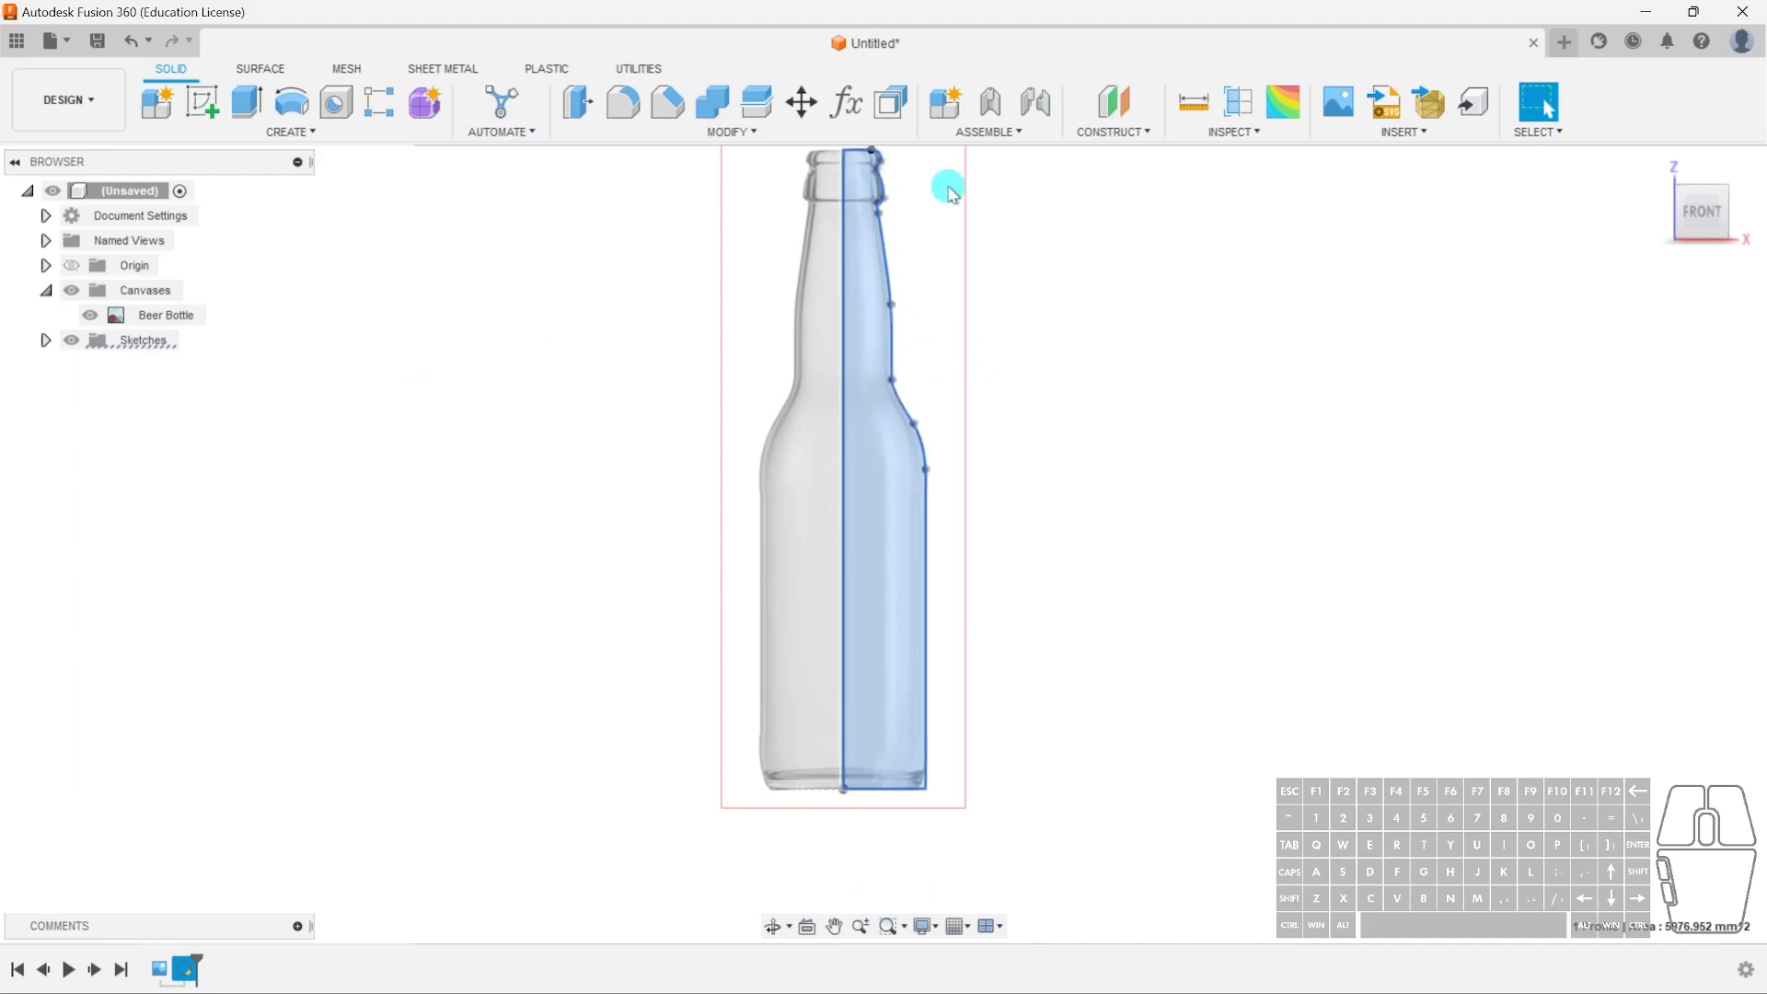
- Hide the Beer Bottle canvas and clear the current selection
left_click(83, 319)
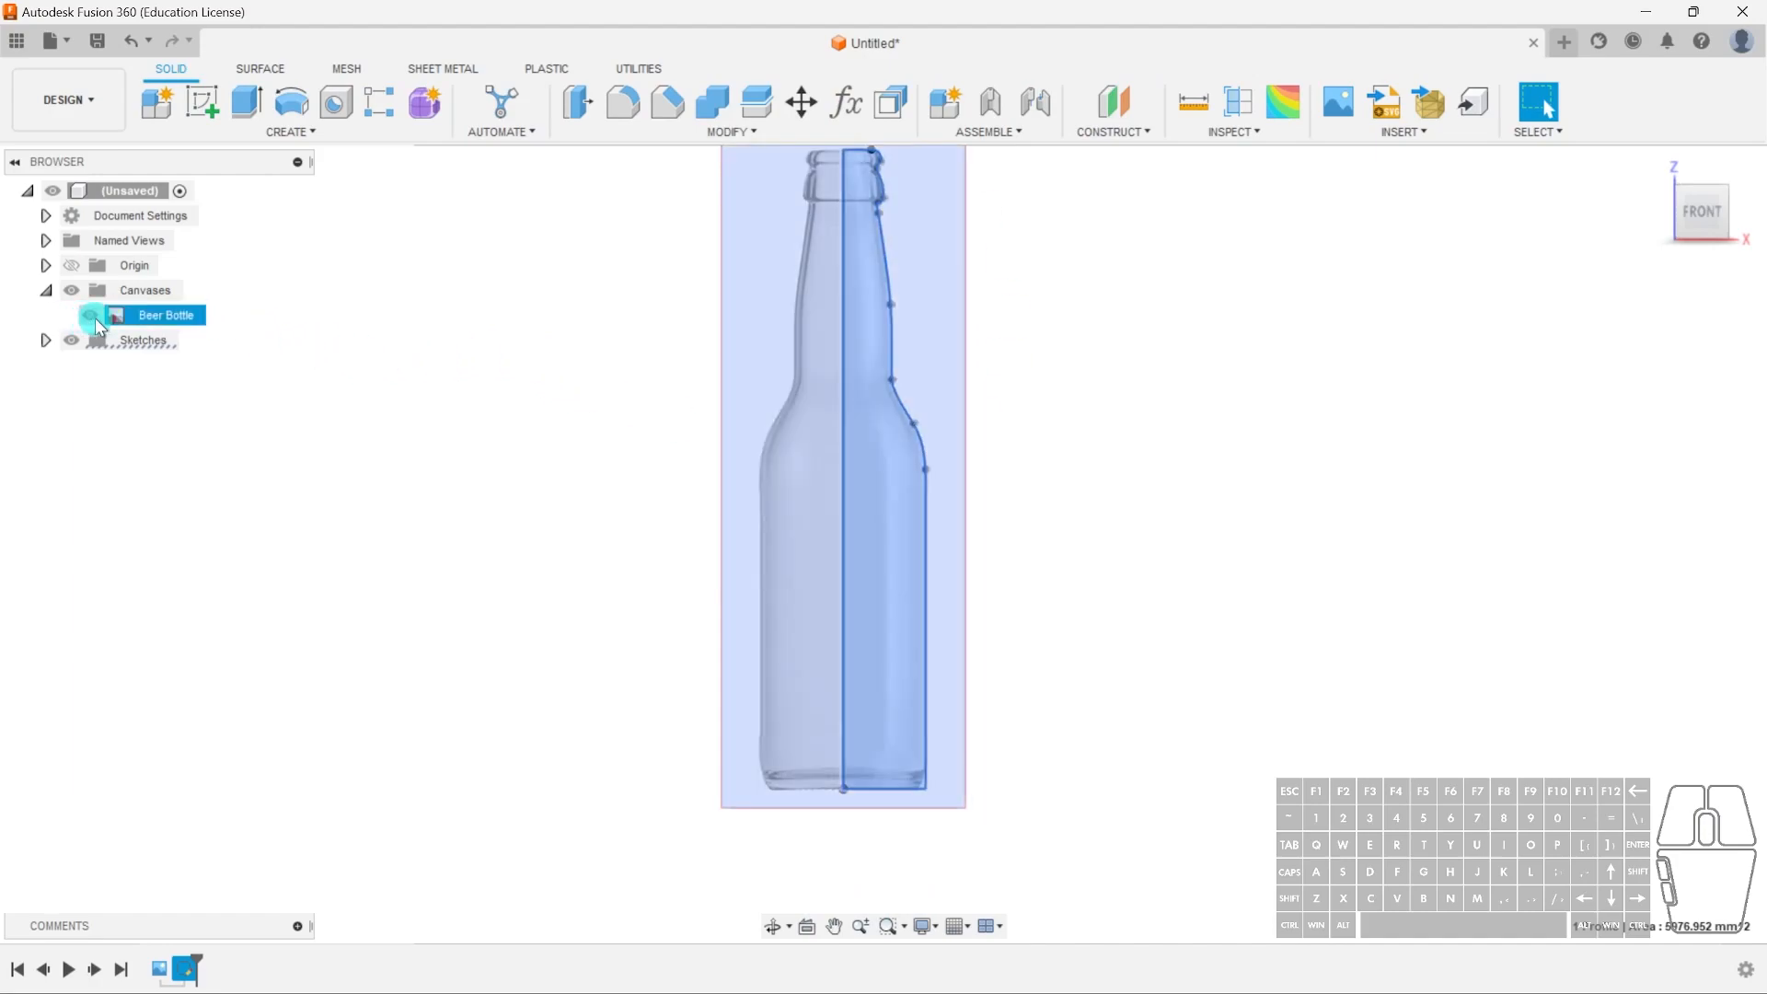
left_click(91, 317)
left_click(695, 507)
left_click(695, 507)
- Set up a Revolve as a new body, with the half-bottle region as profile and its vertical centre line as axis
middle_click_drag(1178, 547, 1065, 671, "shift")
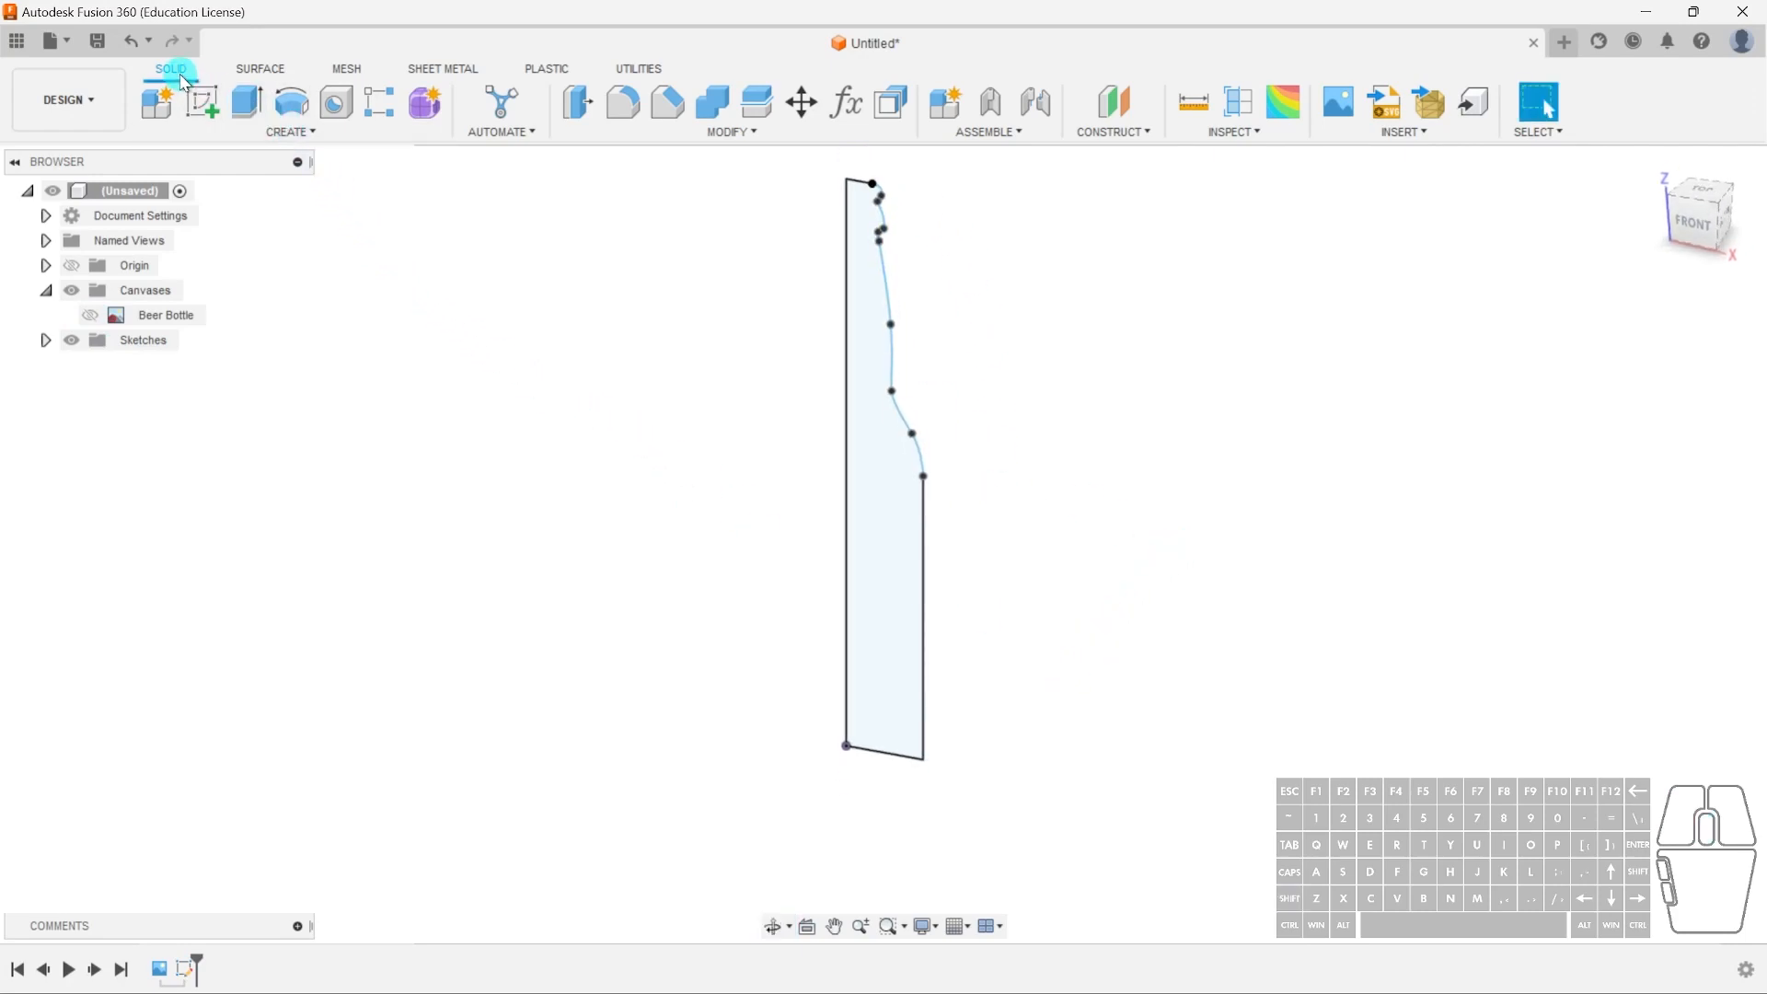
left_click(295, 131)
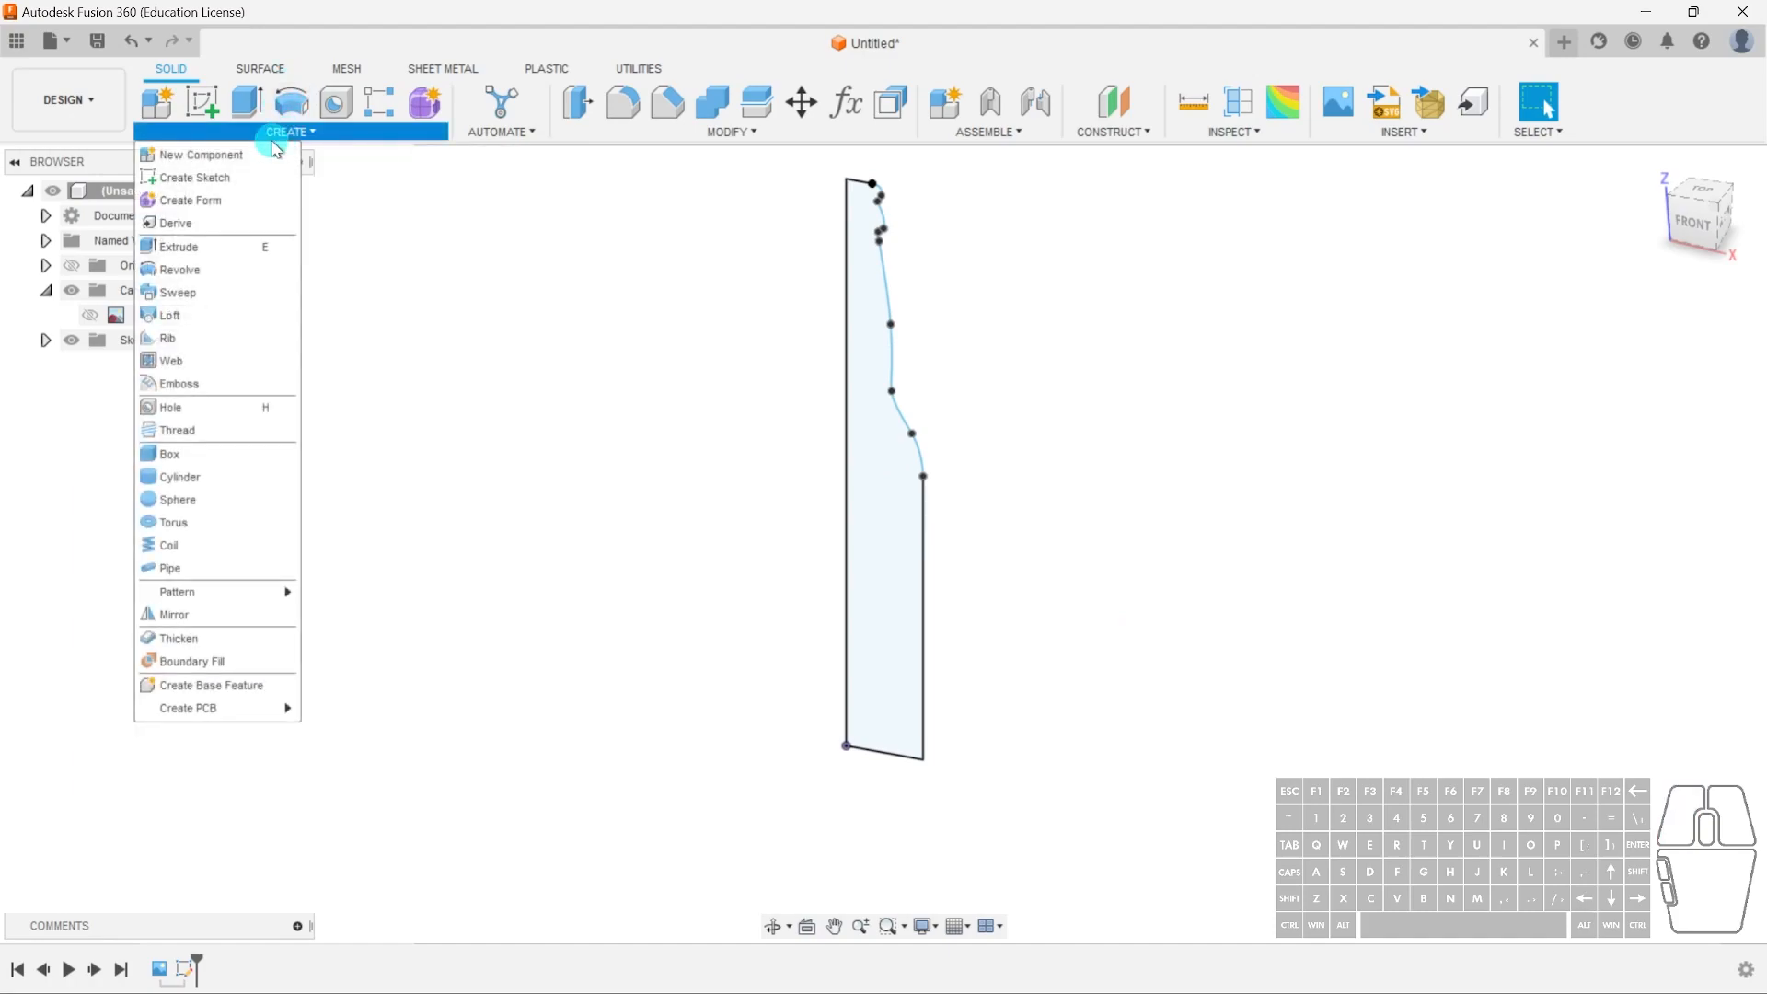
left_click(196, 271)
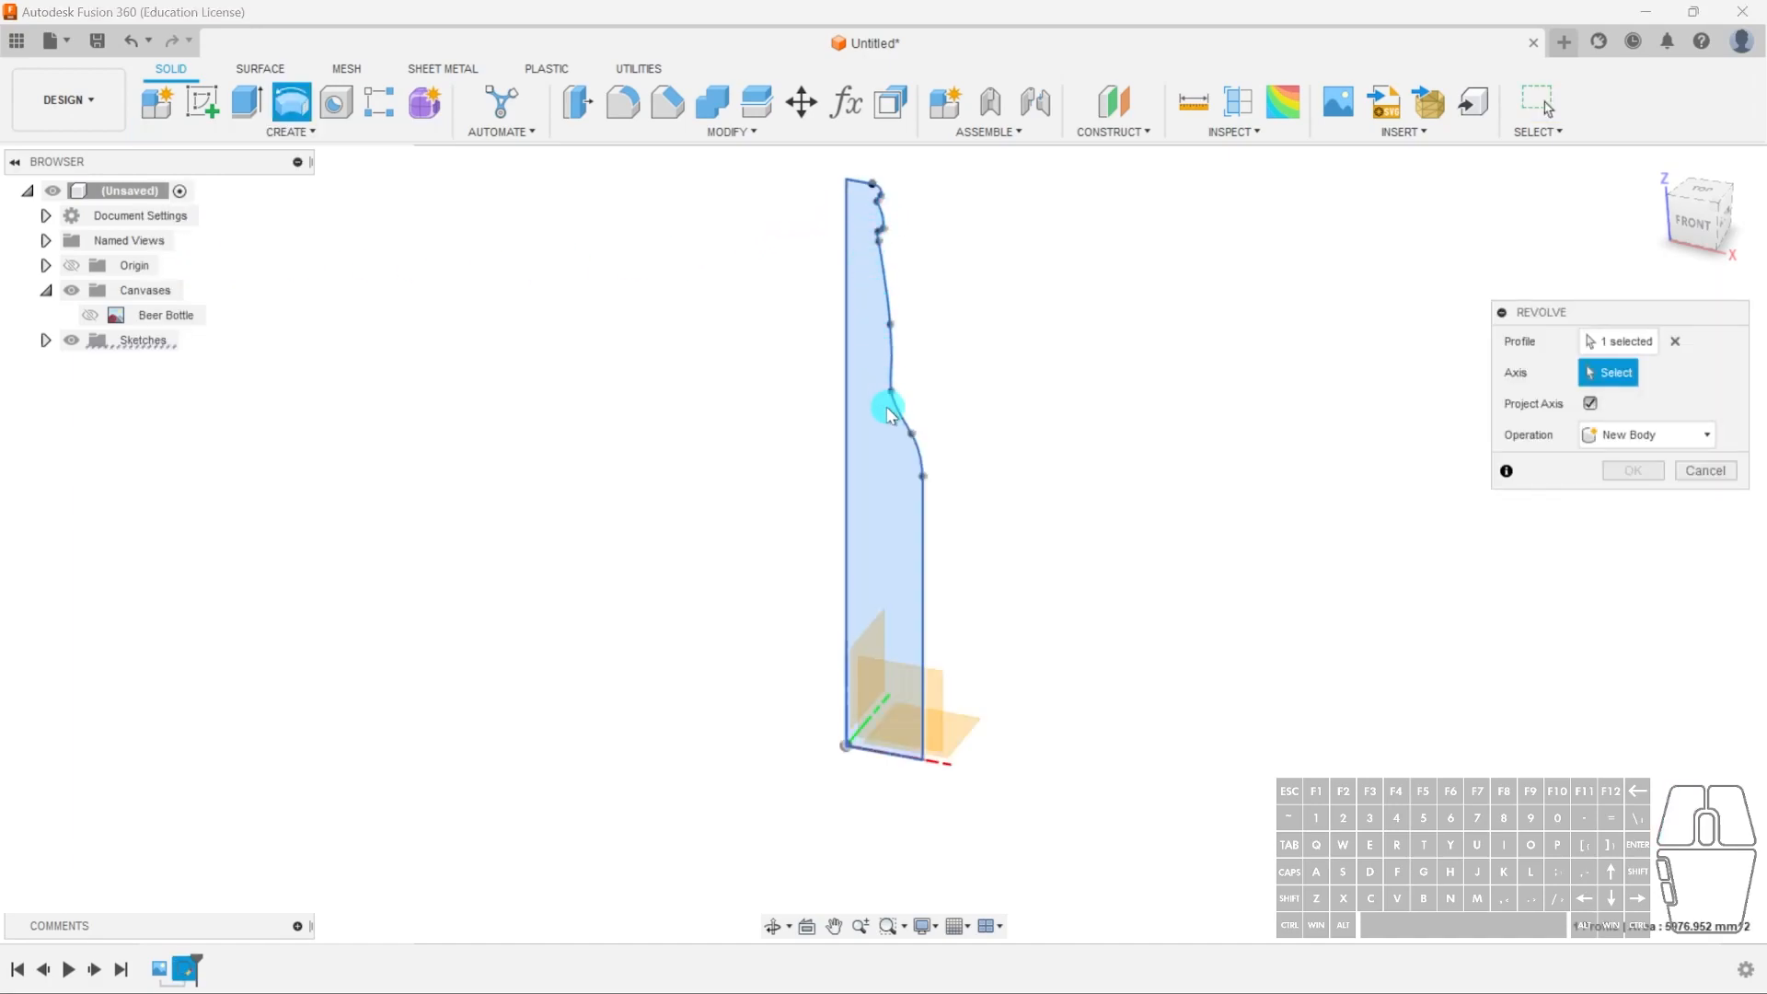
left_click(1675, 342)
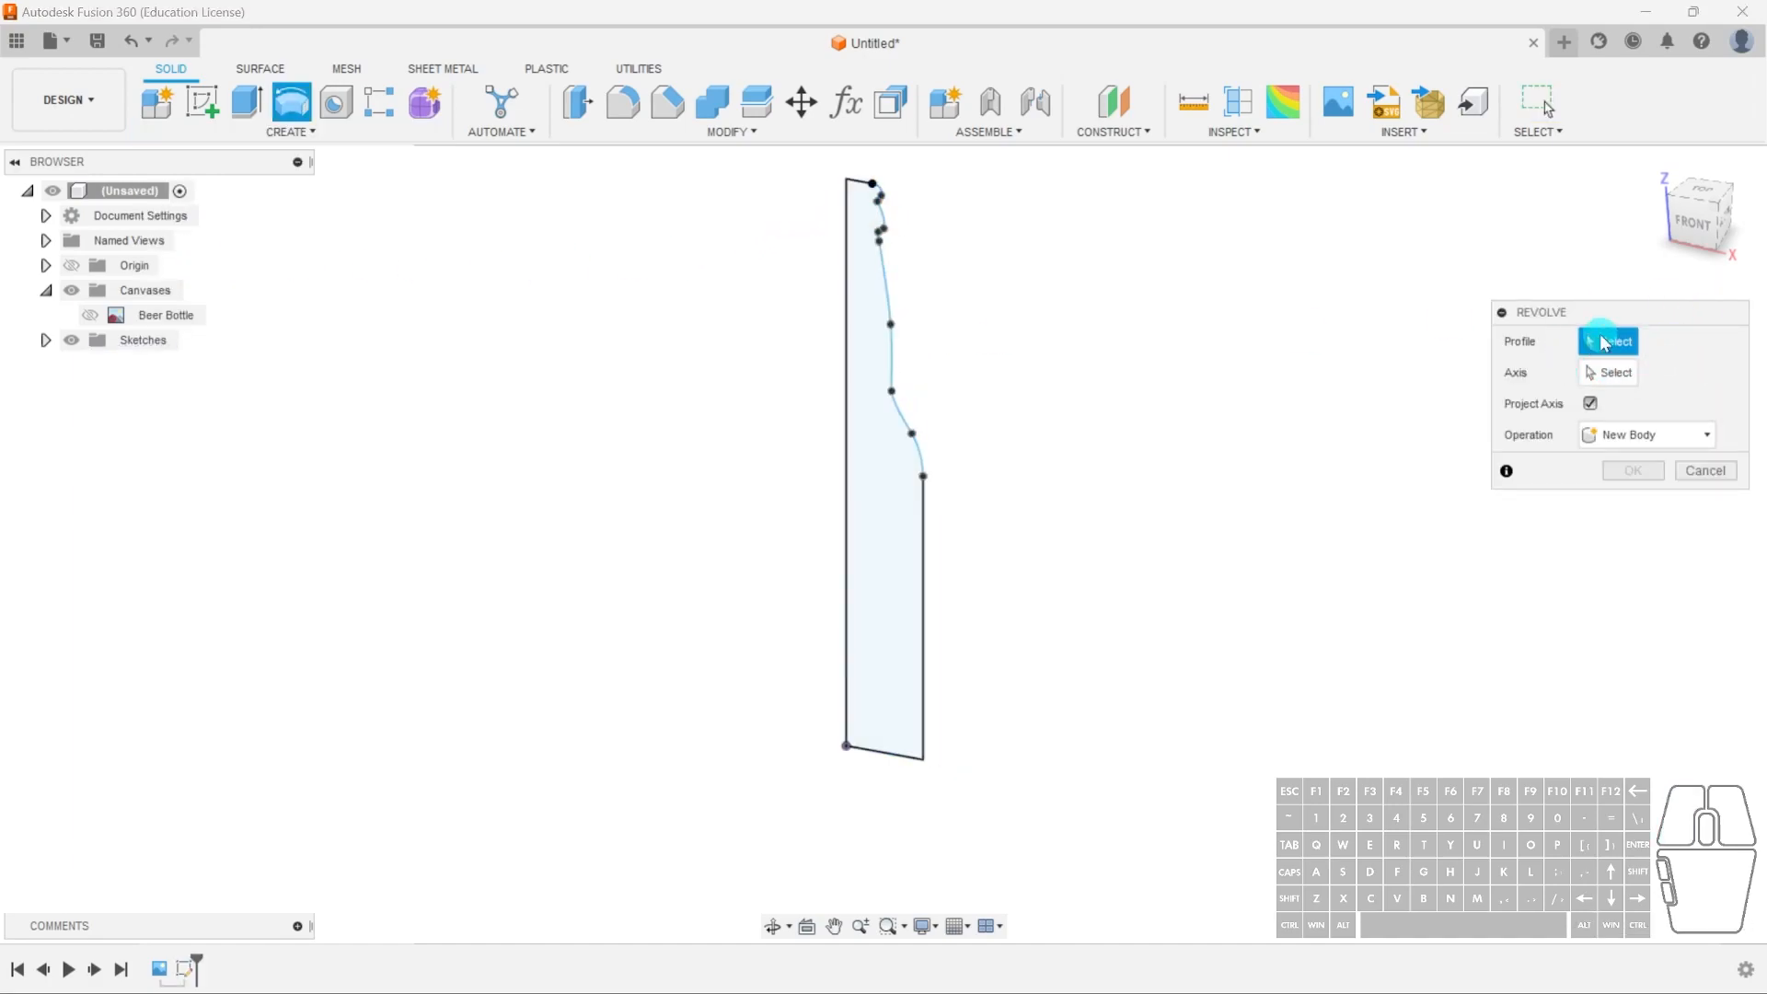
left_click(860, 469)
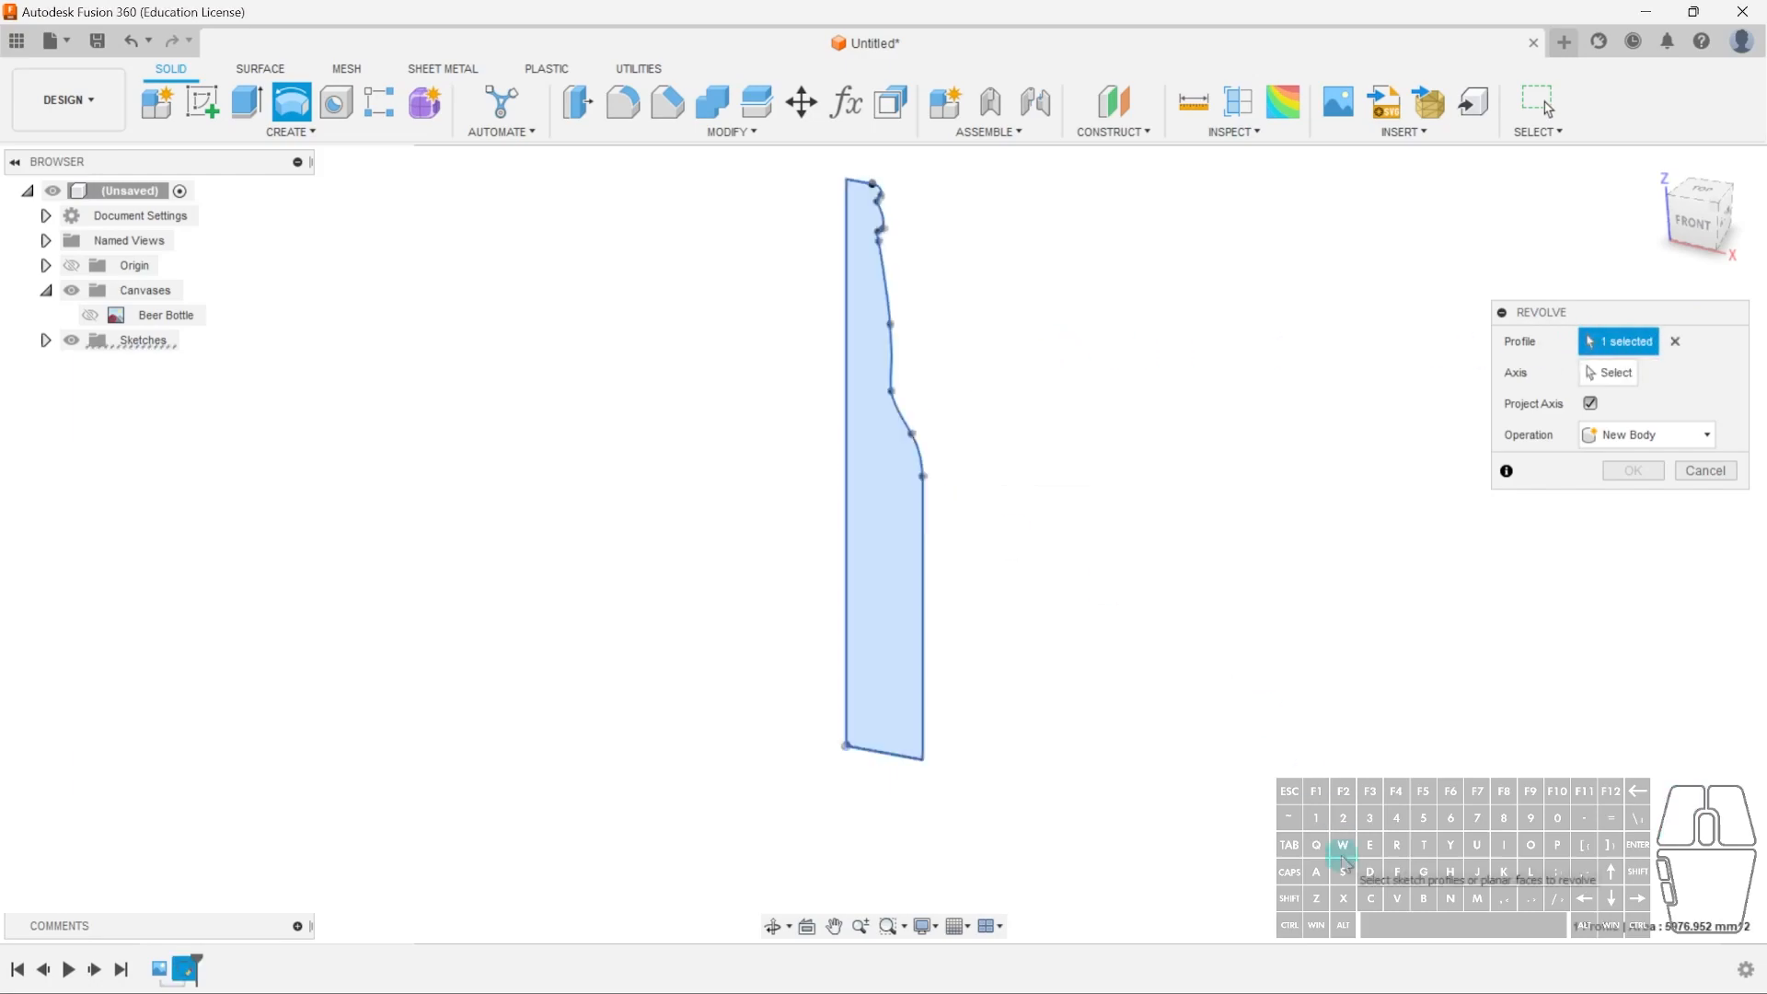
left_click(1591, 403)
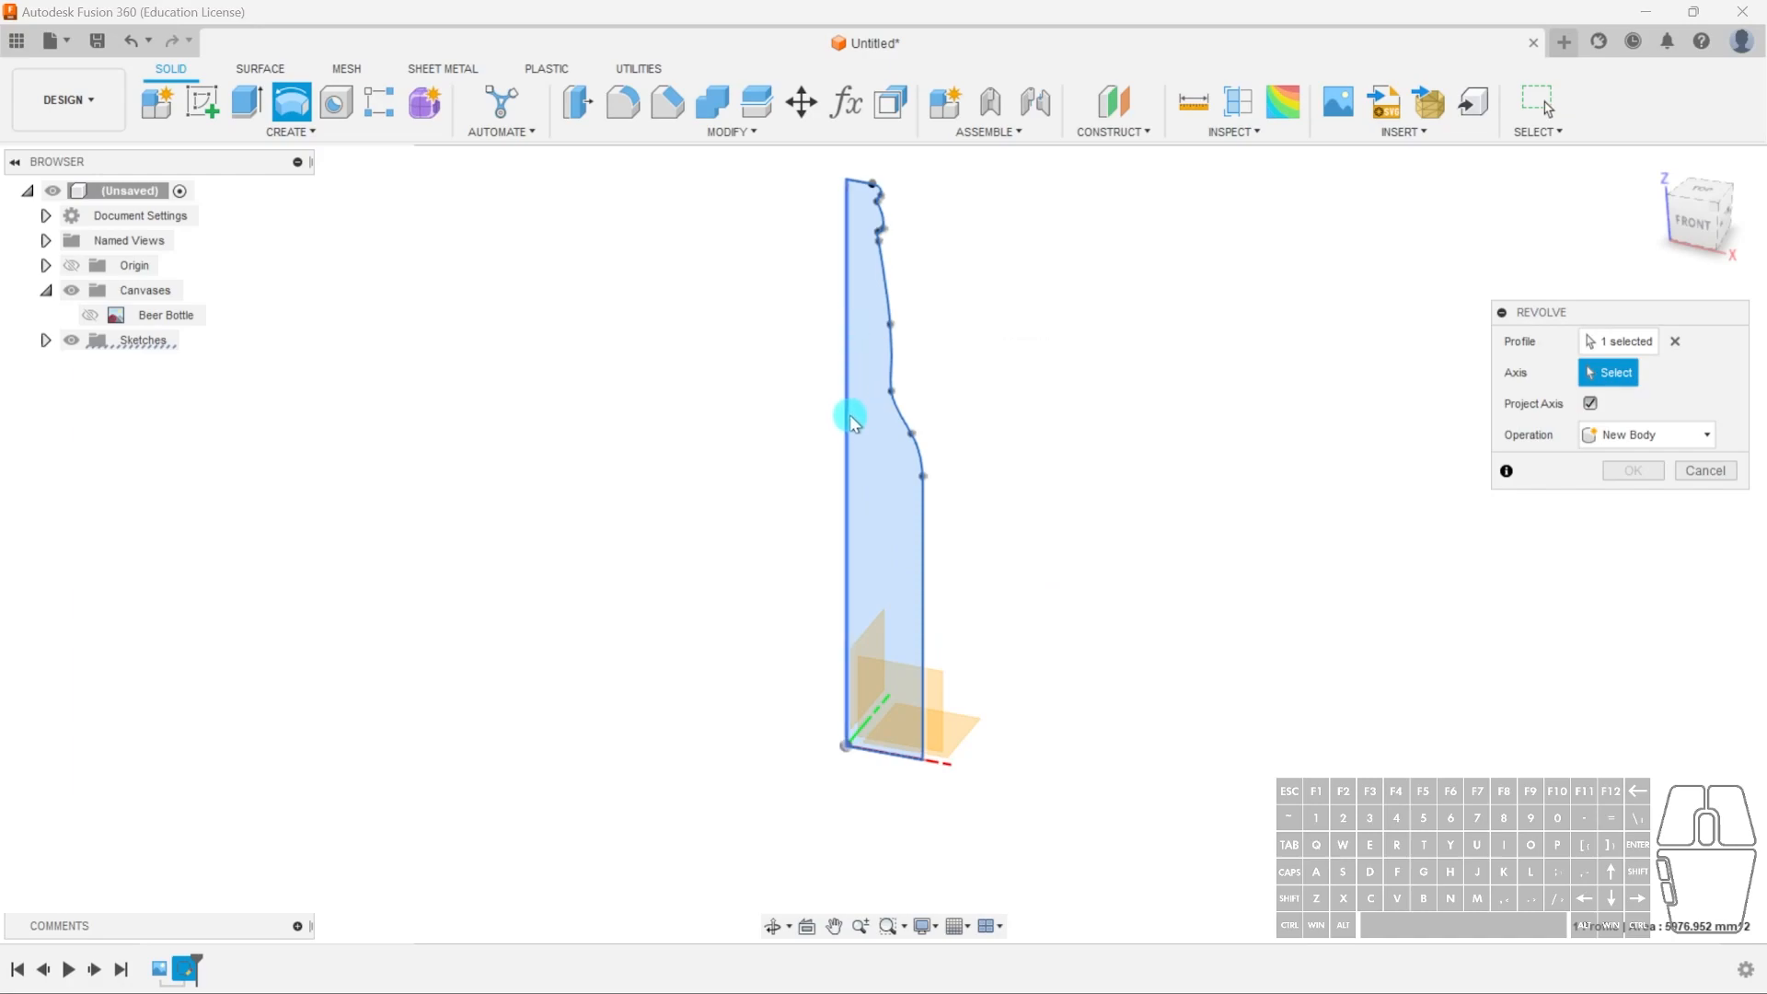
left_click(847, 512)
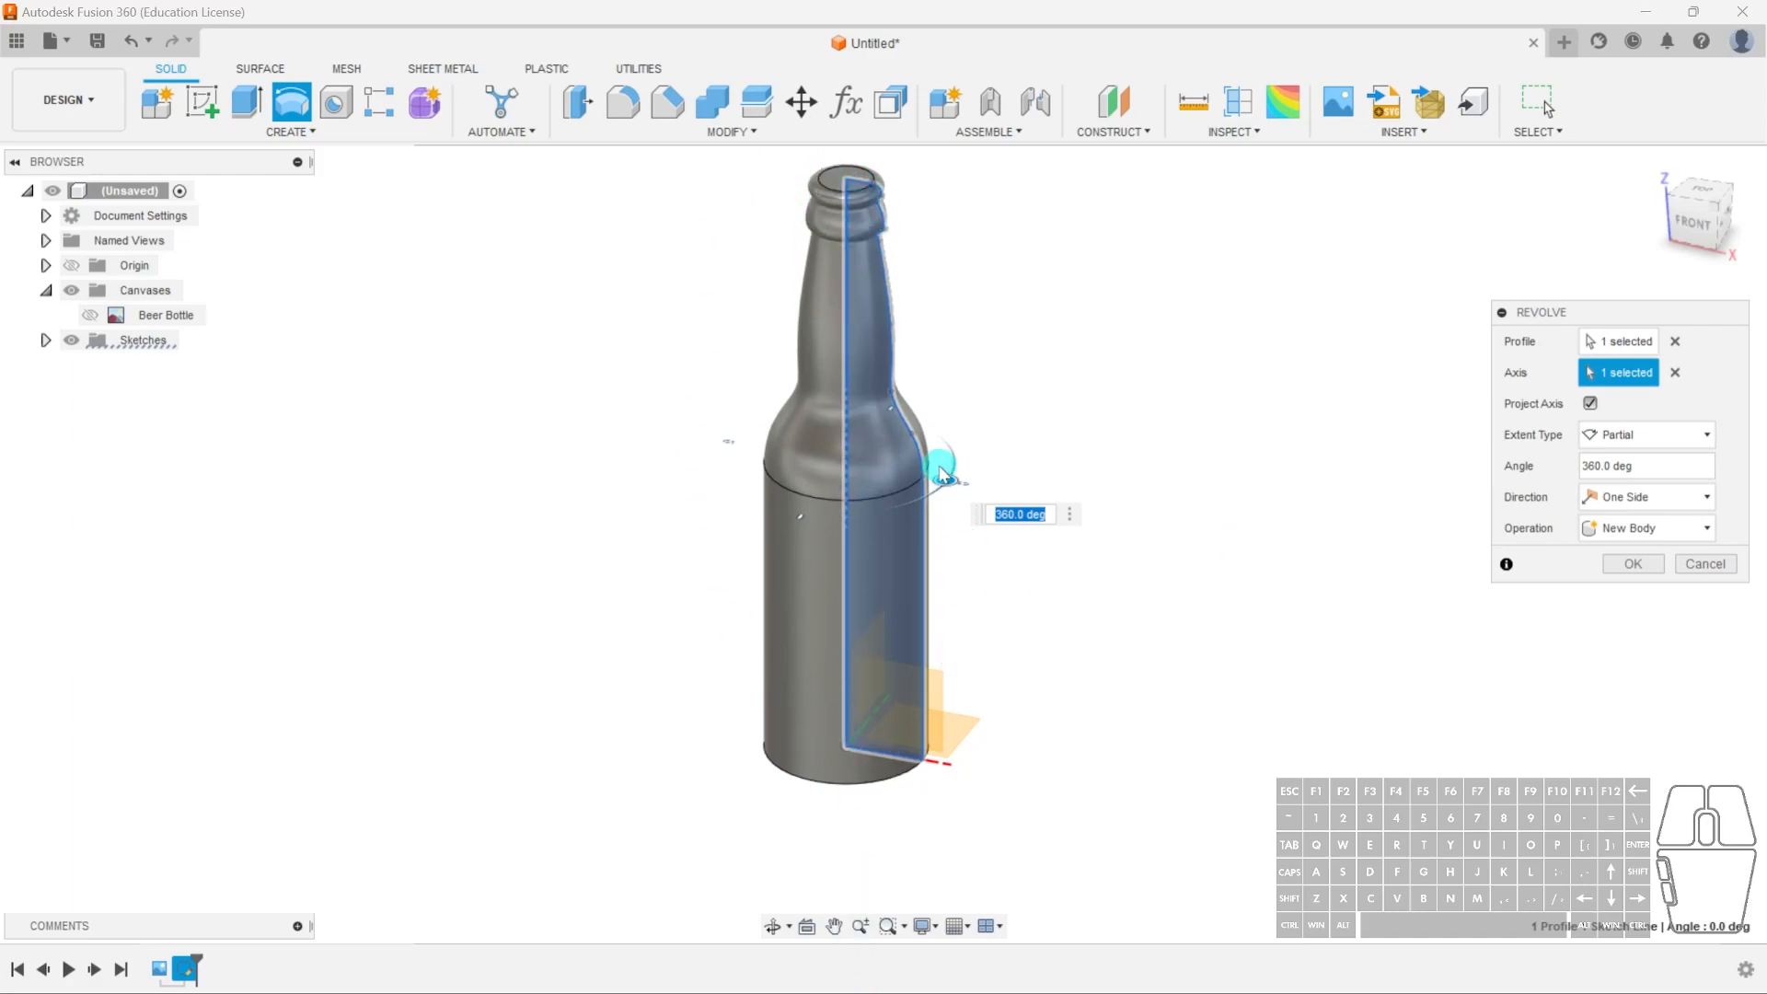
middle_click_drag(1038, 658, 982, 690, "shift")
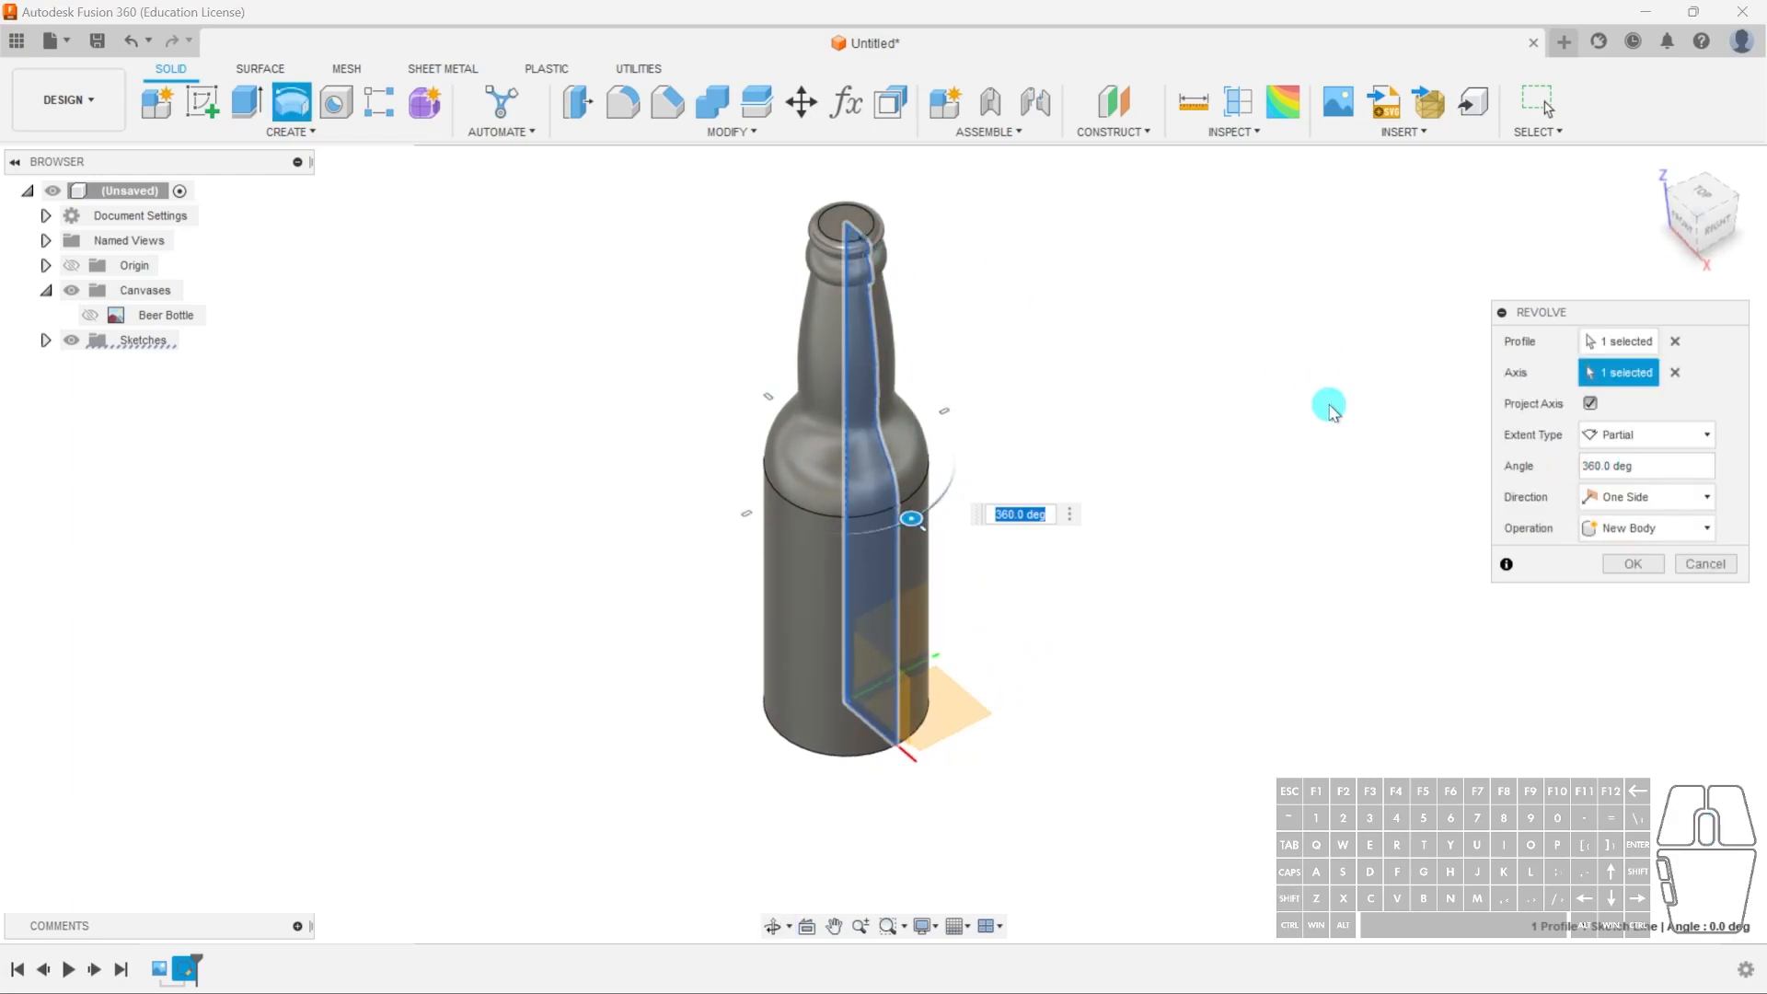
- Try the Full extent type for the revolve, and a Partial extent with an angle of 180 degrees
left_click(1650, 433)
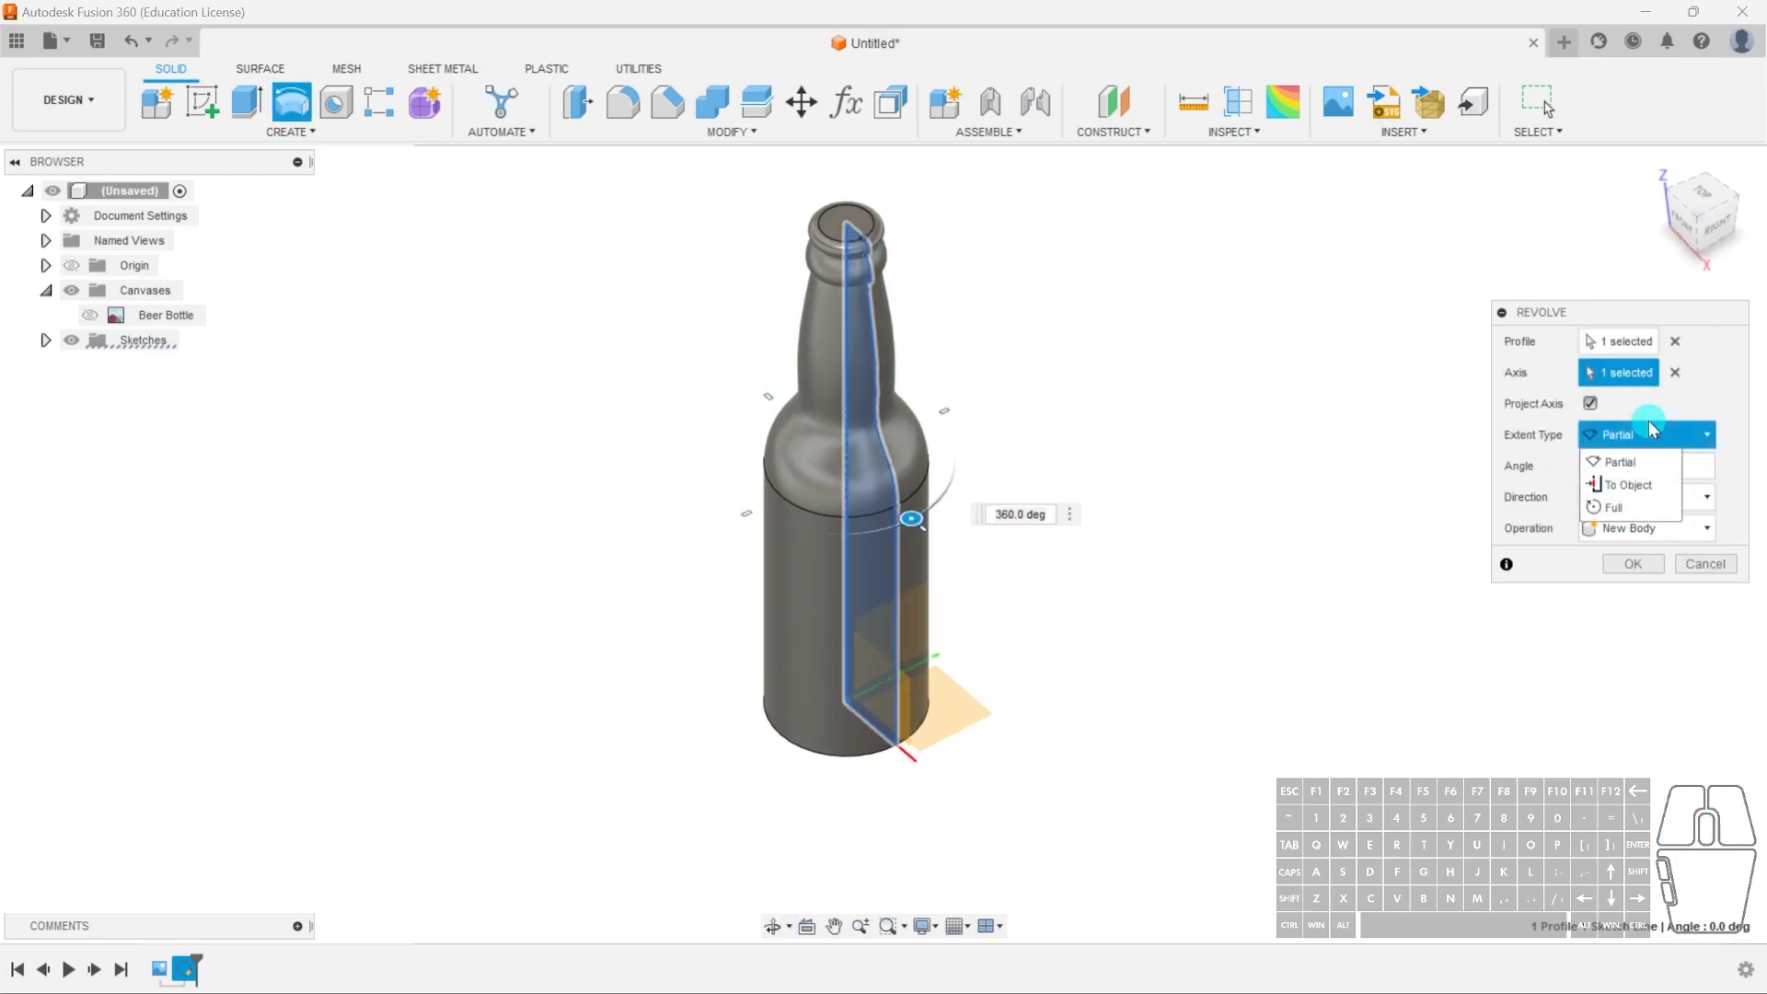
left_click(1614, 507)
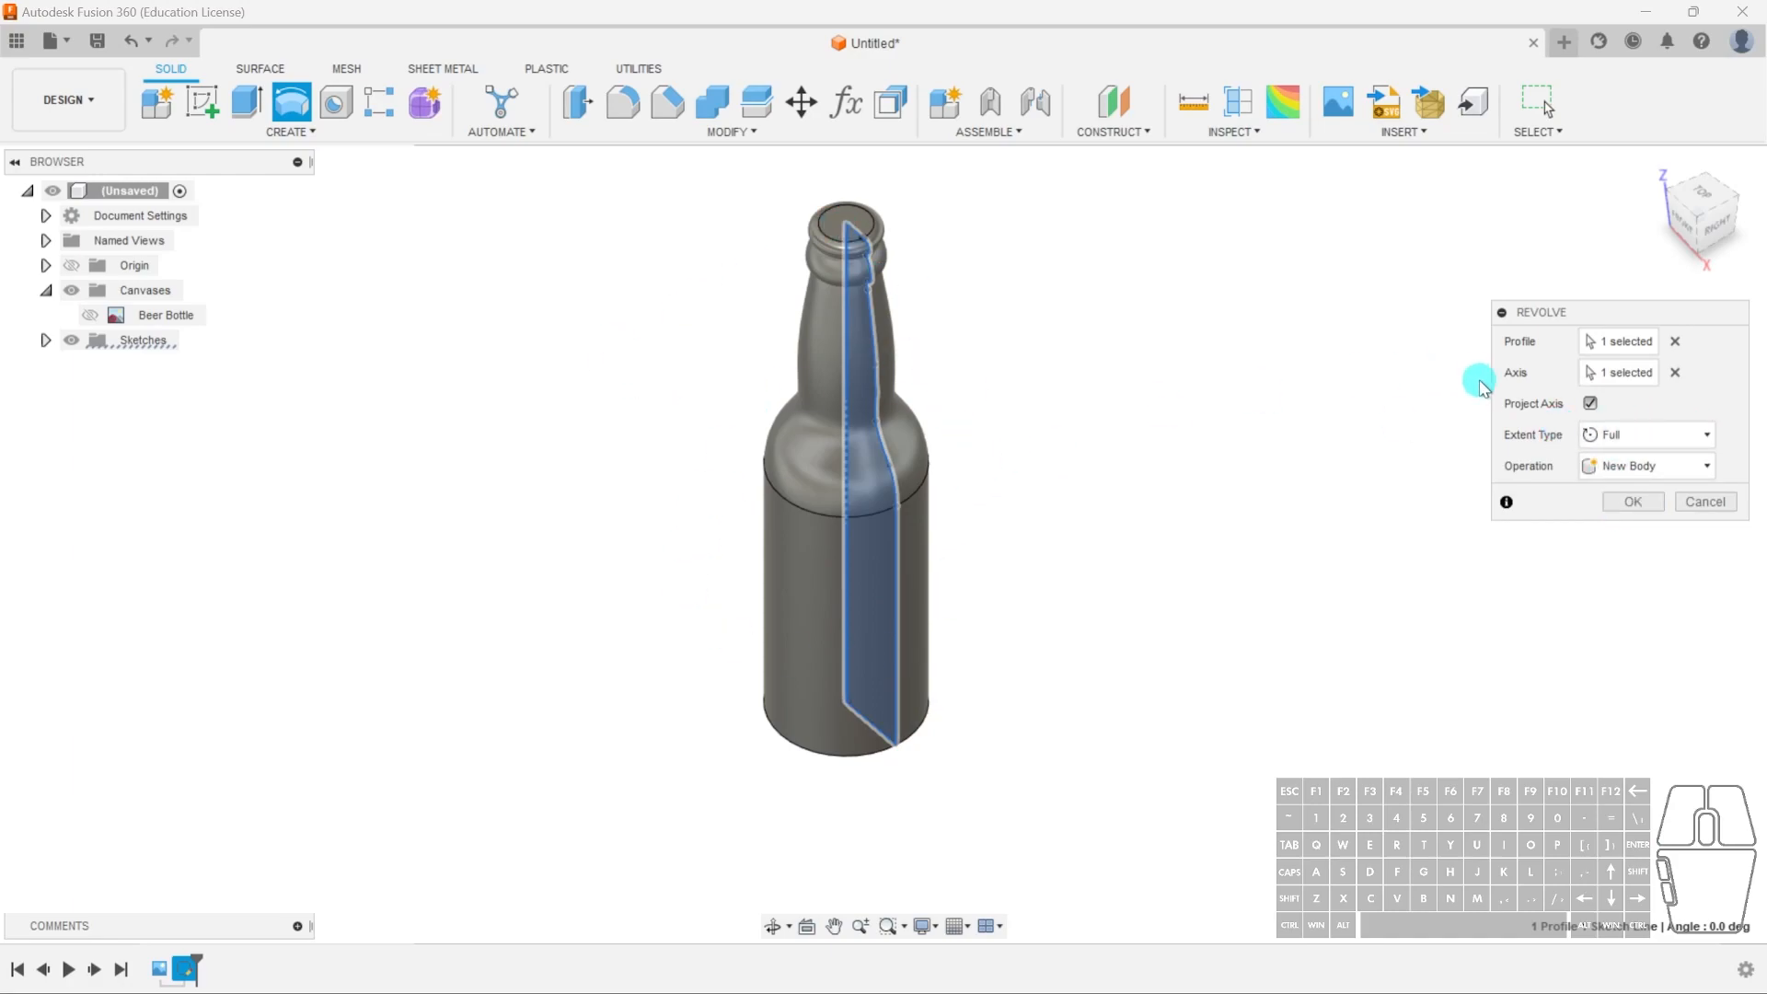
left_click(1605, 434)
left_click(1606, 457)
left_click_drag(1643, 467, 1575, 472)
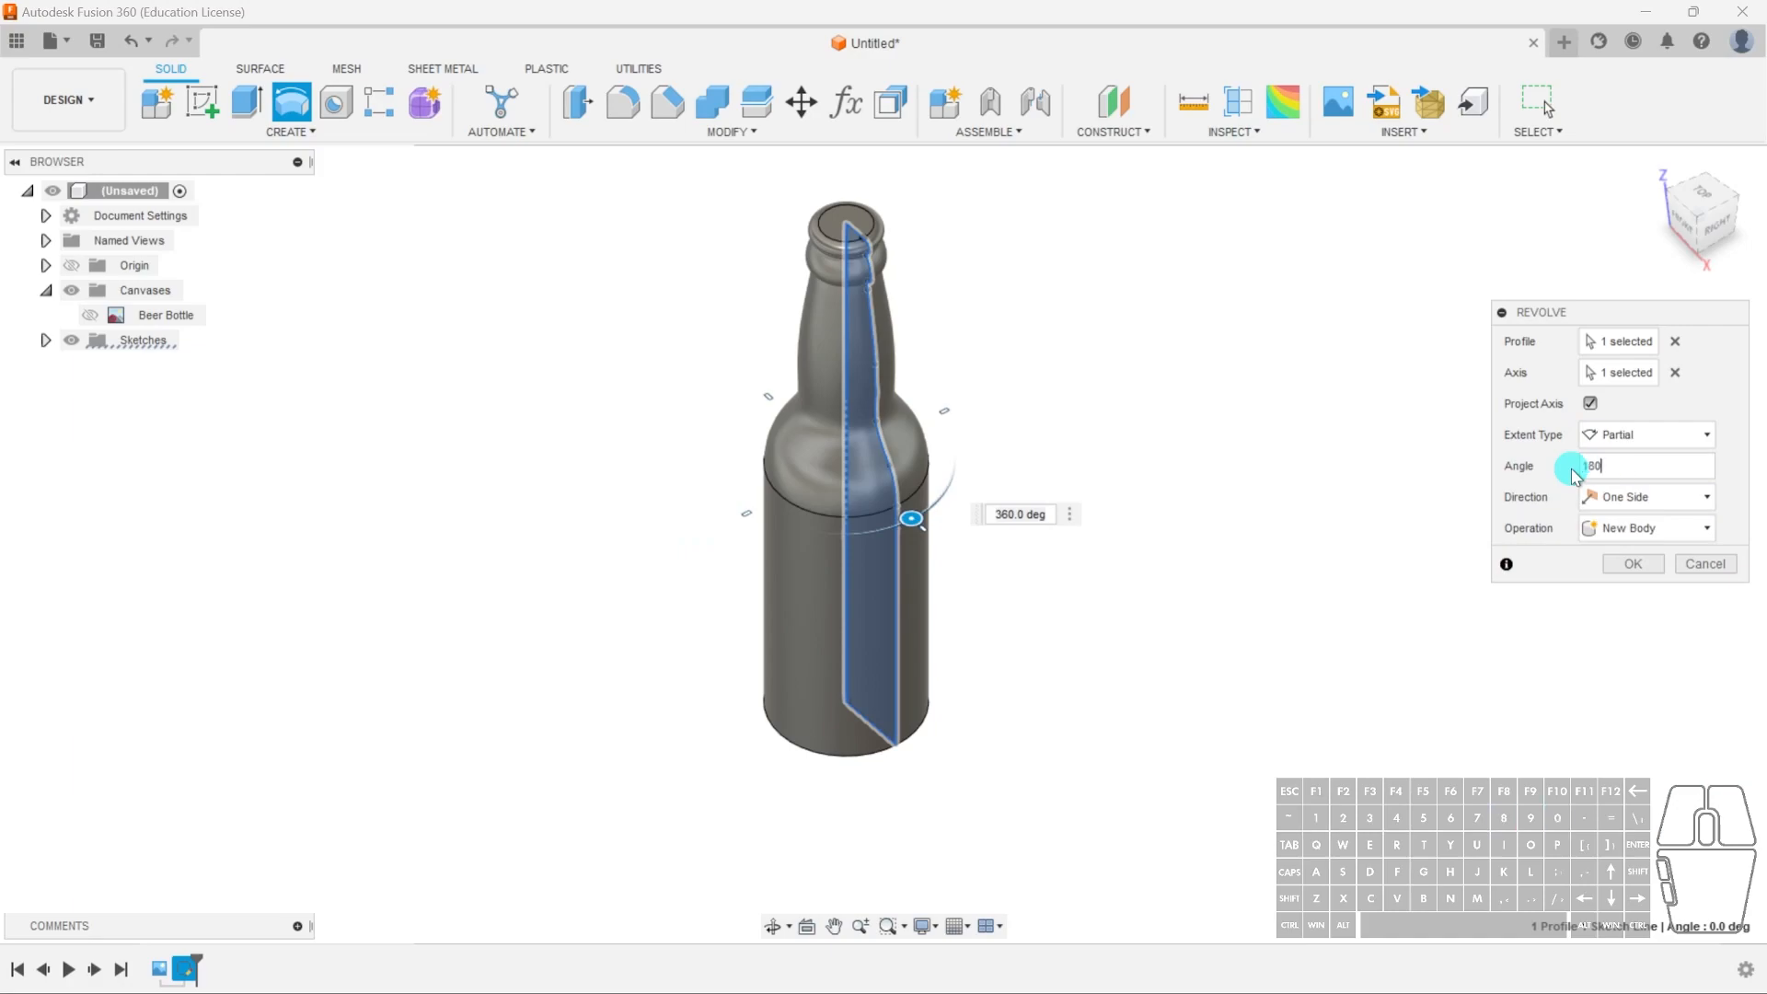
middle_click_drag(1073, 420, 795, 366, "shift")
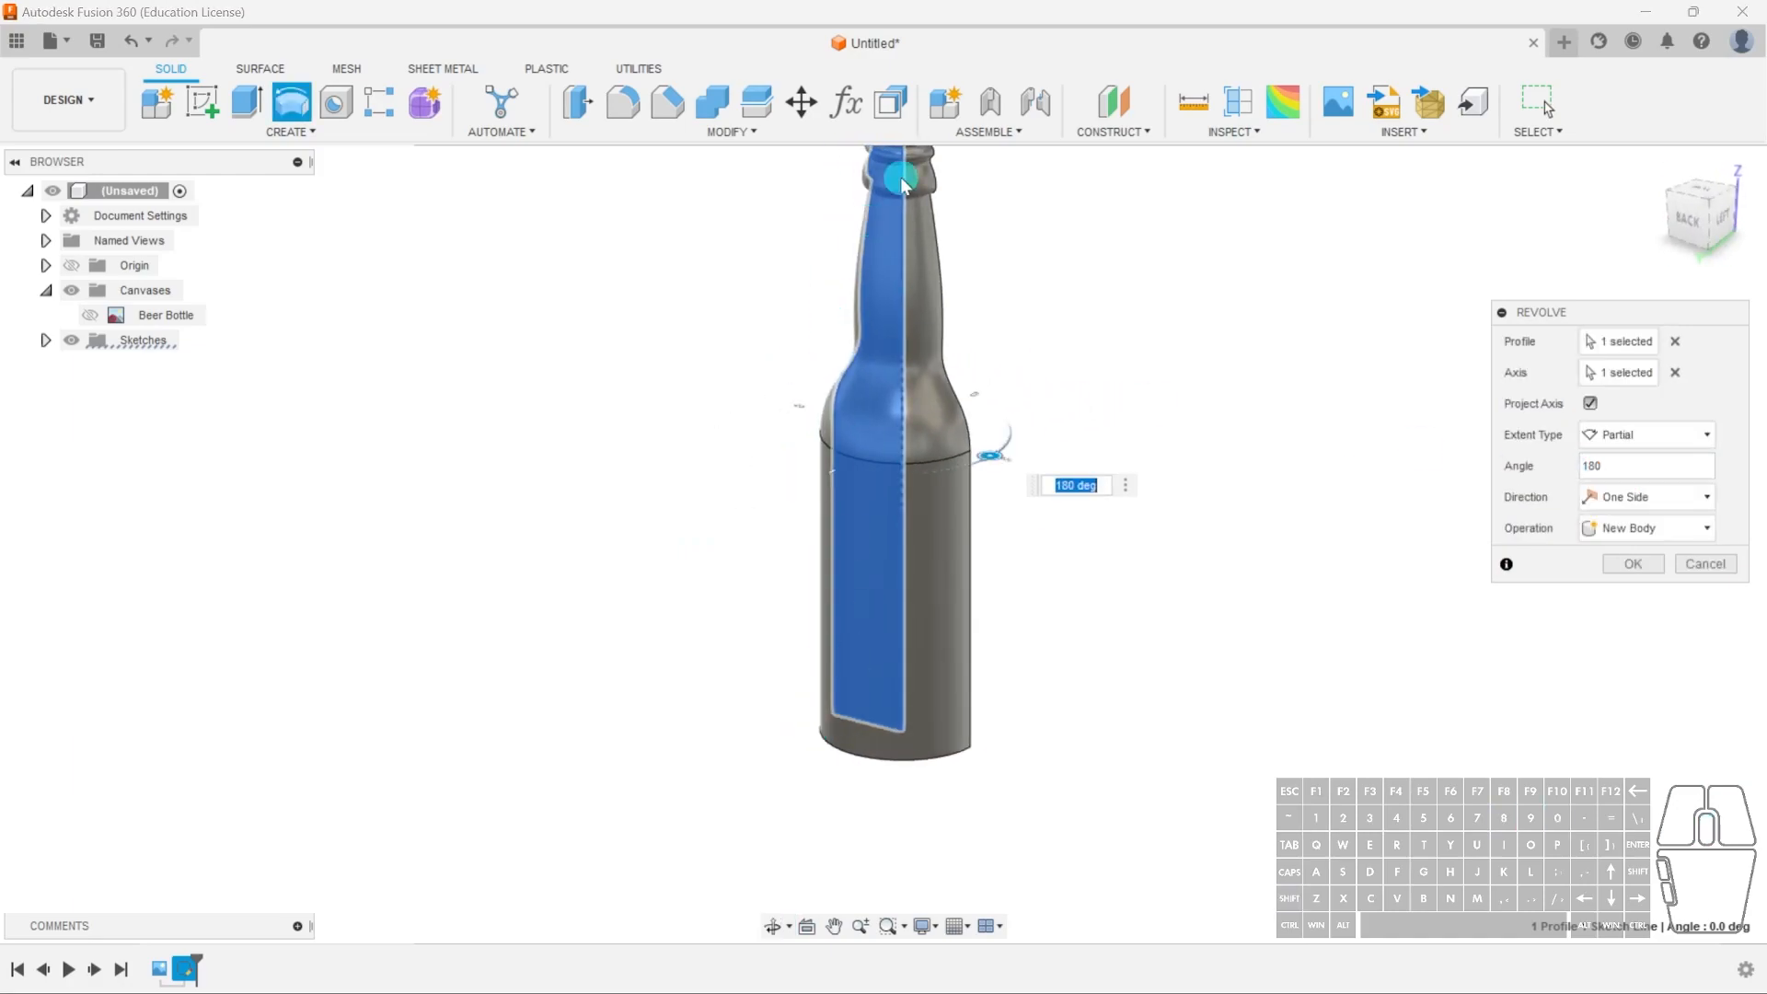
- Set the revolve's extent type to Full for the complete bottle
left_click(1630, 437)
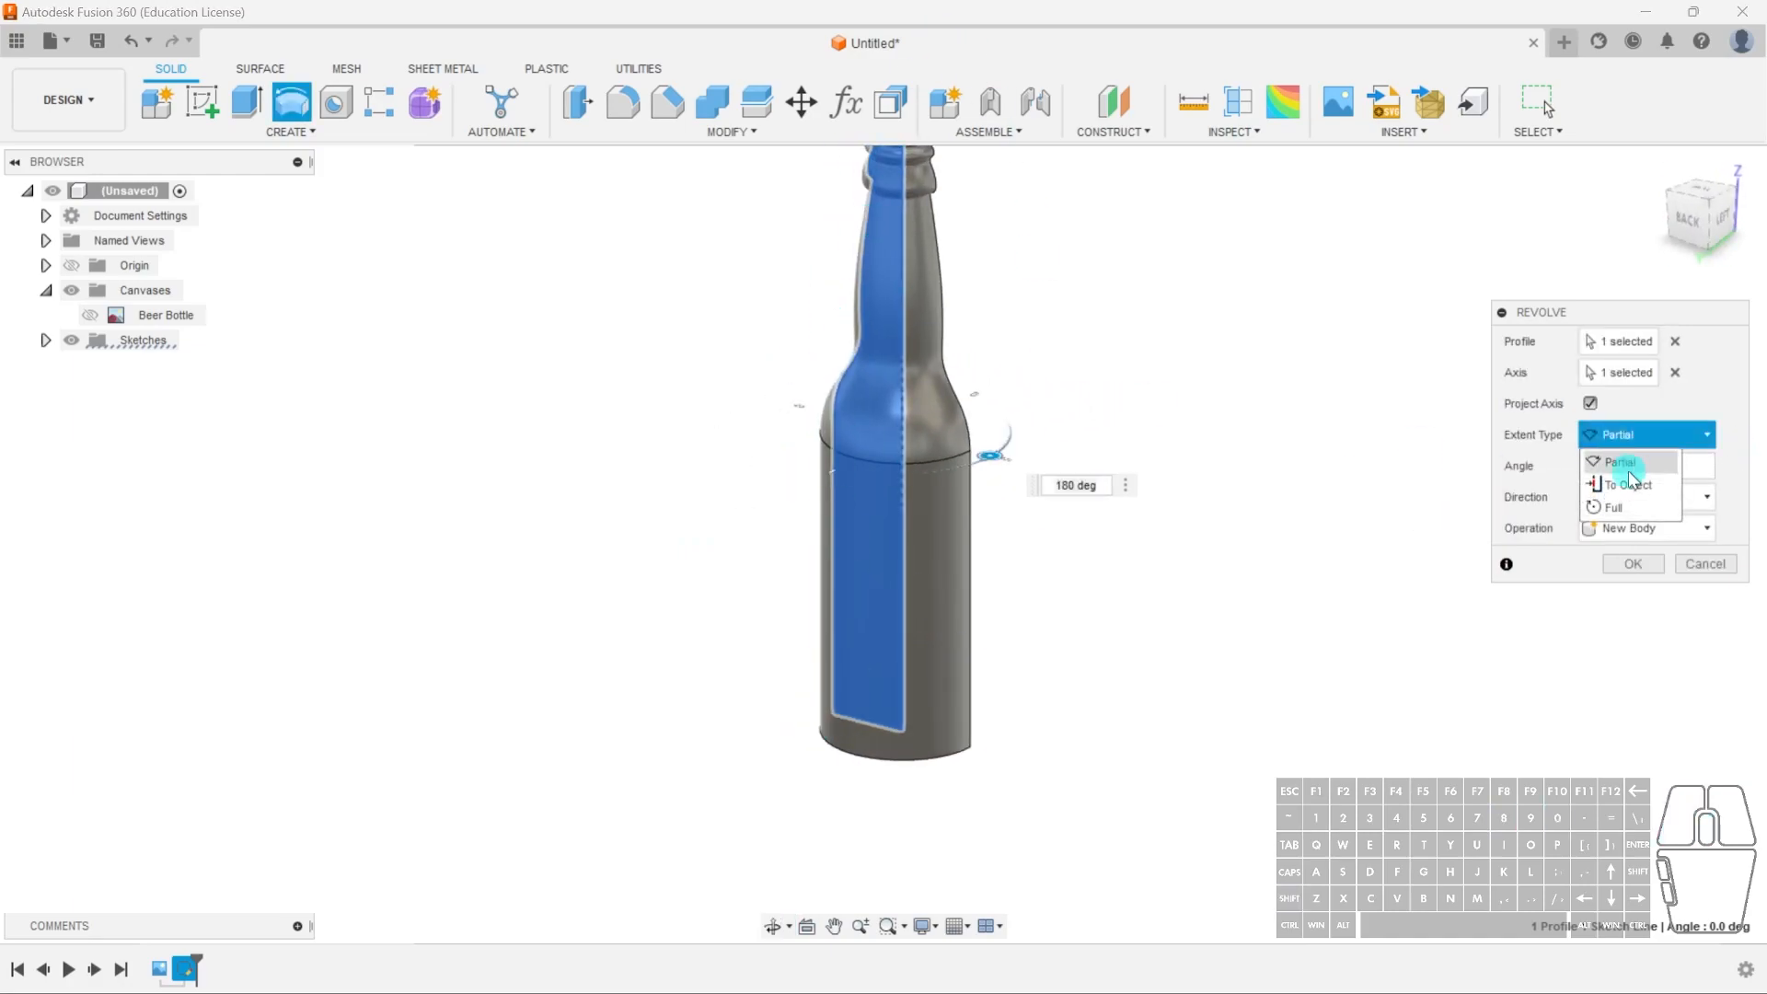
left_click(1617, 508)
middle_click_drag(1189, 675, 1175, 783)
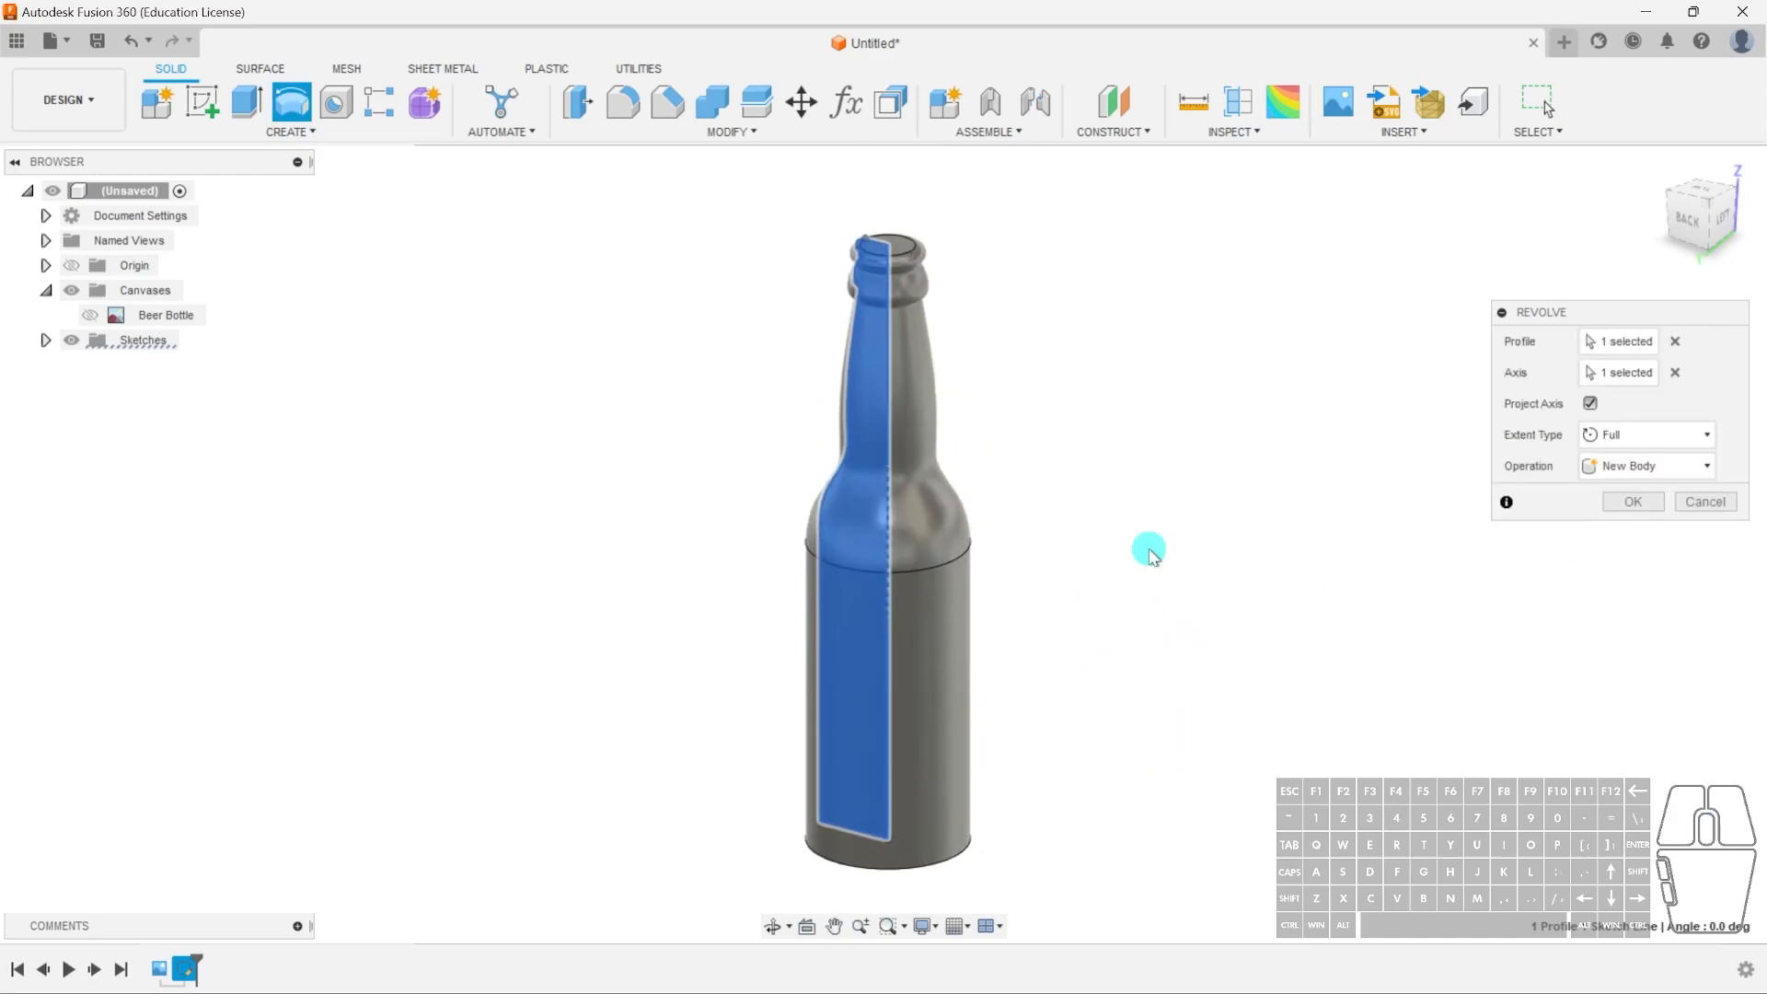
- Complete the full revolve of the half-bottle profile as a new body and view the whole bottle
left_click(1633, 502)
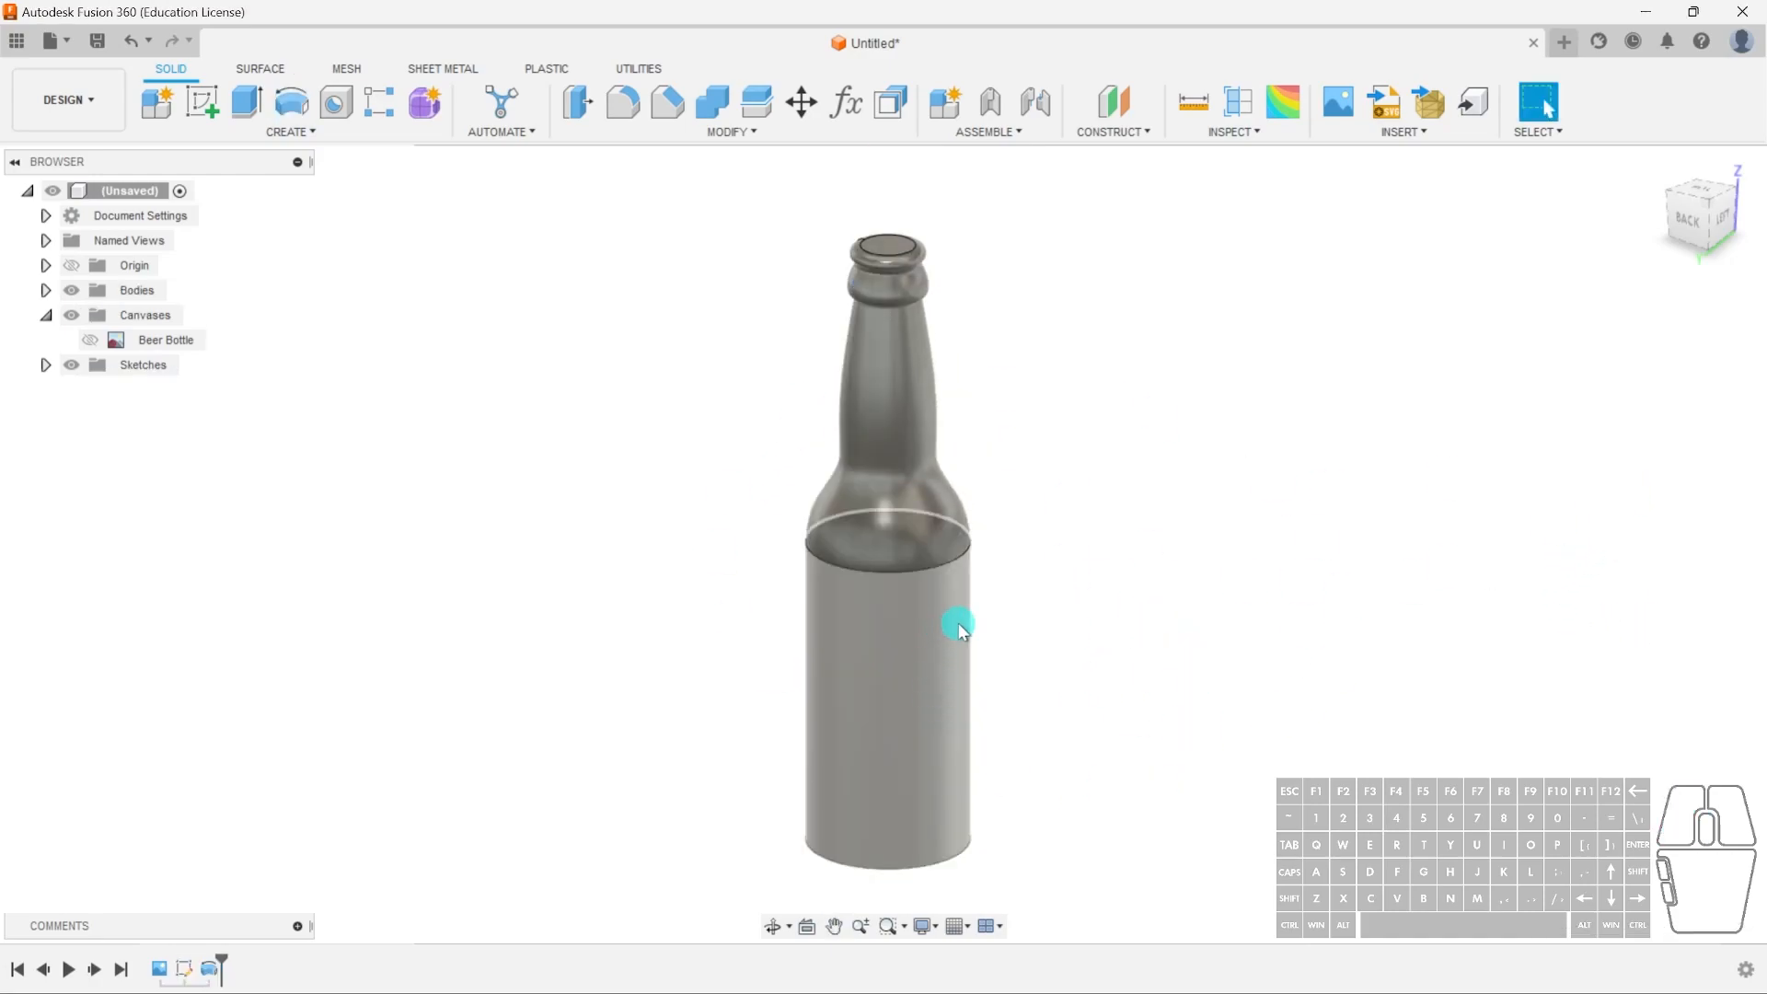
scroll(1015, 660, "down", 3)
mouse_move(1053, 705)
middle_mouse_down("shift")
mouse_move(1109, 671)
mouse_move(1139, 686)
mouse_move(1073, 713)
middle_mouse_up("shift")
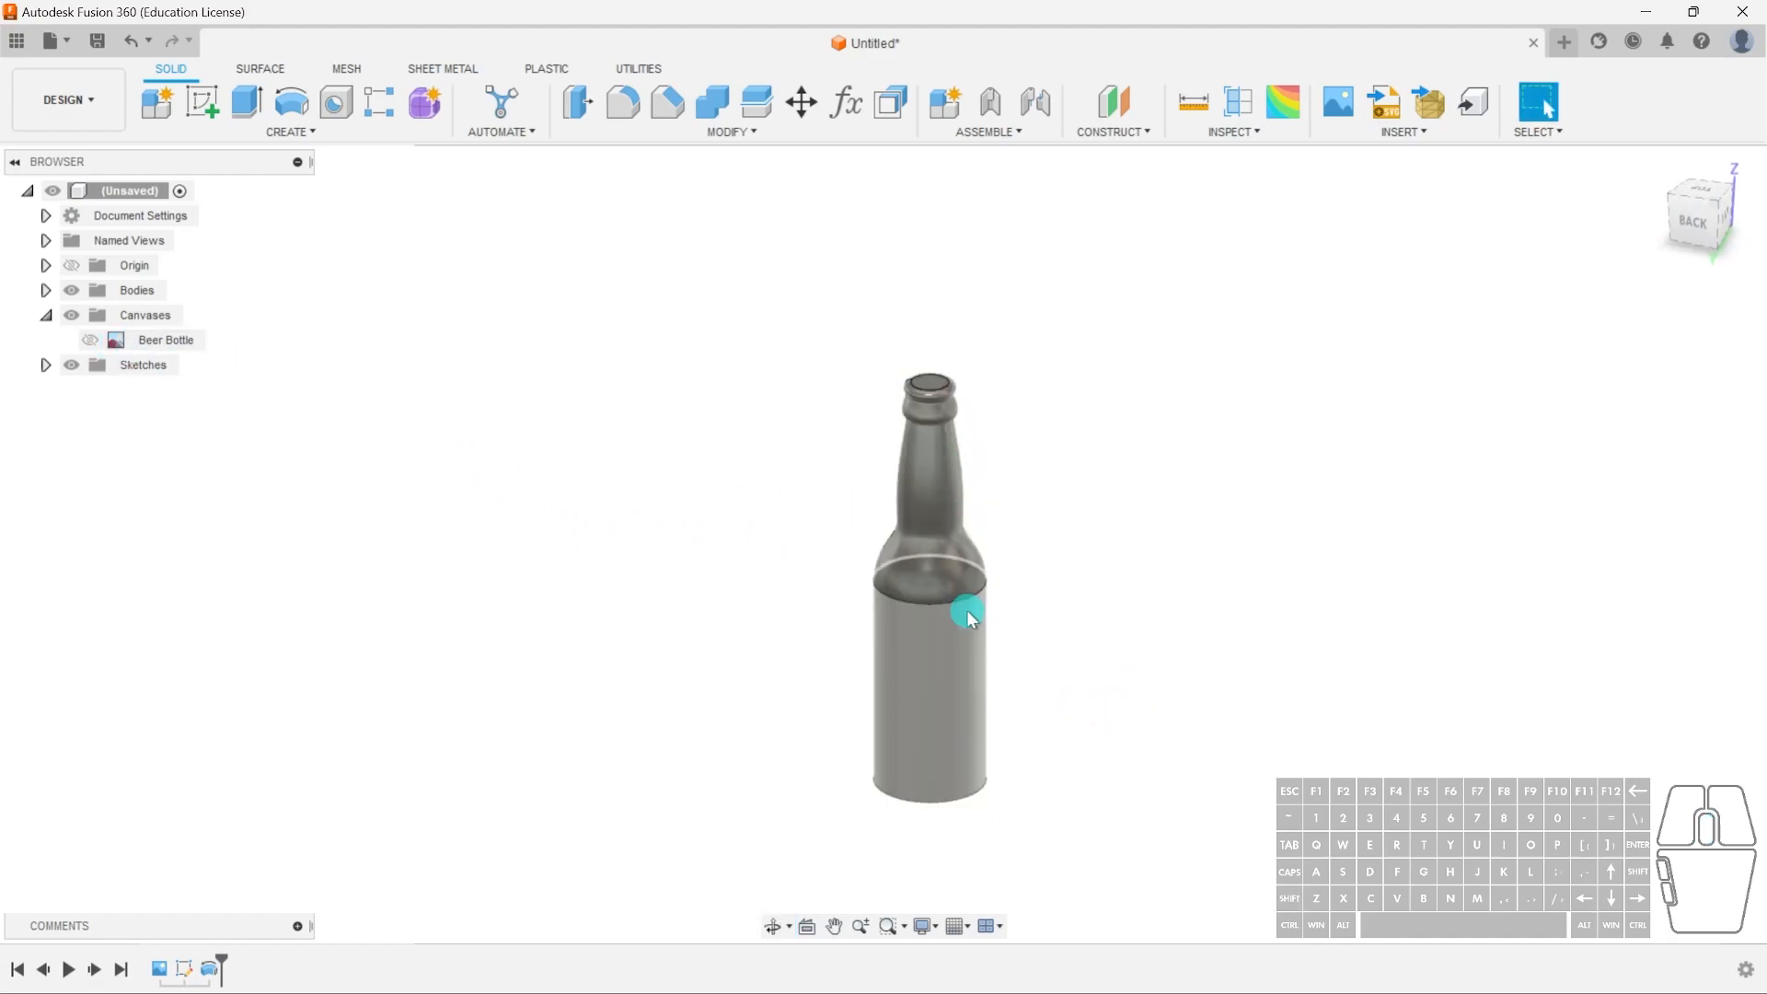
scroll(985, 612, "up", 5)
scroll(951, 354, "down", 2)
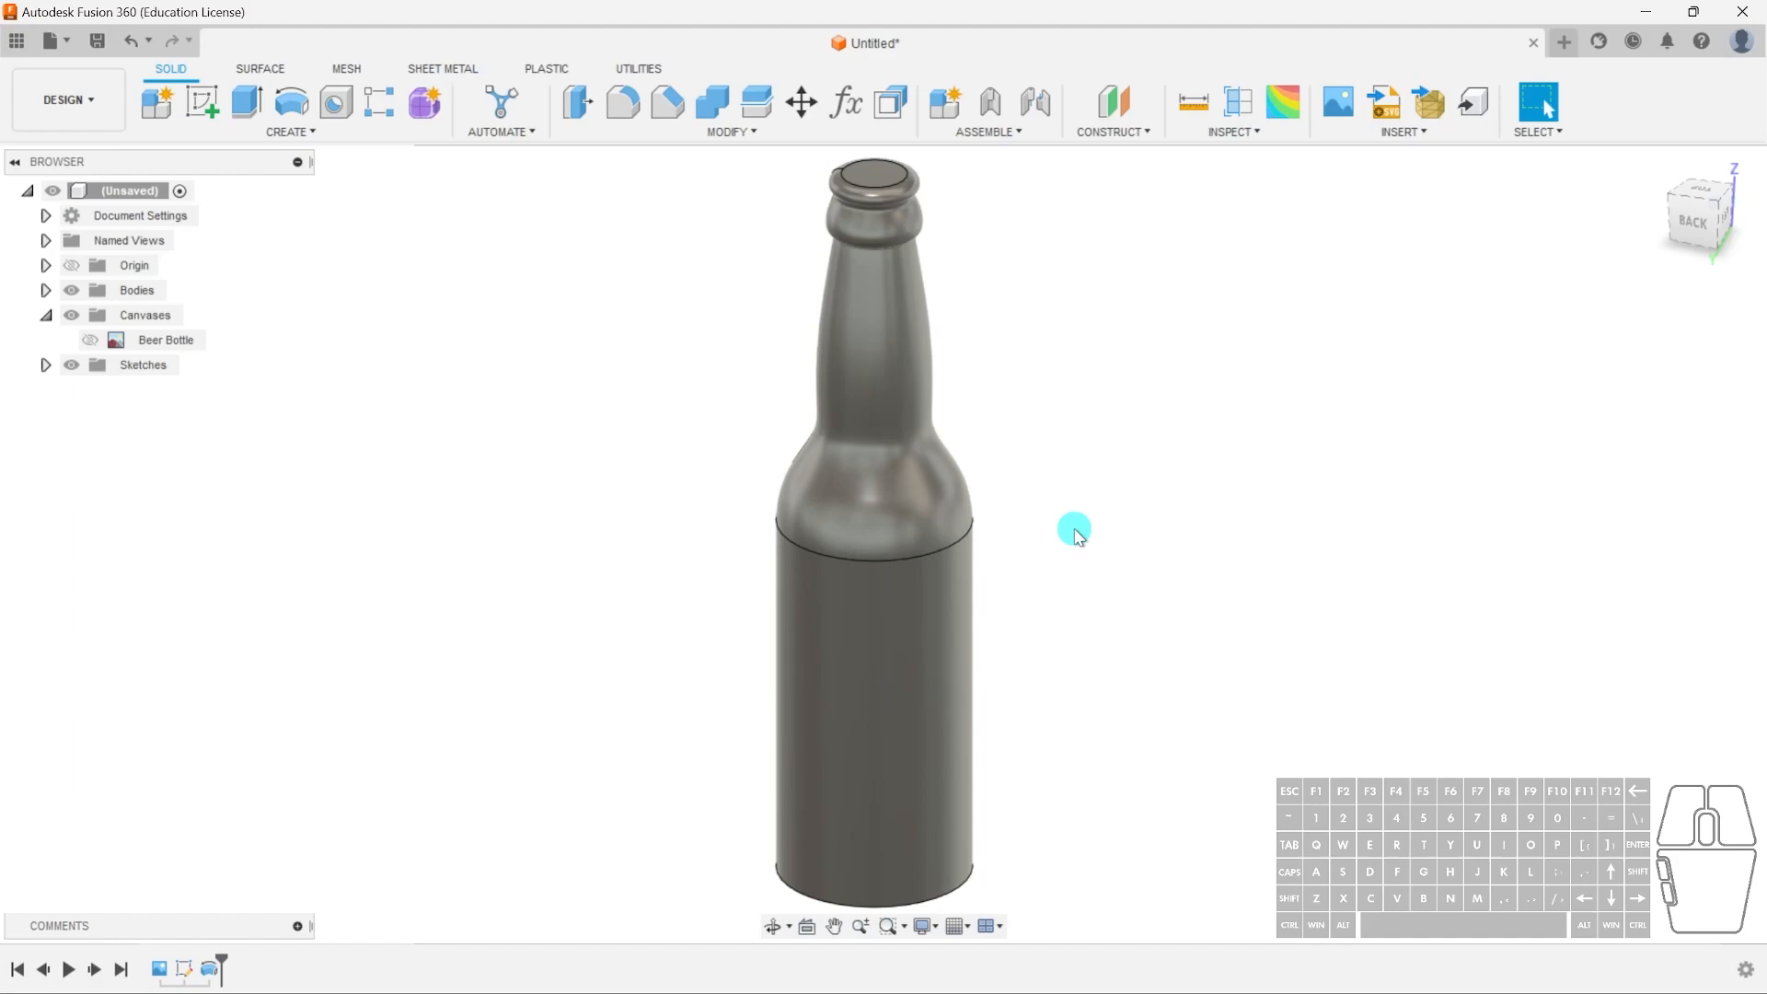
scroll(829, 530, "down", 3)
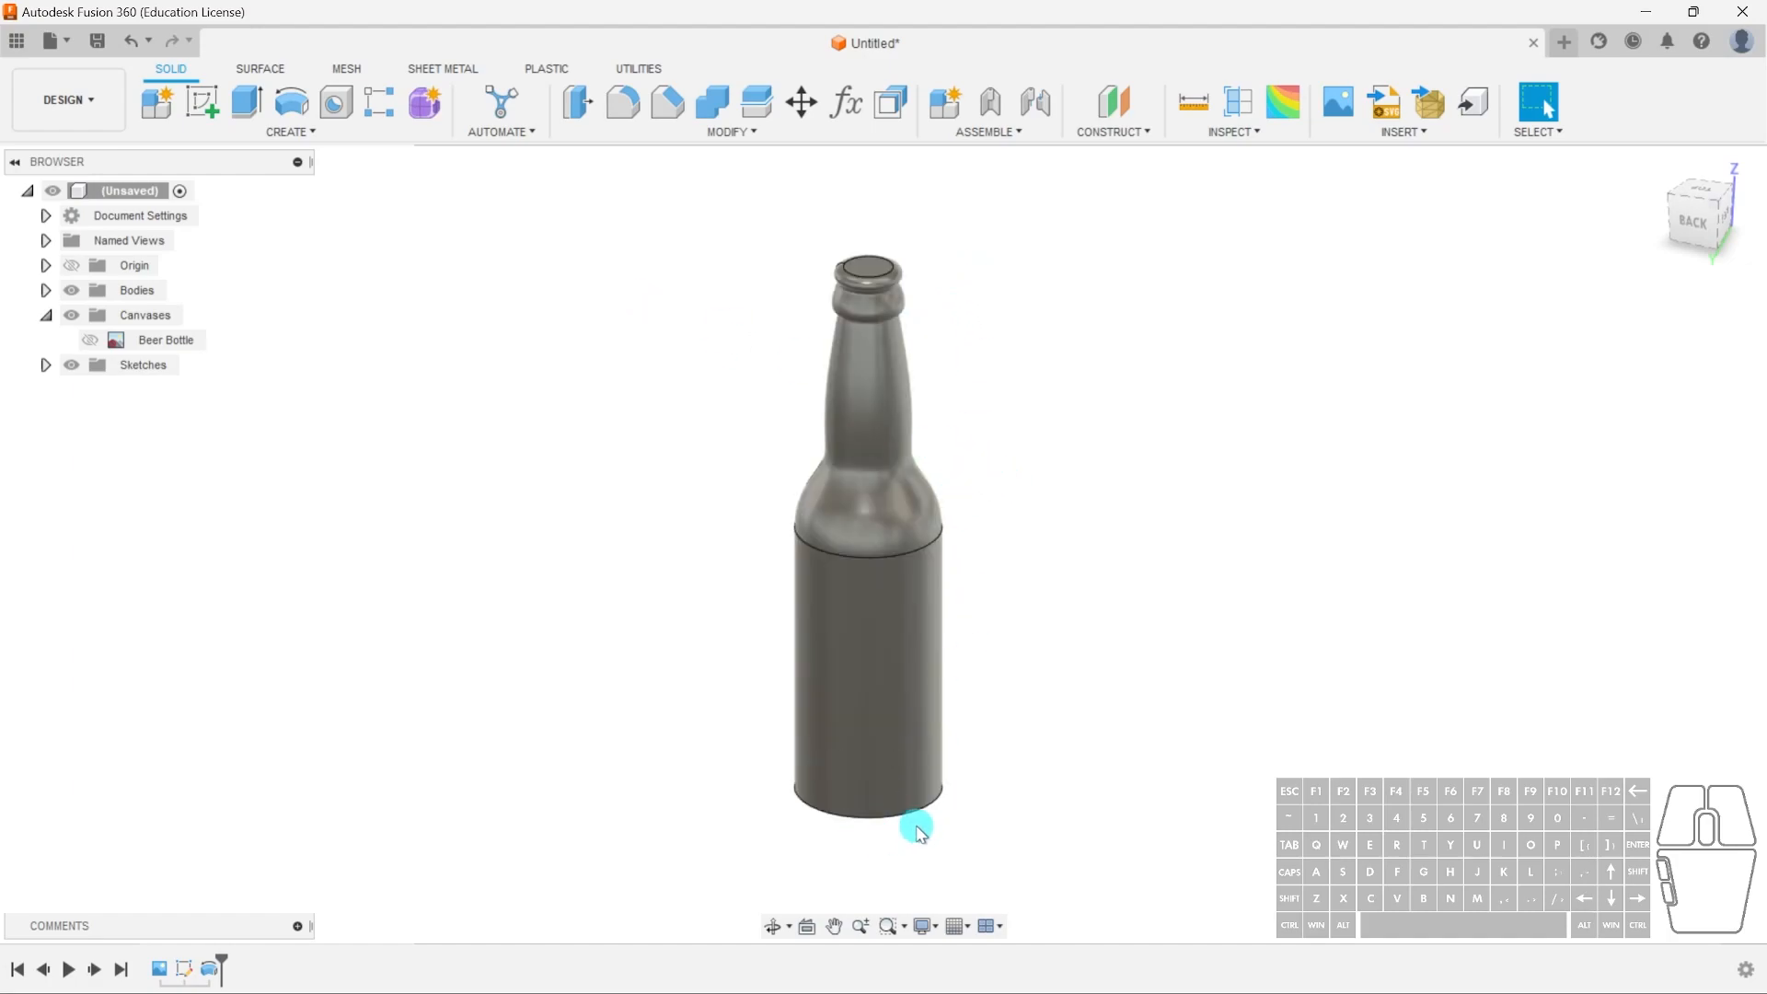
- Fillet the bottle's circular bottom edge with a constant 10 mm radius
scroll(966, 820, "up", 4)
middle_click_drag(895, 817, 1049, 751, "shift")
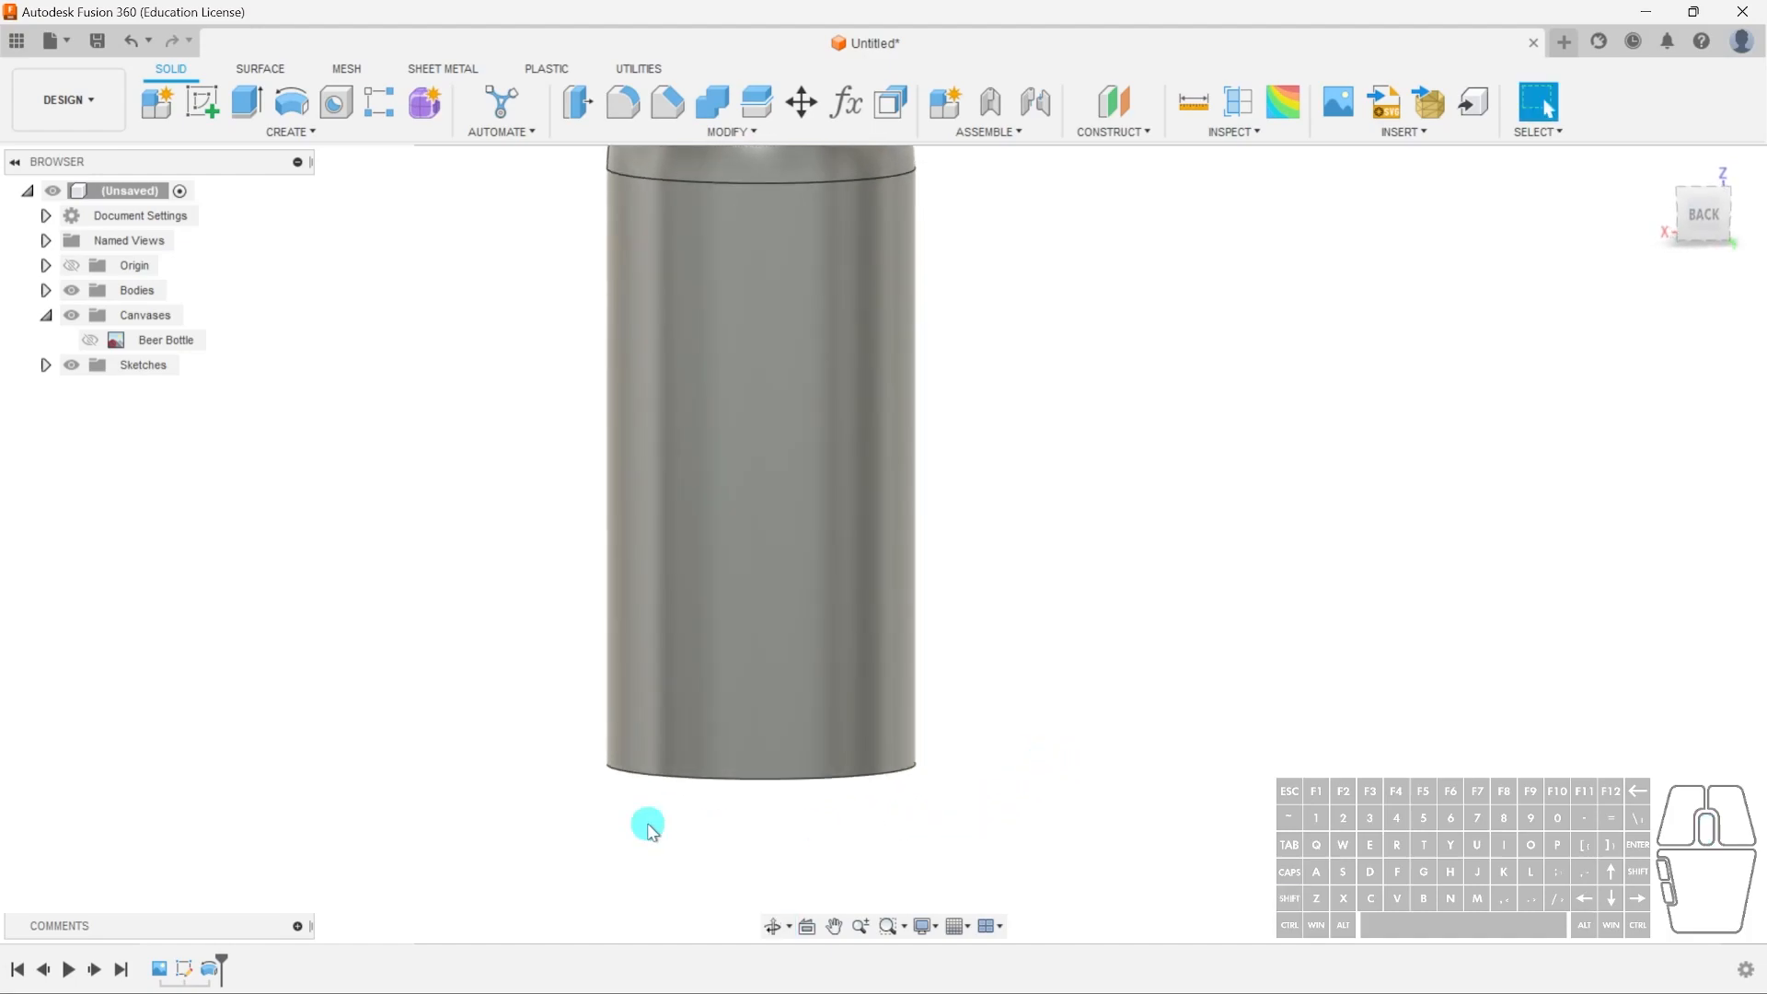
scroll(1010, 799, "down", 3)
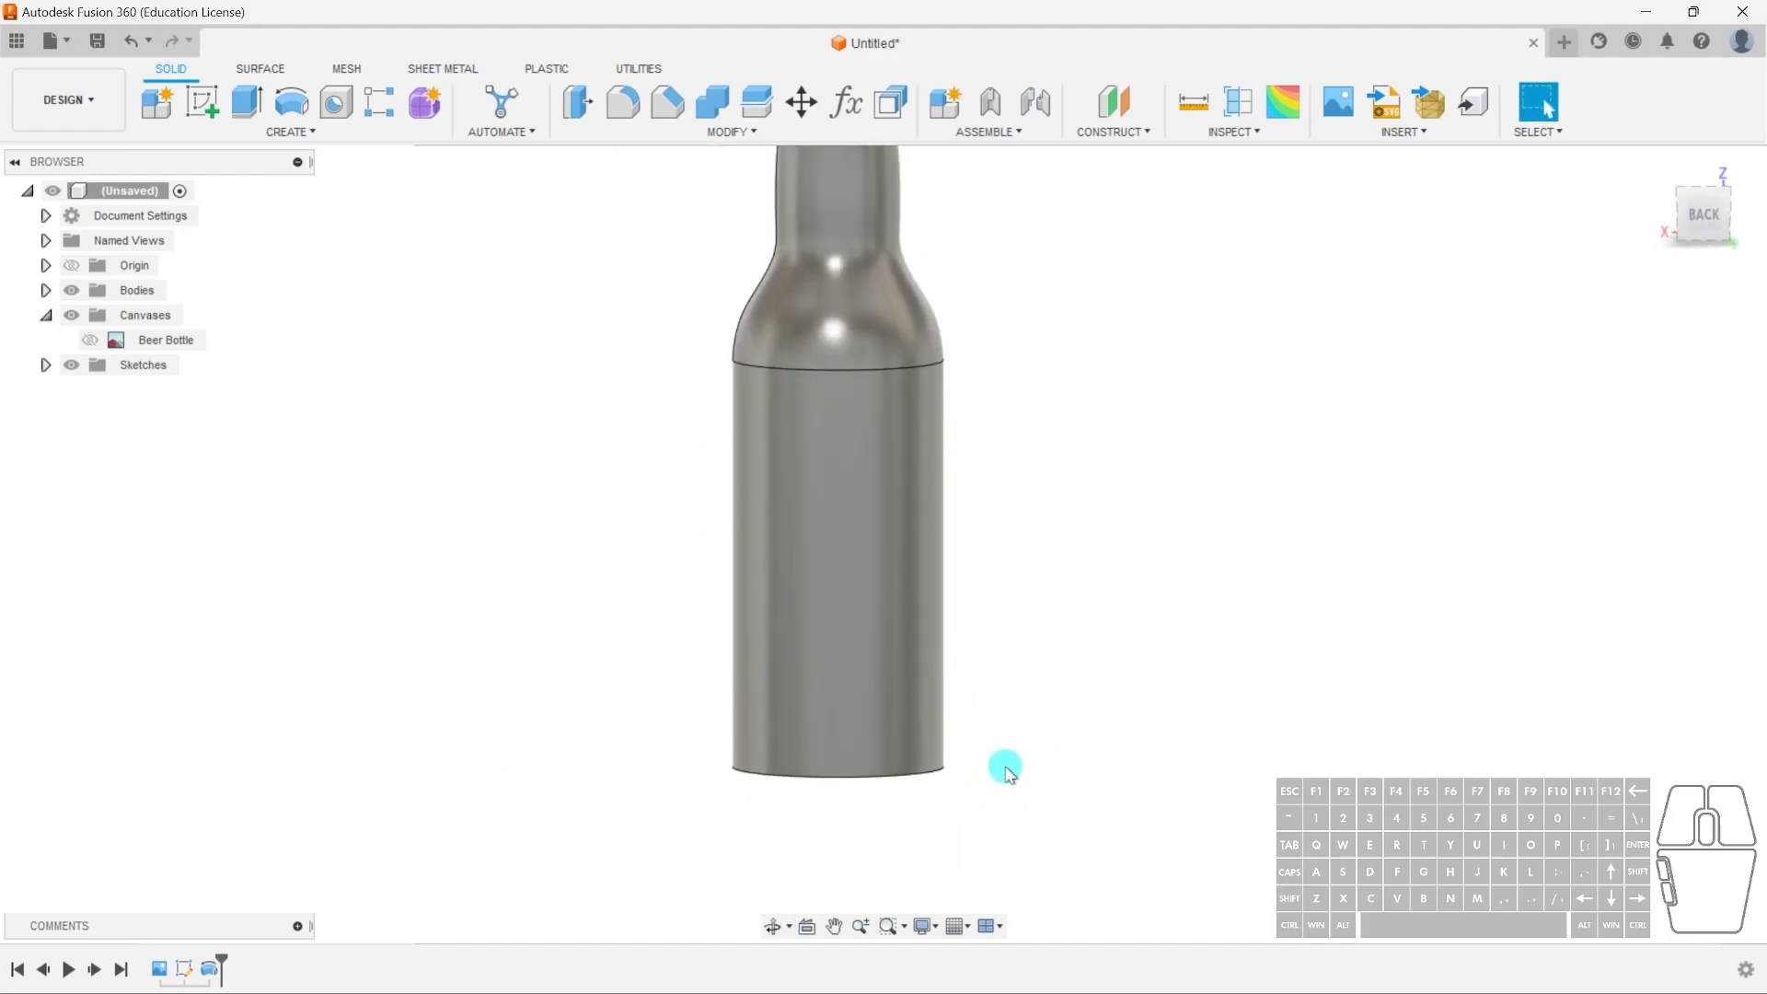
key("f")
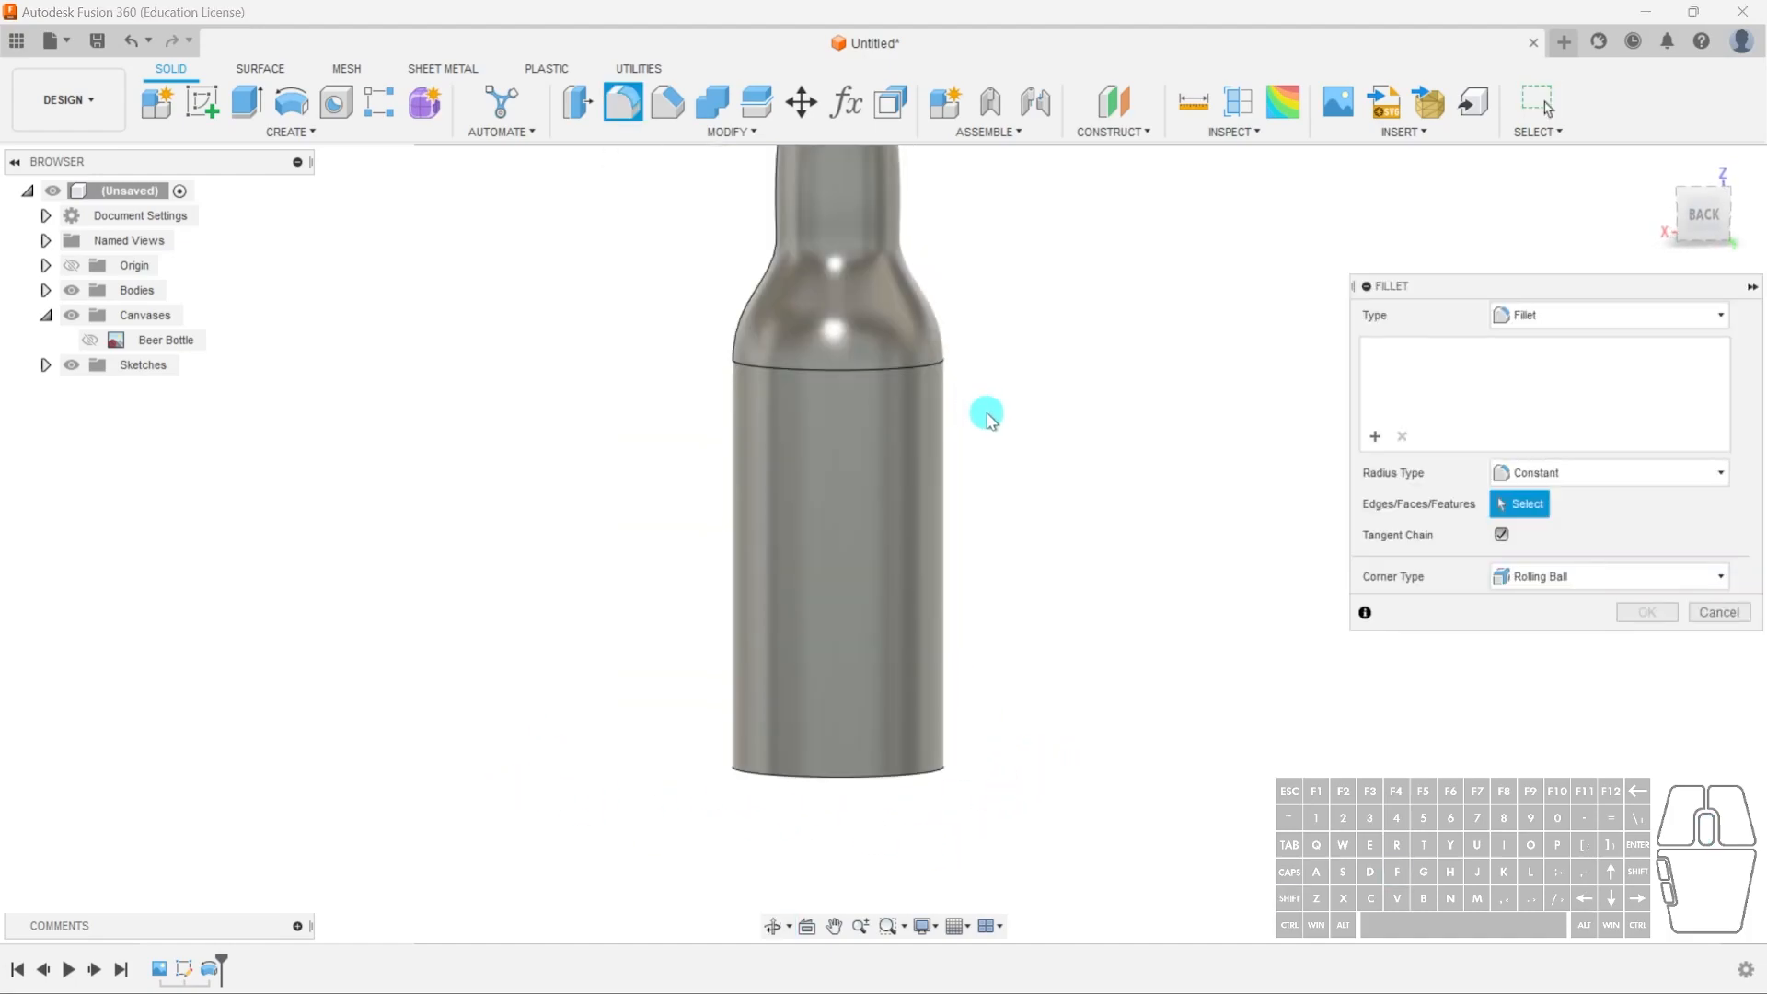
left_click(937, 769)
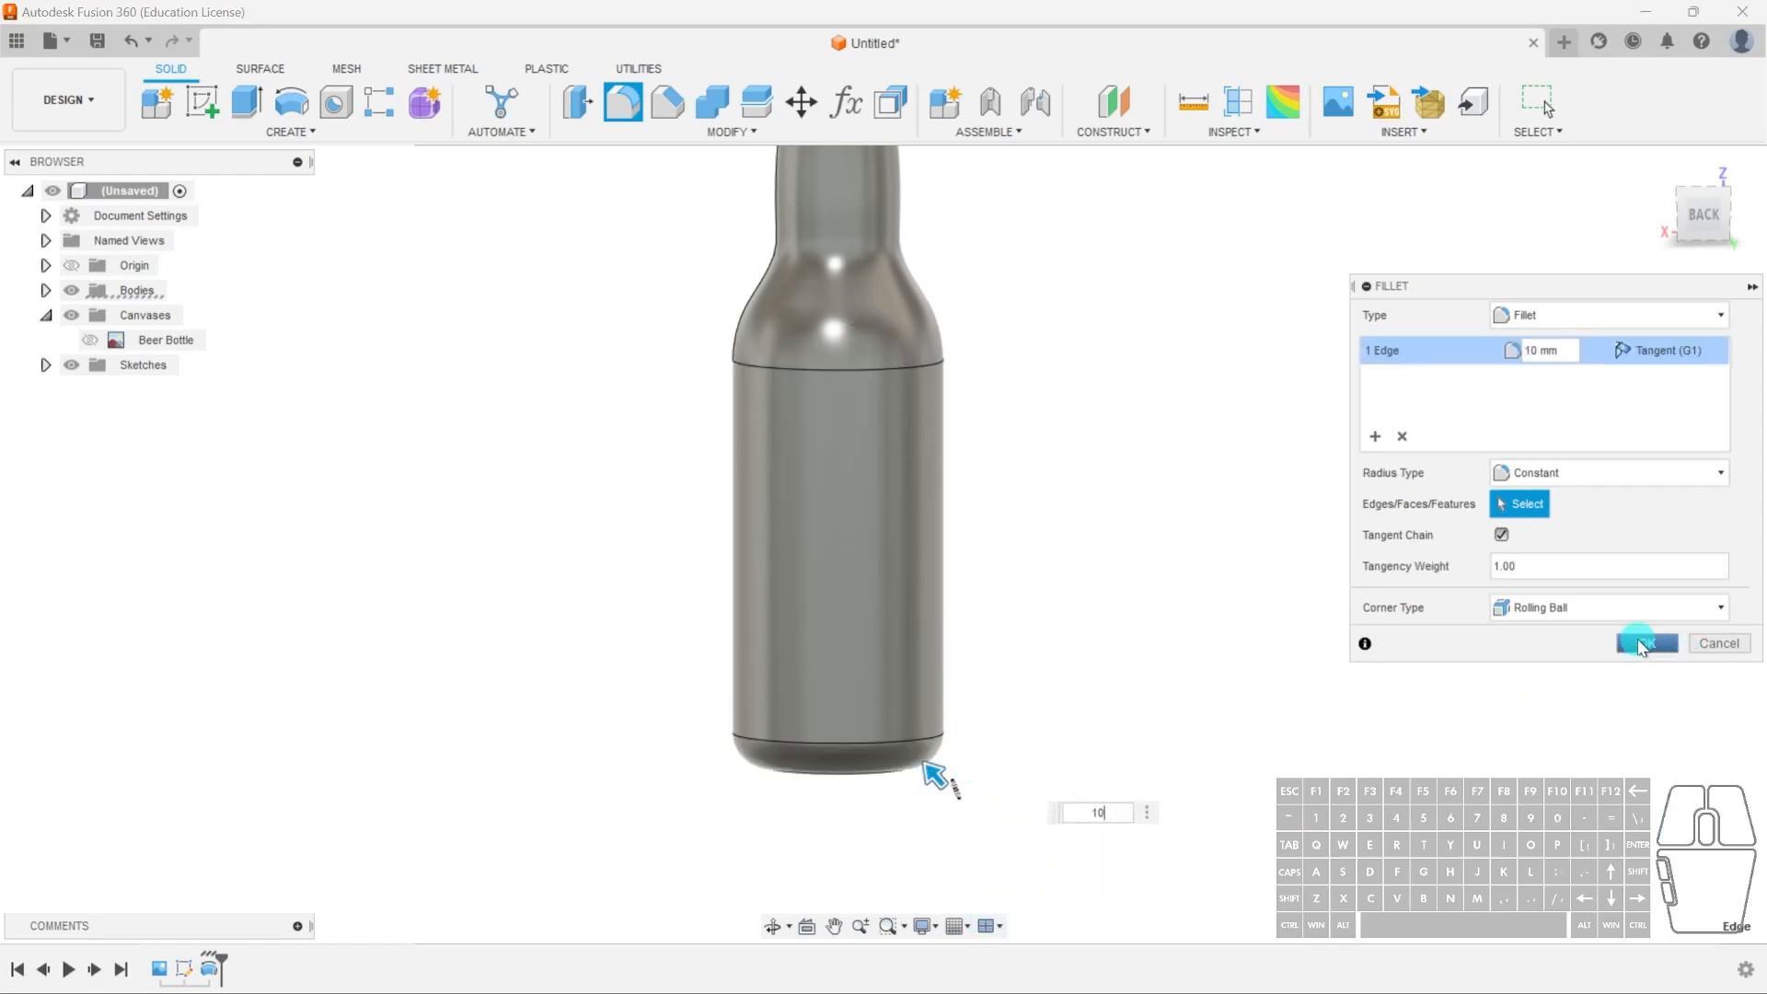
left_click(1644, 644)
- Shell the bottle inward with a 2.5 mm inside thickness, removing only the flat mouth face with Tangent Chain off
middle_click_drag(1034, 556, 1056, 681, "shift")
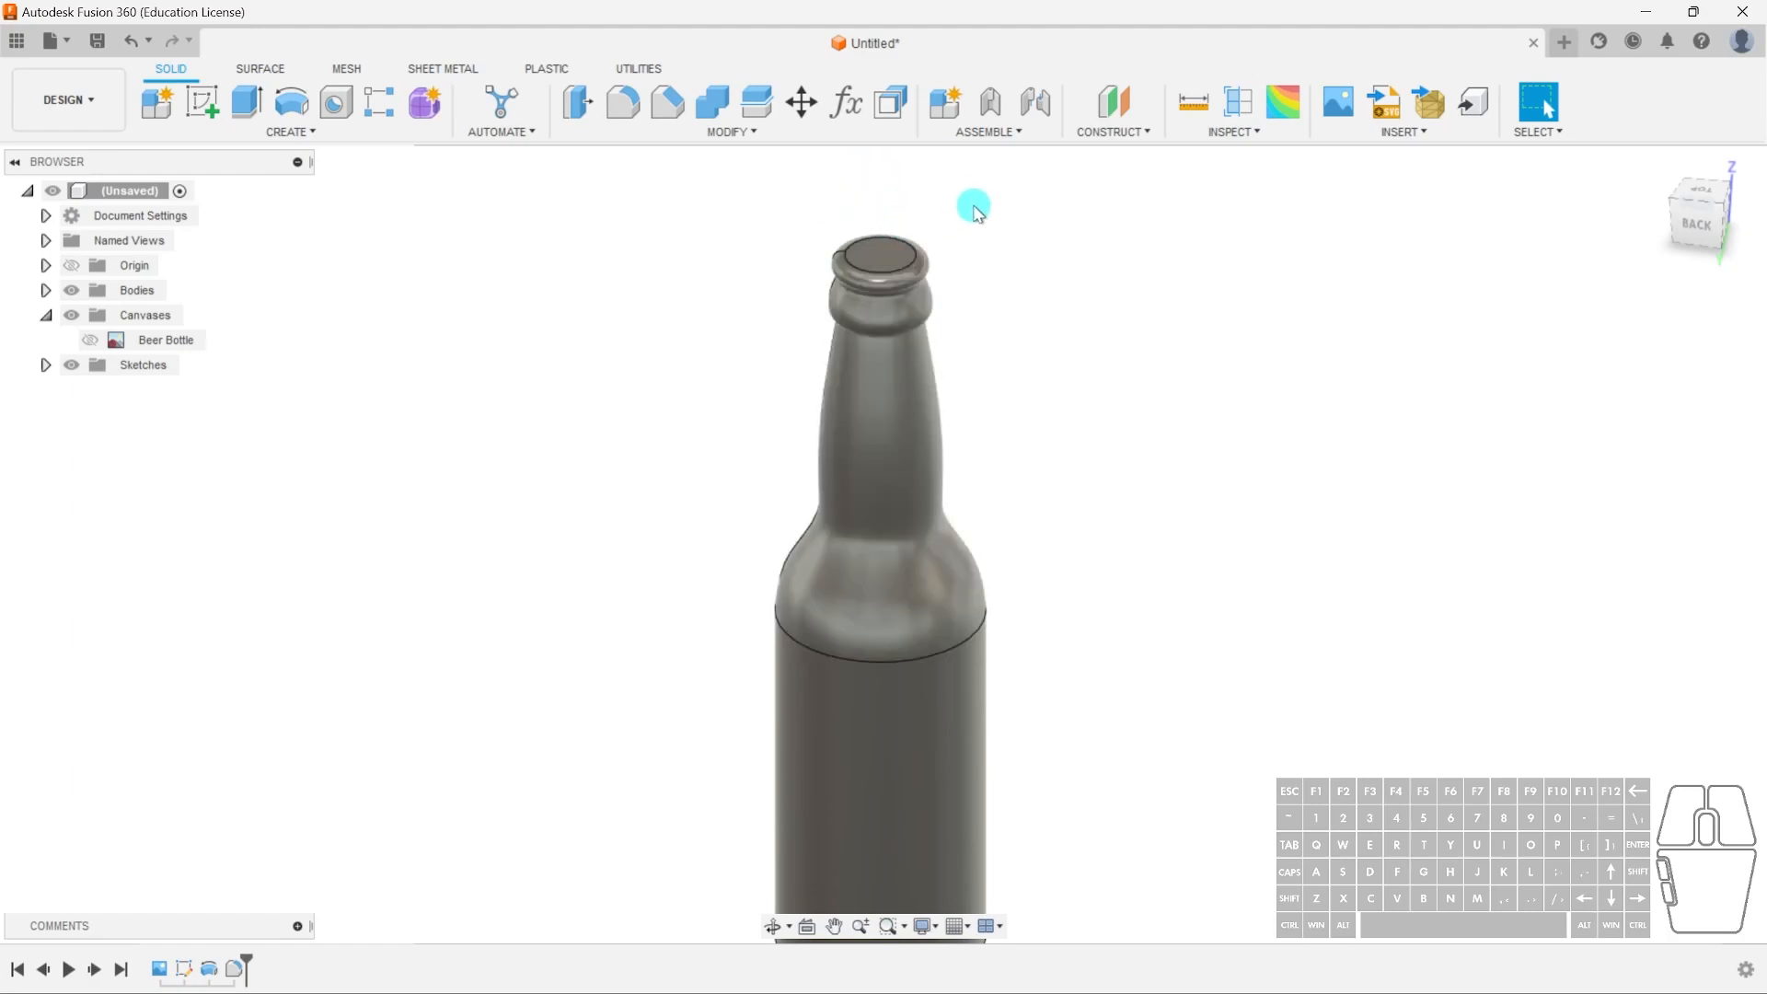
left_click(829, 130)
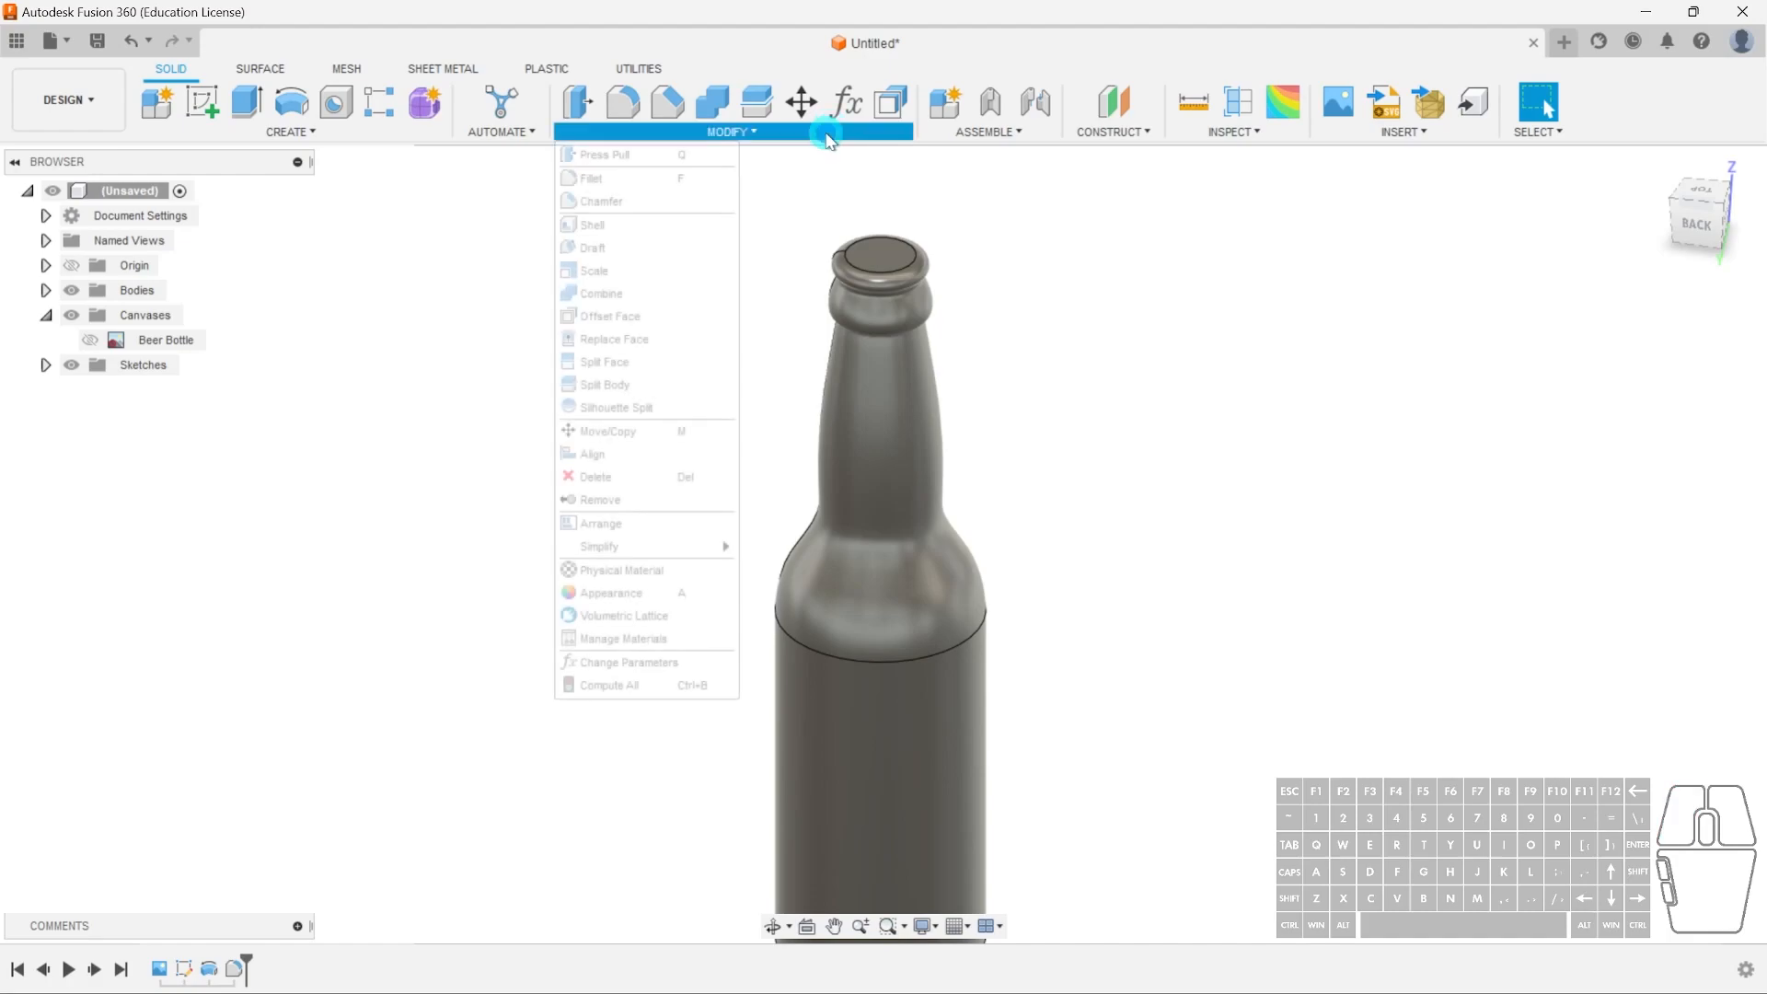
left_click(634, 238)
left_click(884, 252)
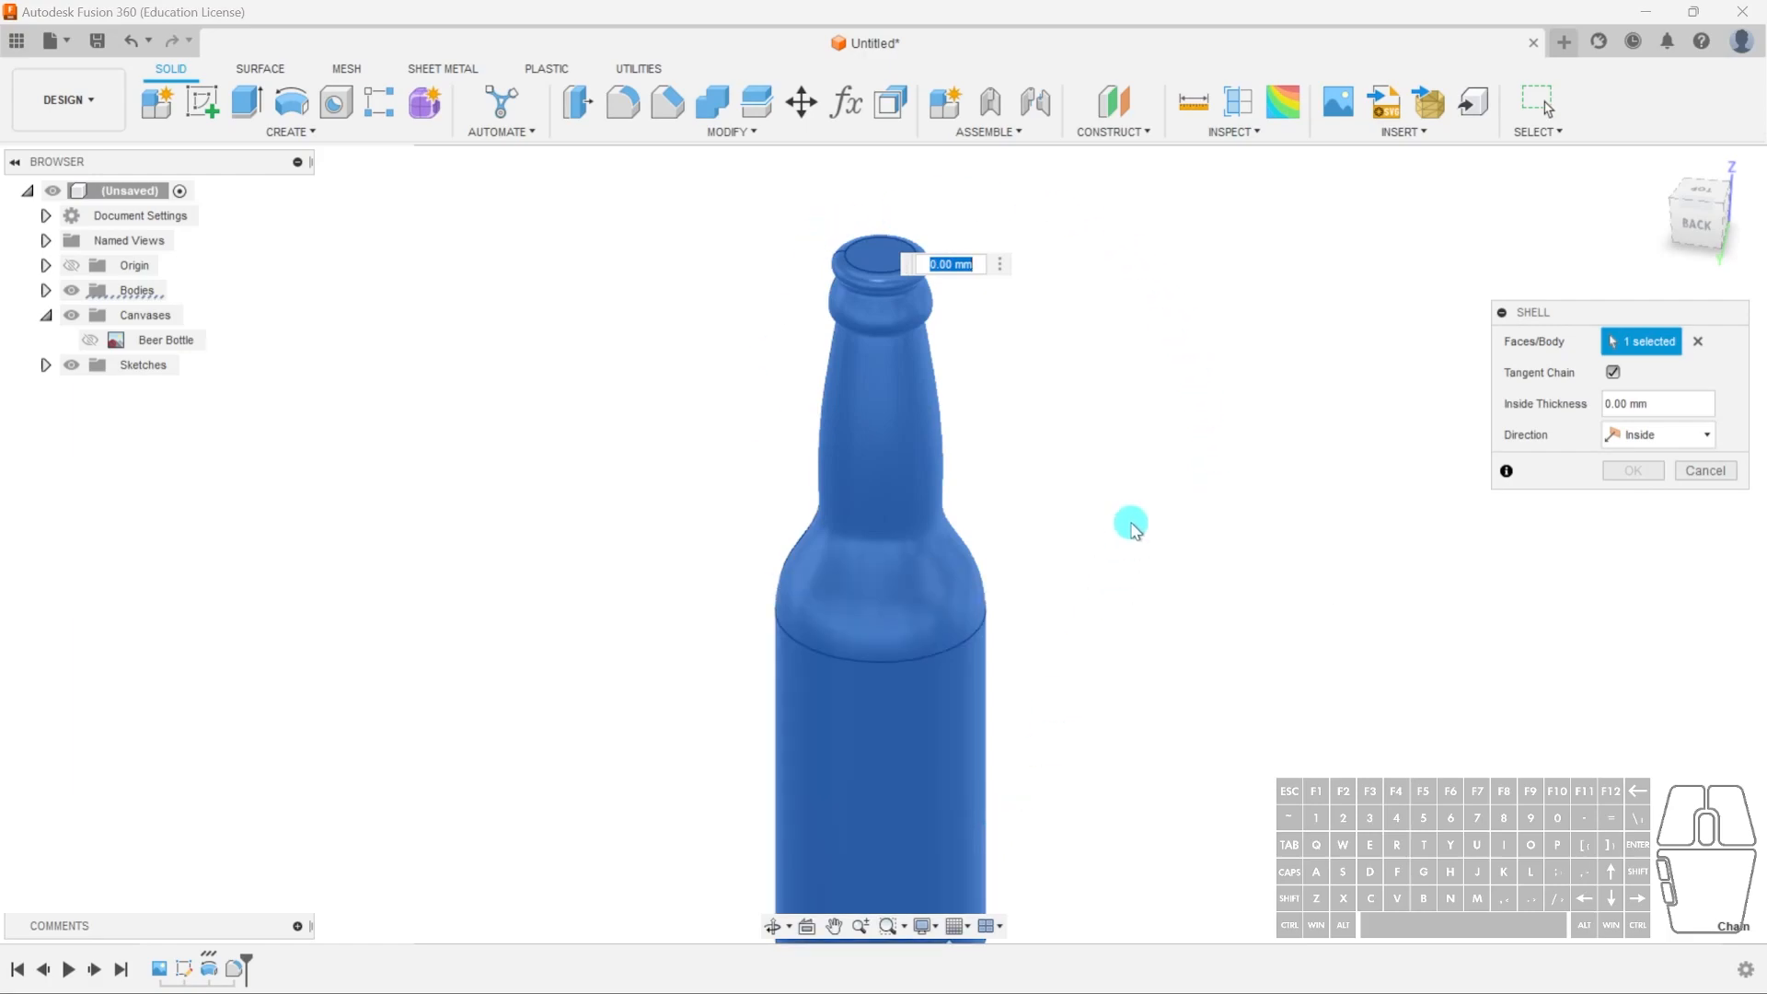
left_click(1623, 405)
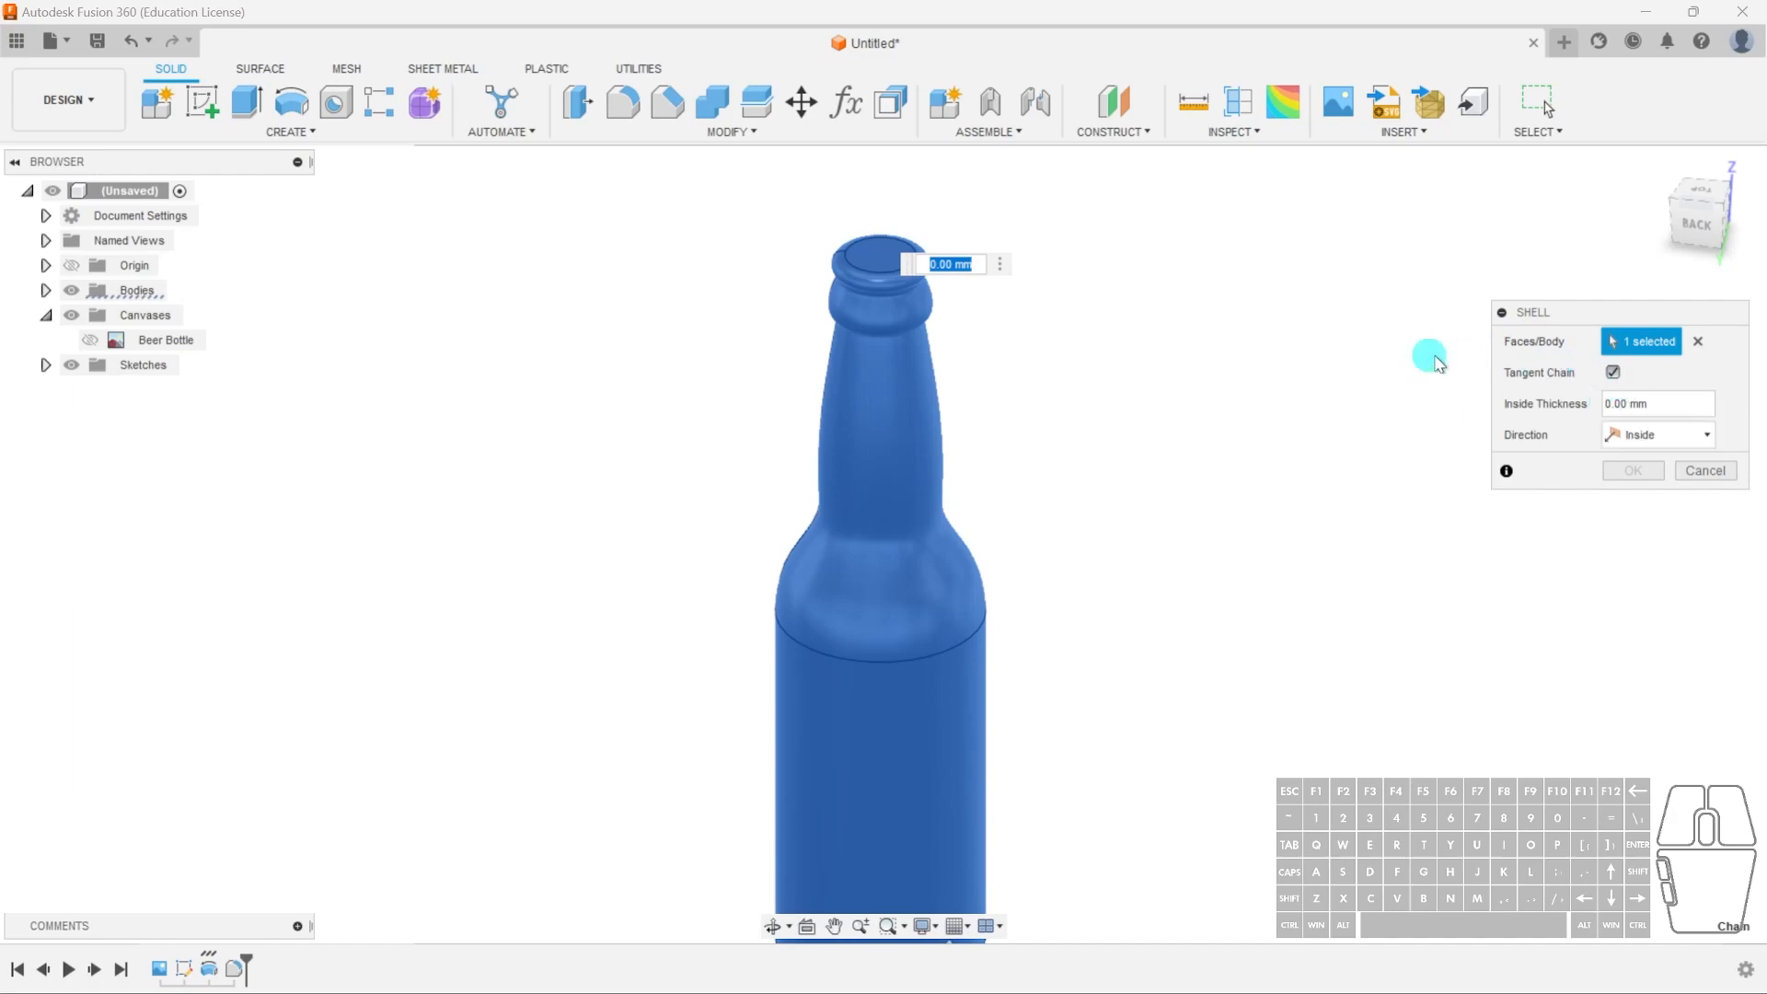
left_click(1612, 373)
left_click(1699, 344)
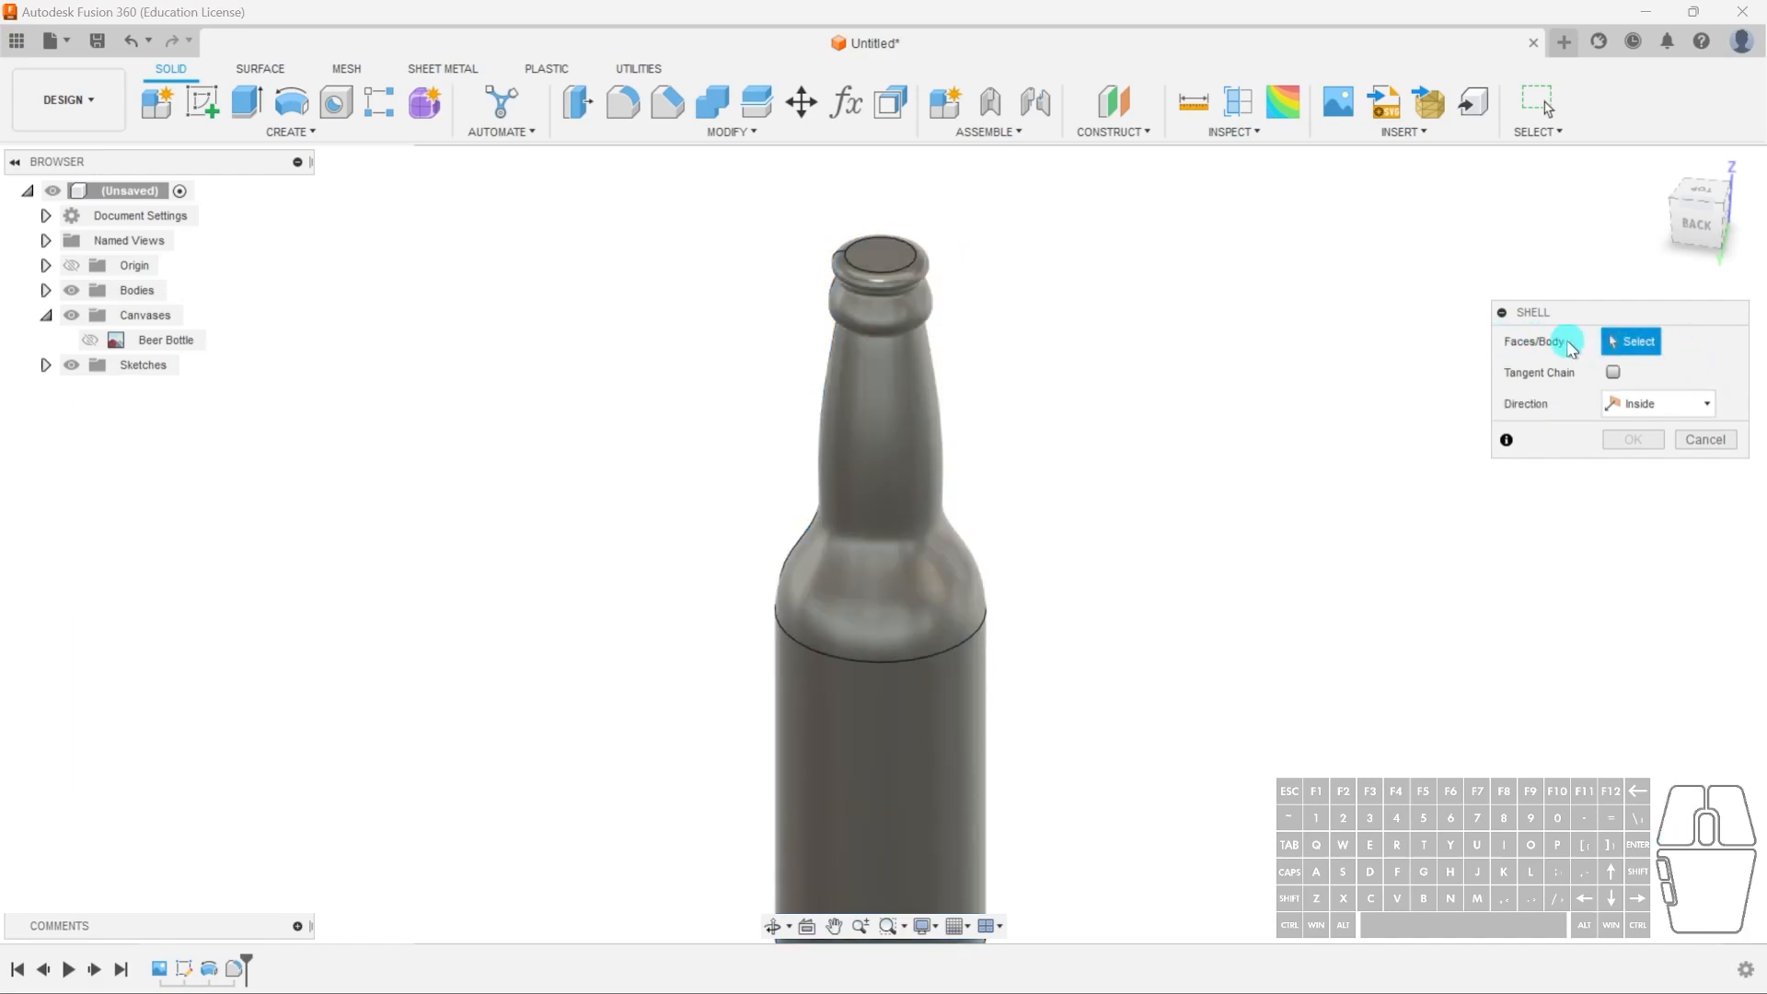
left_click(1618, 342)
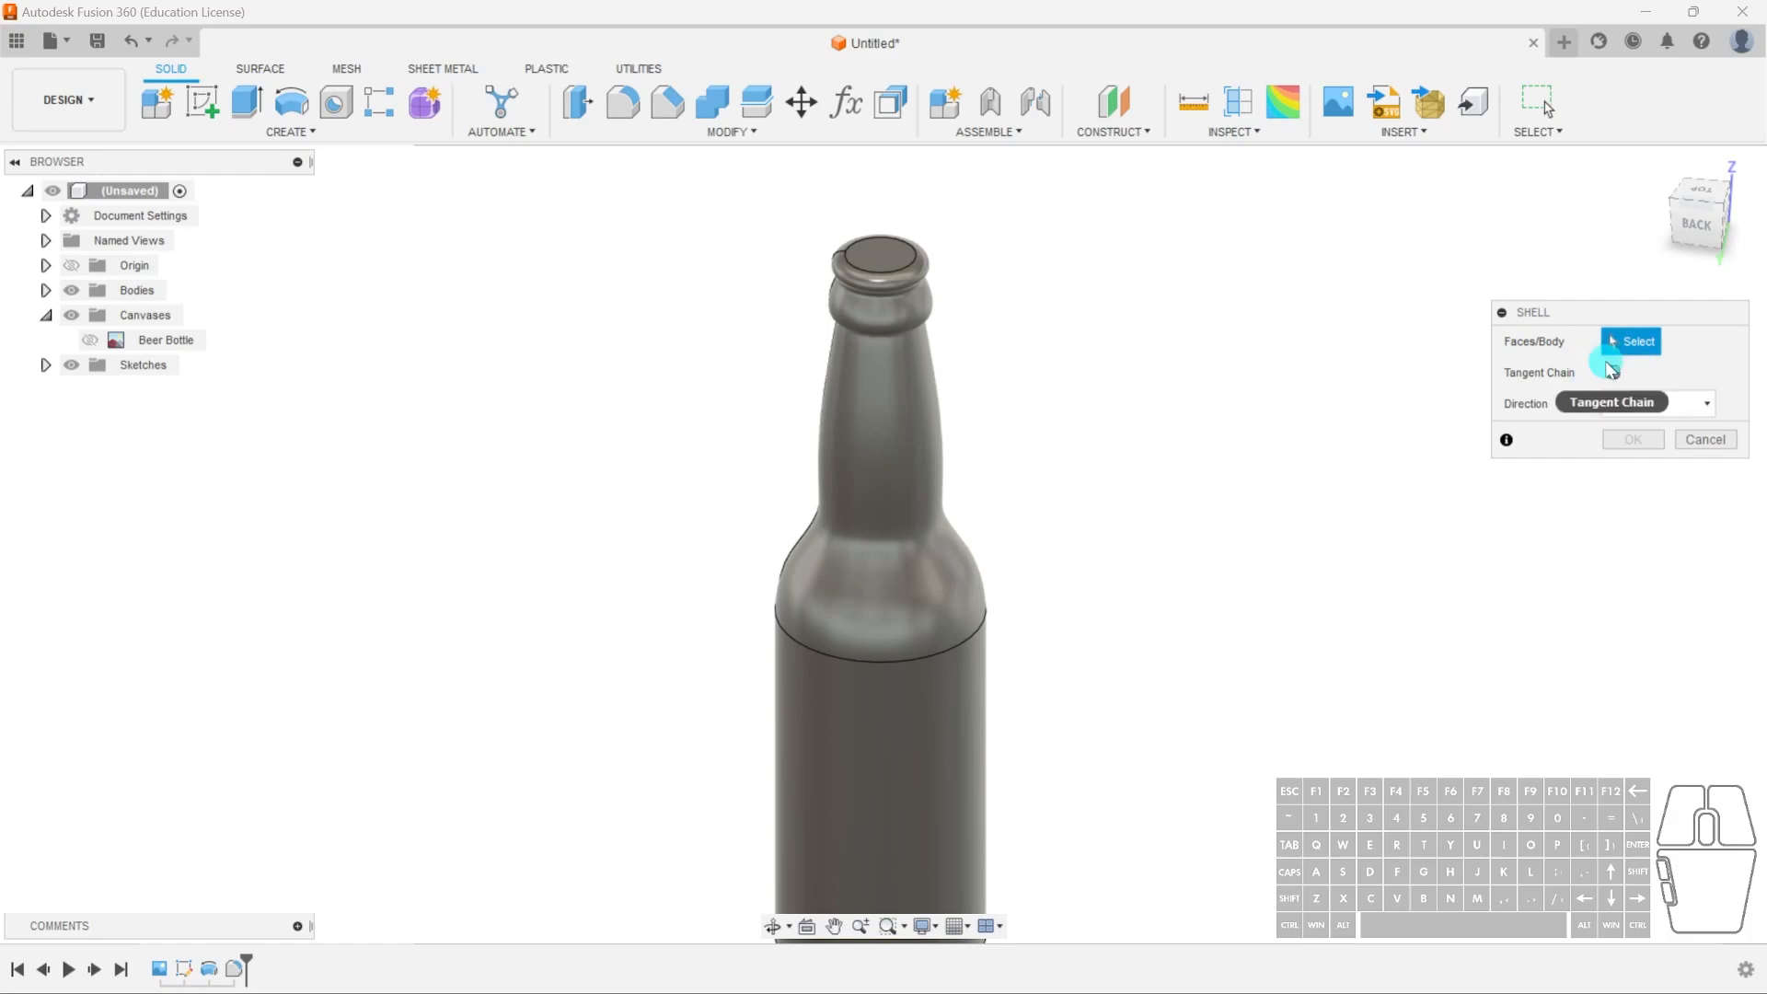
left_click(893, 261)
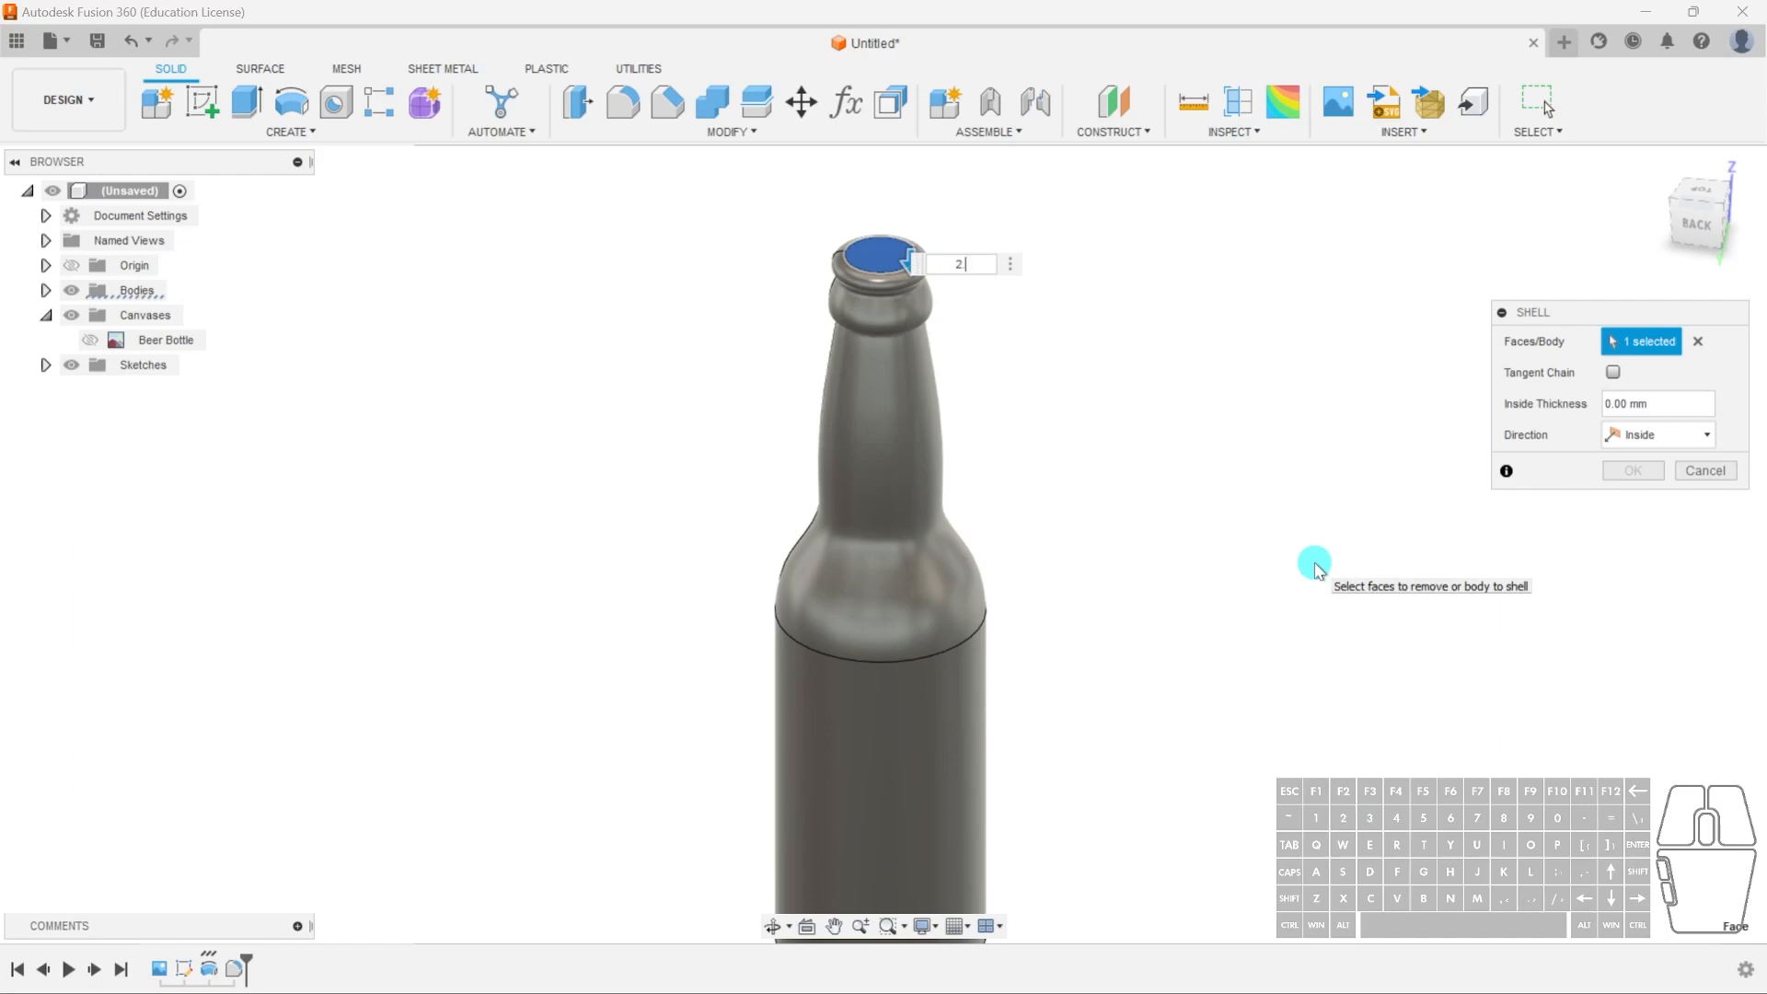
type("2.5")
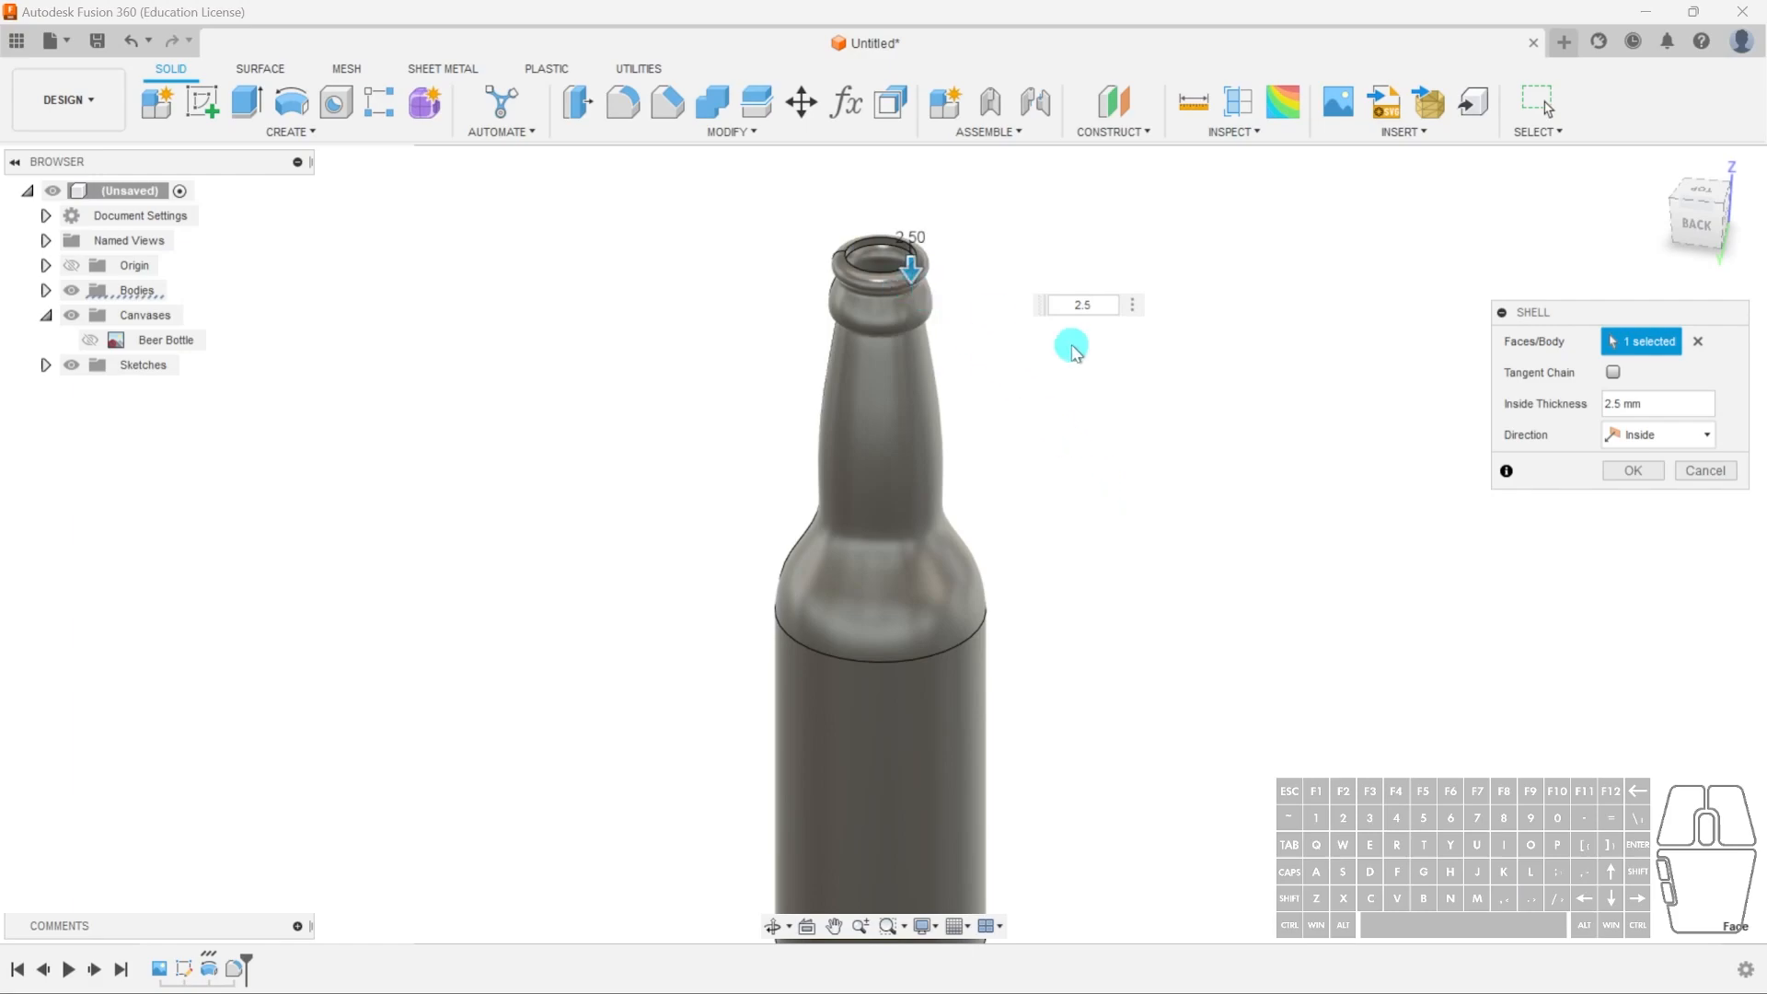
left_click(1634, 471)
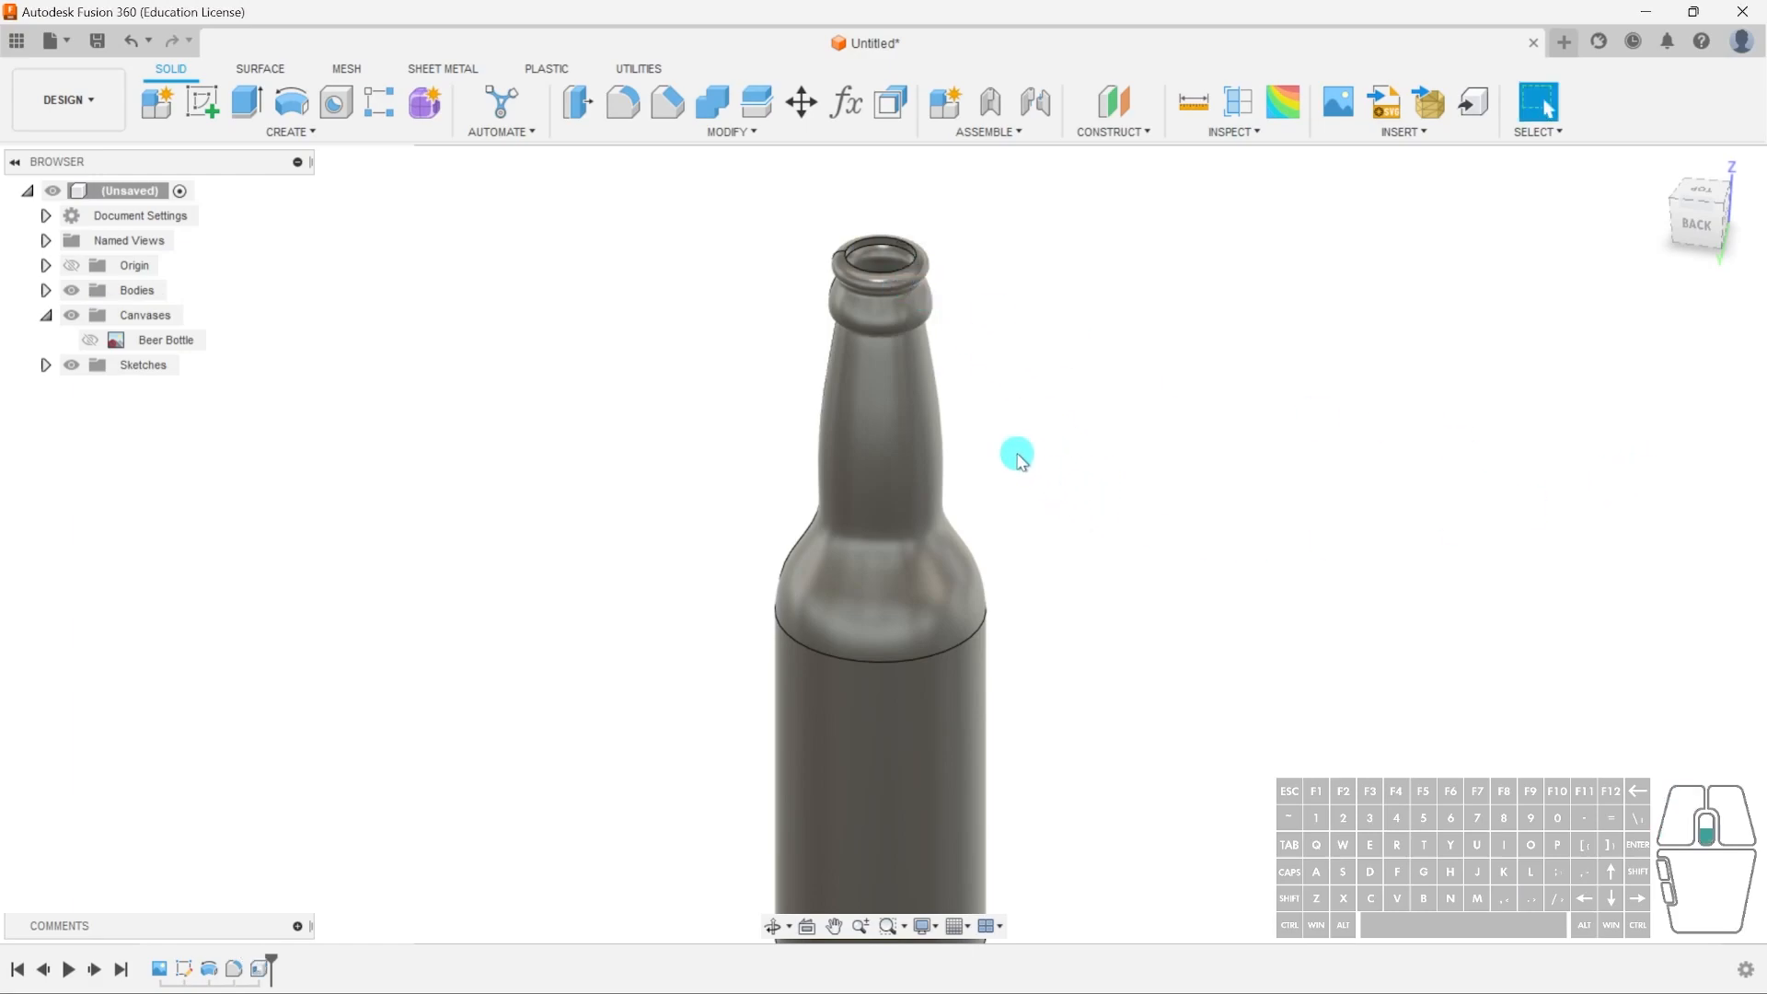
- Examine the hollow bottle's walls with a section analysis on the XZ plane, and cancel the analysis
scroll(1019, 456, "down", 2)
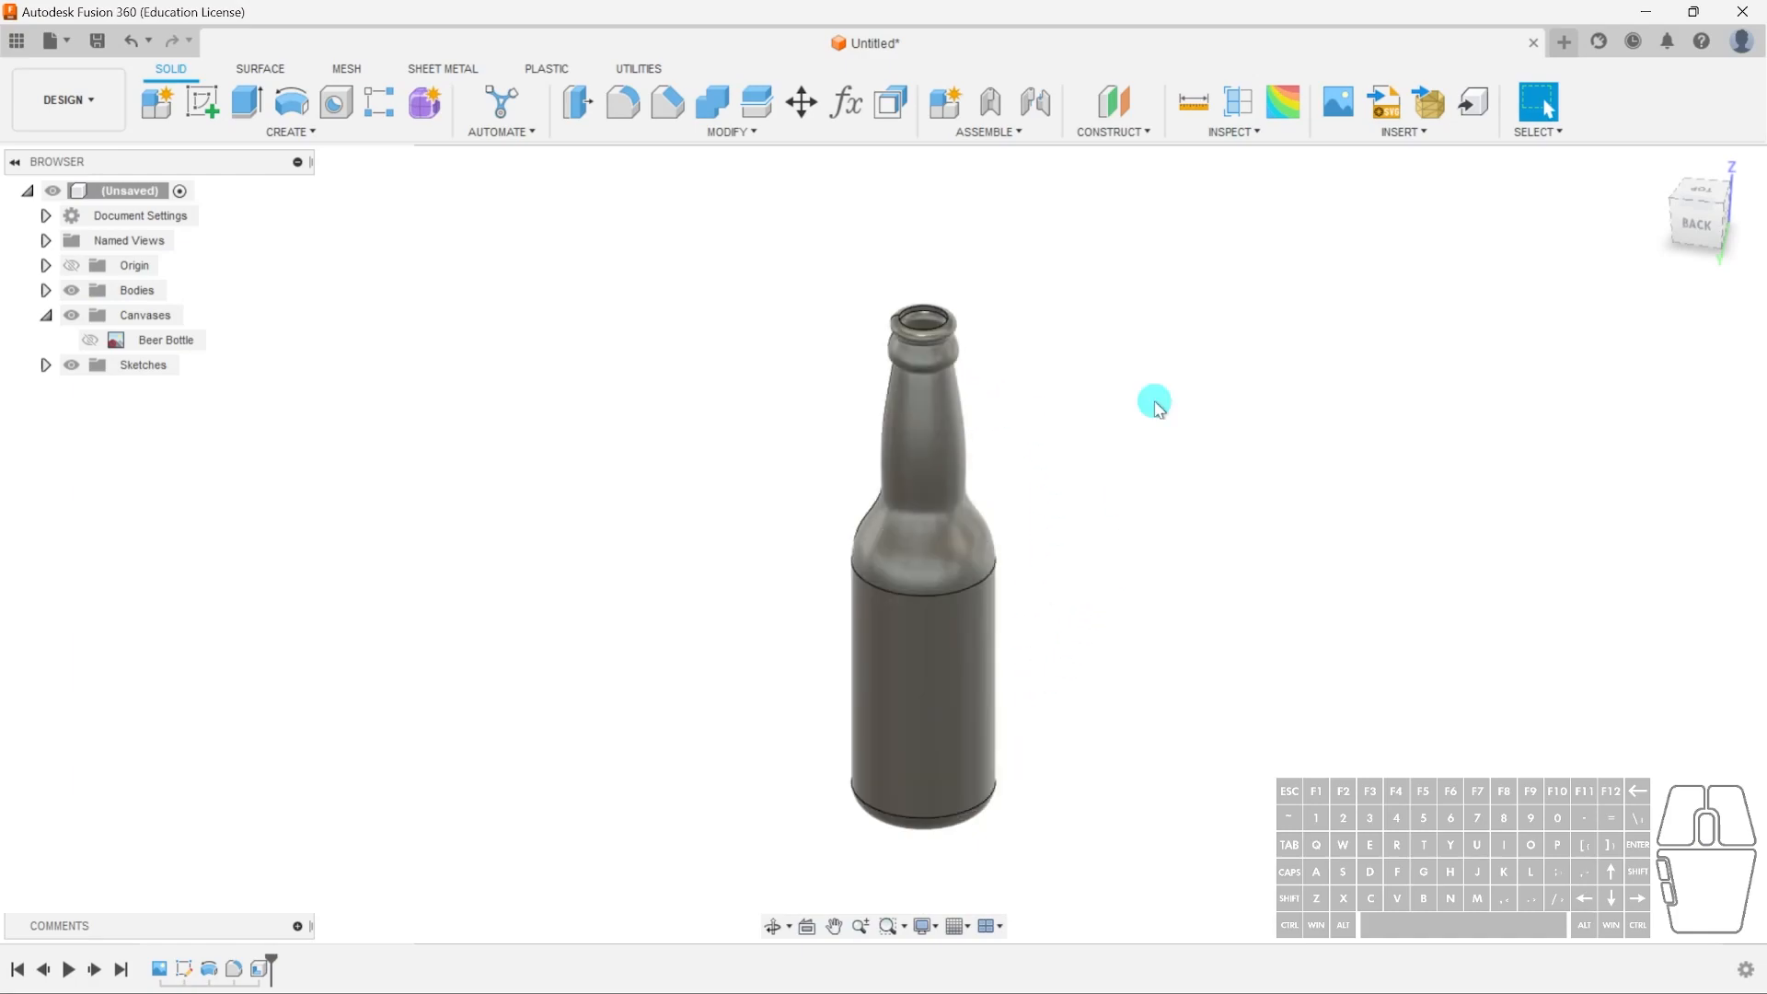
left_click(1240, 103)
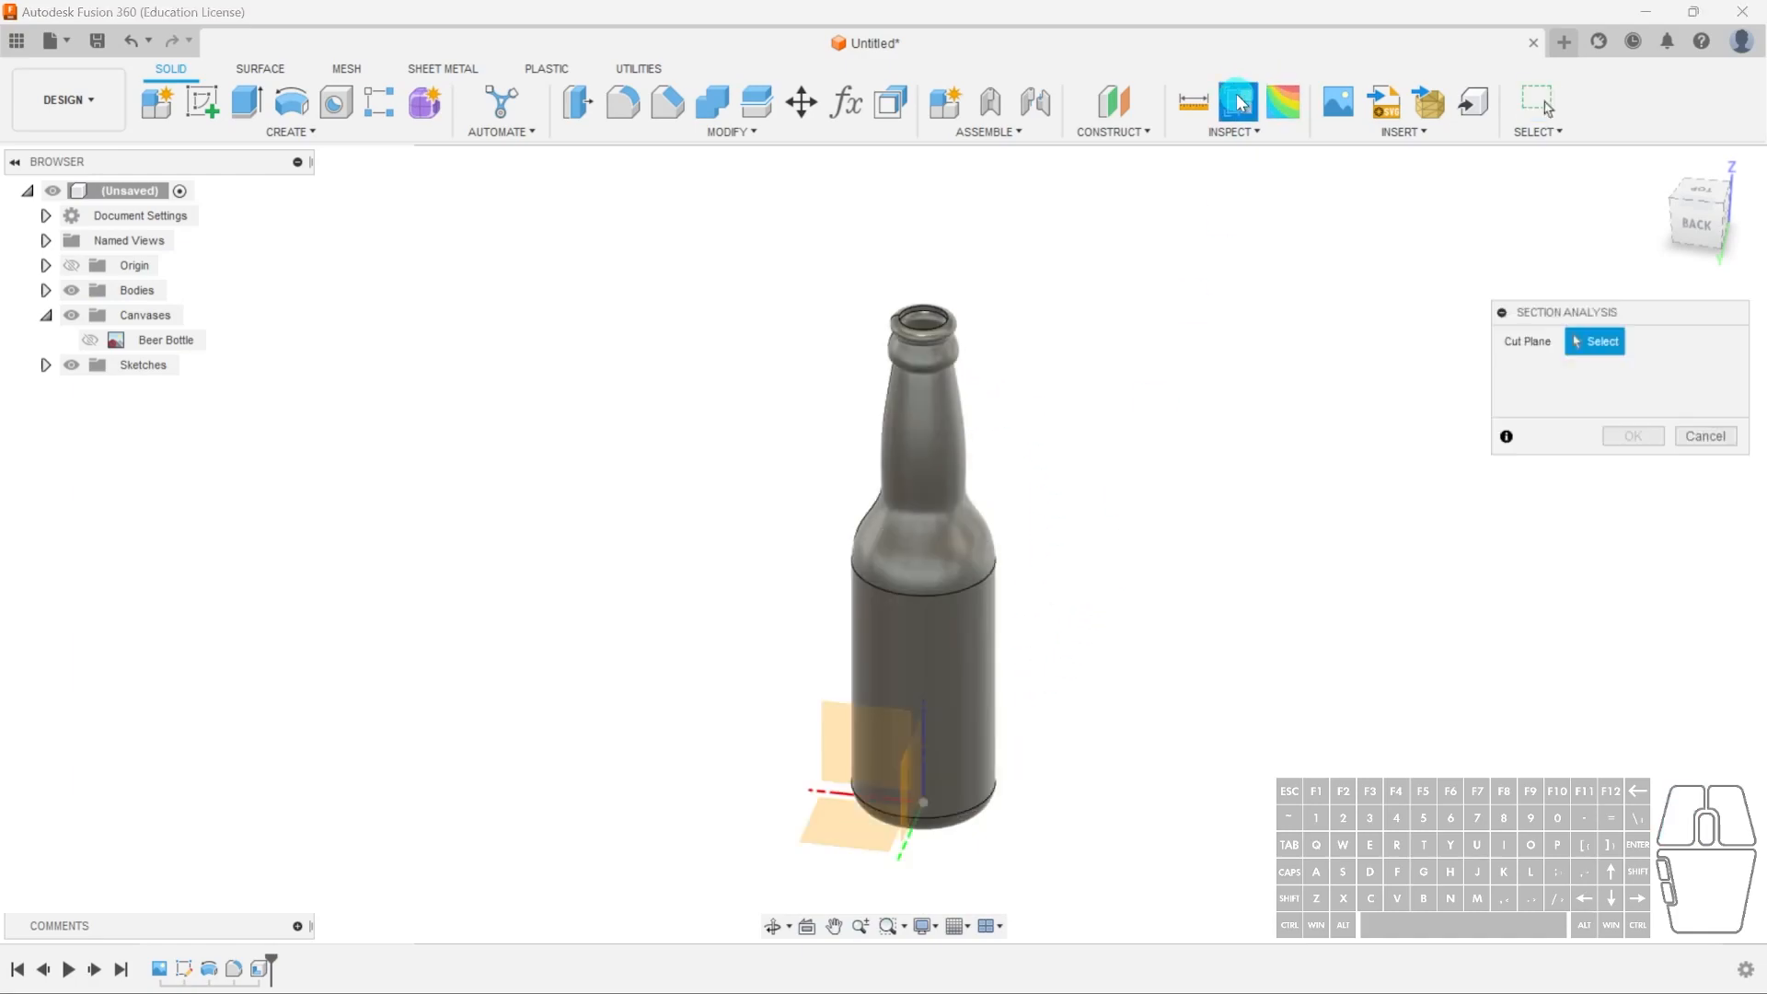
left_click(854, 740)
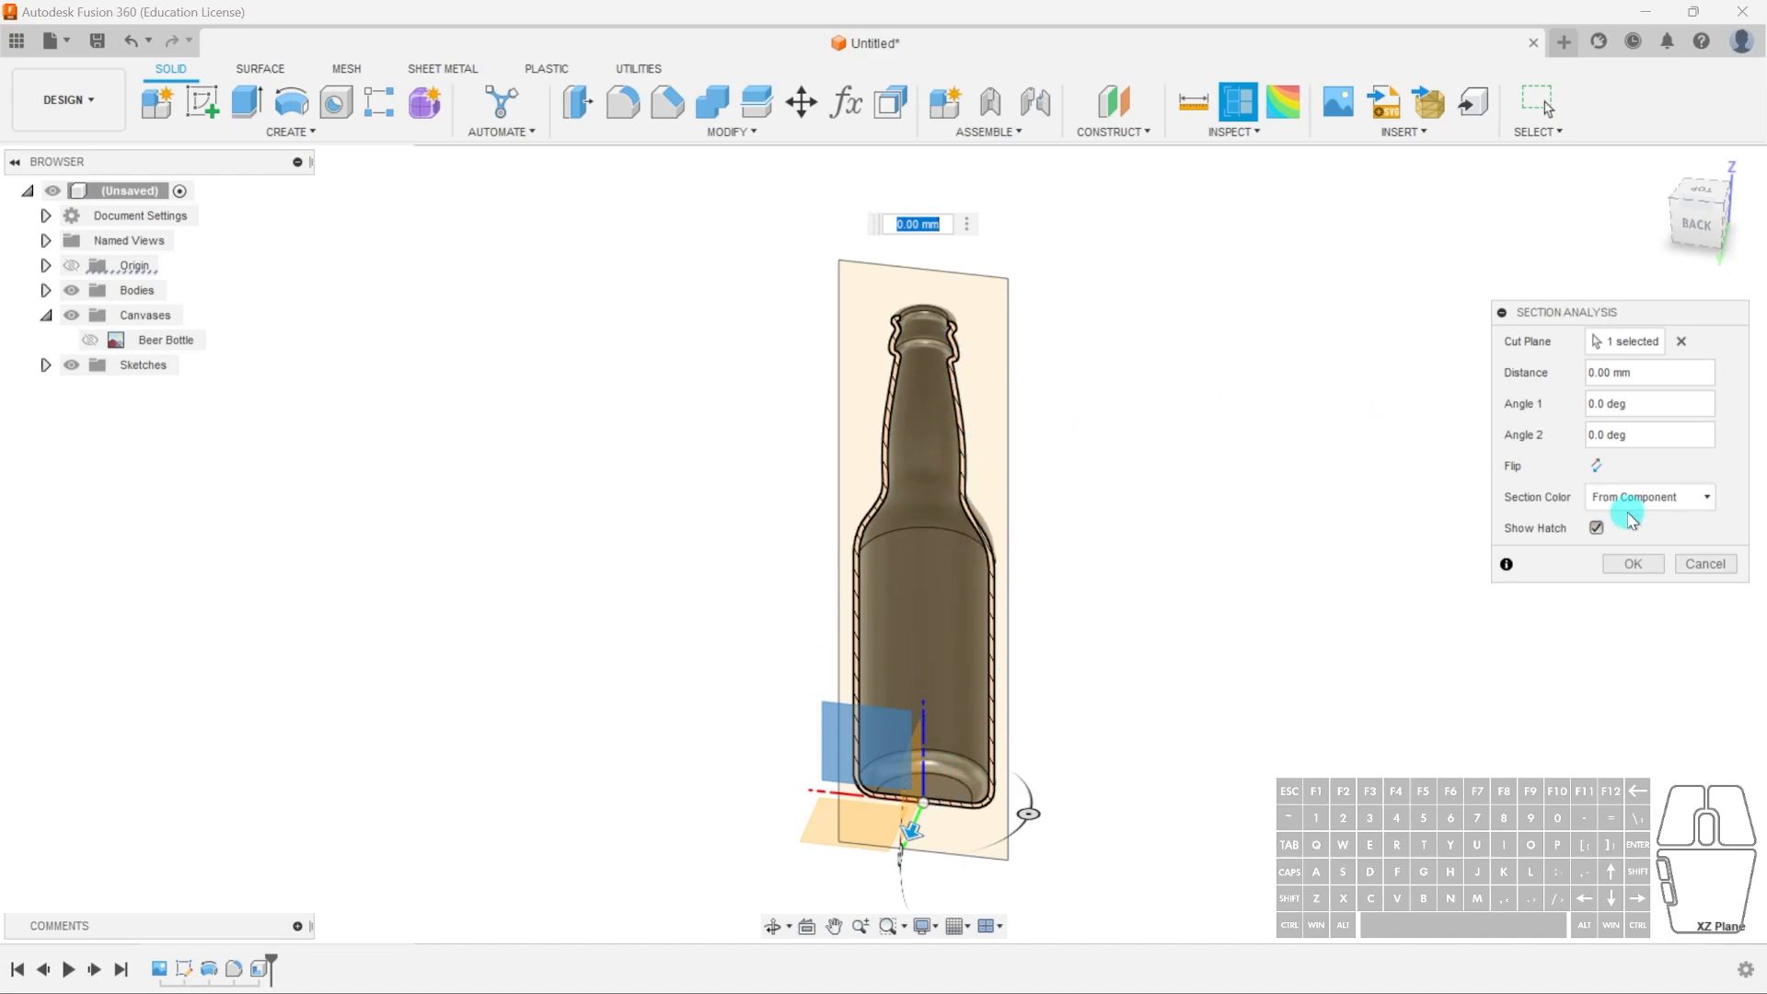
left_click(1701, 563)
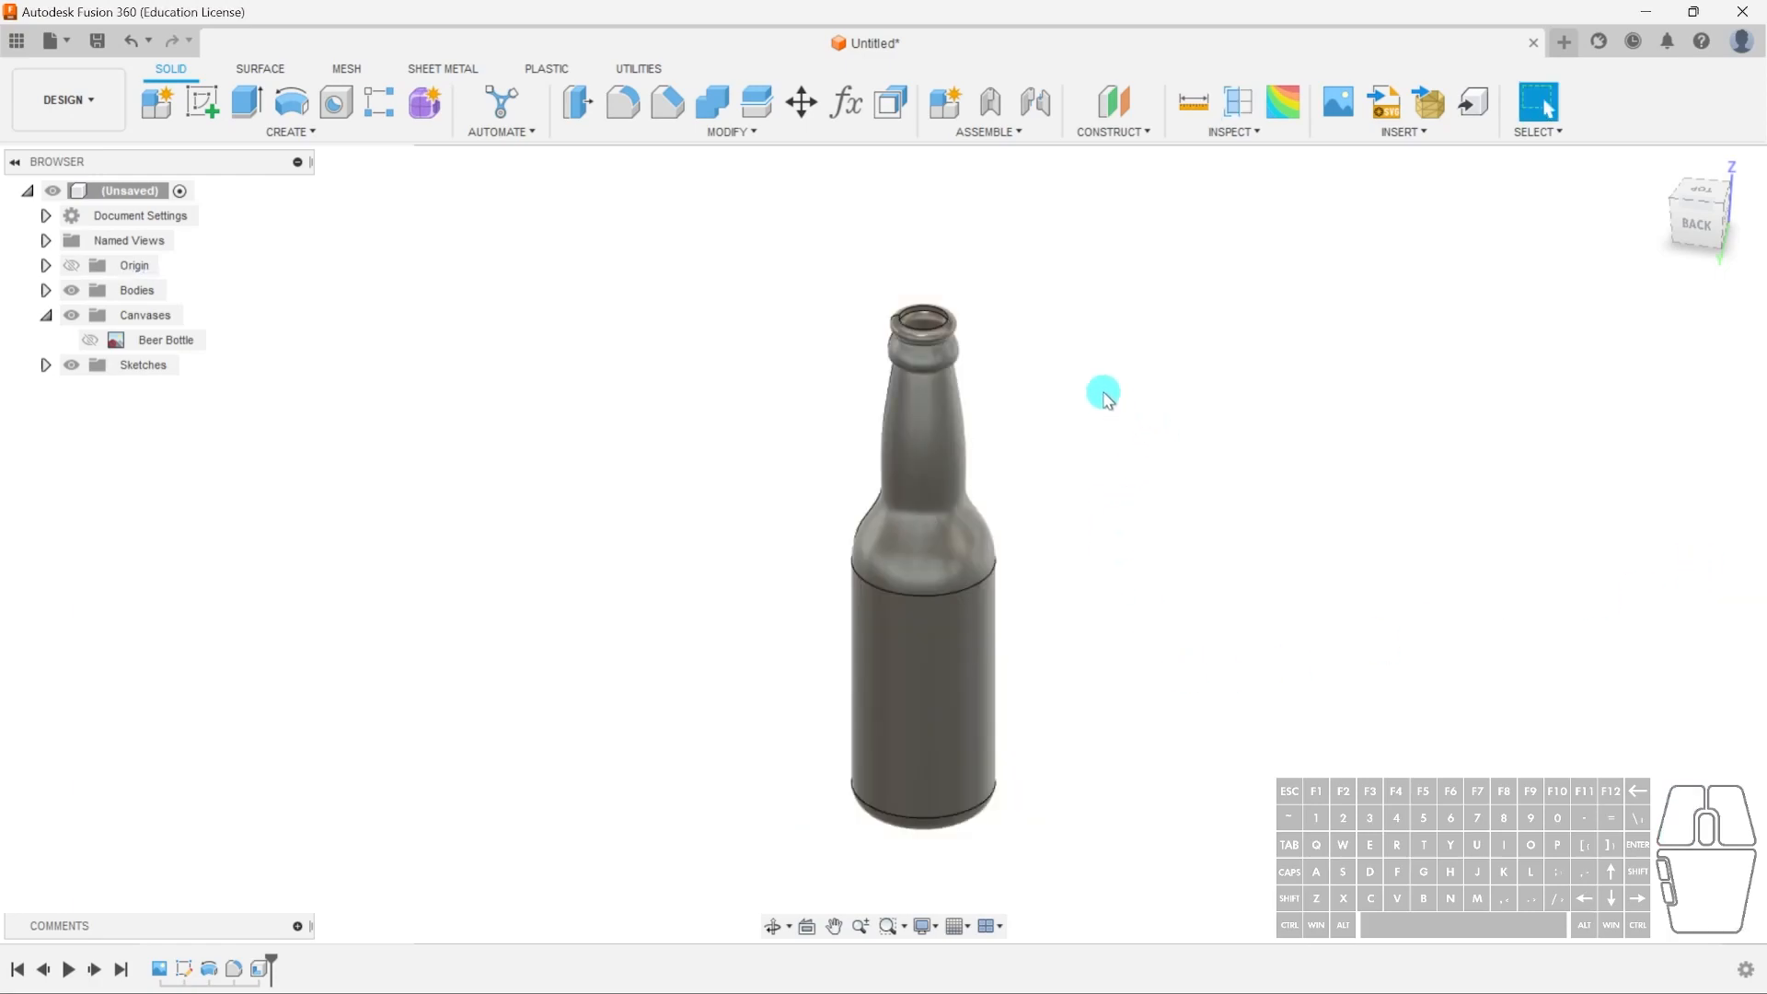
middle_click_drag(992, 653, 977, 616, "shift")
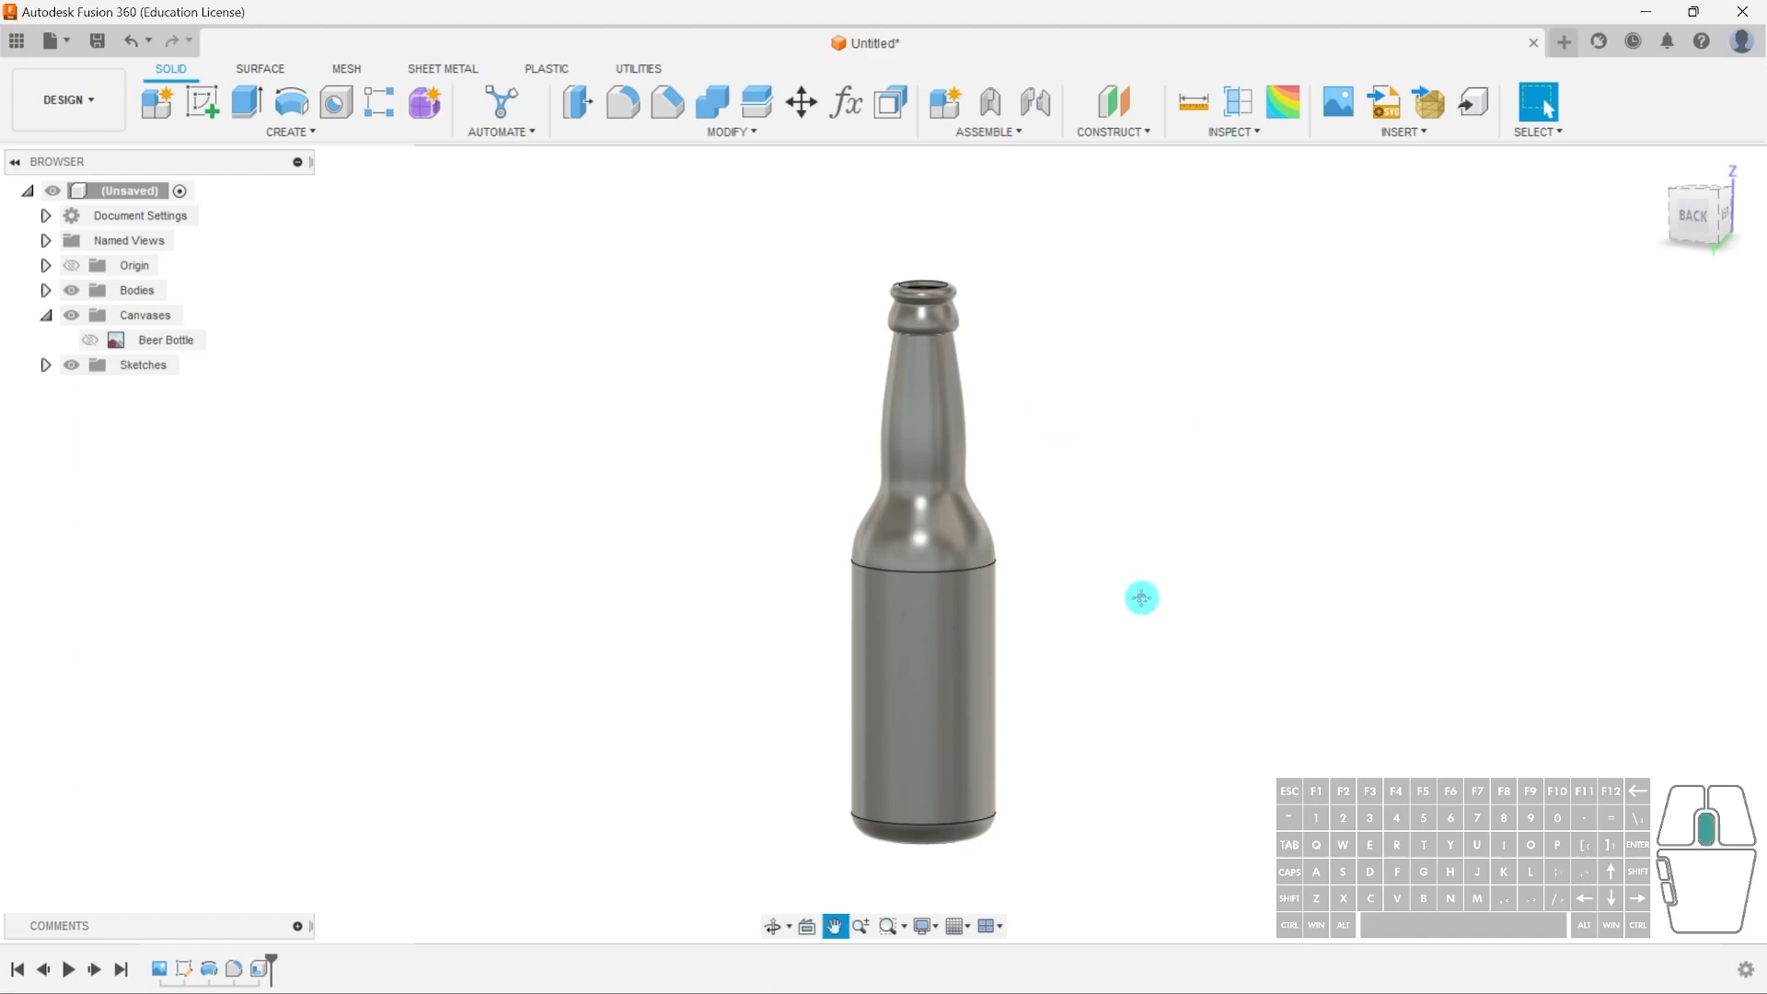
scroll(1142, 602, "down", 1)
middle_click_drag(1142, 602, 1091, 545)
scroll(1093, 550, "up", 2)
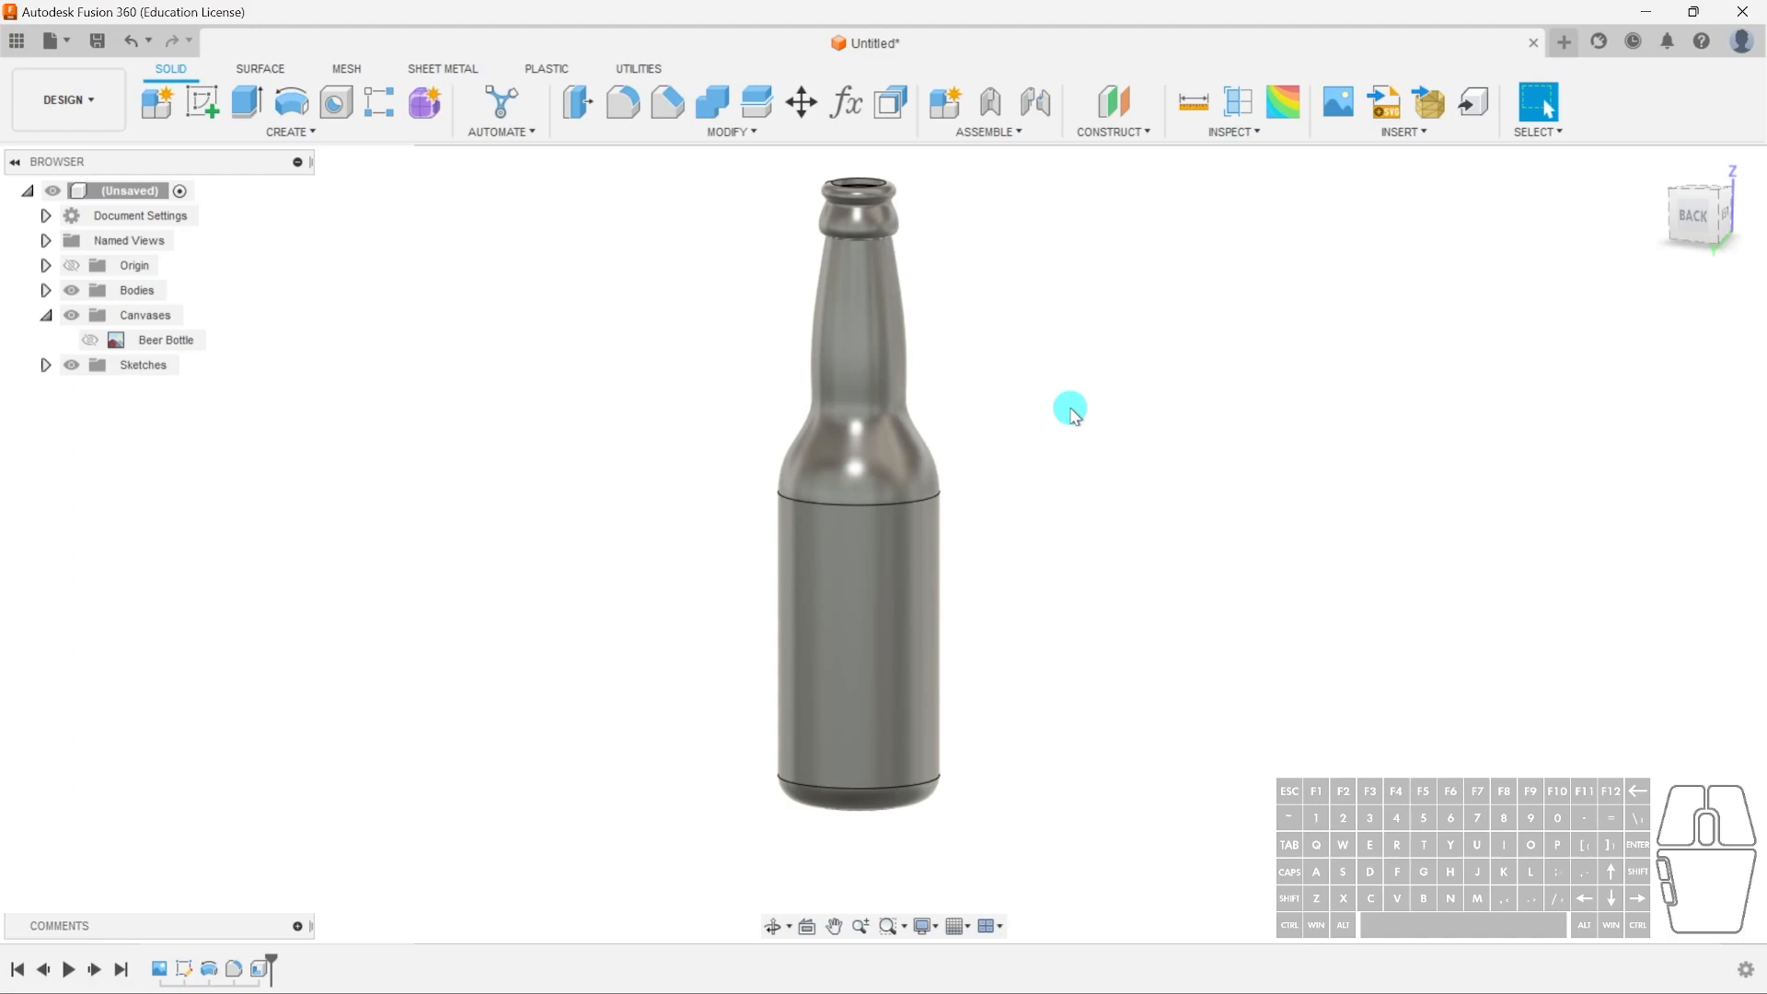
- Open the Appearance settings and look through the material categories in the appearance library
key("a")
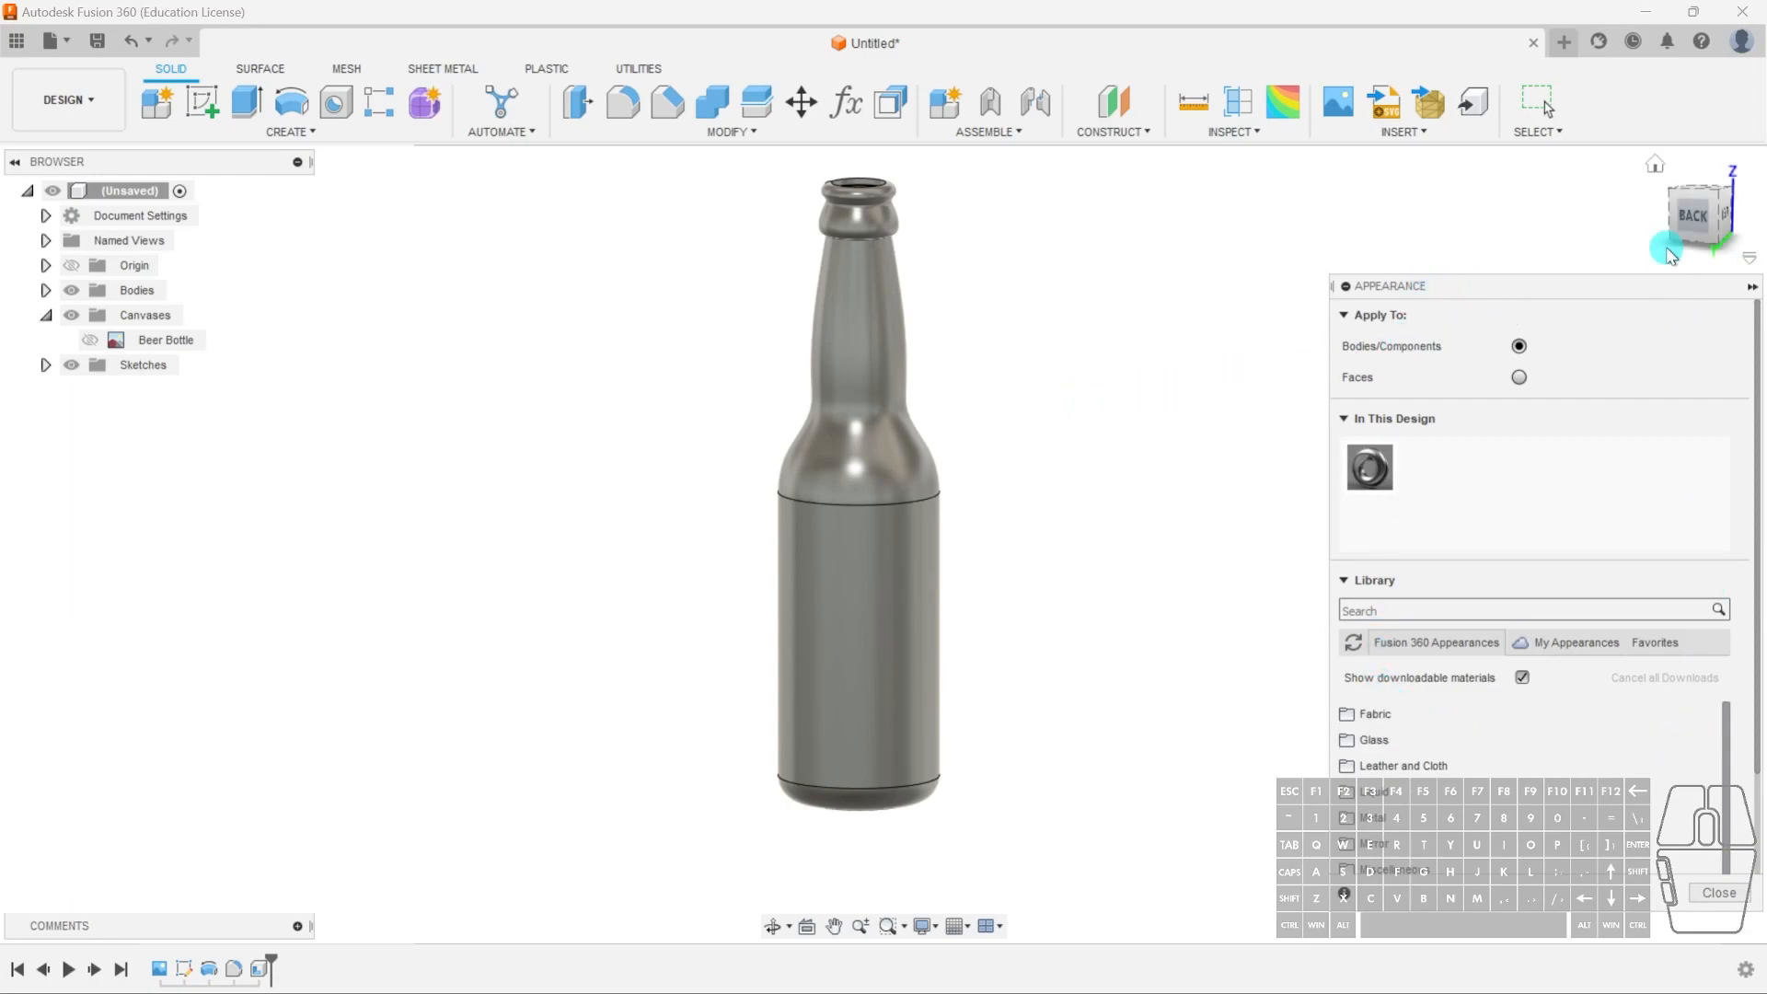
left_click(1715, 891)
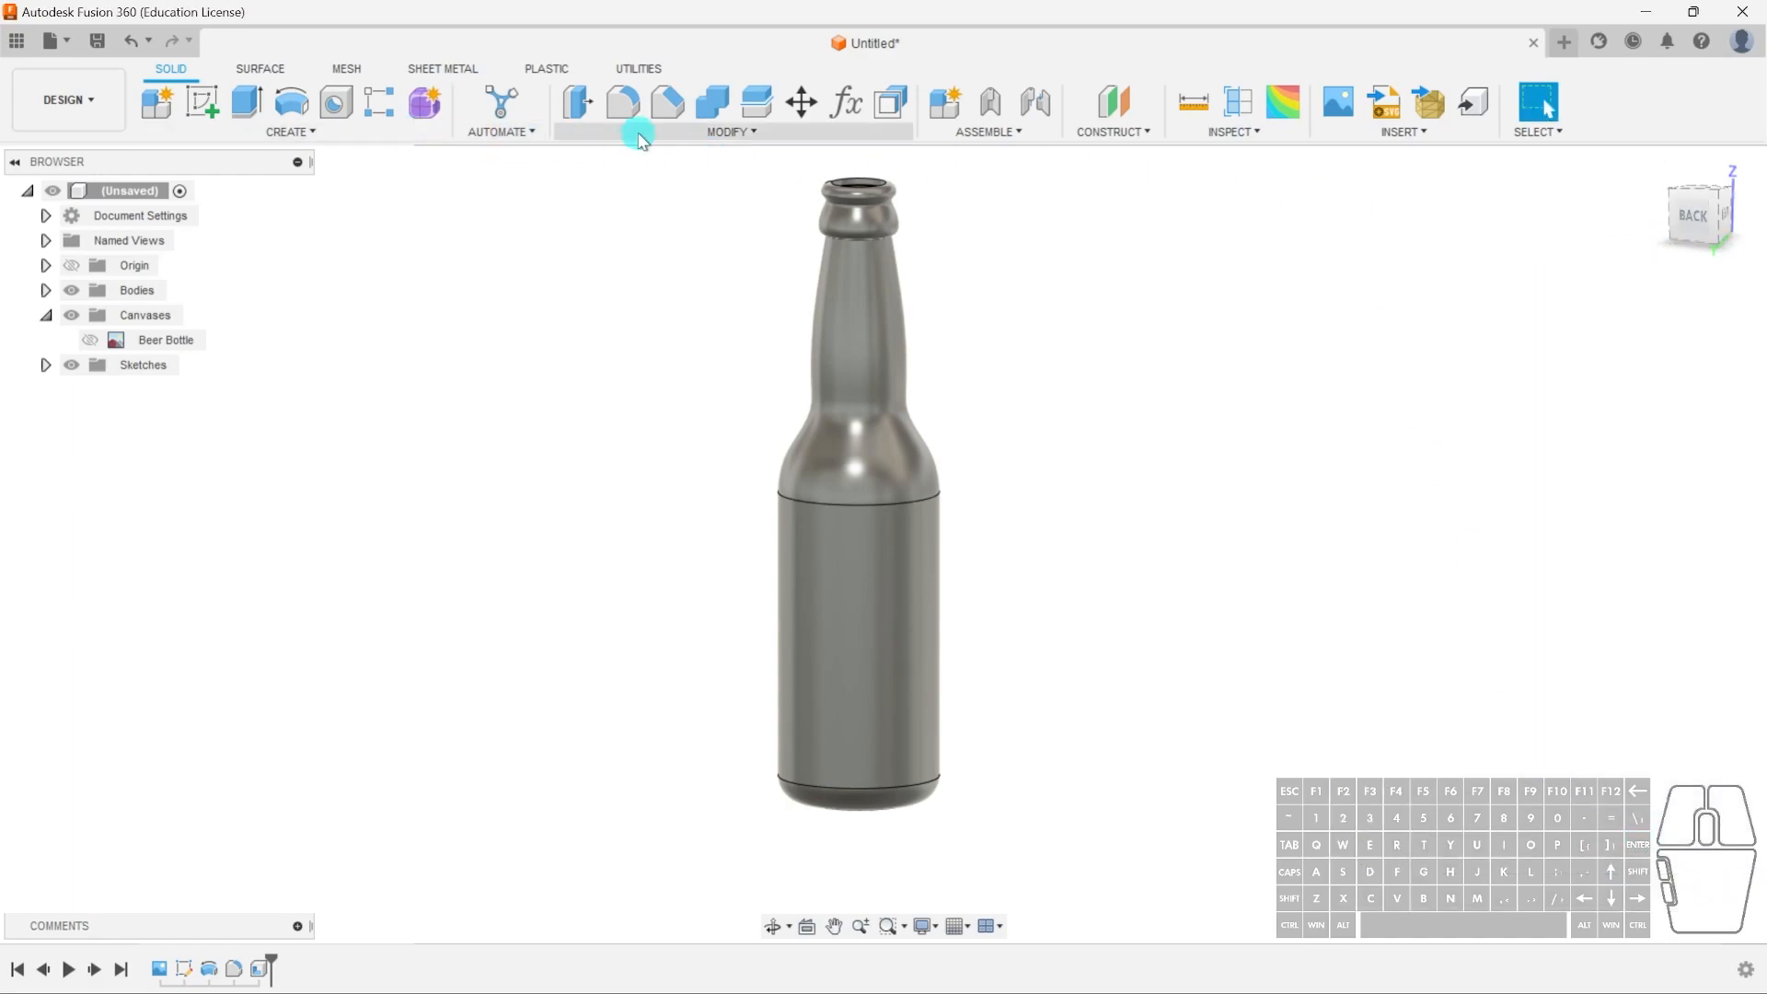
left_click(731, 135)
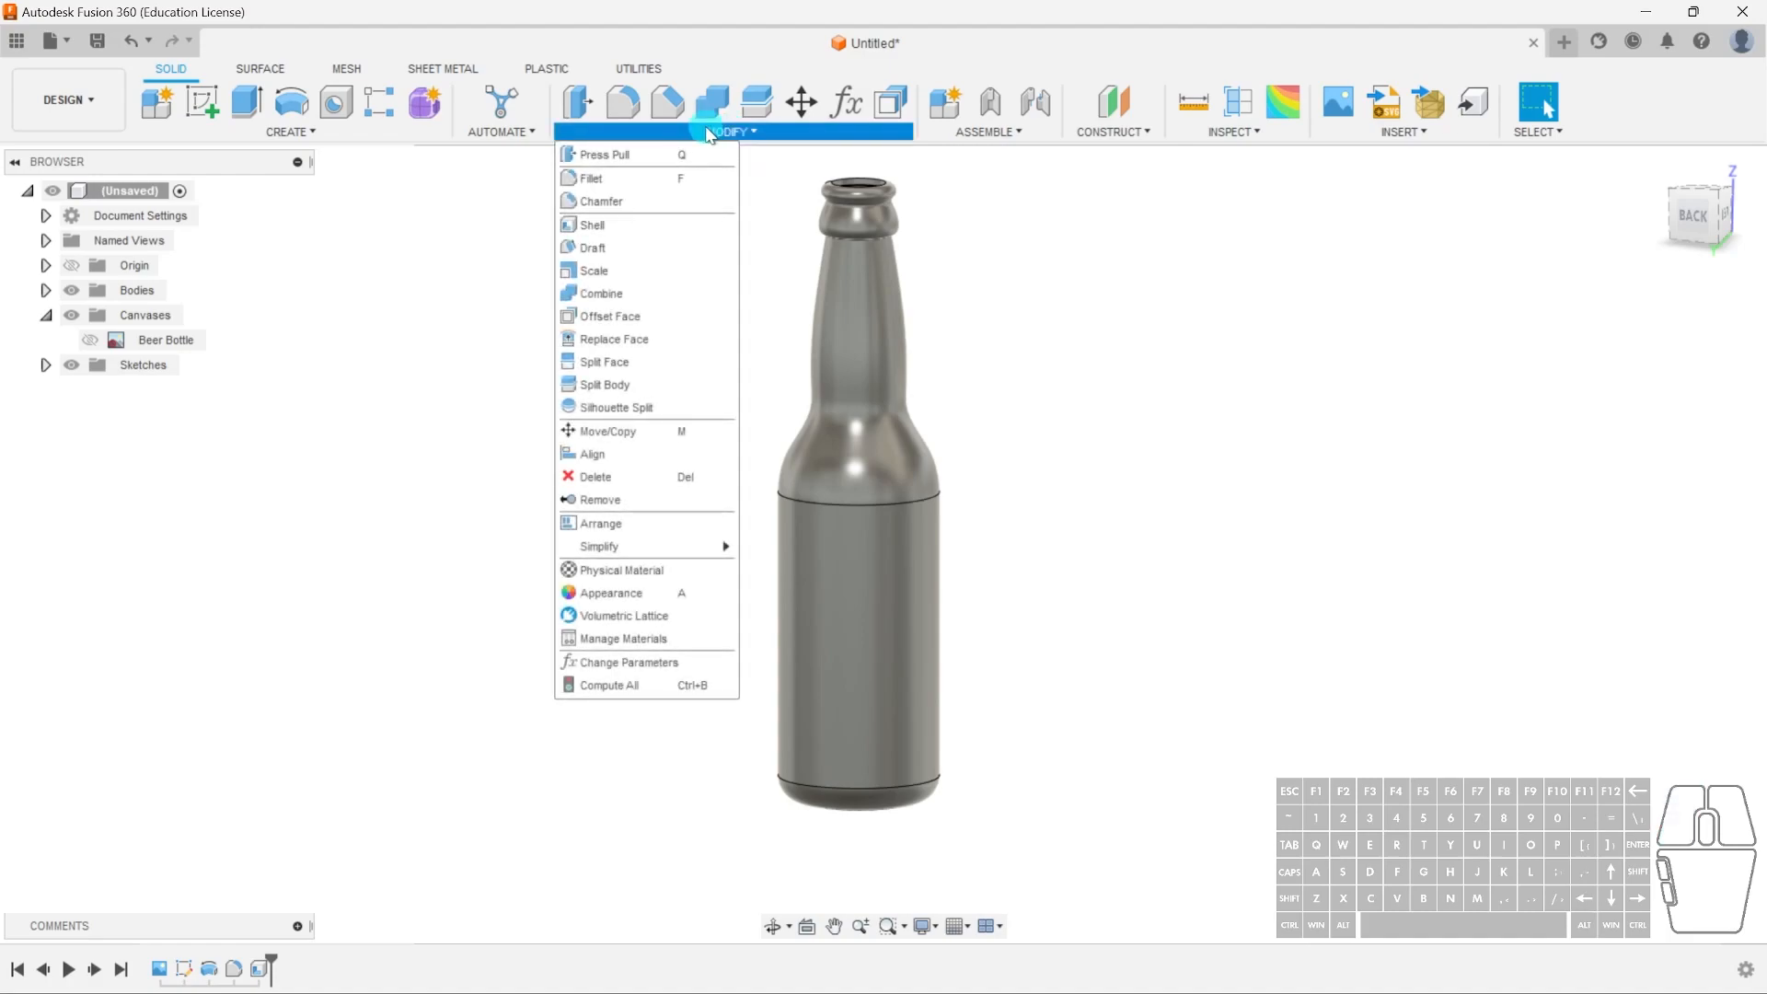
left_click(677, 597)
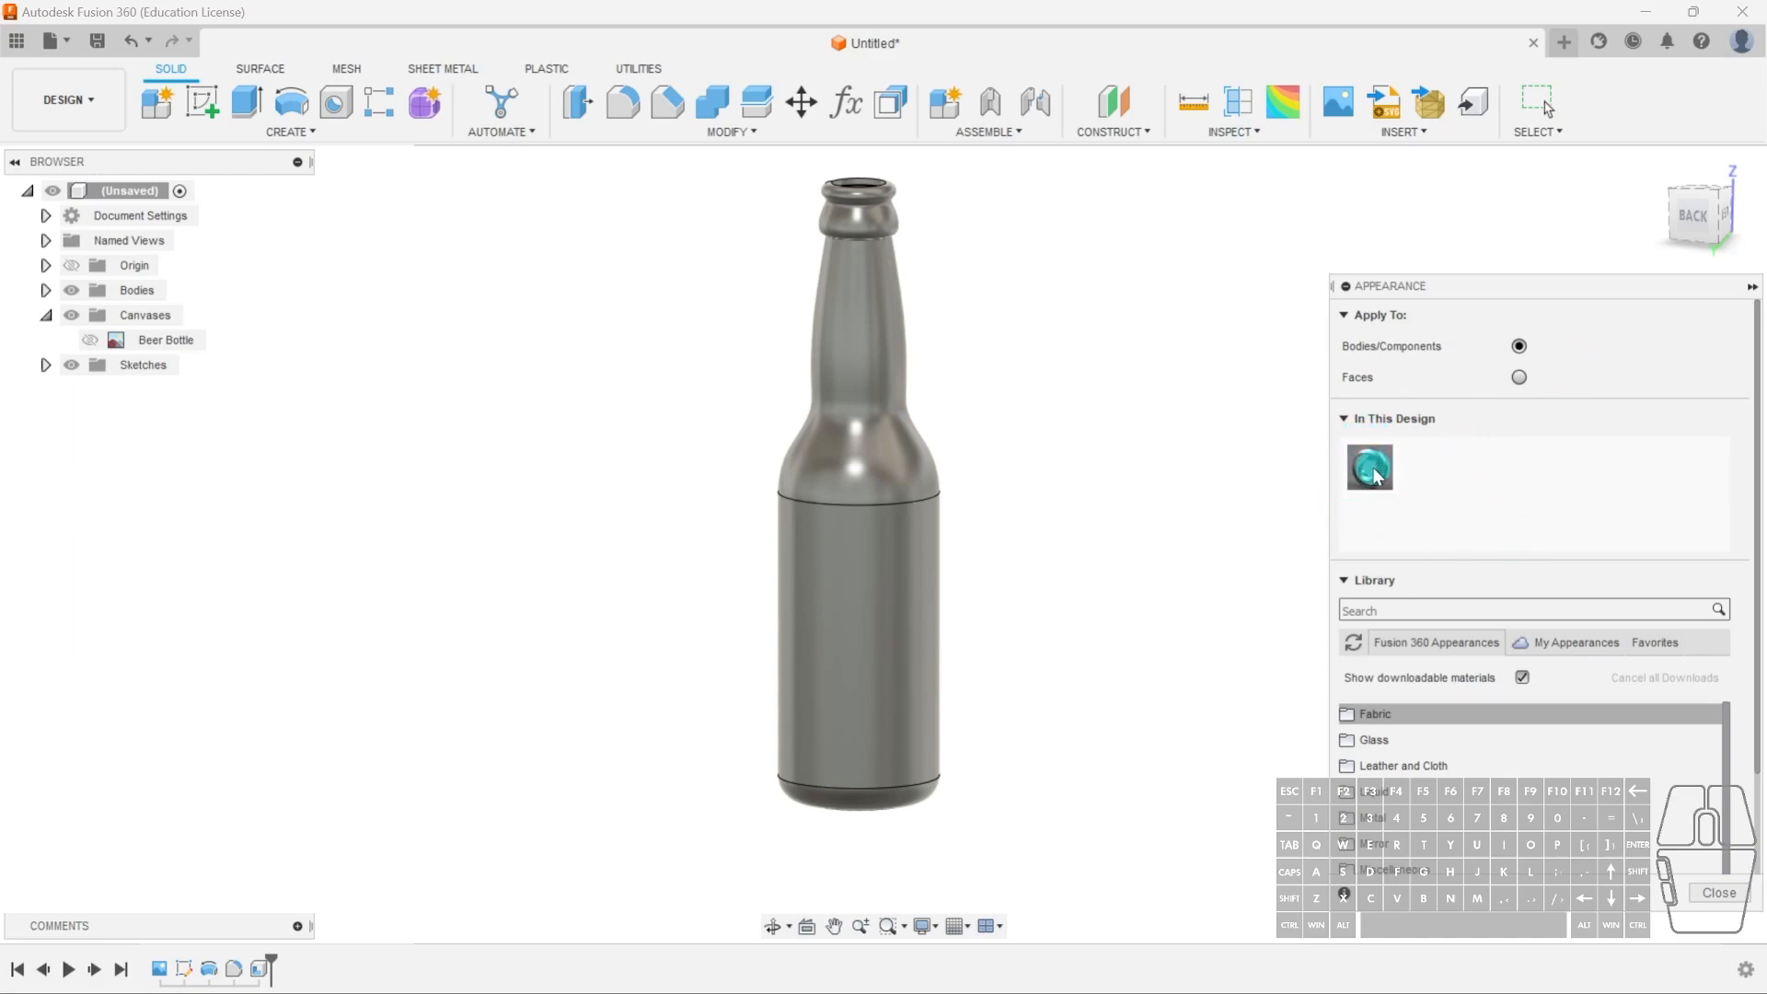
left_click_drag(1376, 476, 816, 504)
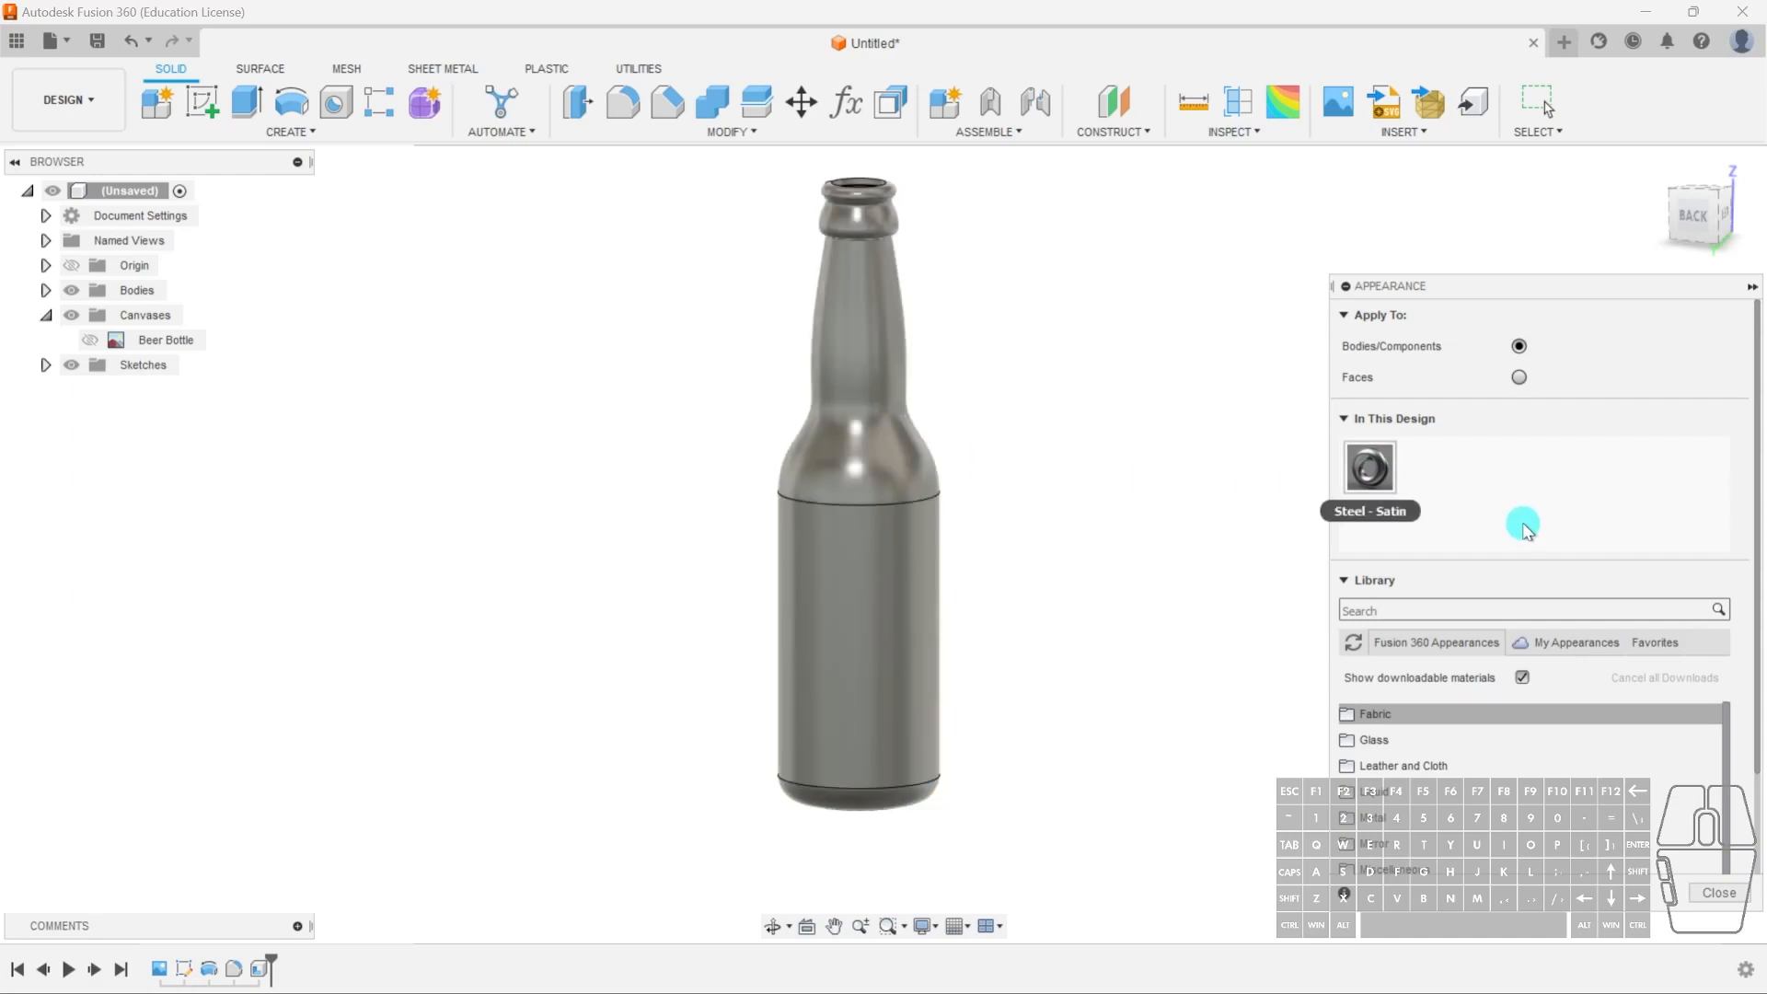
scroll(1448, 544, "down", 1)
scroll(1491, 534, "down", 1)
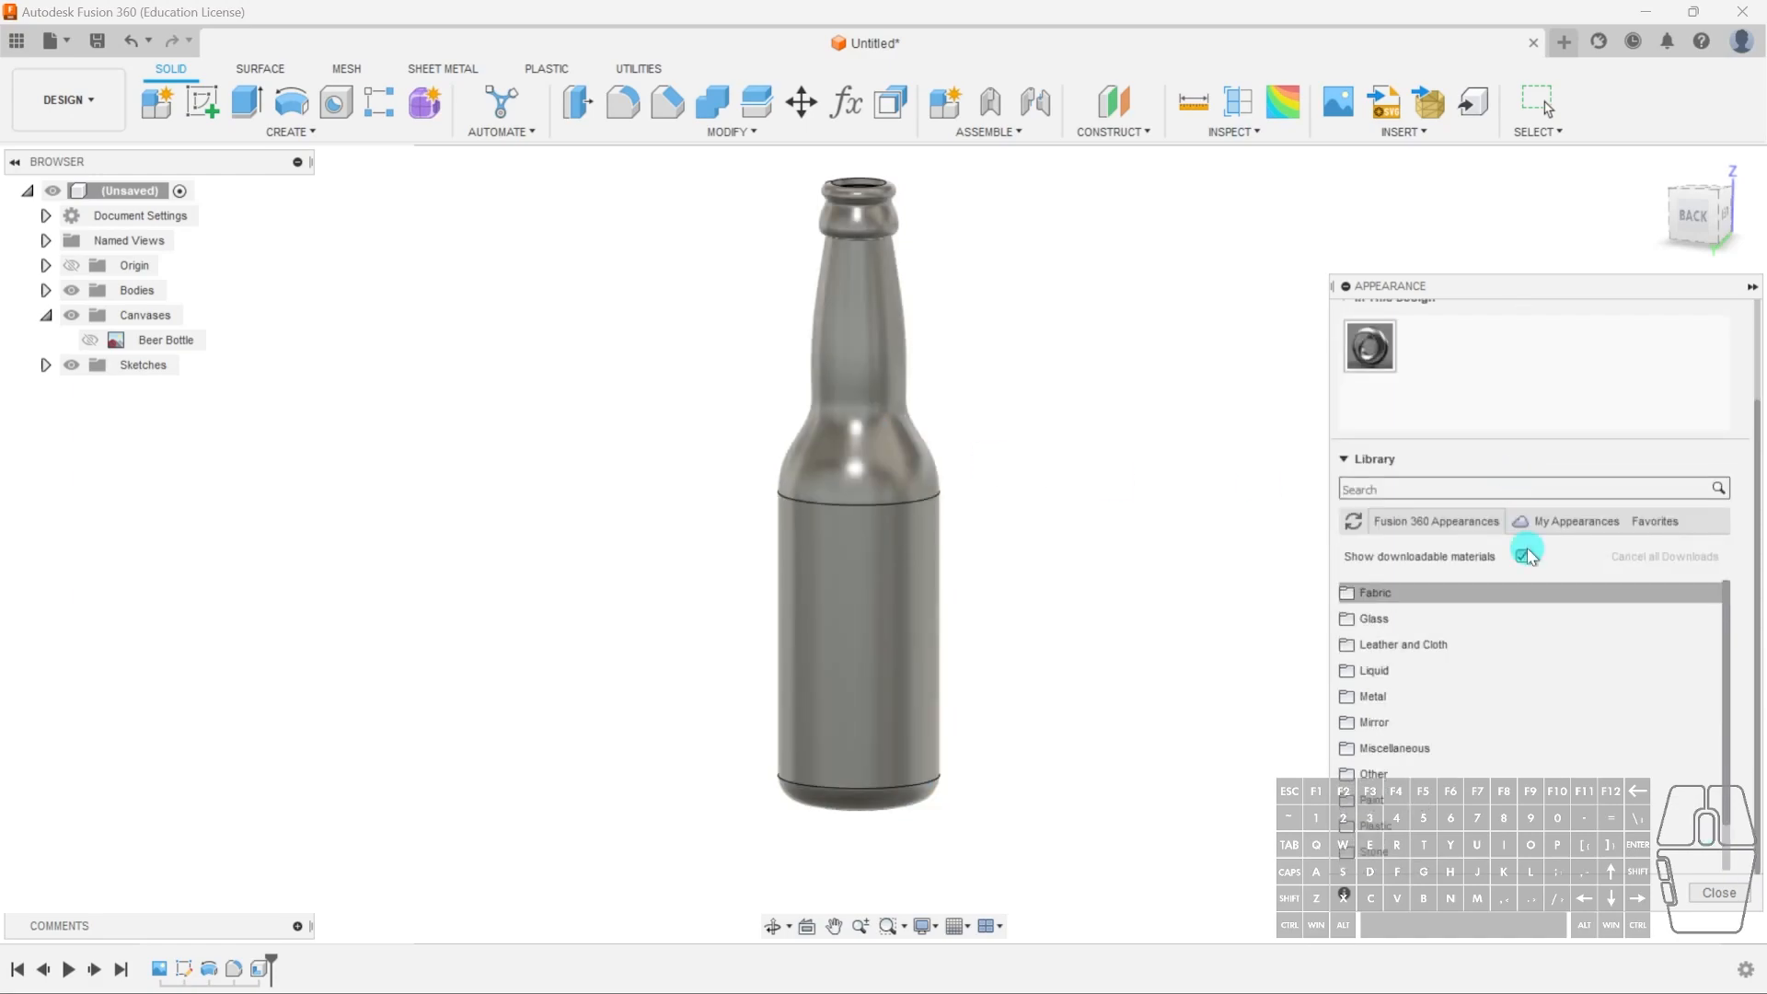
scroll(1510, 626, "down", 1)
scroll(1473, 734, "up", 4)
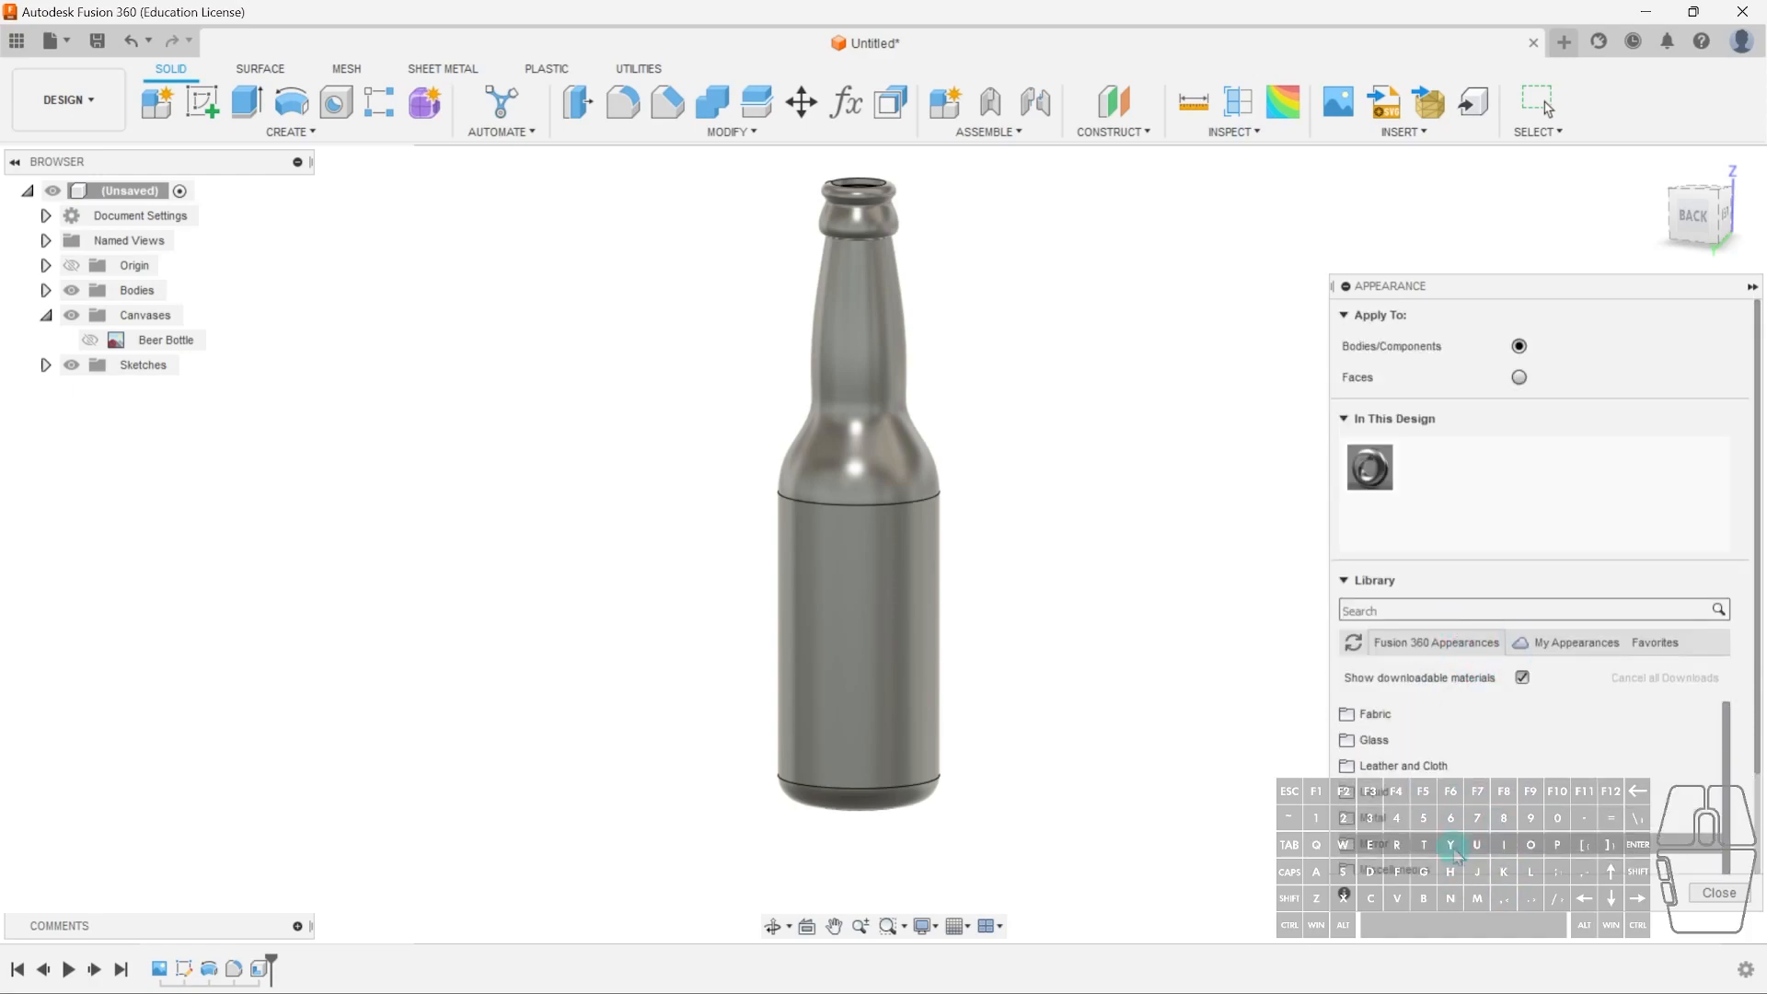
- Search the appearance library for glass, apply Glass (Clear) to the bottle body, and close the appearance settings
left_click(1428, 610)
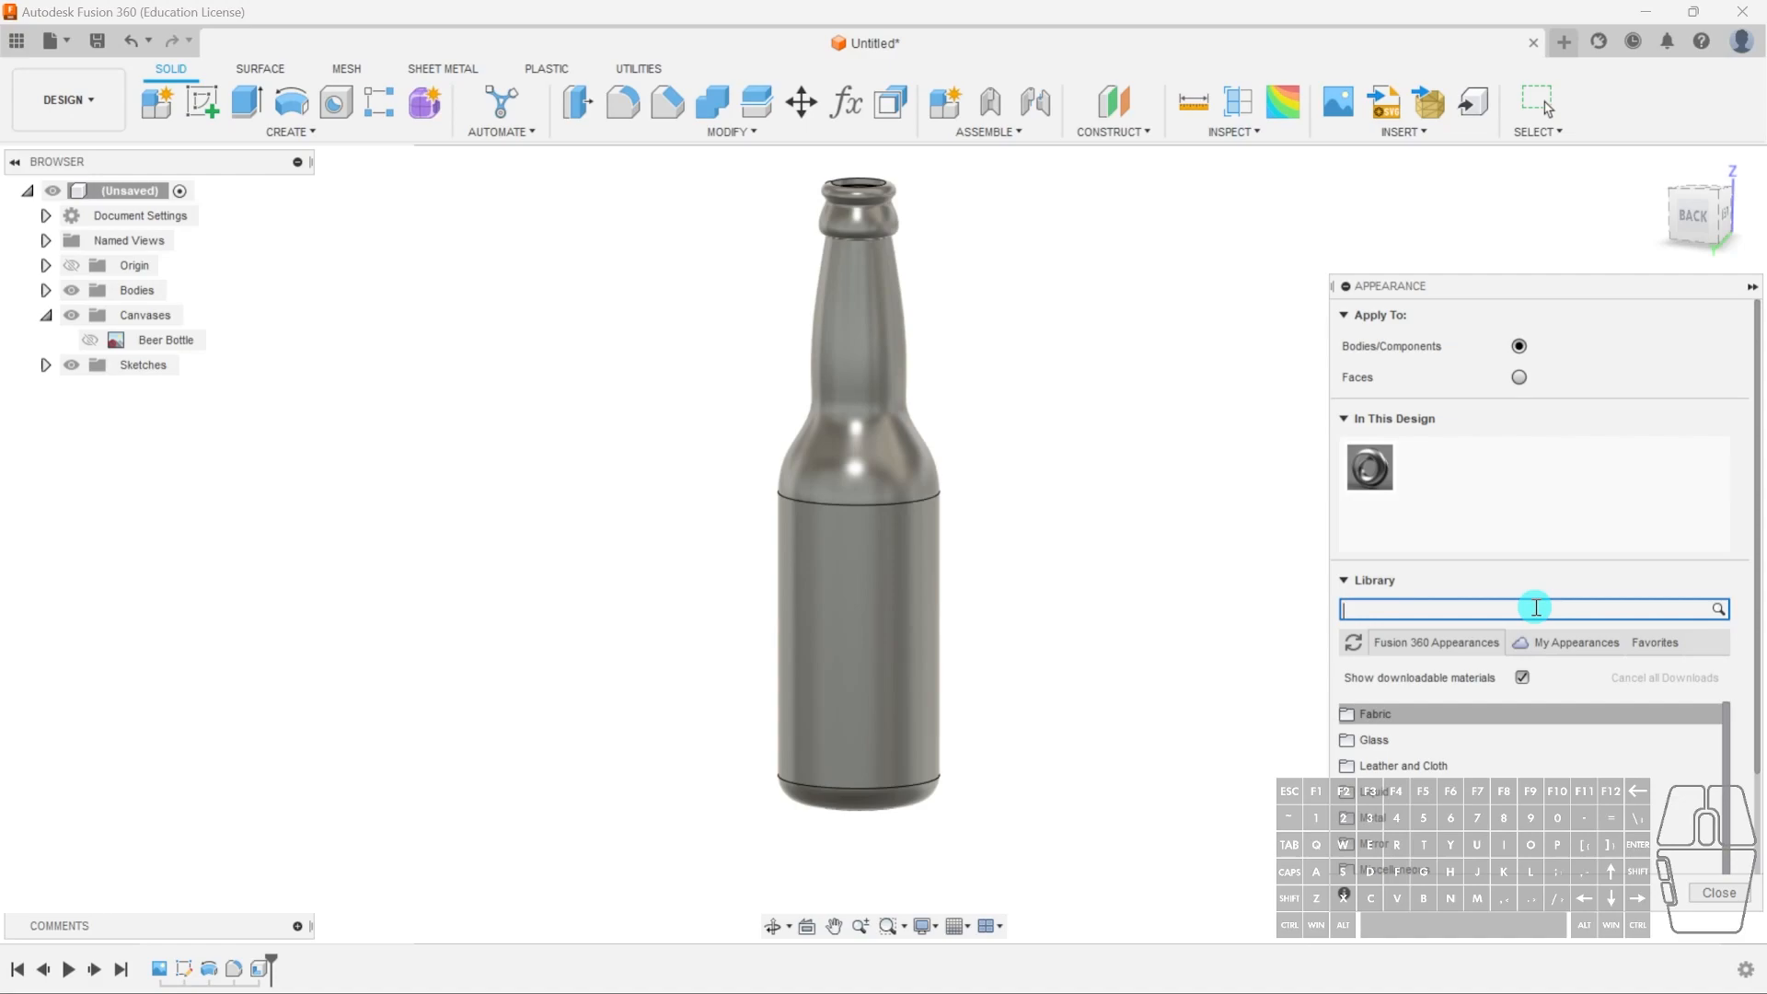
key("Return")
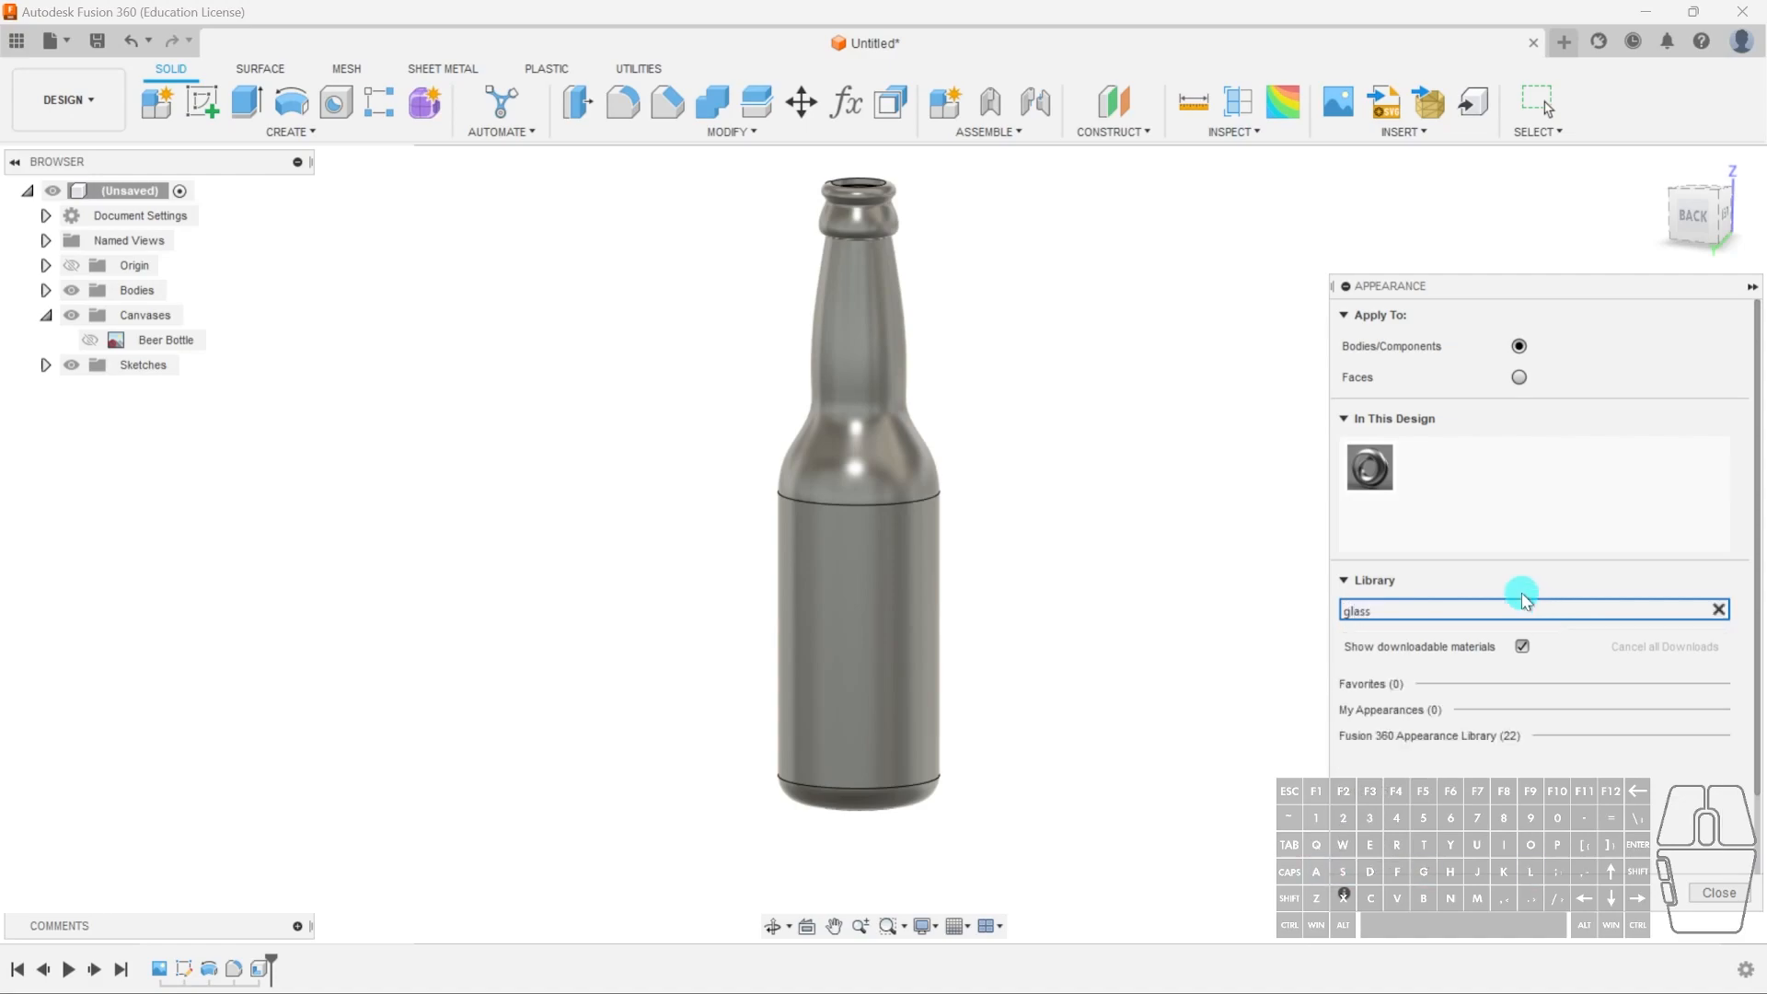
left_click(1411, 739)
scroll(1517, 463, "down", 2)
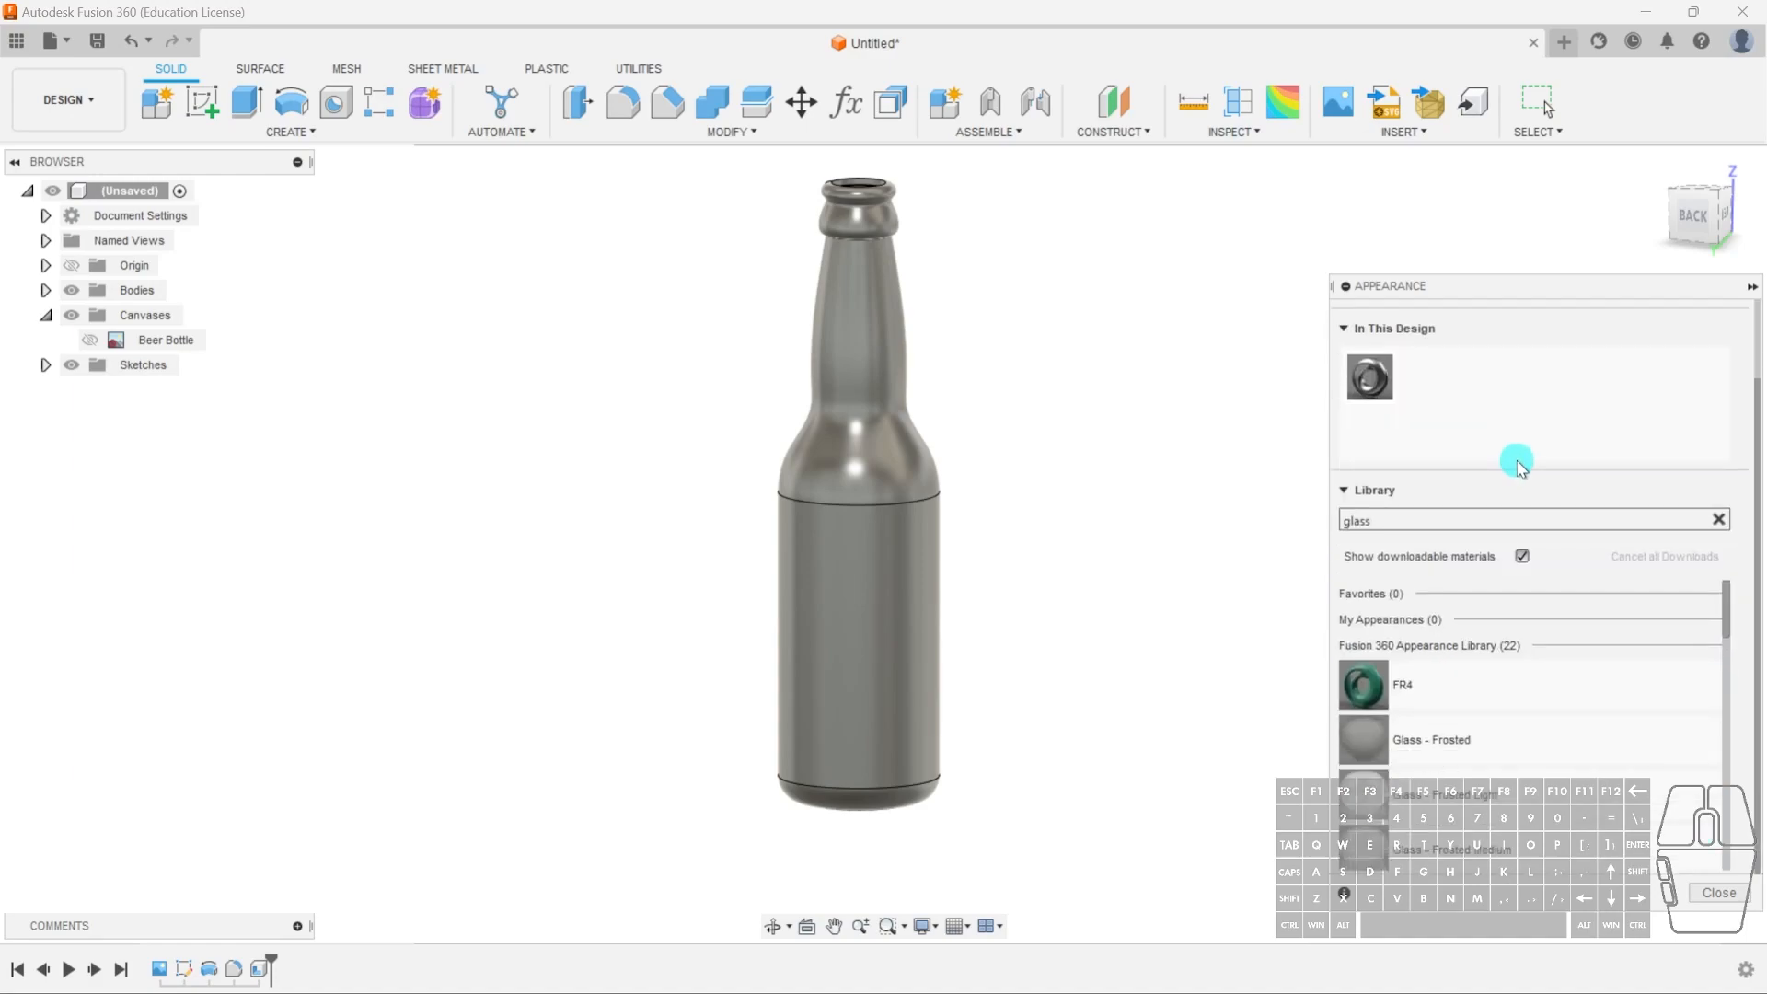
scroll(1486, 720, "down", 4)
scroll(1486, 720, "up", 2)
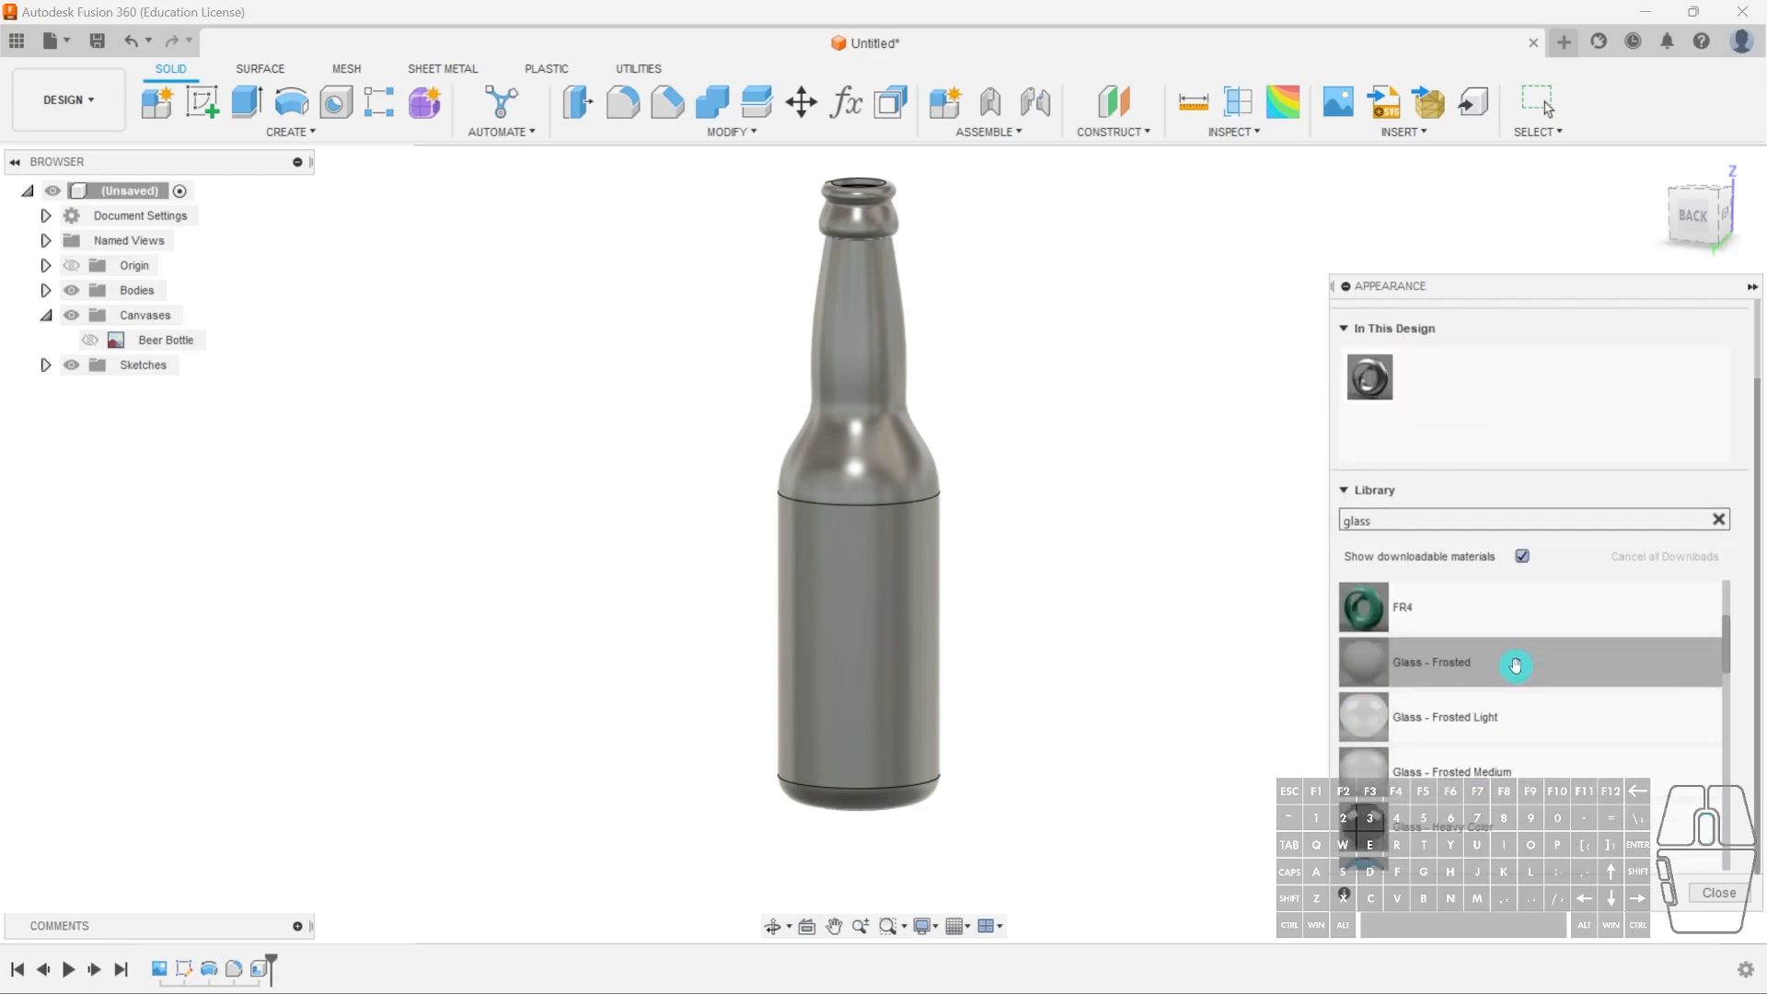
scroll(1563, 741, "down", 2)
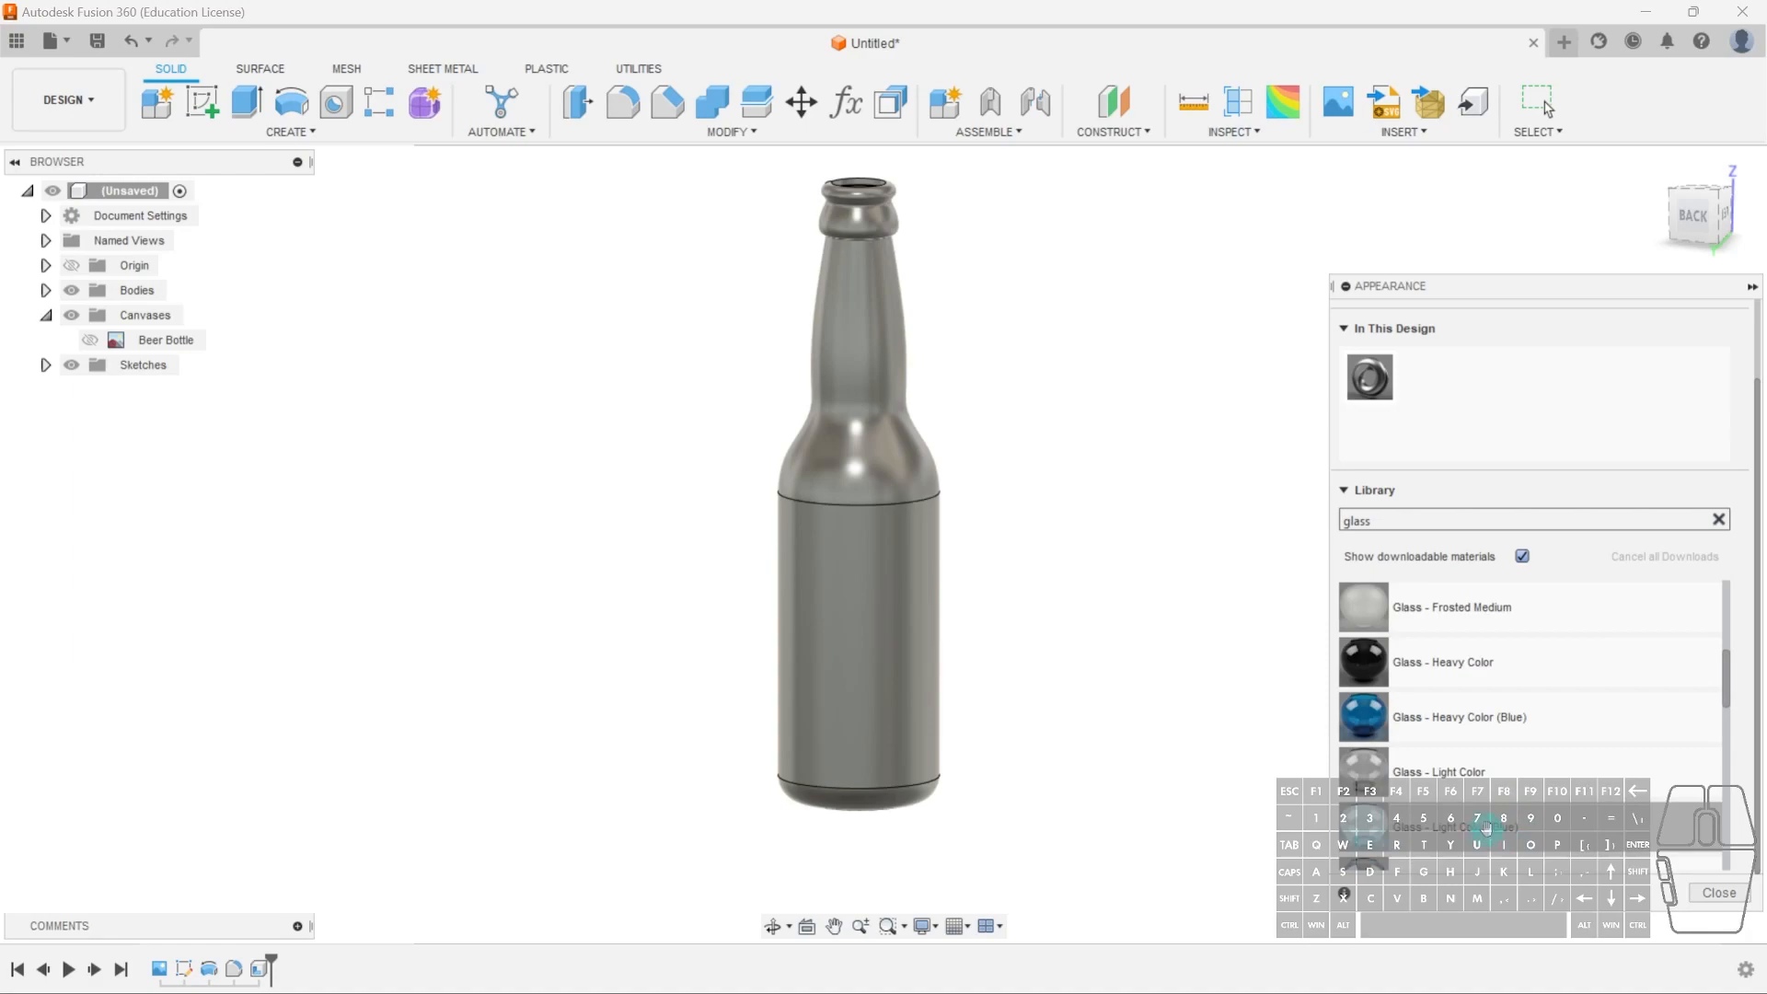
scroll(1558, 760, "down", 2)
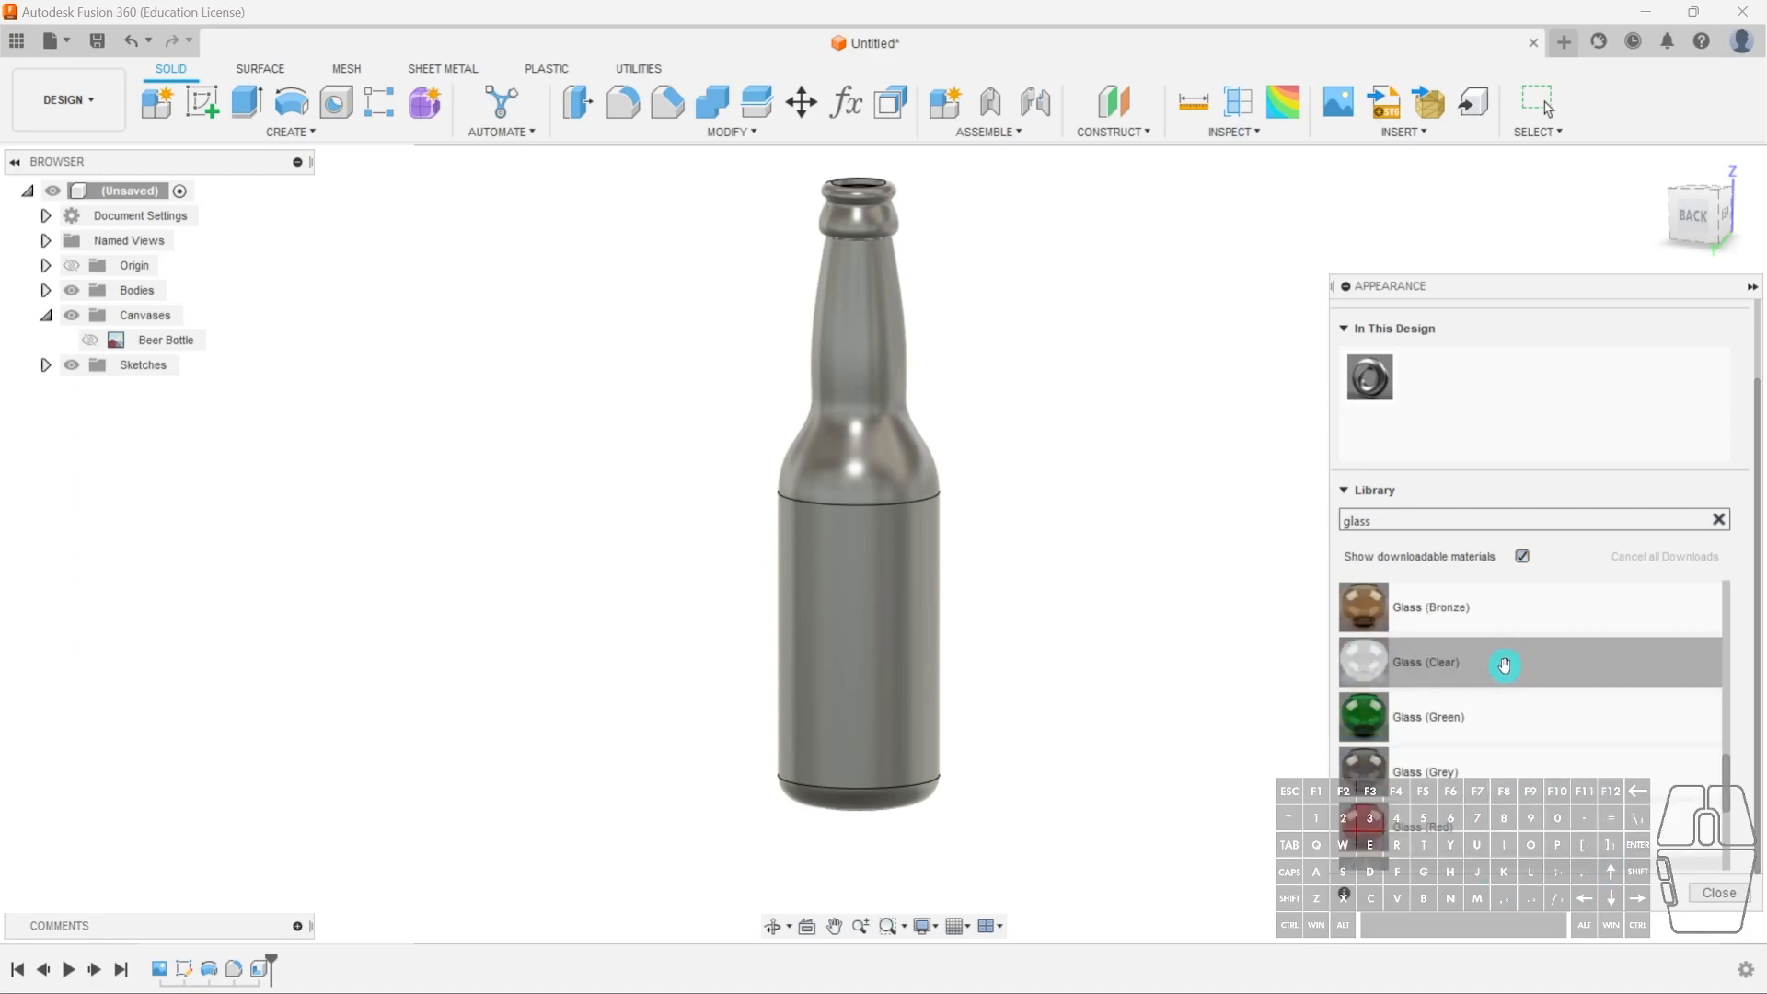
left_click_drag(1485, 667, 857, 481)
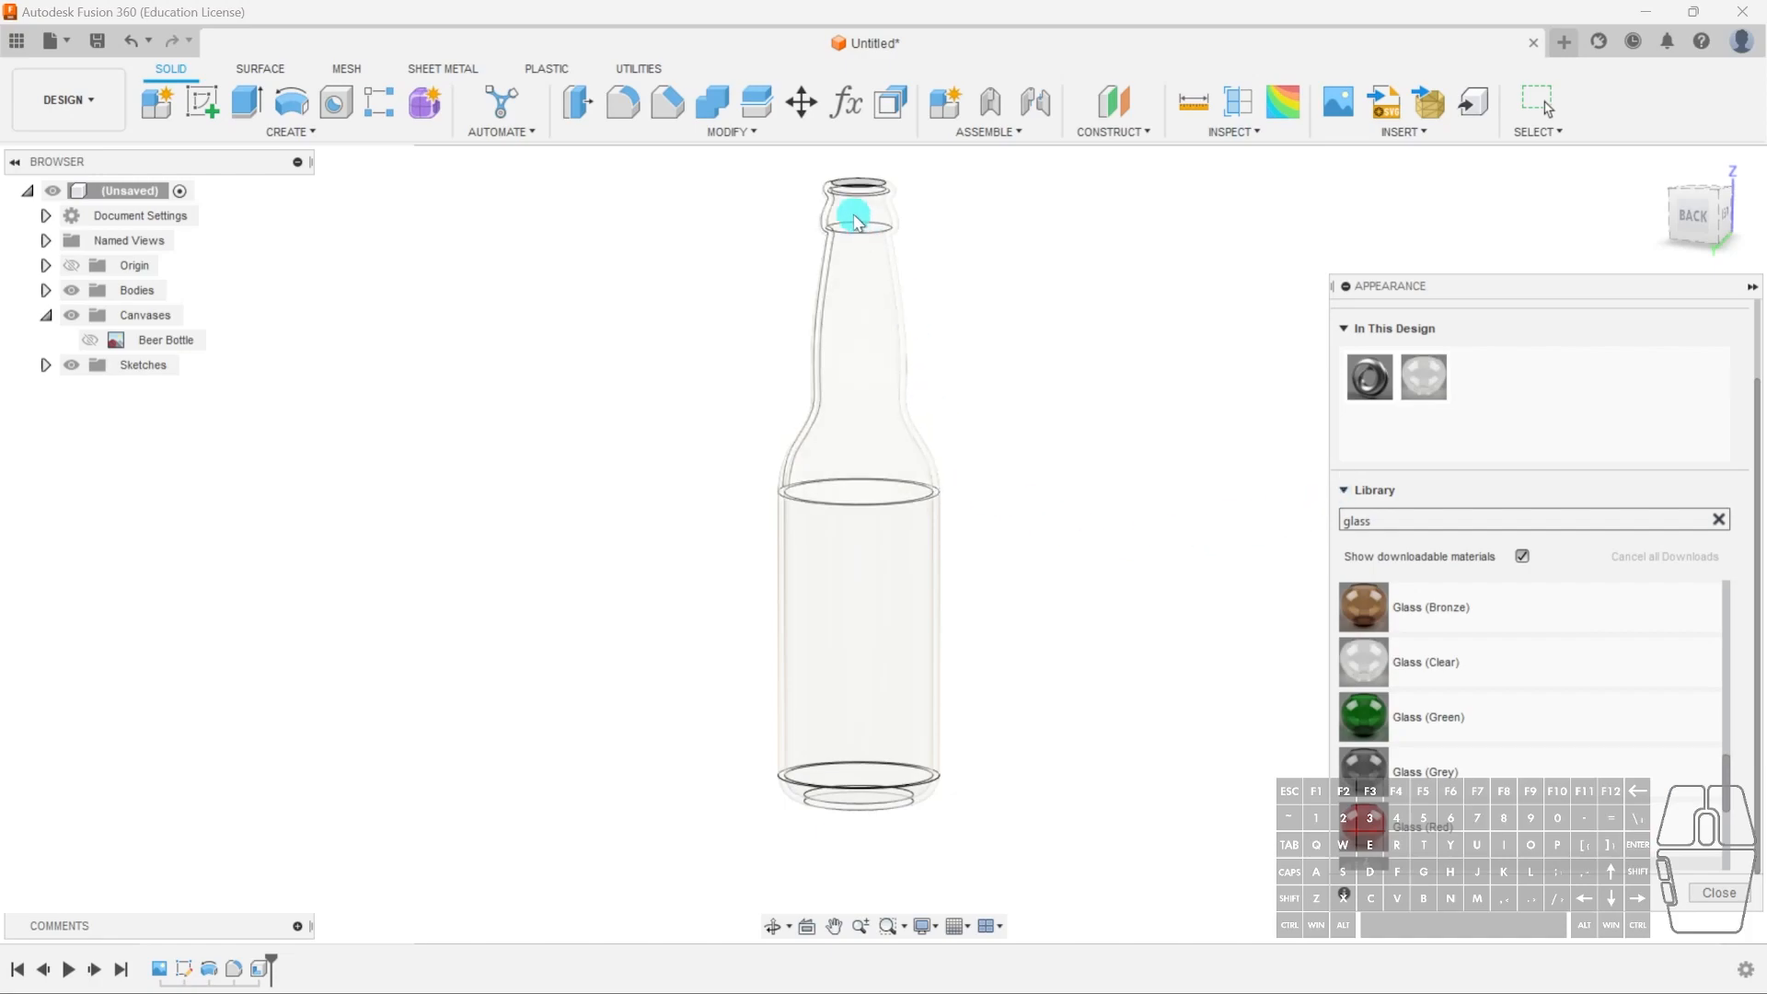
left_click(1719, 893)
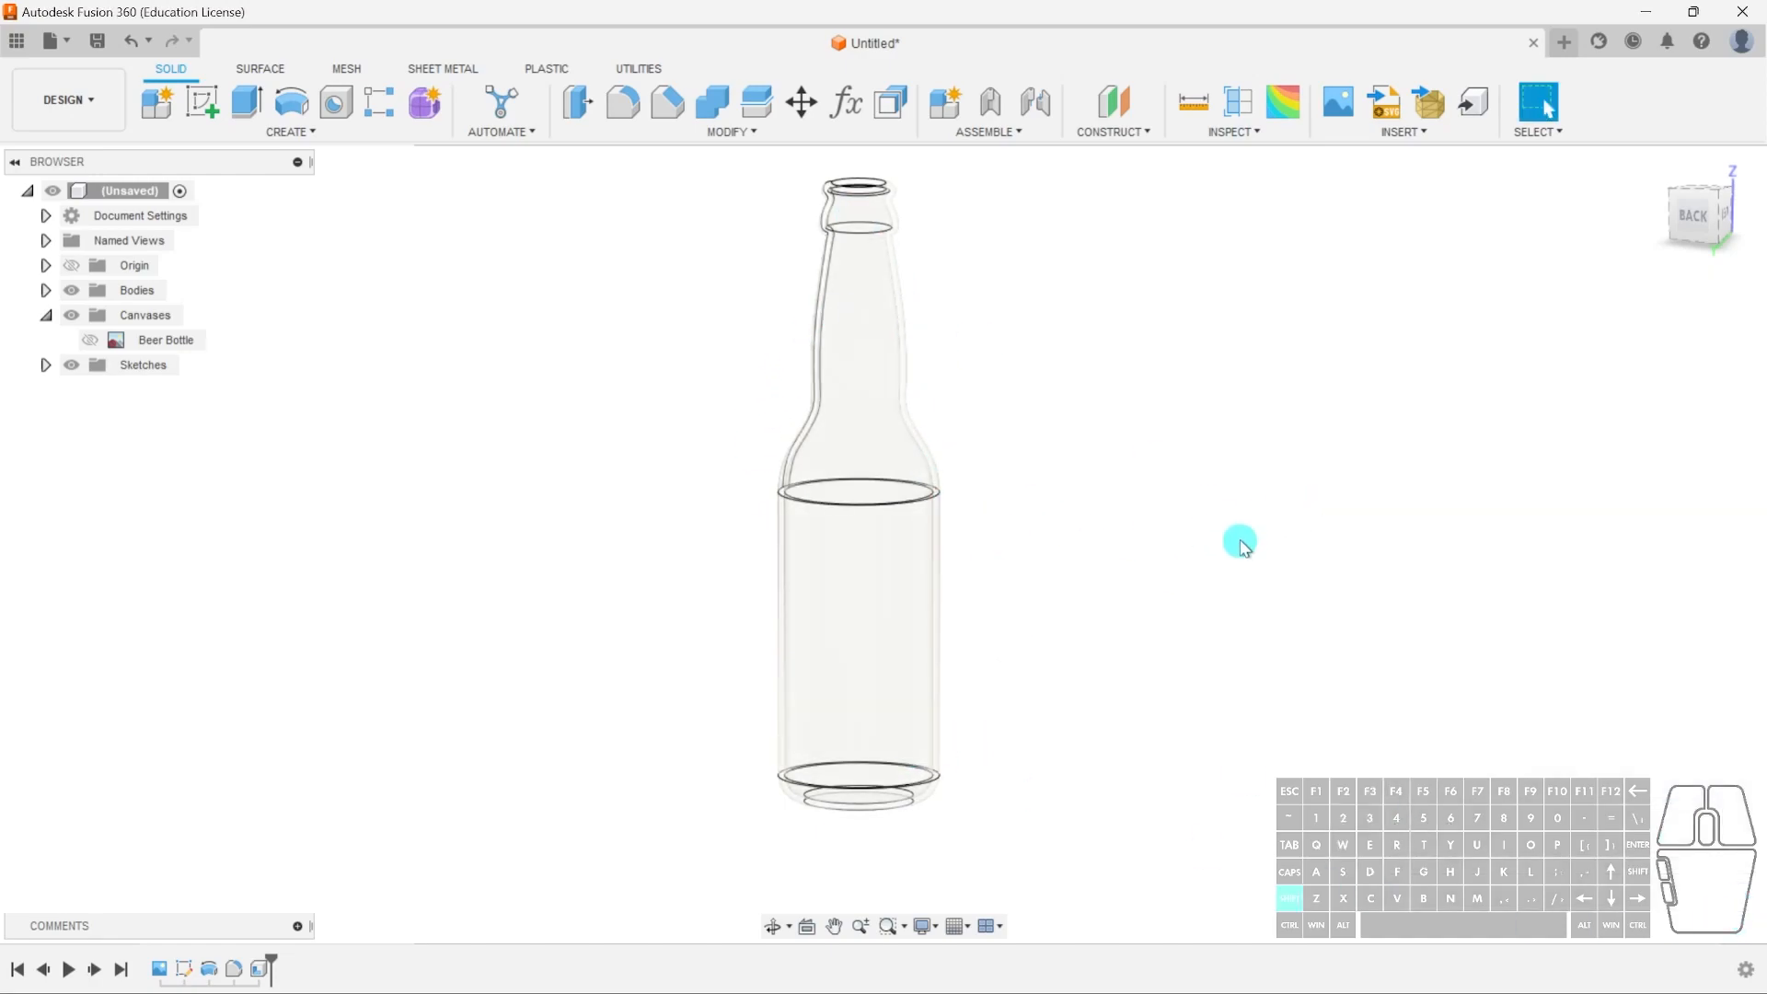
- Change the visual style to Shaded so the bottle is displayed without its edges
middle_click_drag(1239, 536, 1153, 655, "shift")
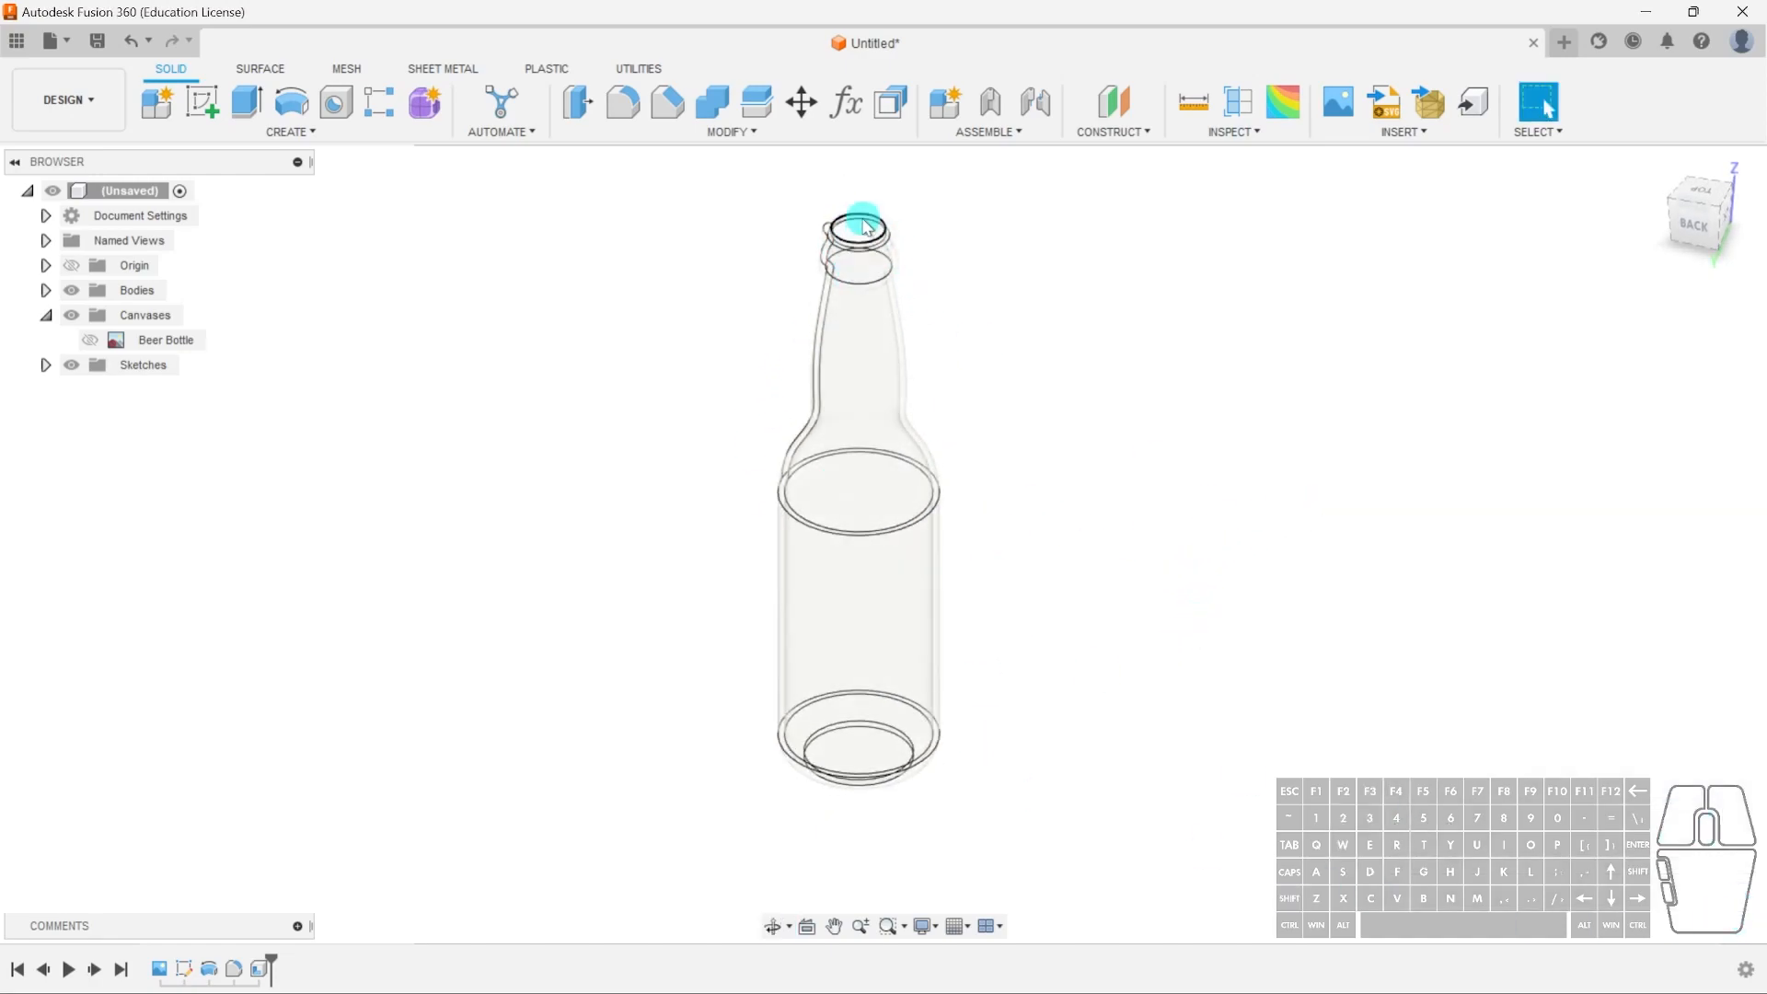
left_click(923, 926)
mouse_move(995, 762)
left_click(1236, 767)
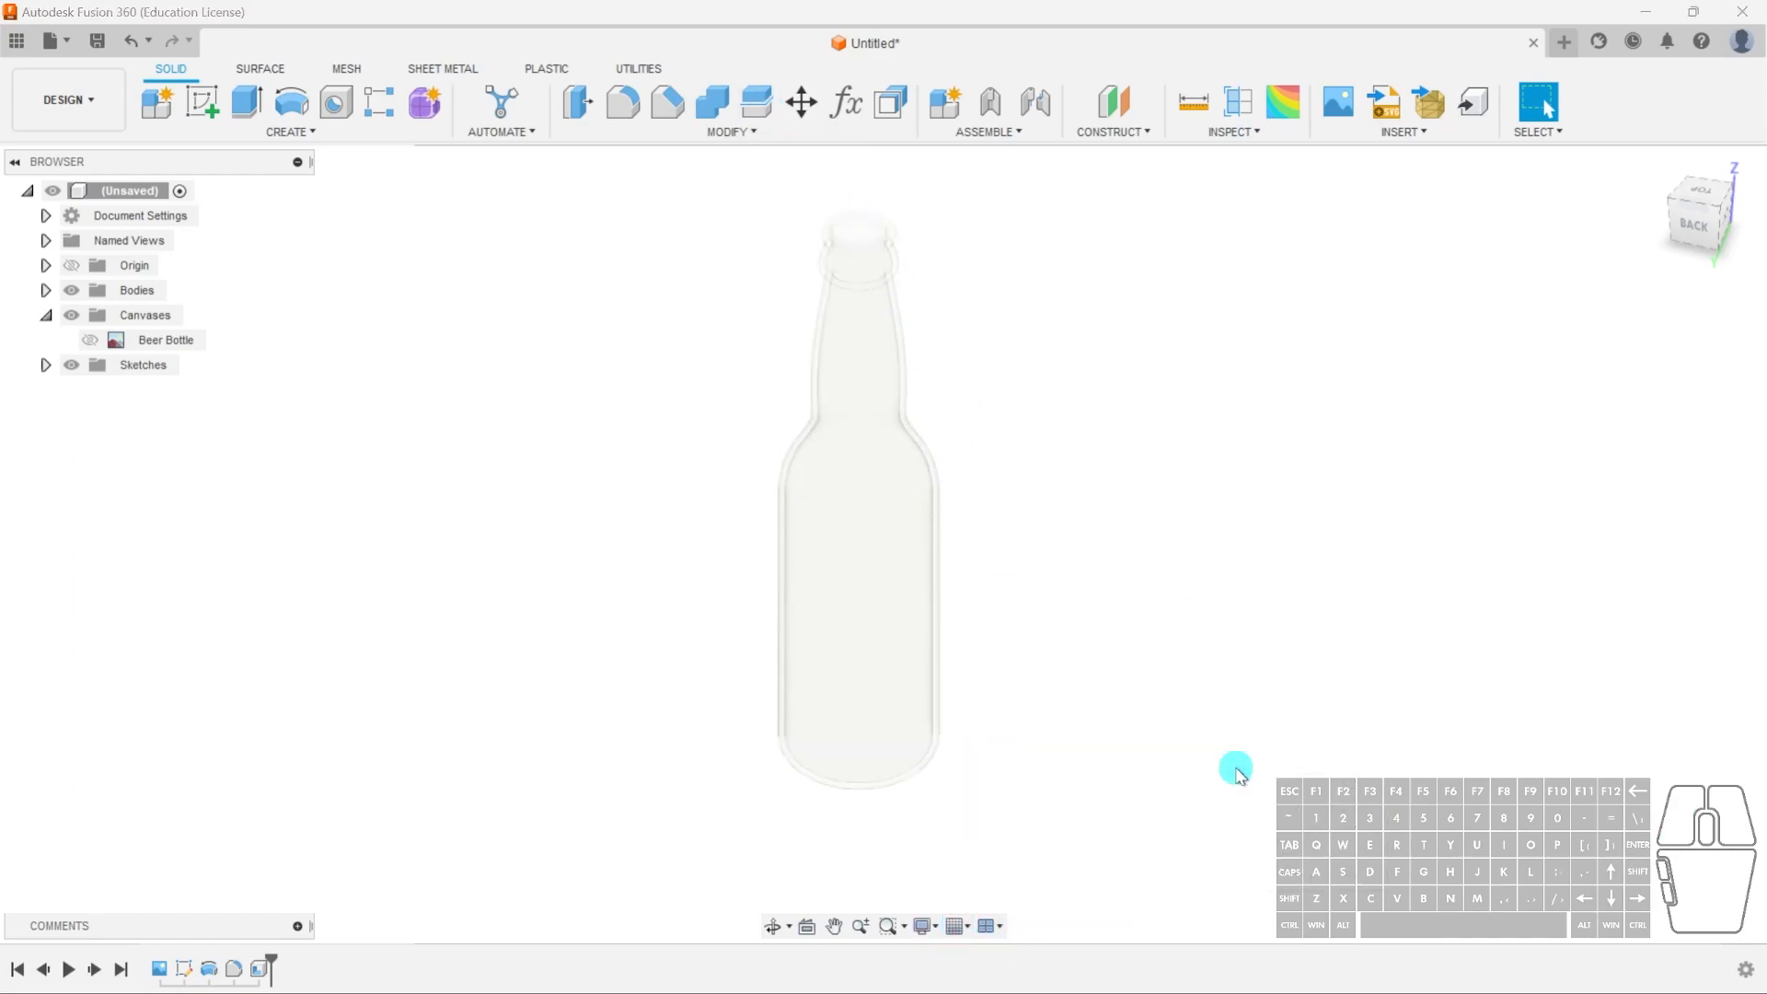
mouse_move(1037, 718)
middle_mouse_down("shift")
mouse_move(1190, 641)
mouse_move(1163, 378)
mouse_move(1156, 714)
mouse_move(1141, 708)
middle_mouse_up("shift")
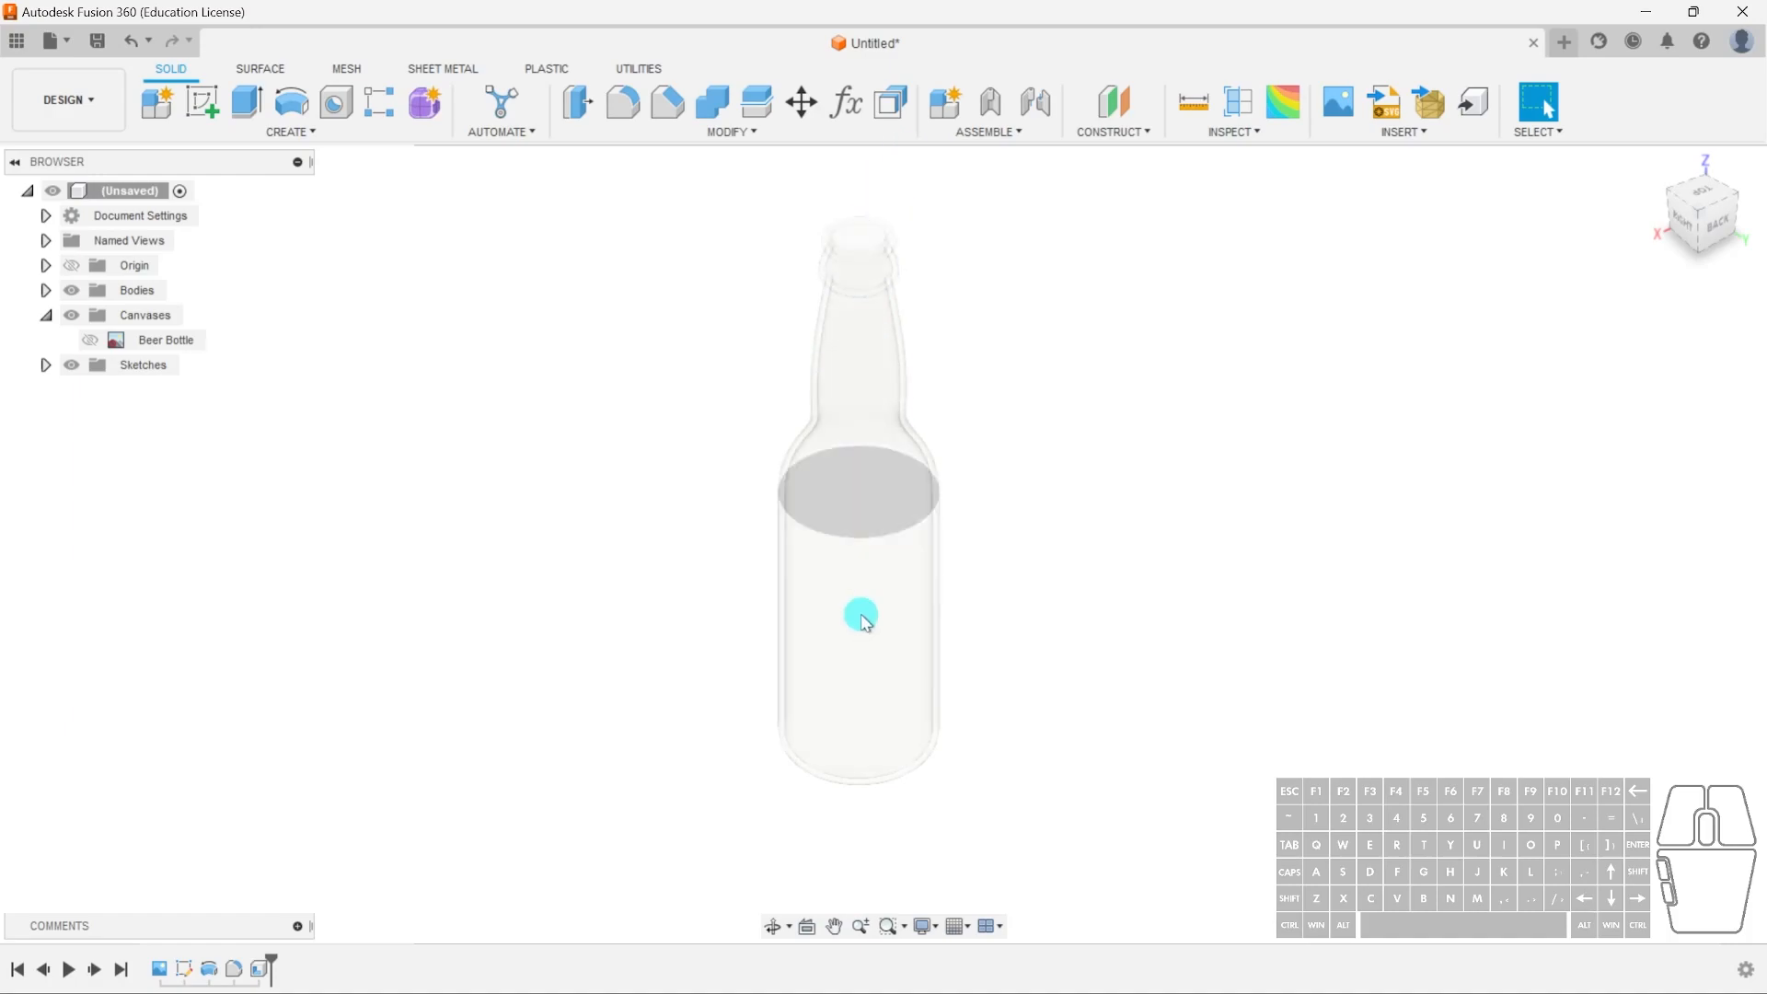
left_click(924, 926)
mouse_move(997, 764)
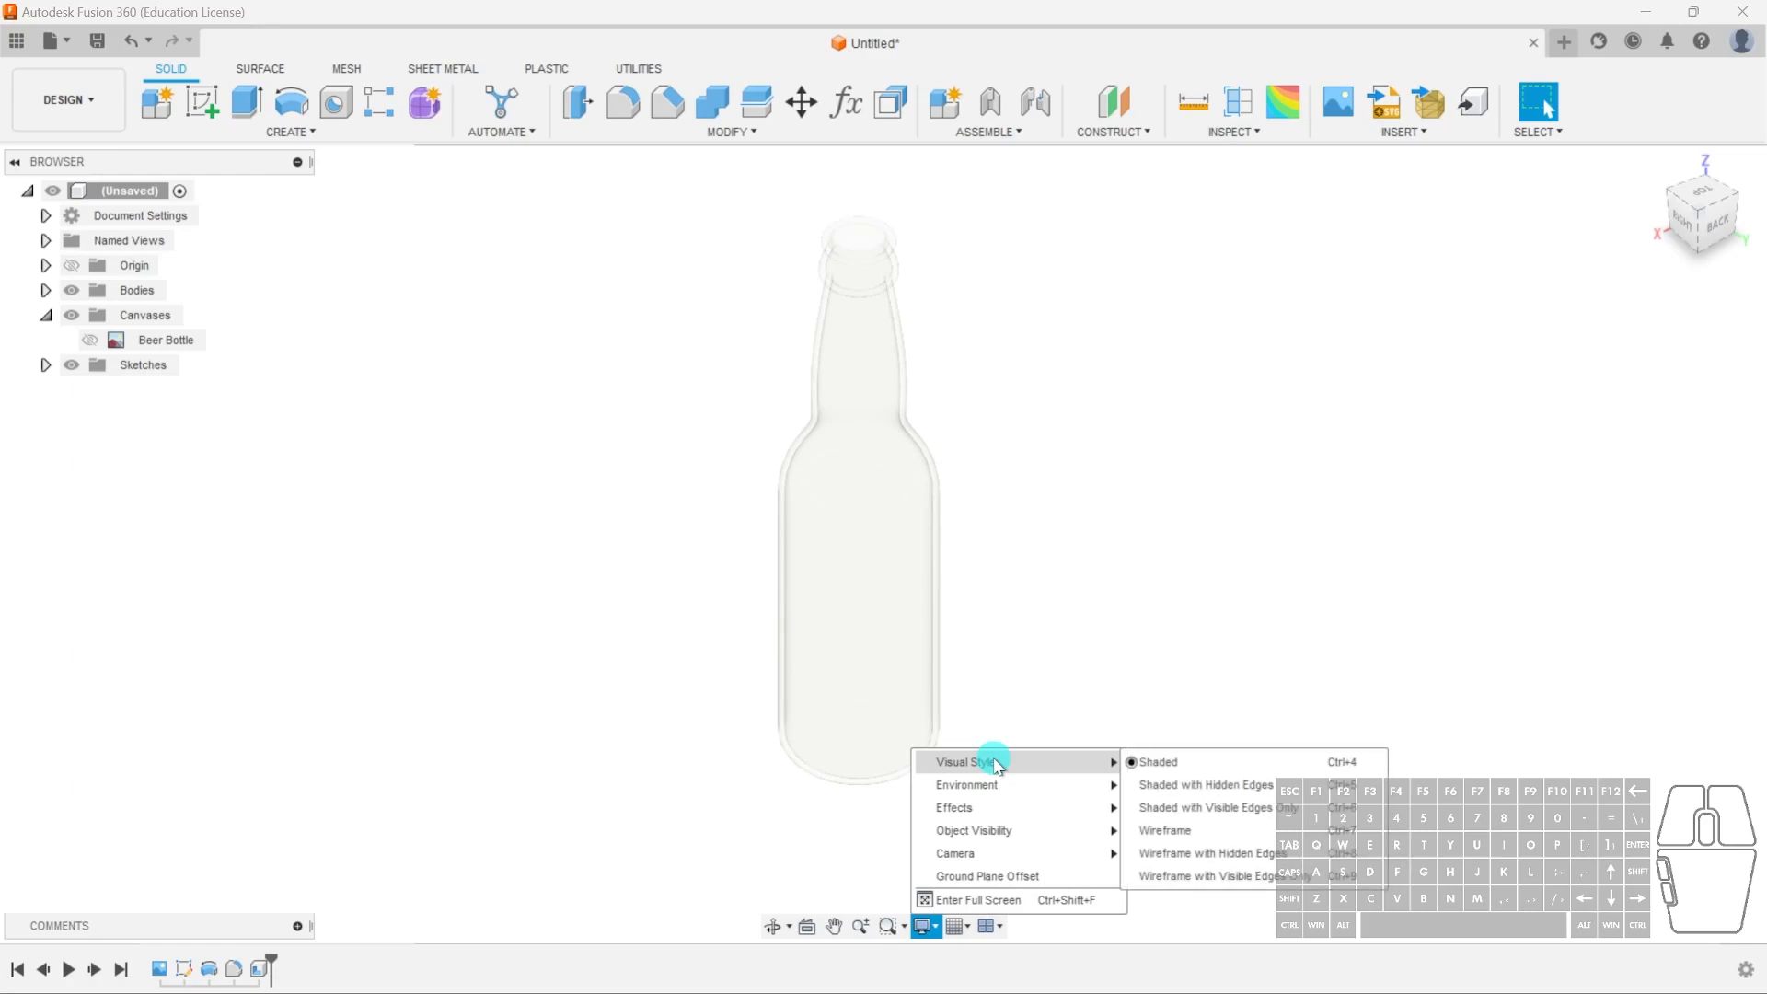
left_click(180, 386)
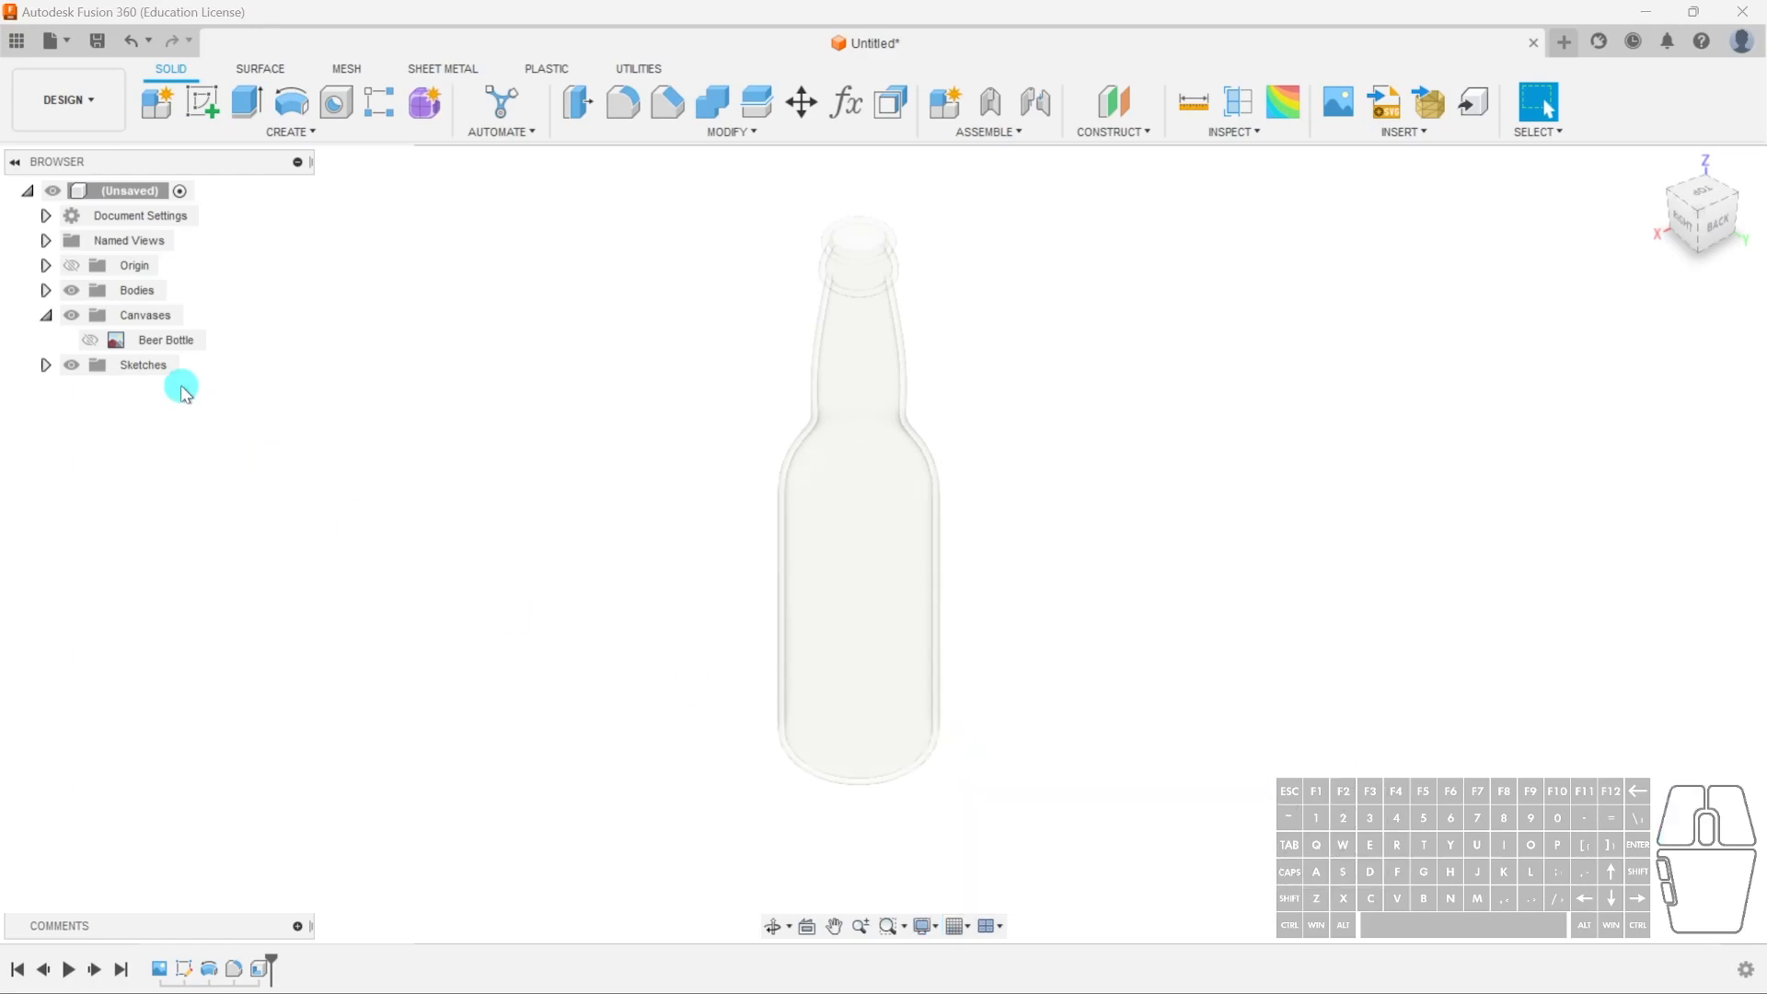
- Preview the clear glass bottle in the Render workspace and return to the Design workspace
left_click(92, 110)
left_click(81, 241)
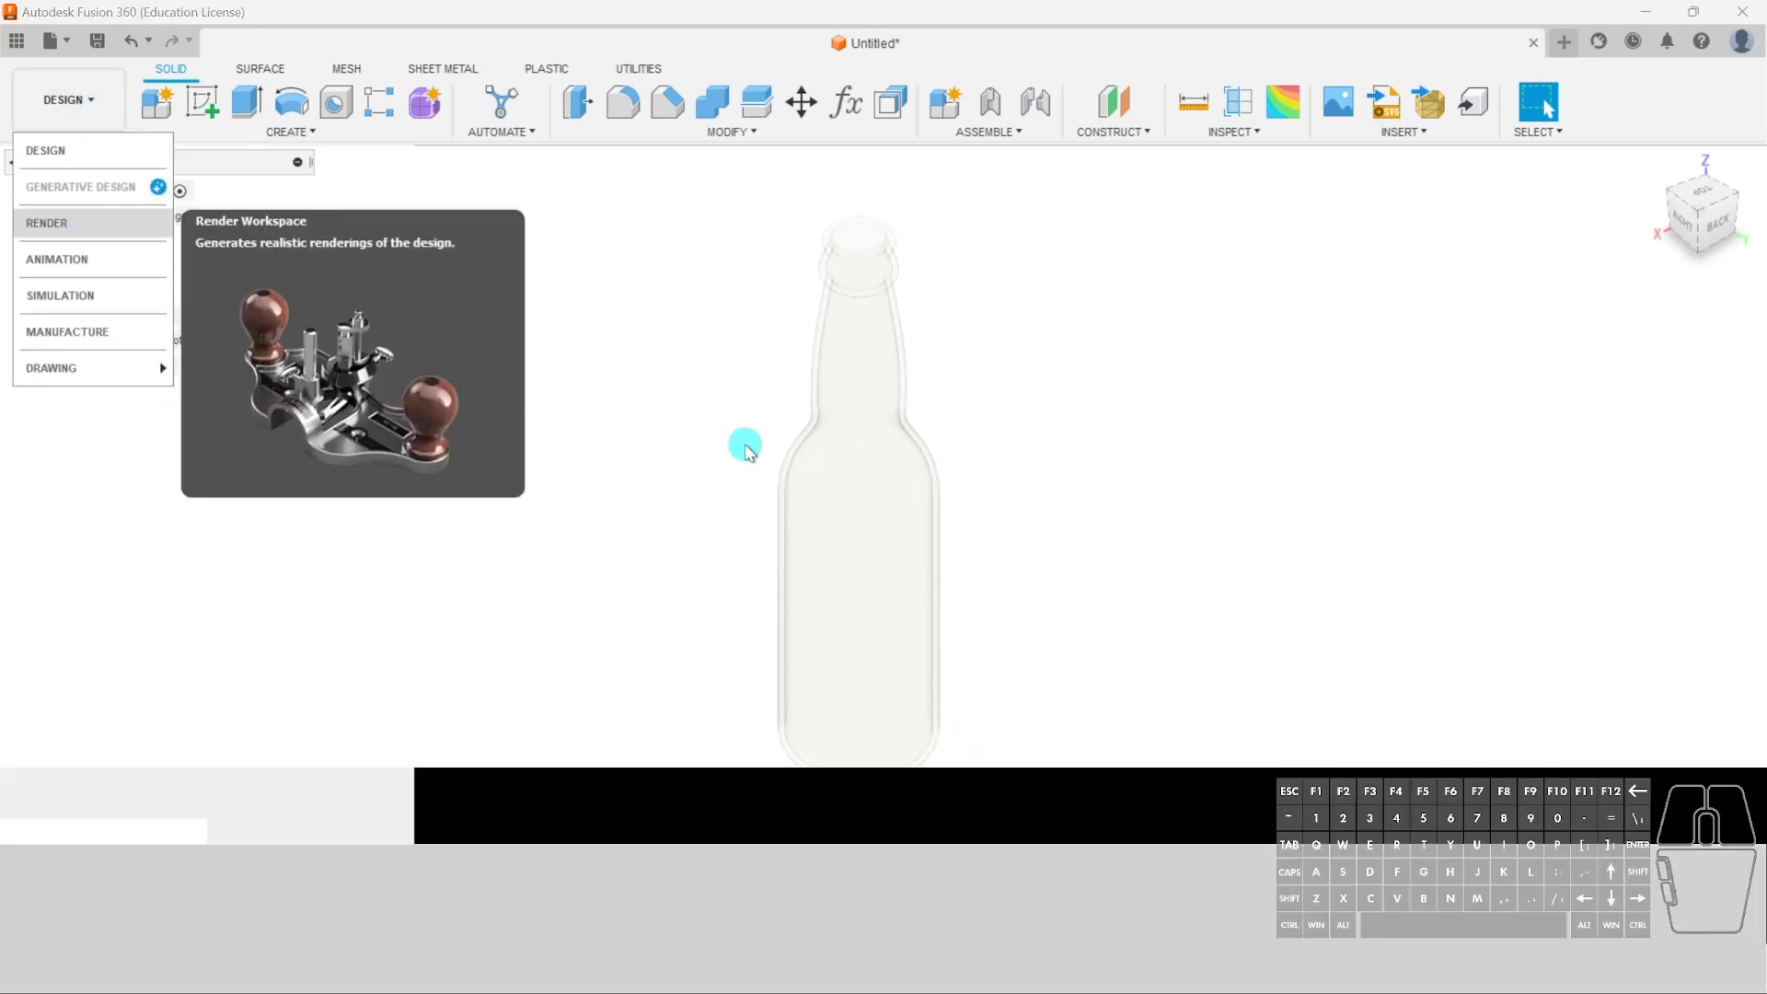
scroll(861, 529, "up", 4)
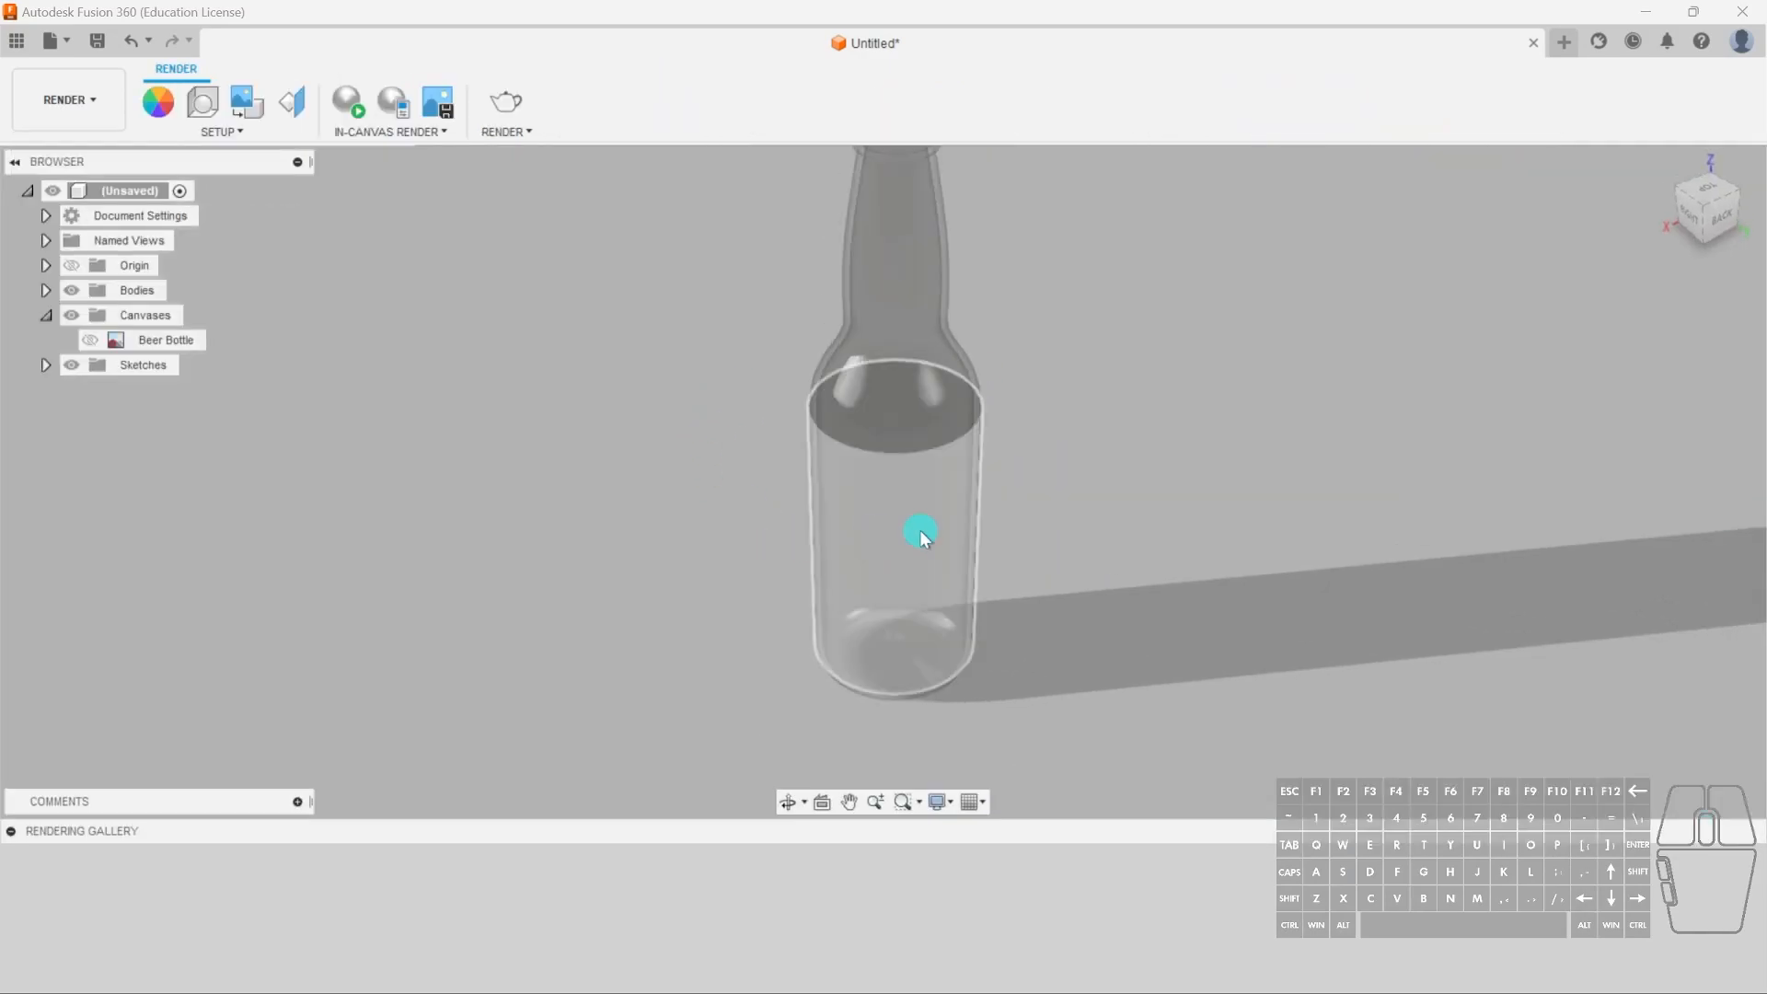
scroll(1023, 515, "down", 1)
mouse_move(1118, 522)
middle_mouse_down("shift")
mouse_move(1096, 478)
mouse_move(1035, 563)
mouse_move(1057, 540)
mouse_move(1002, 560)
mouse_move(748, 557)
mouse_move(1086, 550)
mouse_move(1089, 518)
middle_mouse_up("shift")
left_click(69, 99)
left_click(92, 150)
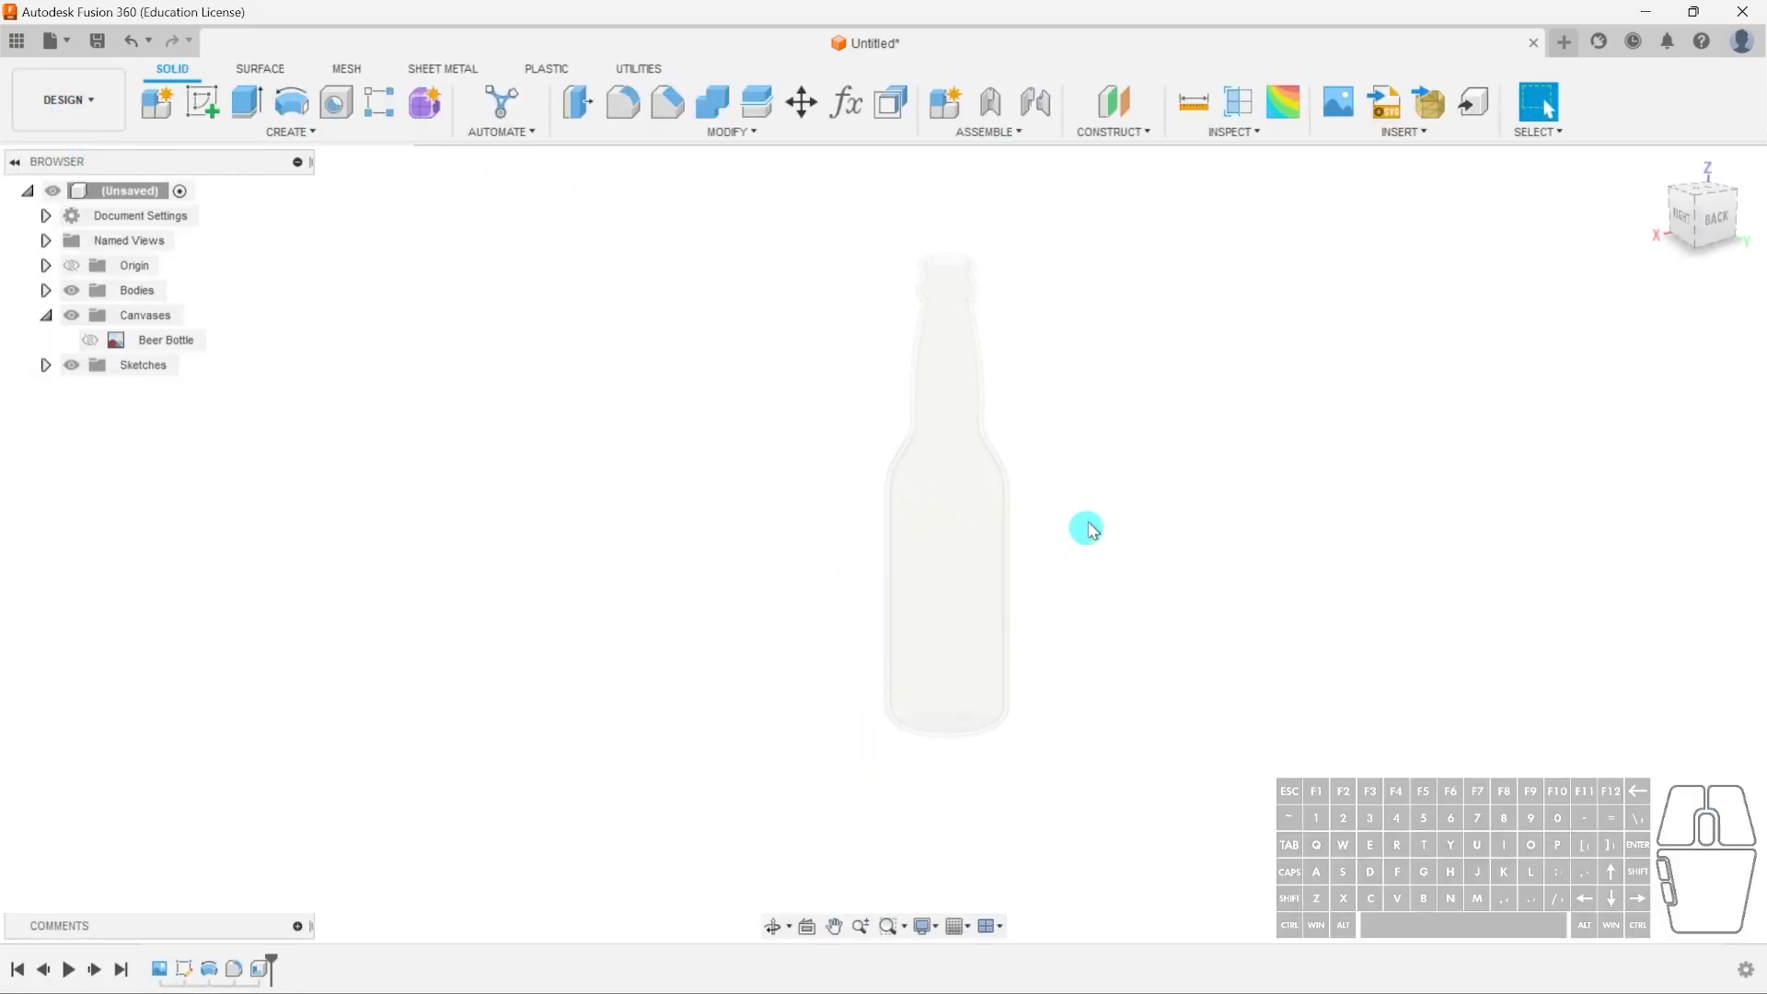
- Search the appearance library for red and apply Aluminum - Anodized Rough (Red) to the whole bottle body
middle_click_drag(1160, 564, 1056, 619)
key("a")
left_click(1448, 611)
type("red")
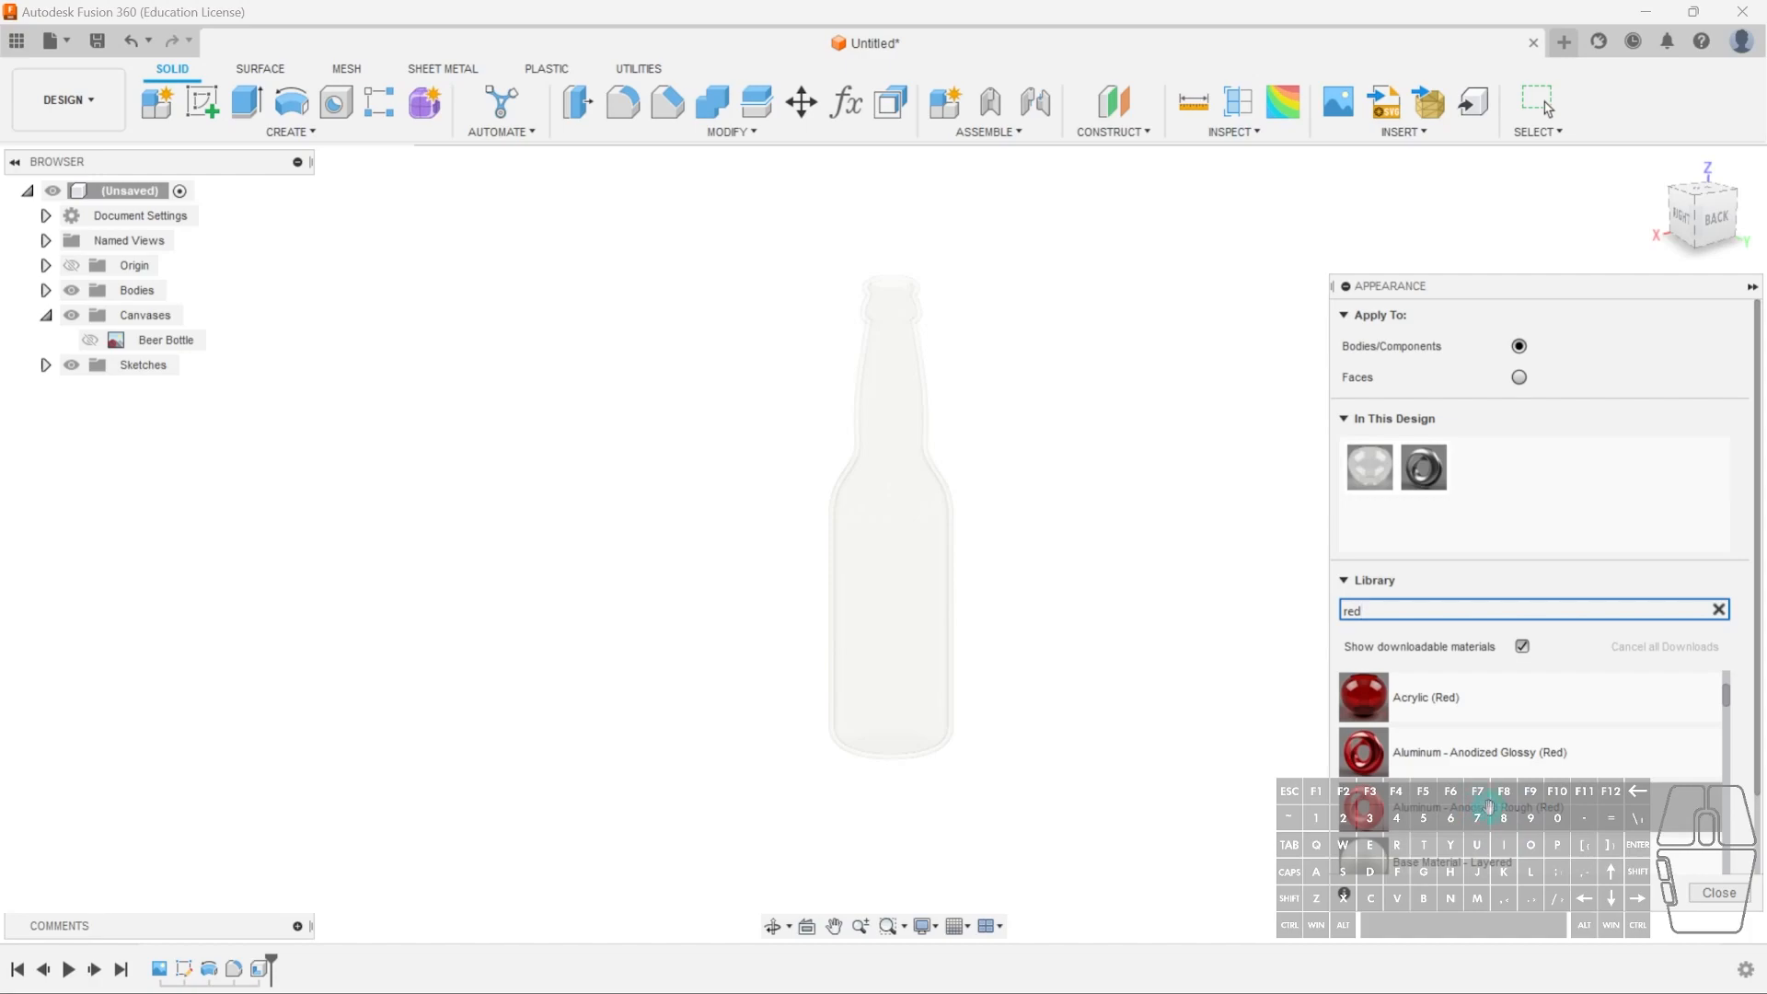
left_click_drag(1488, 807, 947, 620)
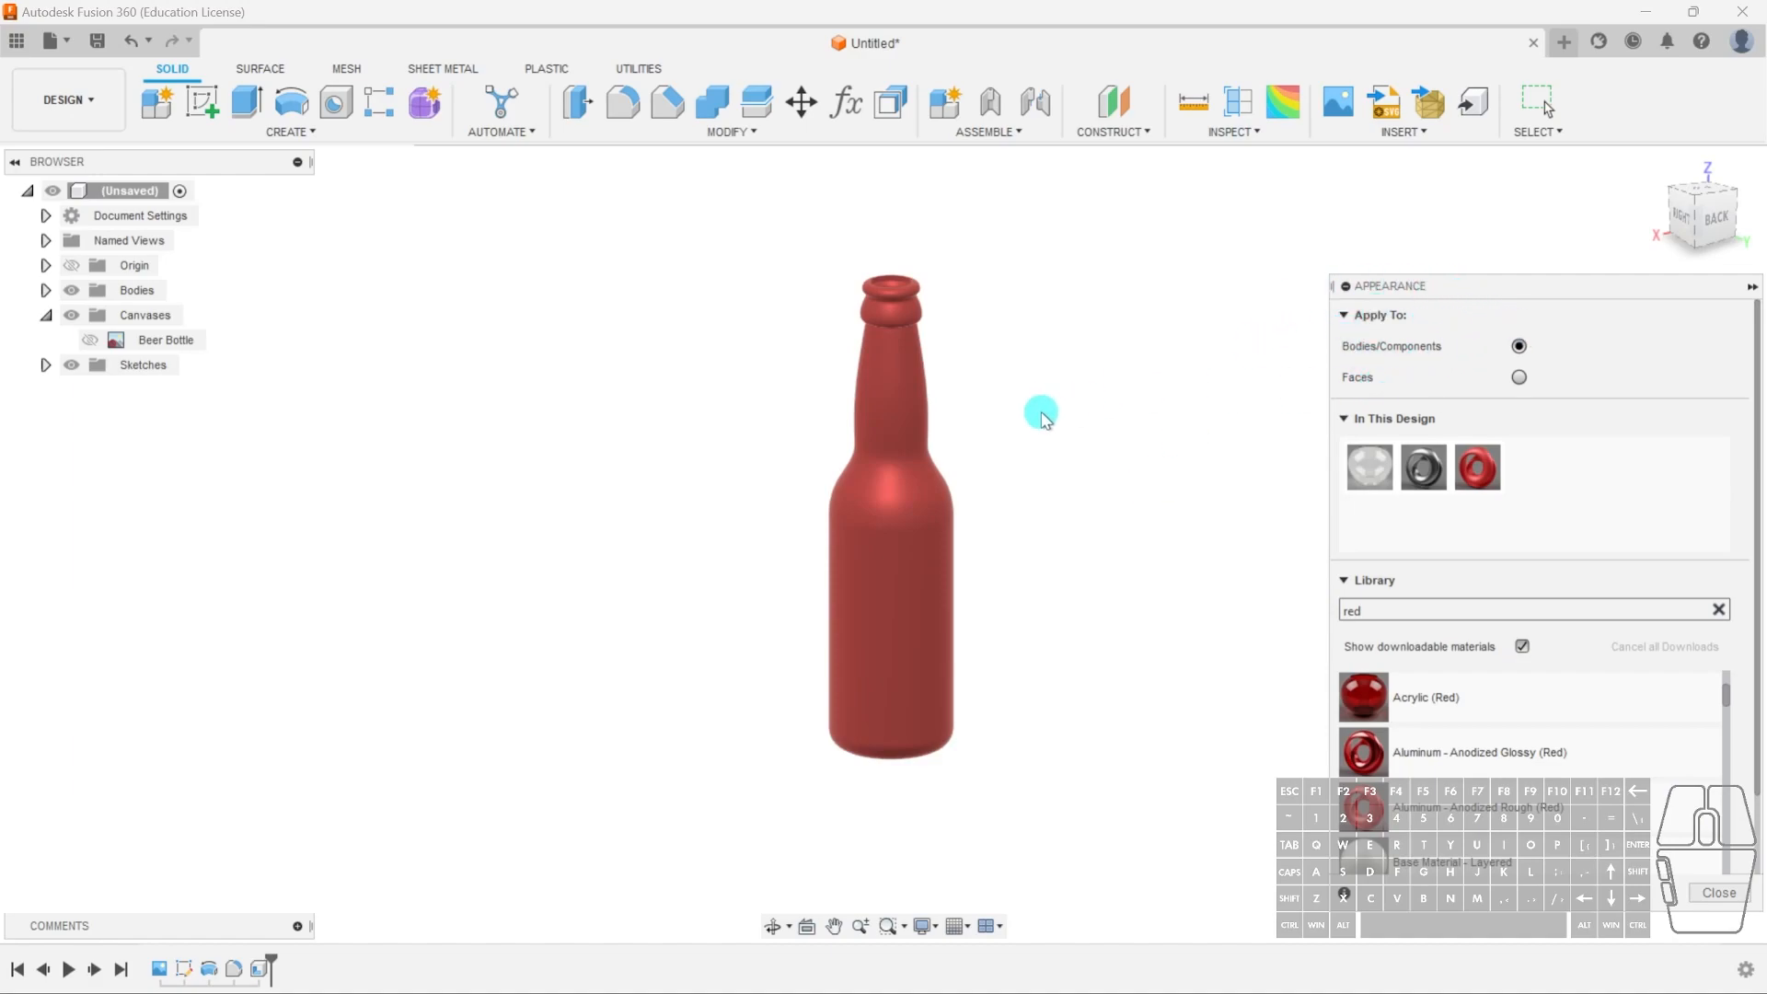
- Reapply the clear glass to the bottle body, and apply the red anodized aluminum only to the straight cylindrical outer face
left_click(915, 577)
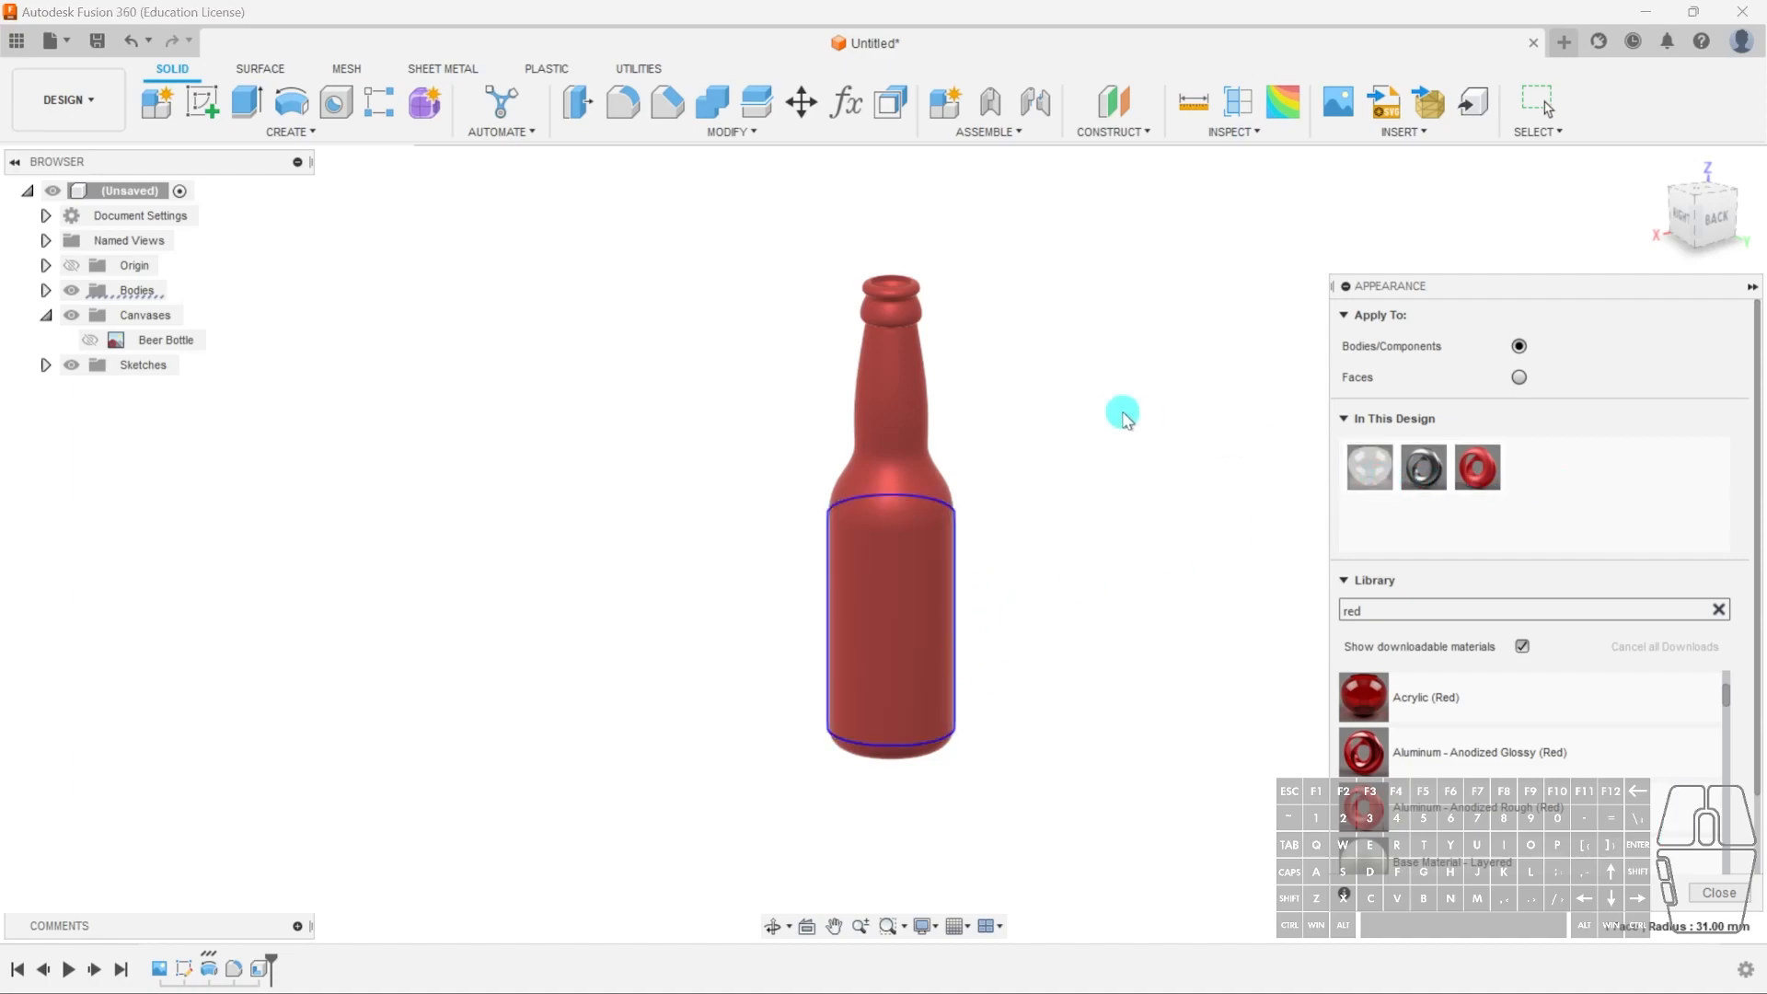
left_click_drag(1369, 467, 872, 412)
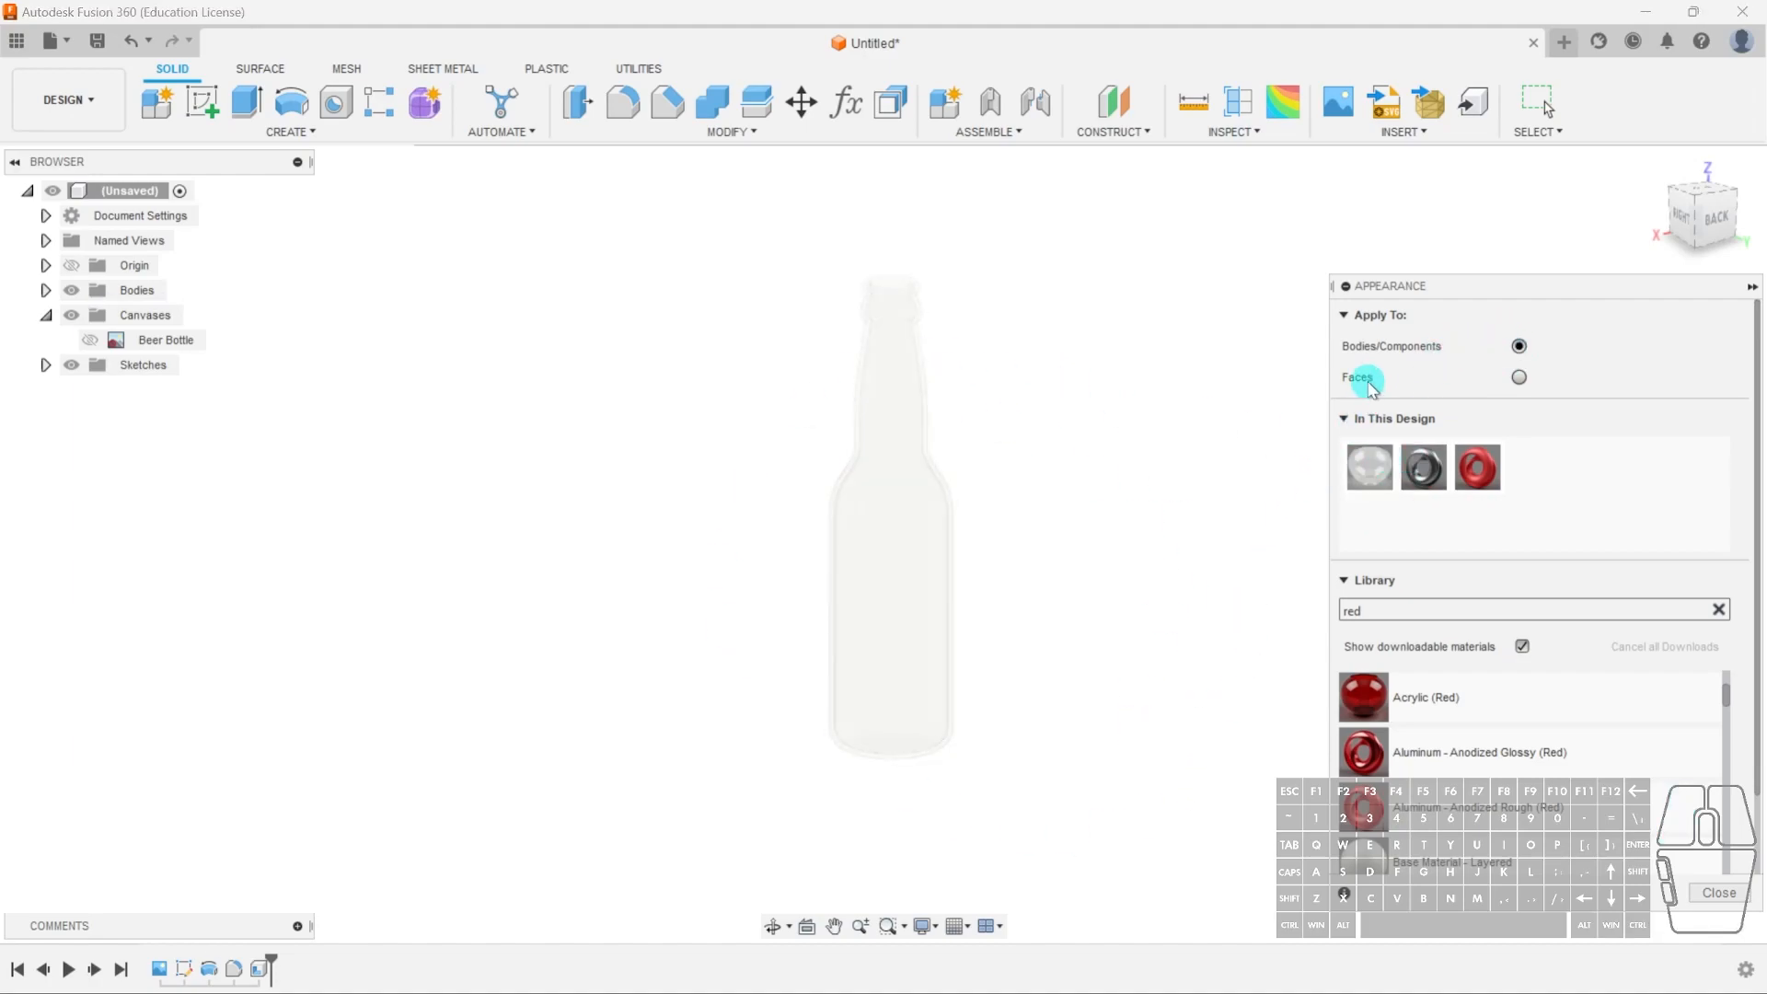
left_click(1517, 379)
left_click(886, 626)
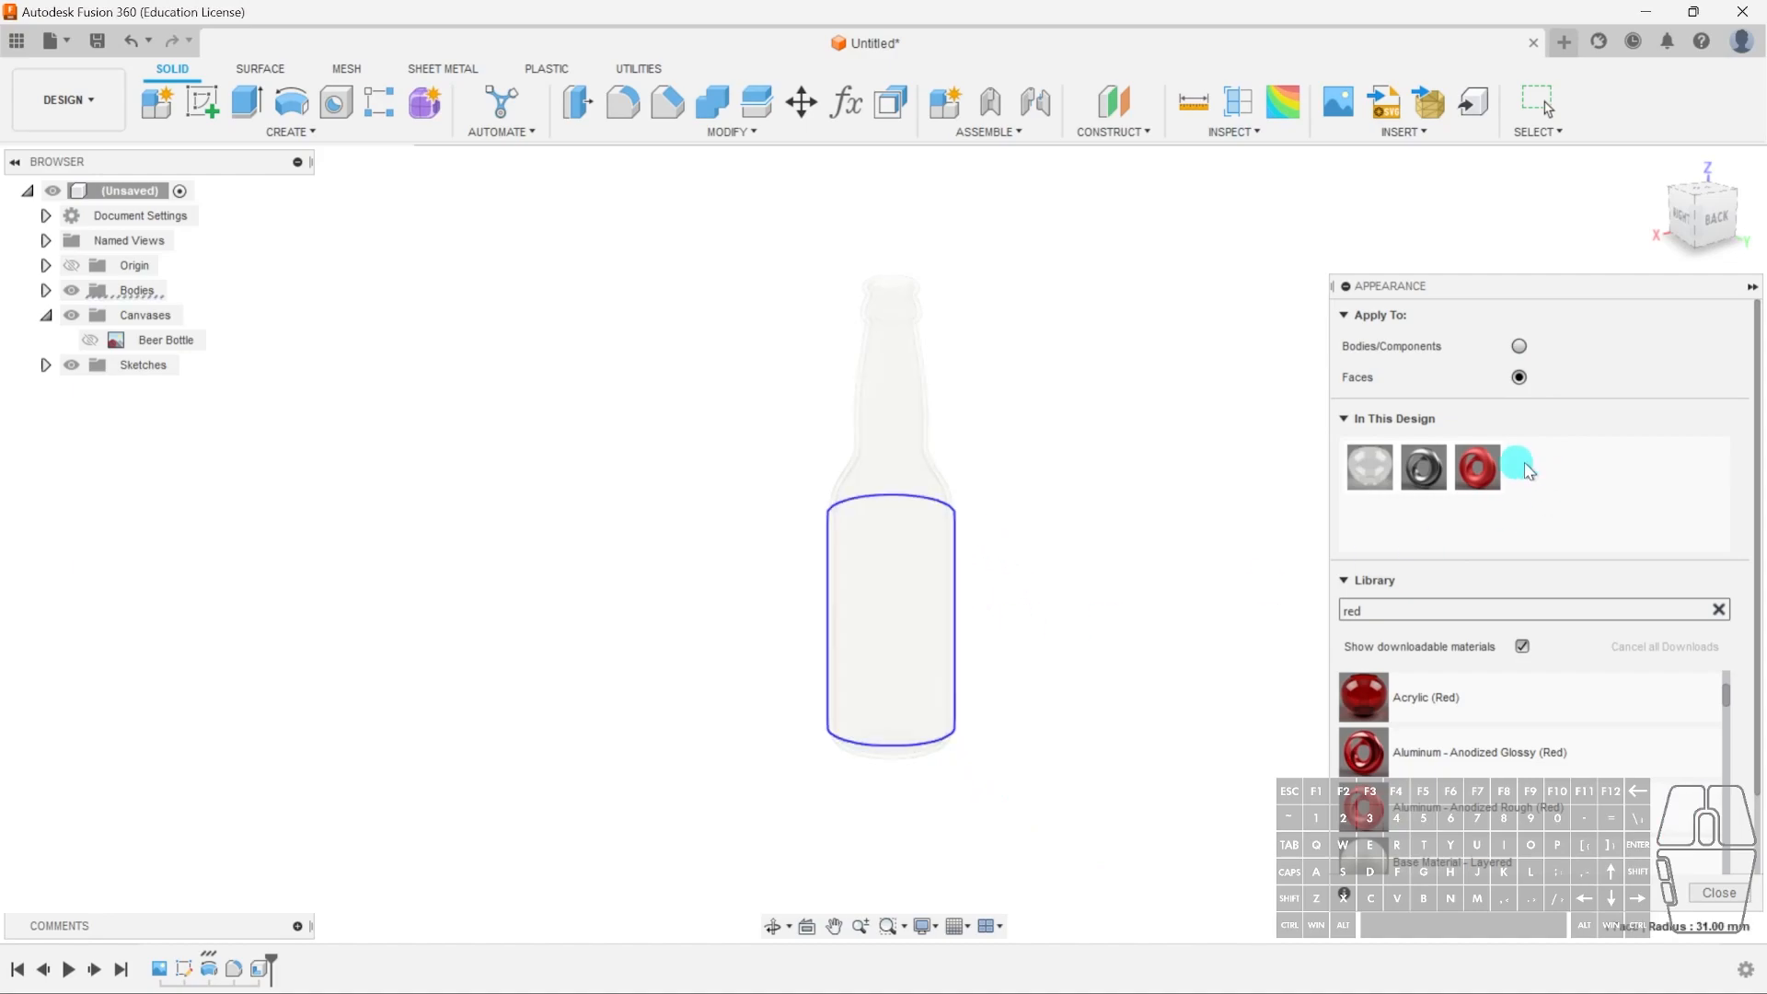
left_click_drag(1478, 467, 935, 600)
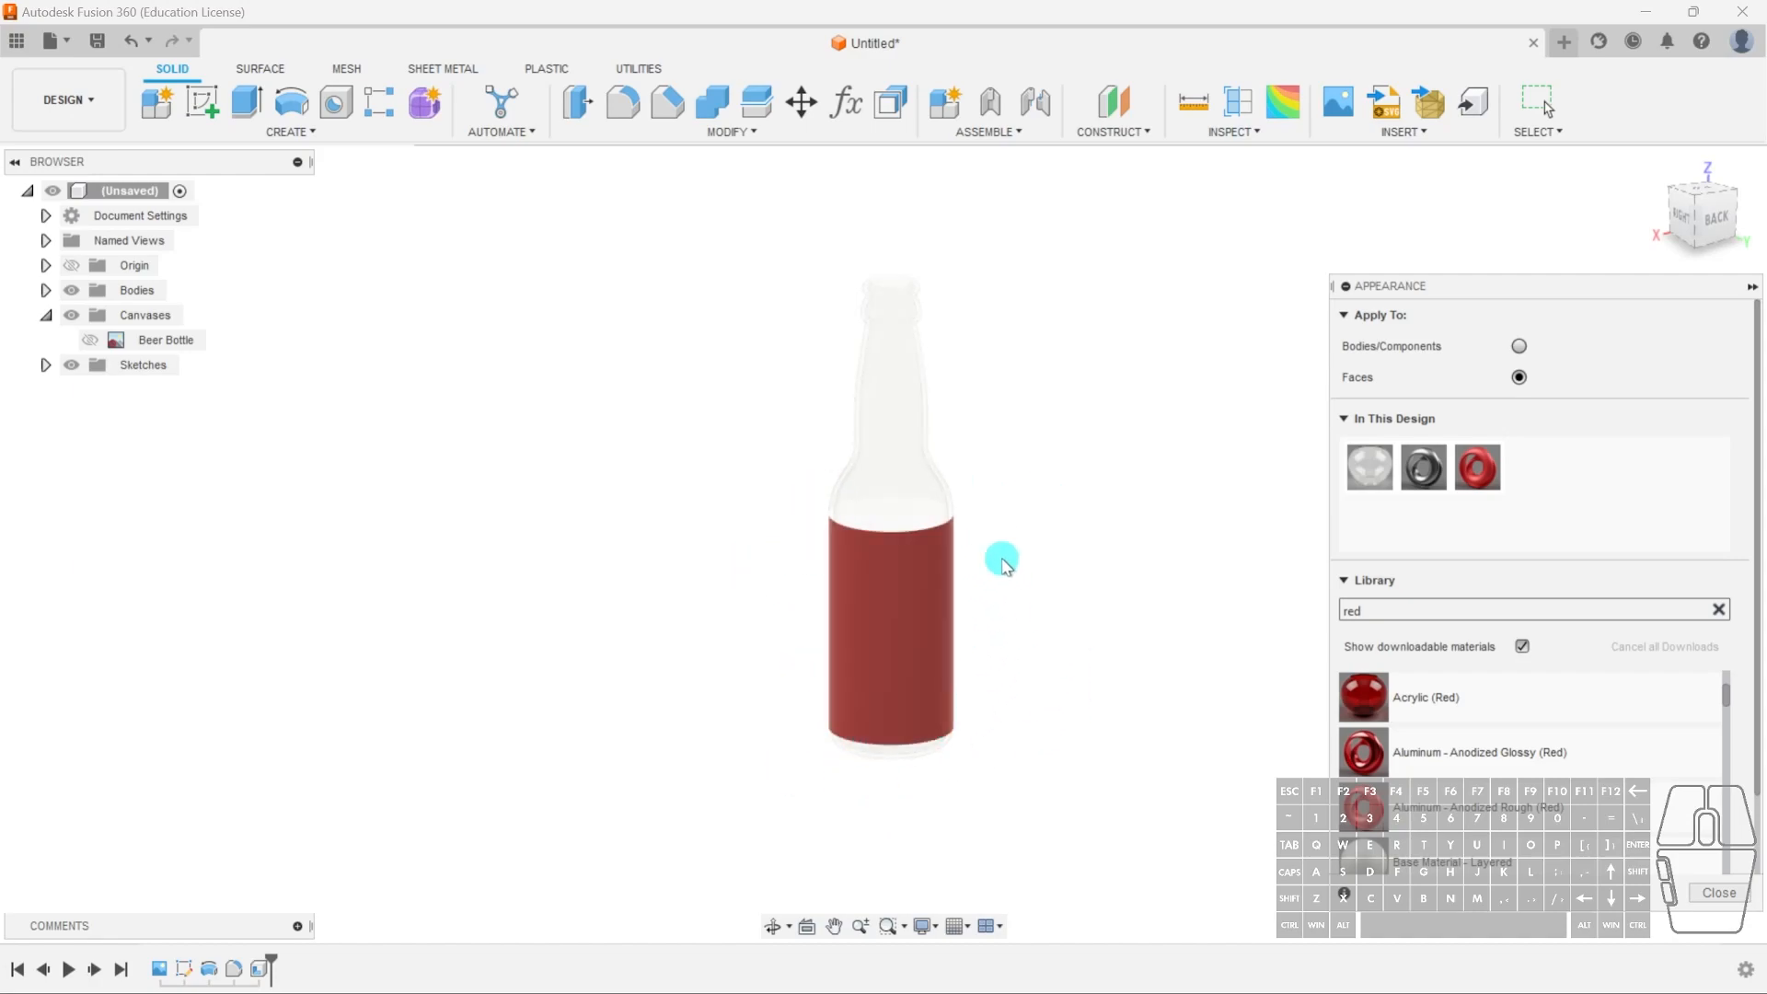
left_click(1717, 893)
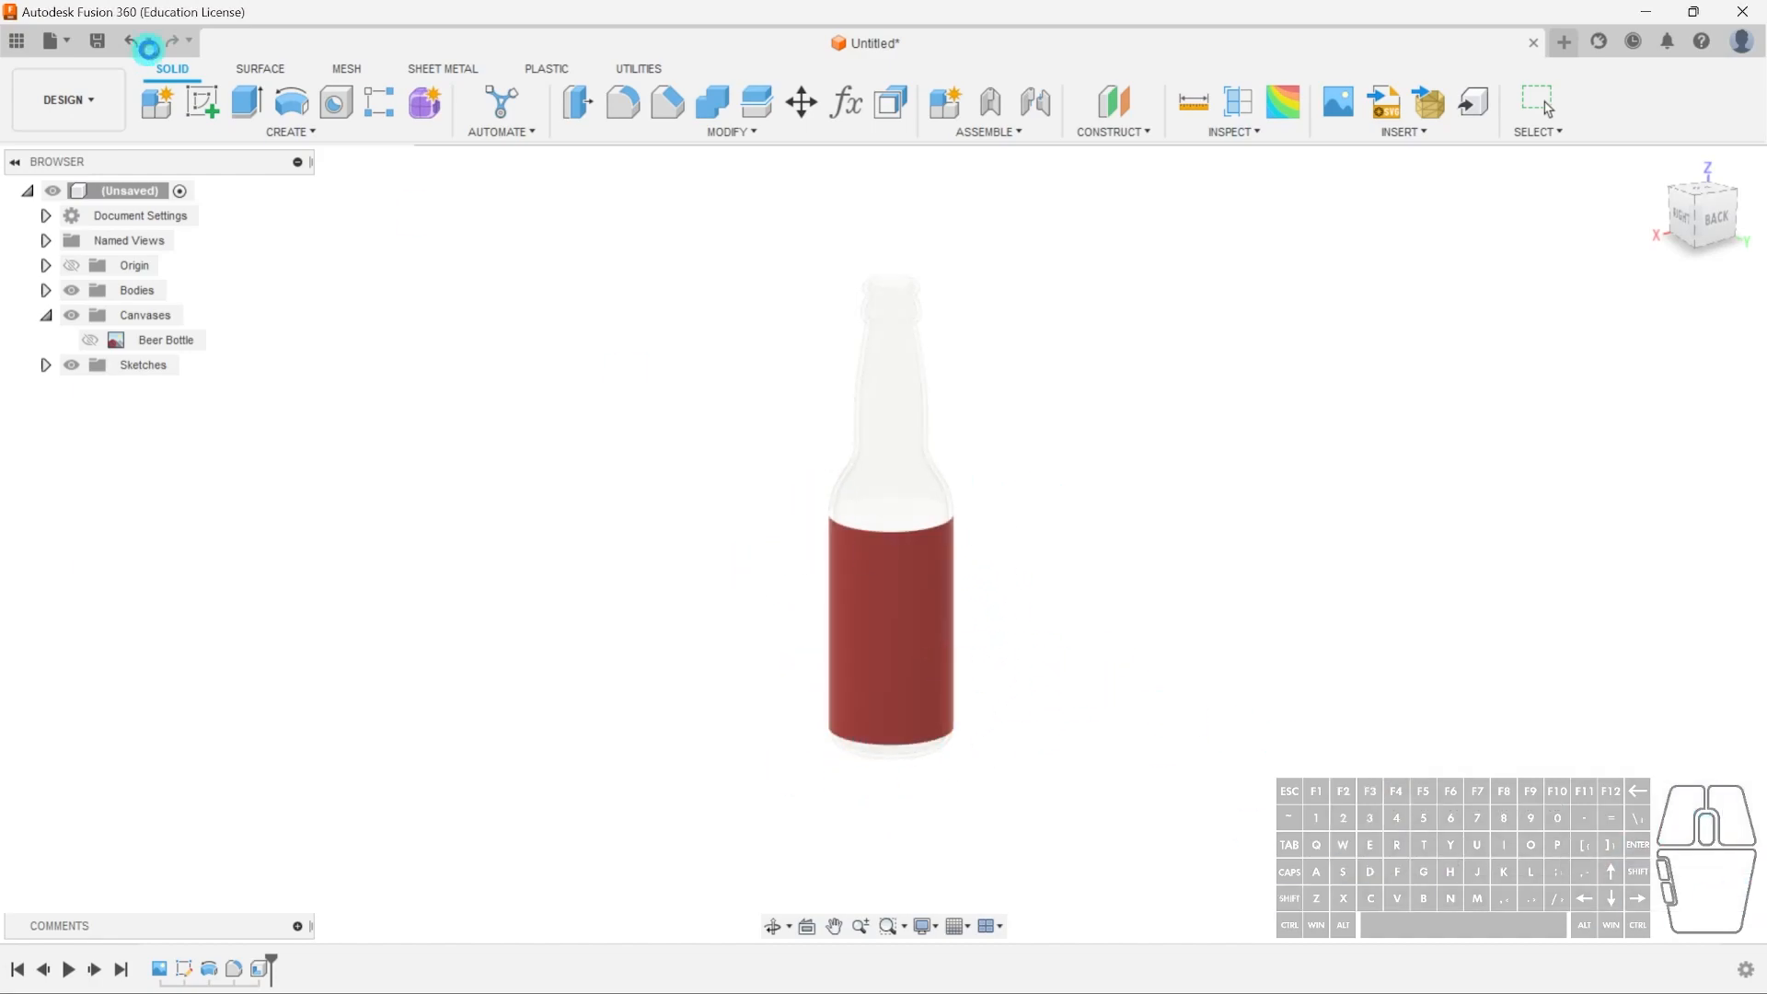
- Switch to the Render workspace and inspect the glass bottle with its red label band
left_click(103, 119)
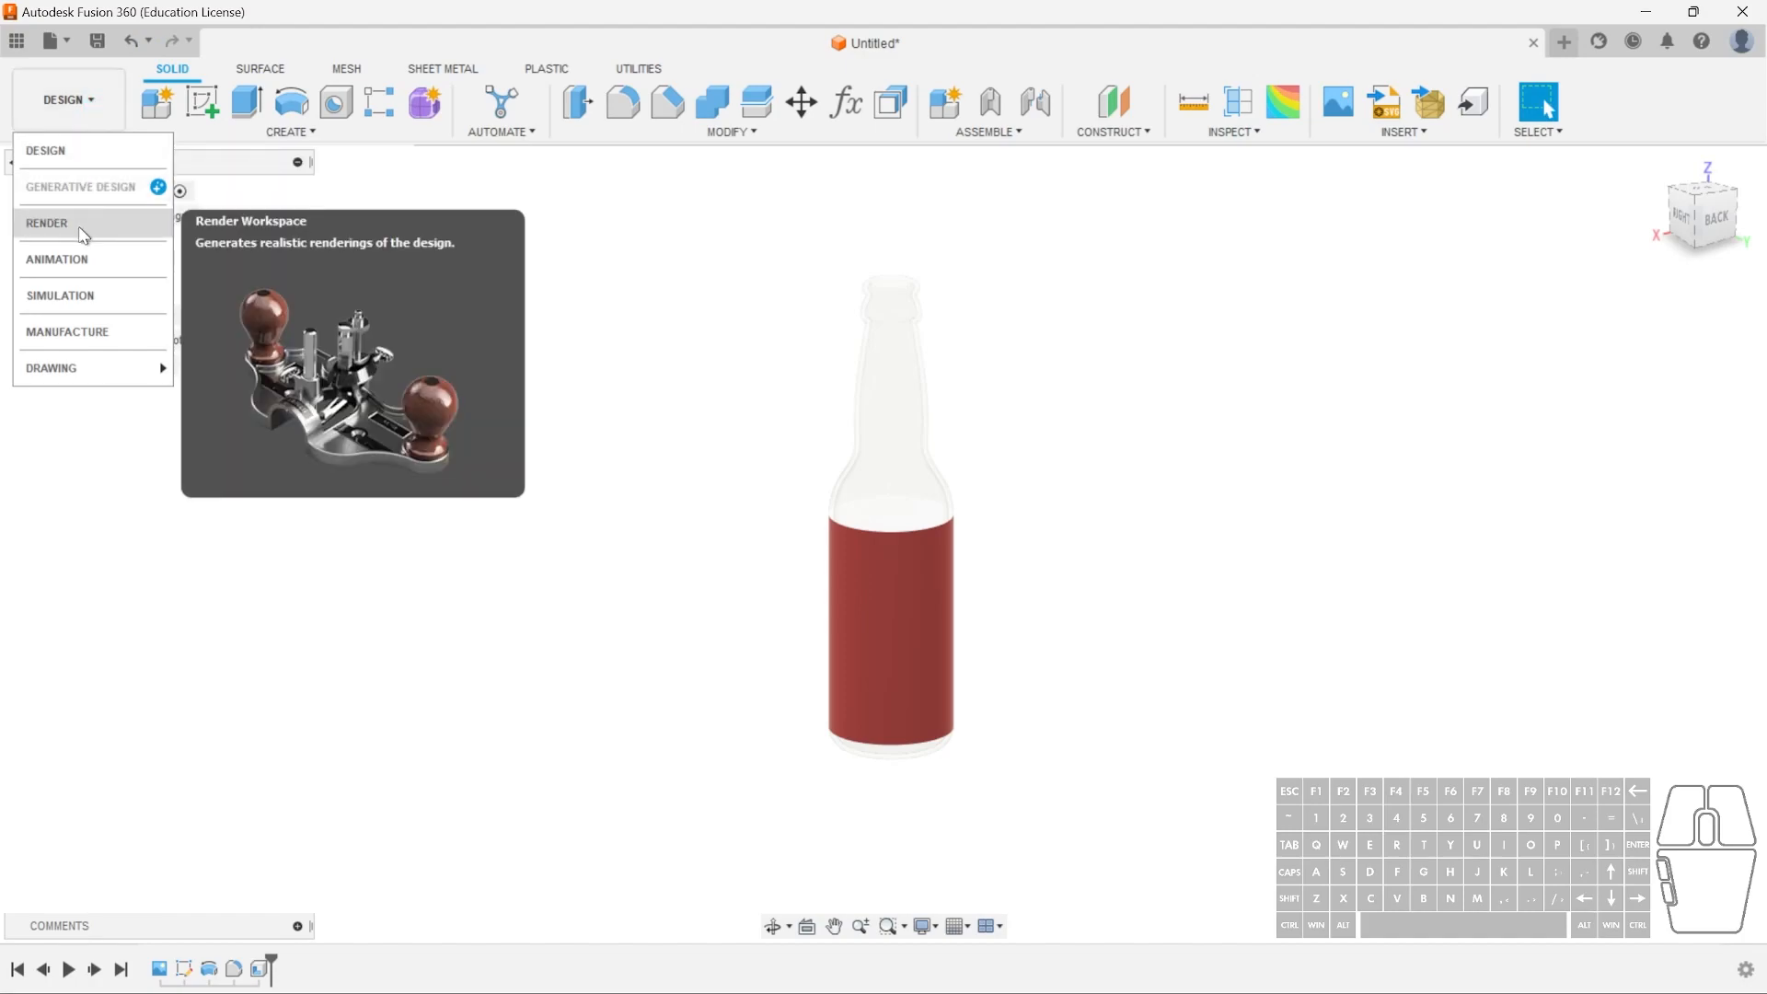
left_click(110, 230)
scroll(937, 522, "up", 3)
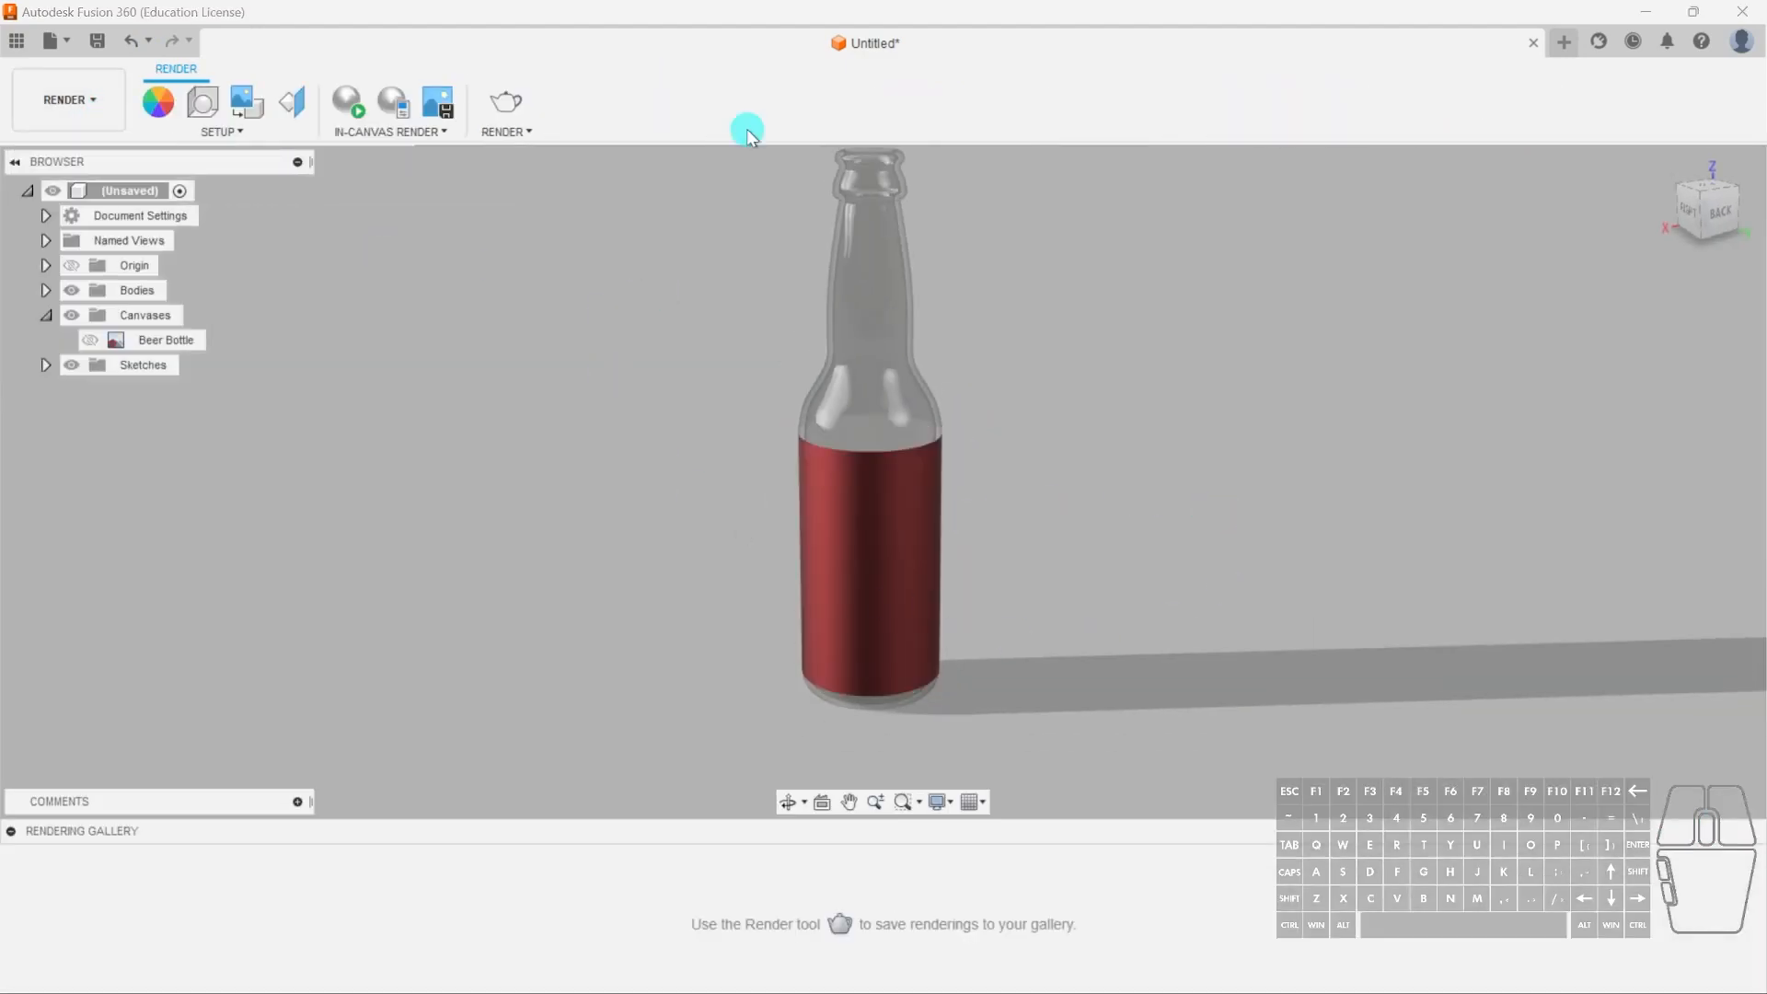
middle_click_drag(1054, 571, 966, 540, "shift")
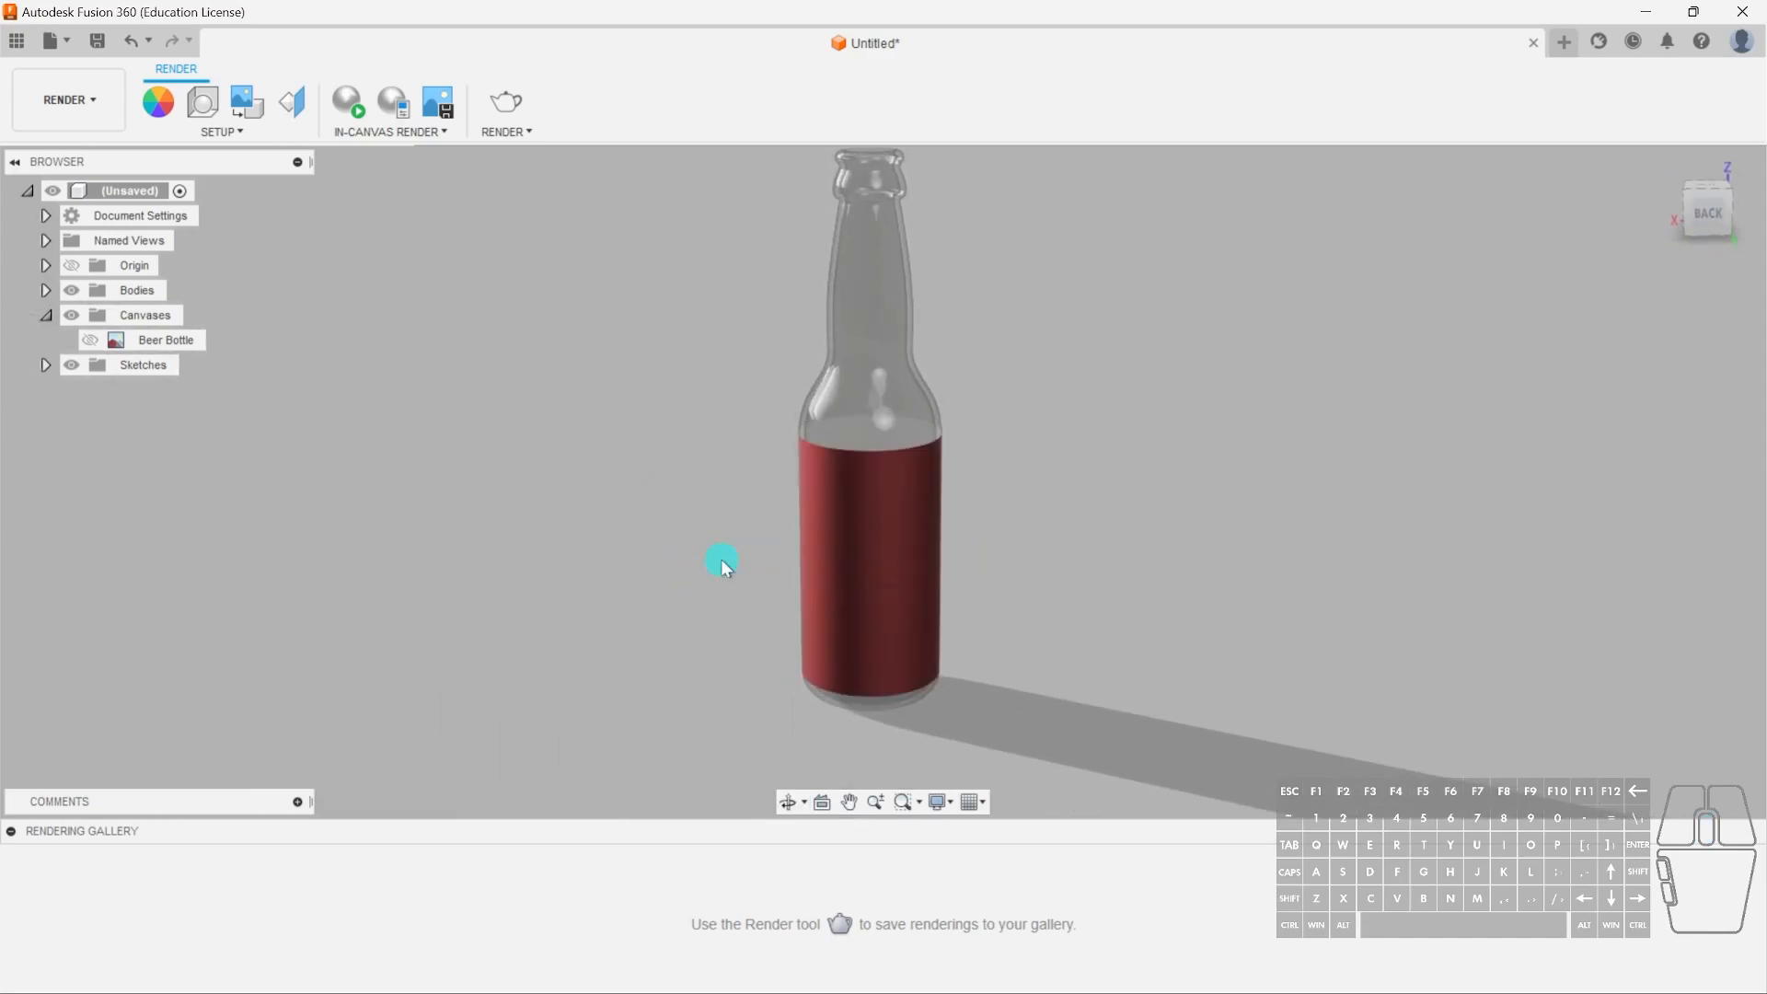
left_click(66, 99)
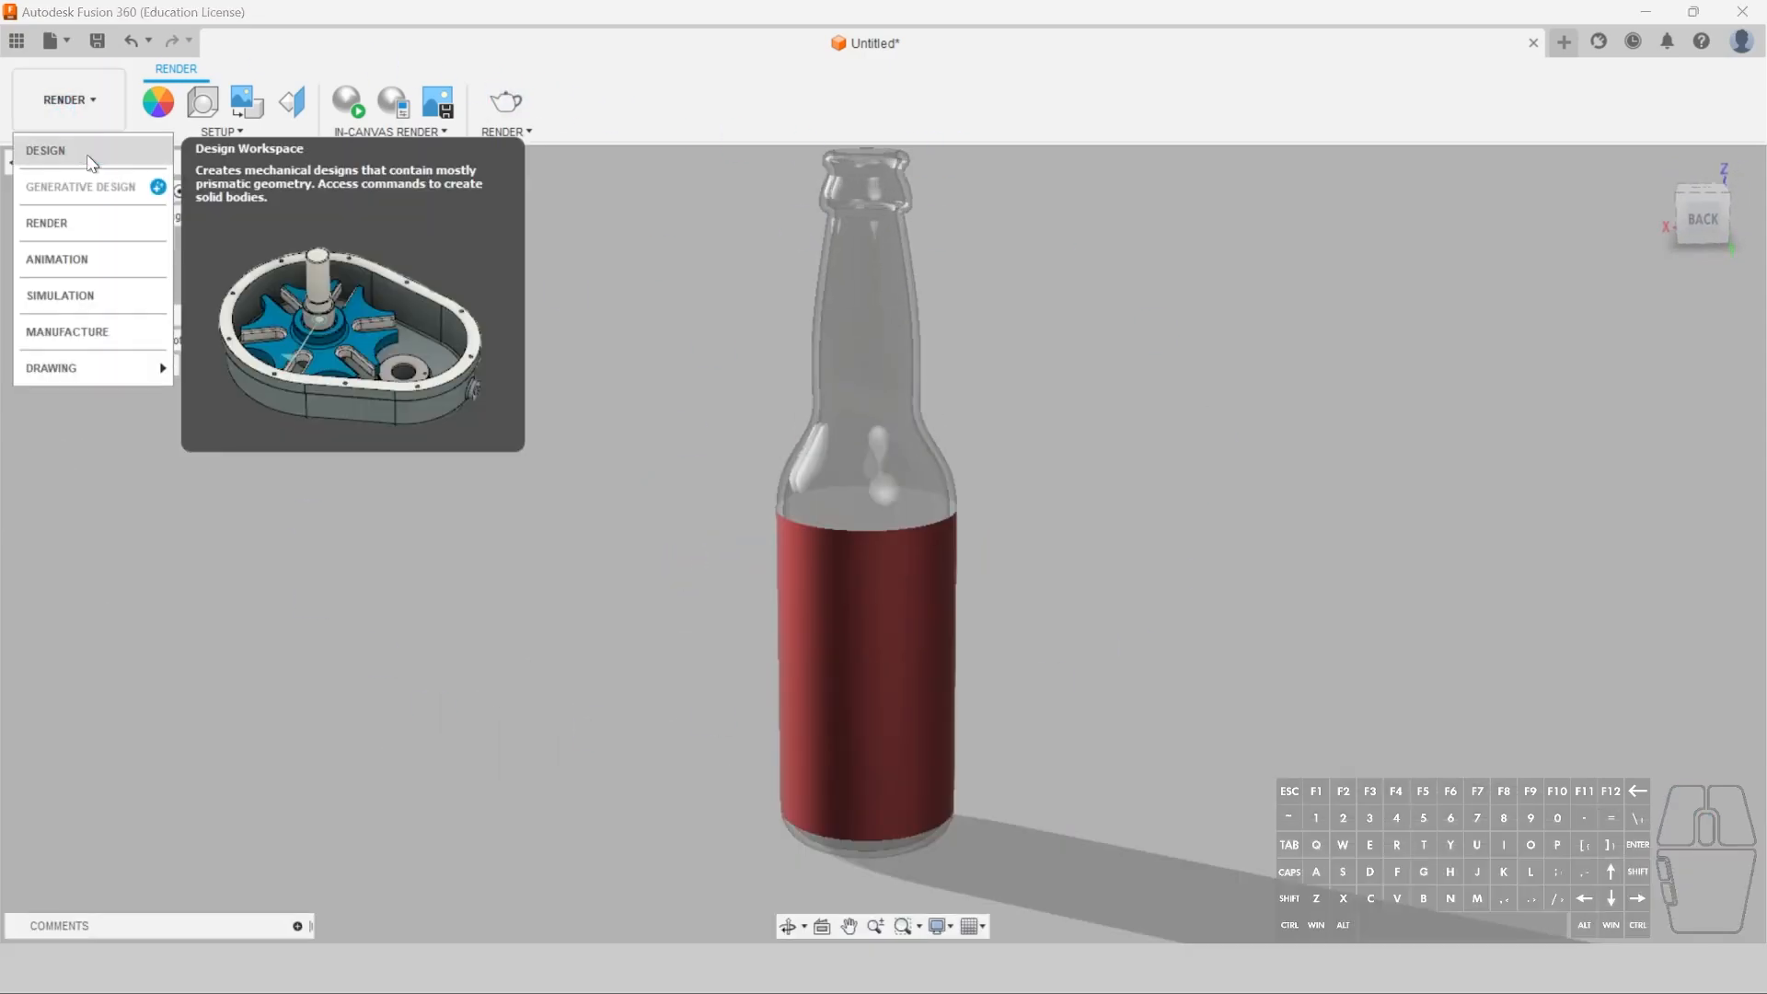
left_click(56, 152)
- Insert the beerlabel image from the Downloads folder as a decal on the bottle's red cylindrical face
scroll(705, 333, "down", 2)
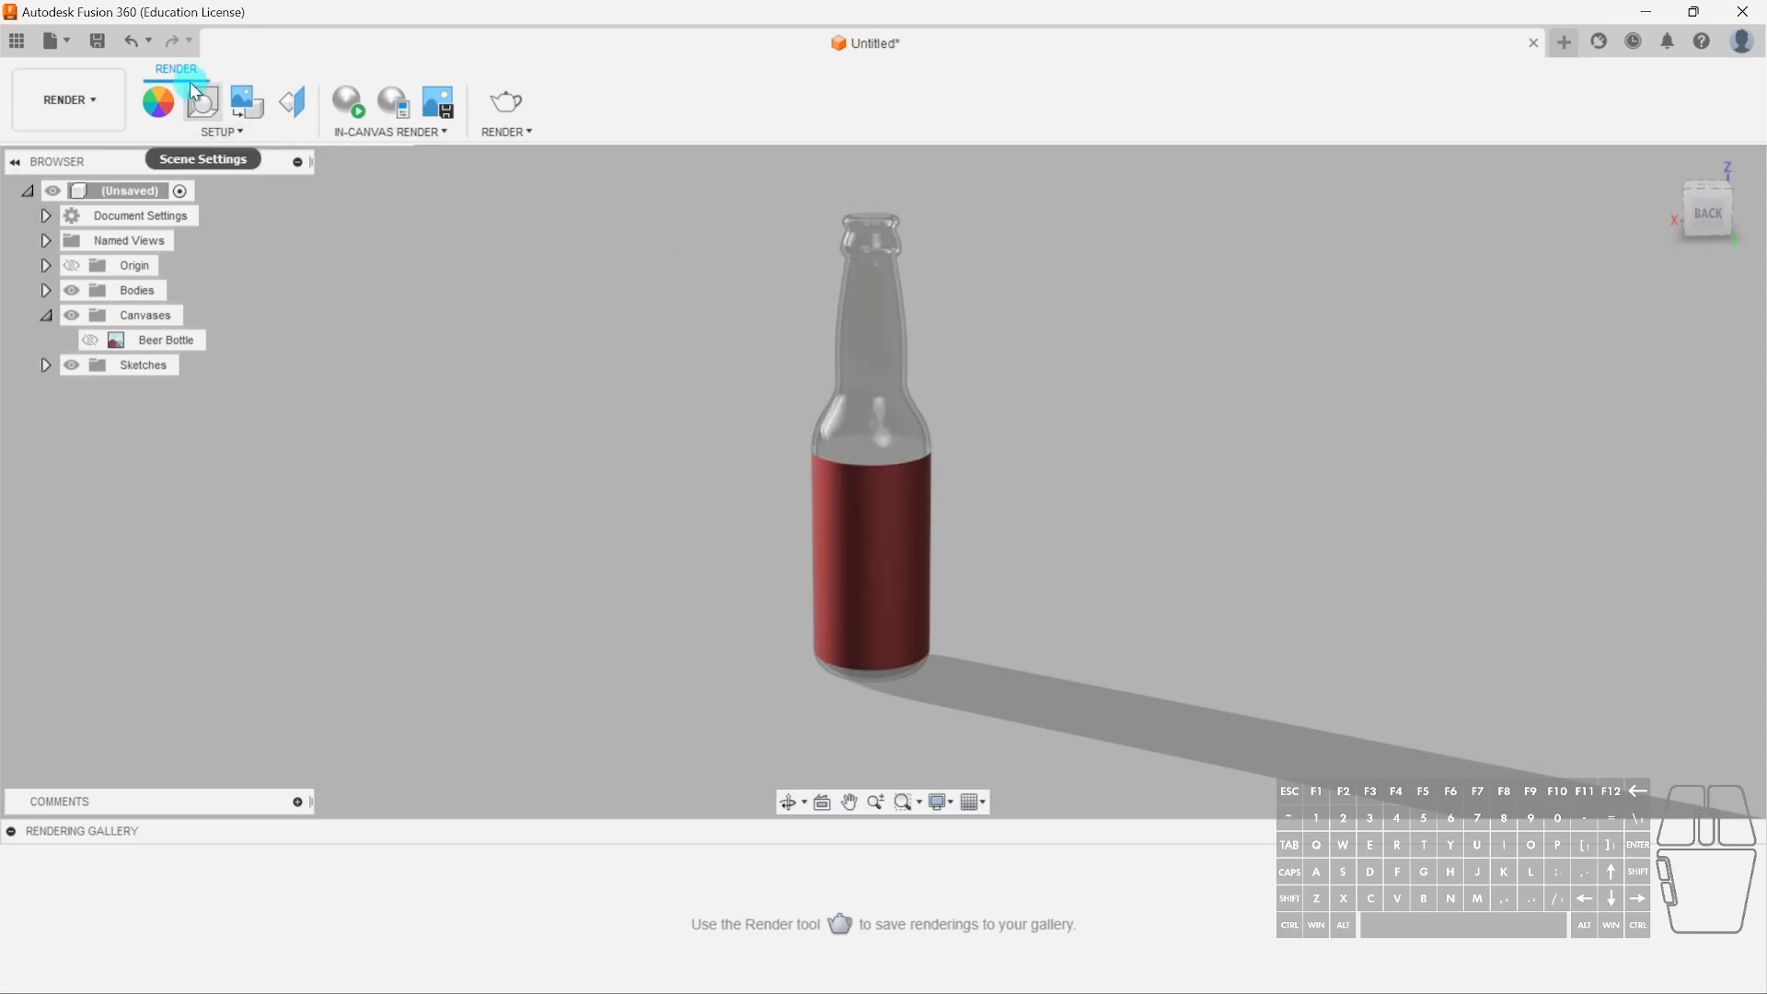
left_click(247, 104)
left_click(665, 712)
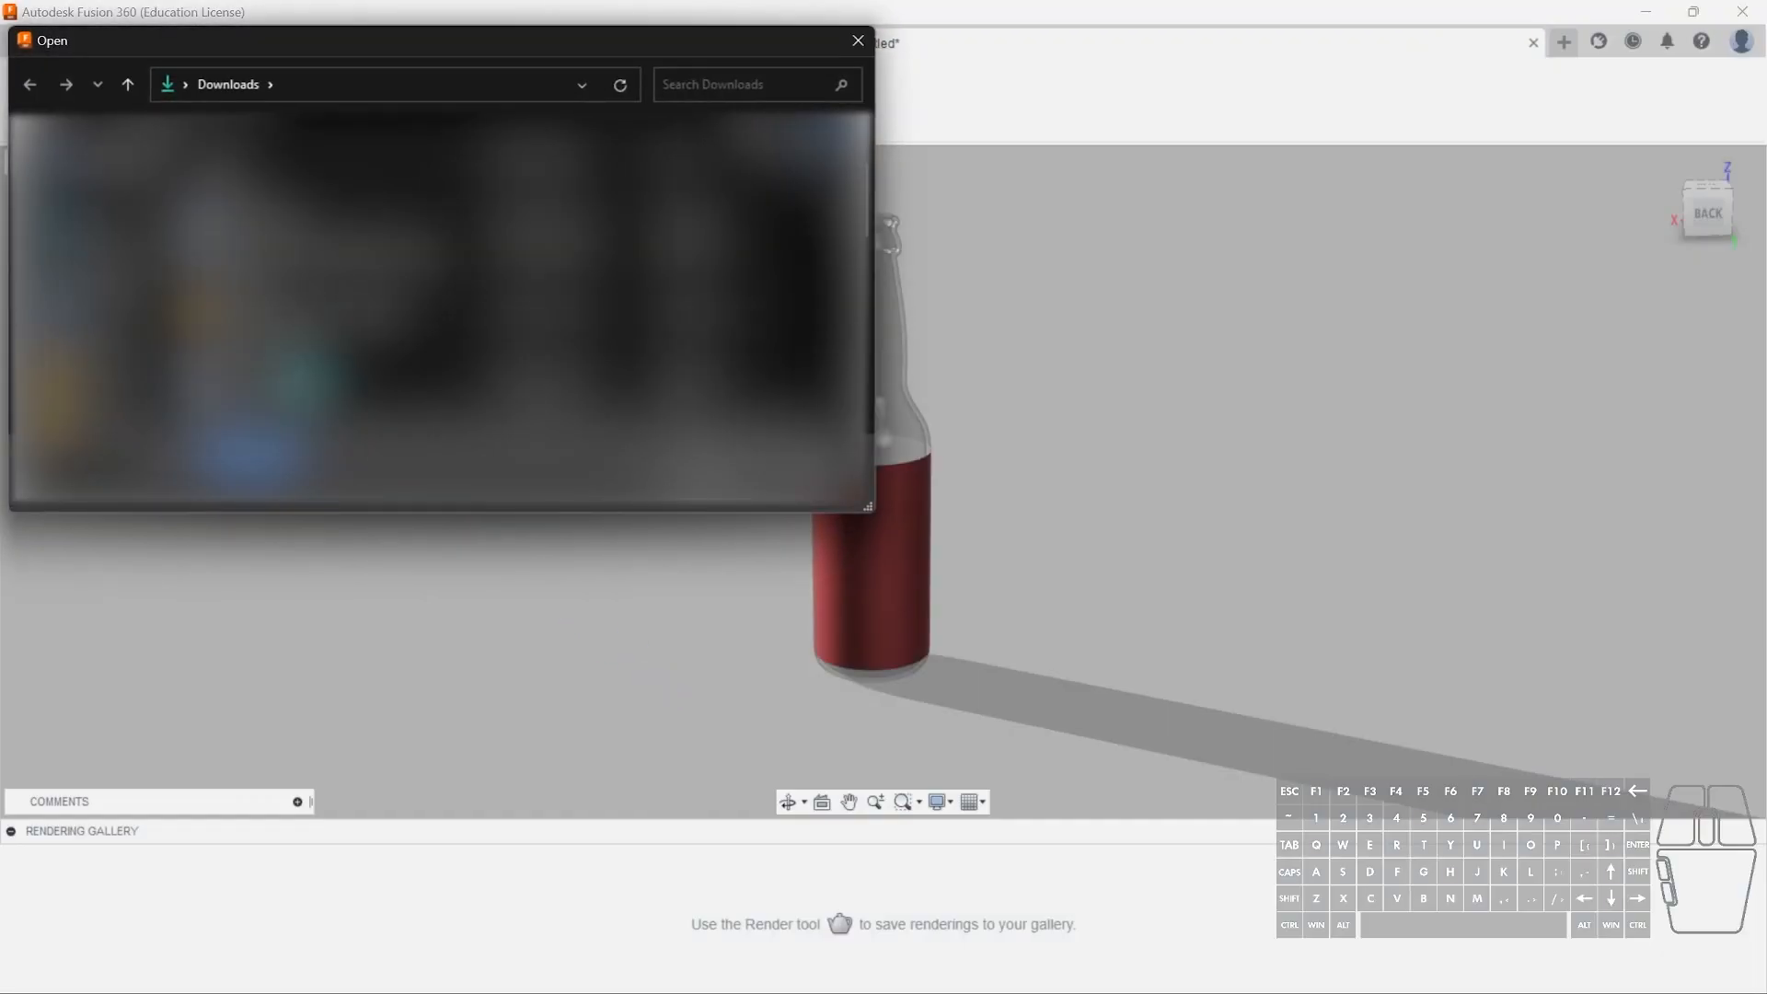
scroll(440, 308, "down", 5)
double_click(288, 368)
left_click(874, 552)
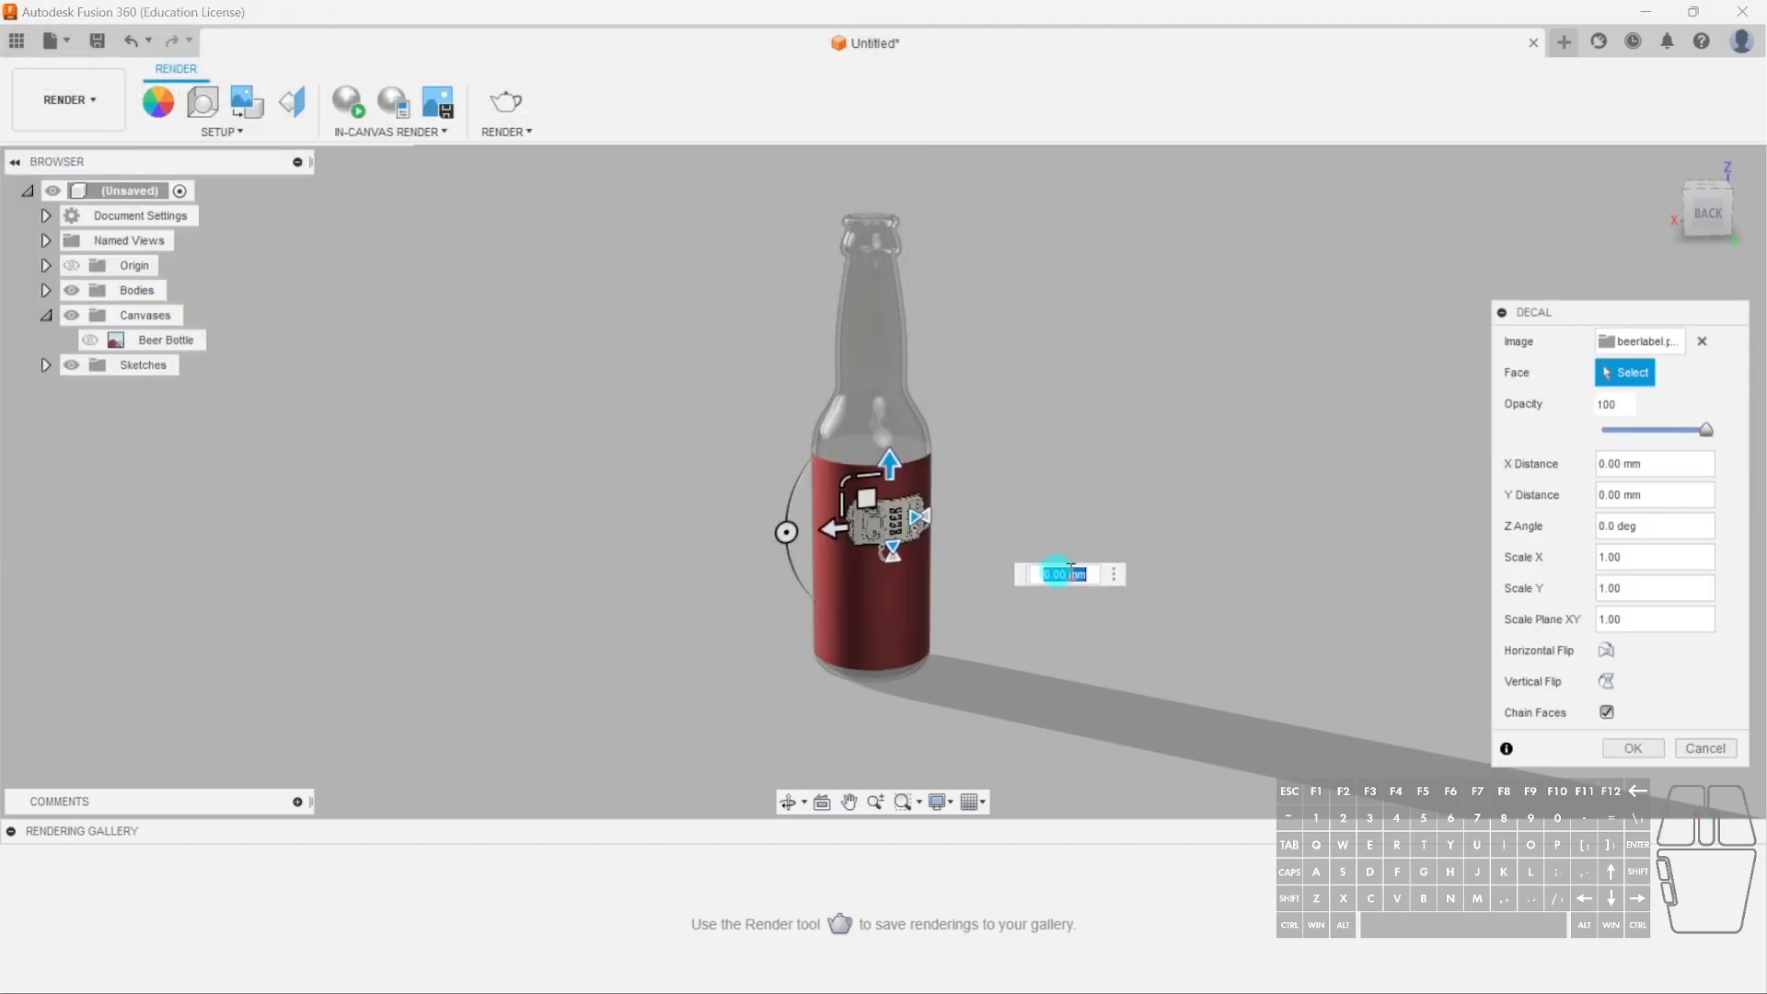
- Rotate the beer label decal to a Z angle of -90 degrees, and enlarge and reposition it to fill the red band's height
scroll(866, 479, "up", 5)
left_click_drag(811, 470, 920, 366)
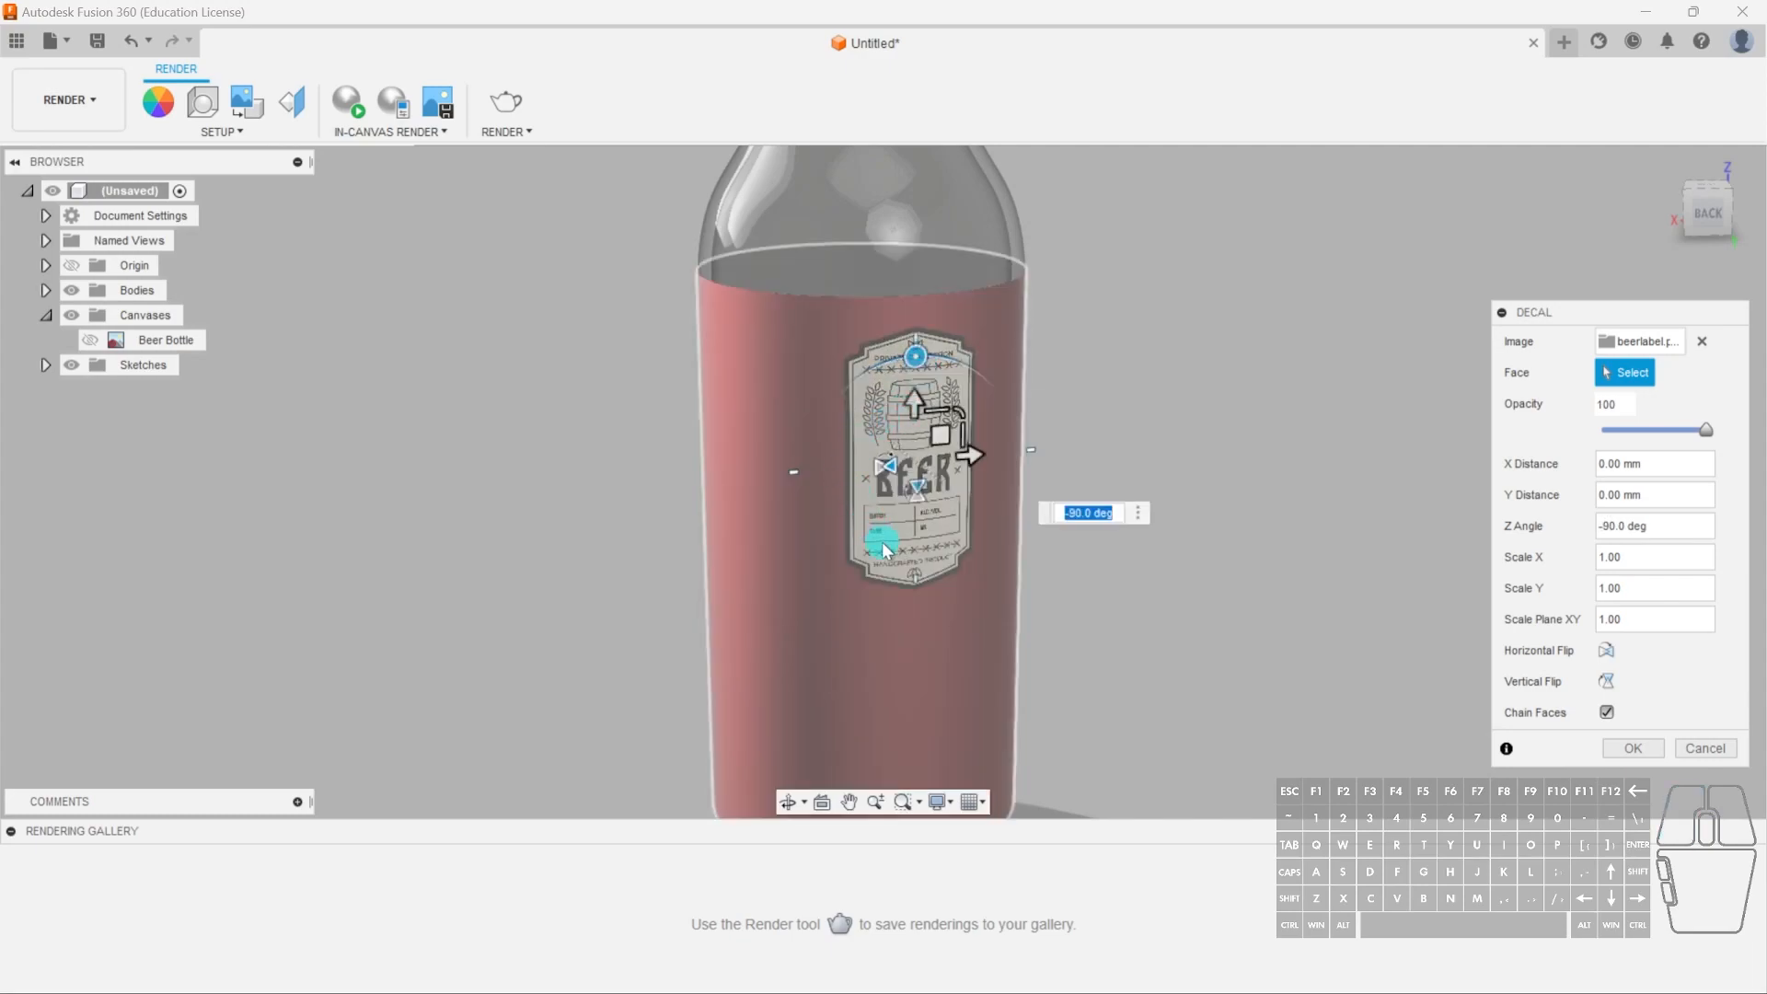
left_click_drag(960, 408, 1028, 362)
left_click_drag(915, 396, 915, 306)
scroll(865, 405, "down", 3)
mouse_move(865, 405)
middle_mouse_down("shift")
mouse_move(974, 398)
mouse_move(858, 421)
middle_mouse_up("shift")
left_click_drag(915, 310, 921, 470)
left_click(1633, 748)
- Examine the placed beer label decal from several sides of the bottle
middle_click_drag(931, 644, 347, 575, "shift")
middle_click_drag(800, 500, 1018, 458, "shift")
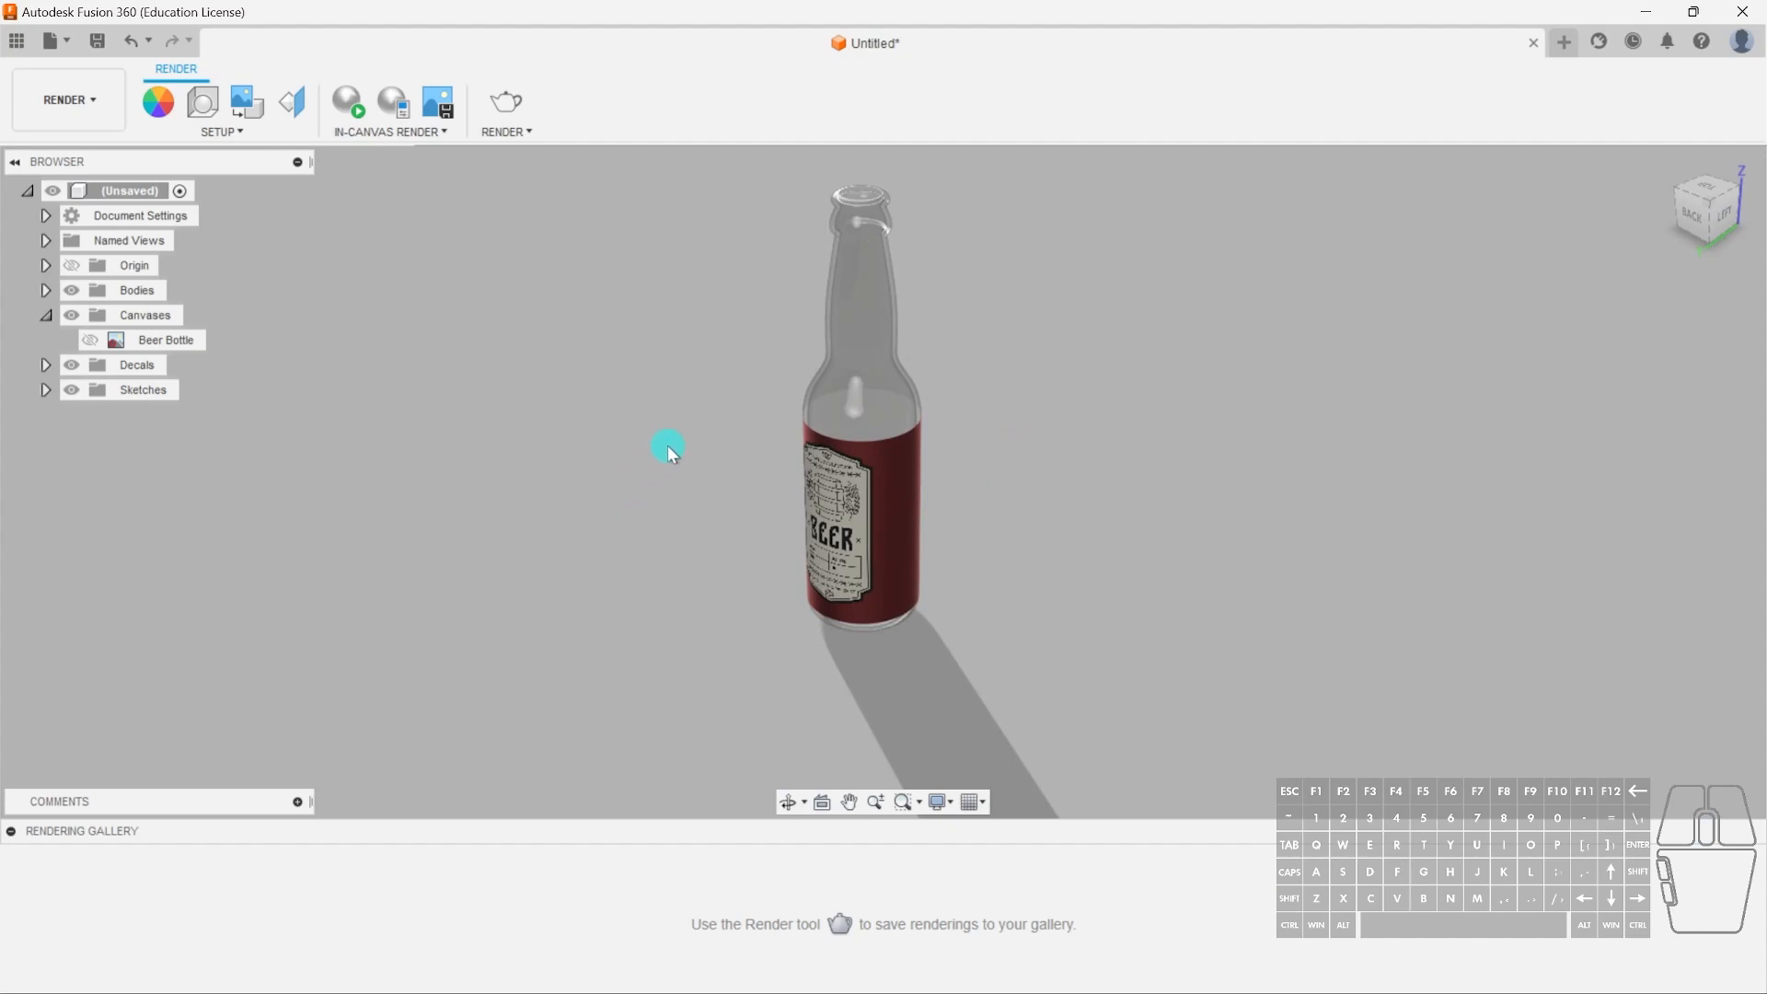
middle_click_drag(934, 550, 1101, 533, "shift")
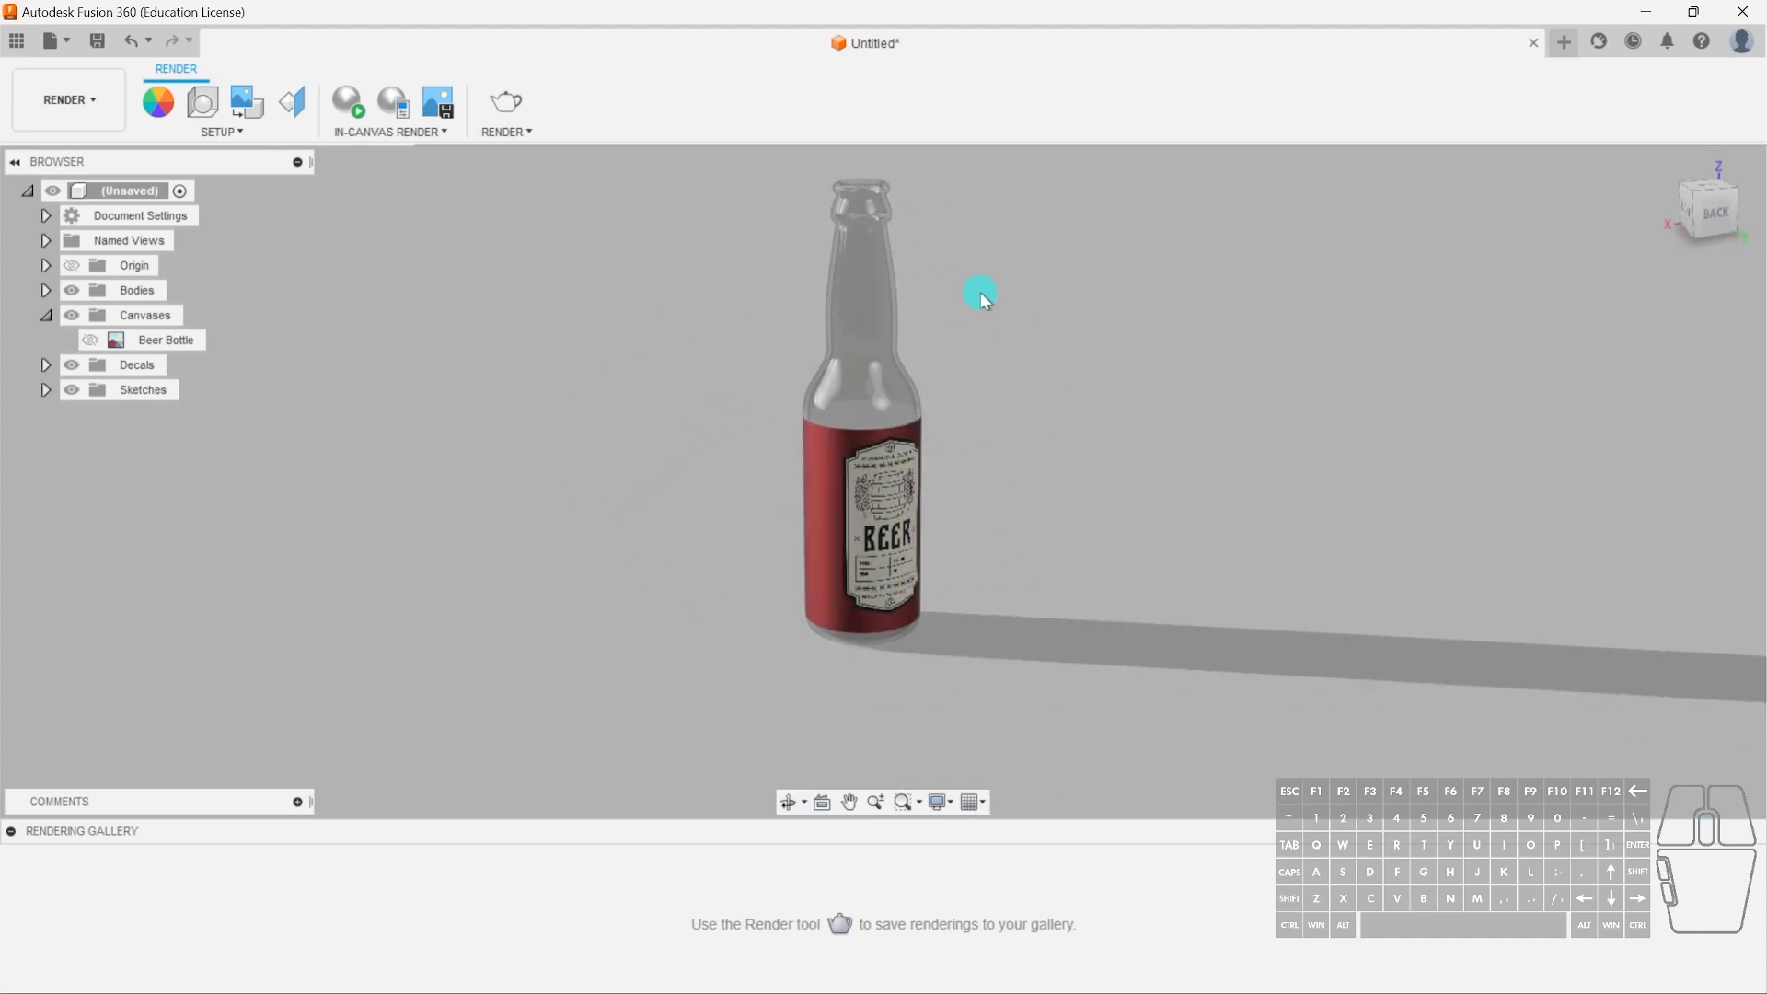
middle_click_drag(1005, 471, 1027, 538)
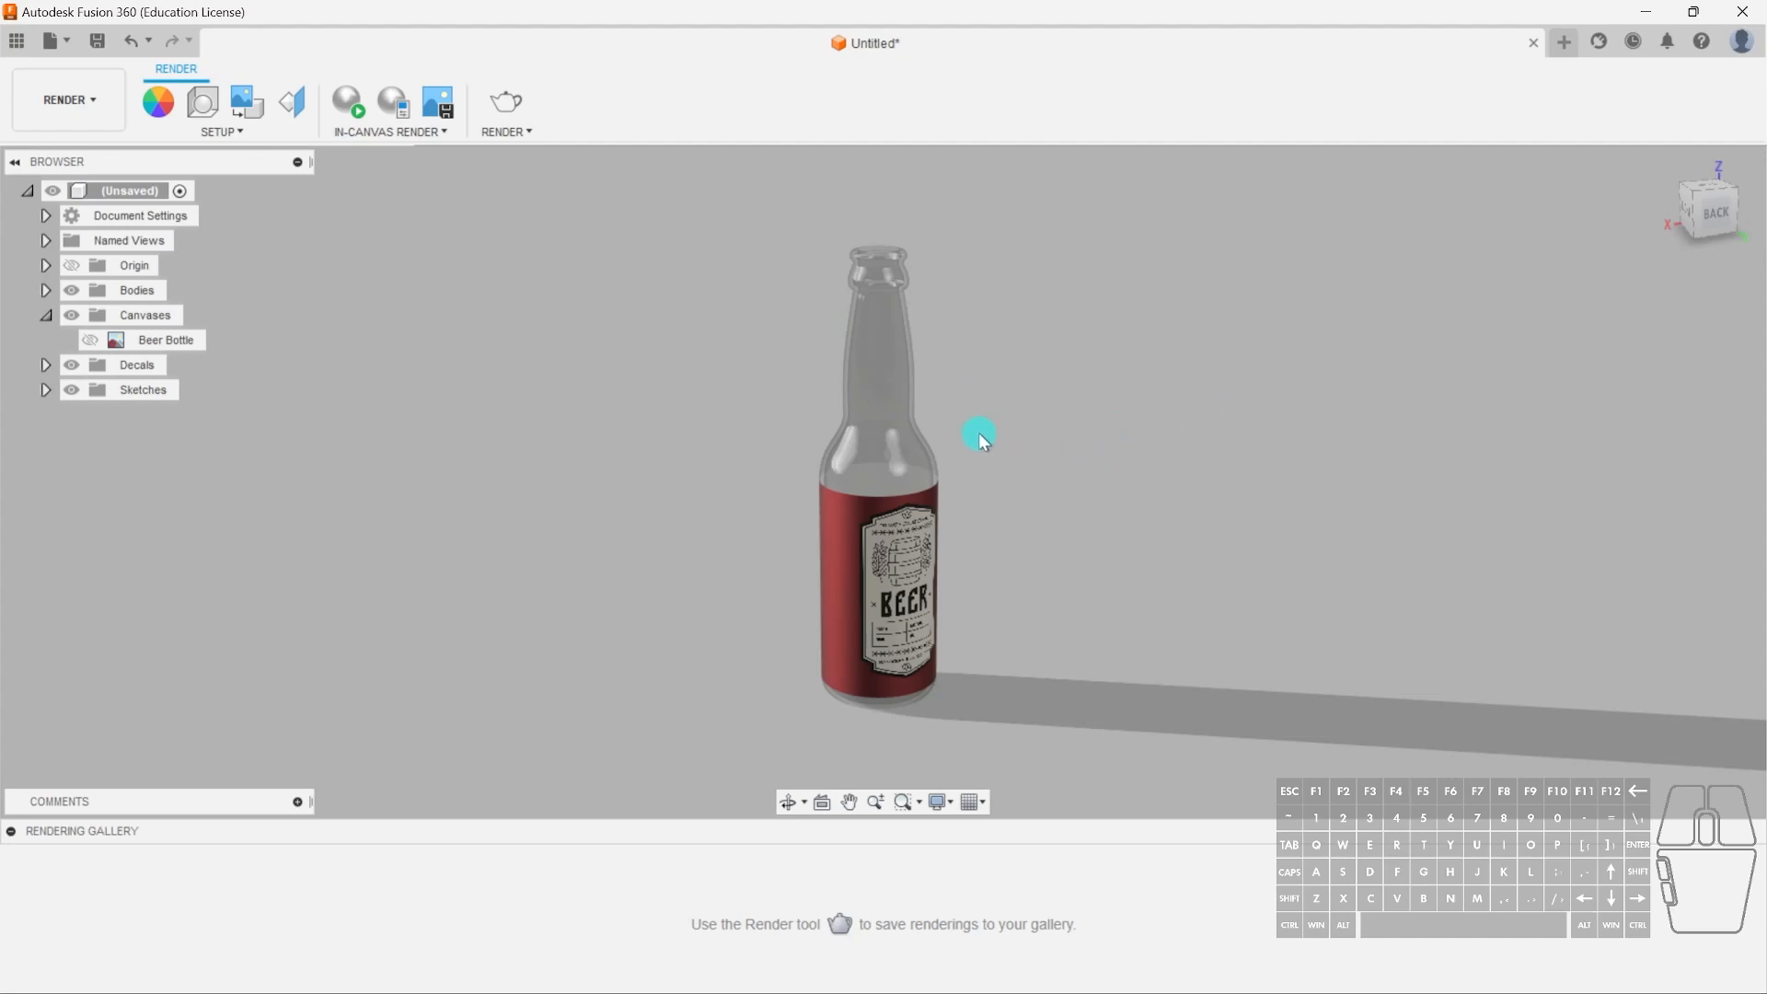
scroll(981, 440, "down", 1)
middle_click_drag(1113, 614, 1089, 596)
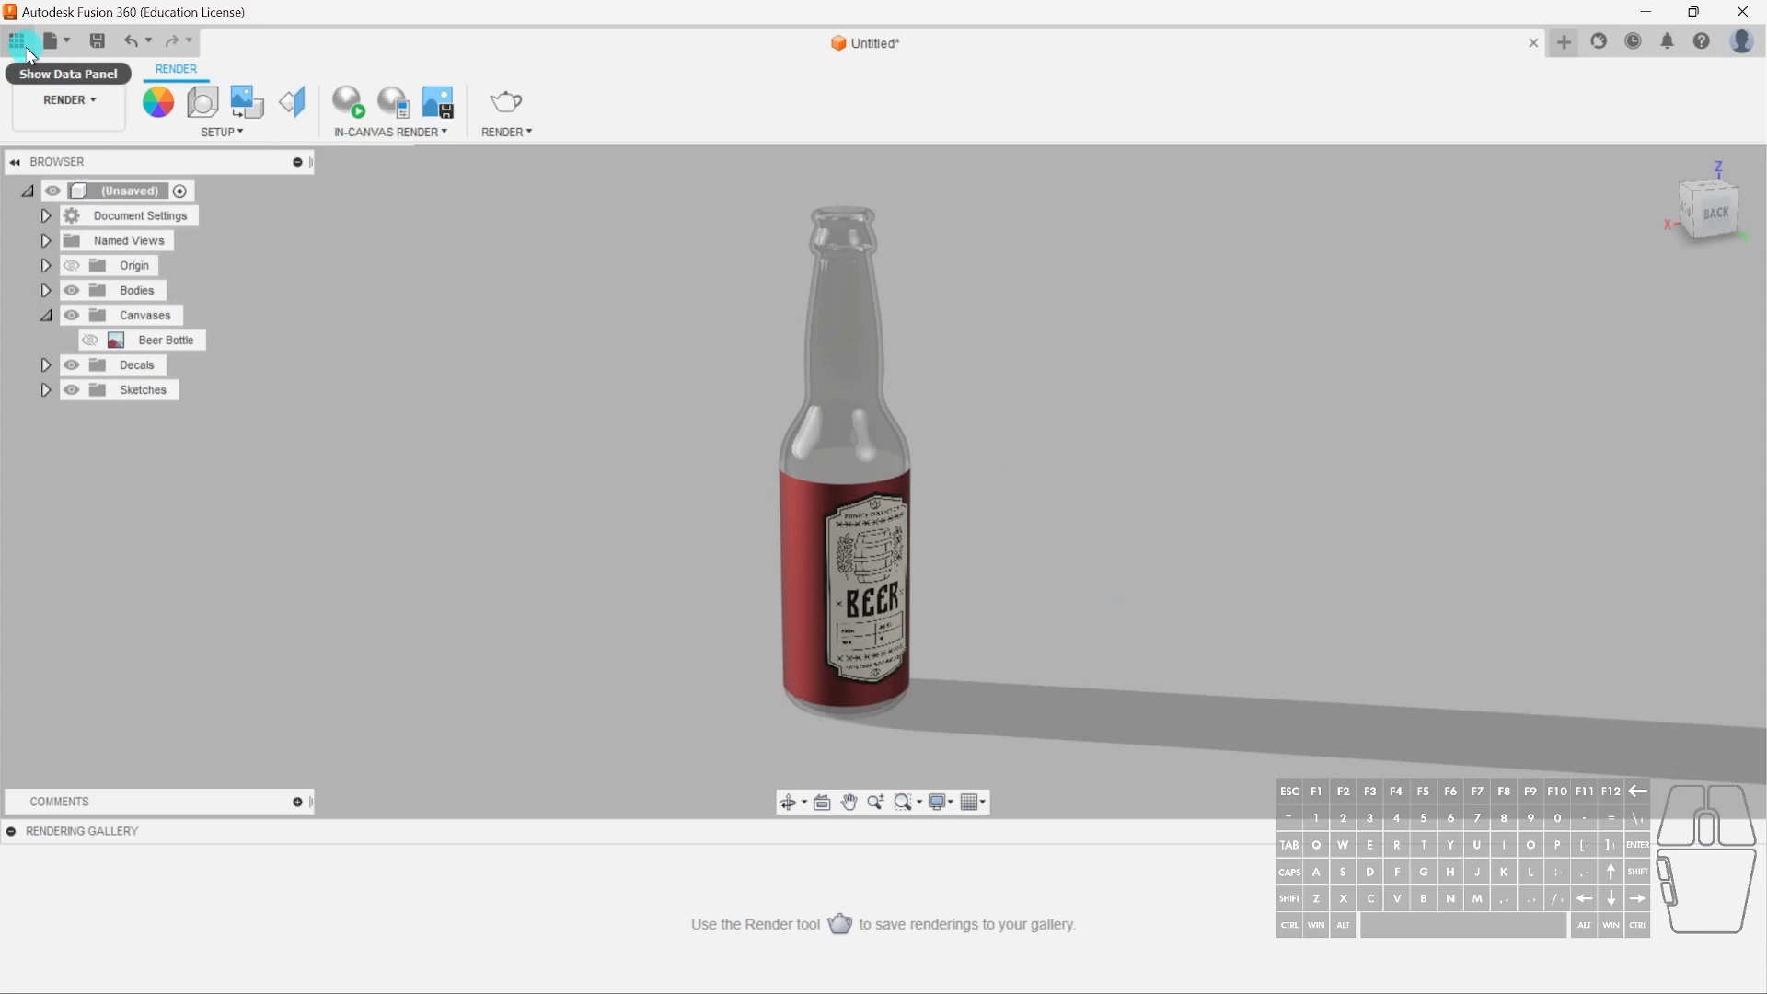
- Return to the Design workspace, and open the Save dialog for the untitled design and cancel it
left_click(67, 99)
left_click(94, 162)
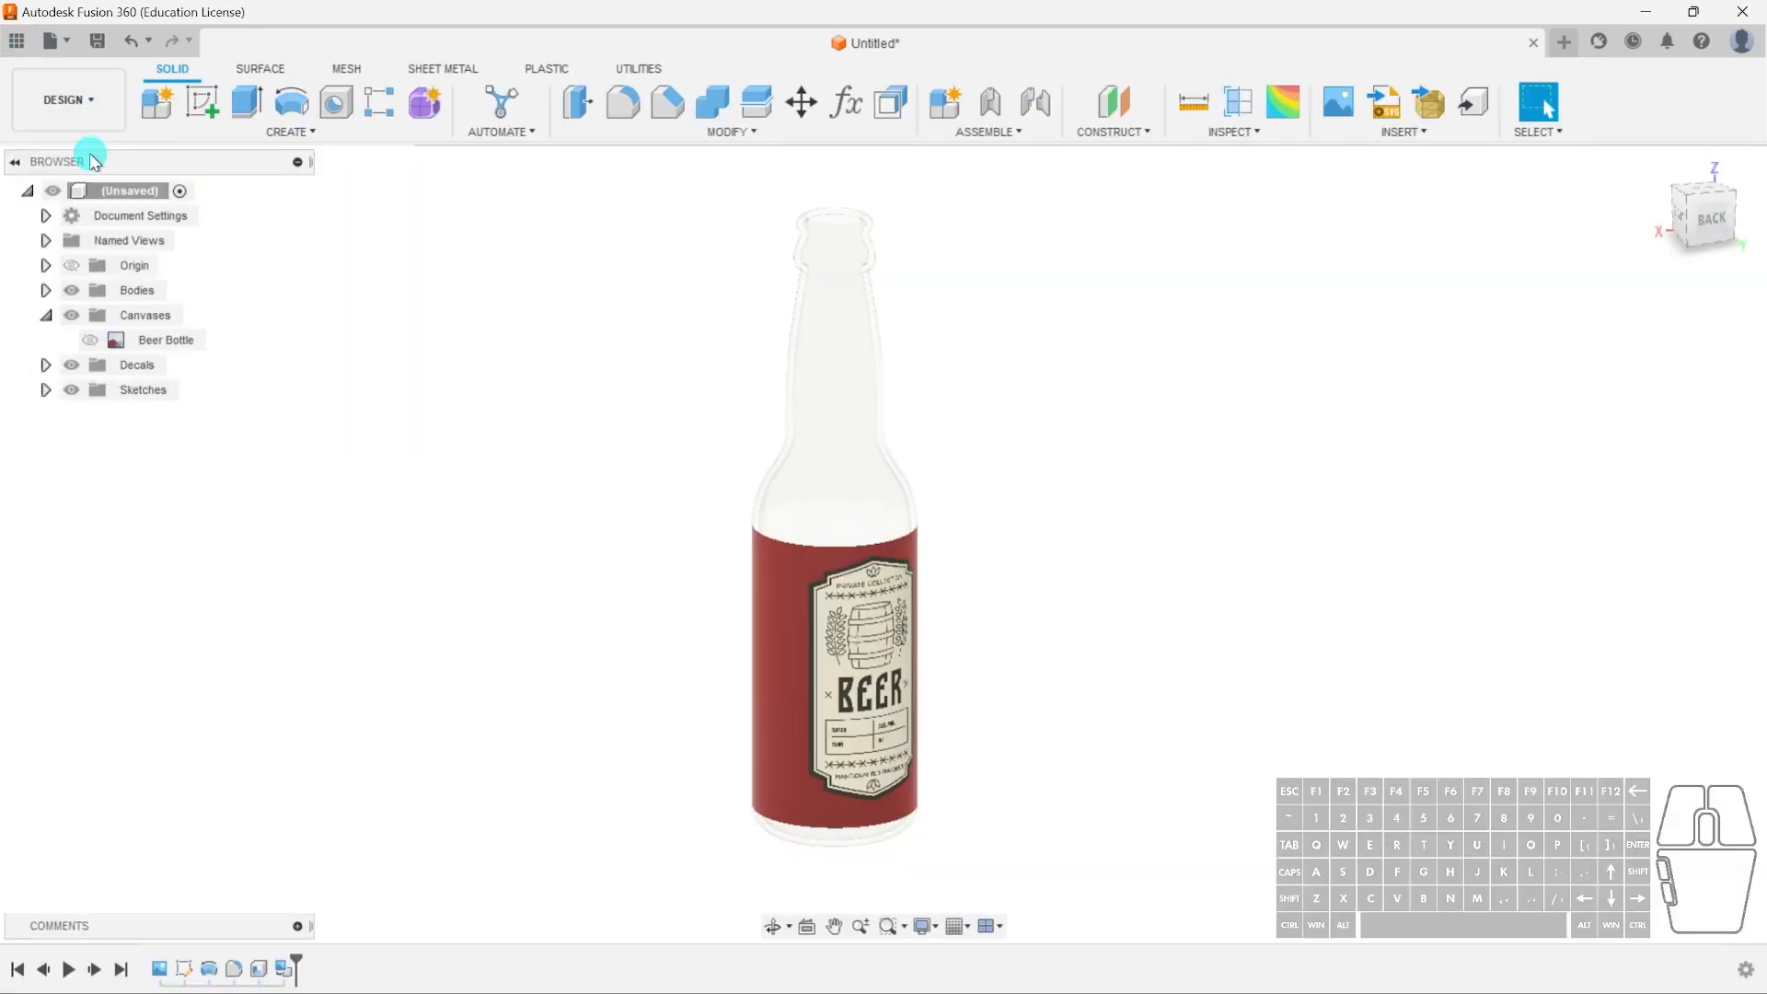
left_click(100, 42)
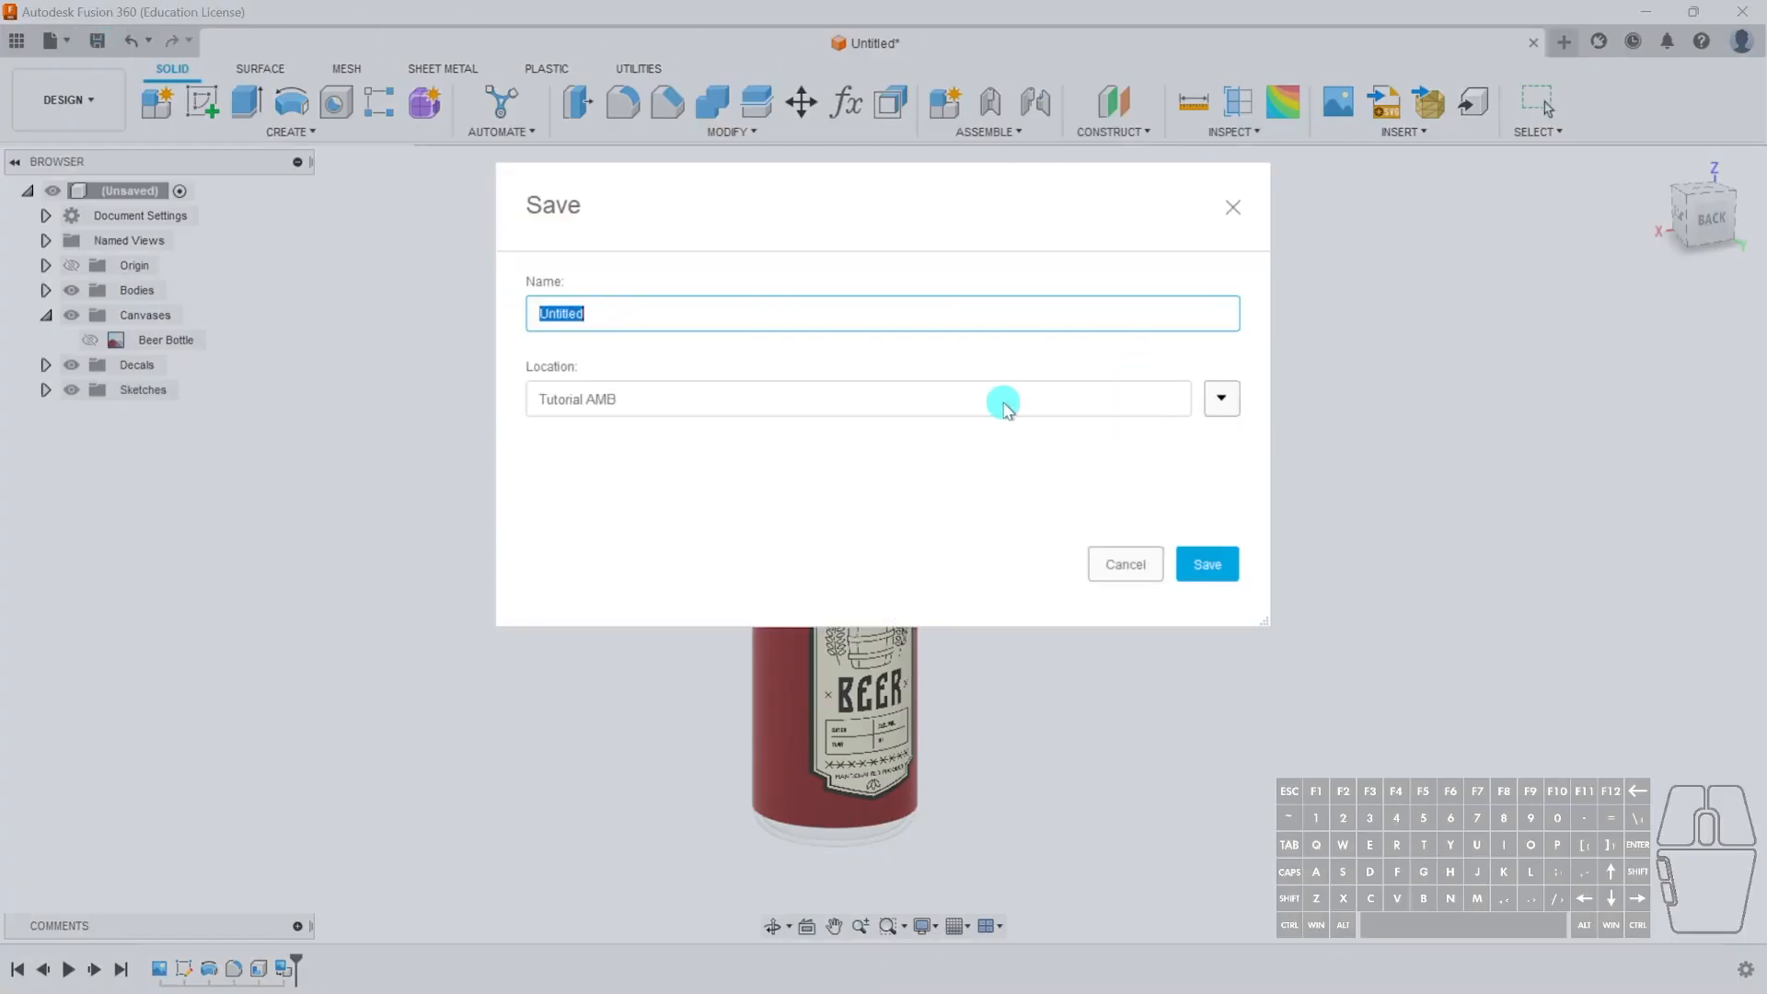
left_click(1128, 573)
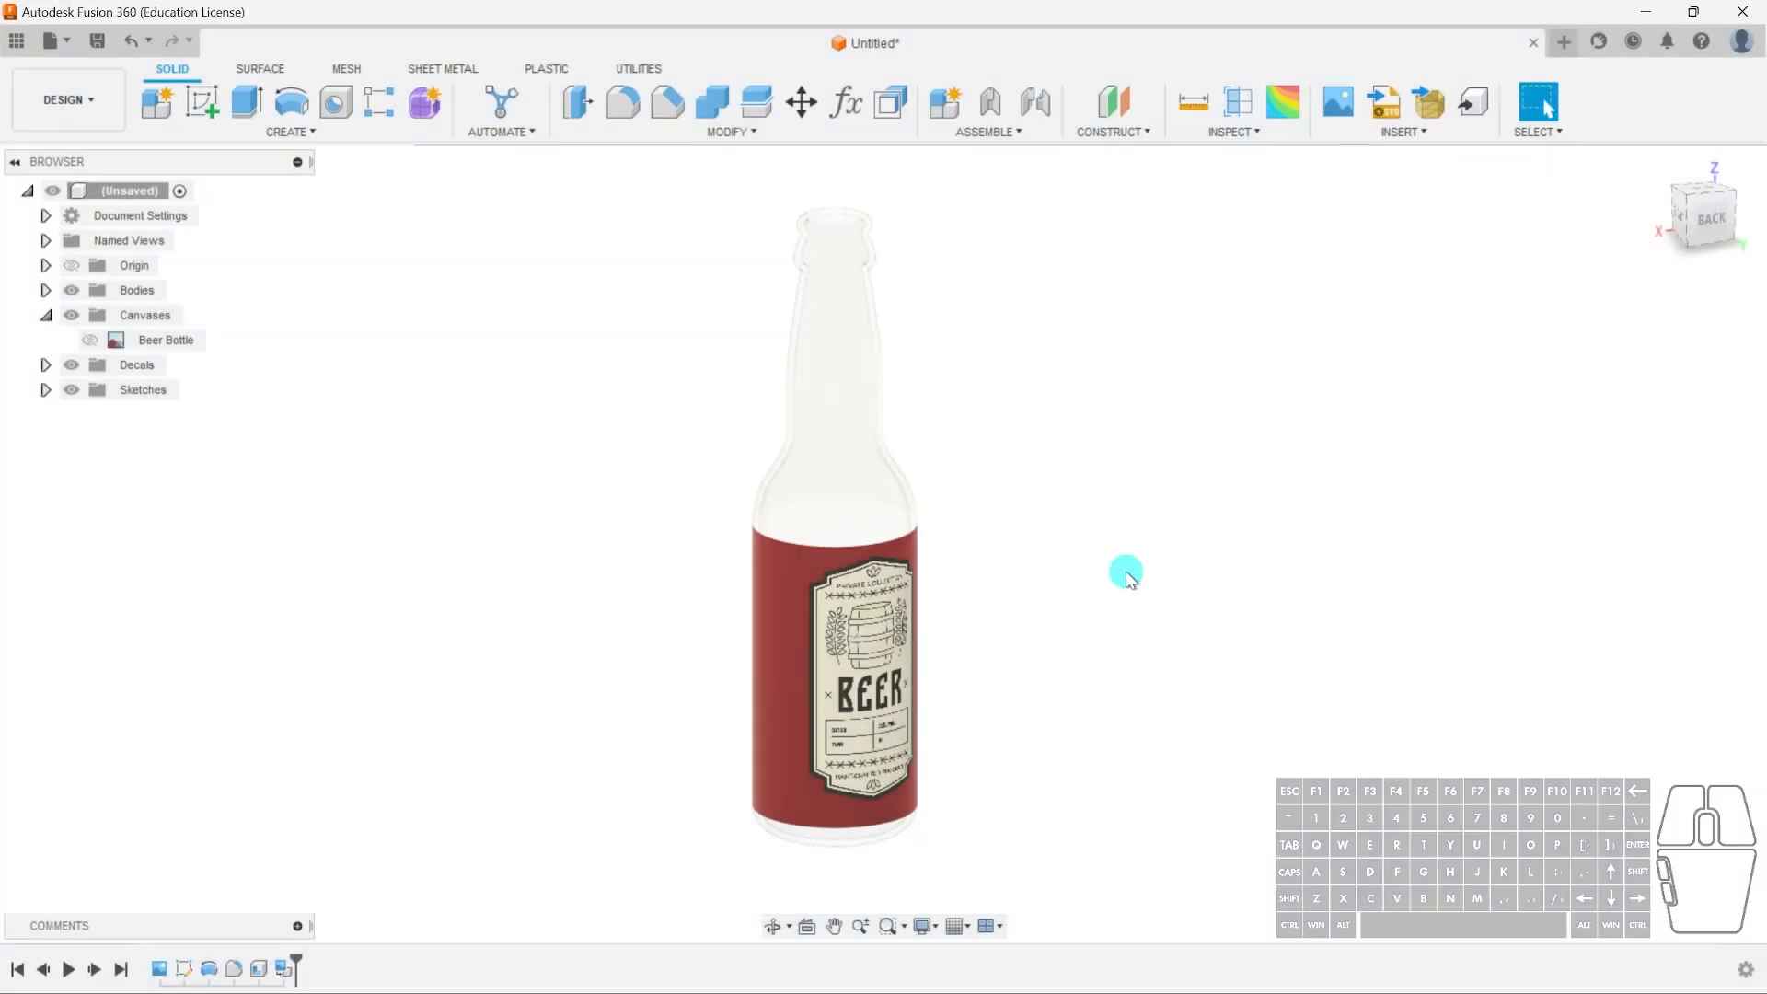